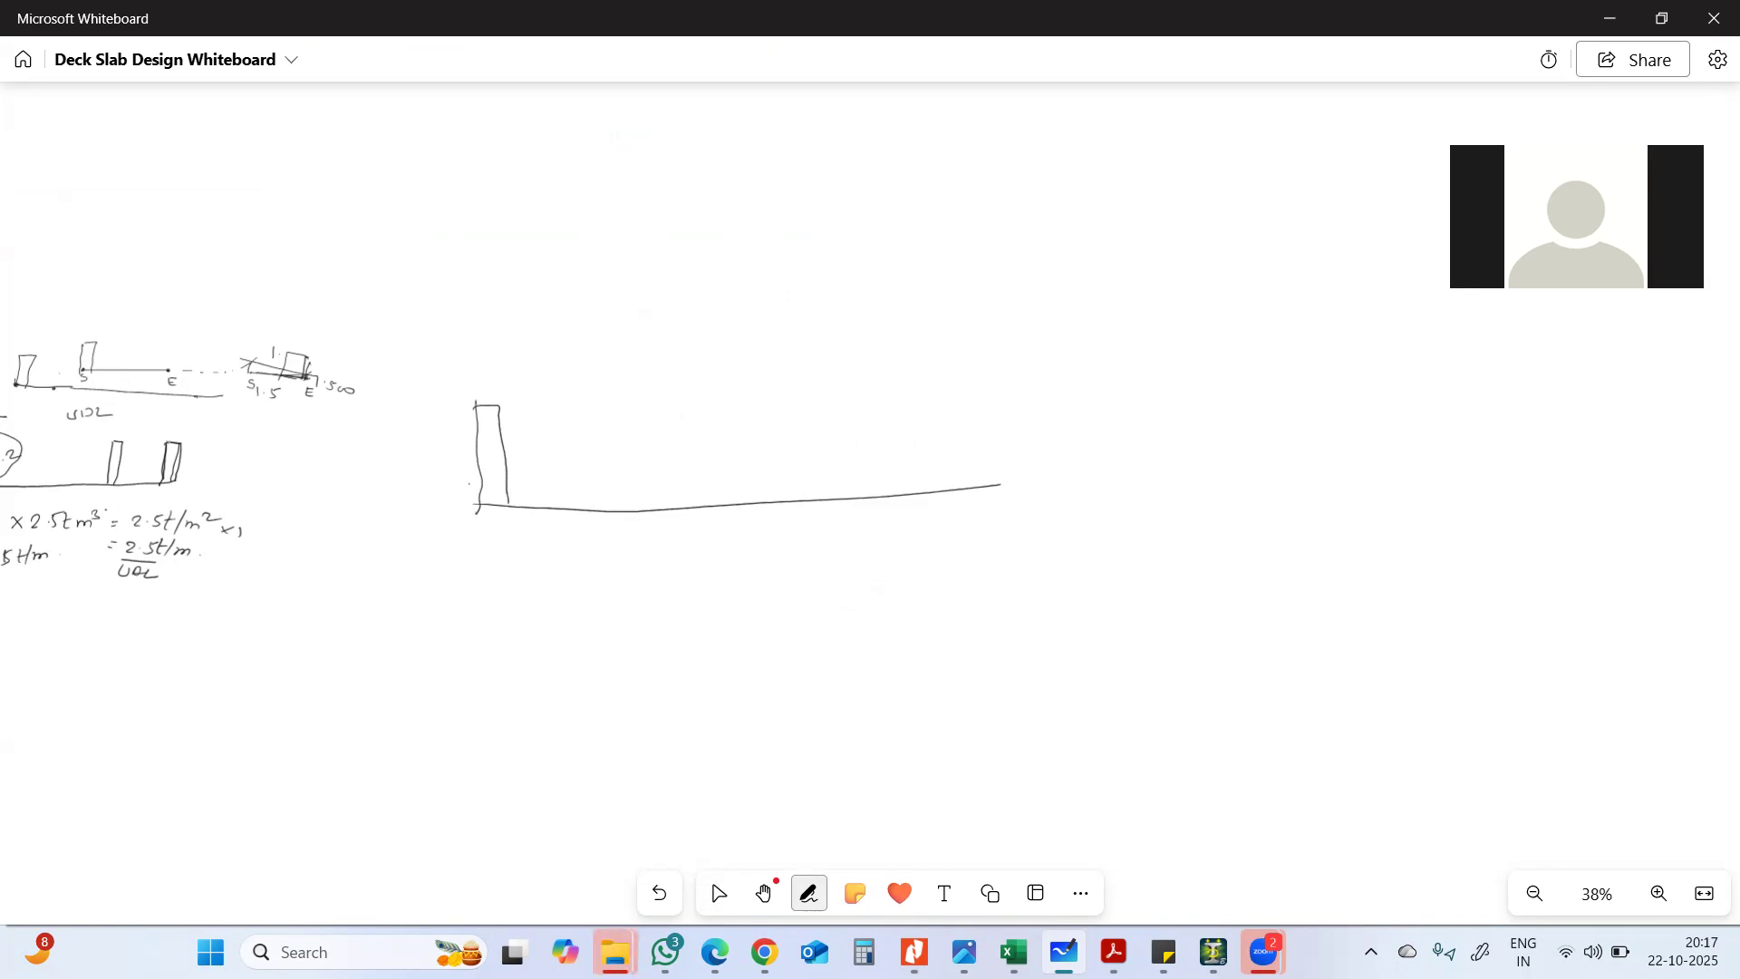
- Sketch two wheel loads on the deck line beyond the kerb, labelled 1.8 apart, with load dispersion arcs under each wheel
drag(481, 502, 629, 492)
drag(638, 435, 748, 428)
mouse_move(694, 394)
mouse_down()
mouse_move(694, 412)
mouse_move(725, 390)
mouse_up()
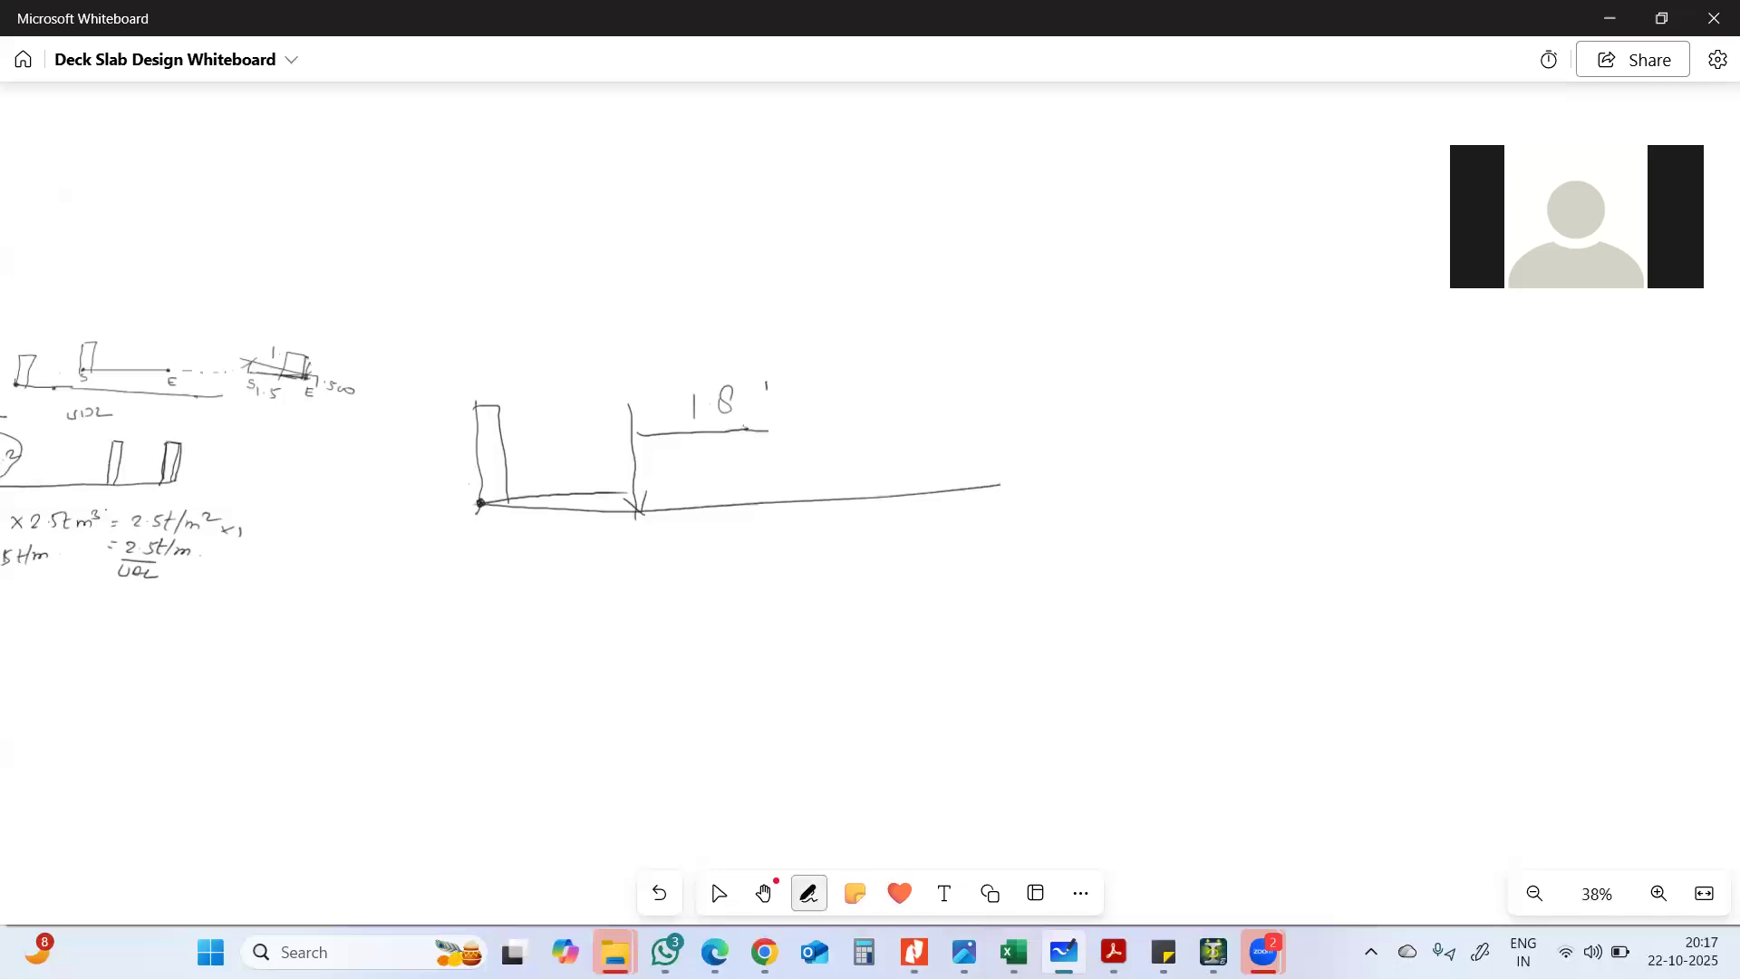
drag(762, 487, 769, 493)
drag(637, 383, 636, 438)
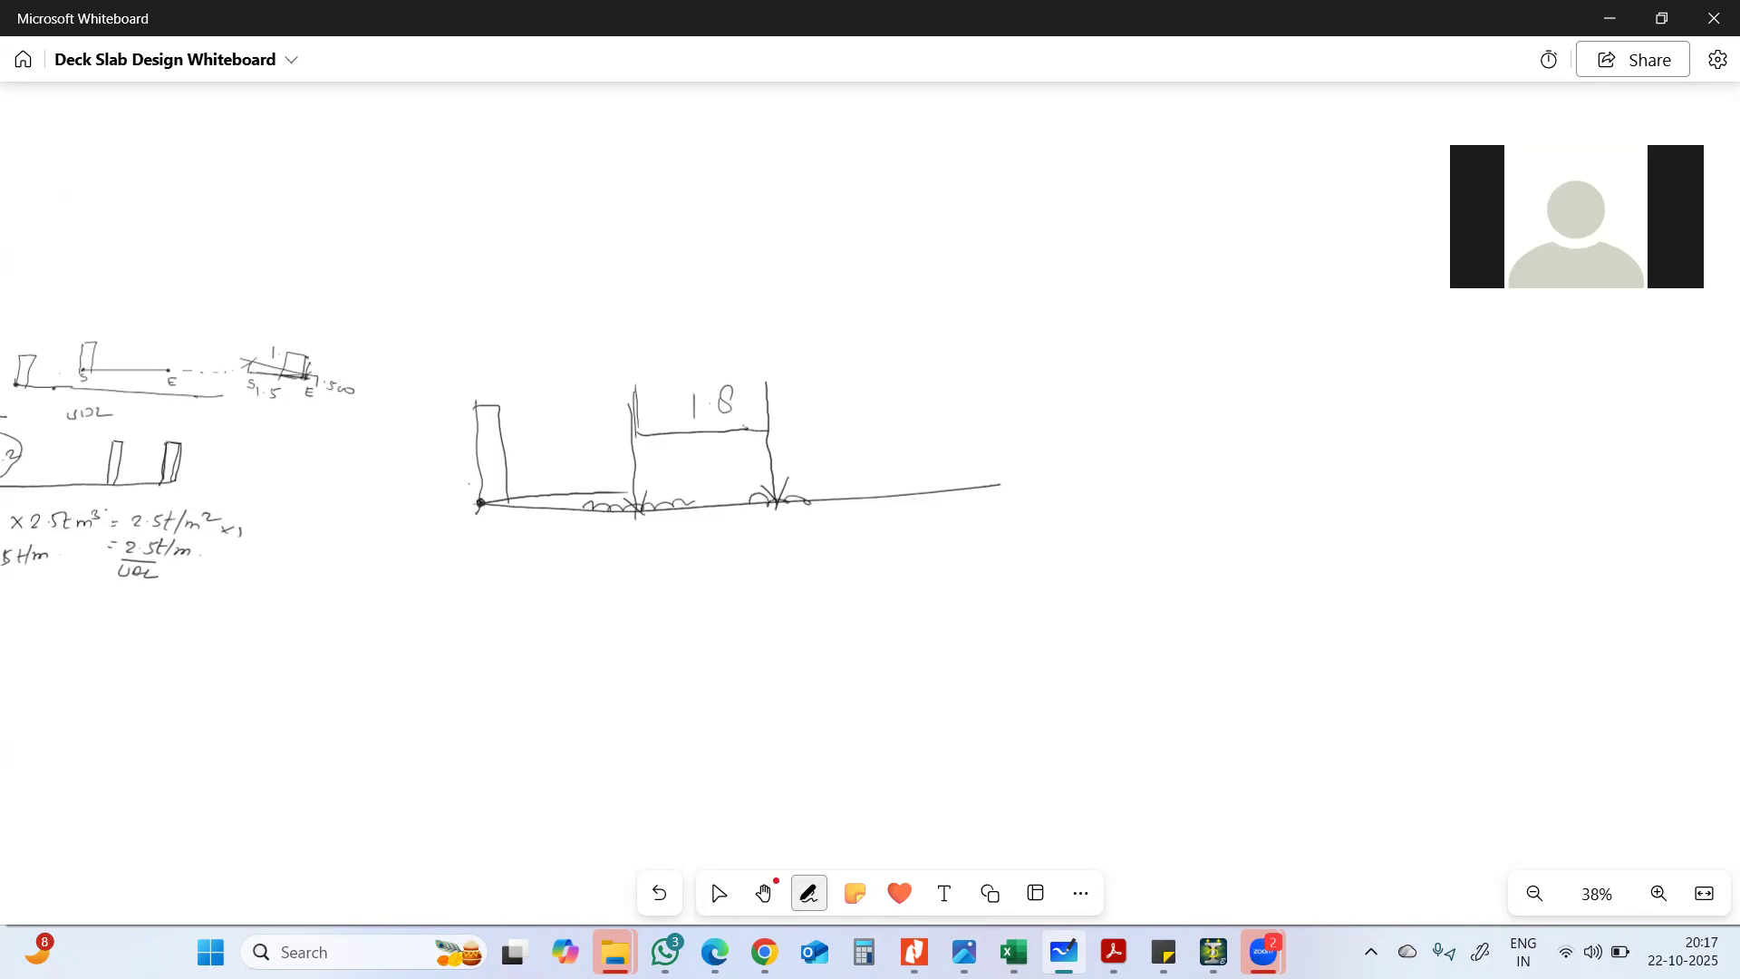
drag(729, 505, 756, 498)
mouse_move(659, 438)
mouse_down()
mouse_move(753, 434)
mouse_move(763, 498)
mouse_up()
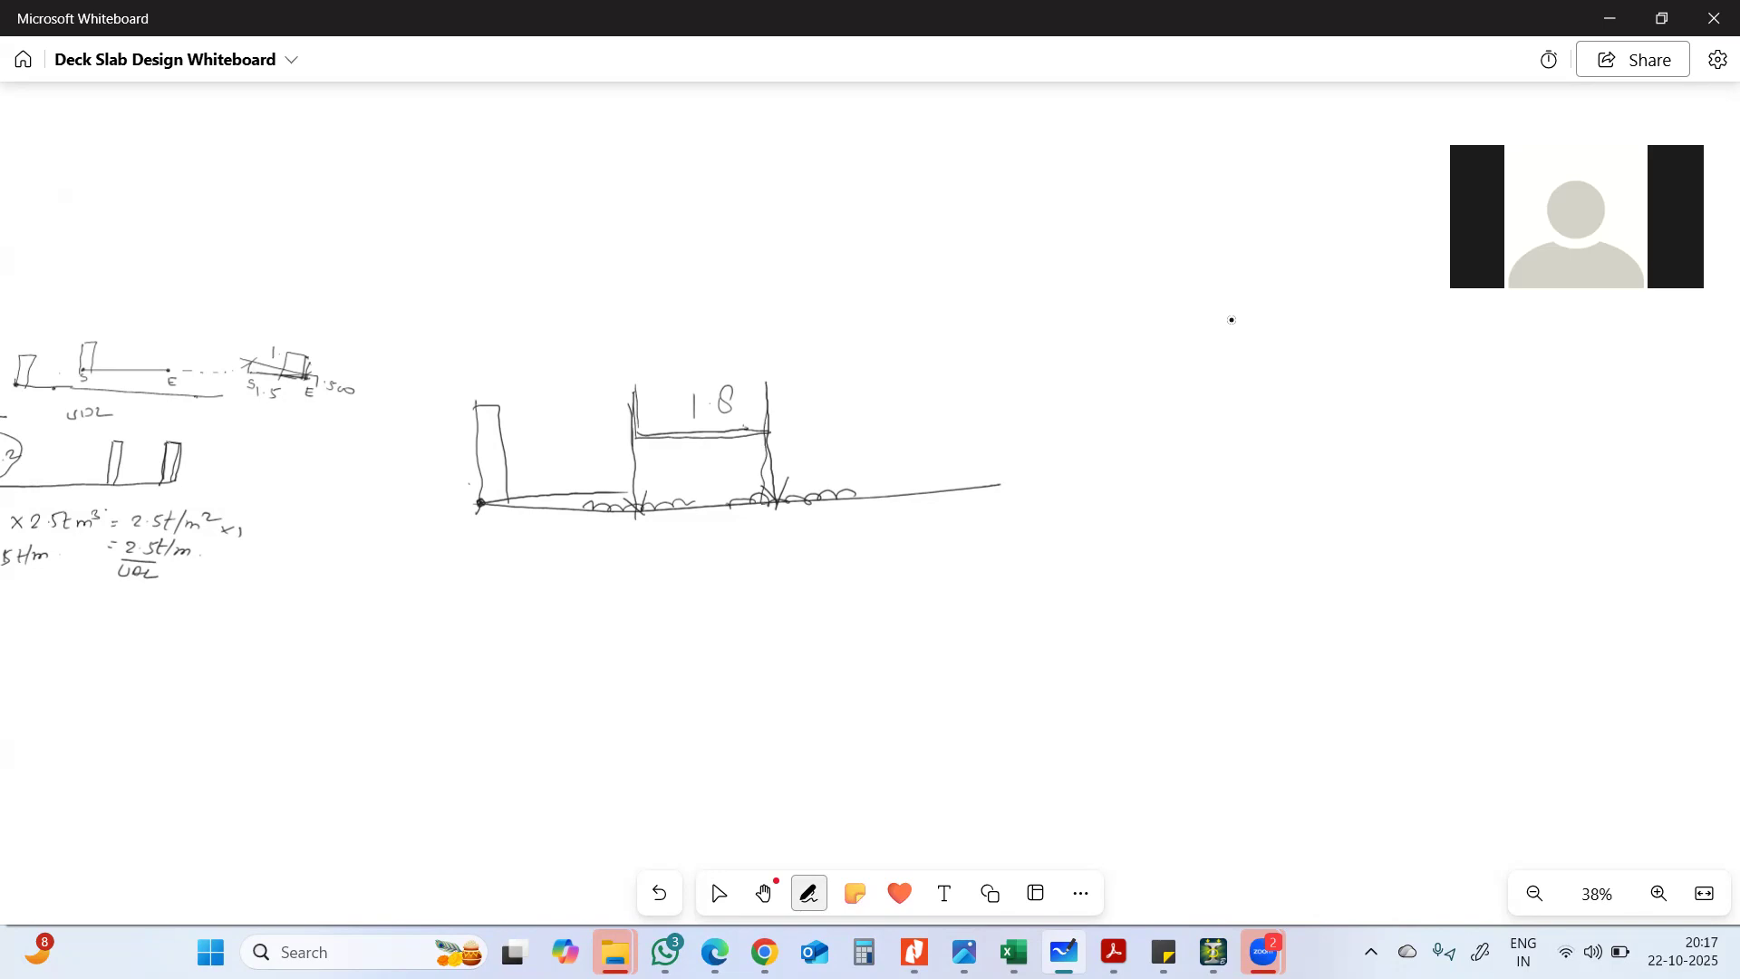
- Write the 0.9 distance from the deck edge to the first wheel and "= 2.7 m" beside the second wheel
click(574, 442)
drag(554, 439, 595, 453)
click(865, 424)
drag(835, 433, 949, 420)
click(968, 417)
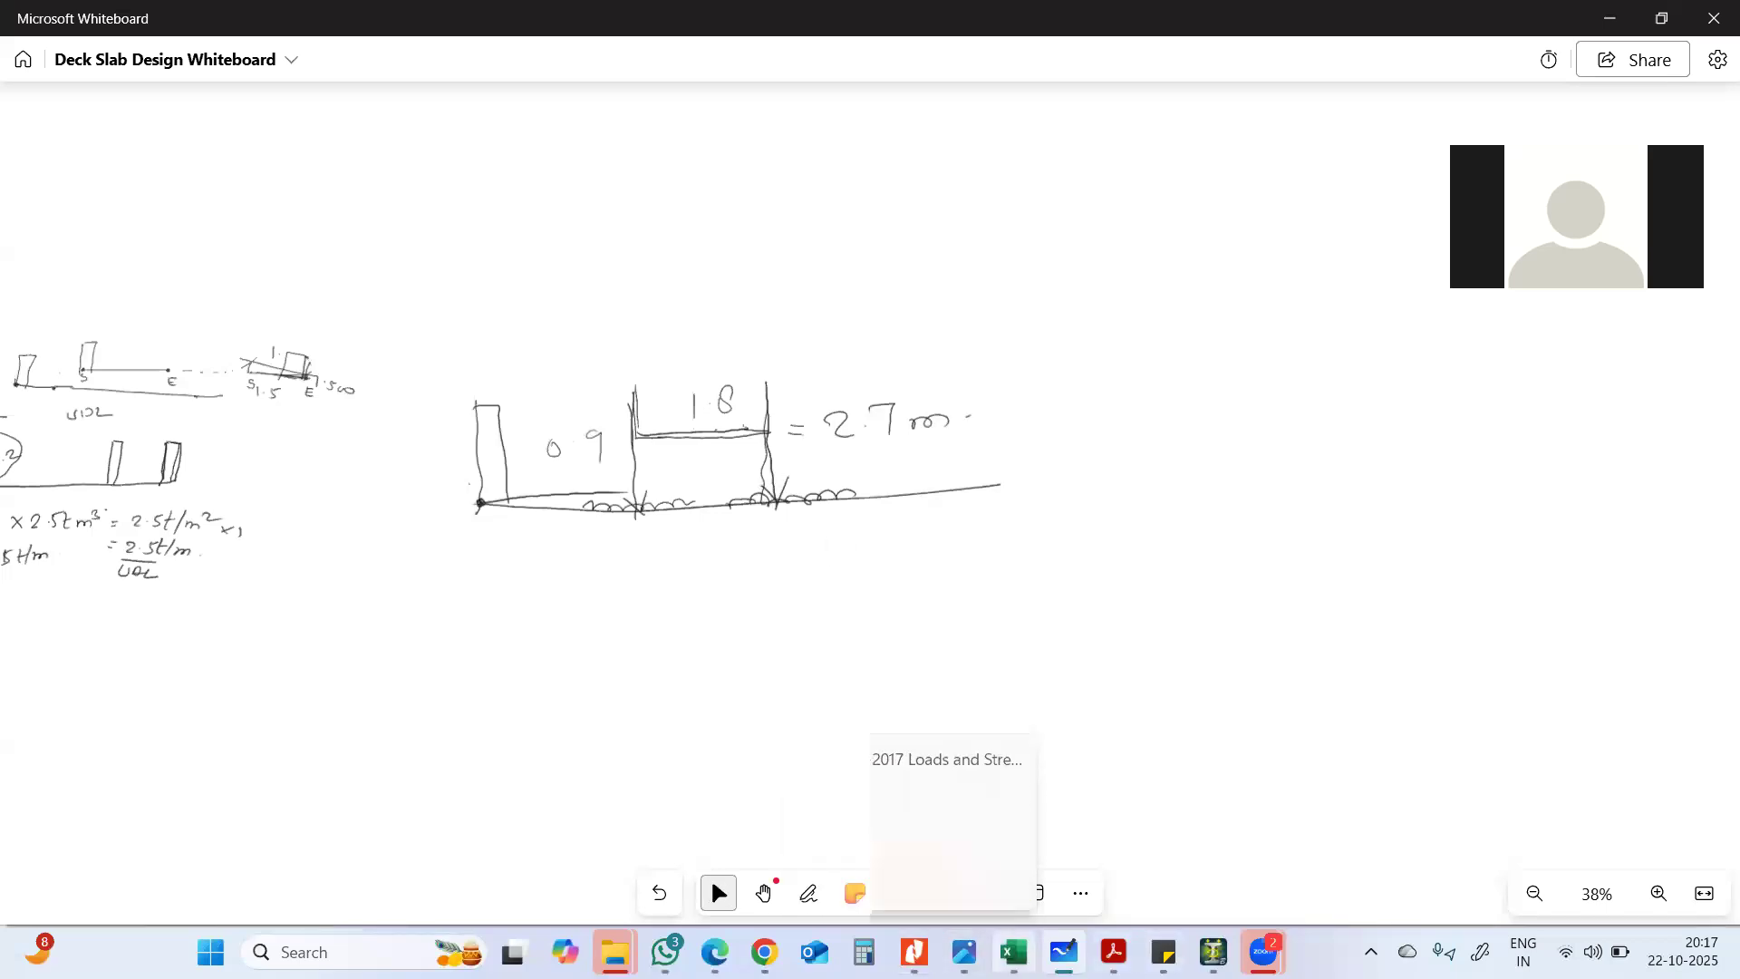
- Switch to Excel and examine the Class A one-lane dispersion start formulas in Load_Cal cell E35 and ANL cell I85
click(1013, 951)
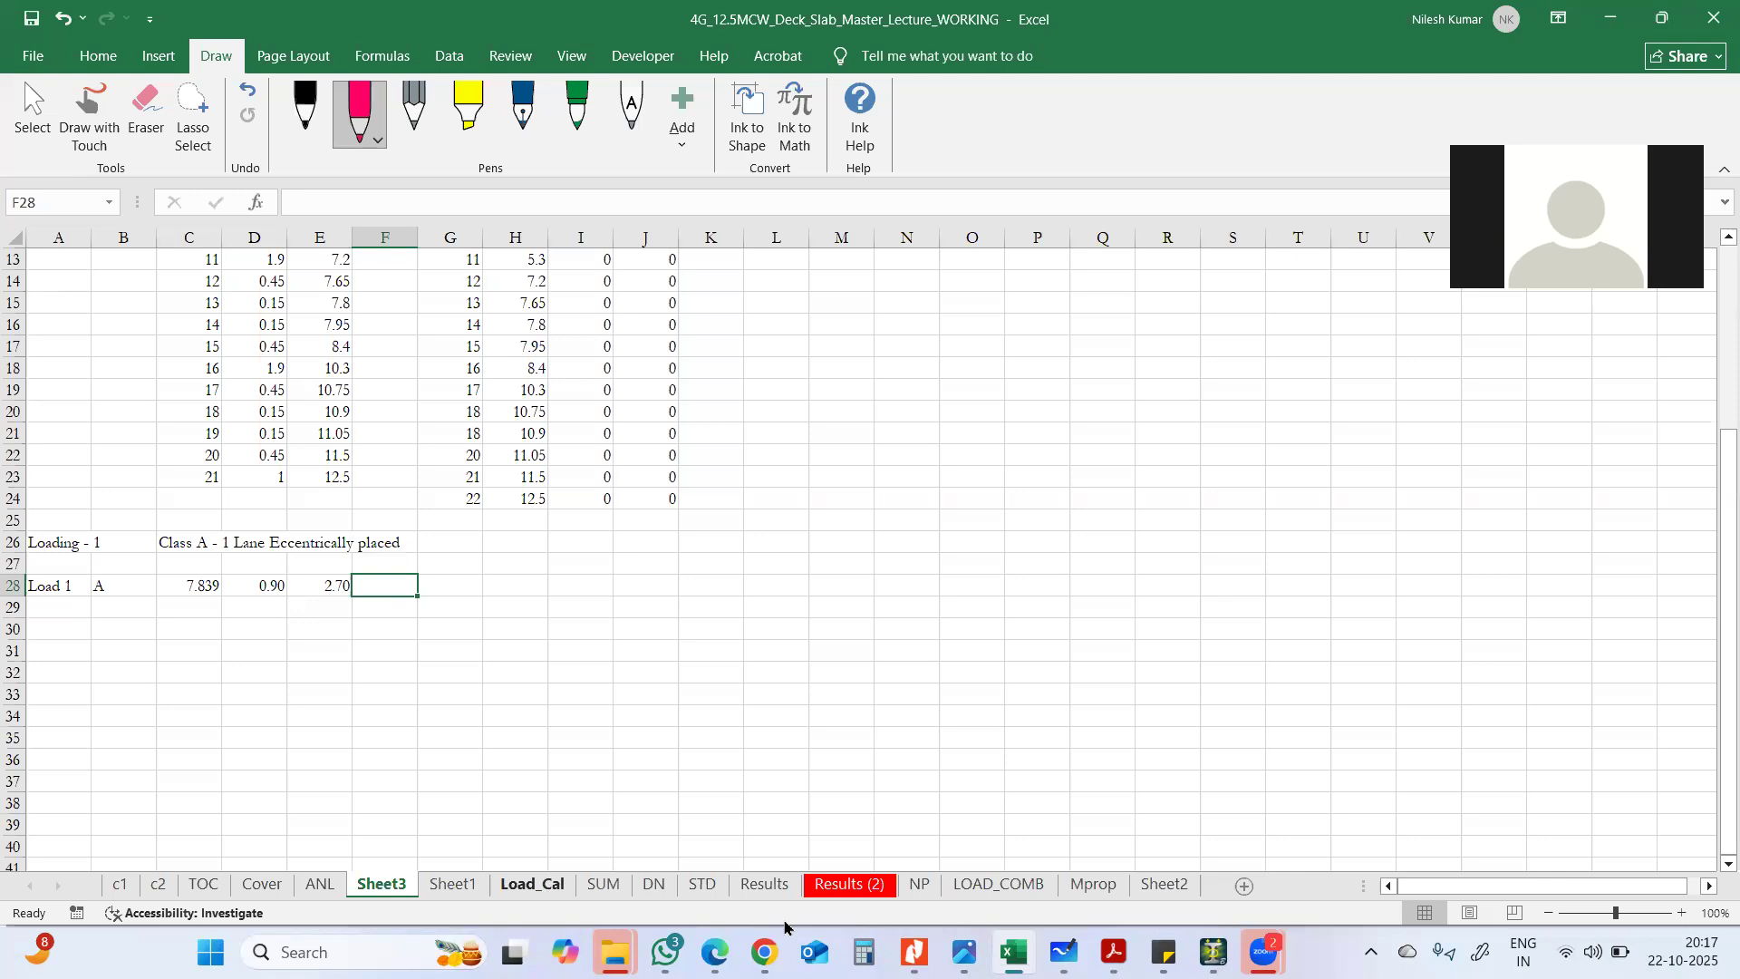
click(532, 884)
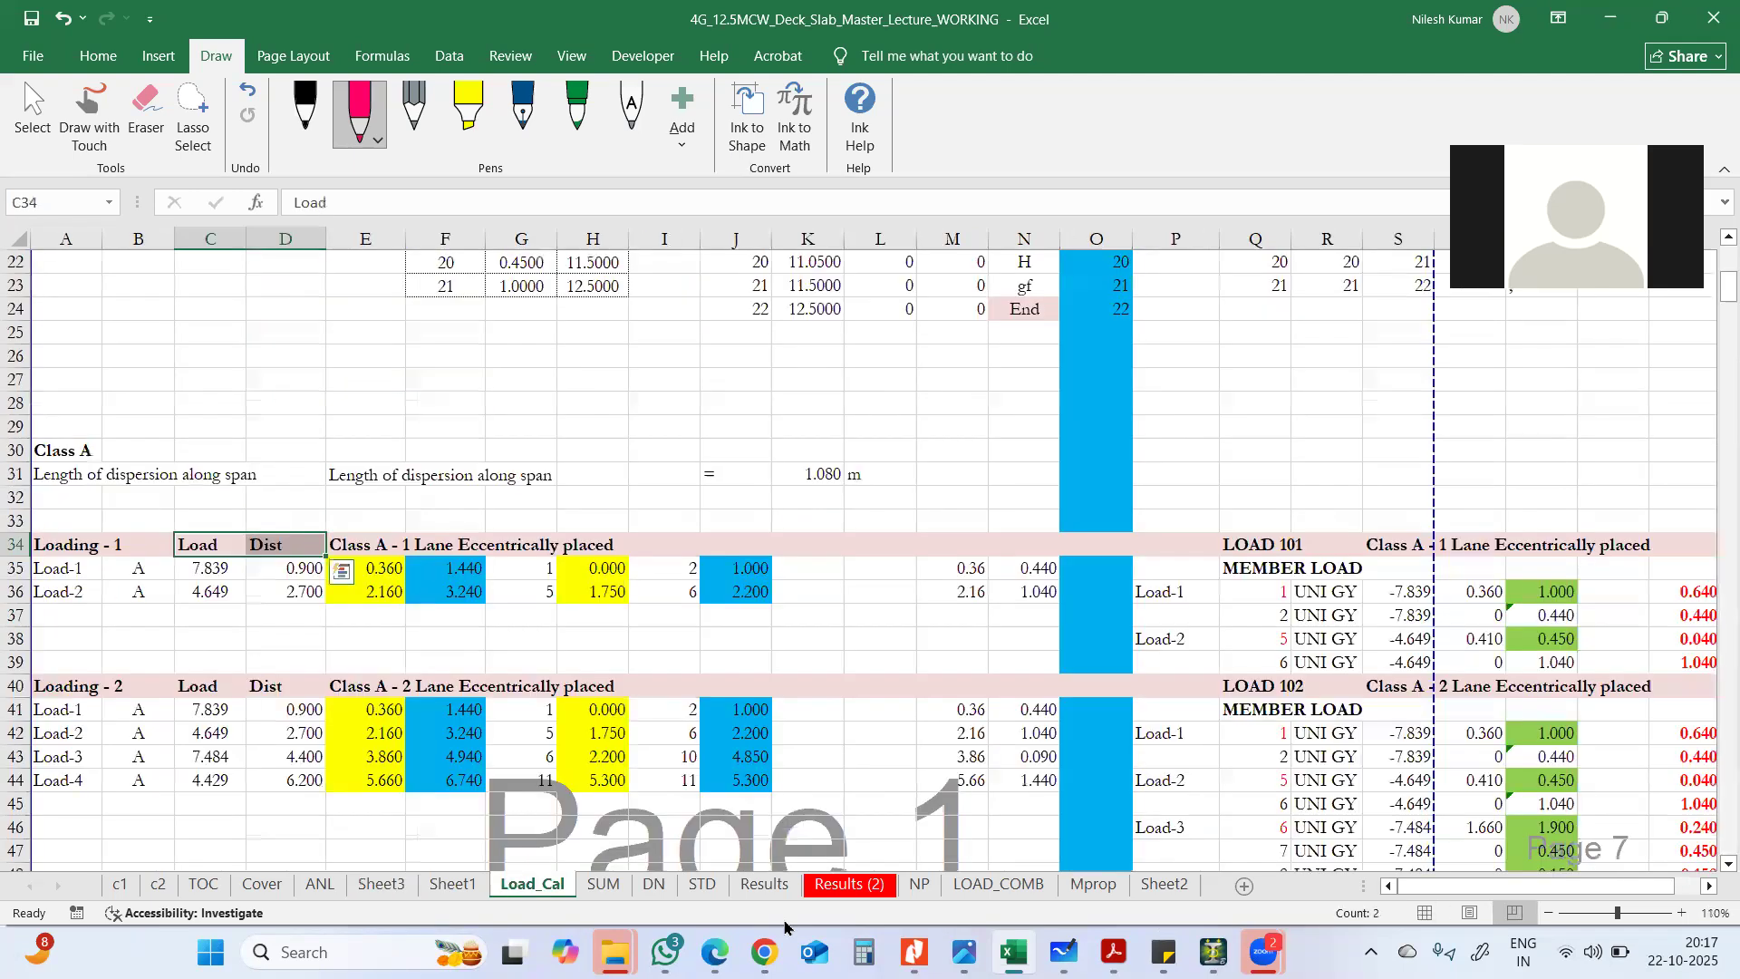
click(280, 638)
click(377, 566)
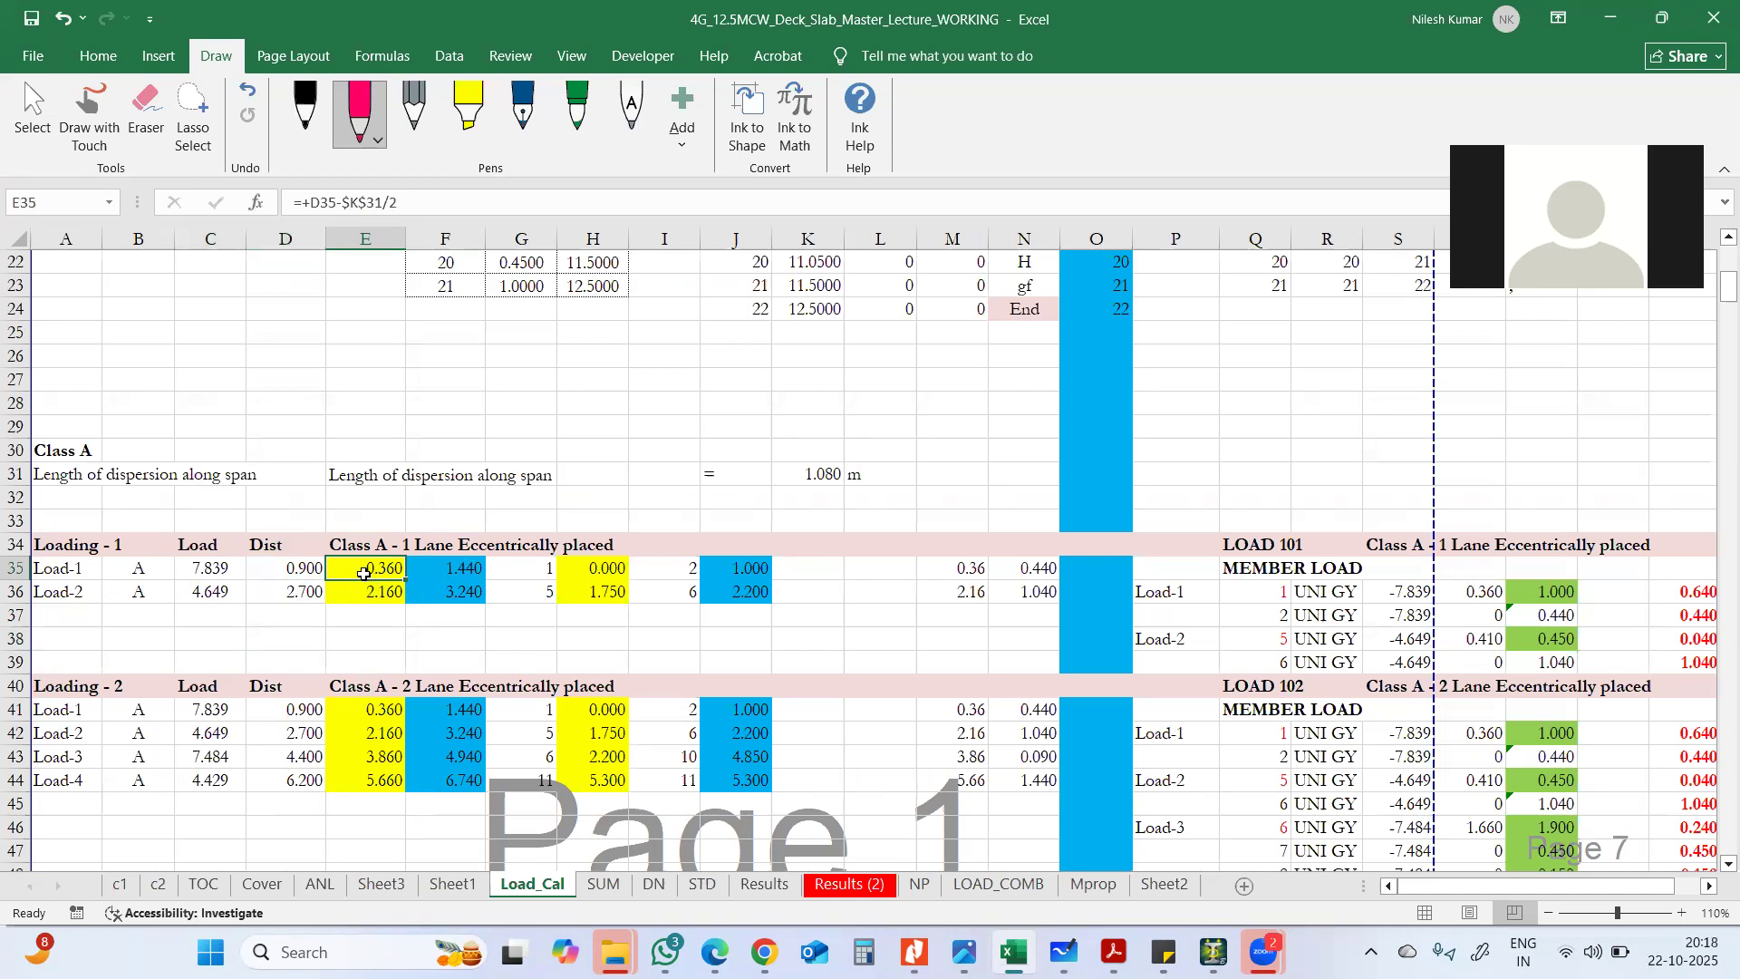
key(alt+Tab)
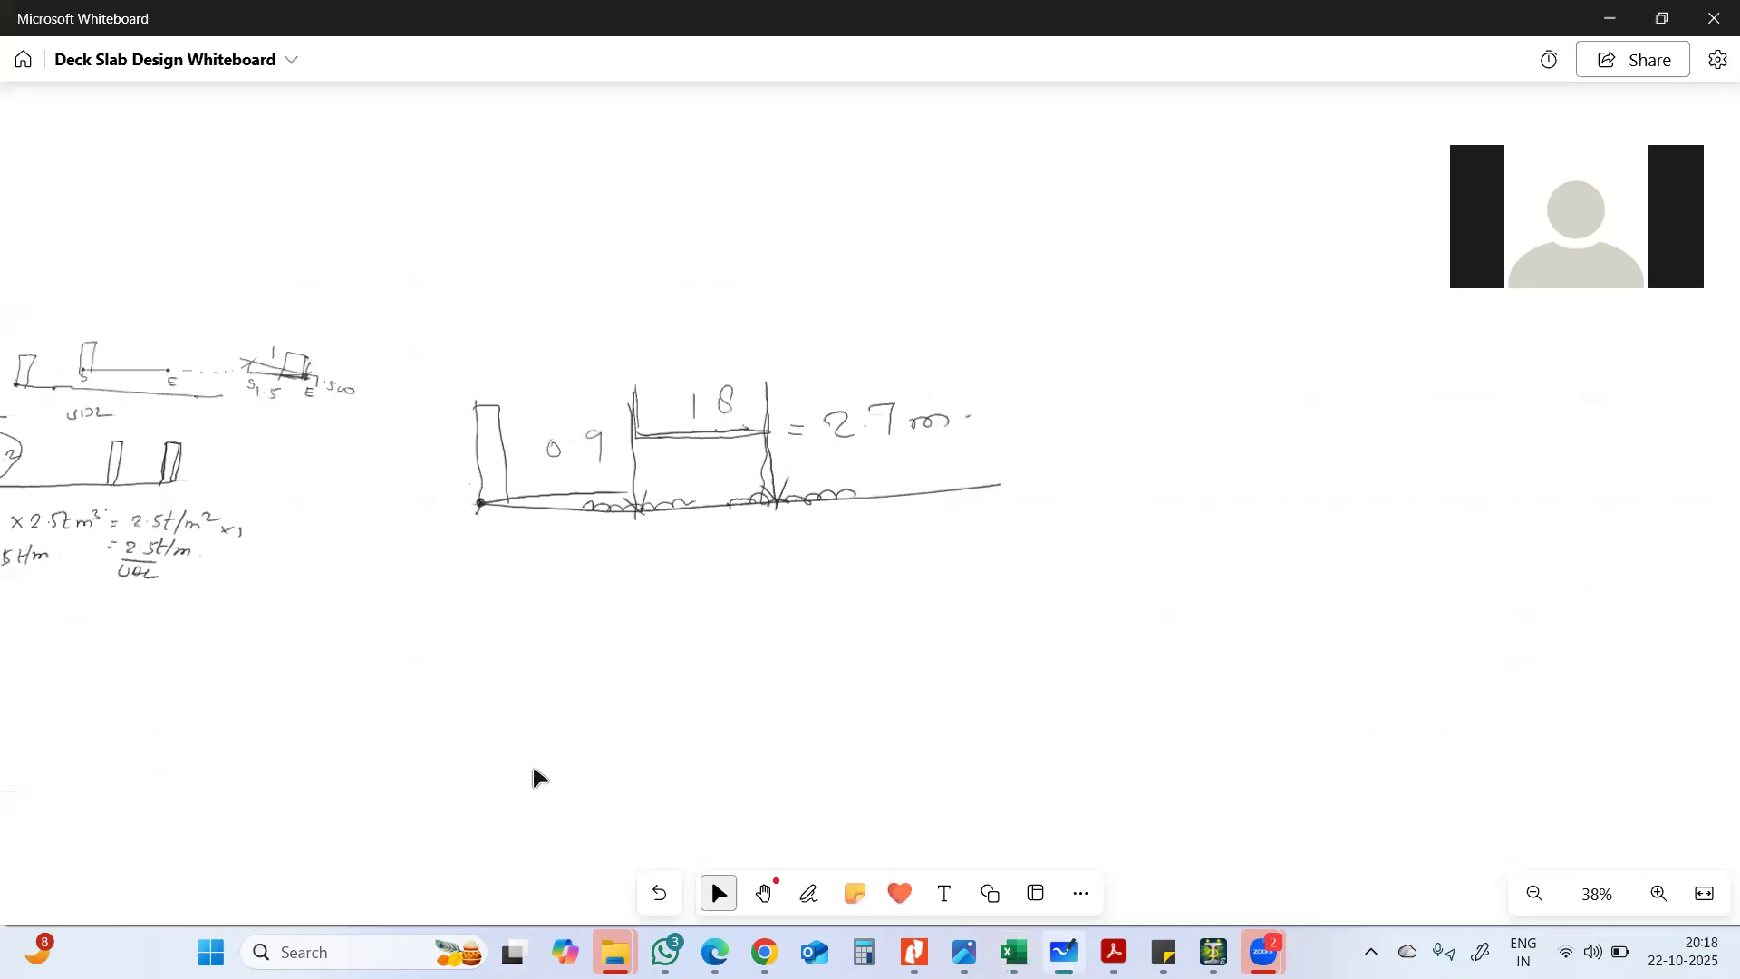
key(alt+Tab)
click(319, 884)
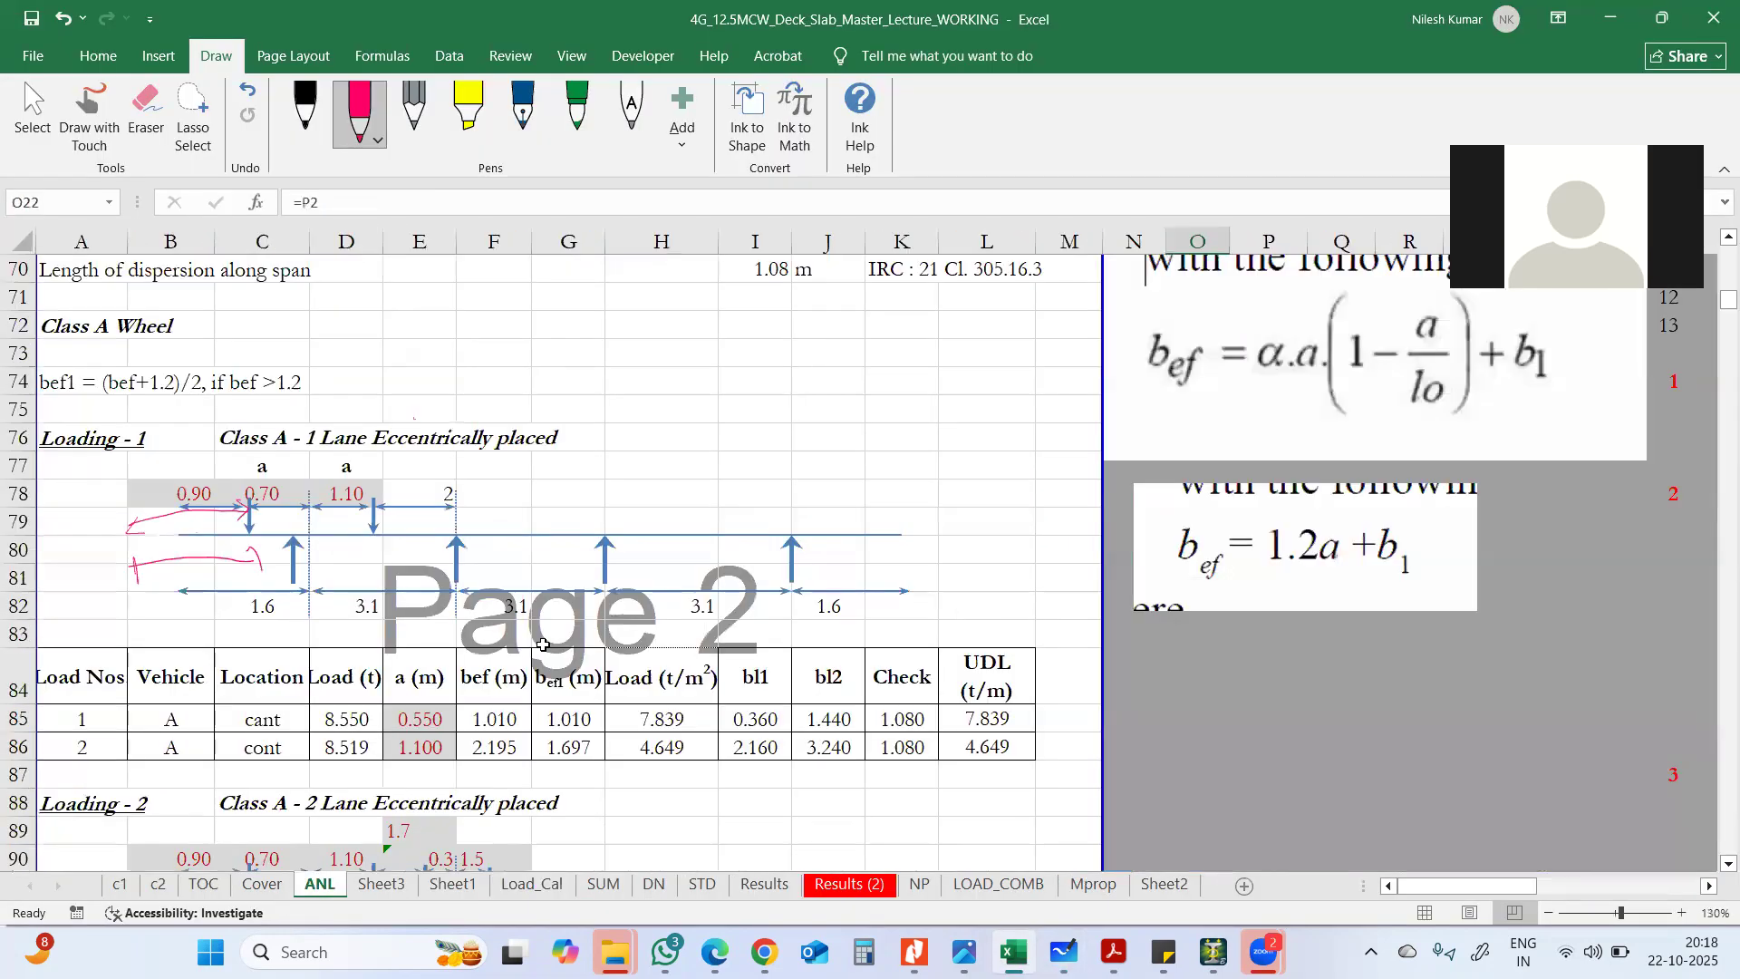
click(757, 725)
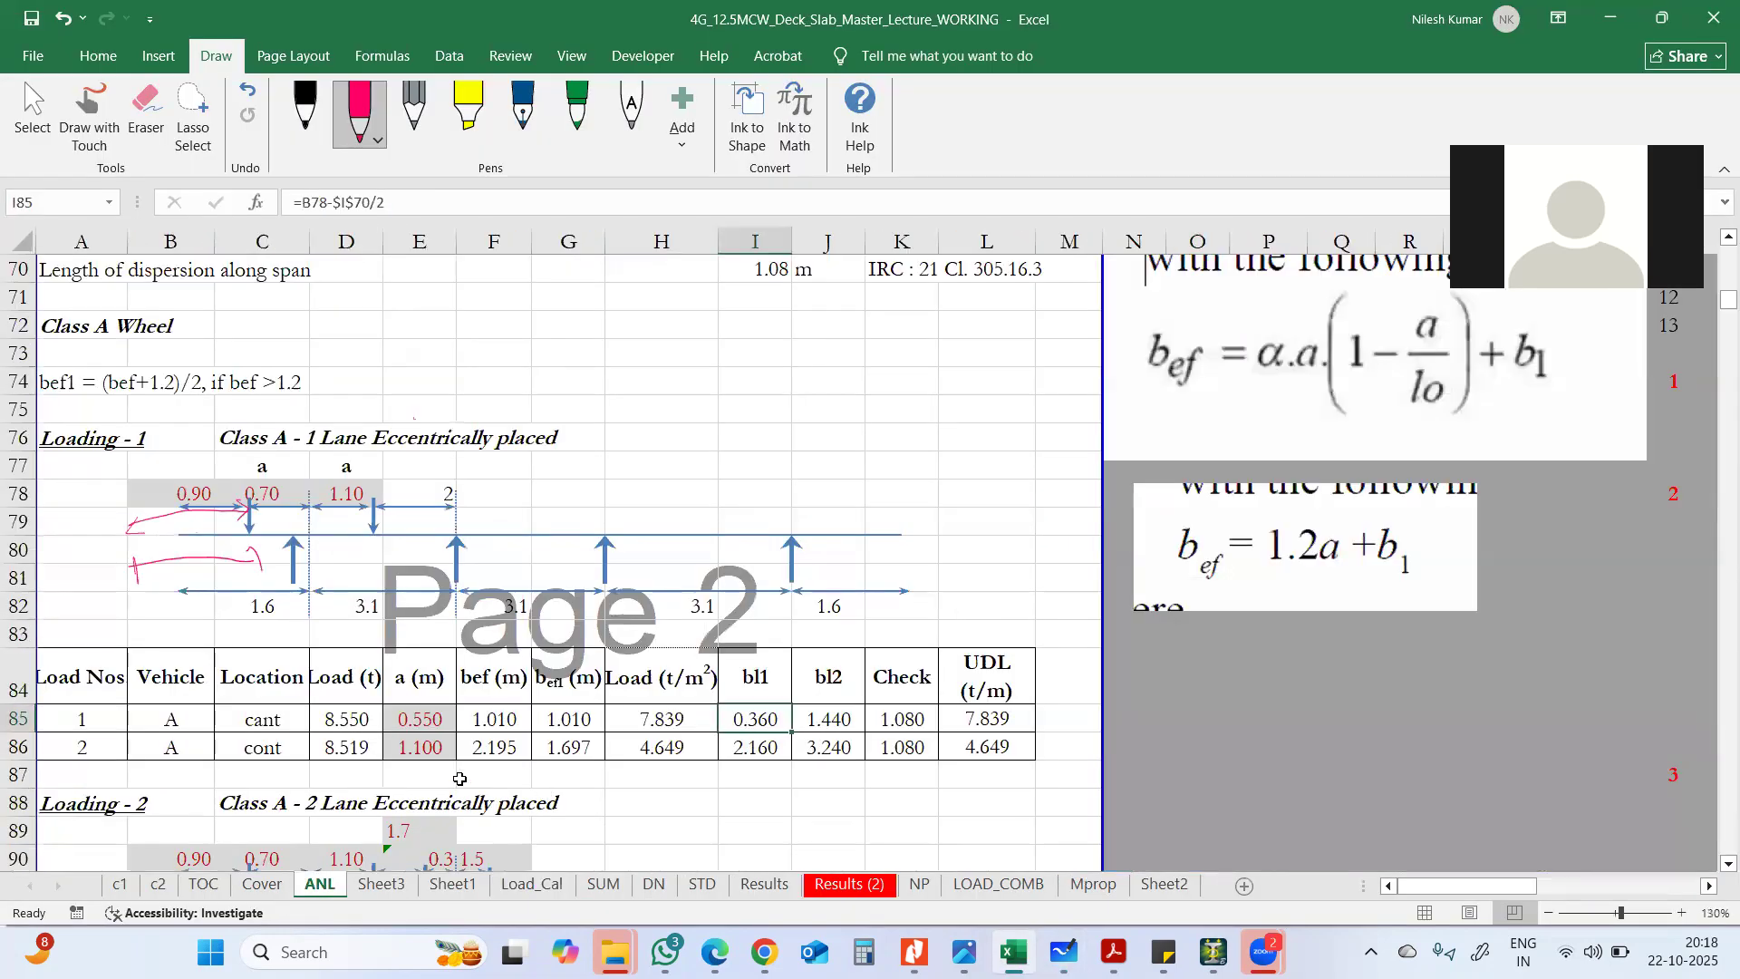
- Link Sheet3 cell F28 to the Load 1 bl1 value with =ANL!I85
click(381, 883)
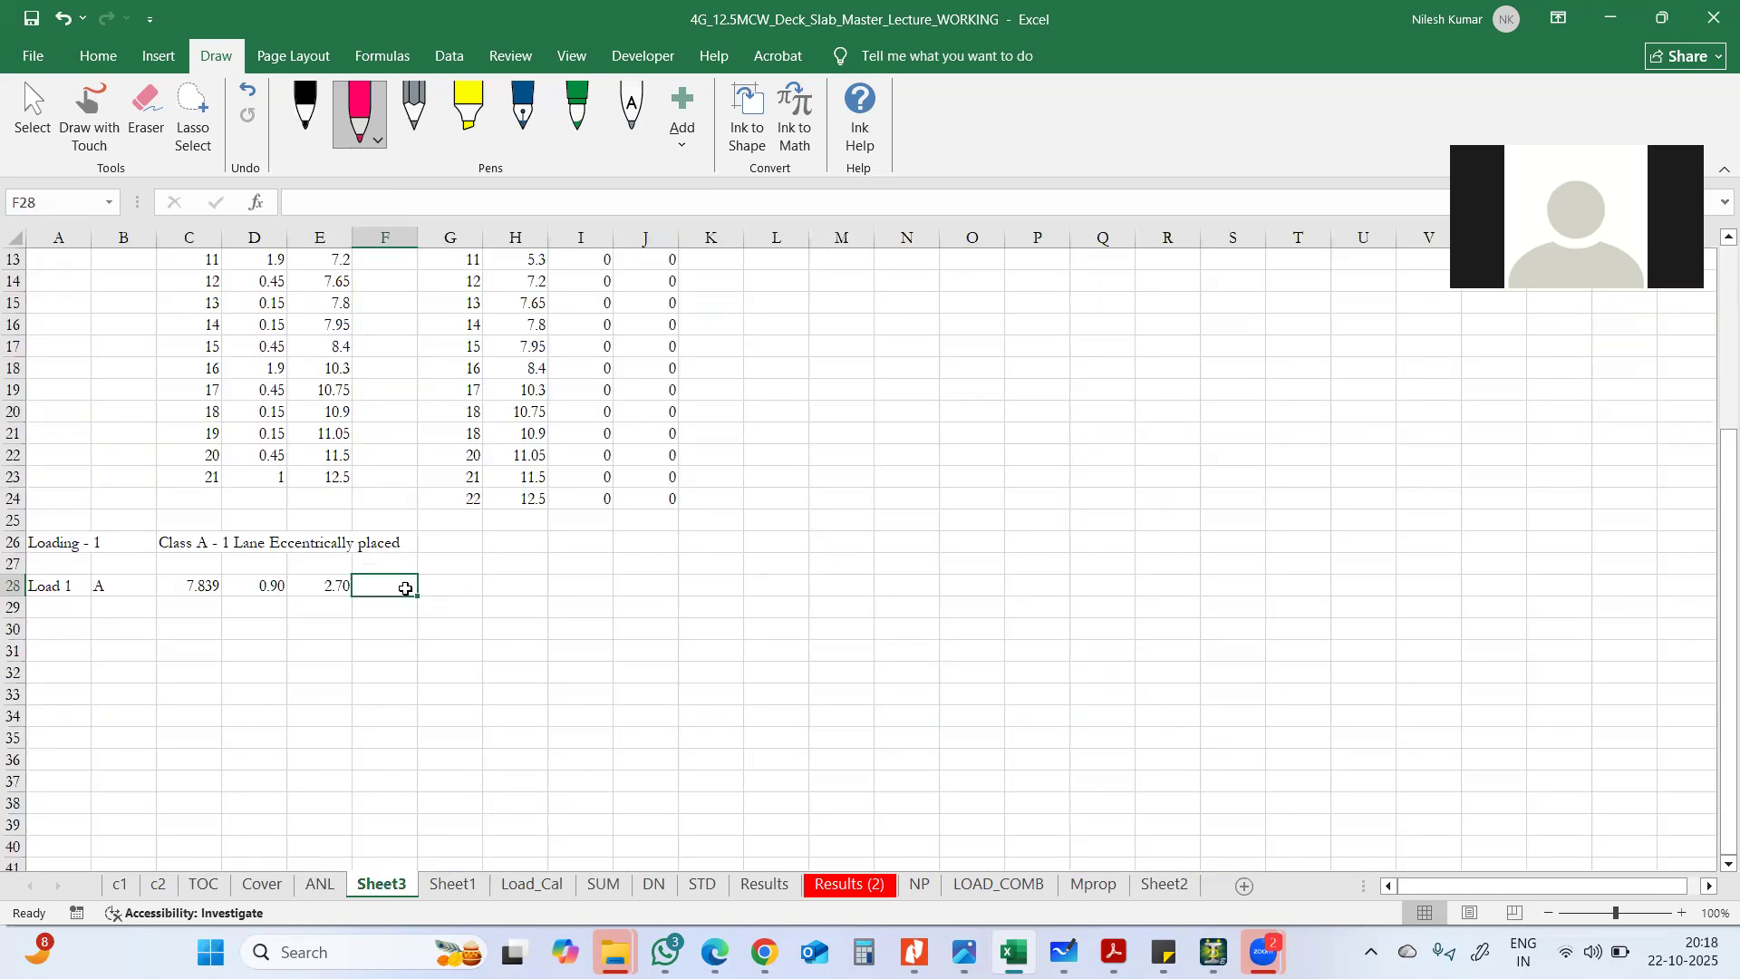
text(=)
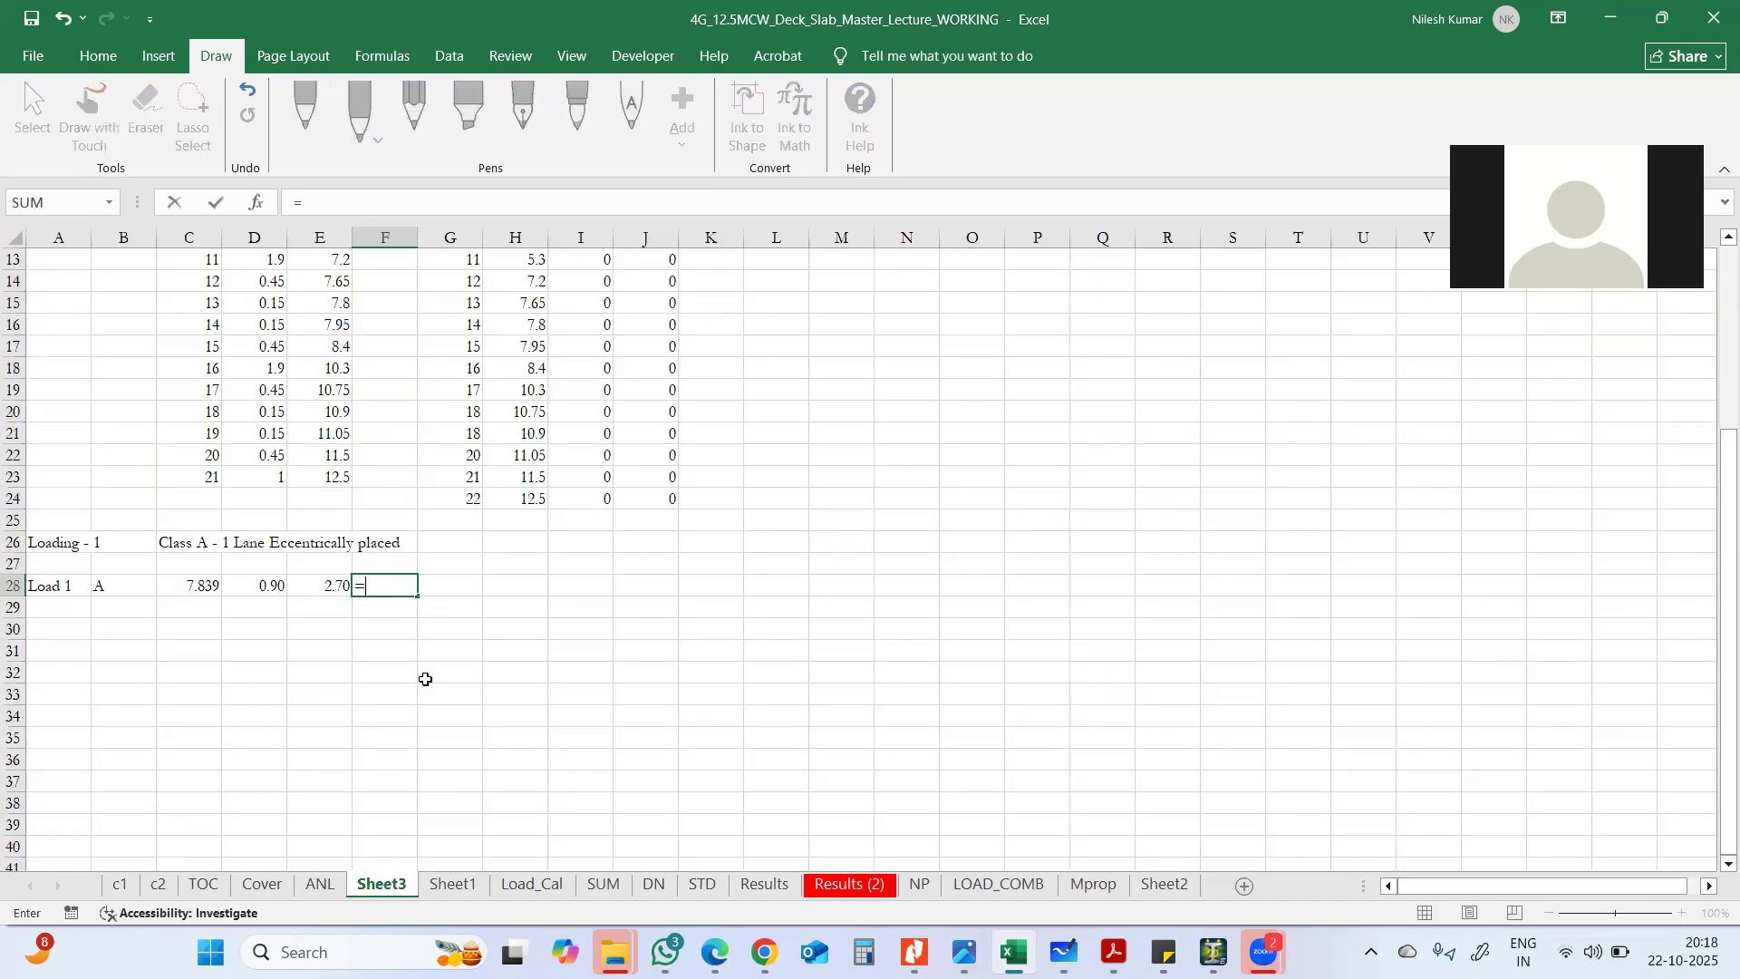
click(319, 883)
click(755, 721)
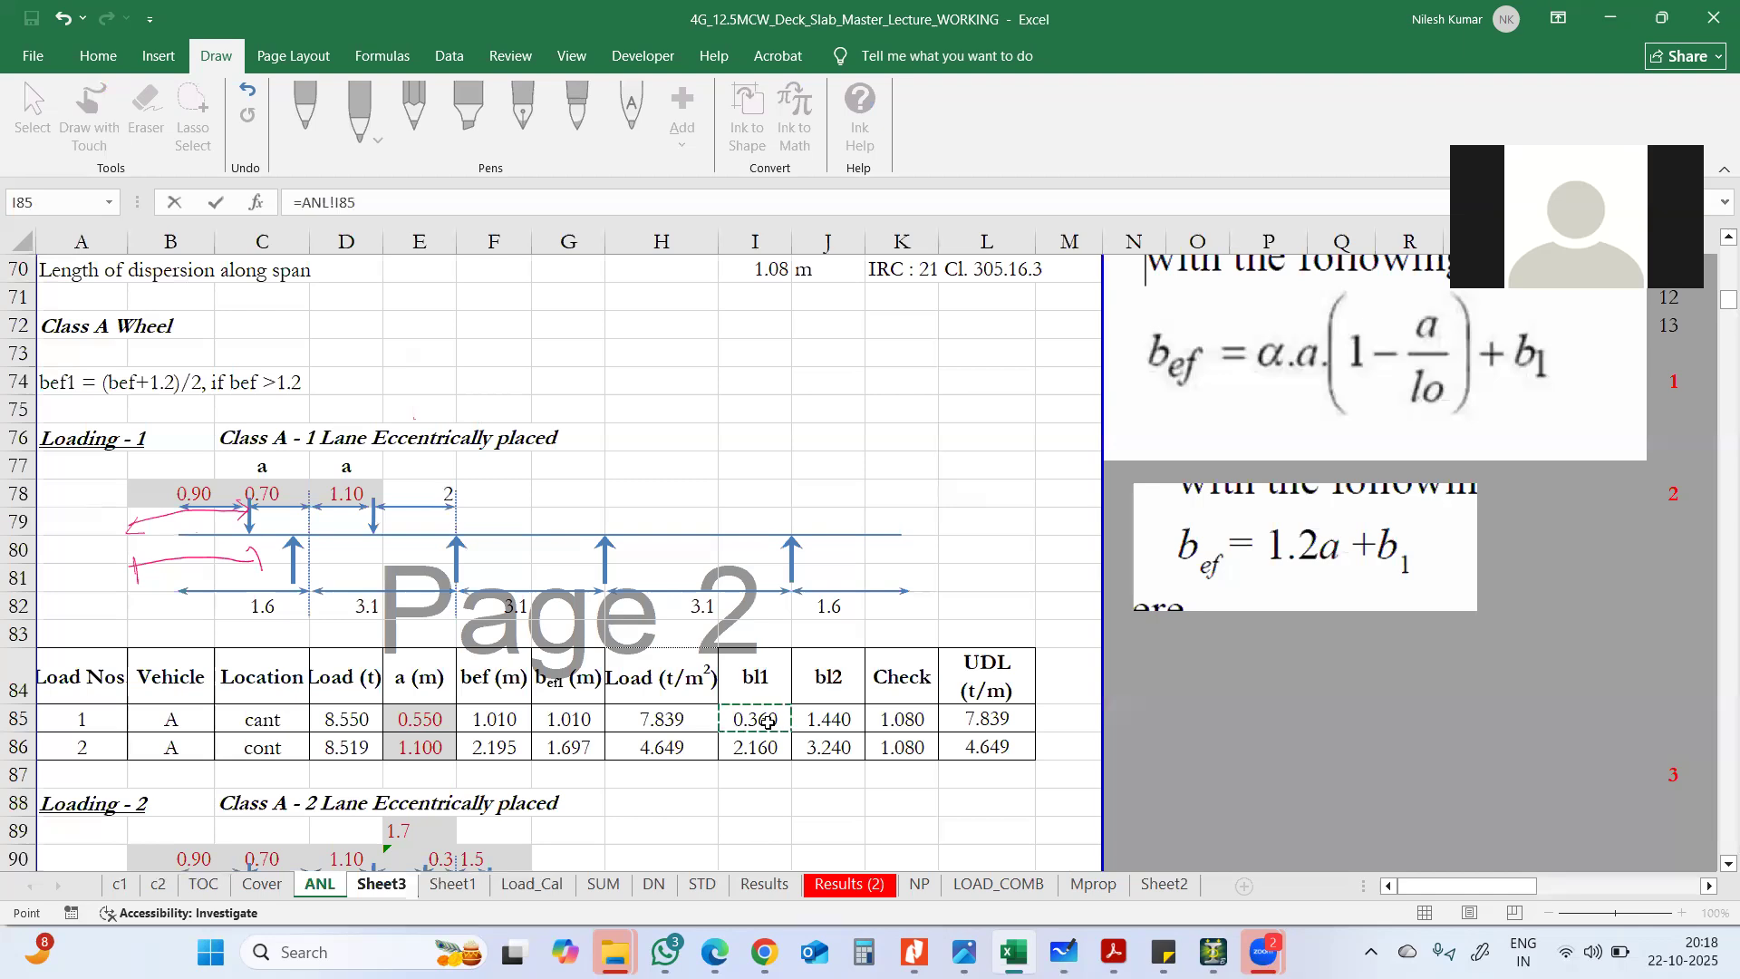
key(Return)
- Link Sheet3 cell G28 to the Load 1 Check value with =ANL!K85
click(440, 603)
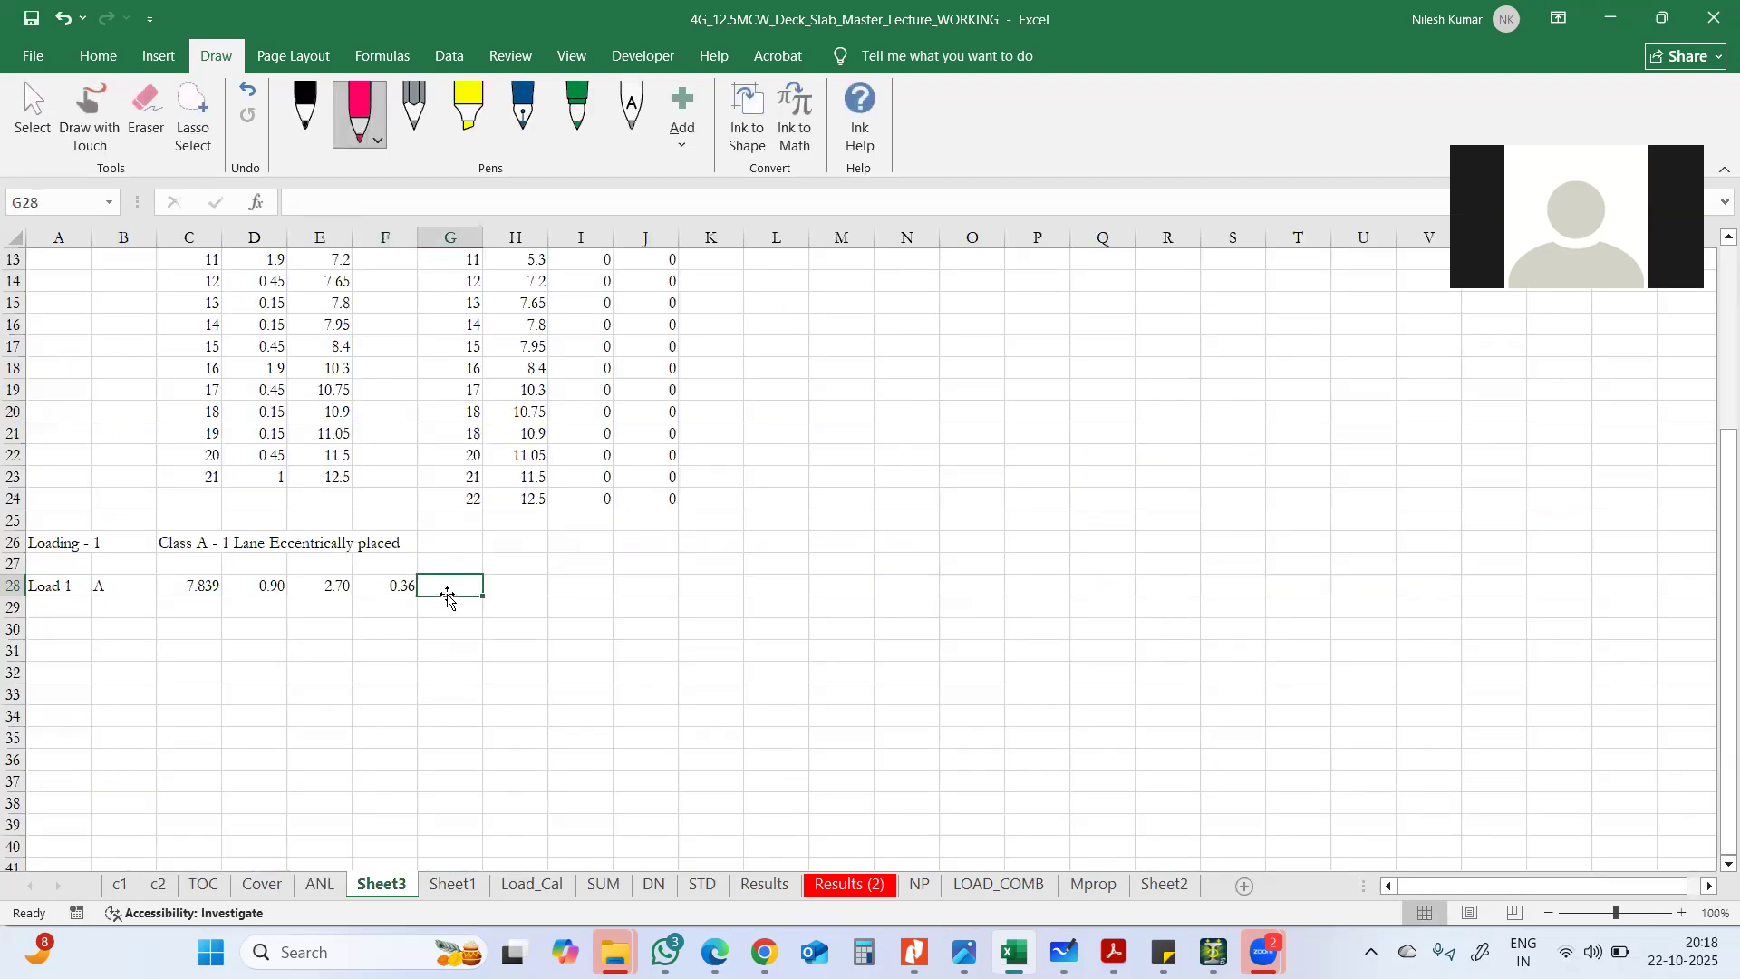
text(=)
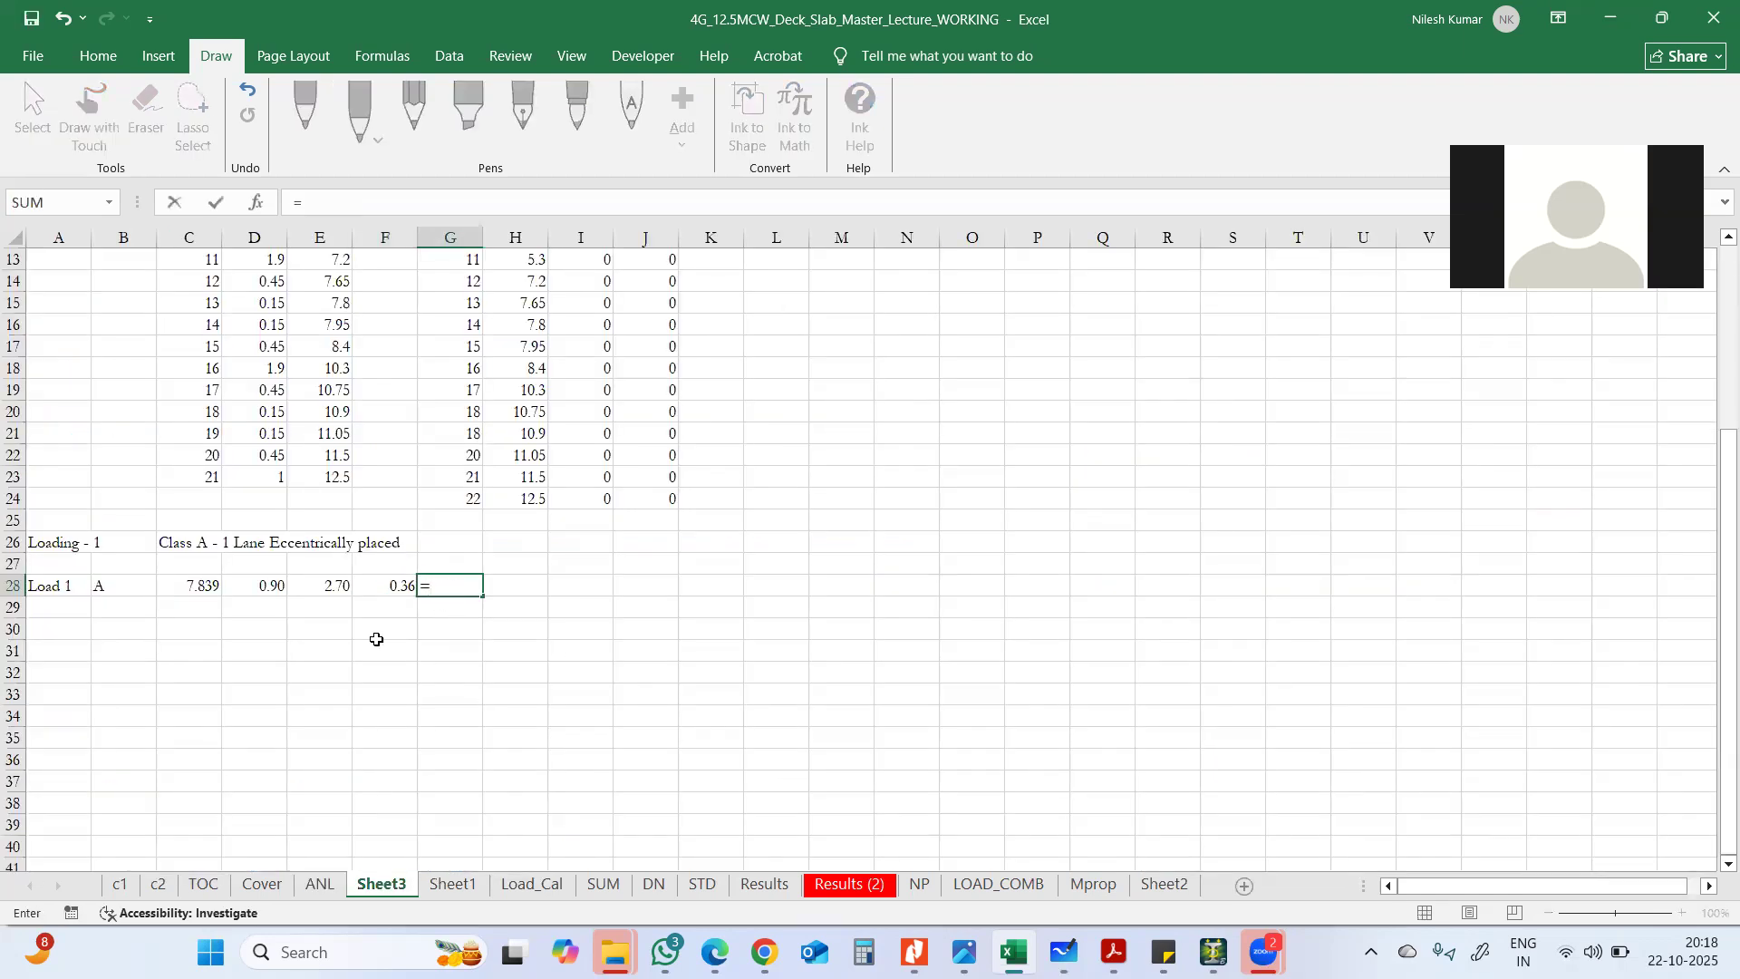
click(319, 883)
click(902, 719)
key(Return)
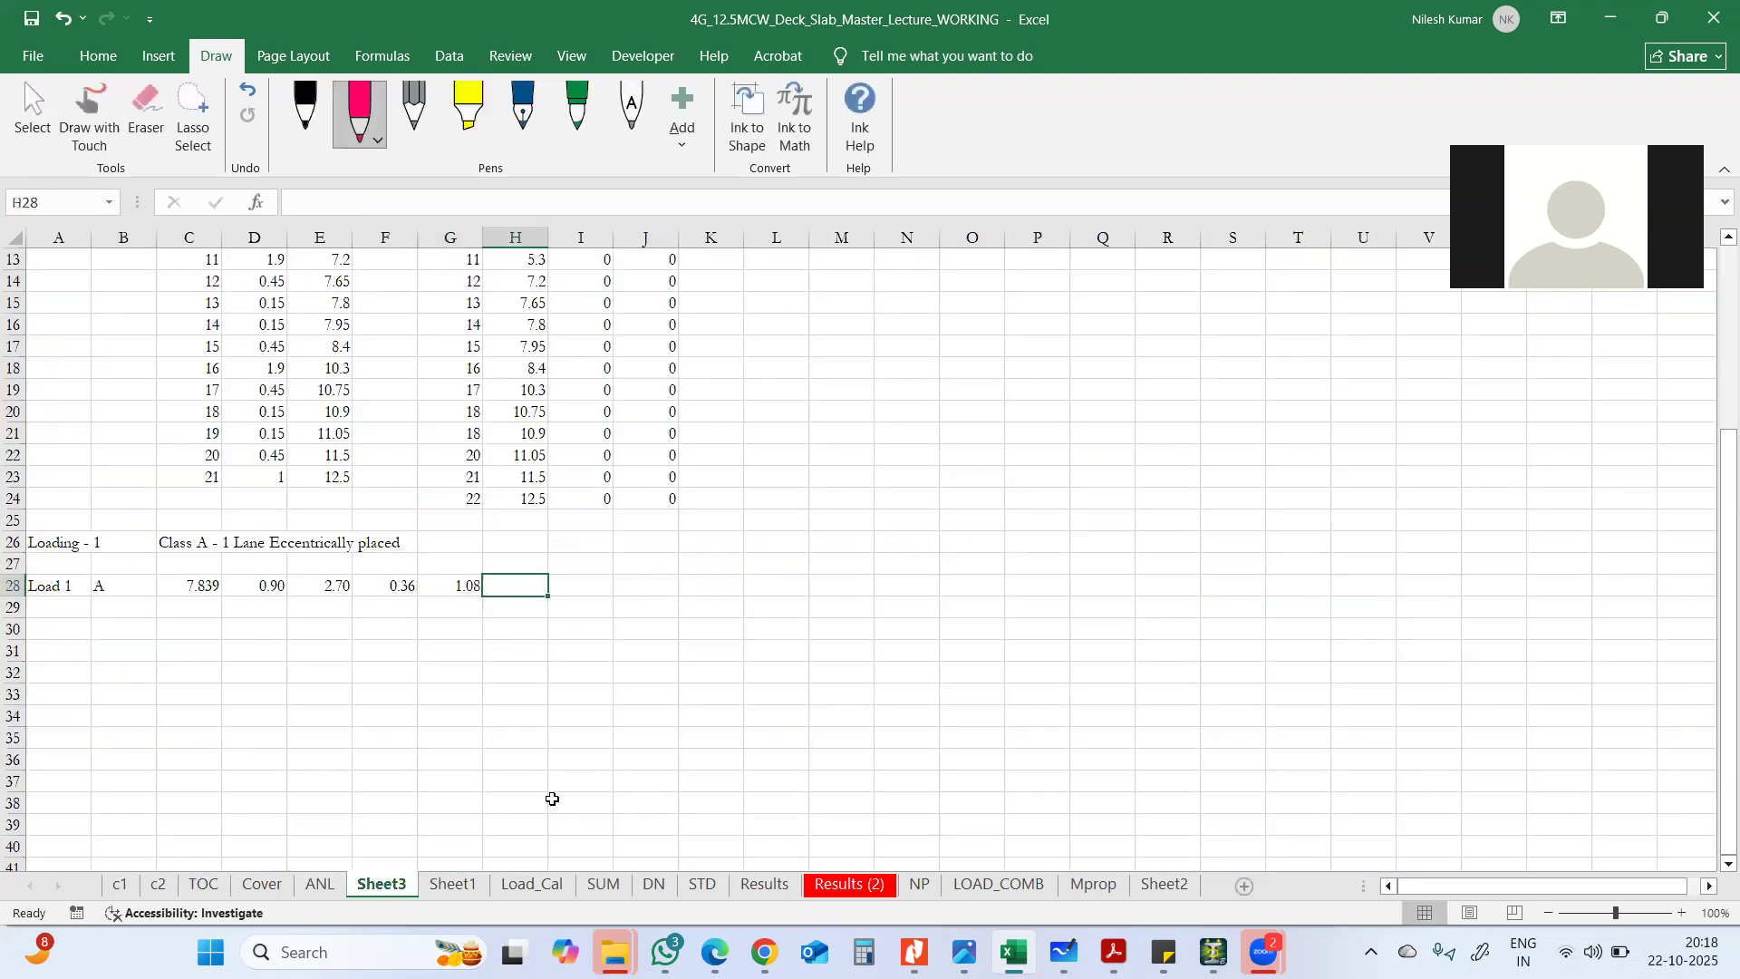
- Replace the formula in Sheet3 cell G28 with a link to the Load 1 bl2 value in ANL cell J85
click(439, 587)
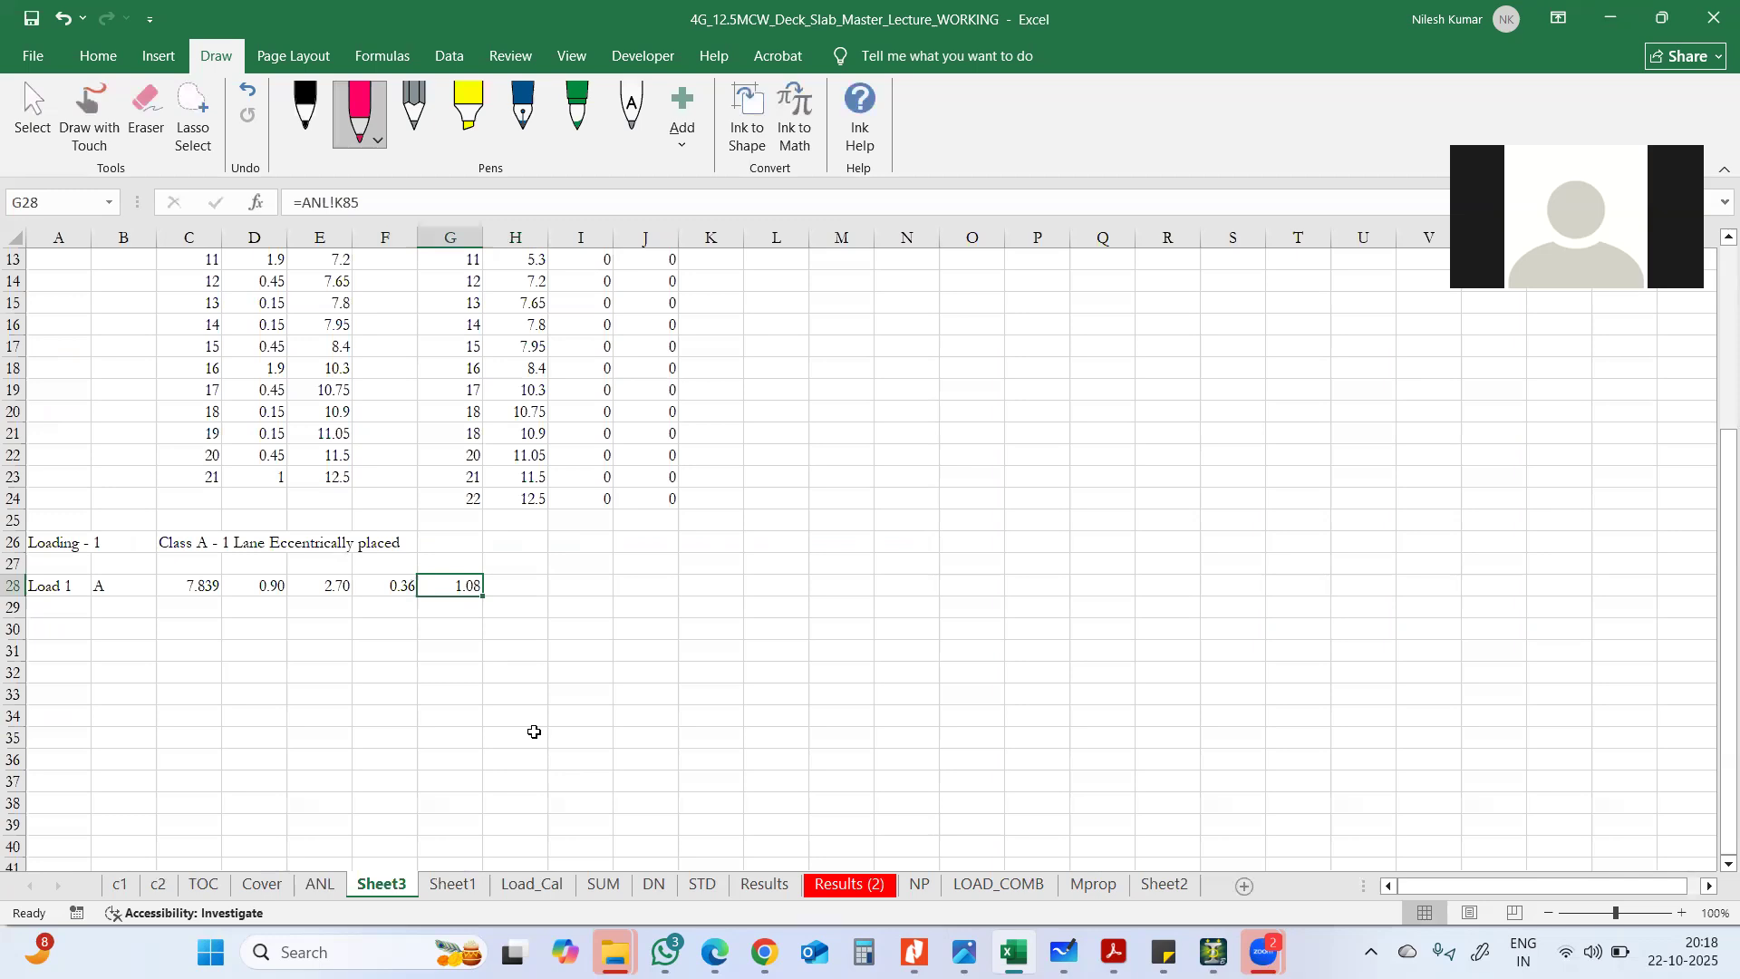
text(=)
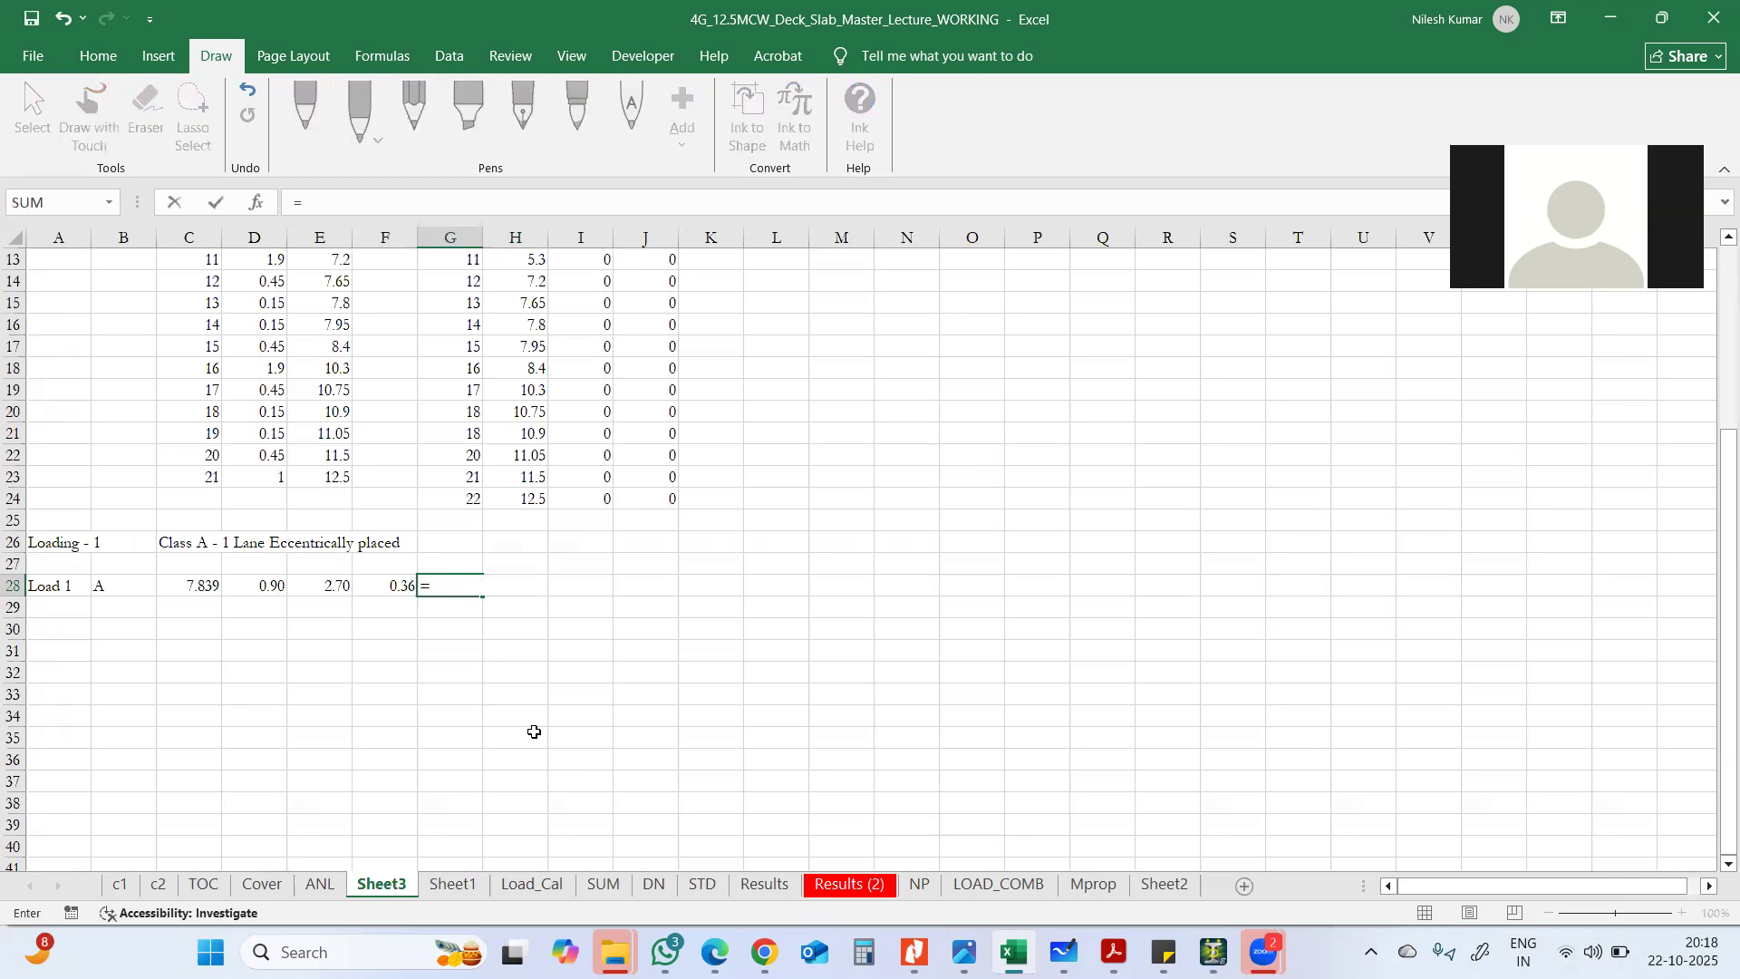
click(319, 884)
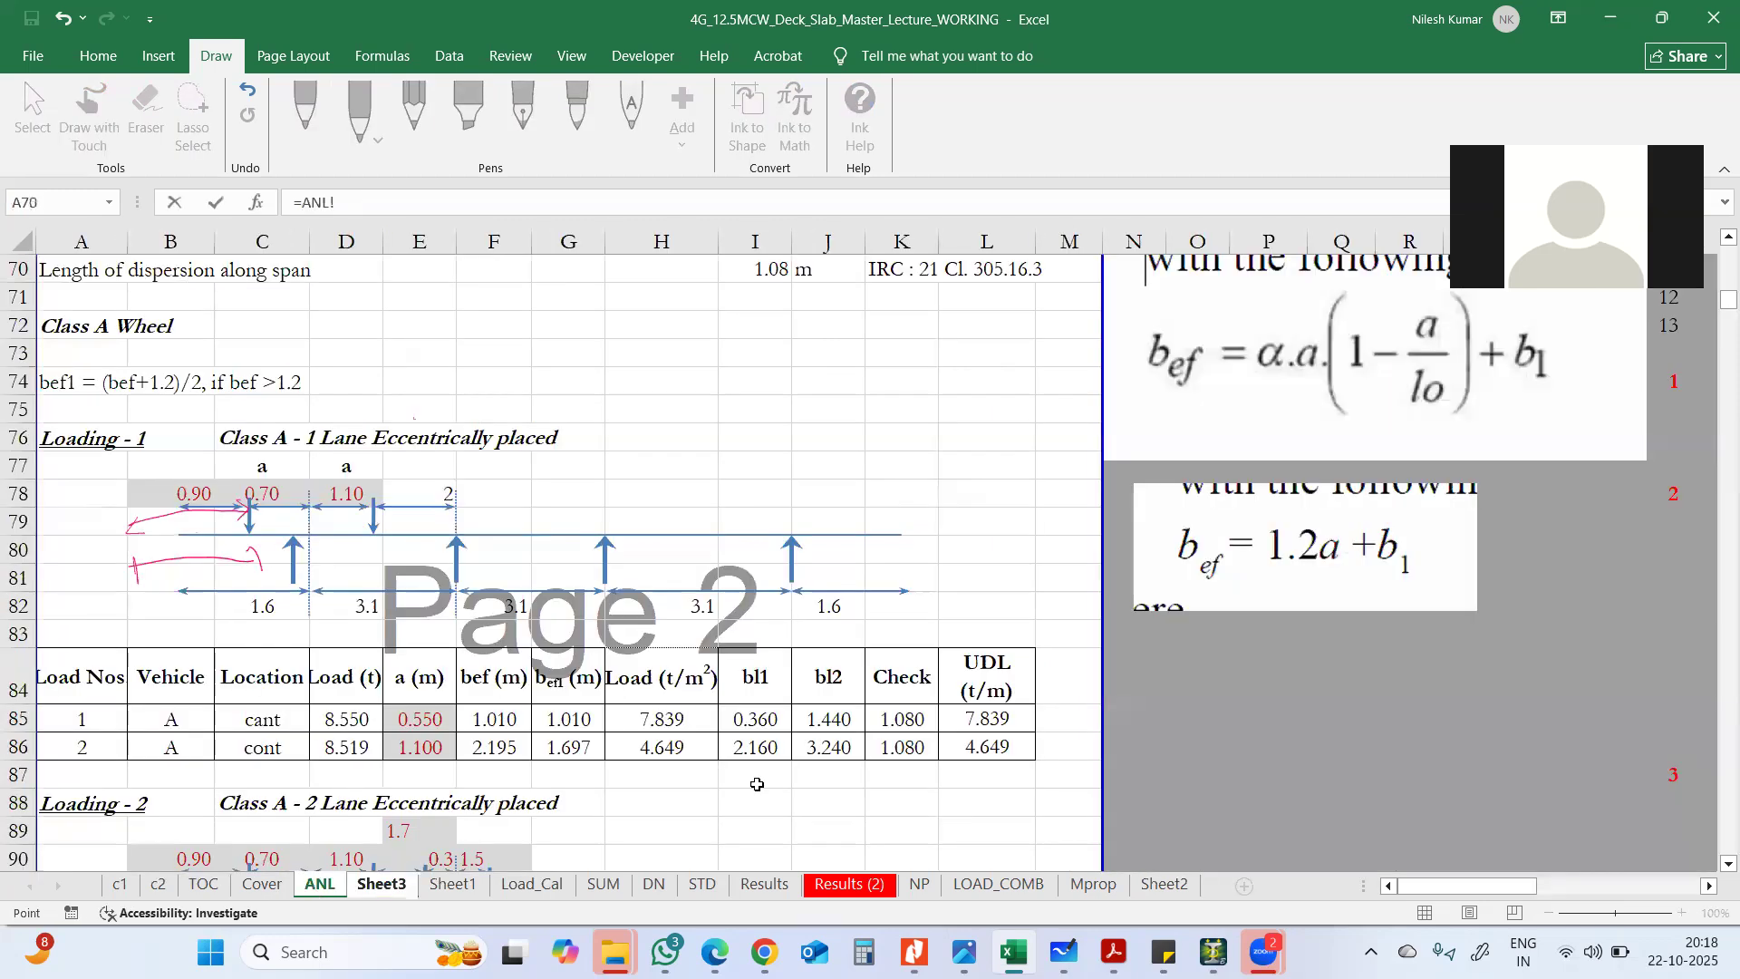
click(830, 721)
key(Tab)
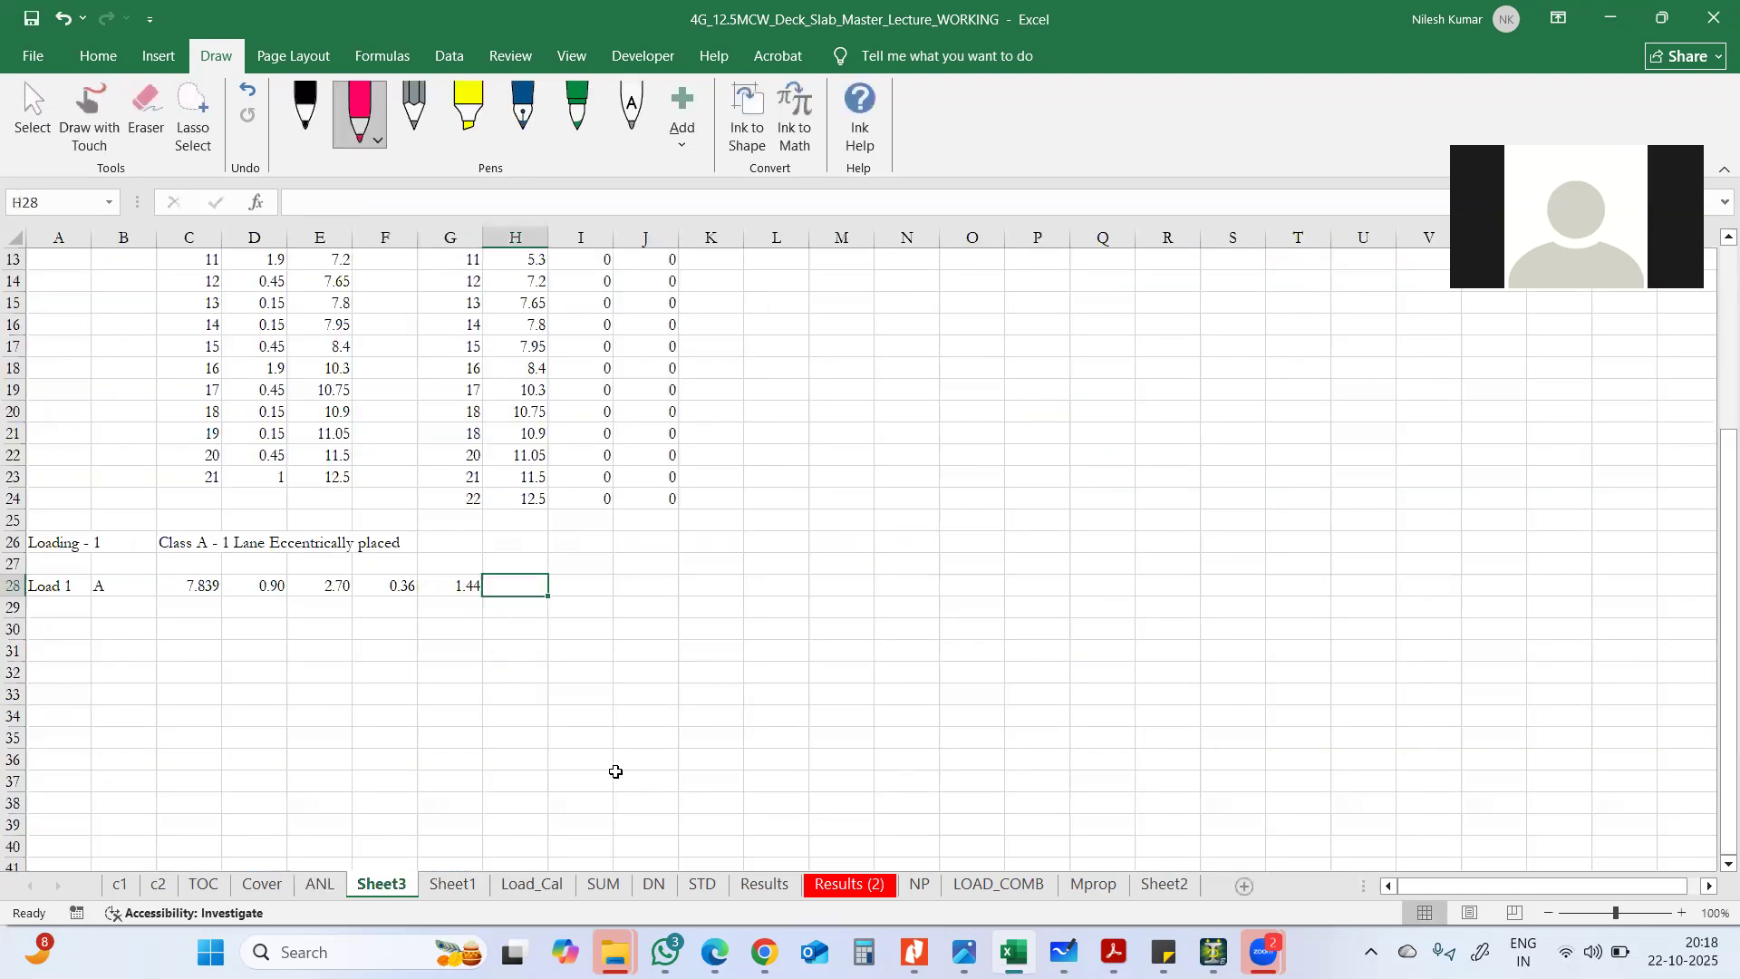
- Review the Load 1 values in C28:G28 and fill those cells with light olive green
click(194, 586)
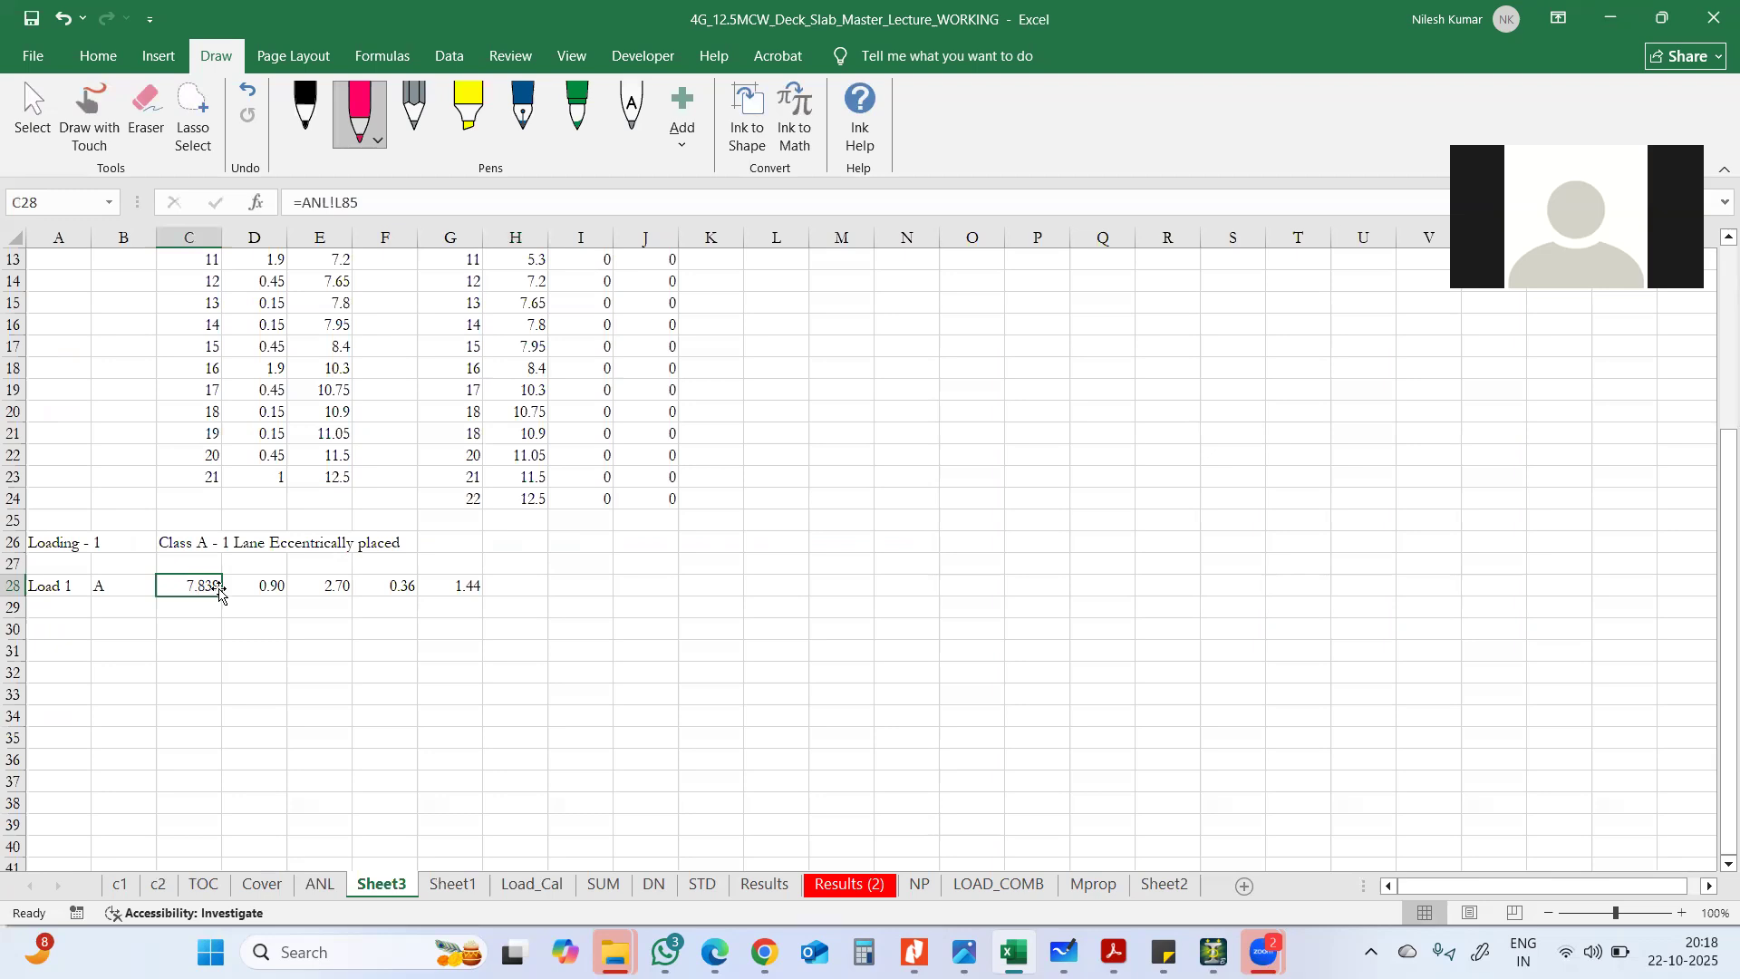
click(242, 588)
click(336, 589)
click(379, 585)
click(474, 586)
drag(190, 584, 461, 577)
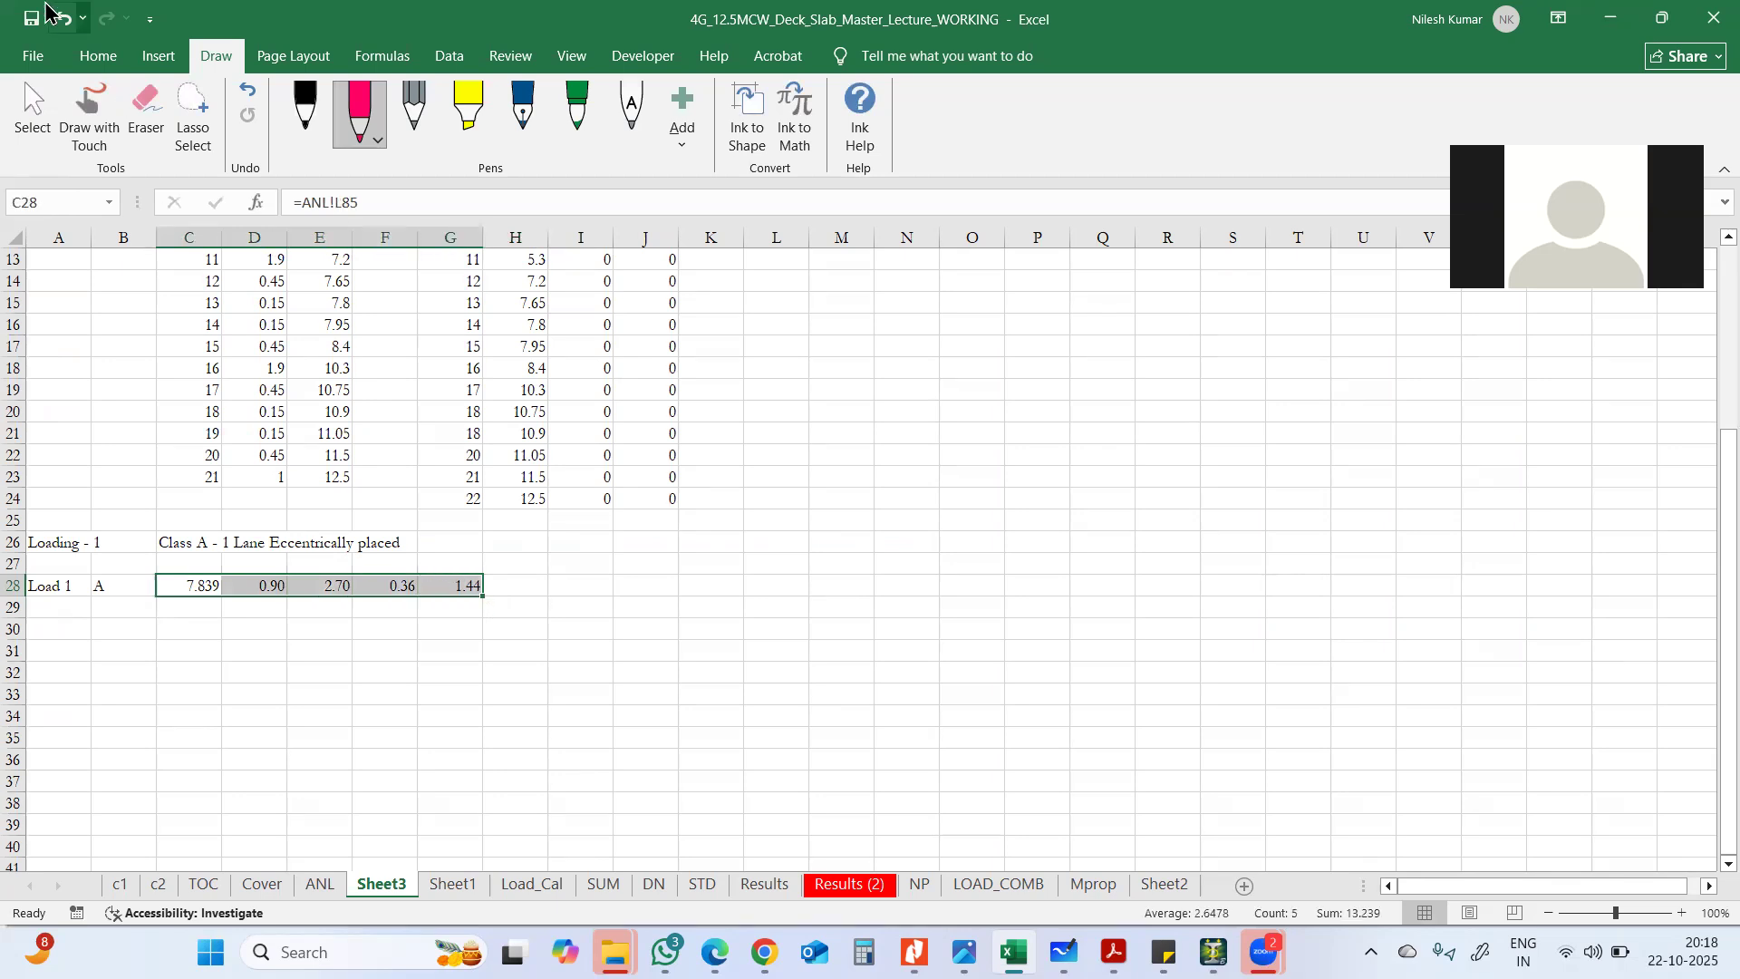
click(98, 66)
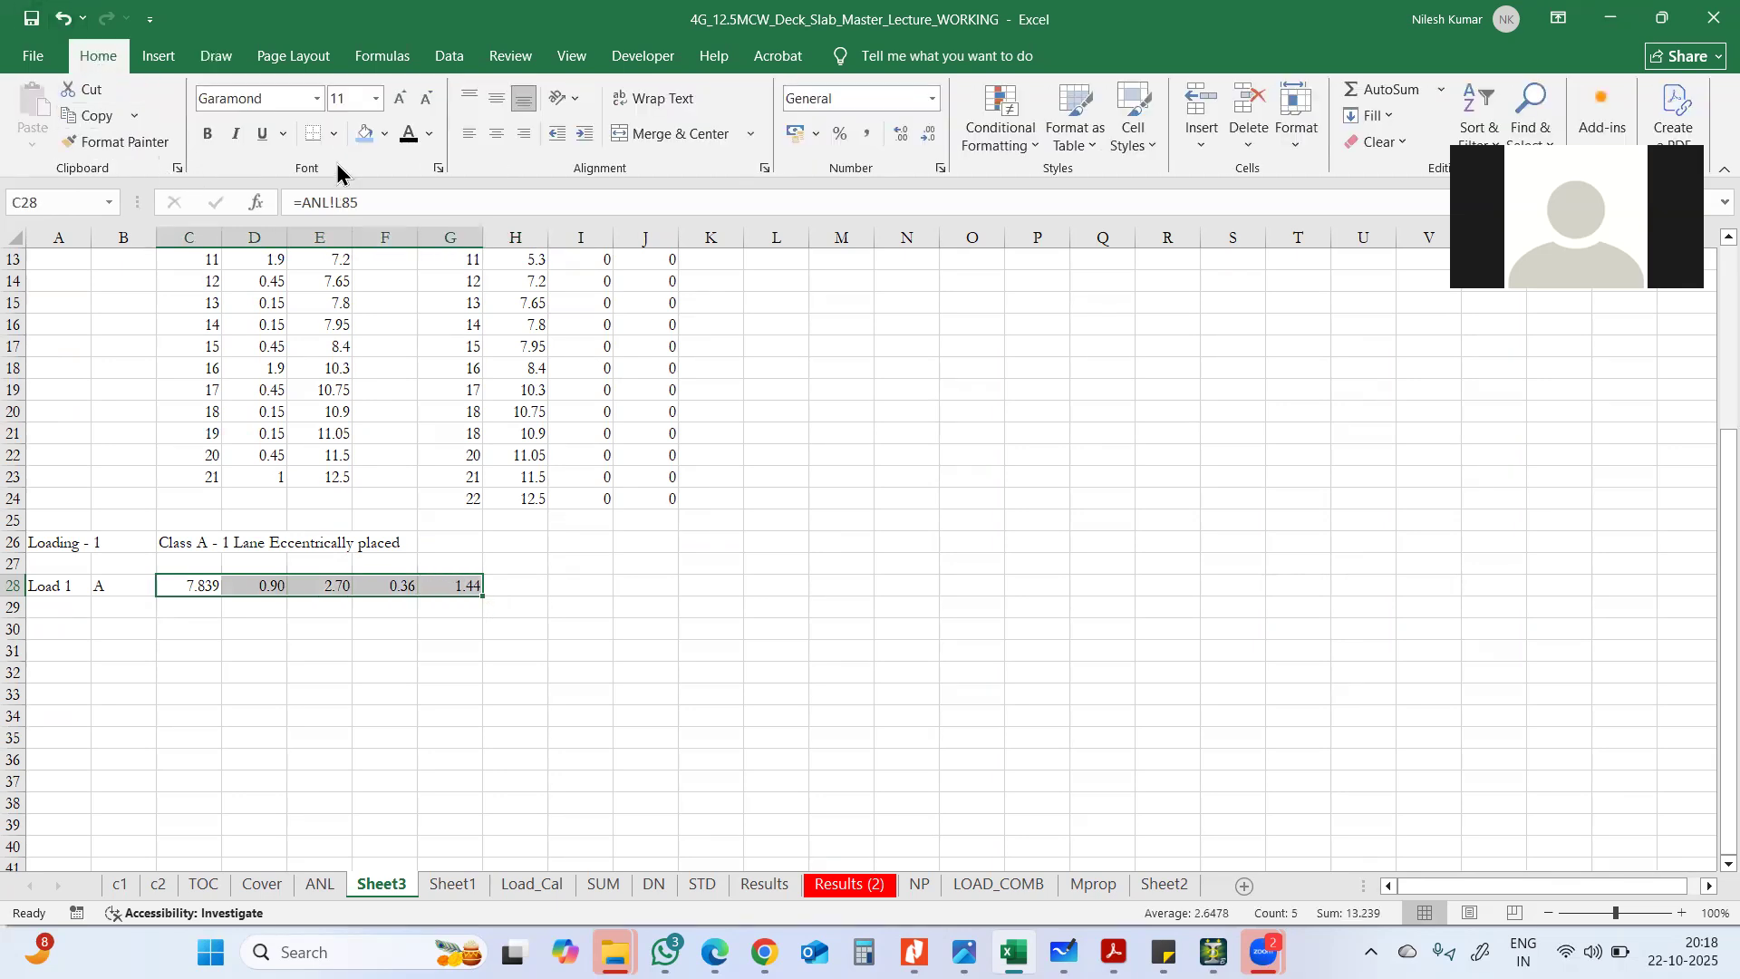
click(384, 133)
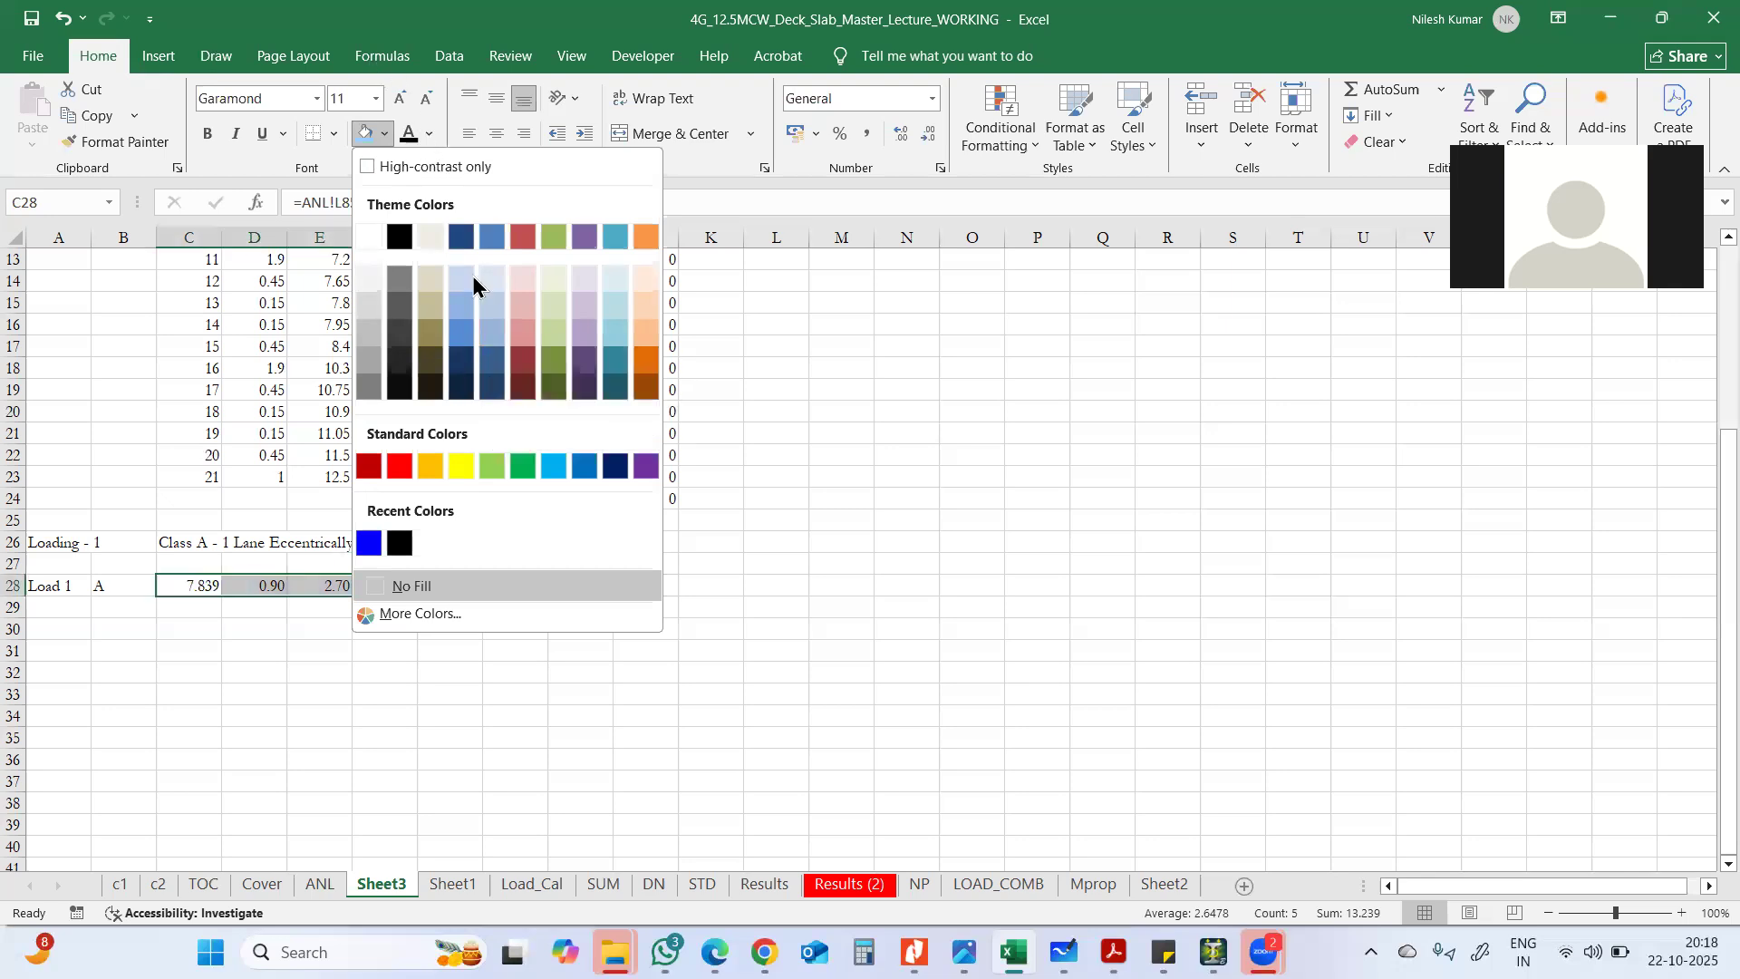
click(550, 334)
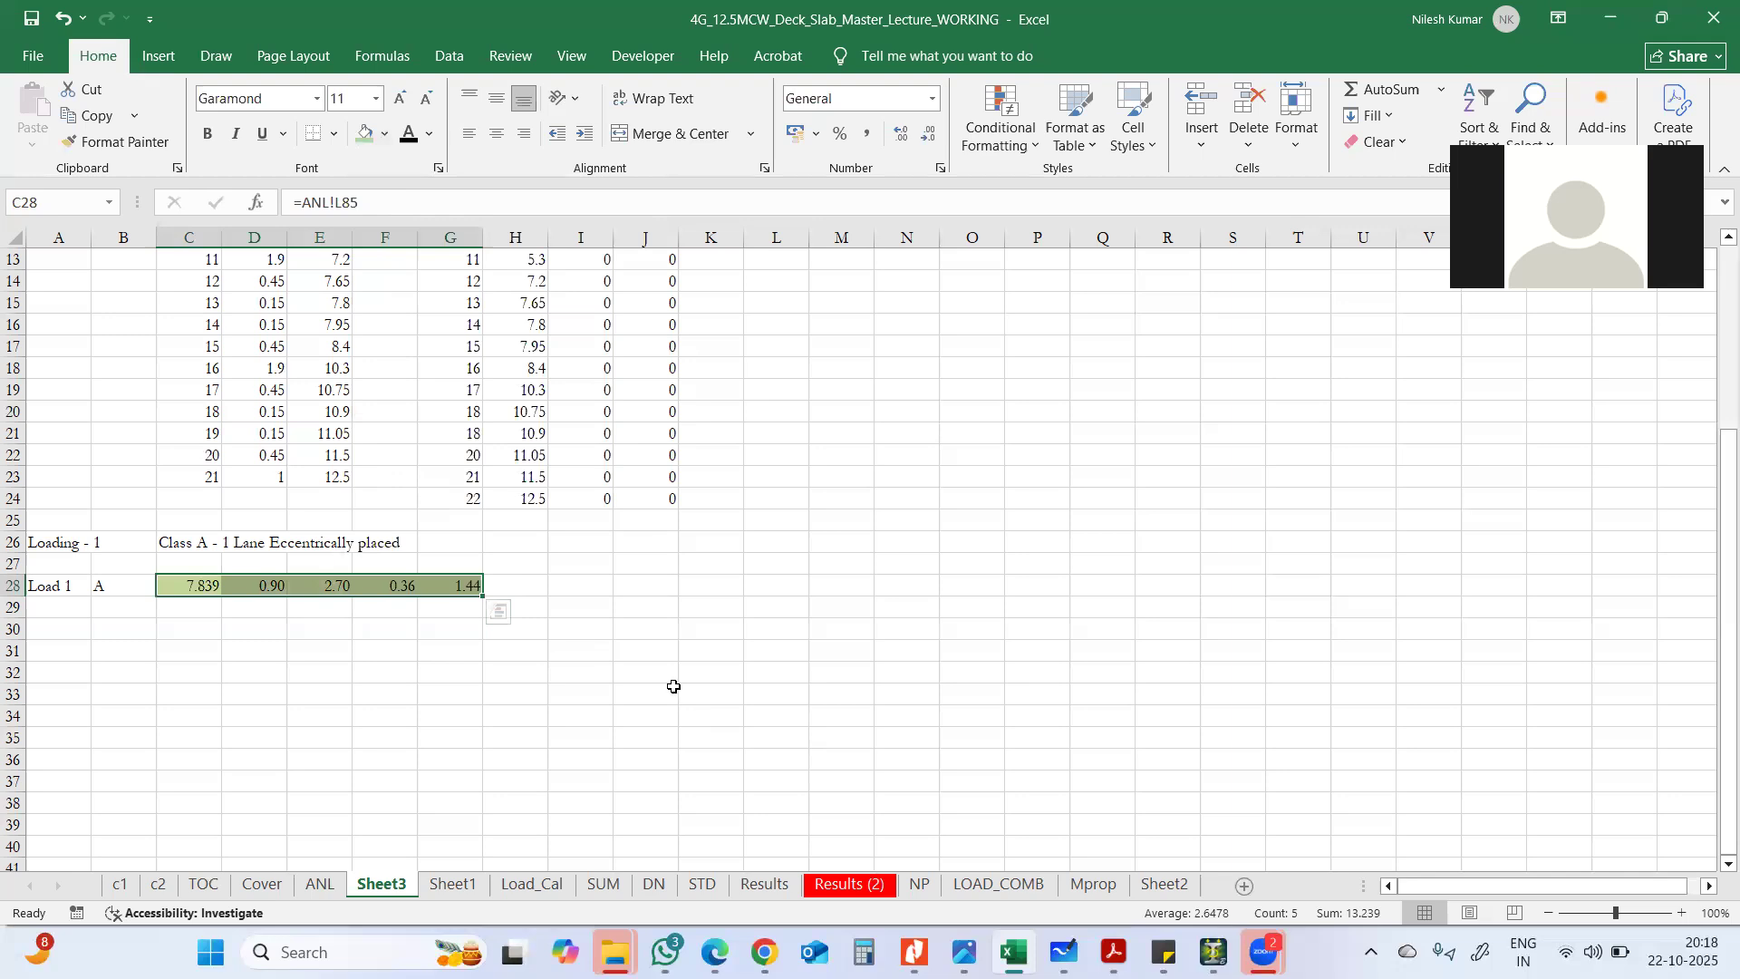
- Enter the label "Load 2" in cell A29 below Load 1
scroll(598, 660, down, 2)
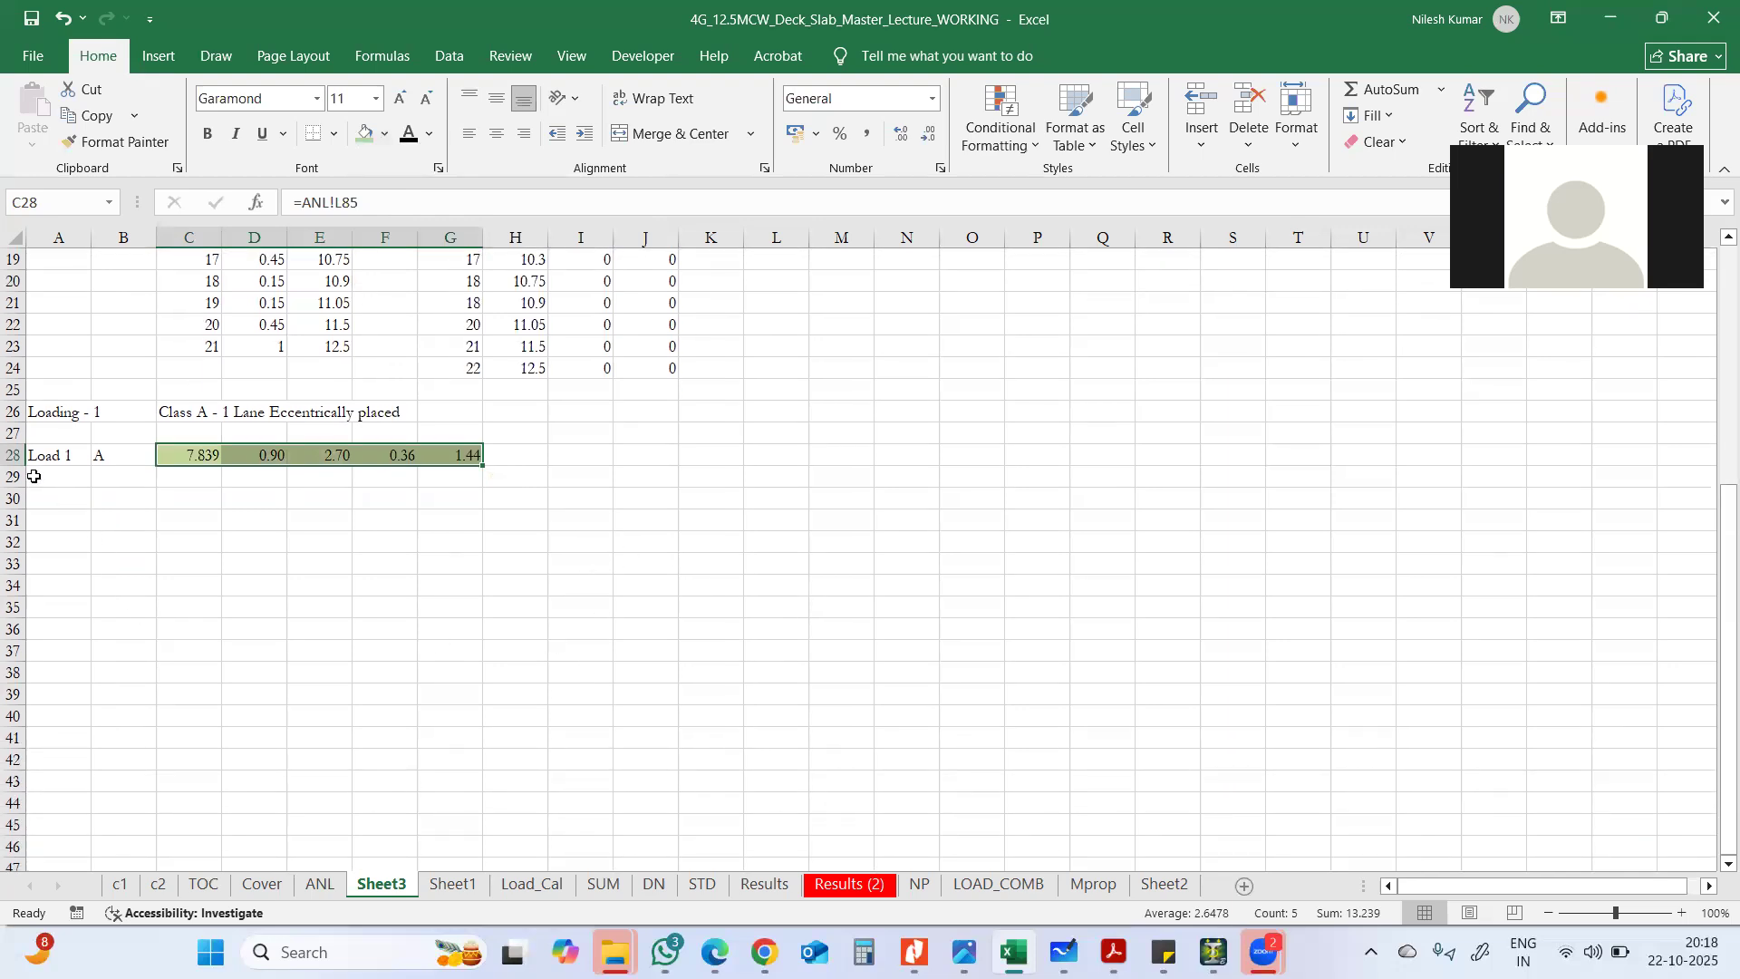
click(54, 476)
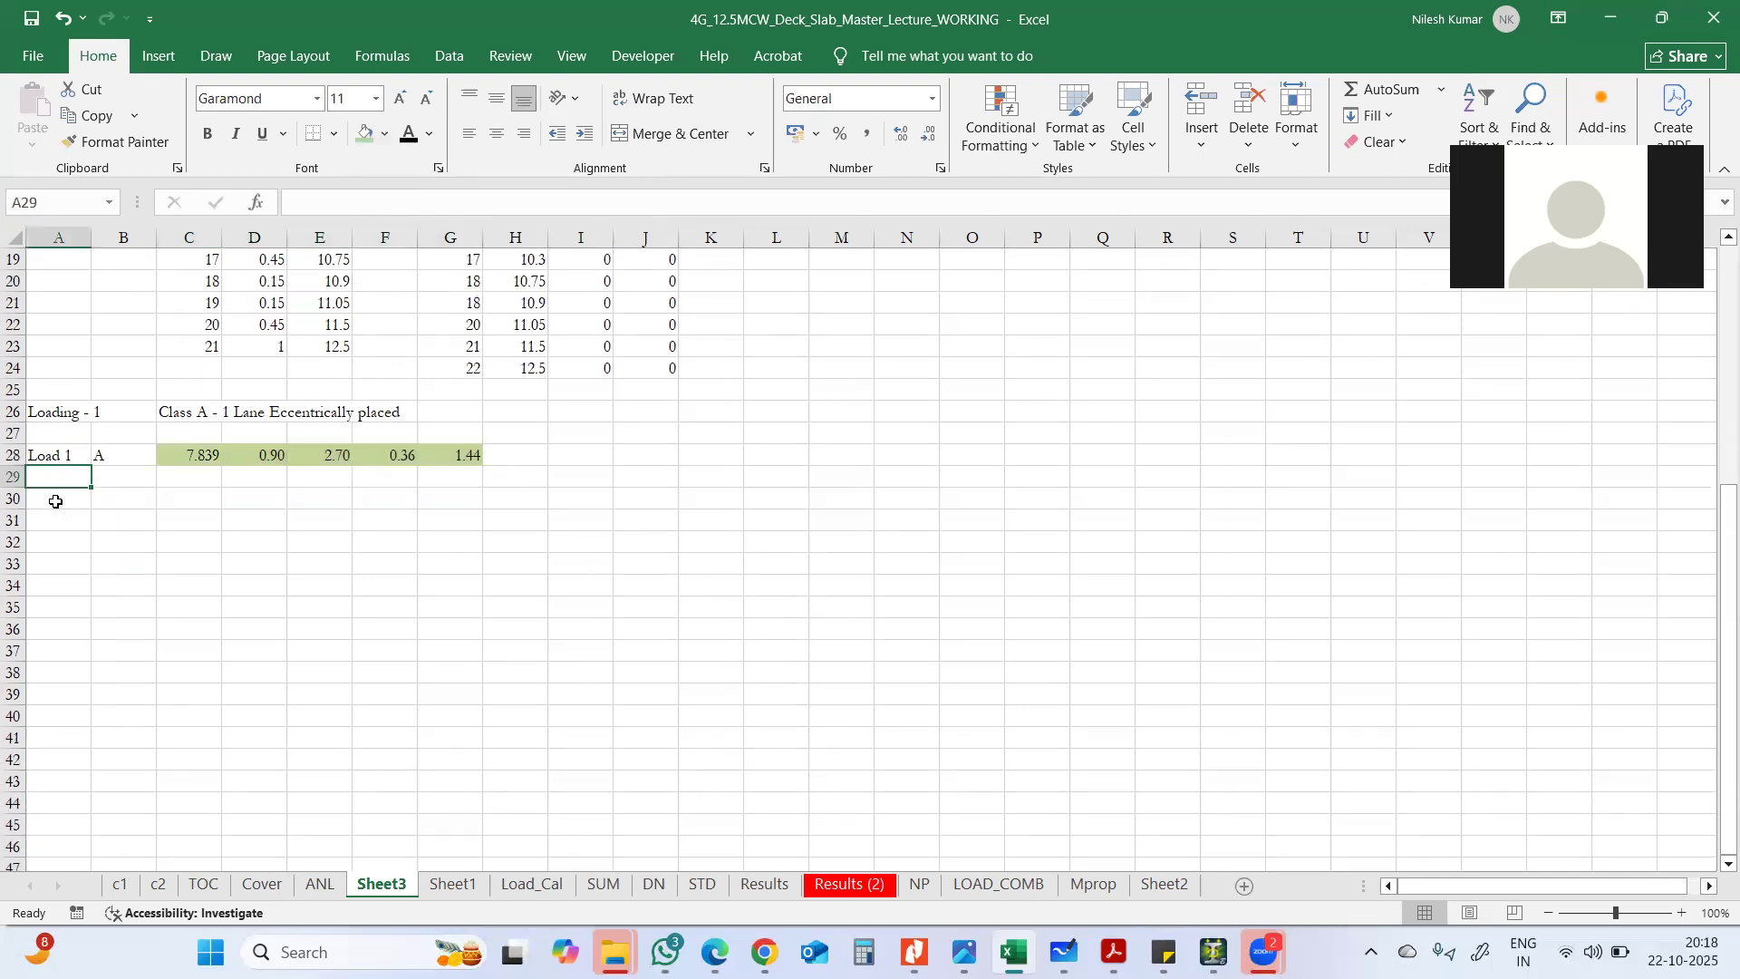
text(Load 1)
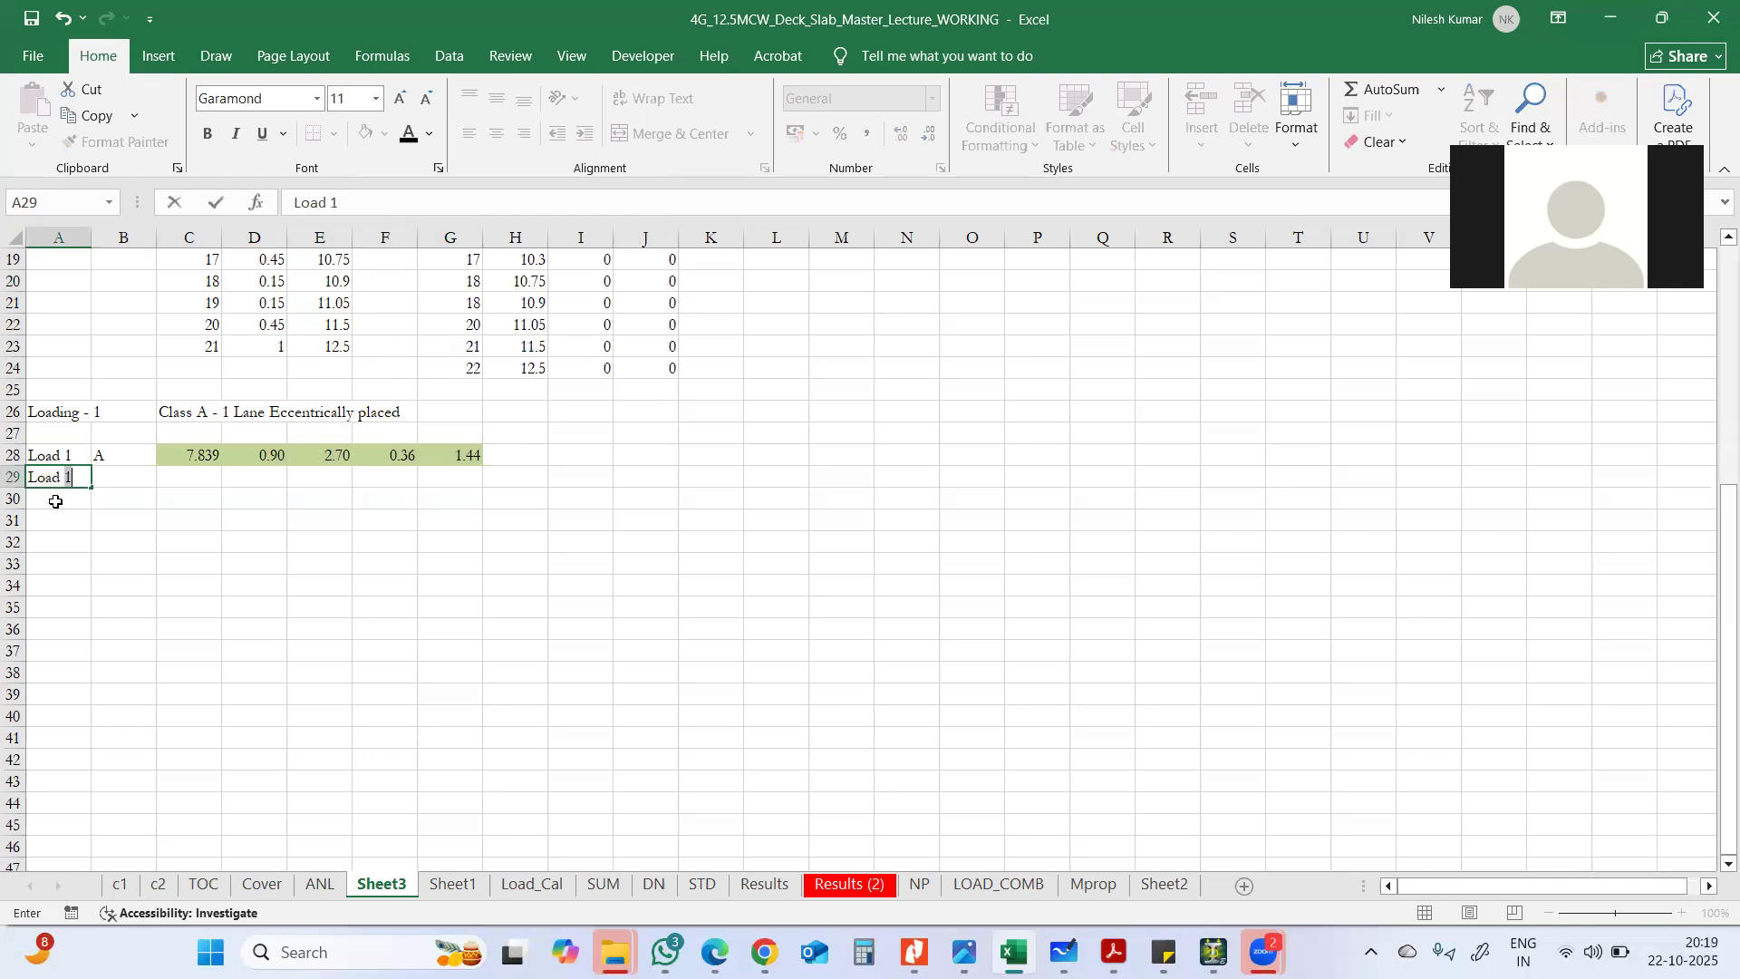
key(Return)
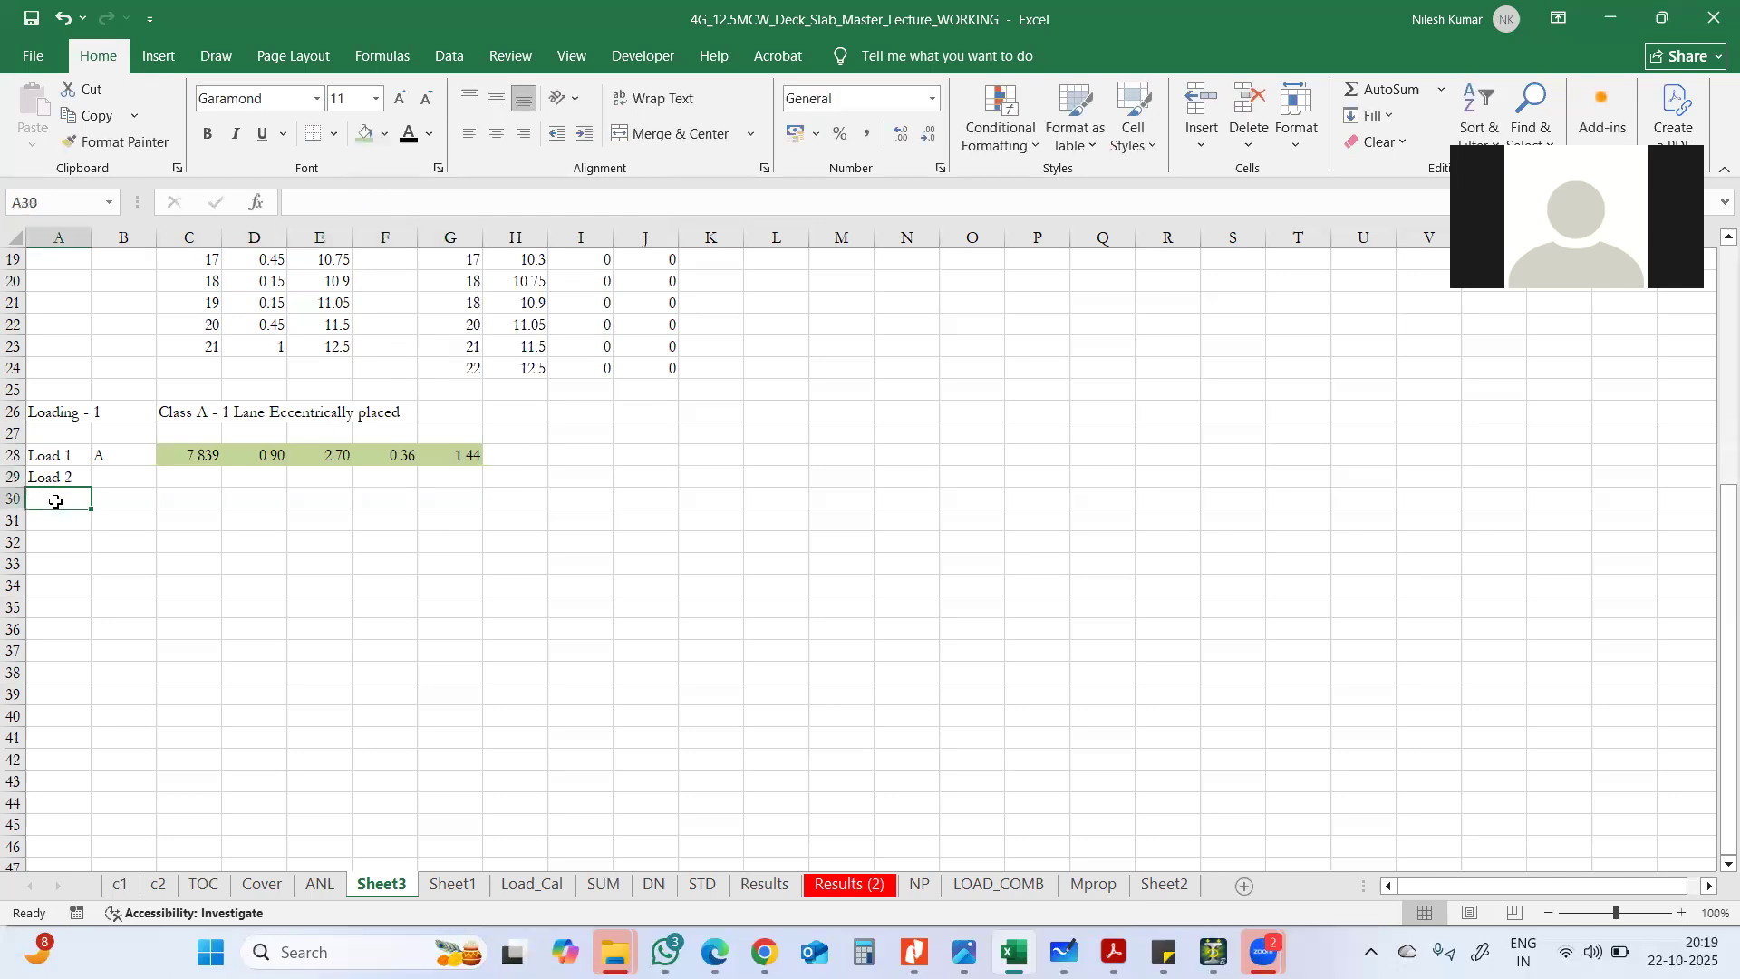
- Copy the Load 1 row B28:G28 into the Load 2 row starting at B29, and check the formulas in C29 and D29
drag(120, 458, 439, 456)
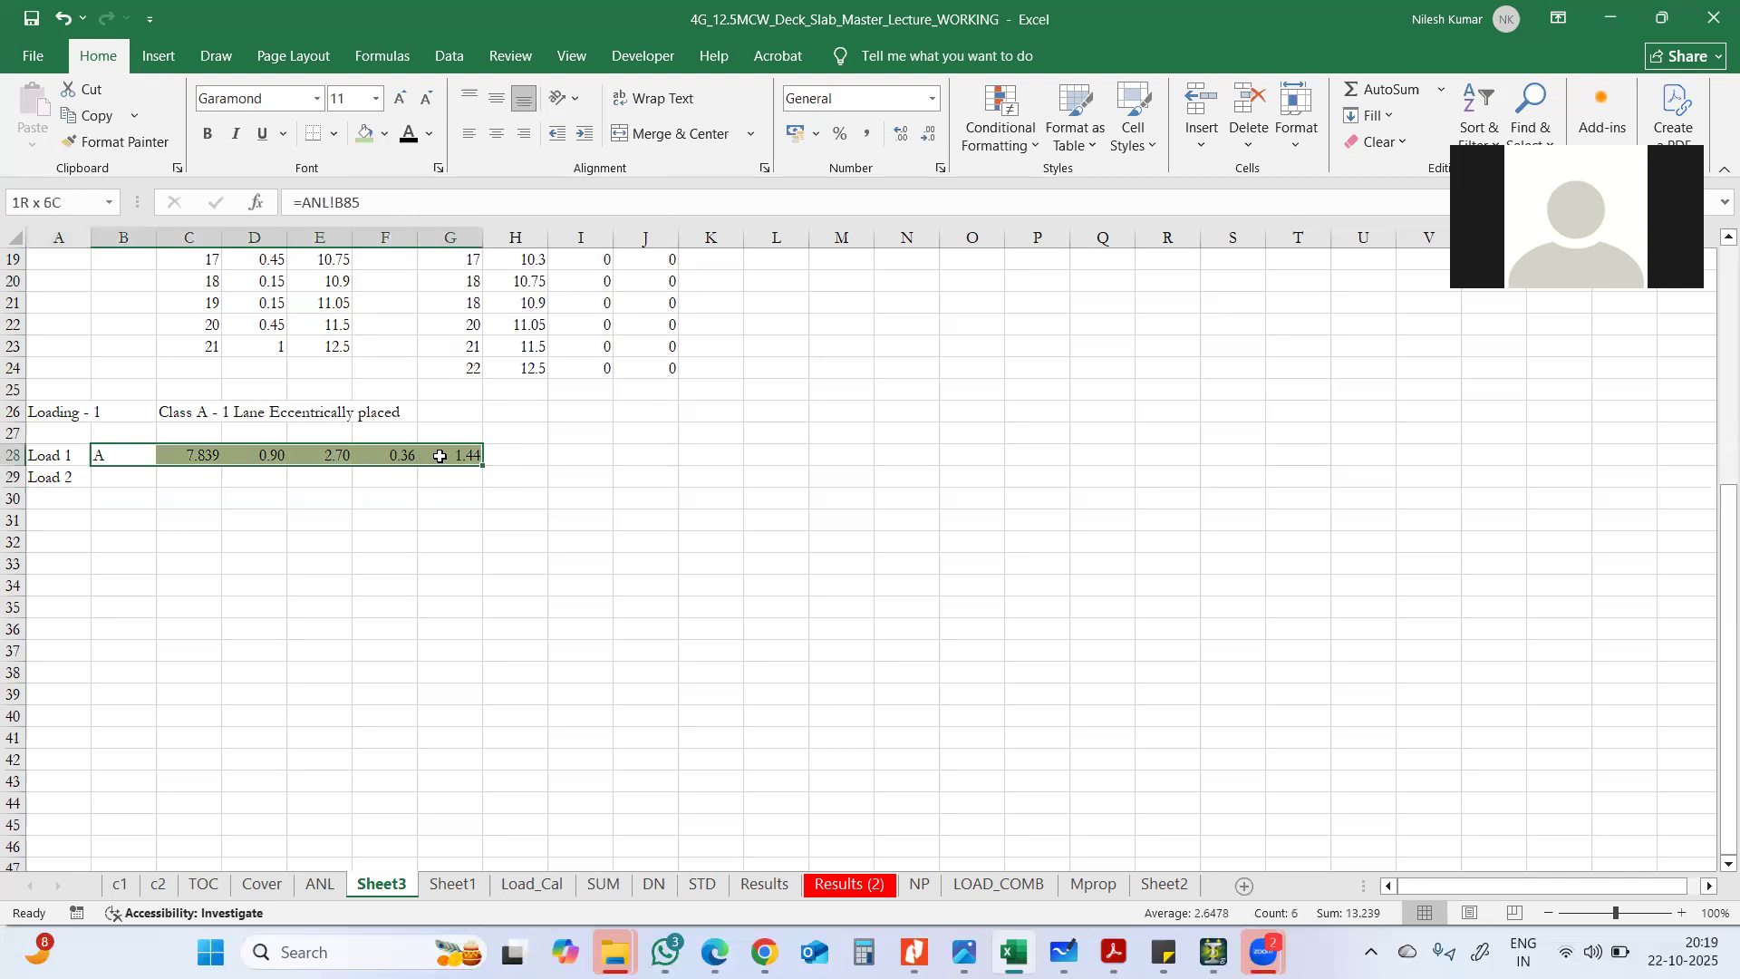
right_click(444, 455)
click(497, 451)
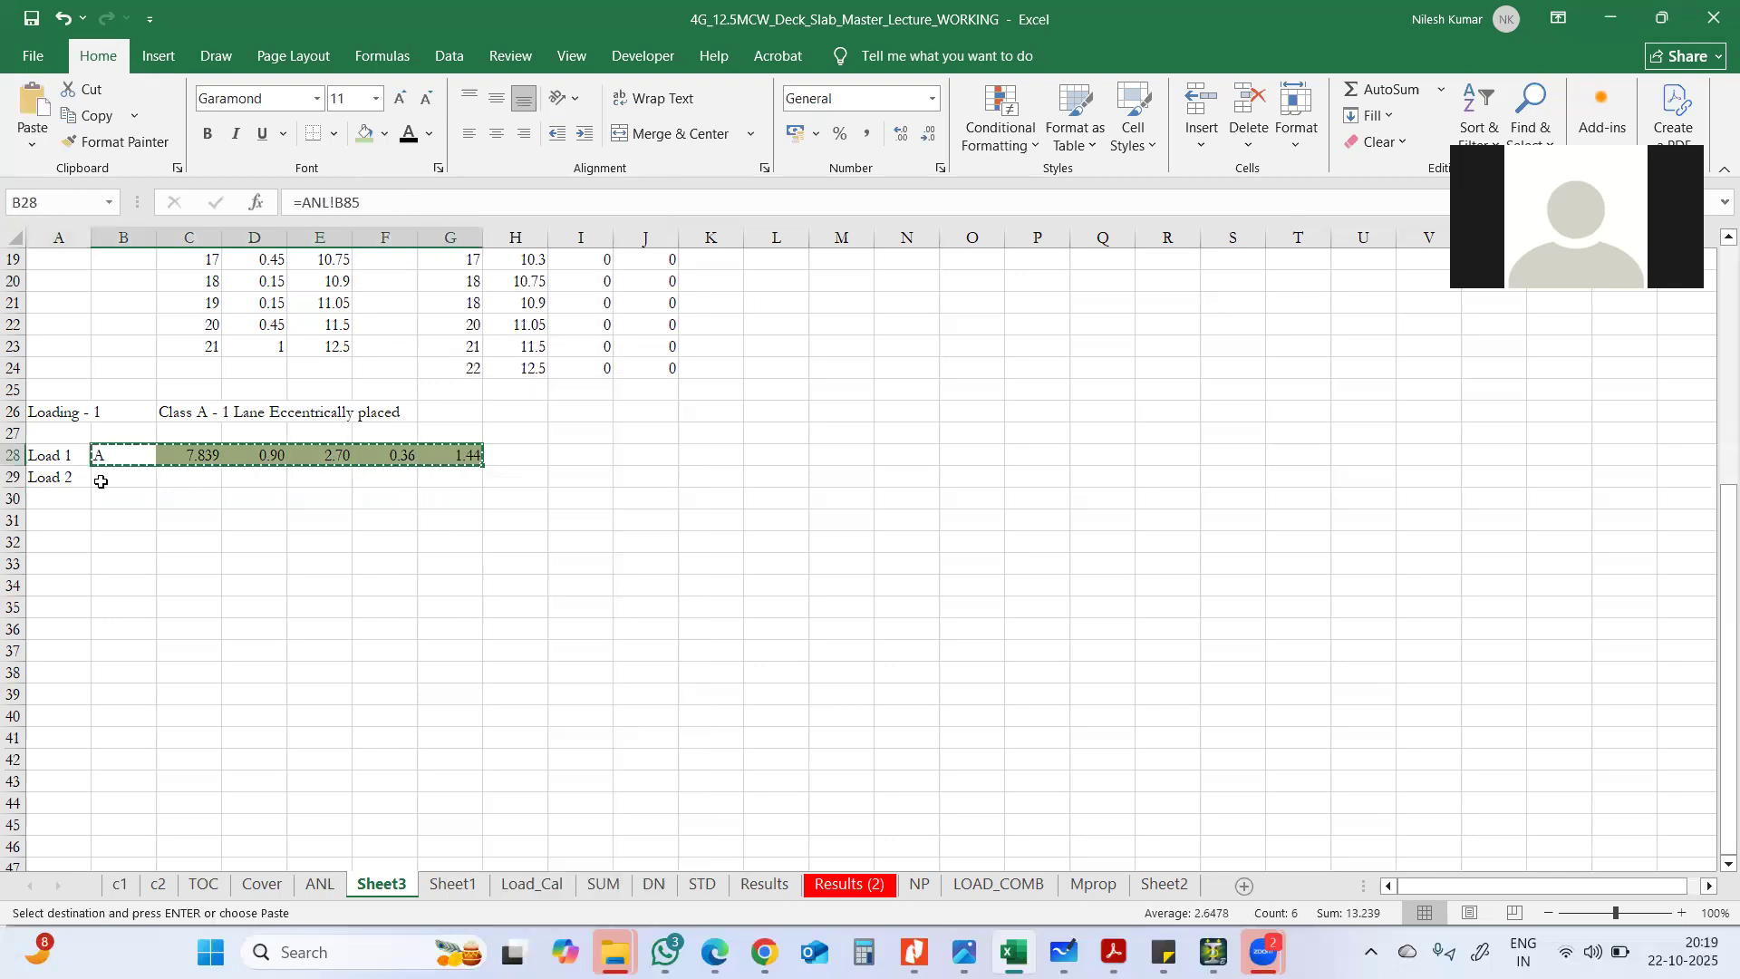
click(101, 481)
key(ctrl+v)
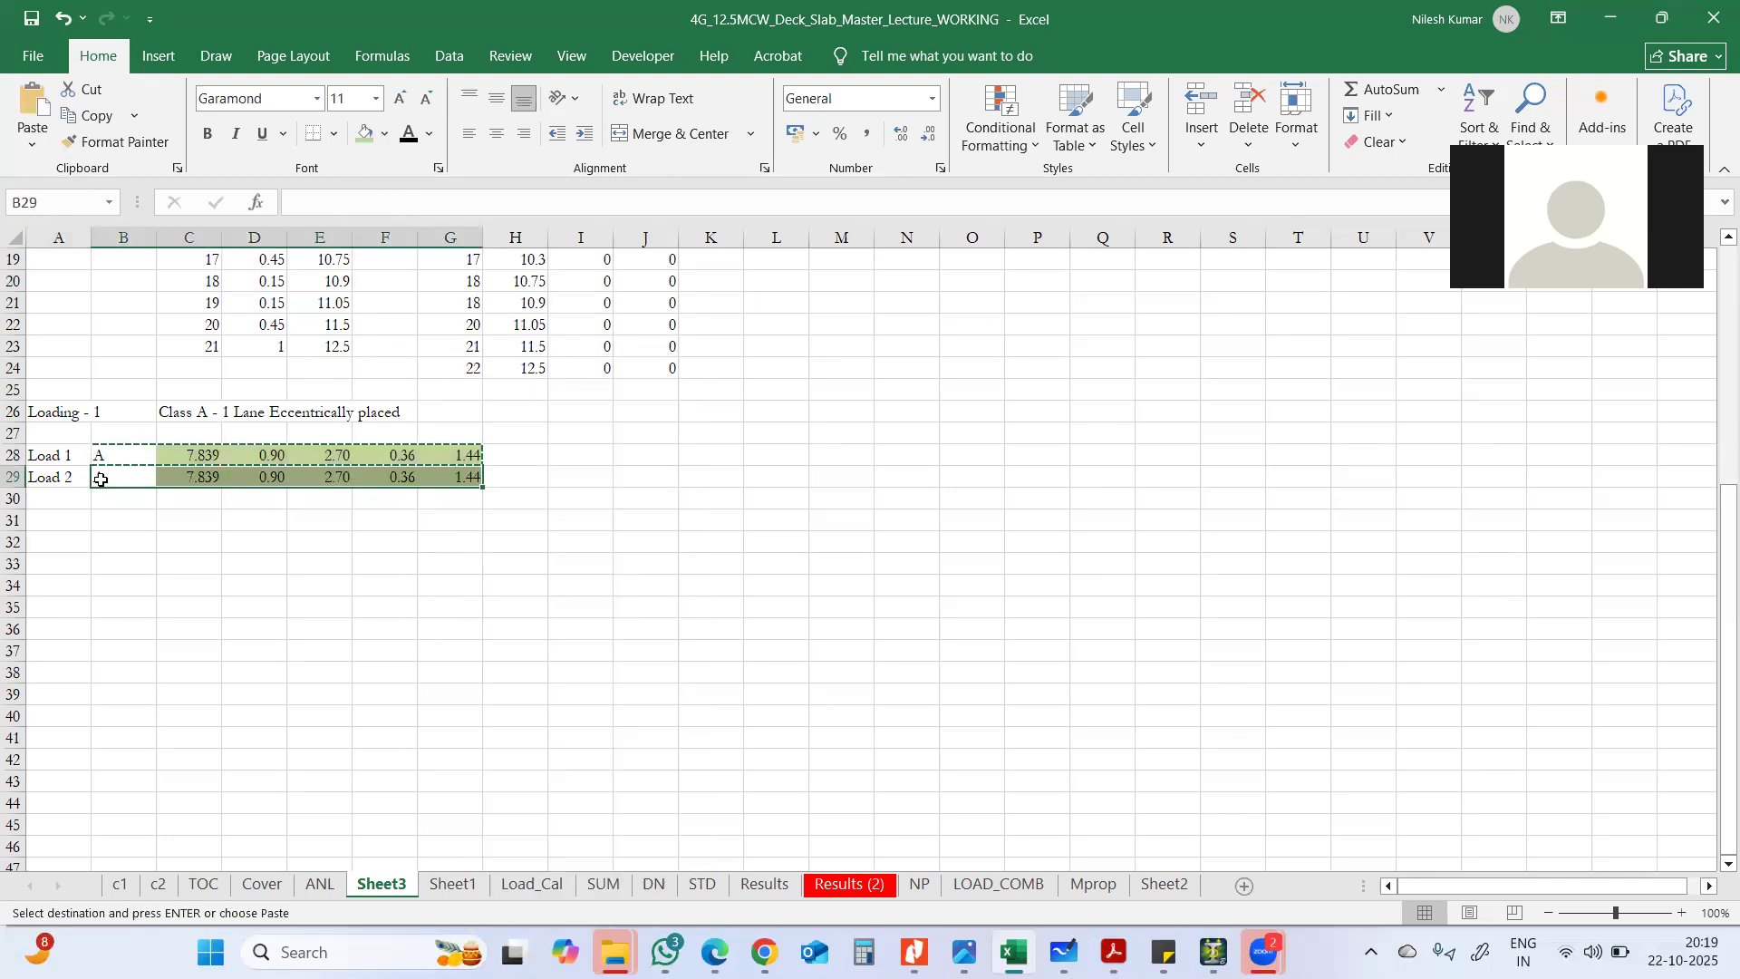
key(Return)
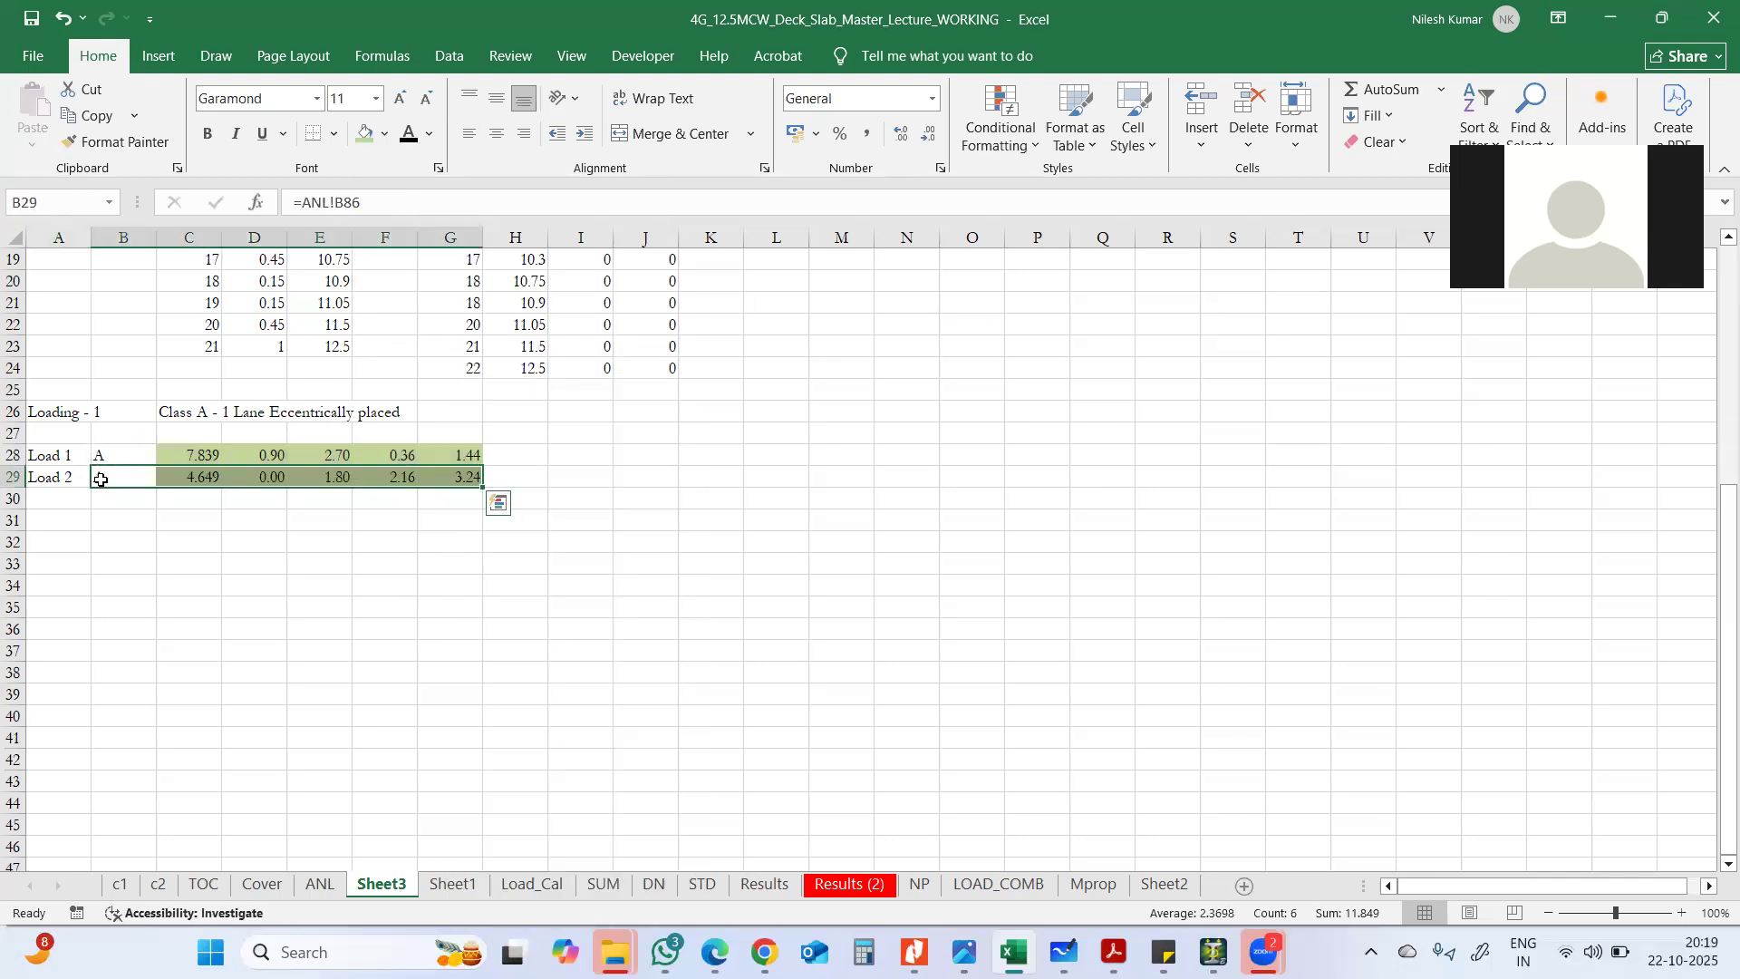
click(197, 480)
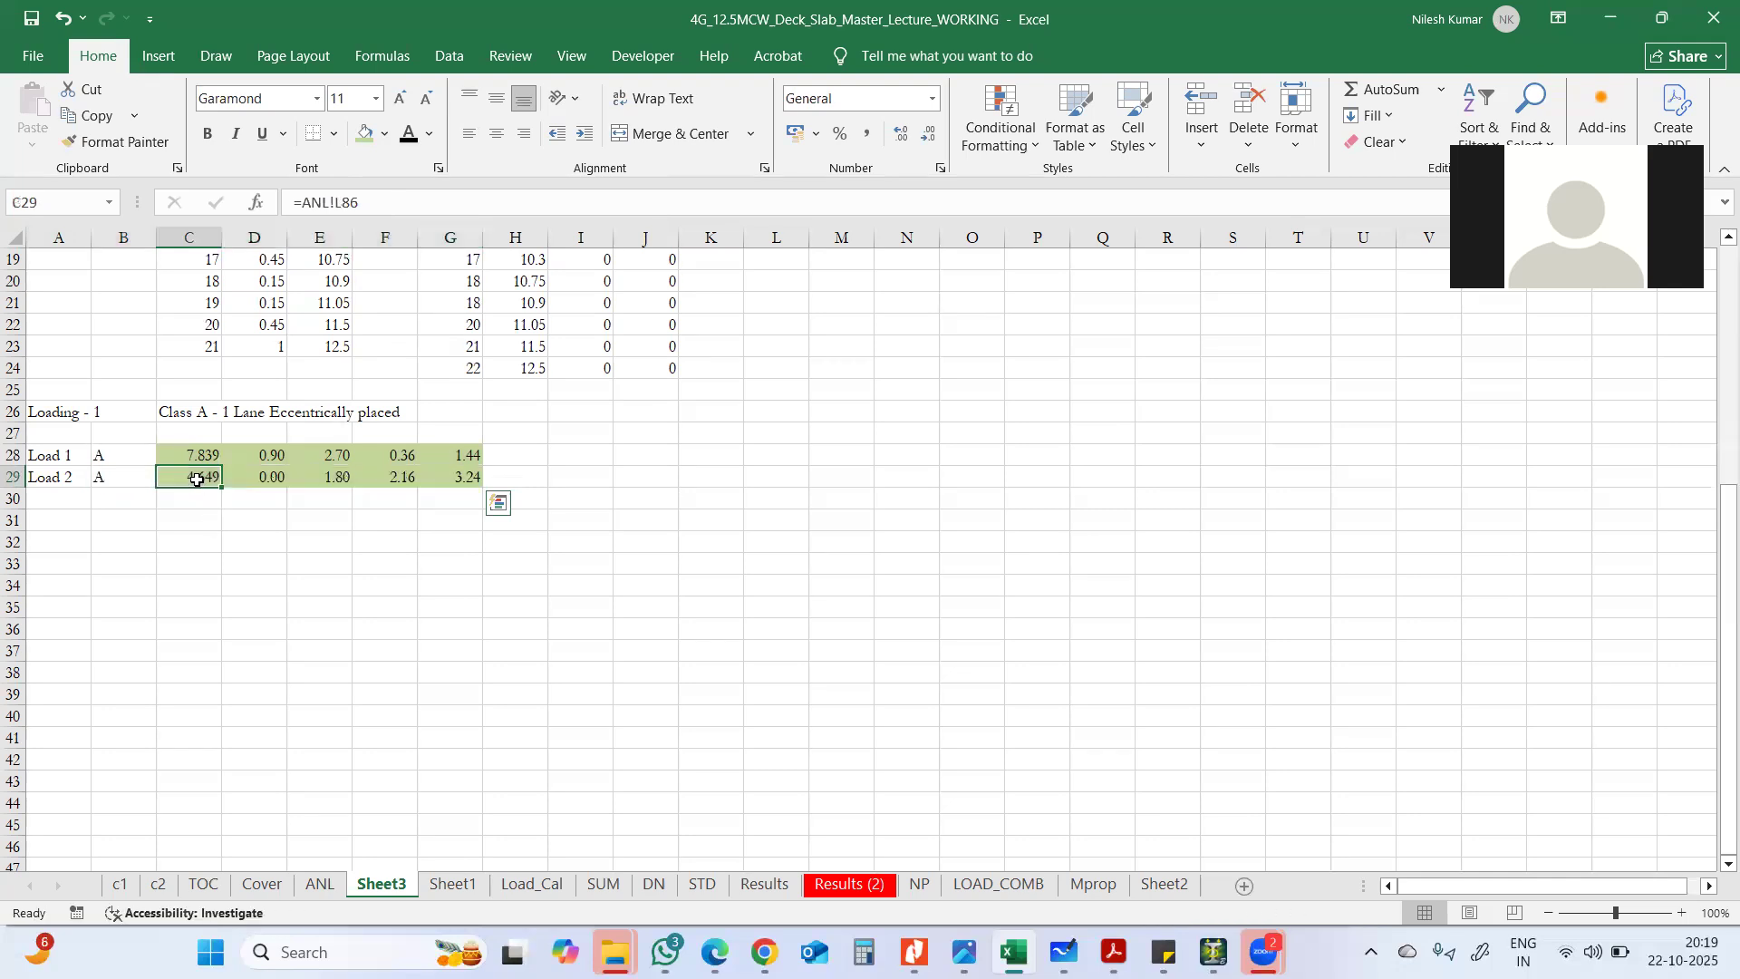
click(262, 482)
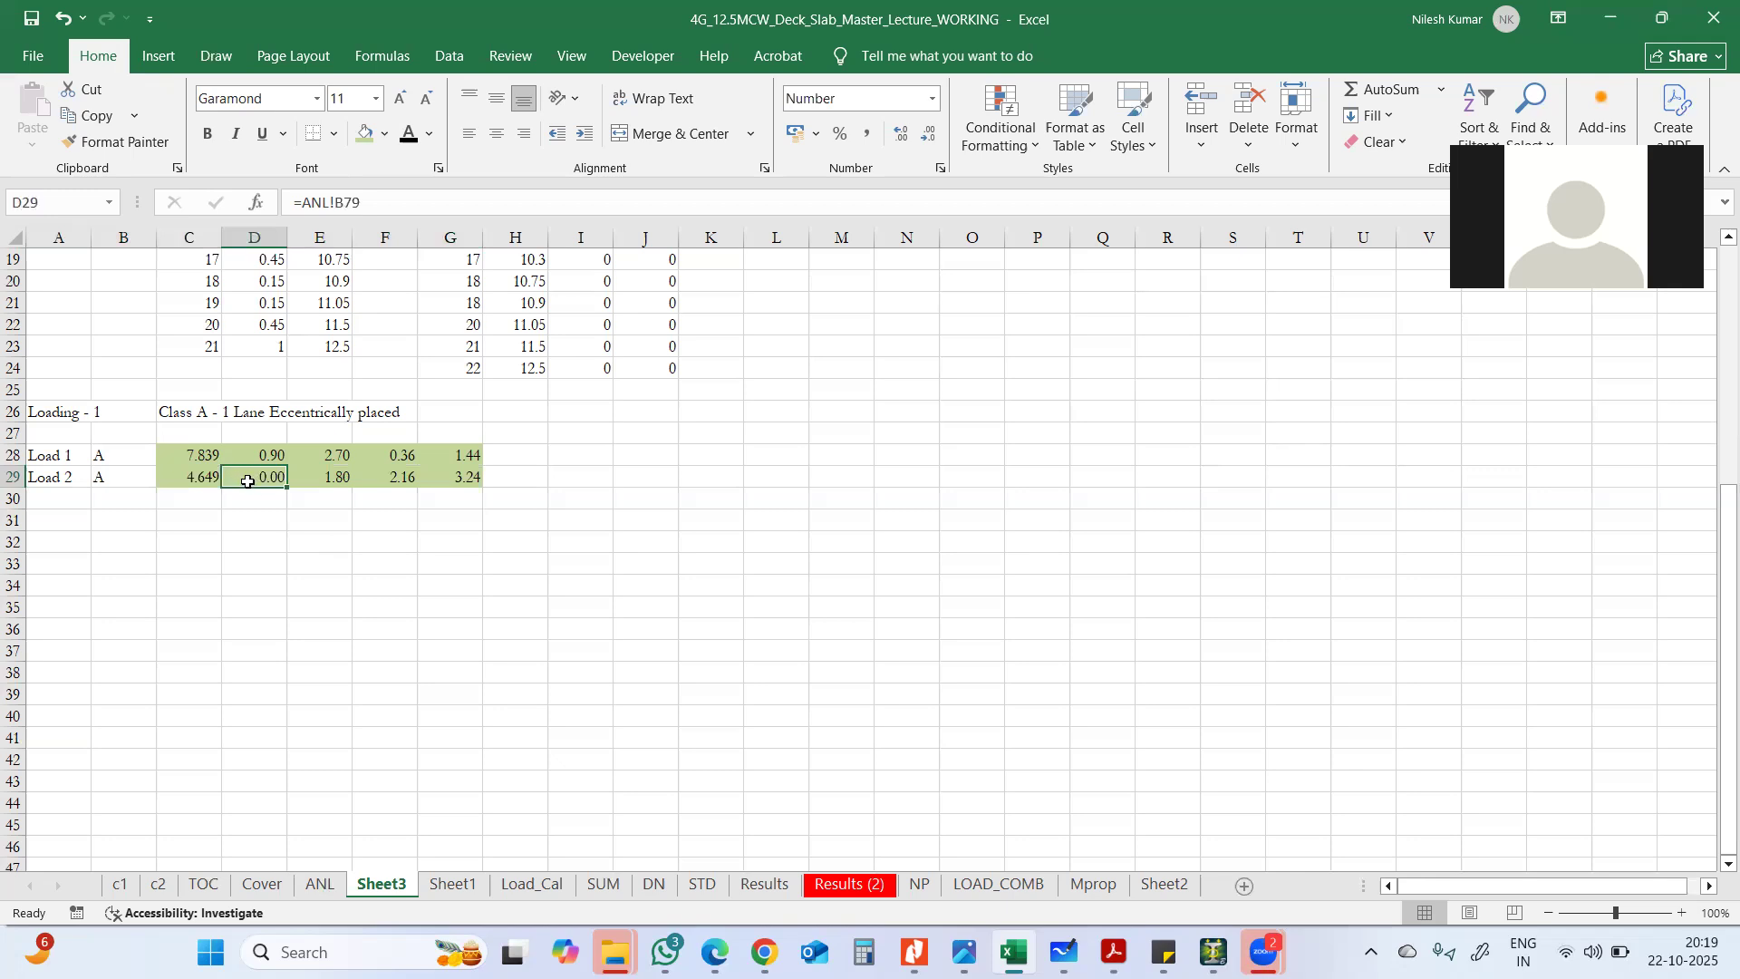
- Set the font colour of the Load 2 distance in Sheet3 cell D29 to red
click(429, 134)
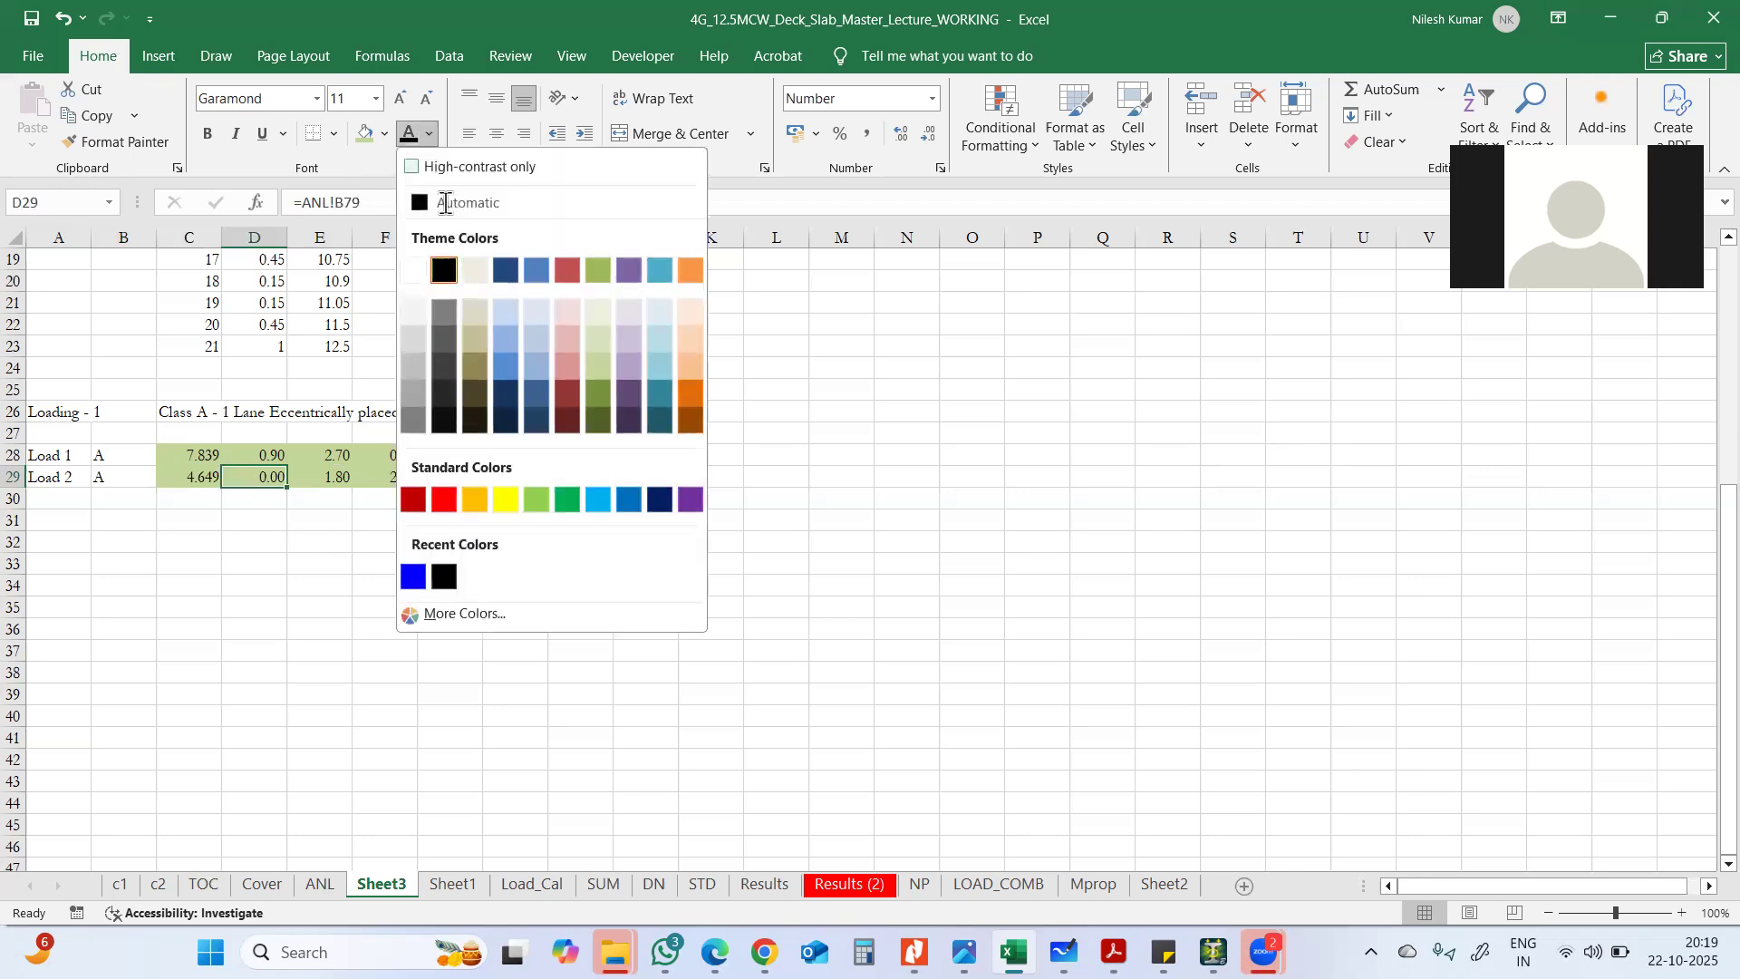
click(444, 497)
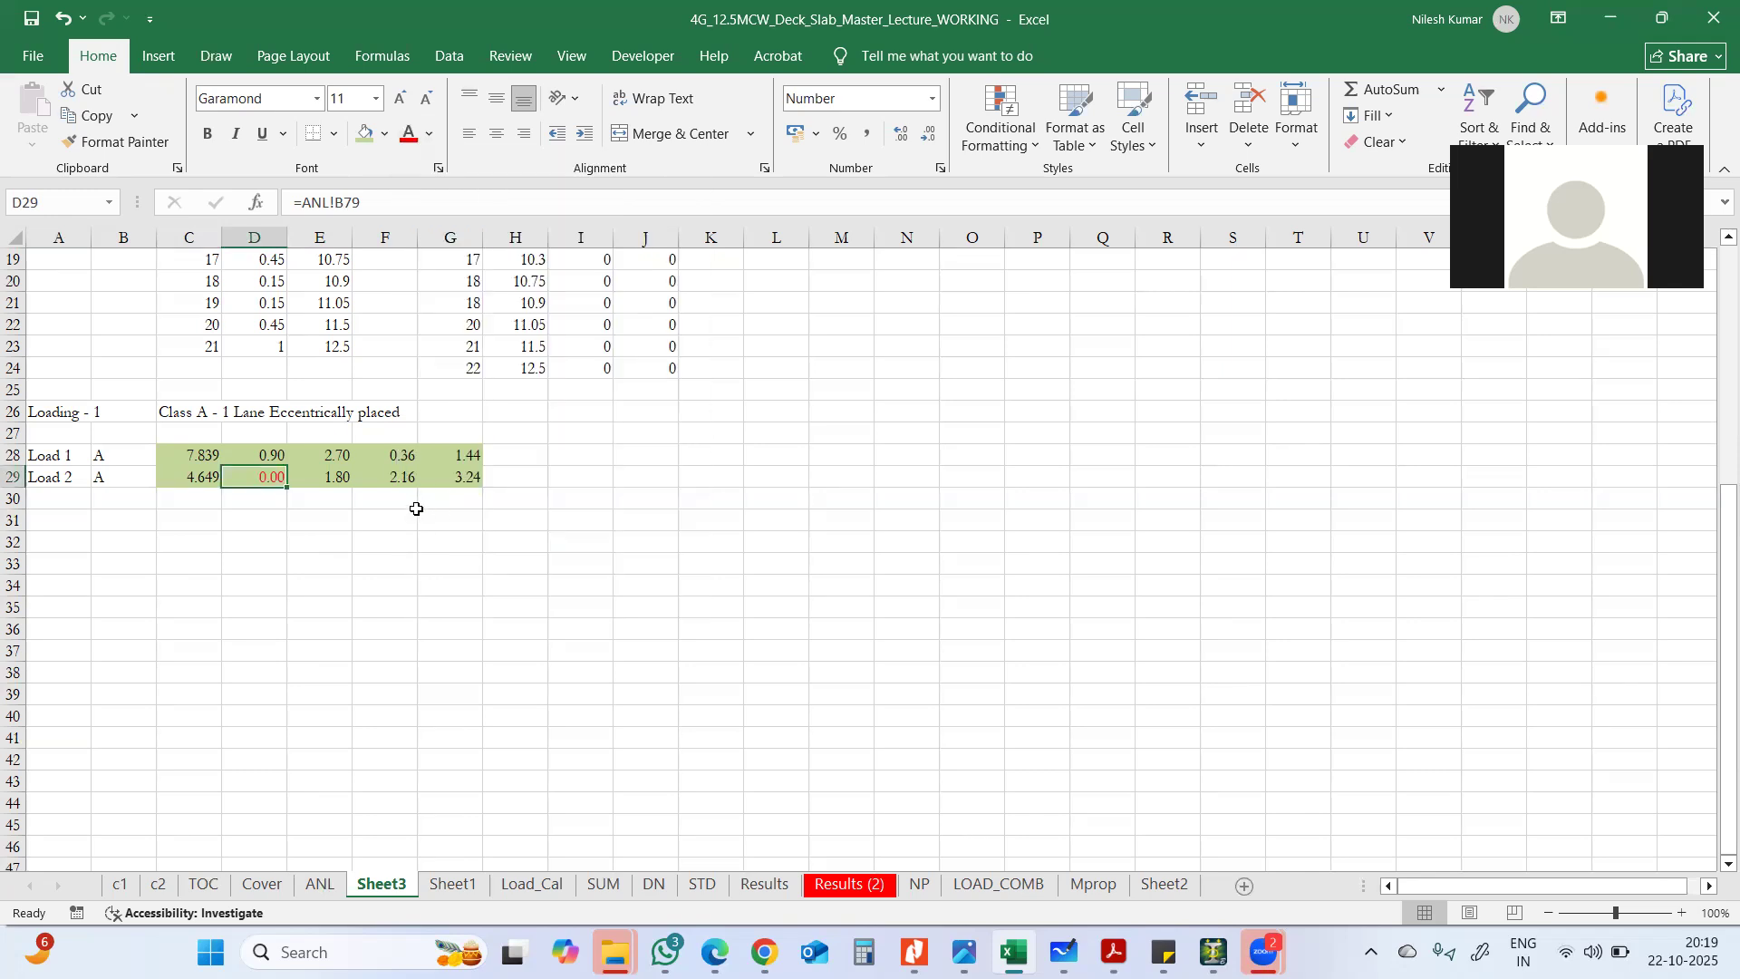
- Check the Load-2 distance formula in Load_Cal cell D36, then return to Sheet3
key(ctrl+Page_Down)
key(ctrl+Page_Down)
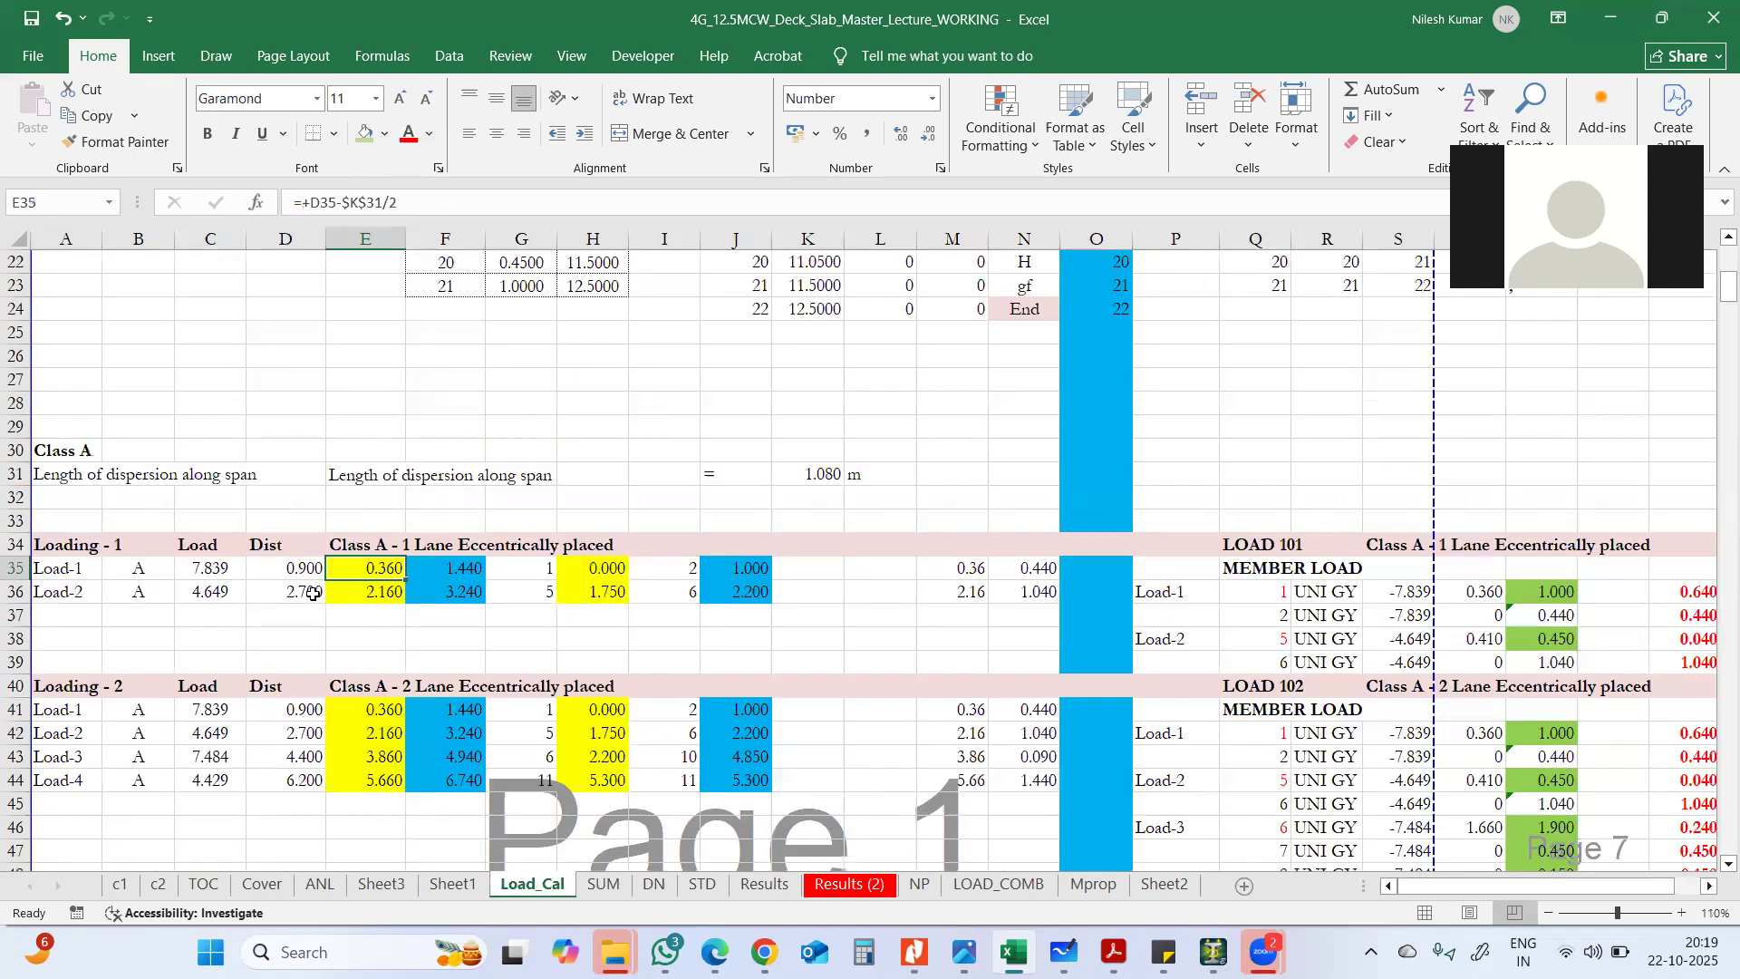
click(286, 594)
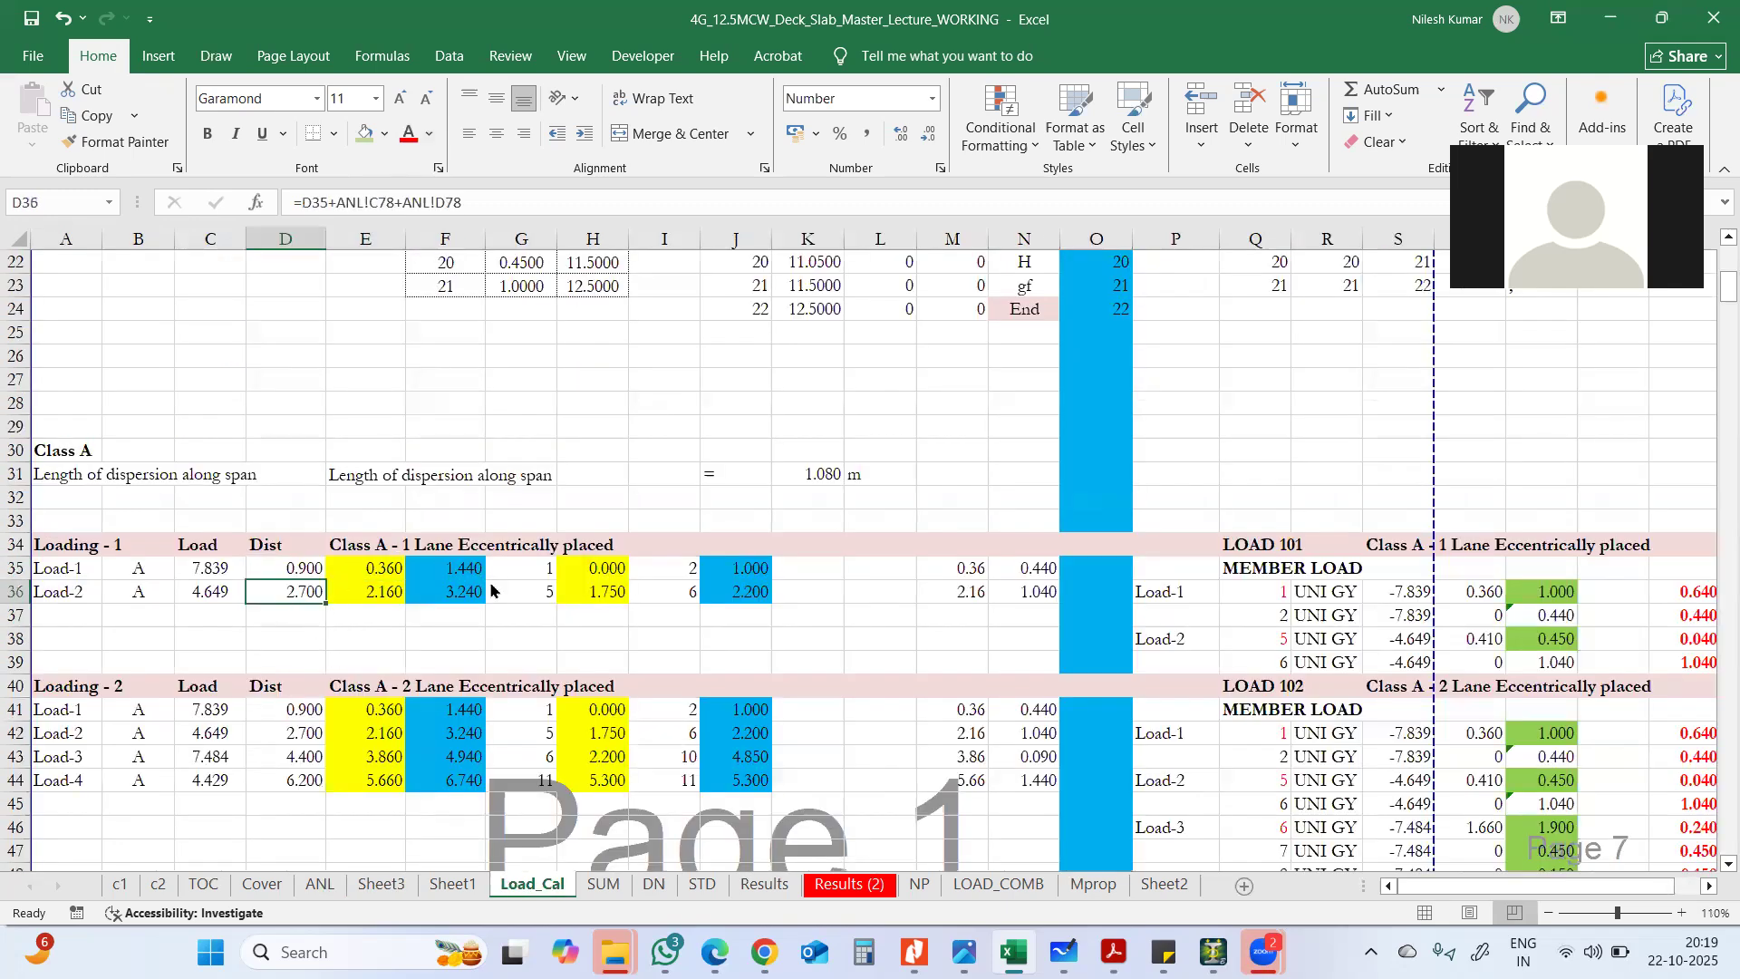
key(alt+Tab)
key(alt+Tab)
key(ctrl+Page_Up)
key(ctrl+Page_Up)
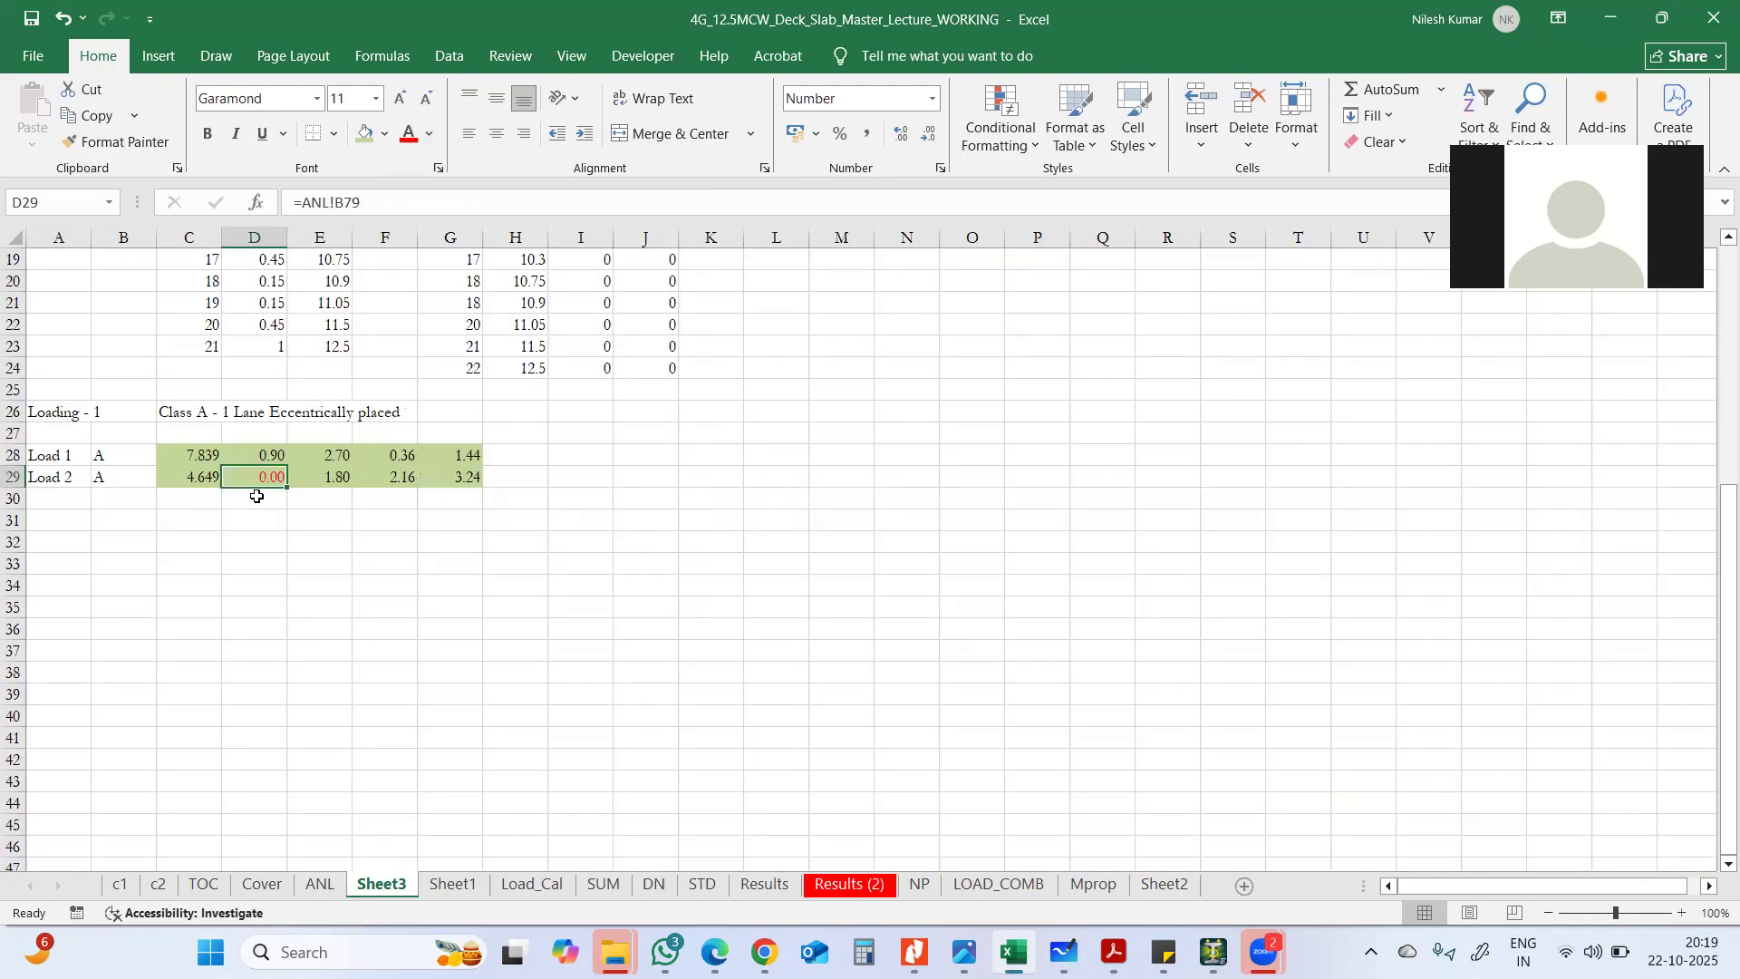
- Move the formula =D28+1.8 from cell E28 into the Load 2 distance cell D29
click(331, 453)
right_click(327, 453)
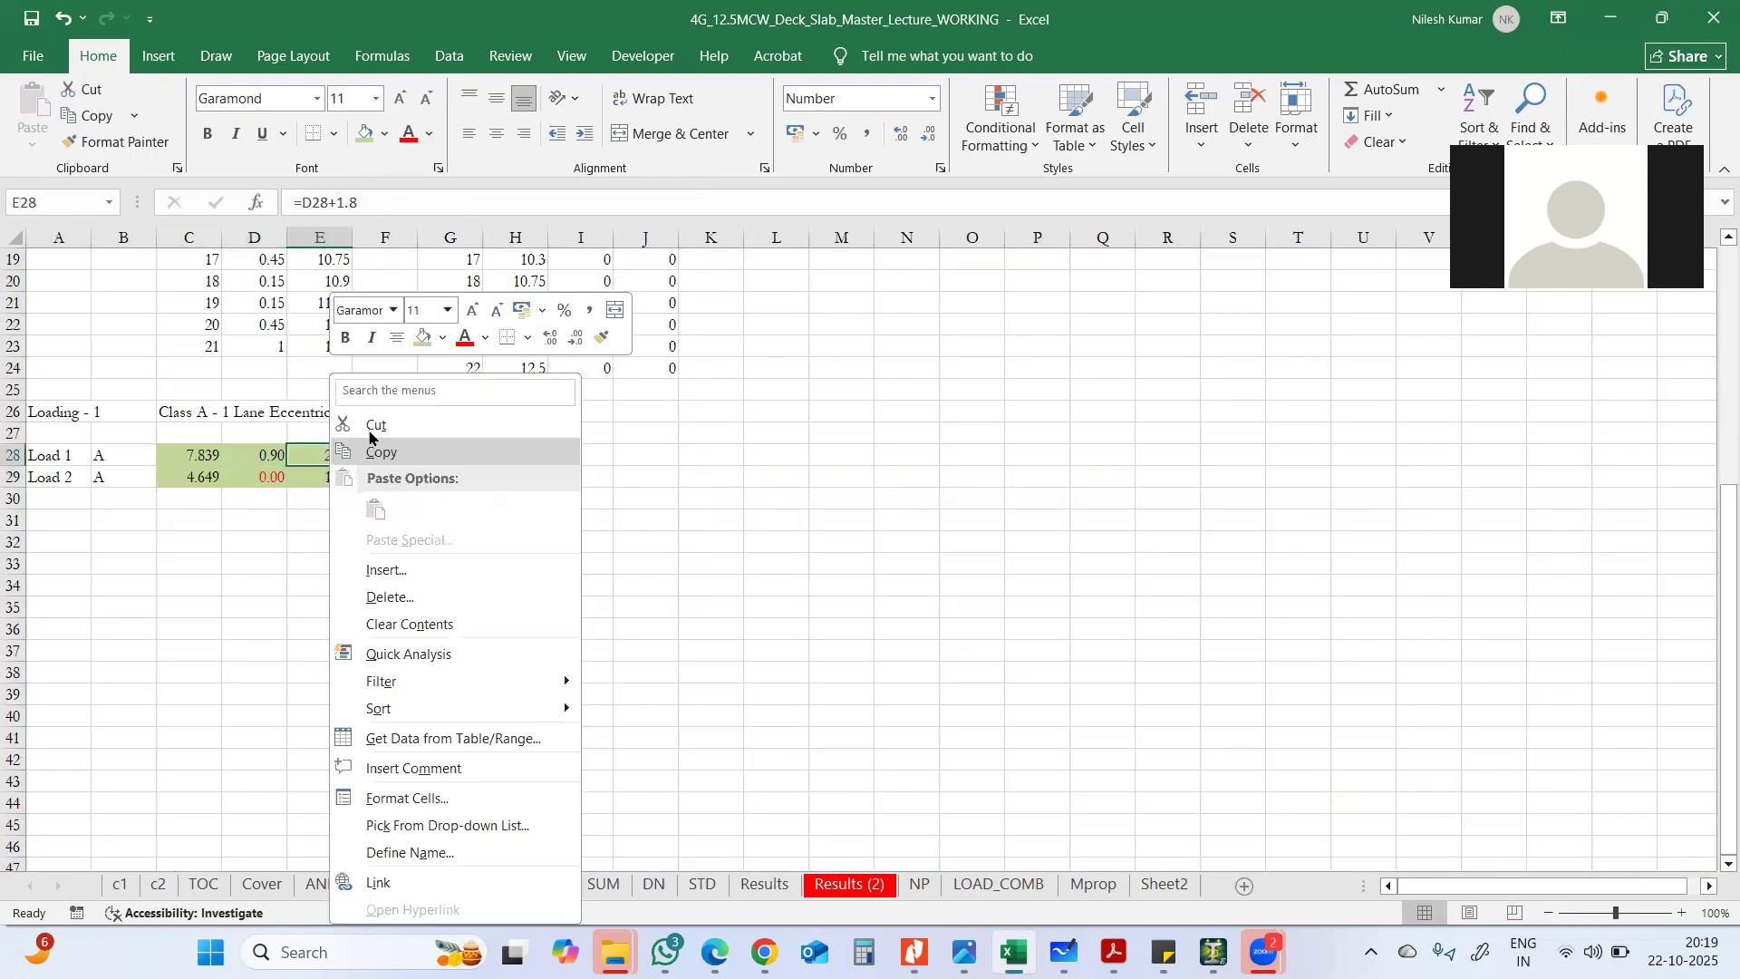
click(367, 449)
click(260, 475)
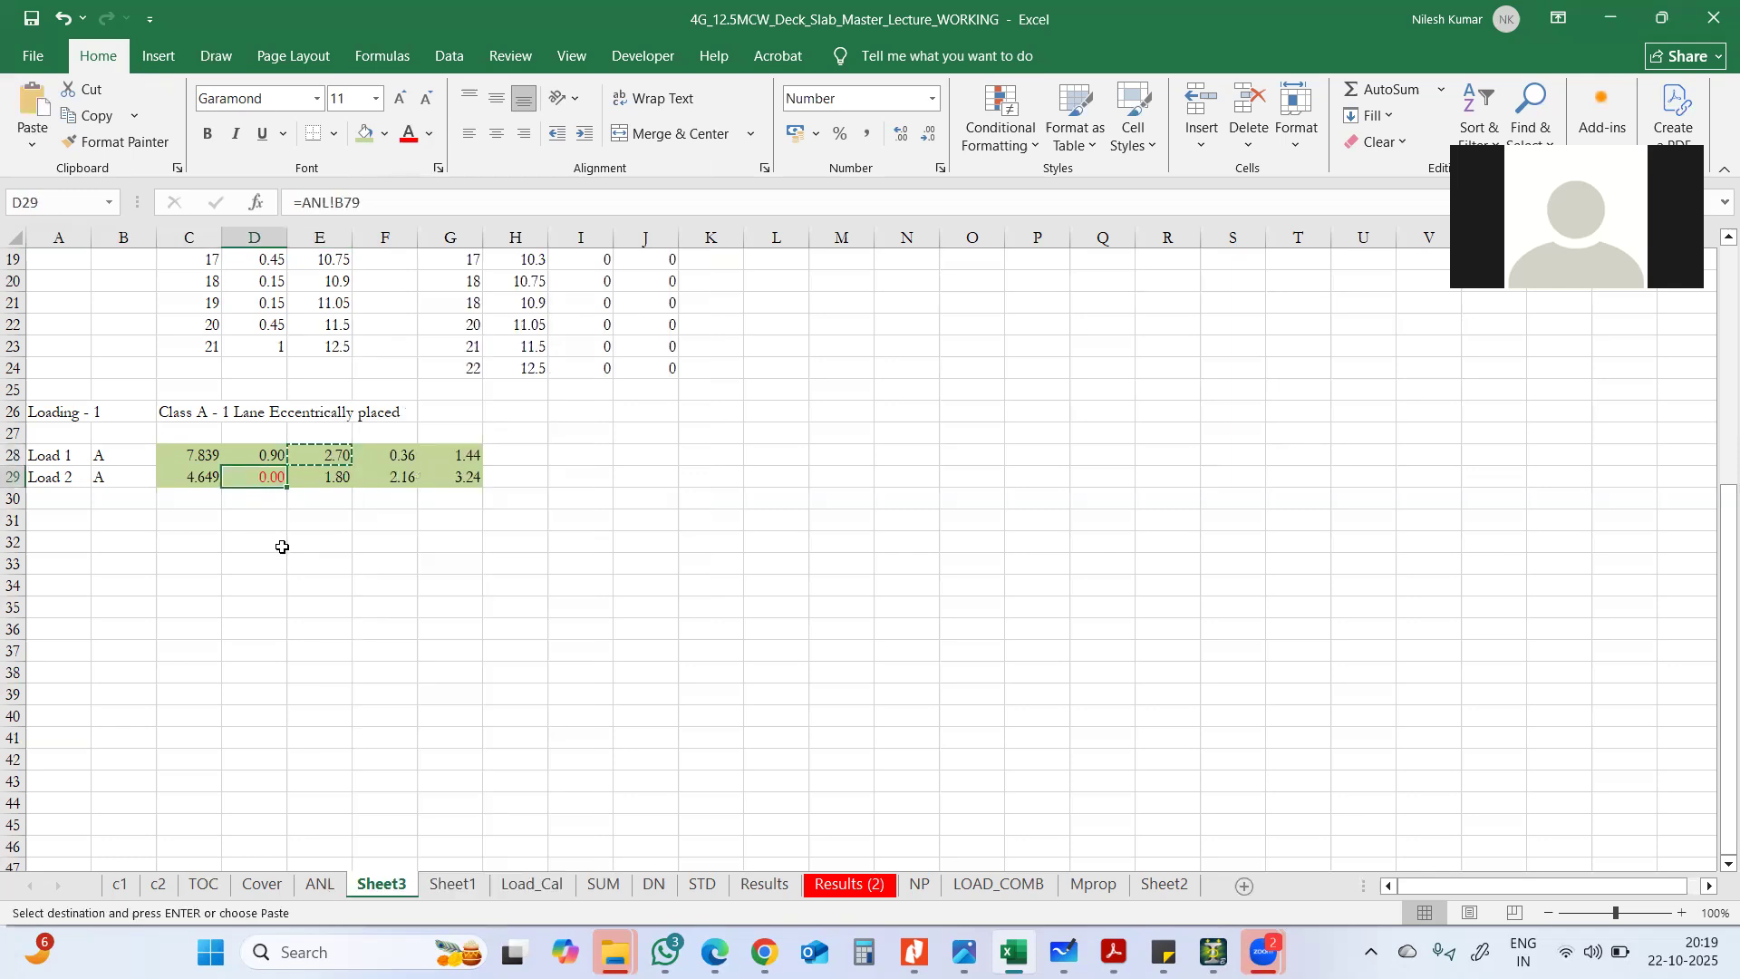
key(ctrl+v)
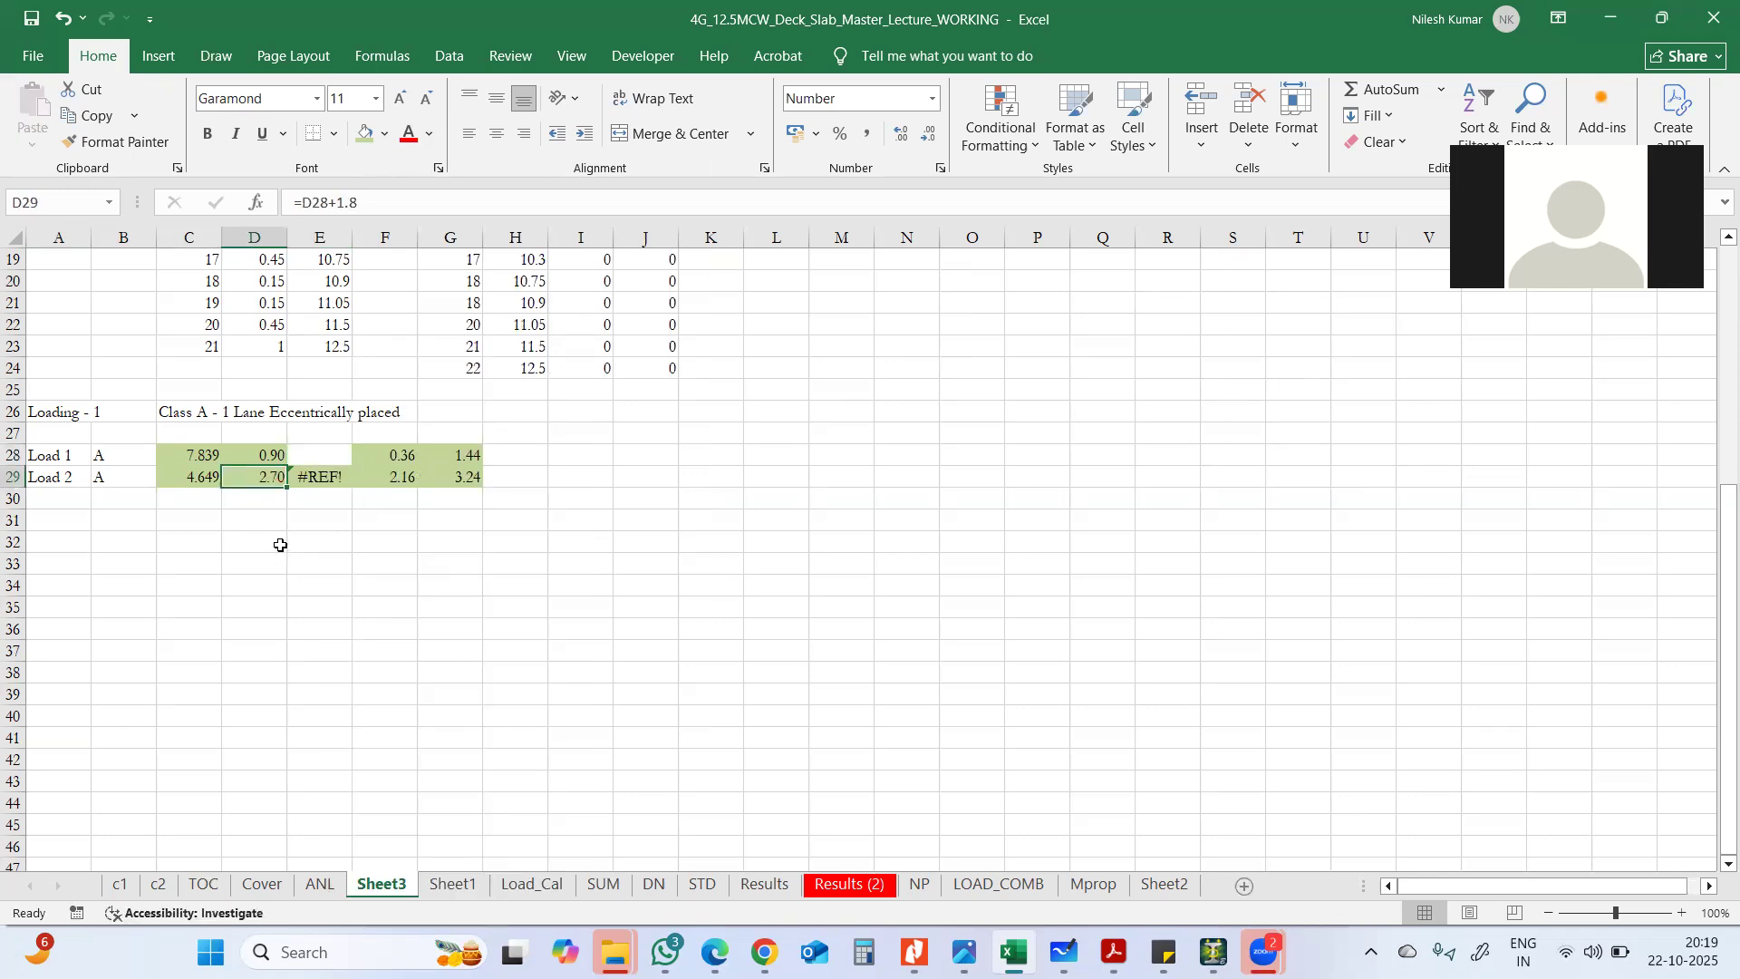
- Delete cells E28:E29 with the remaining cells shifted left, and check the formulas in D29 and F29
click(309, 459)
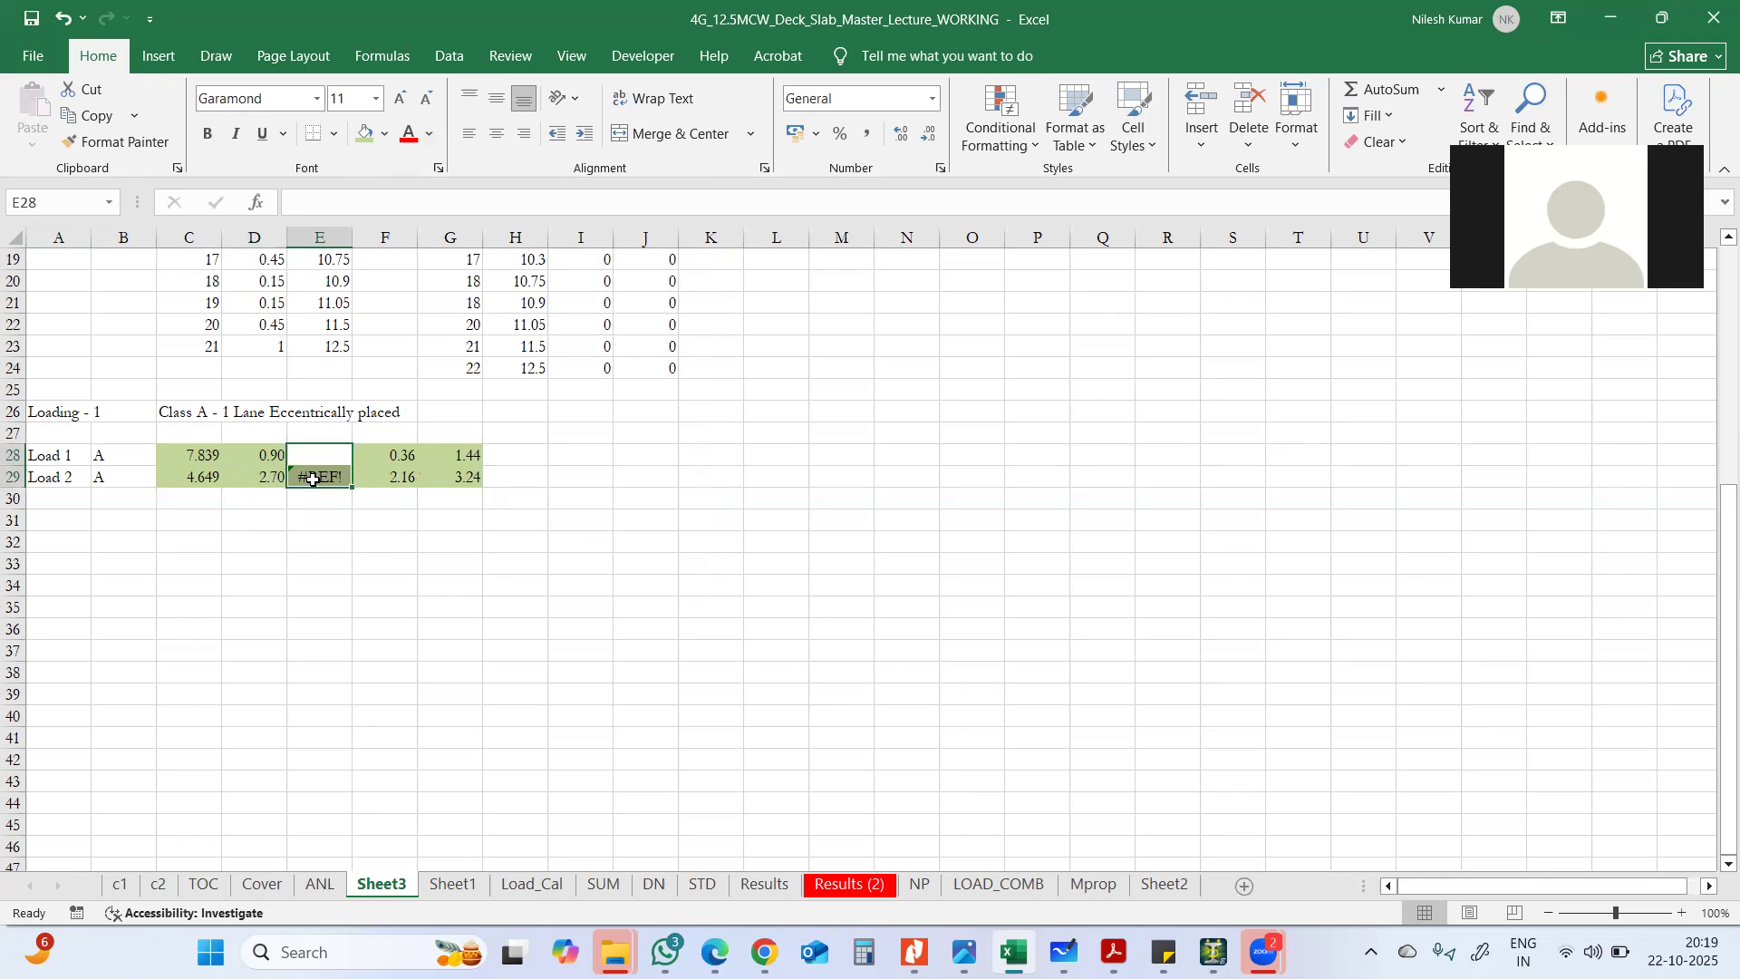
right_click(312, 462)
click(373, 598)
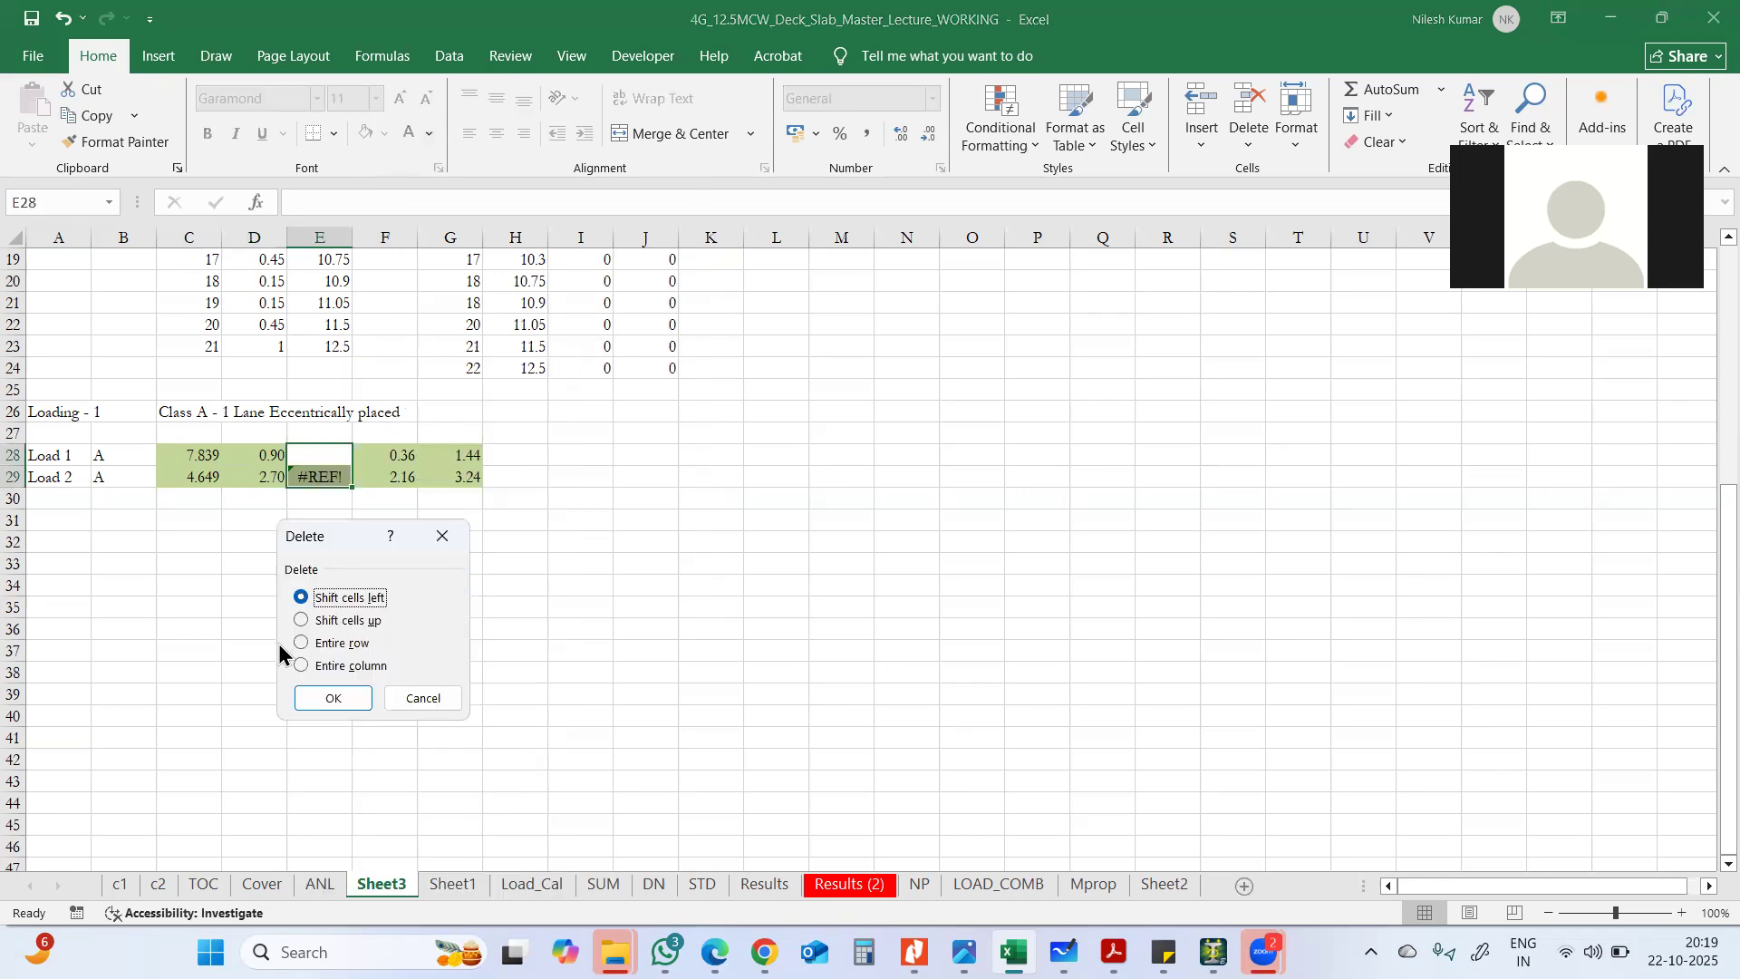
click(333, 621)
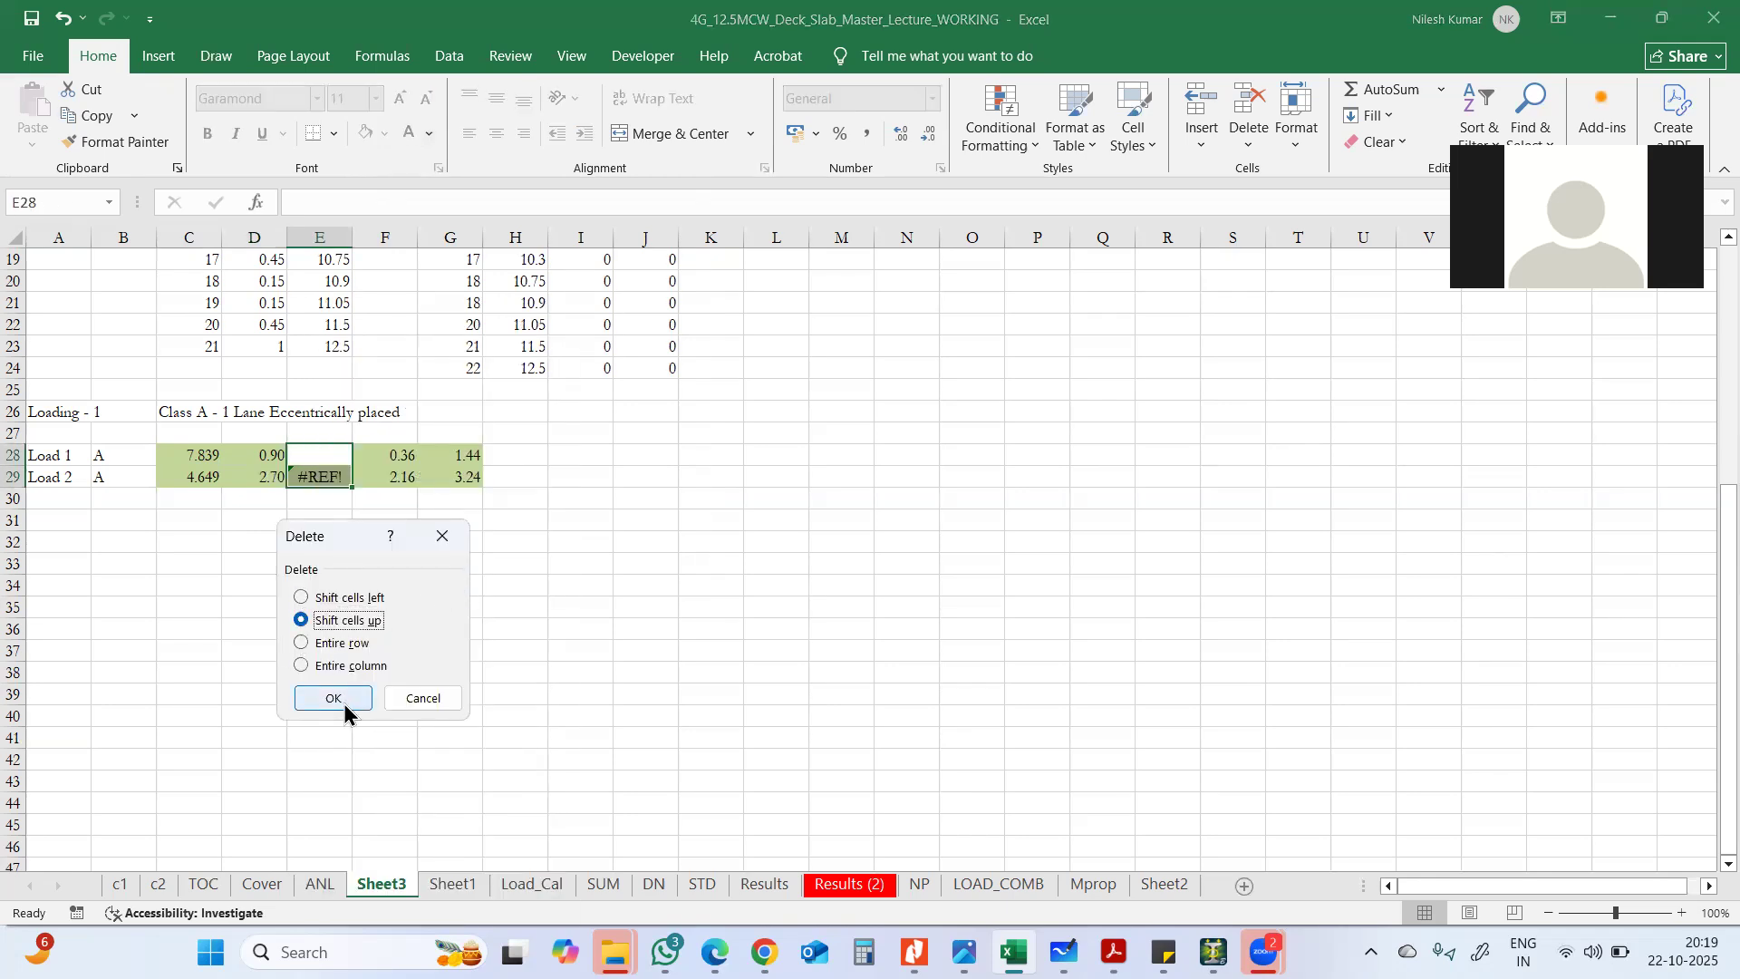
click(345, 600)
click(332, 699)
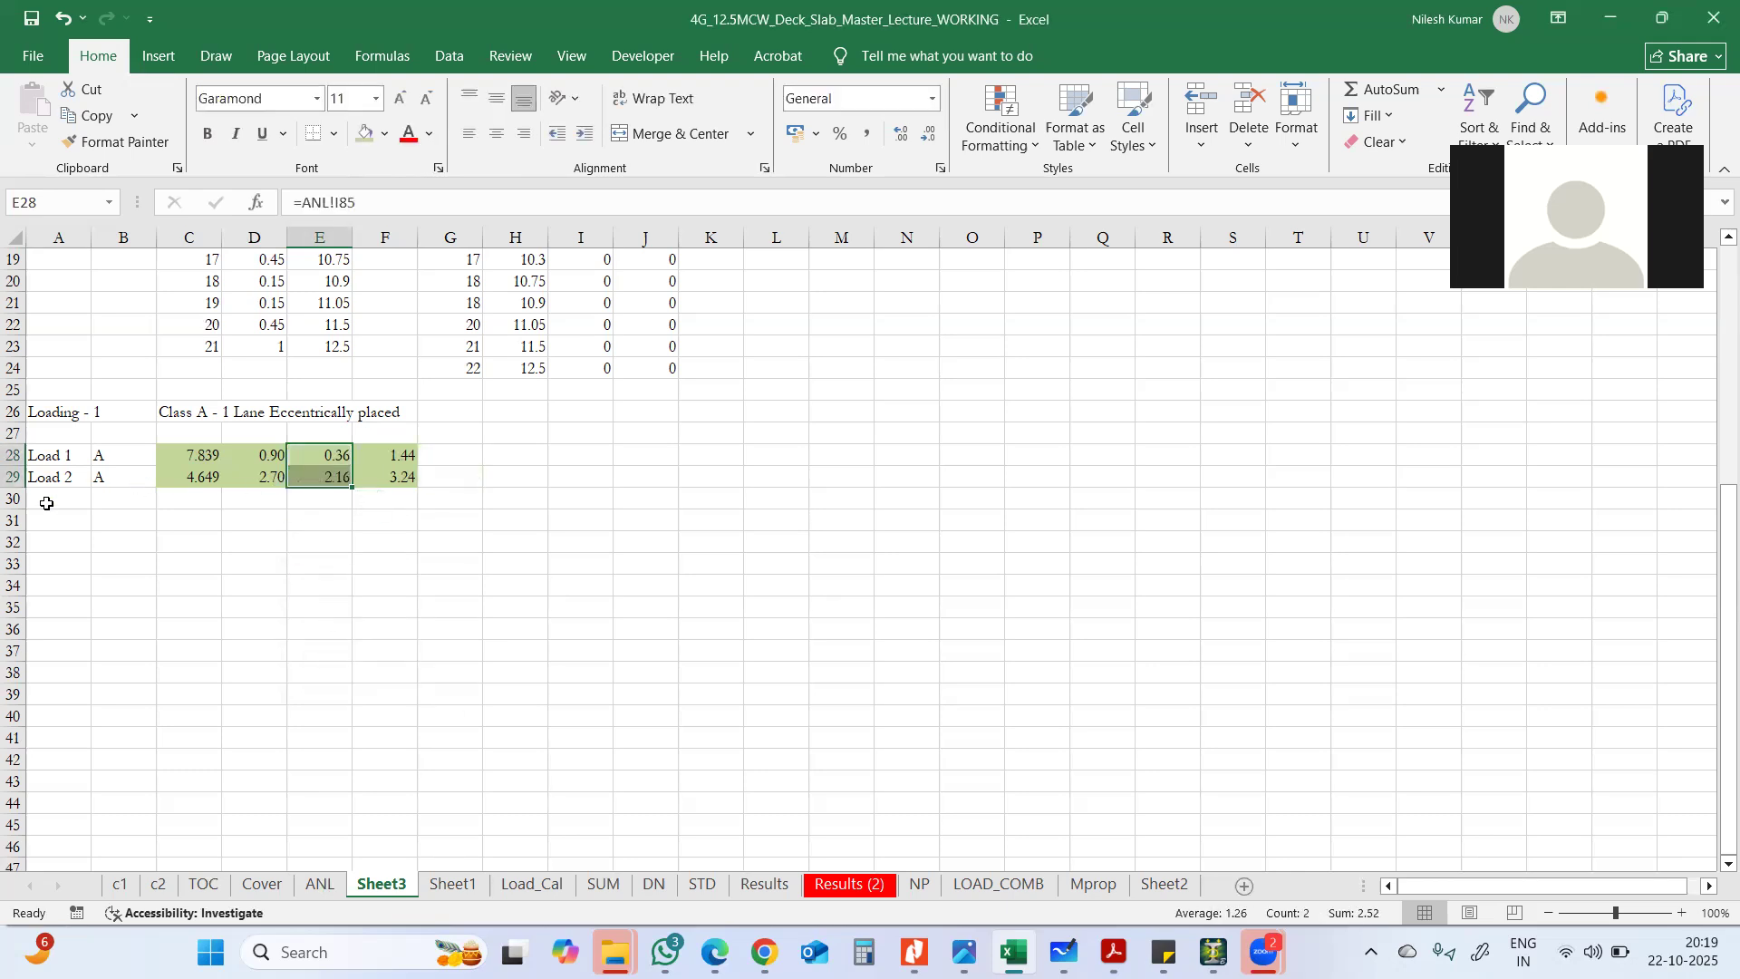
click(246, 476)
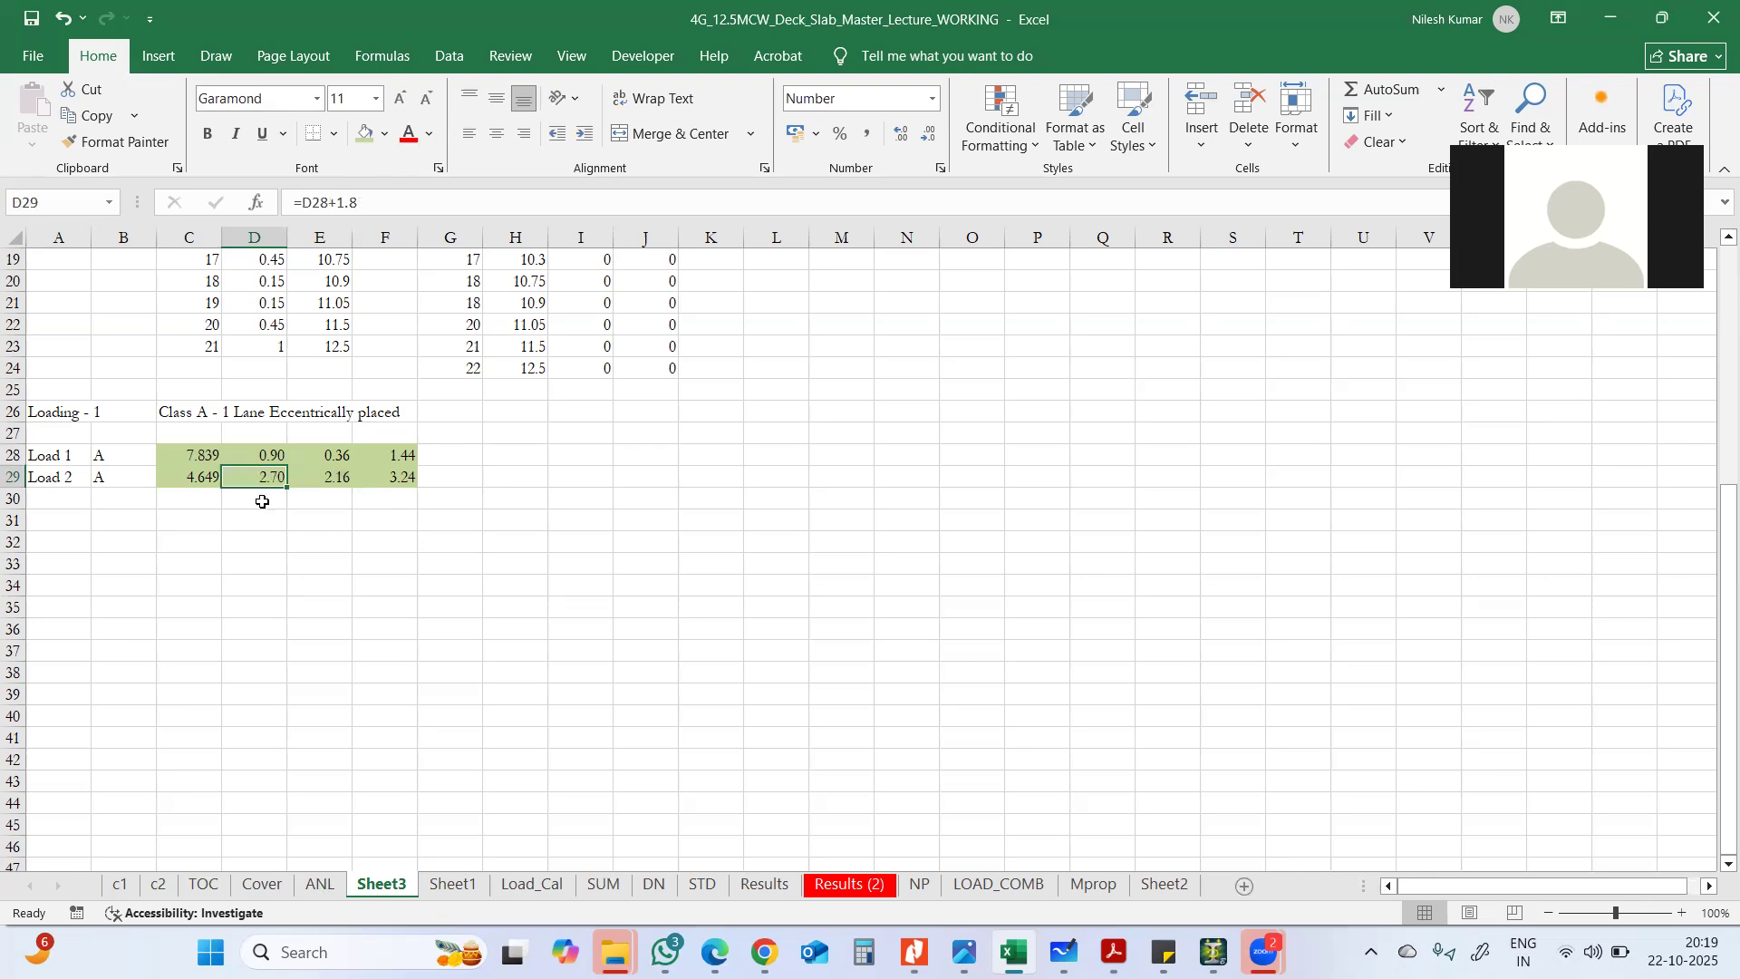
click(388, 477)
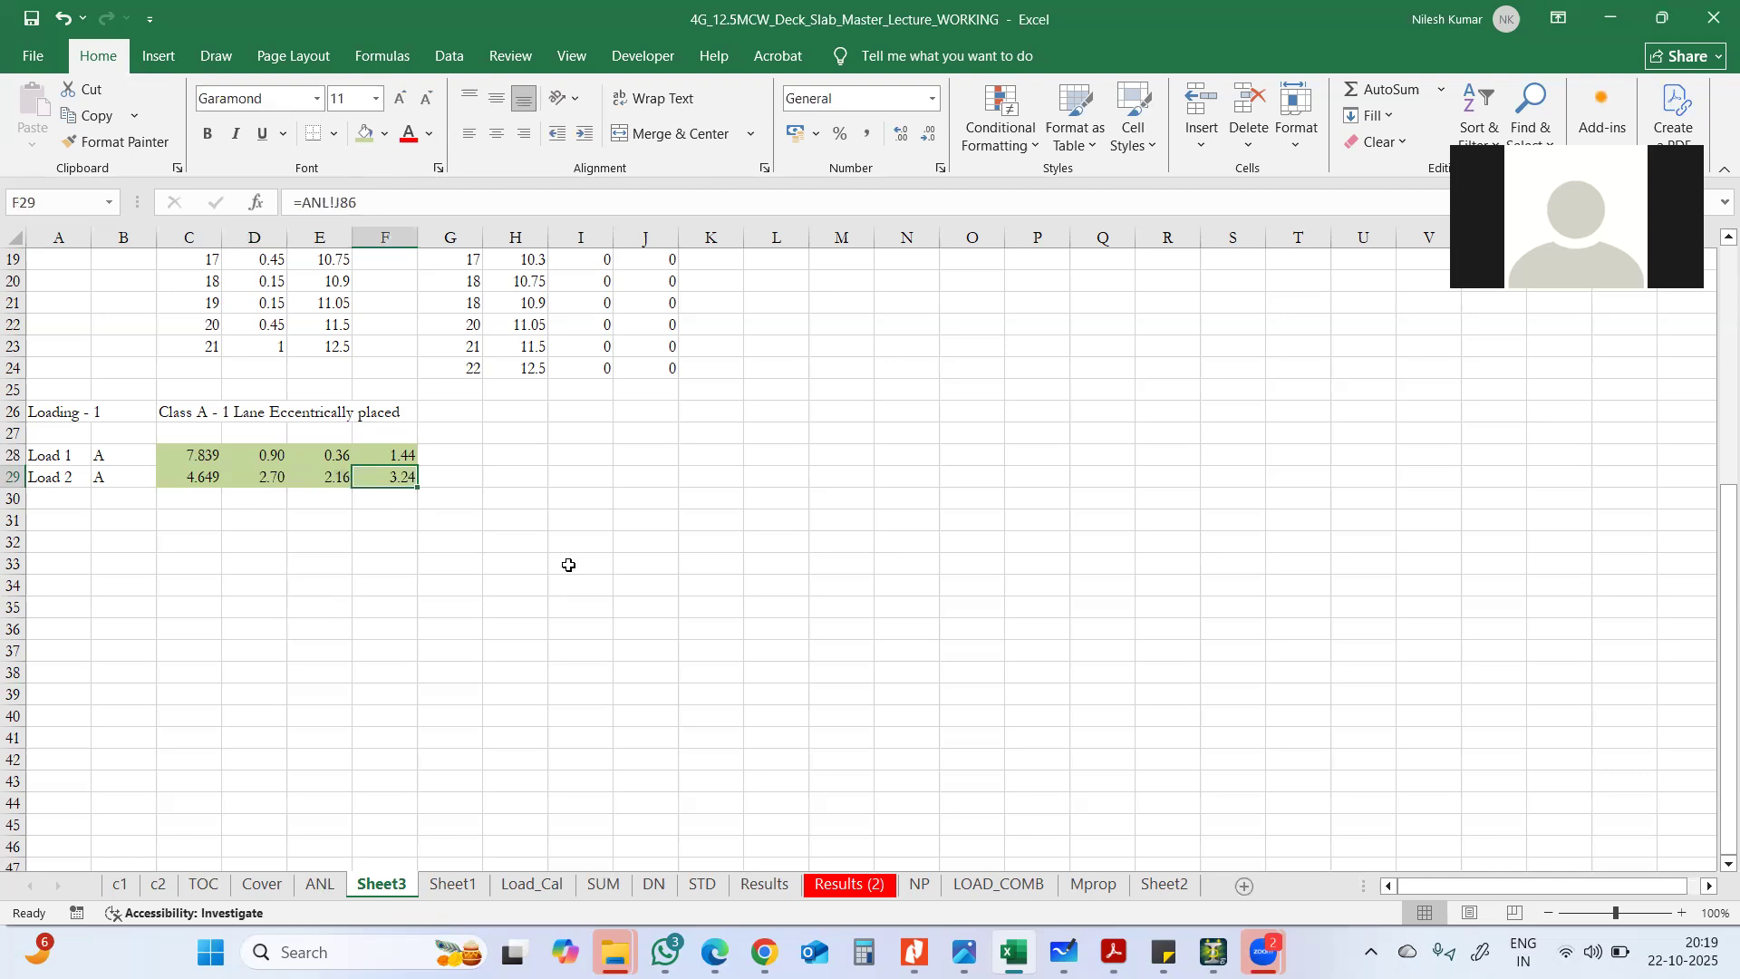
- Copy the formula text =+VLOOKUP(E35,$K$3:$O$24,5) from Load_Cal cell G35 into Sheet3 cell G28
click(460, 456)
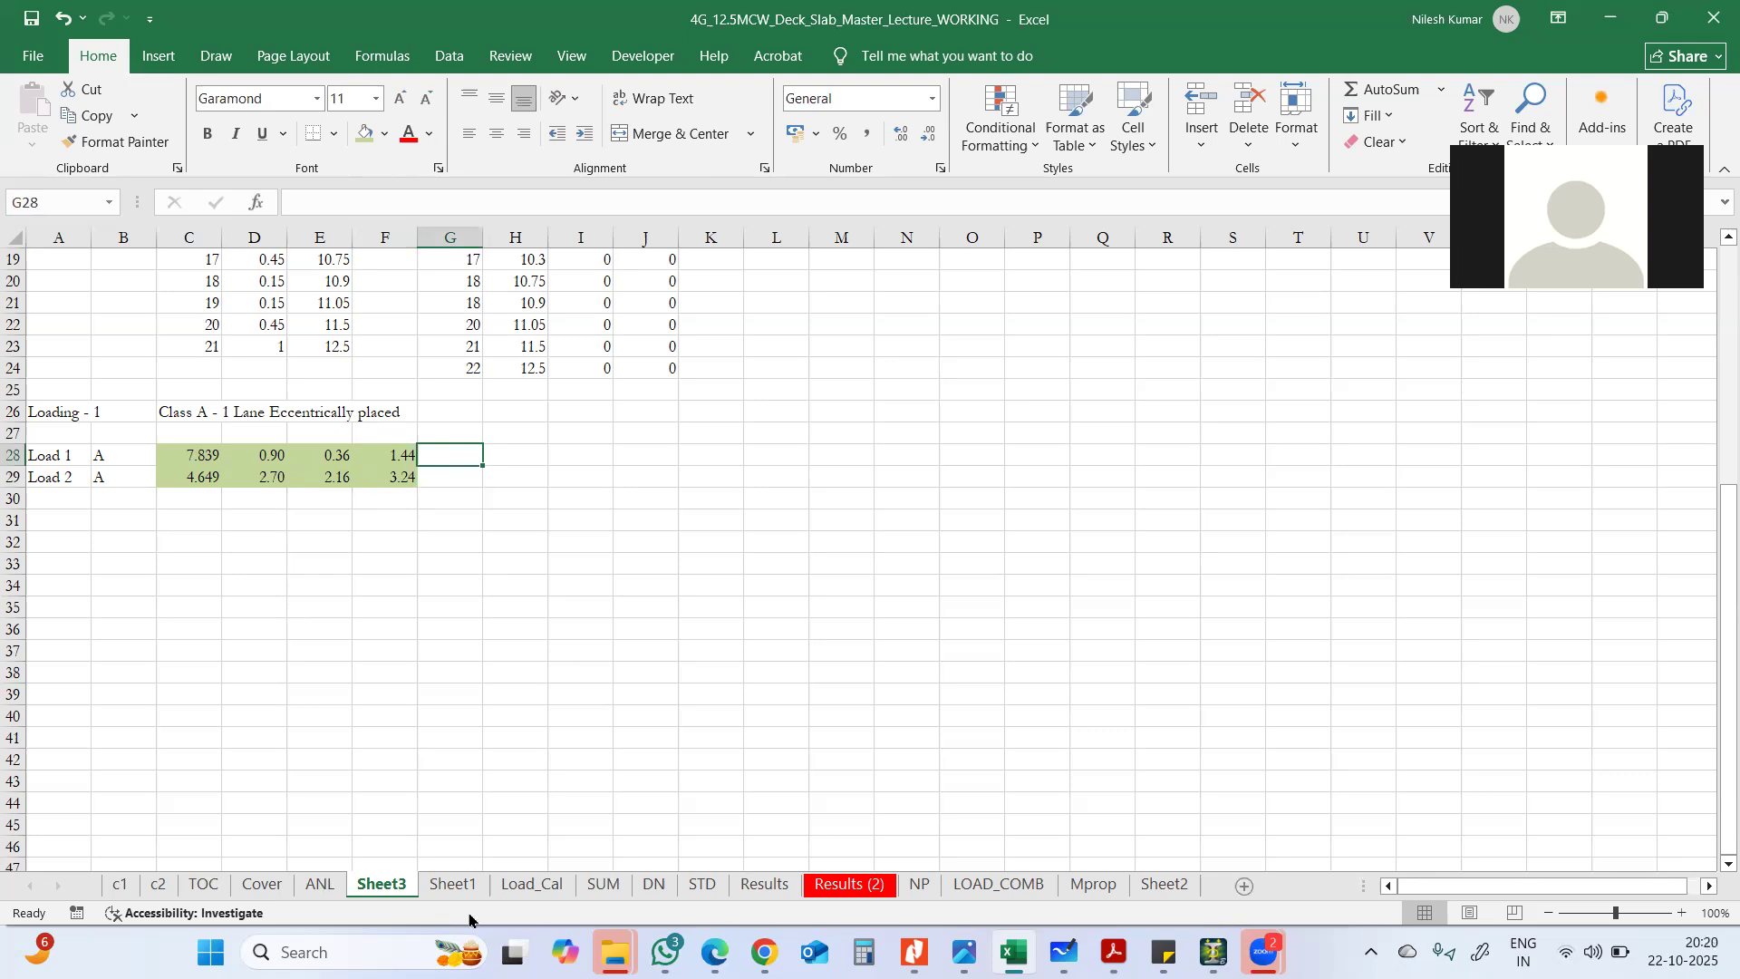
click(531, 884)
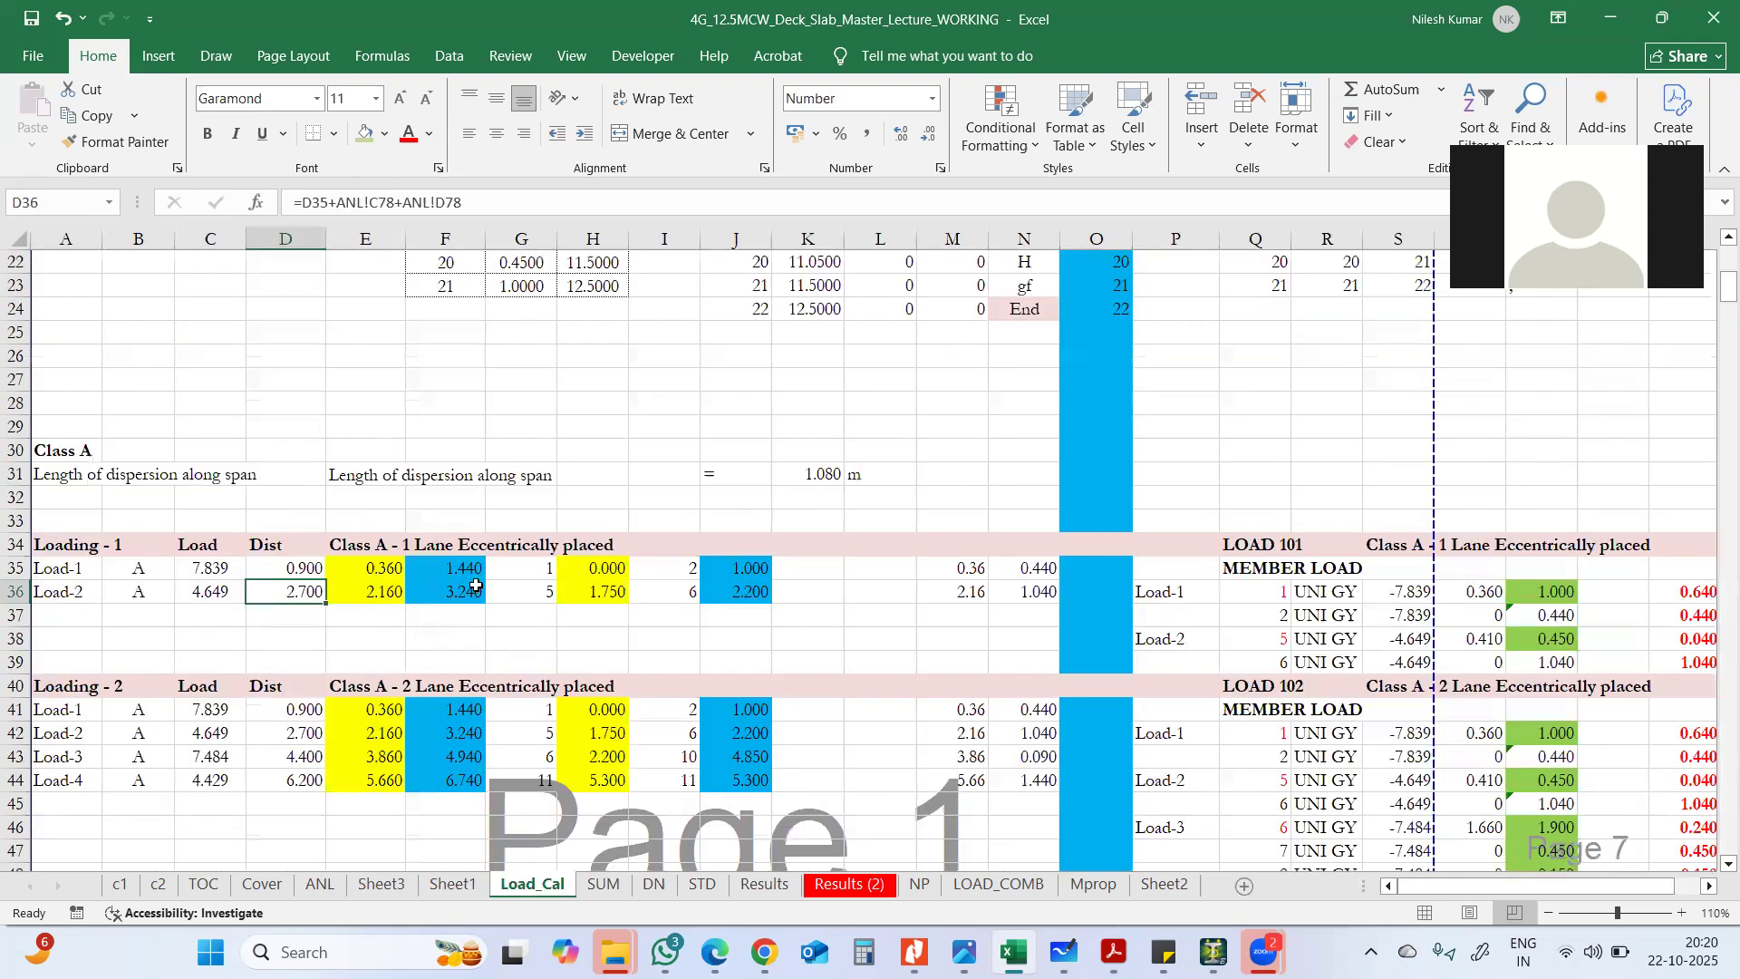
click(444, 568)
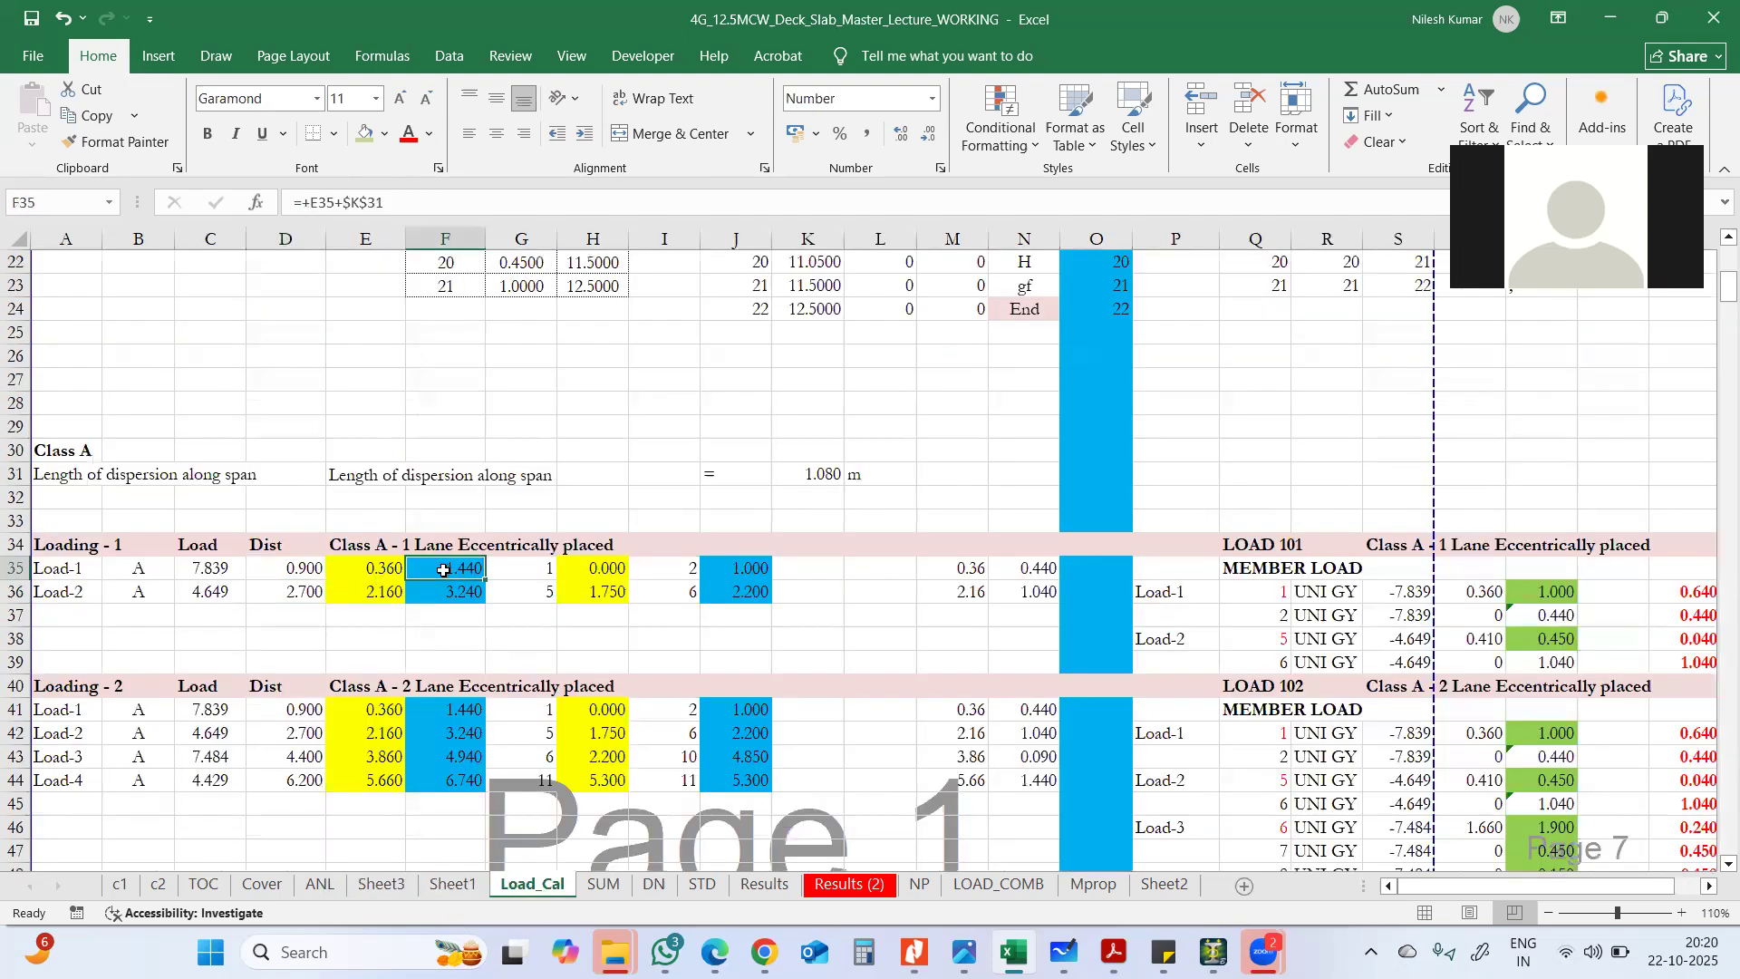
click(534, 570)
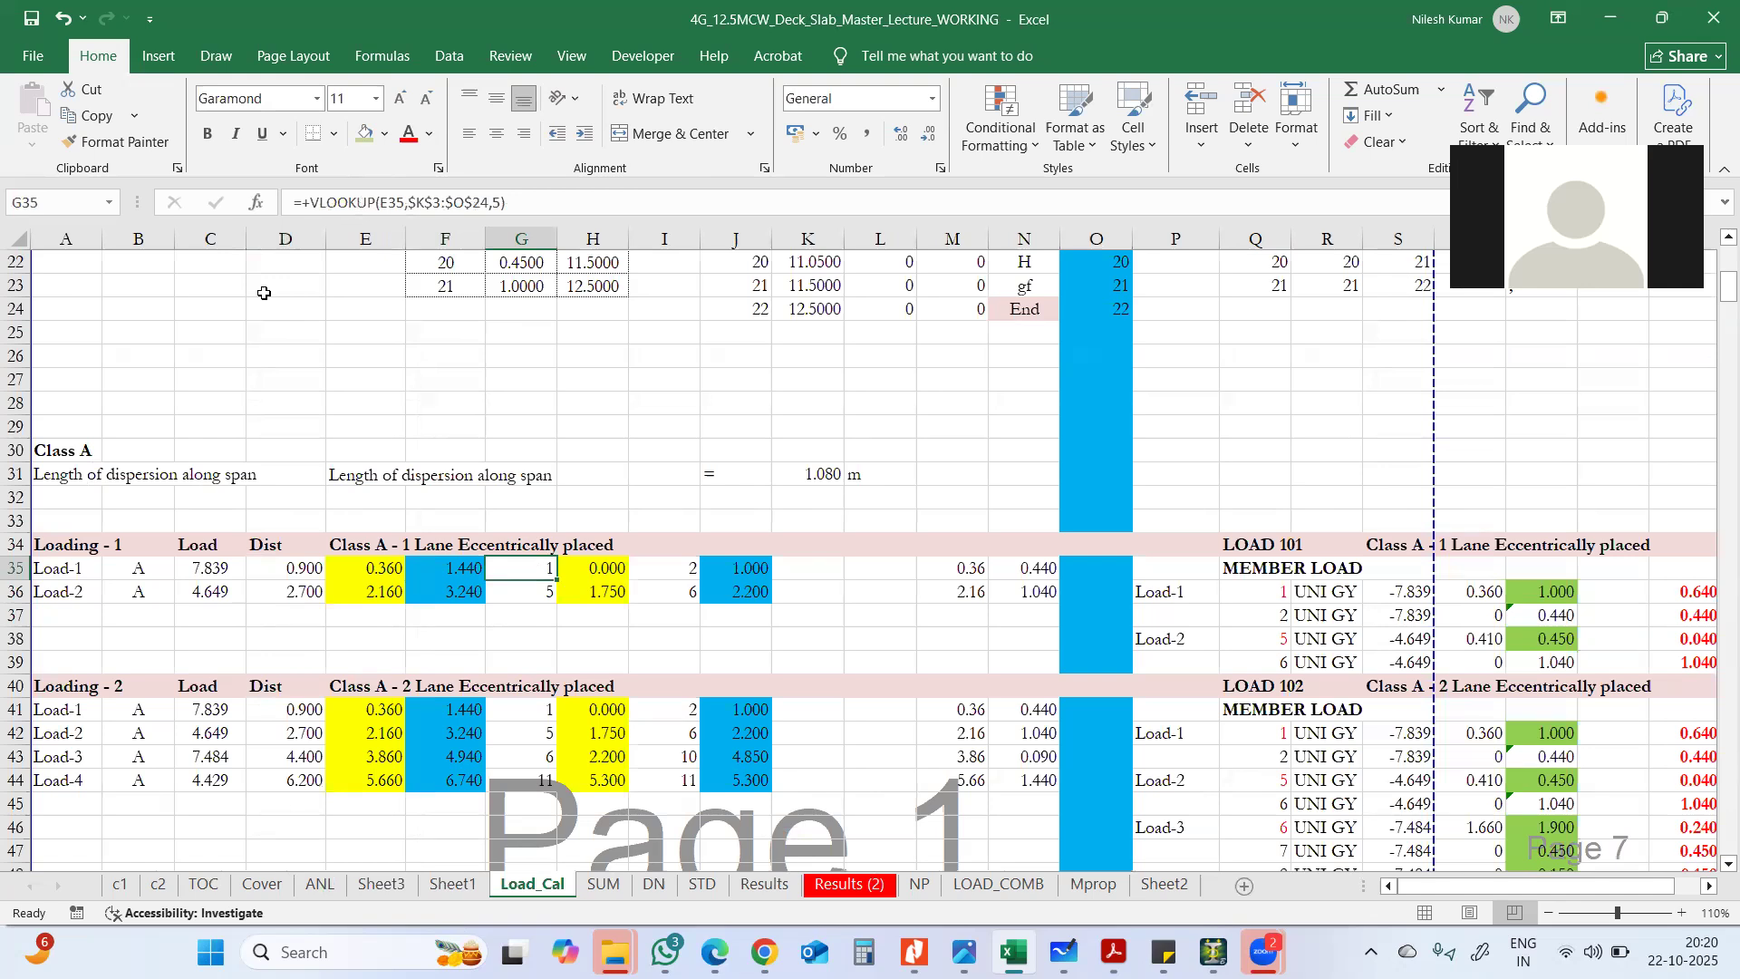
drag(292, 209, 542, 192)
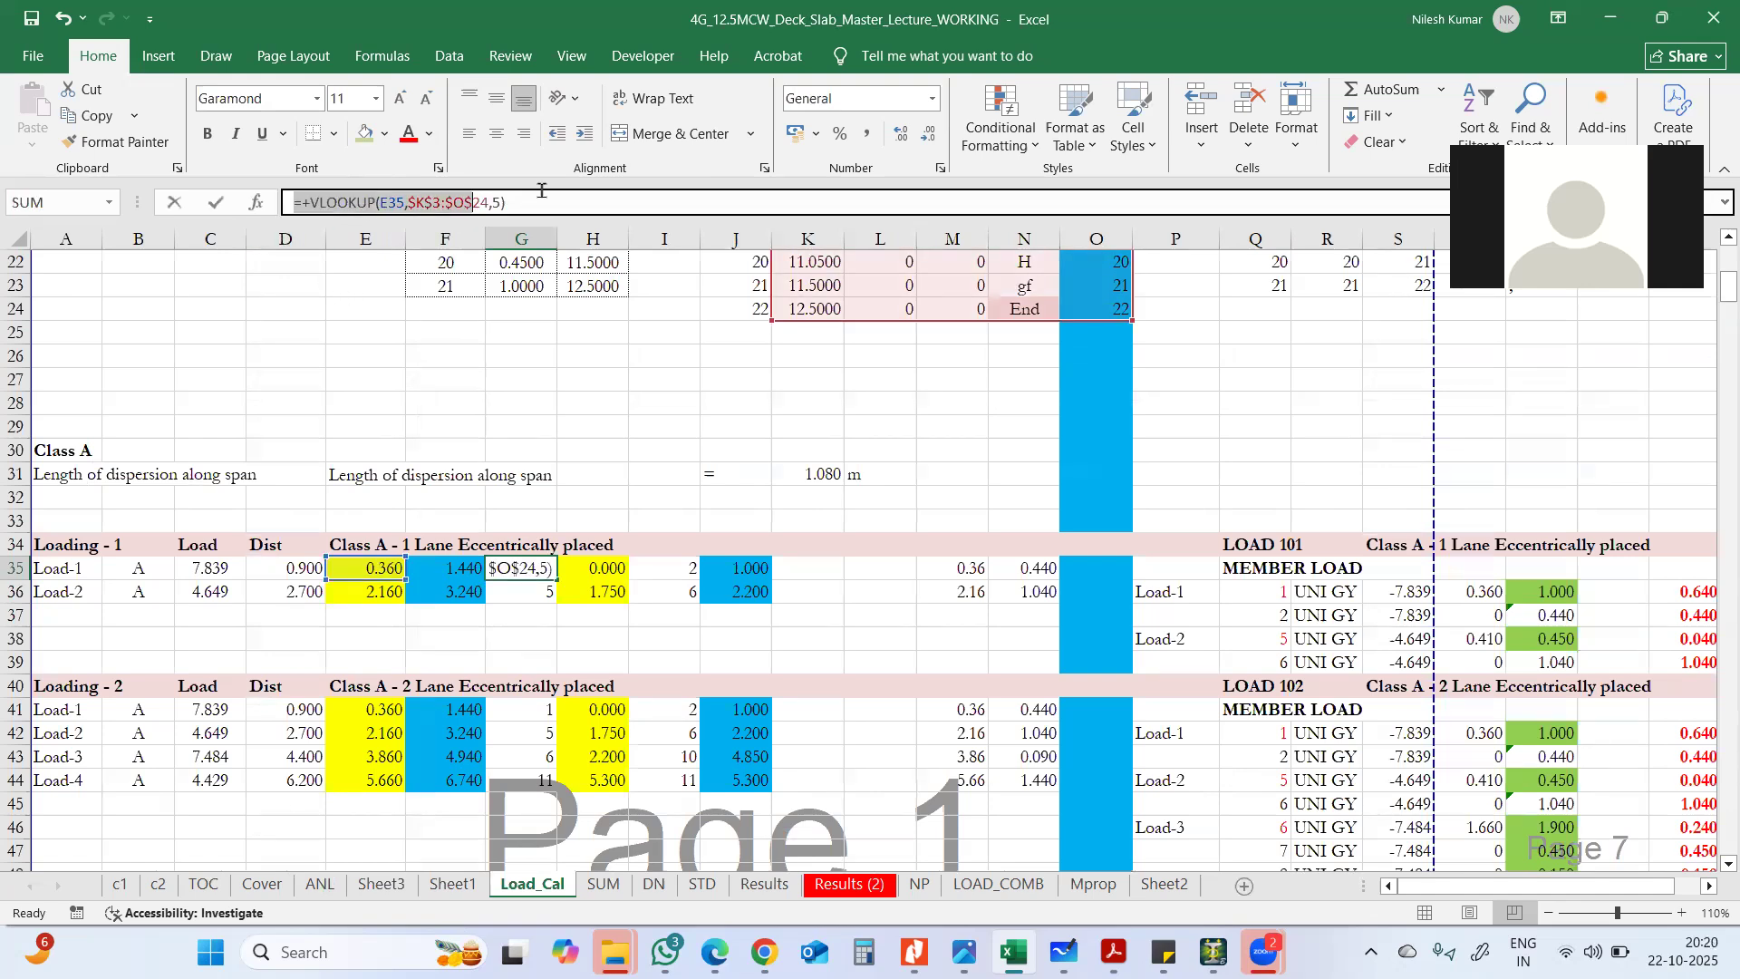
right_click(441, 205)
click(517, 246)
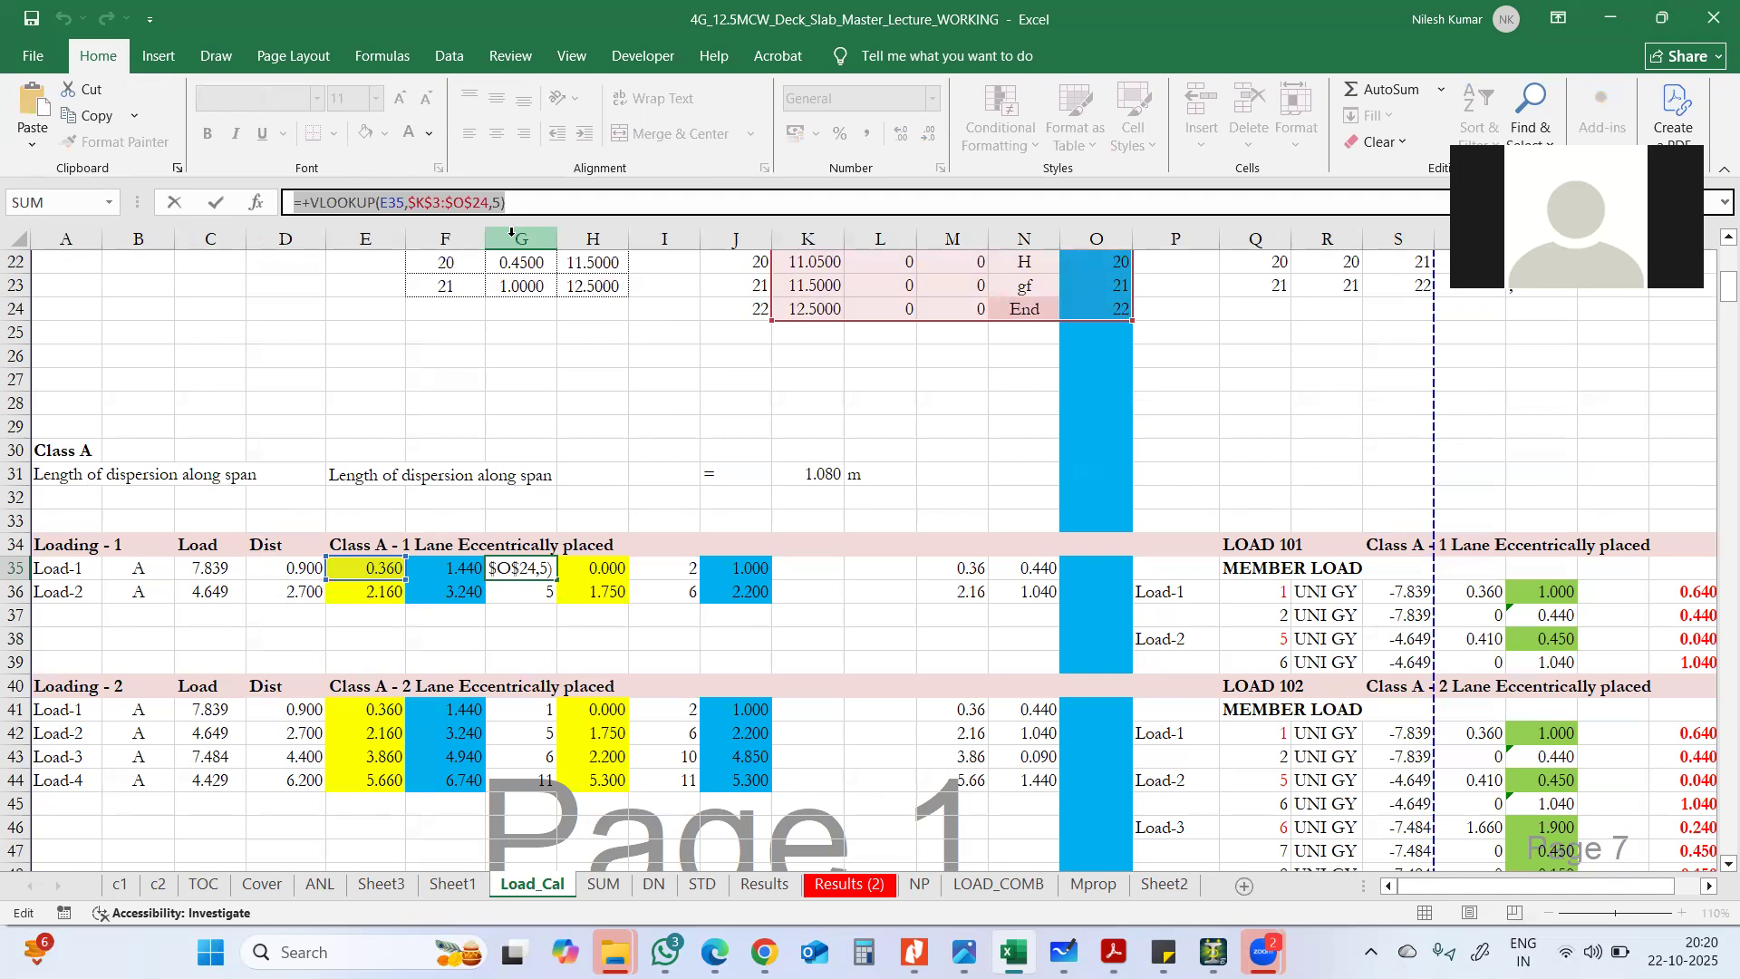
key(Escape)
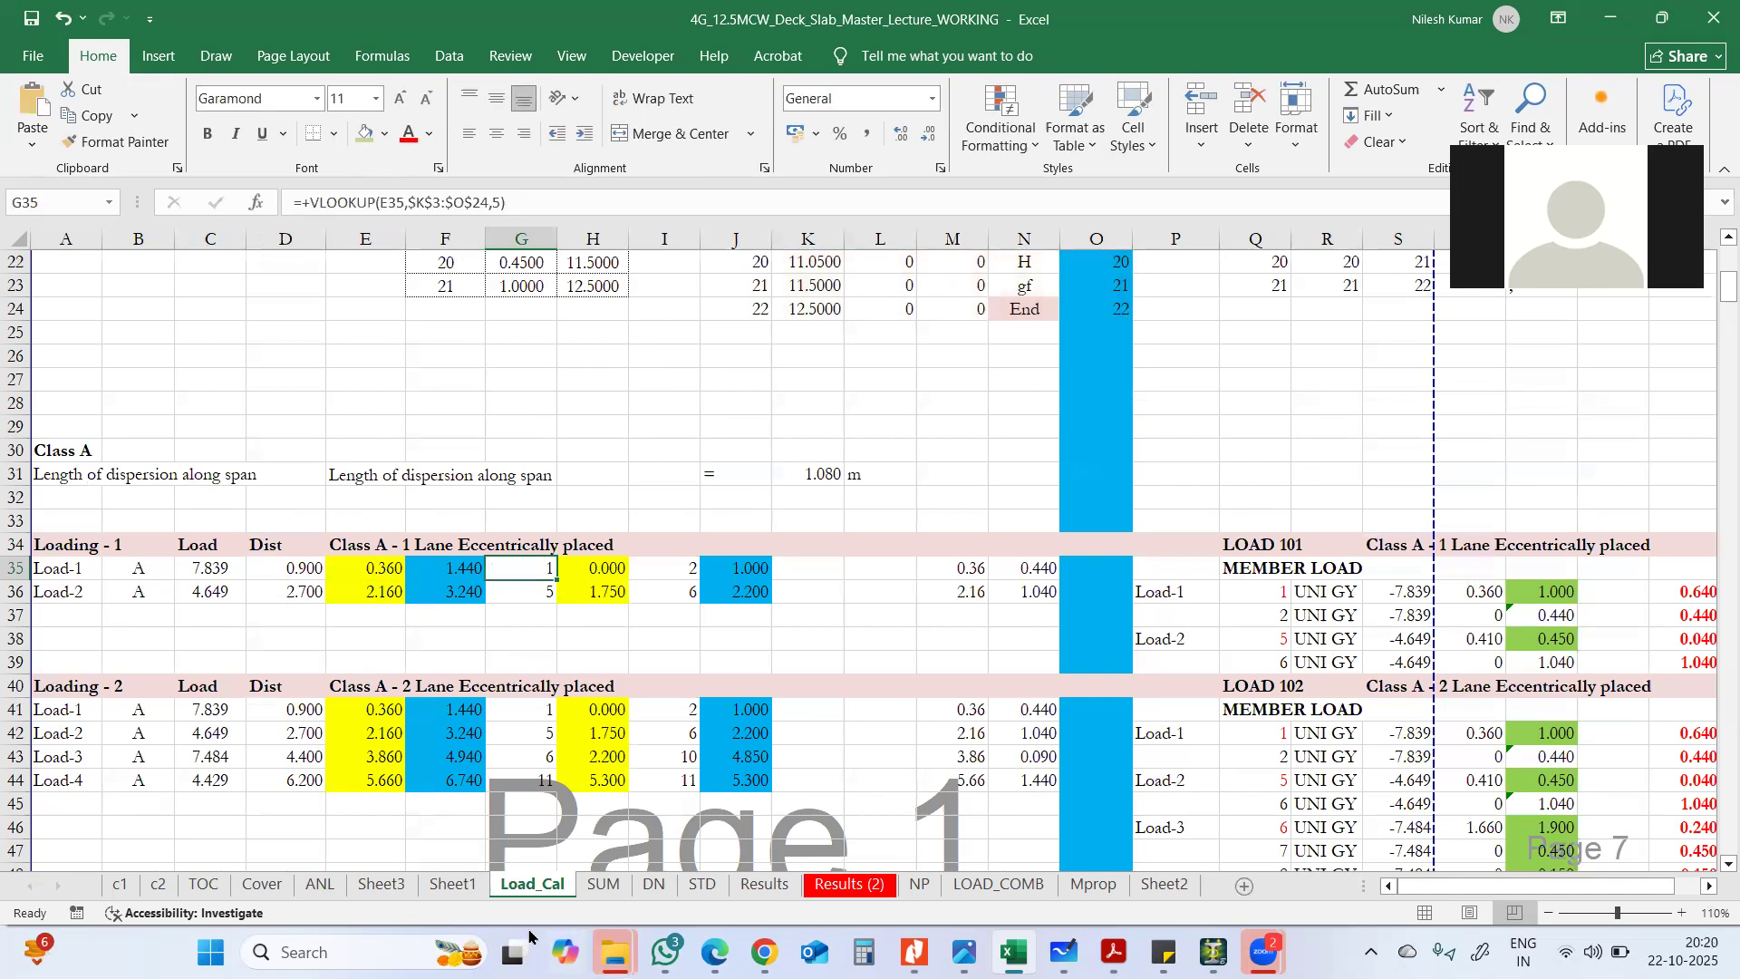
click(381, 884)
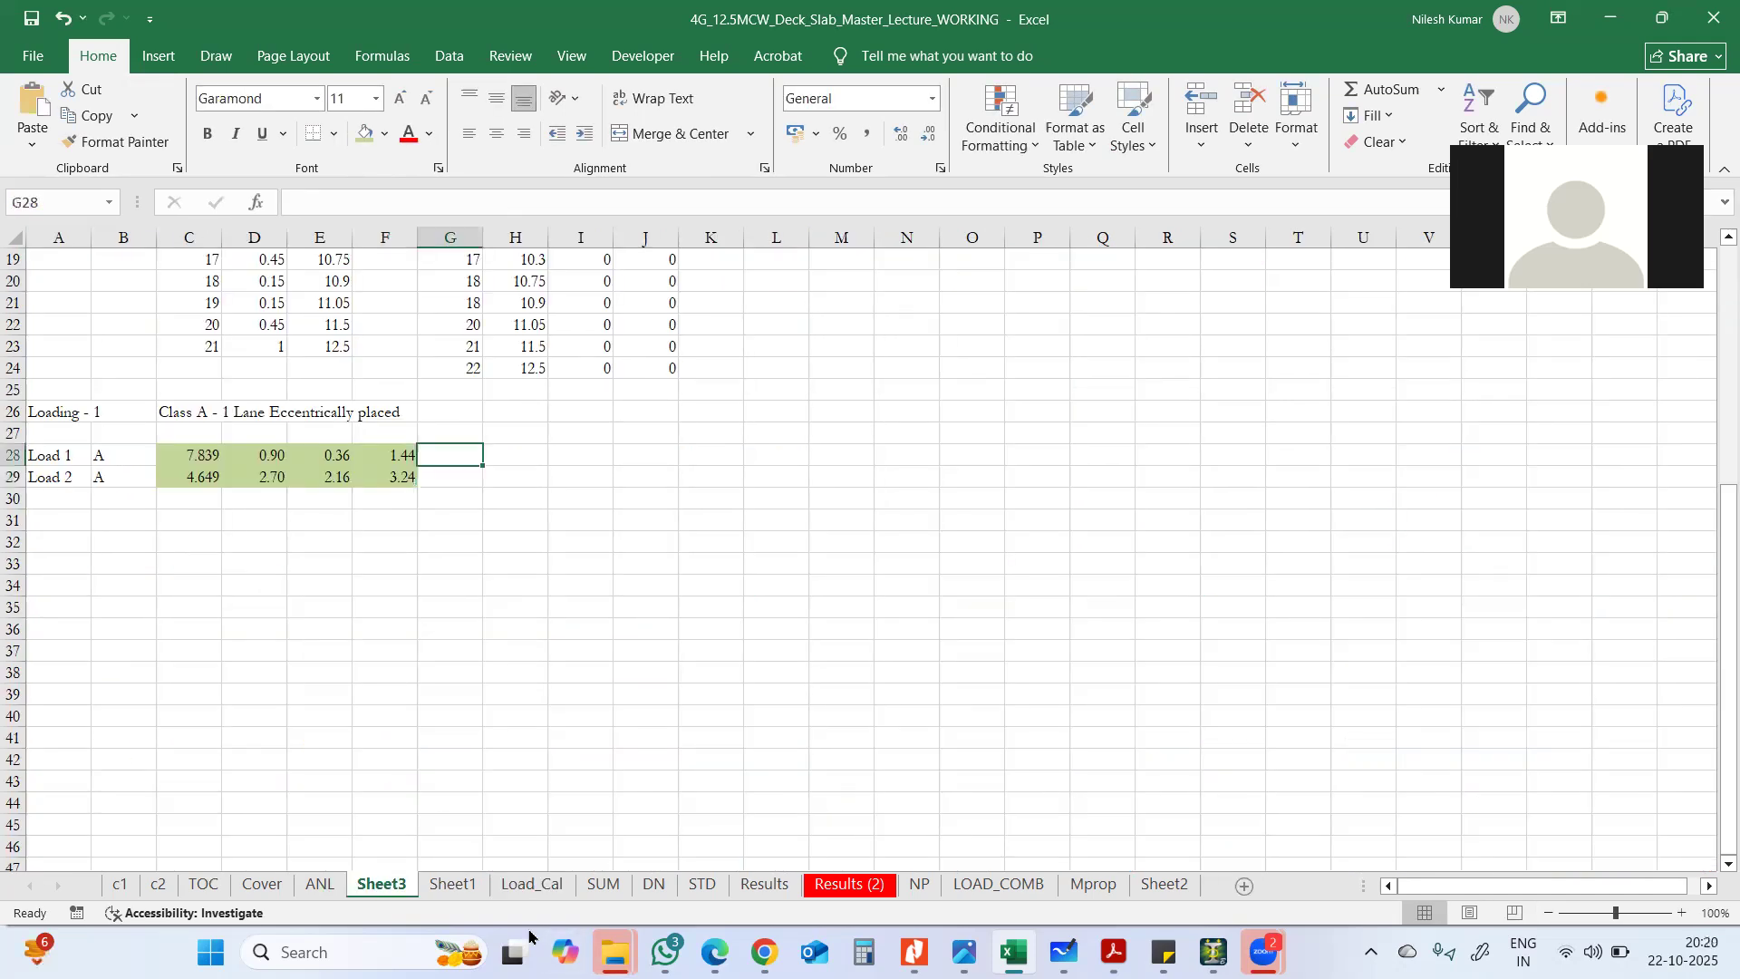
right_click(454, 459)
click(498, 508)
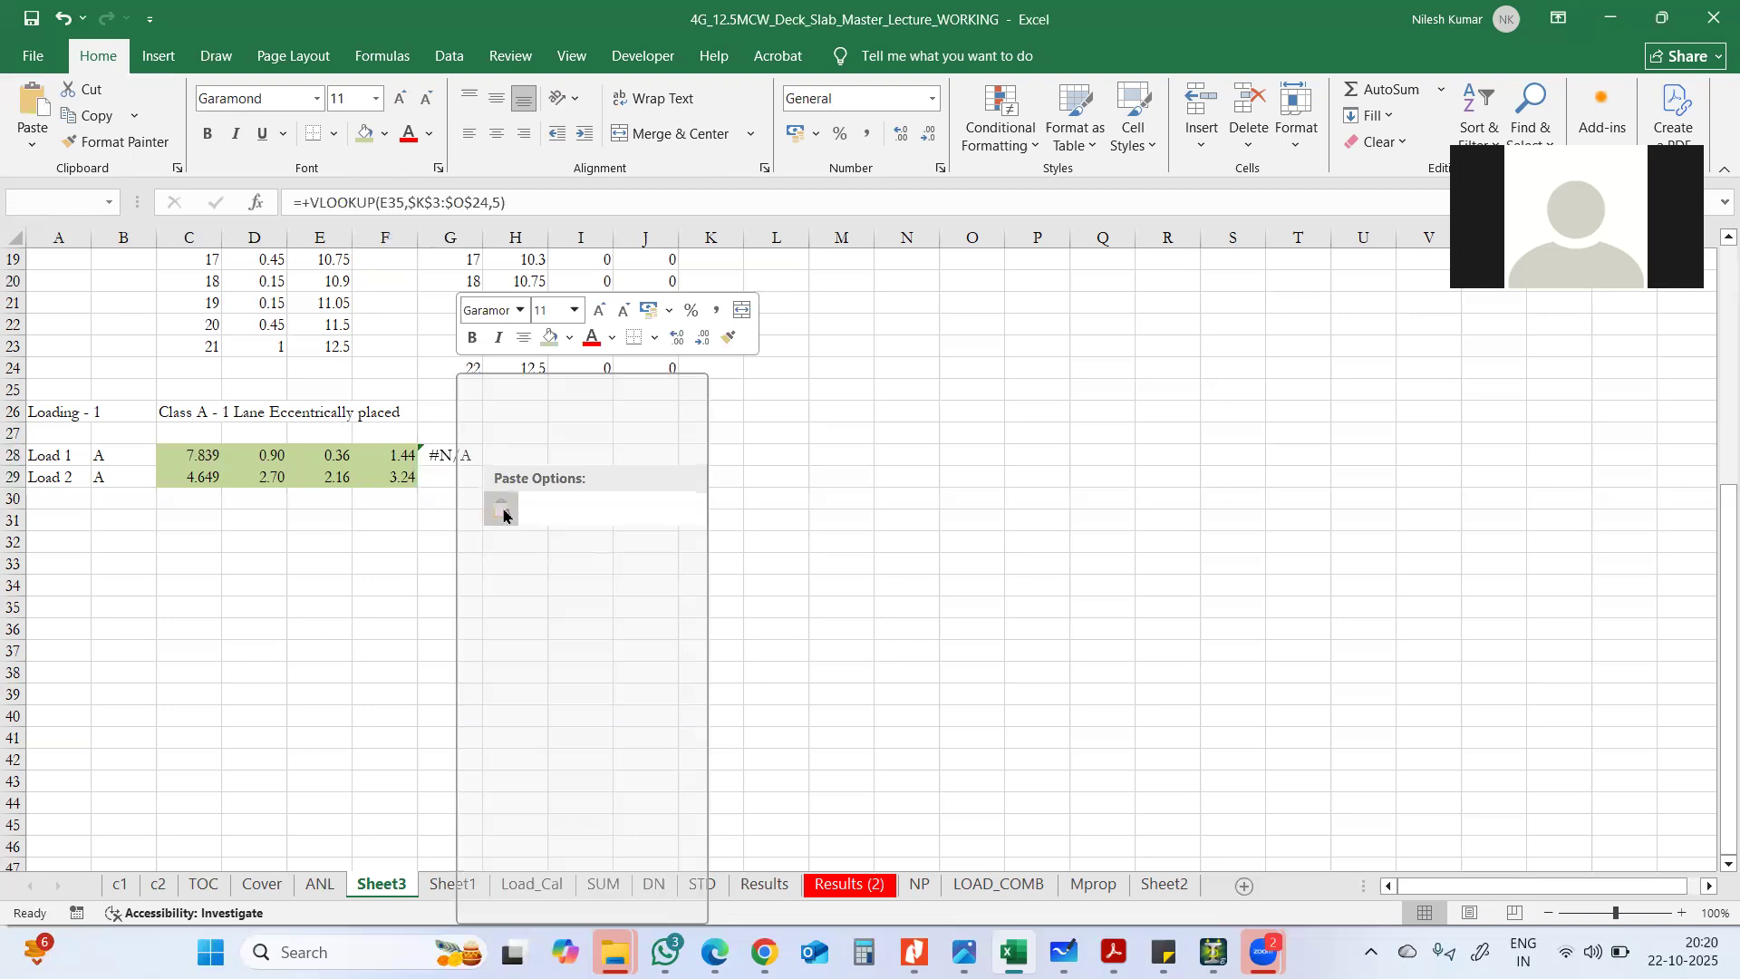
- Change the VLOOKUP table range in Sheet3 cell G28 to $G$3:$K$24 and check the formula
double_click(462, 454)
scroll(905, 563, up, 6)
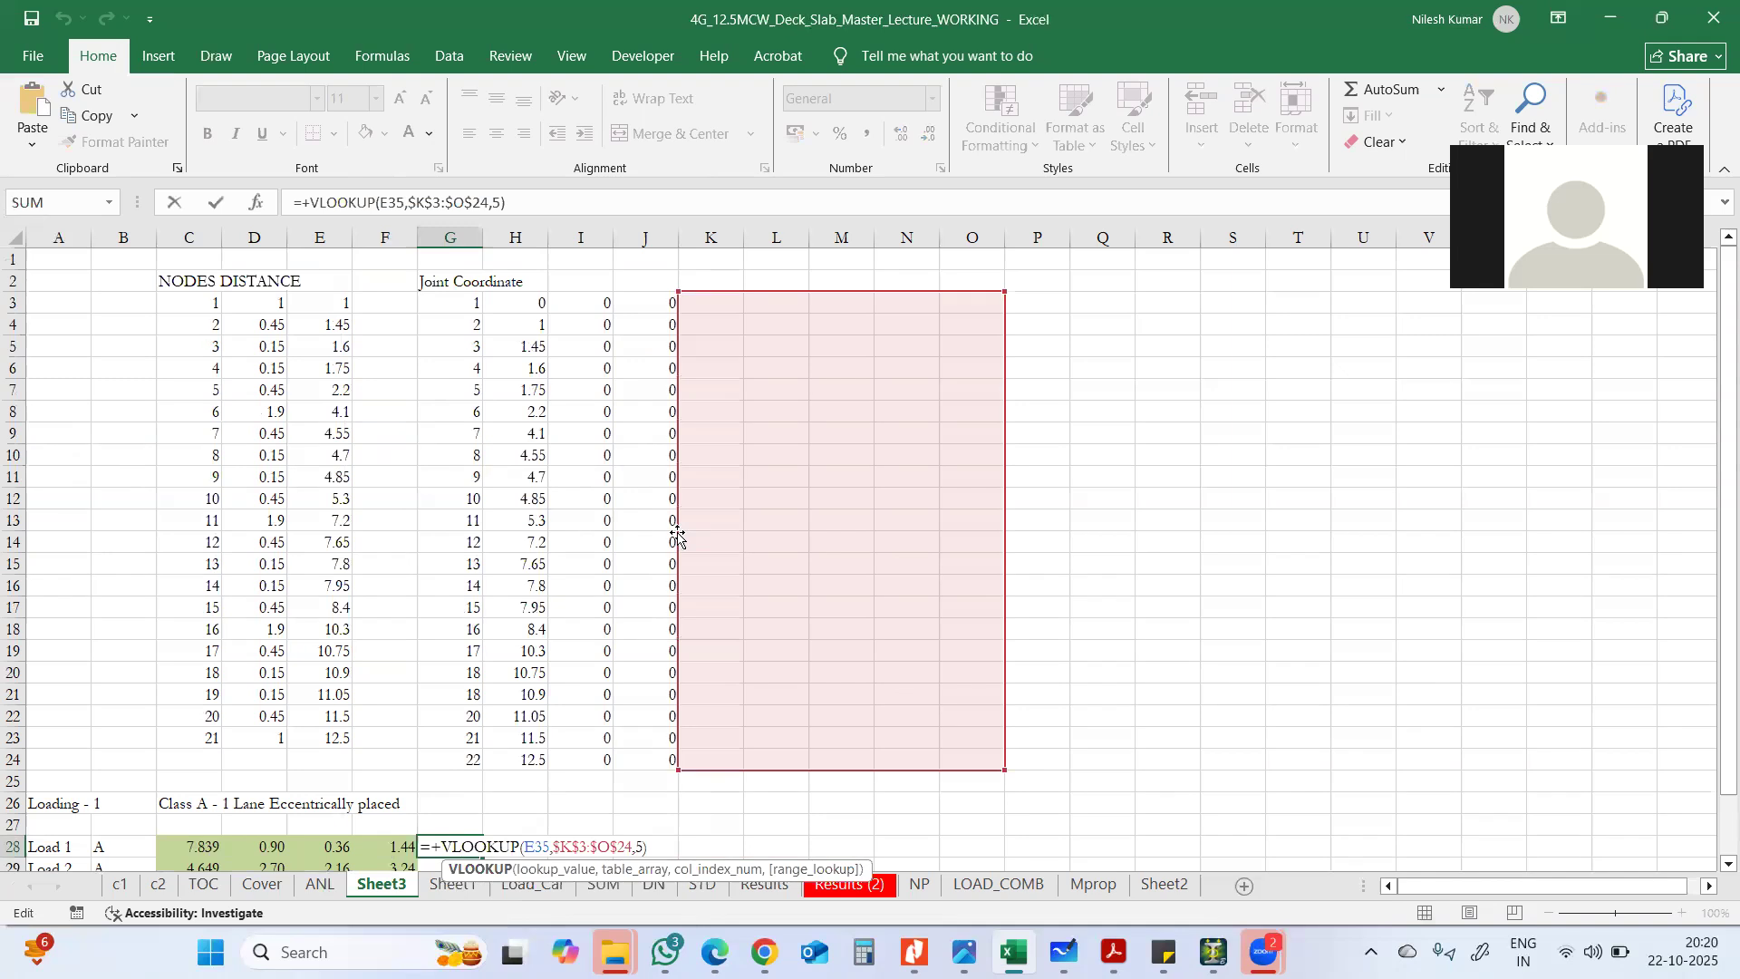
drag(678, 542, 441, 546)
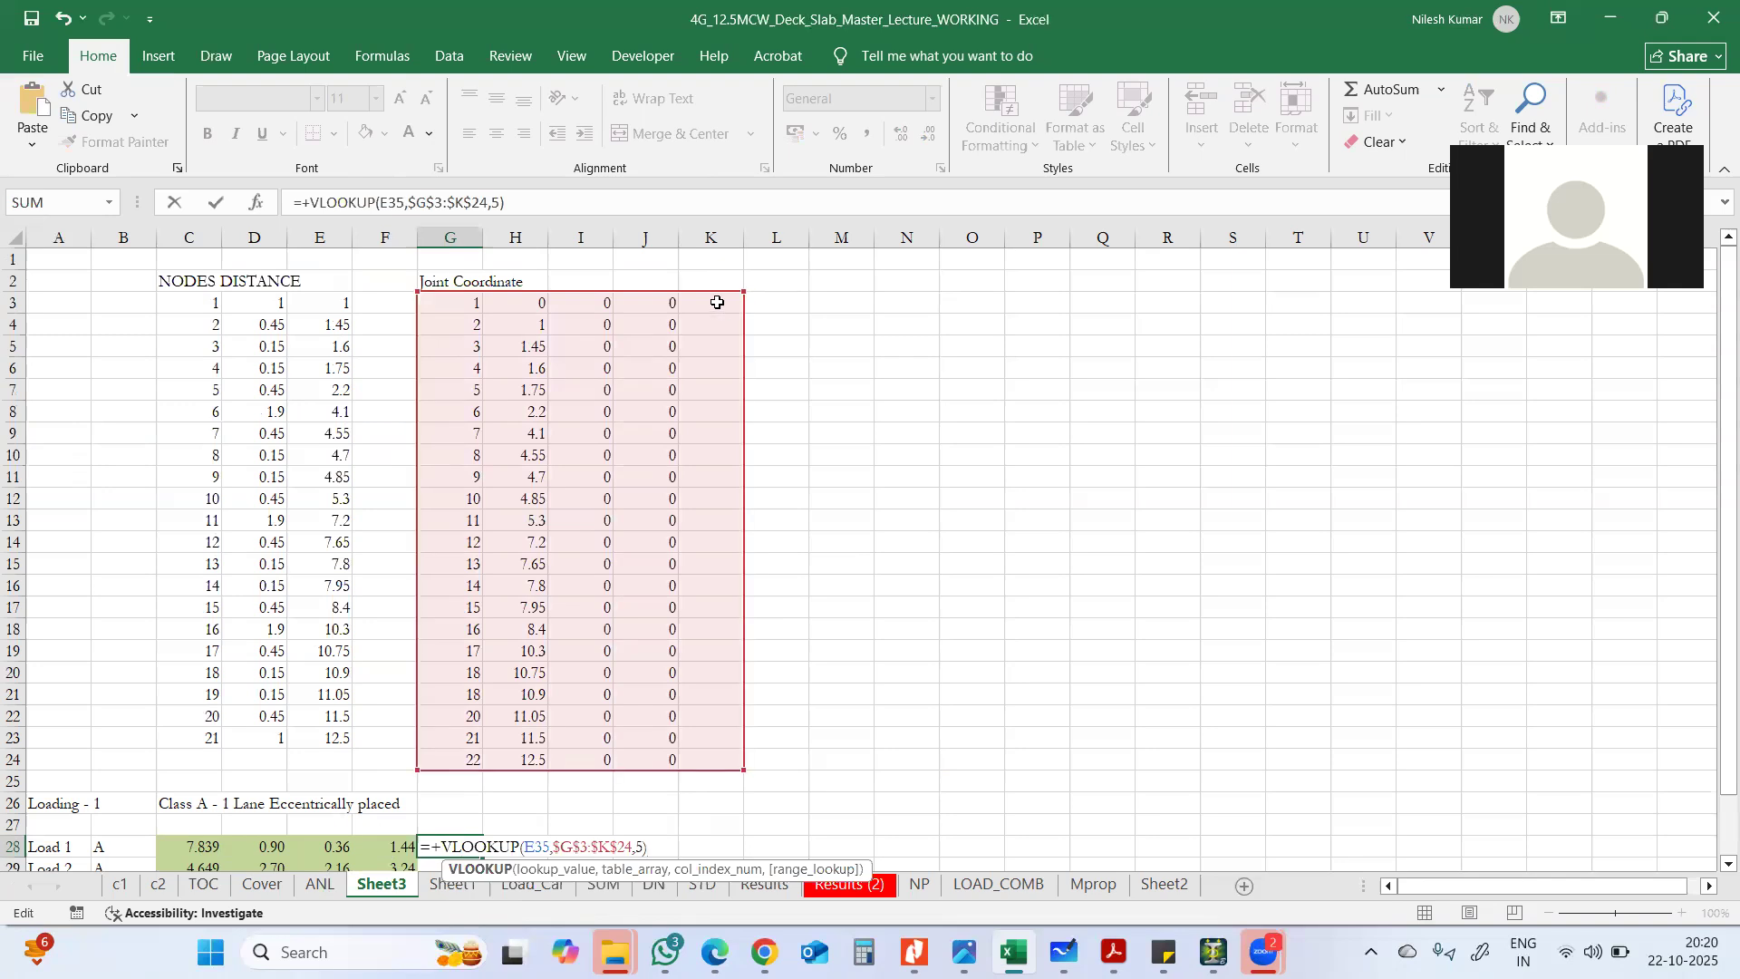
key(Tab)
scroll(734, 499, down, 2)
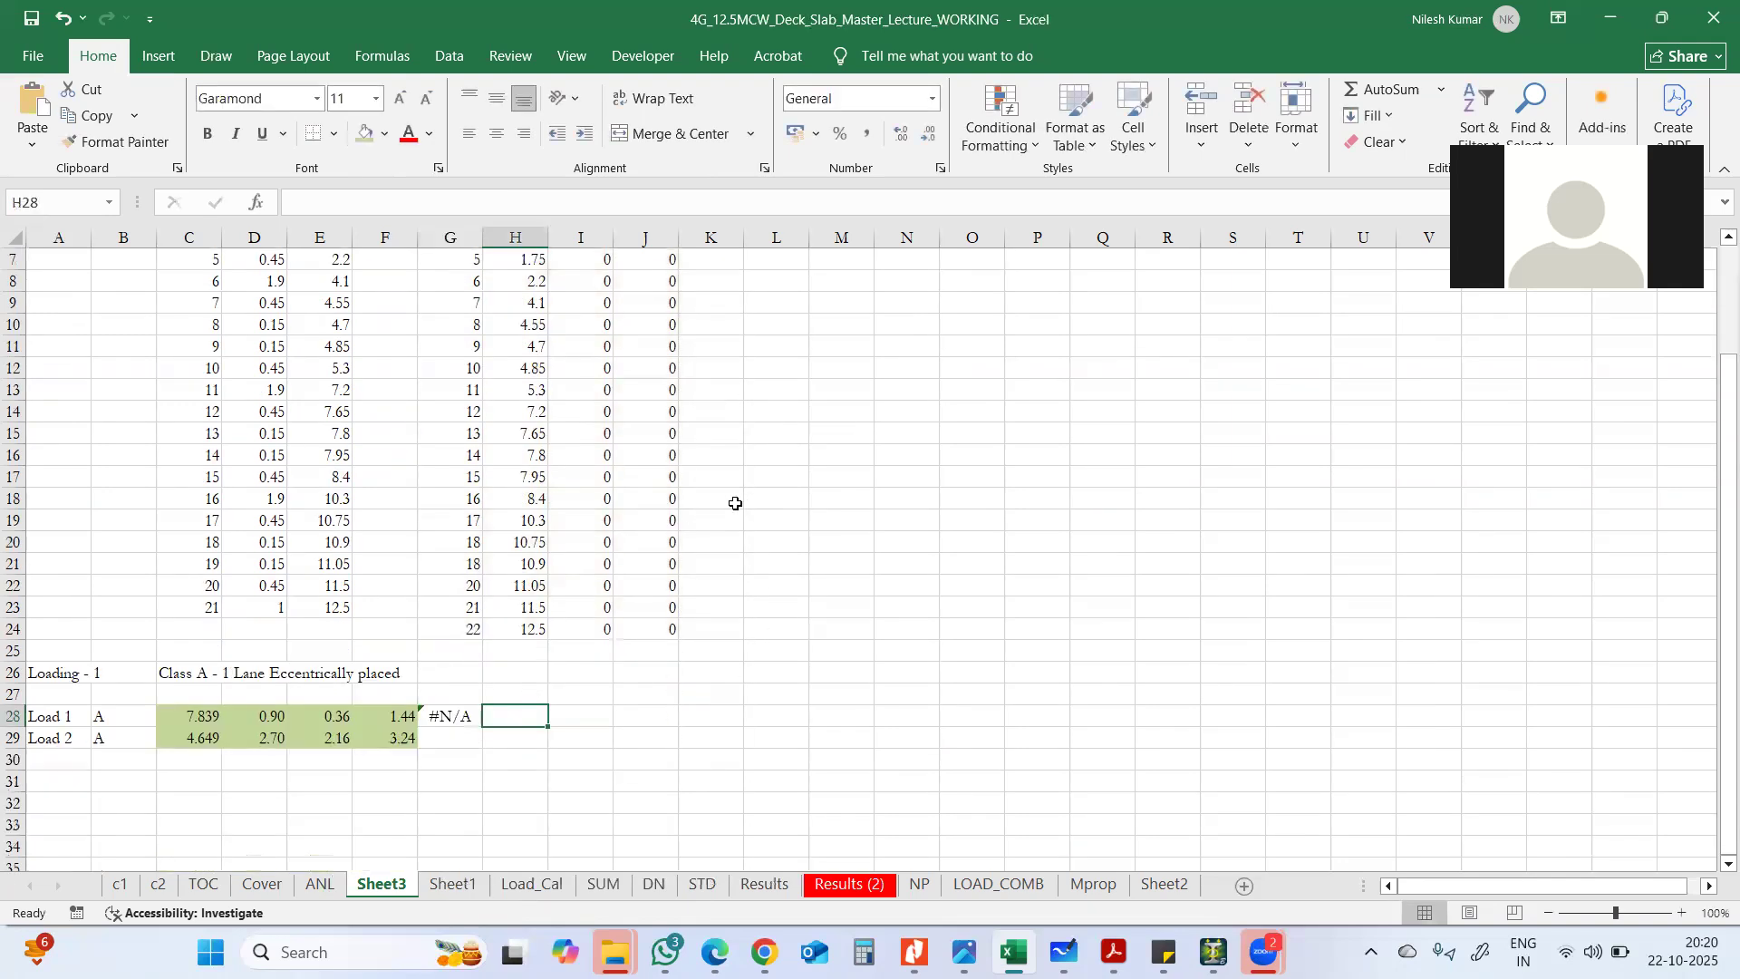
click(461, 713)
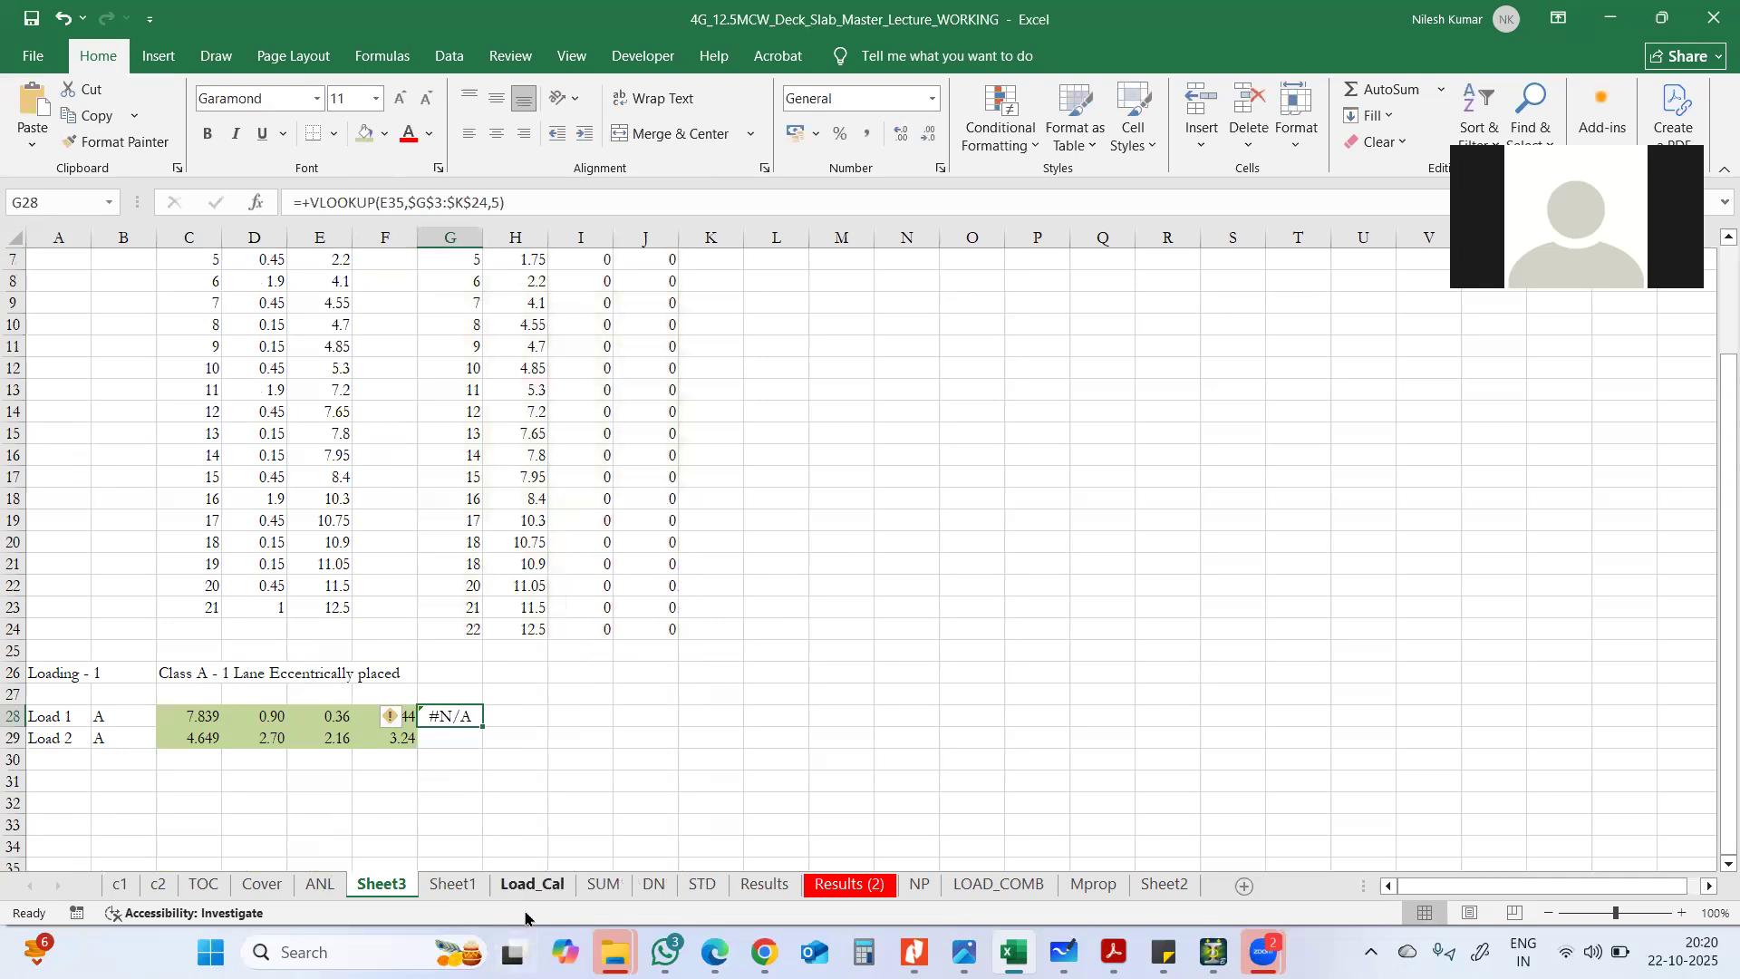
- Copy the node type and number columns N3:O24 from Load_Cal into Sheet3 starting at K3, beside the joint coordinates
click(532, 884)
scroll(809, 552, up, 6)
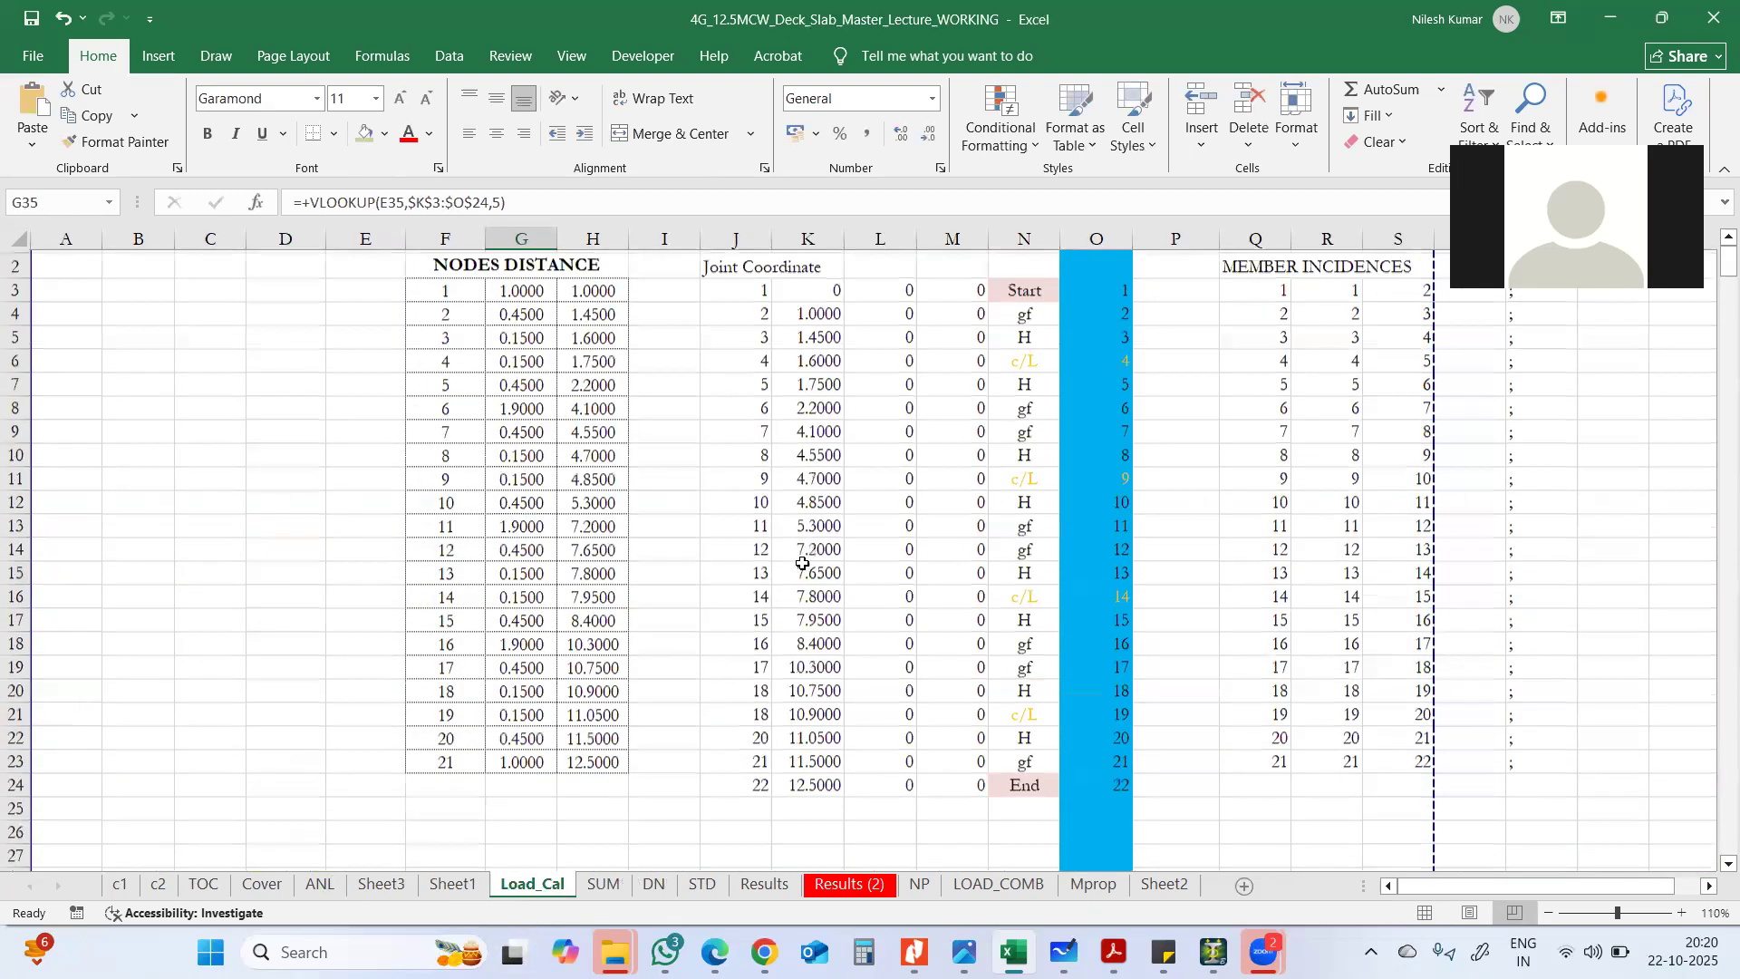
scroll(810, 555, up, 1)
drag(1030, 315, 1099, 802)
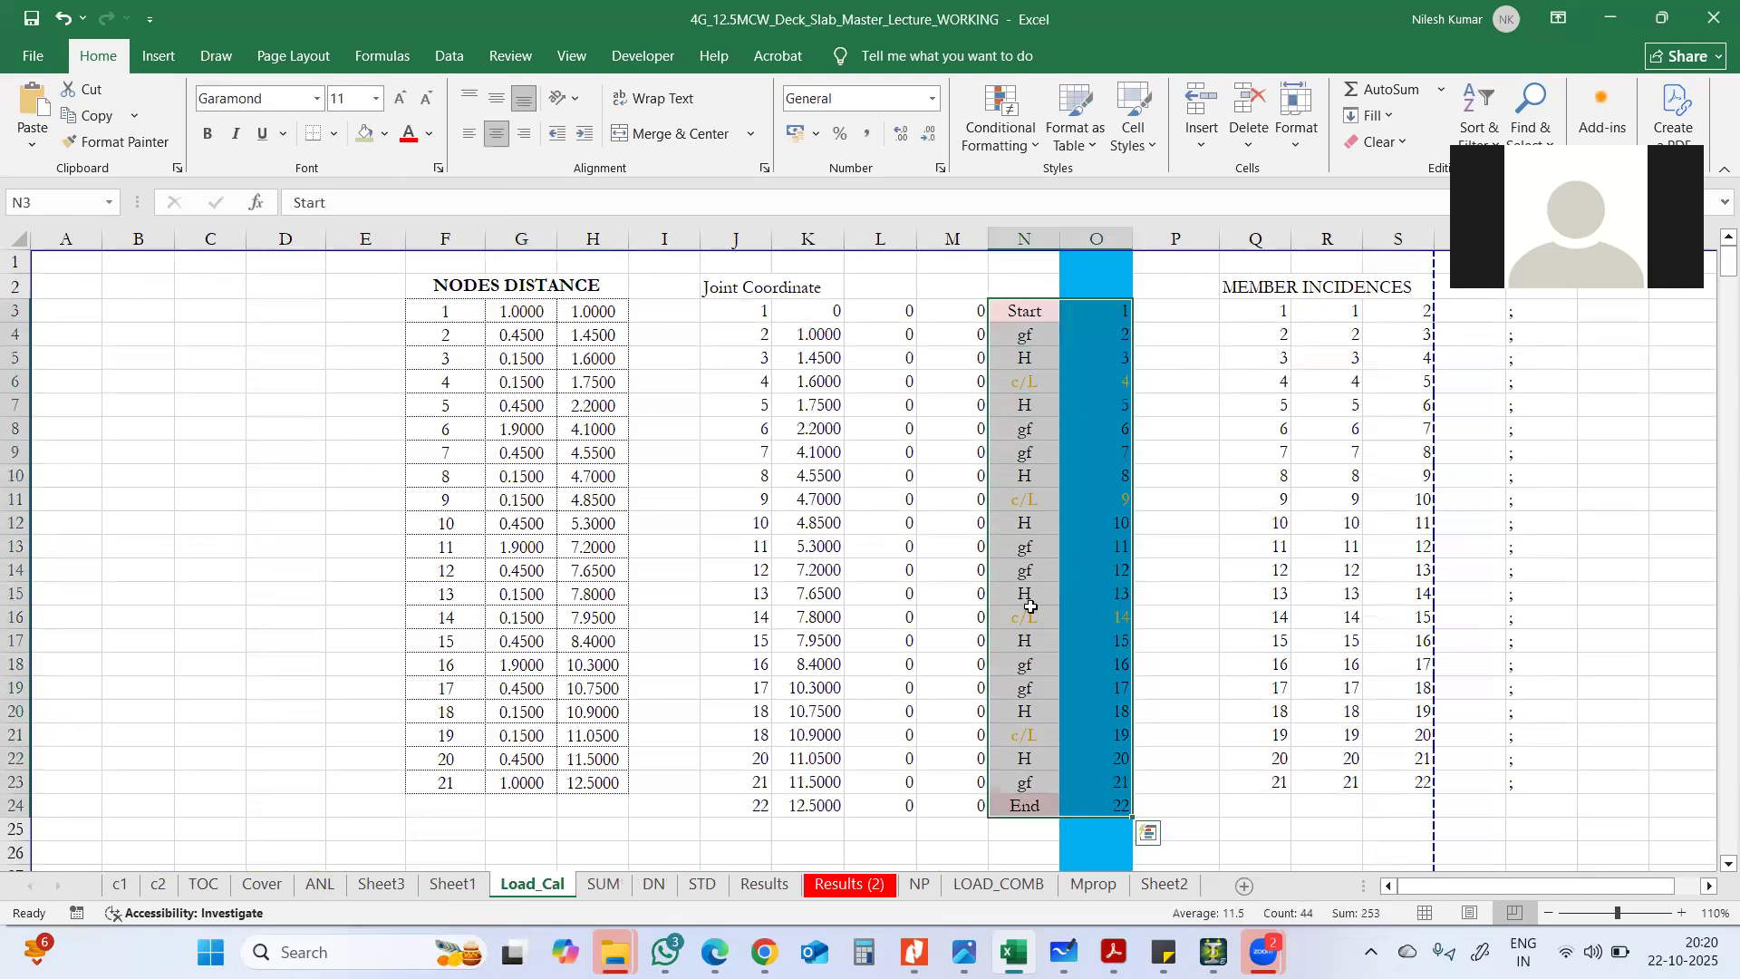
right_click(1056, 428)
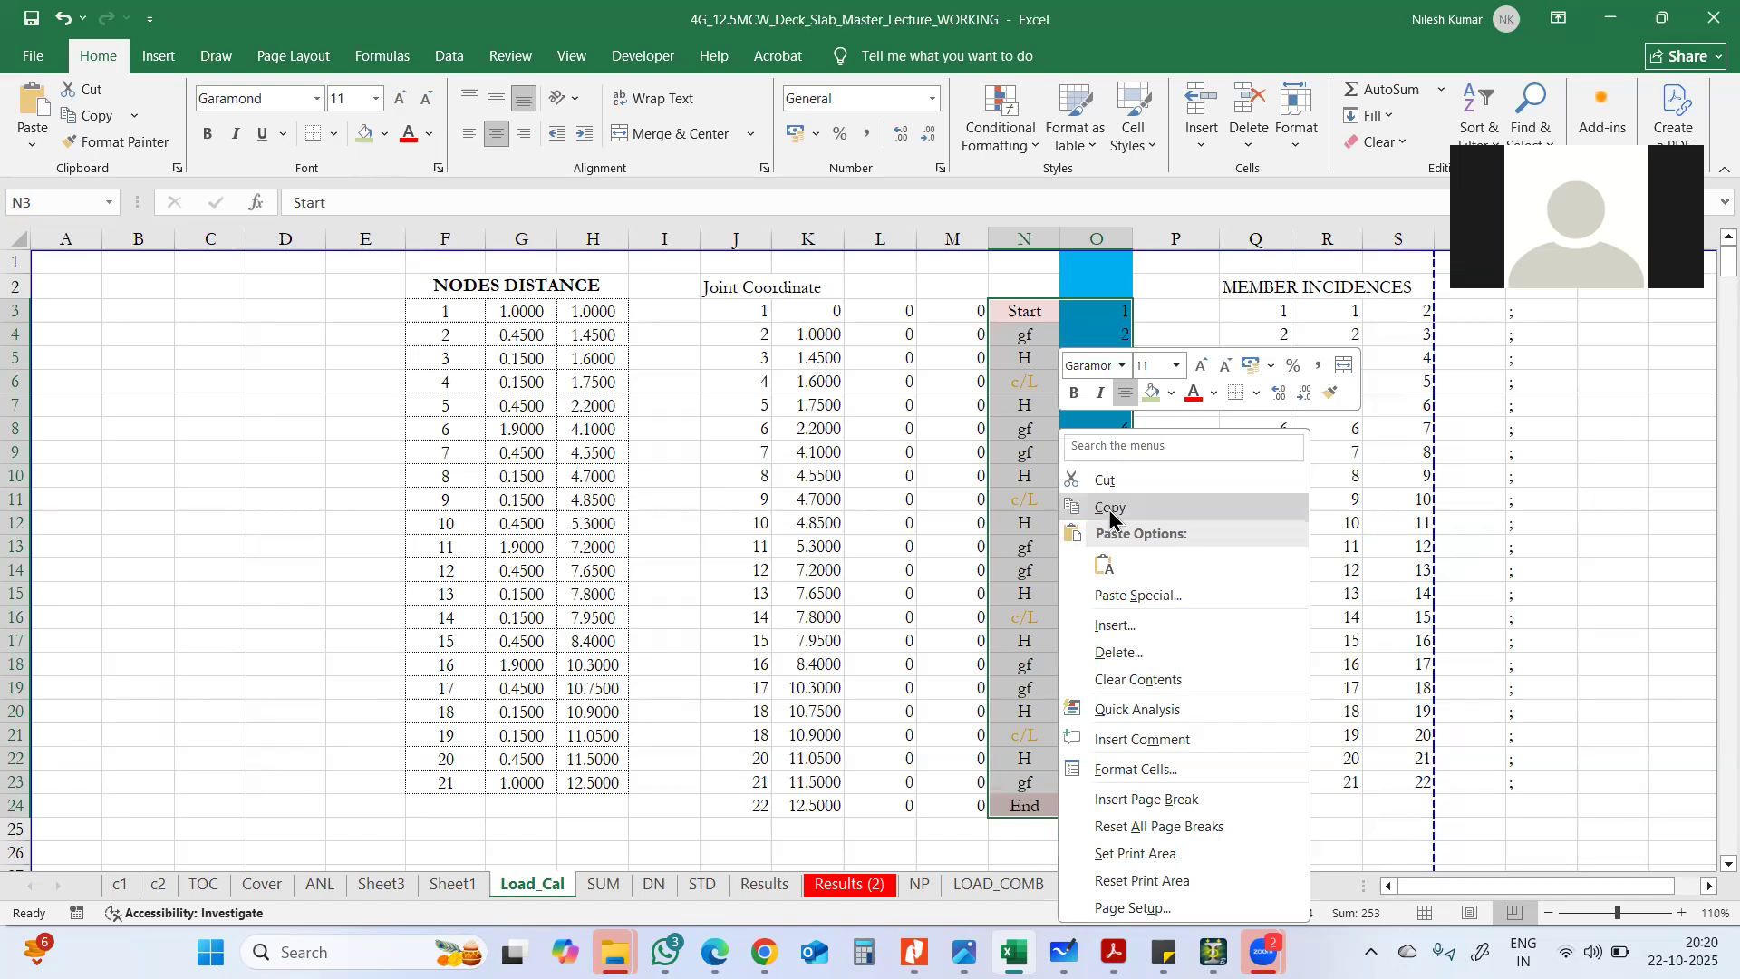
click(1111, 509)
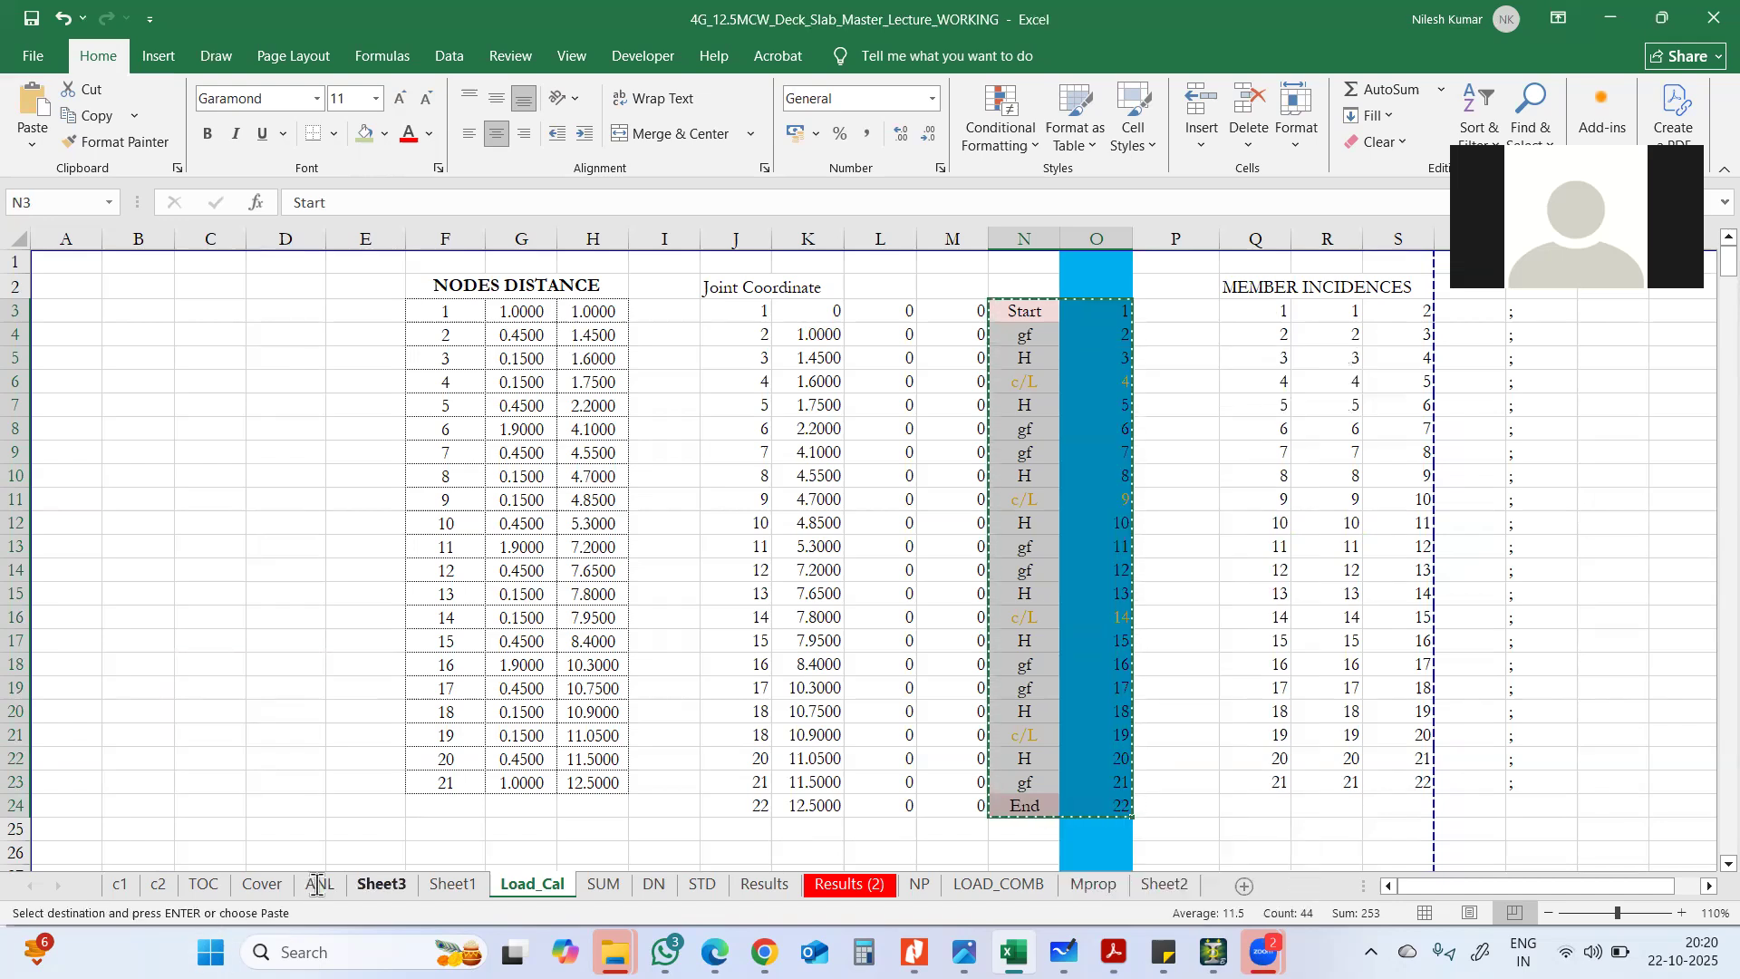
click(381, 884)
scroll(813, 402, up, 2)
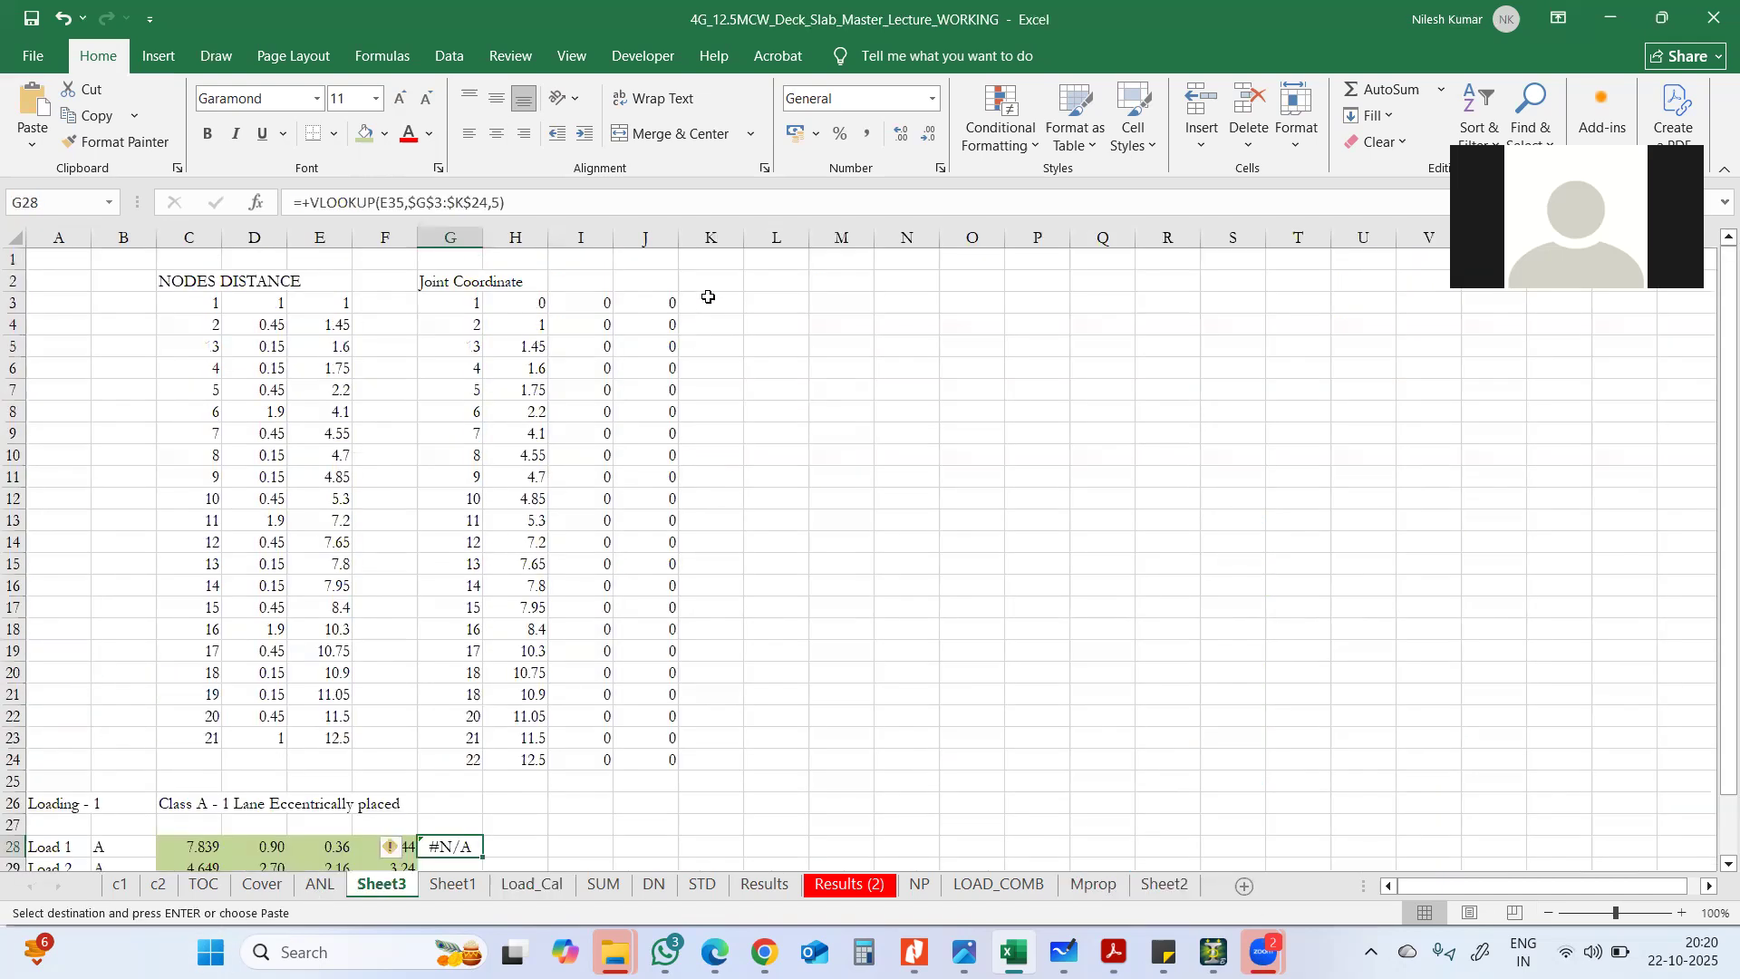
click(709, 300)
right_click(710, 300)
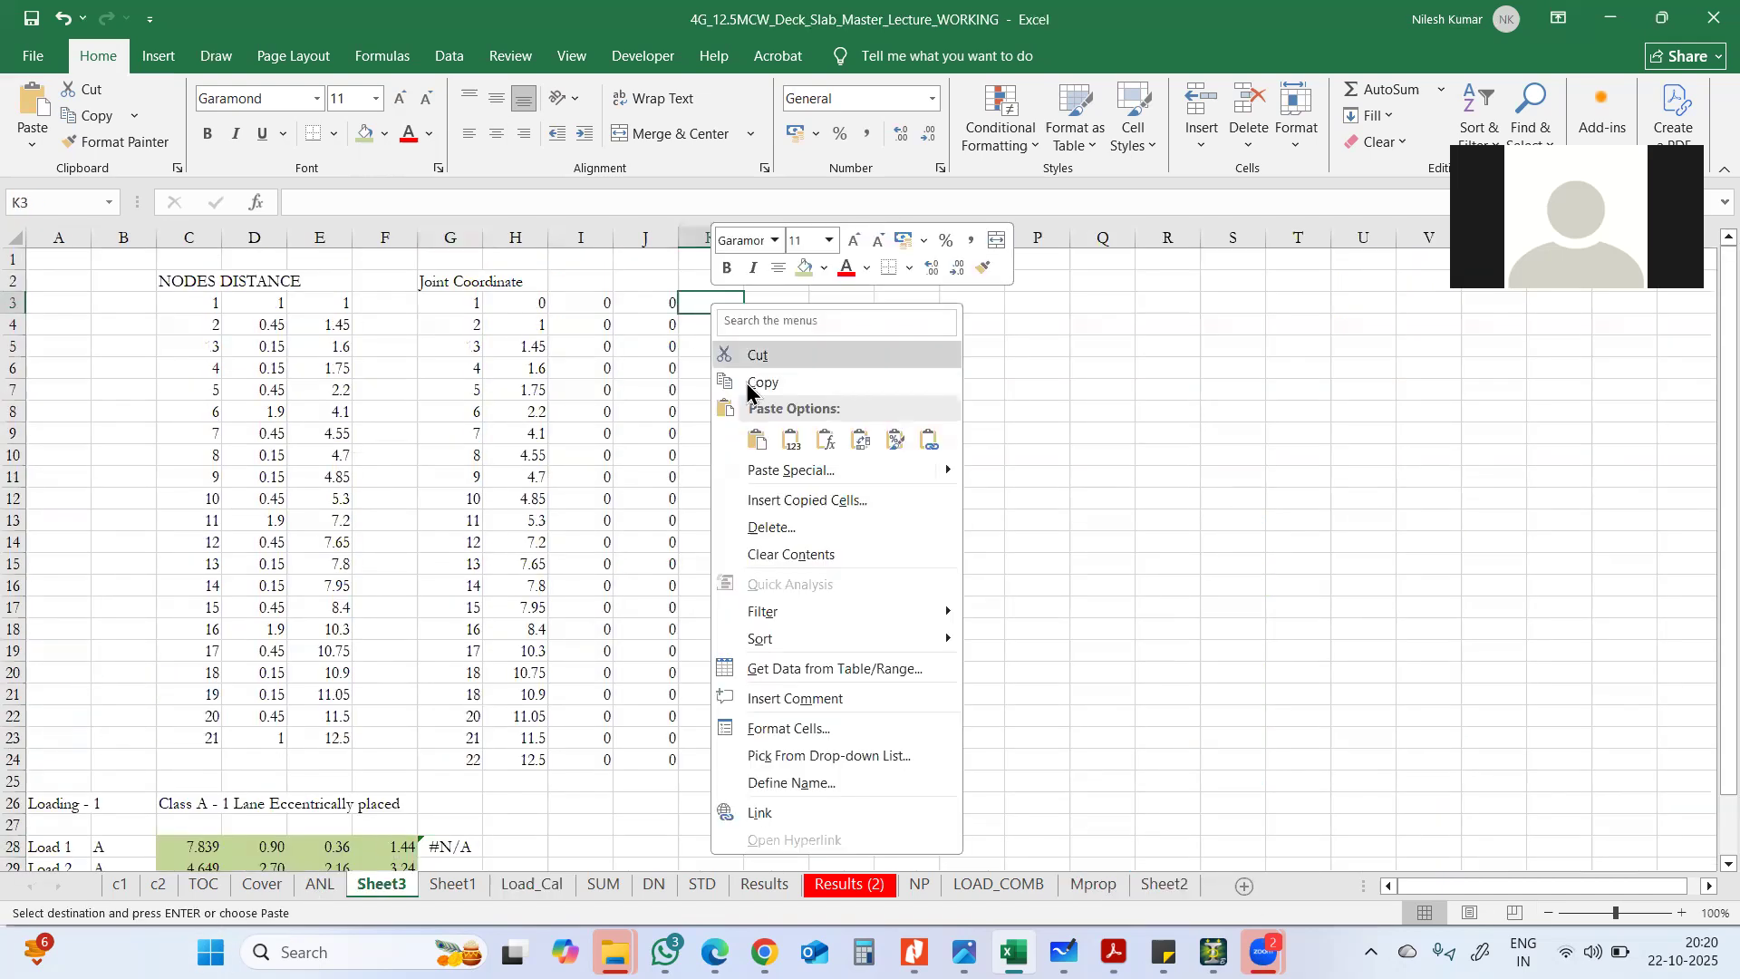
click(757, 442)
- Extend the VLOOKUP table range in Sheet3 cell G28 to $G$3:$L$24
scroll(752, 453, down, 3)
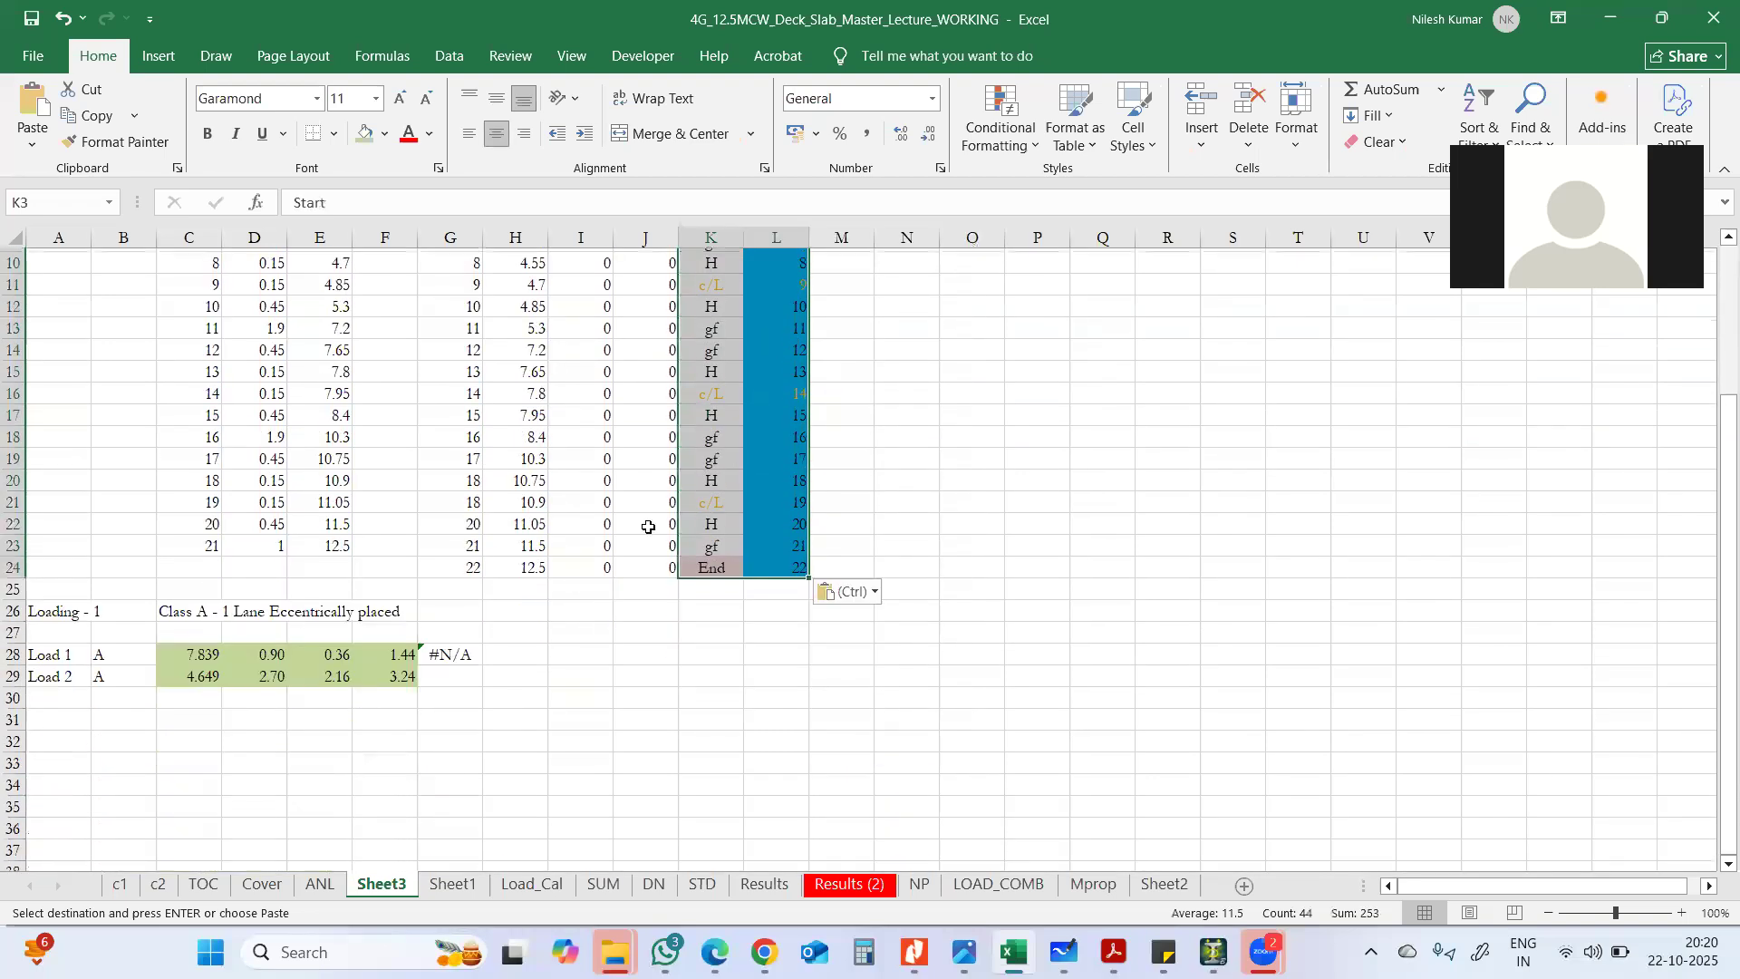
double_click(452, 652)
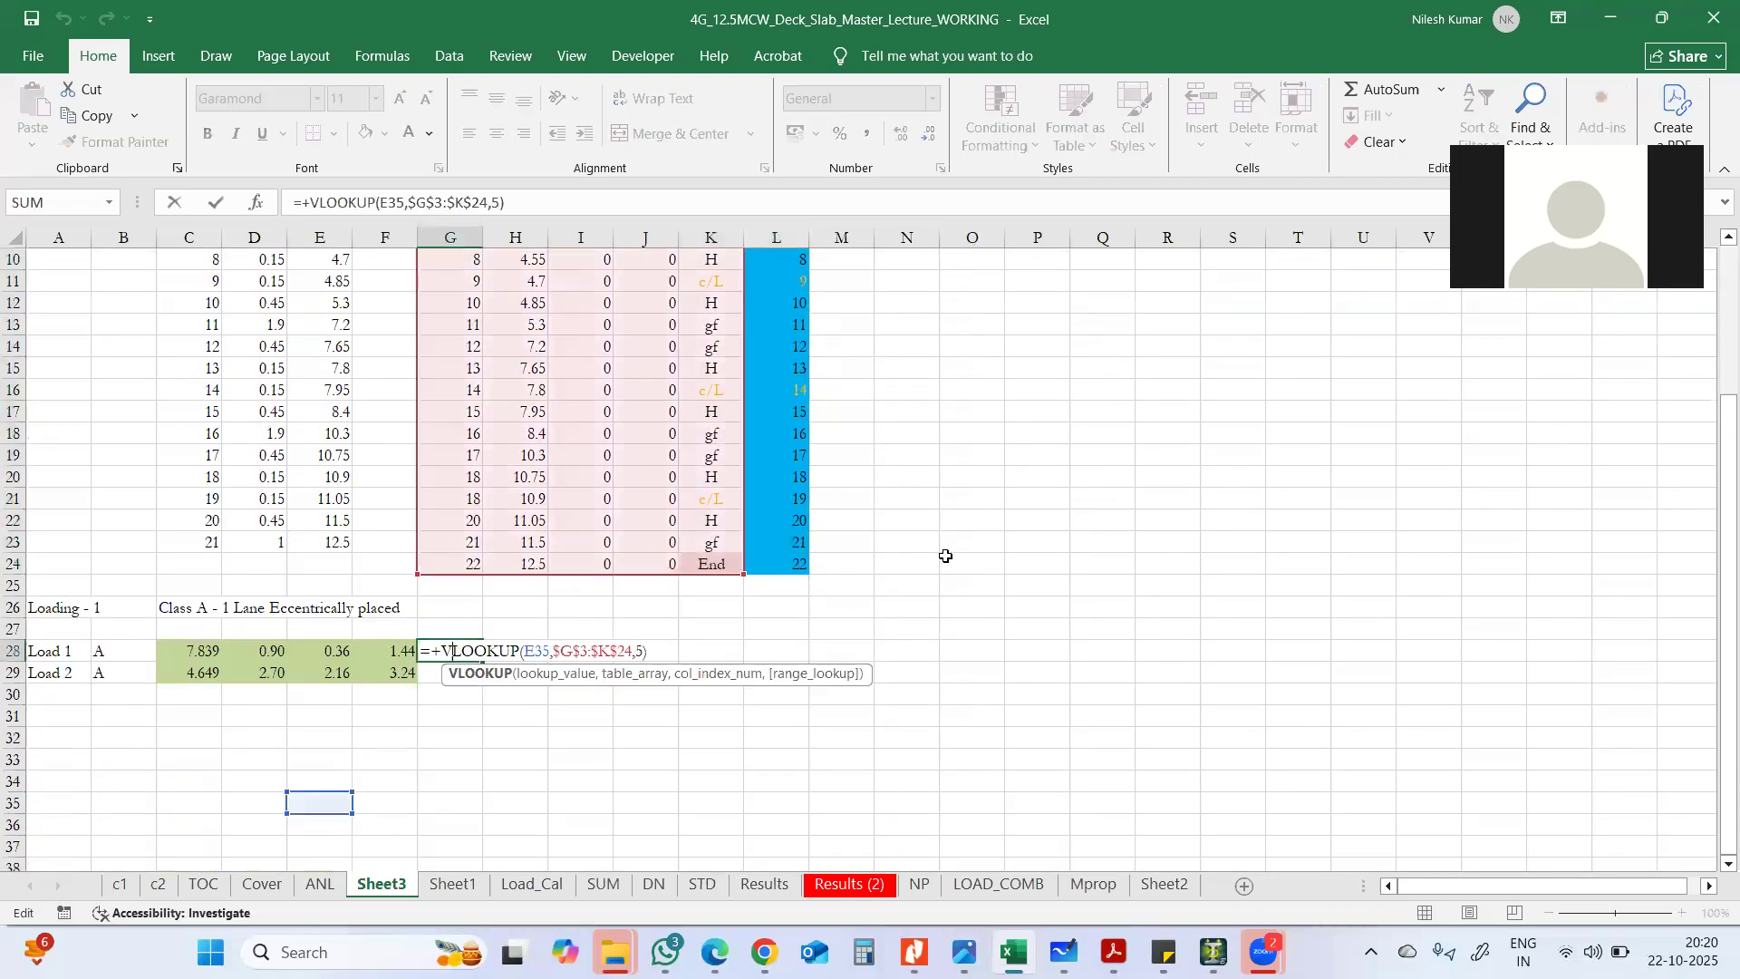
drag(743, 572, 824, 571)
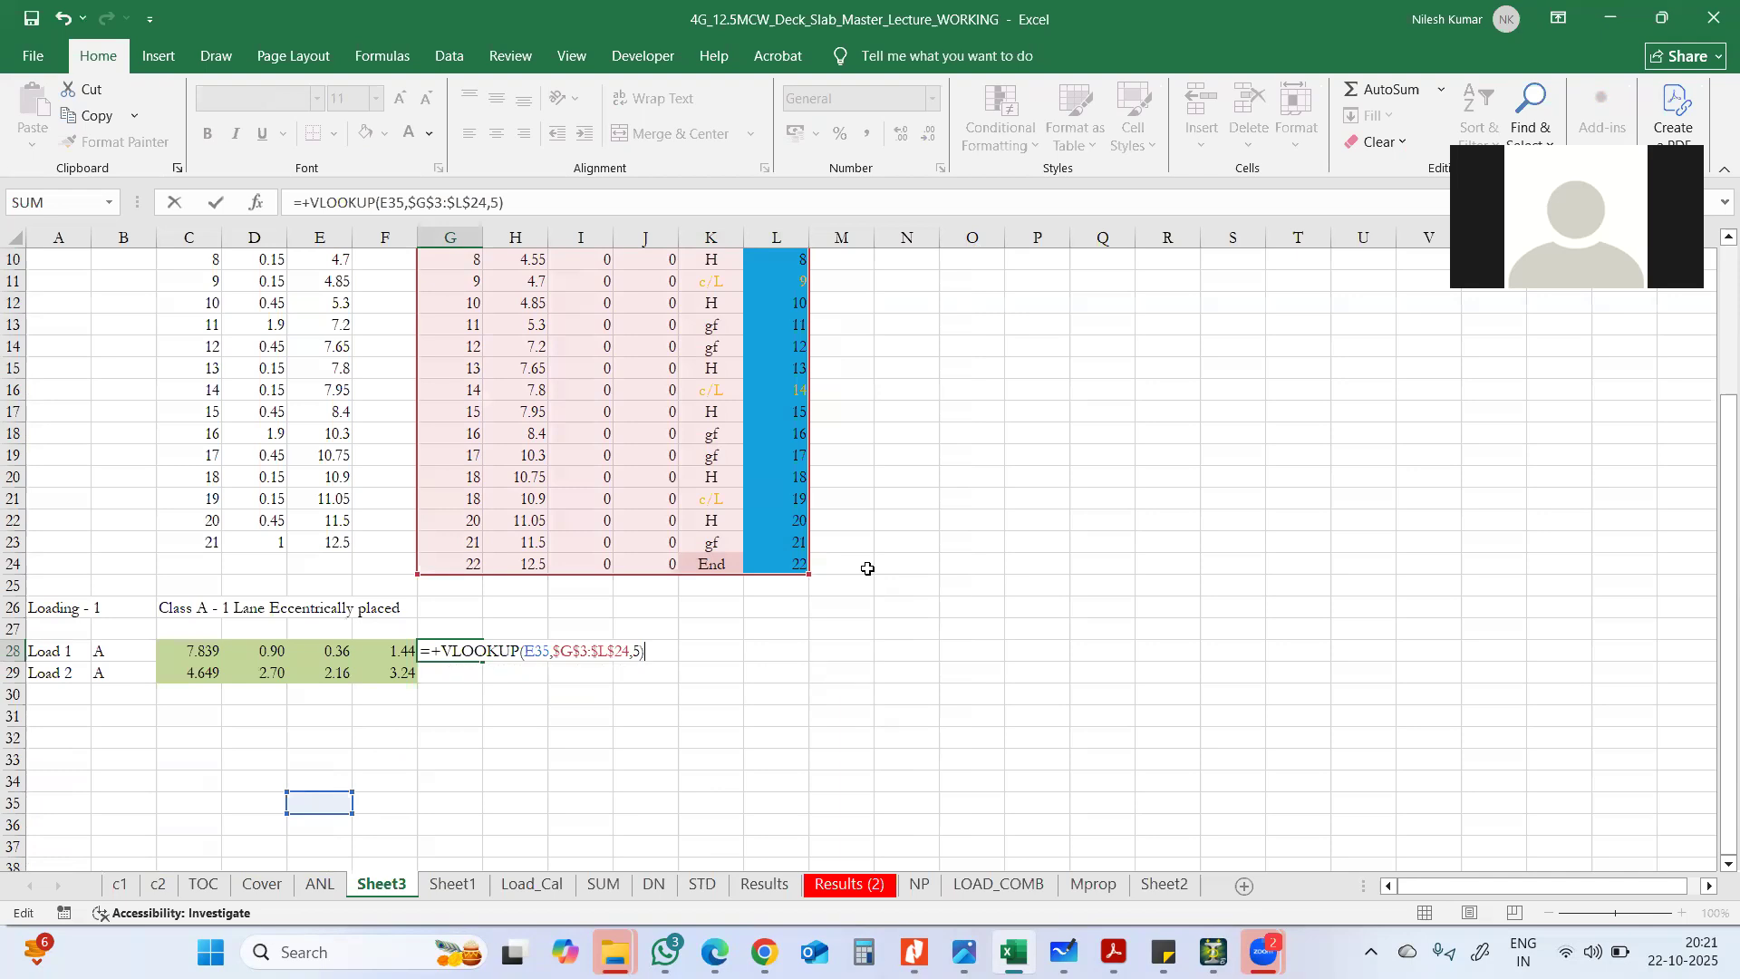
key(Return)
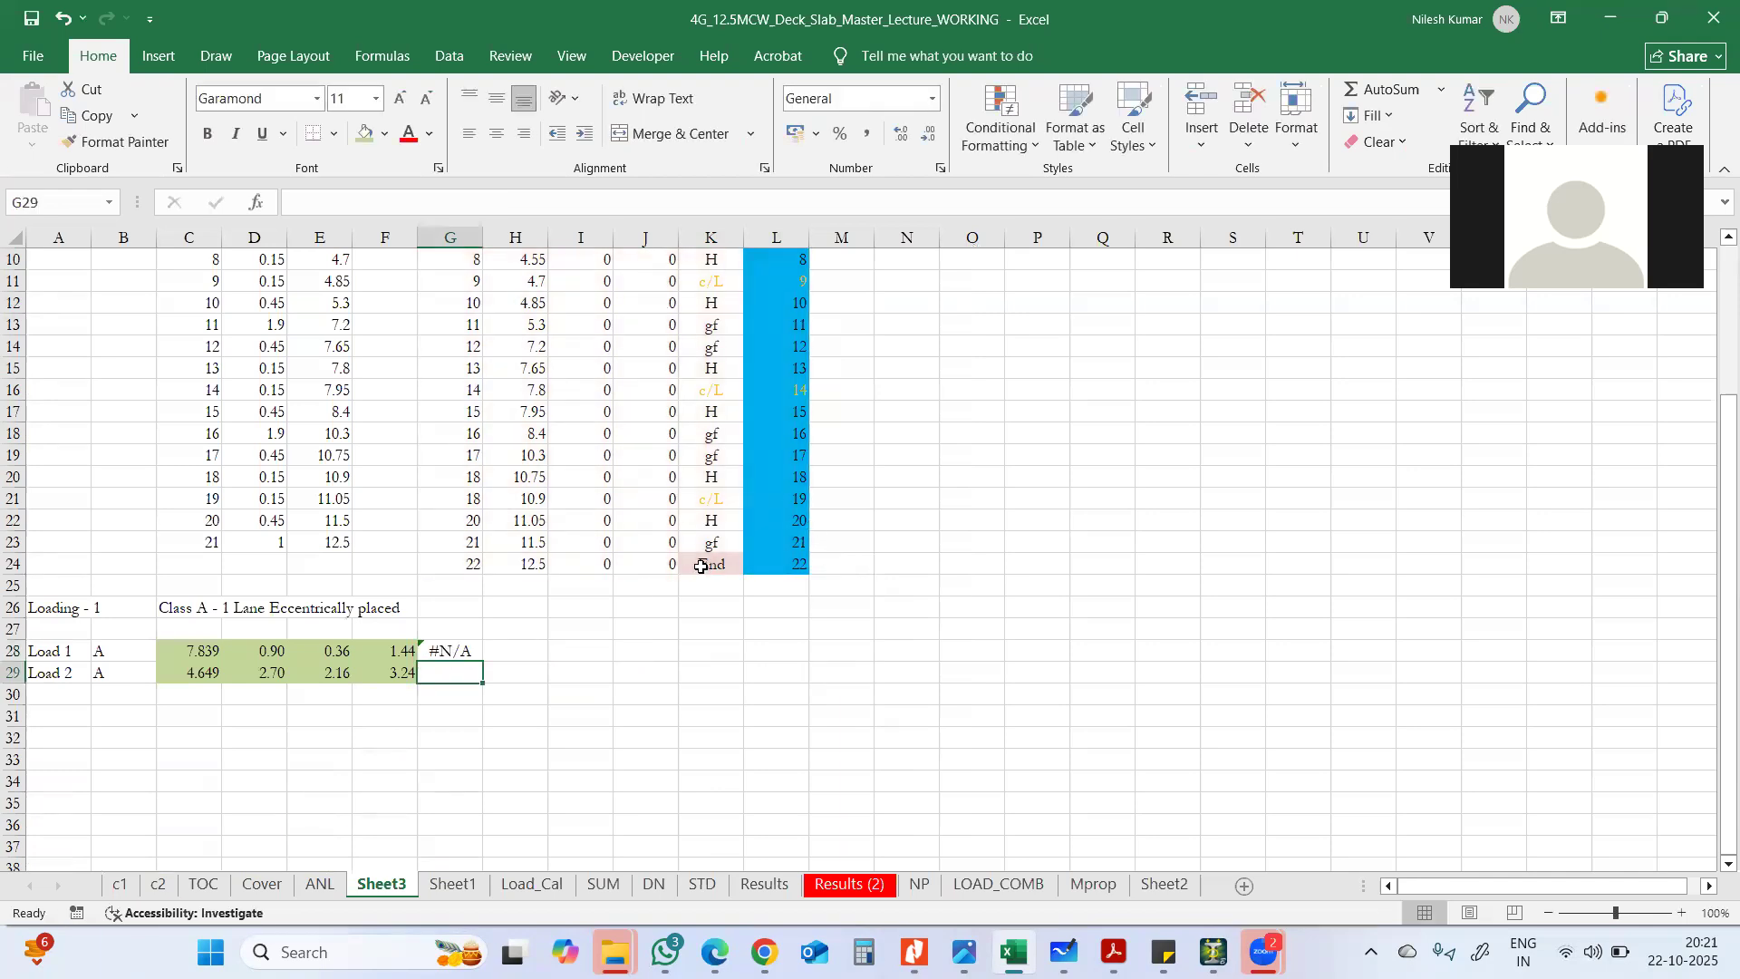
- Check the first row of the joint coordinates and the copied node type and number columns in Sheet3
scroll(643, 589, up, 3)
click(535, 305)
click(573, 302)
key(Right)
key(Right)
key(Right)
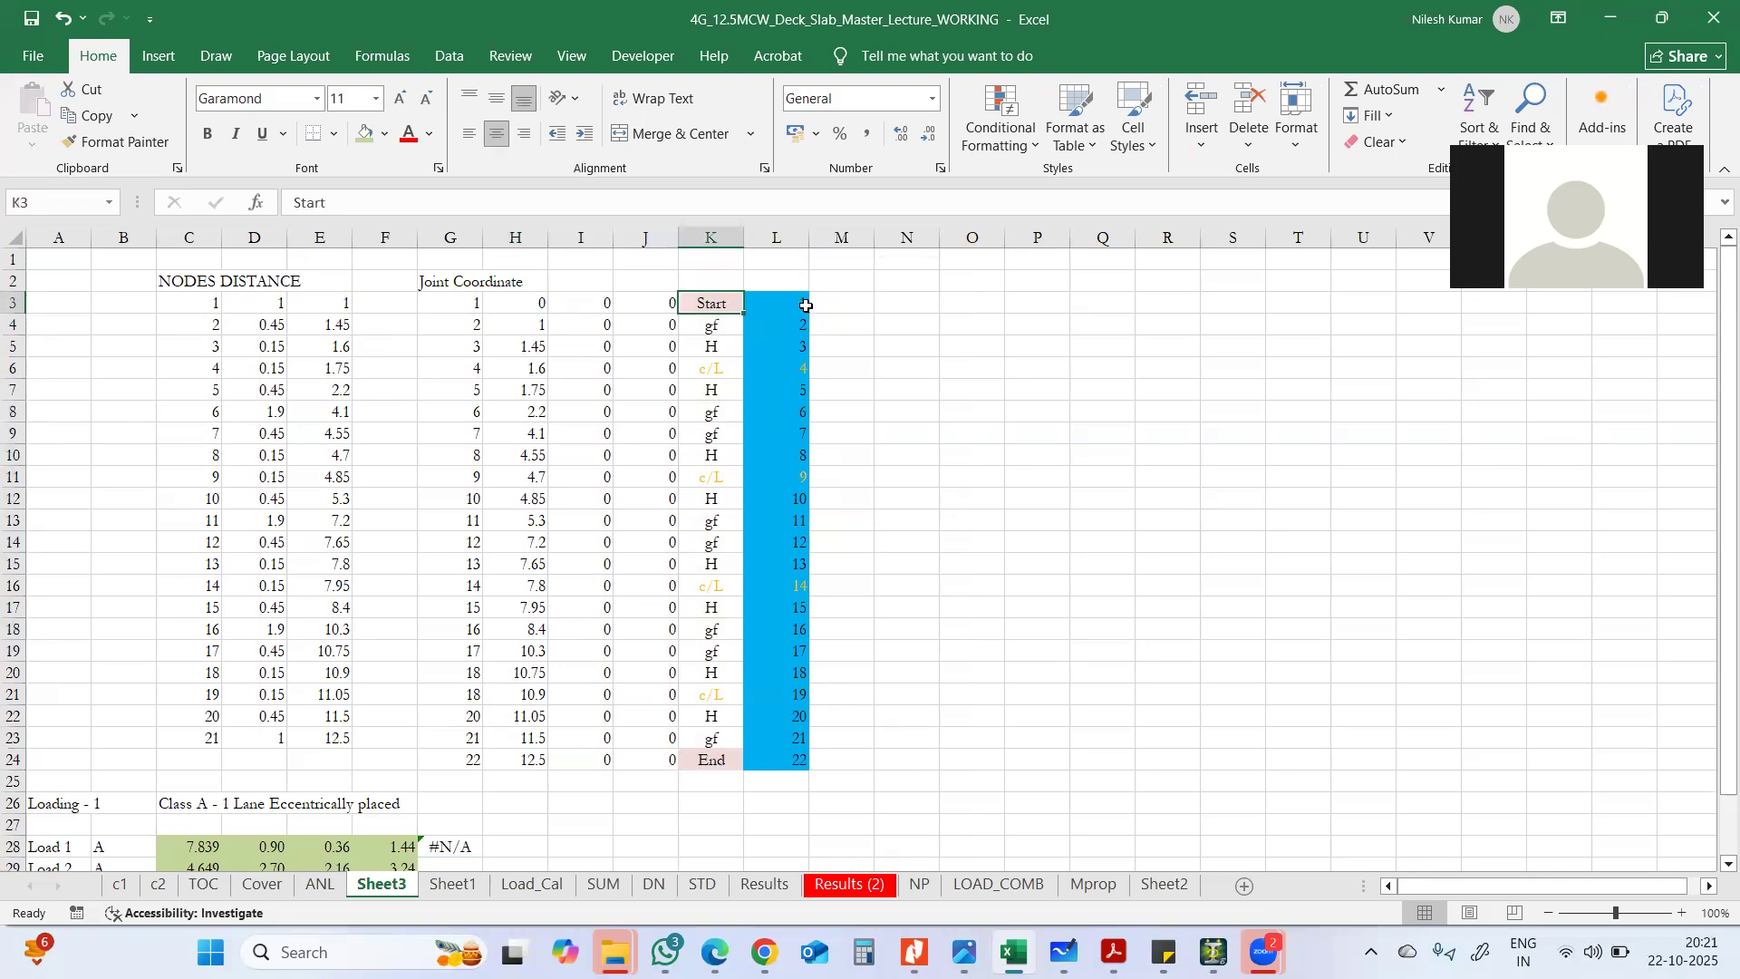
key(alt+Tab)
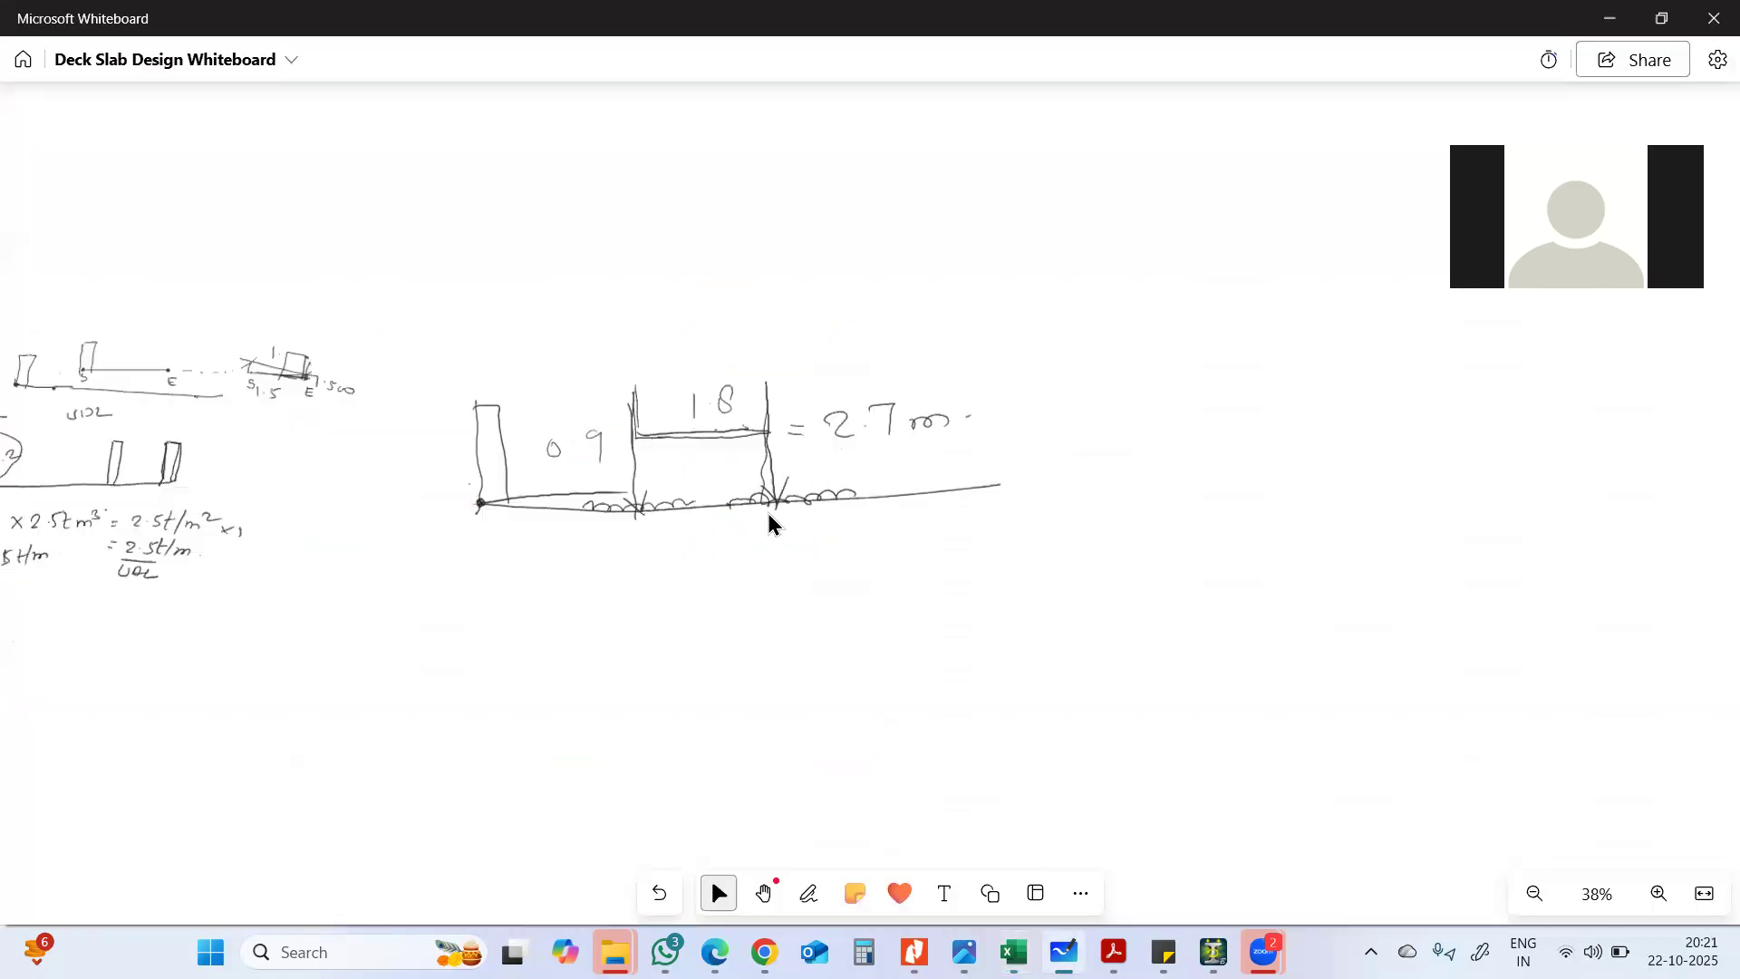
key(alt+Tab)
- Check which lookup value and table range the VLOOKUP formula in Load_Cal cell G35 uses
key(ctrl+Page_Down)
key(ctrl+Page_Down)
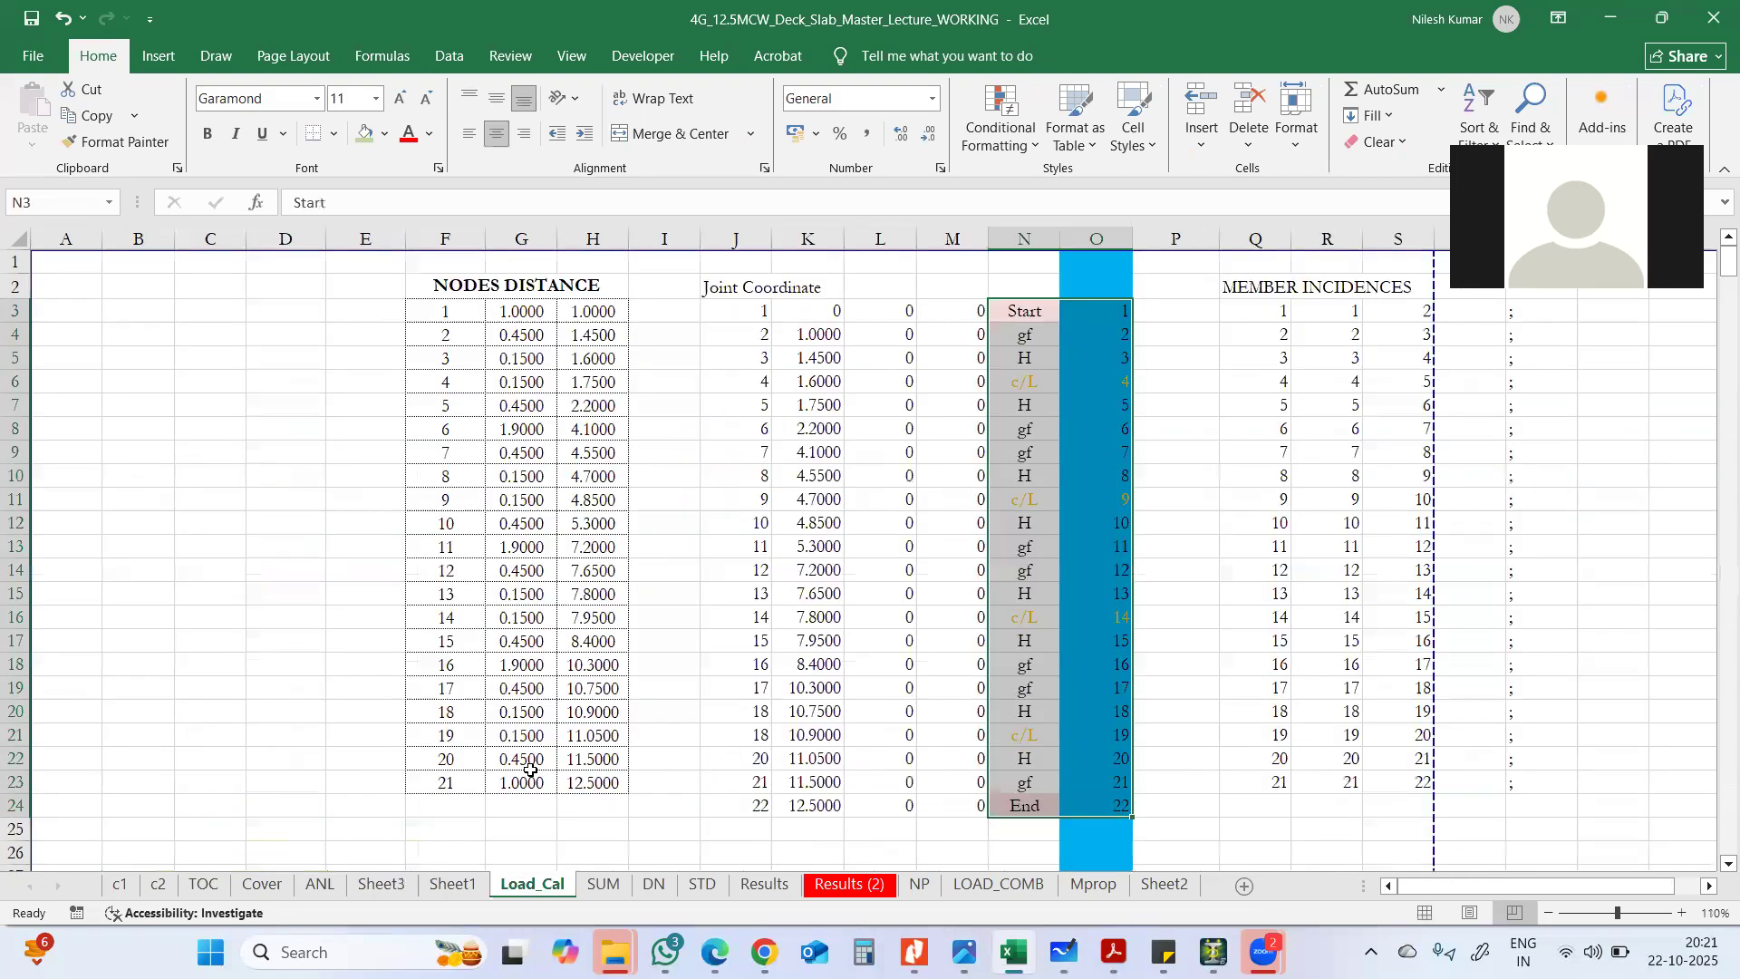
scroll(699, 649, down, 3)
scroll(701, 653, down, 2)
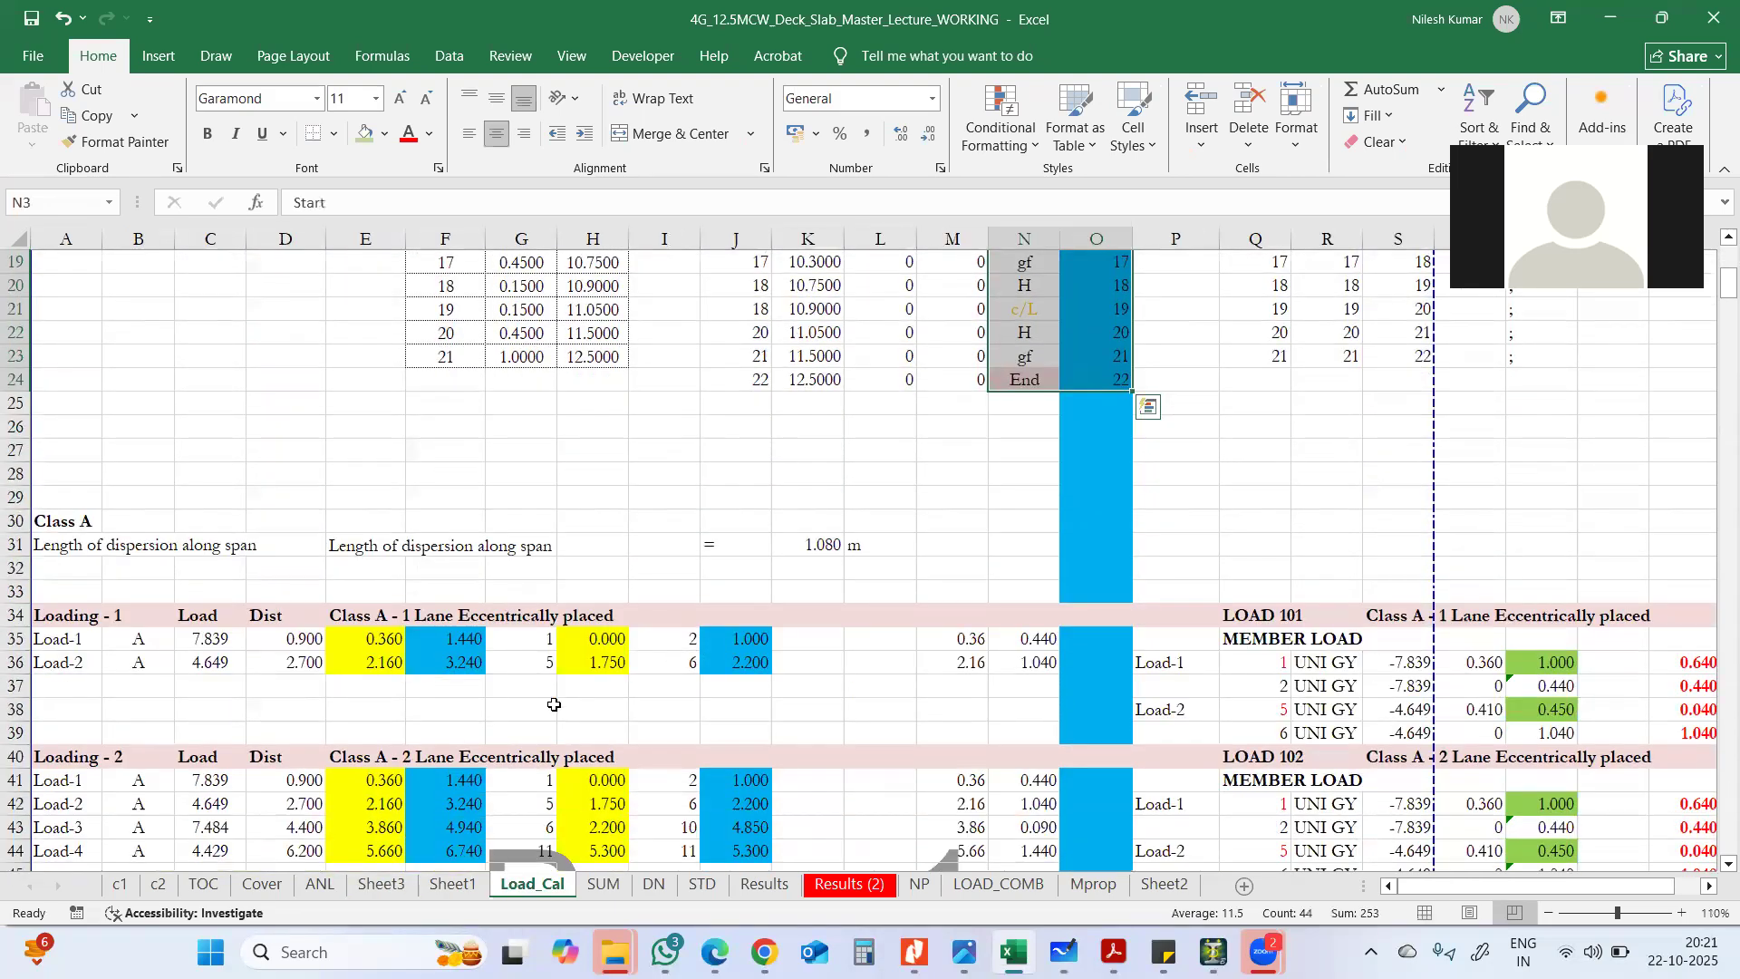
click(517, 642)
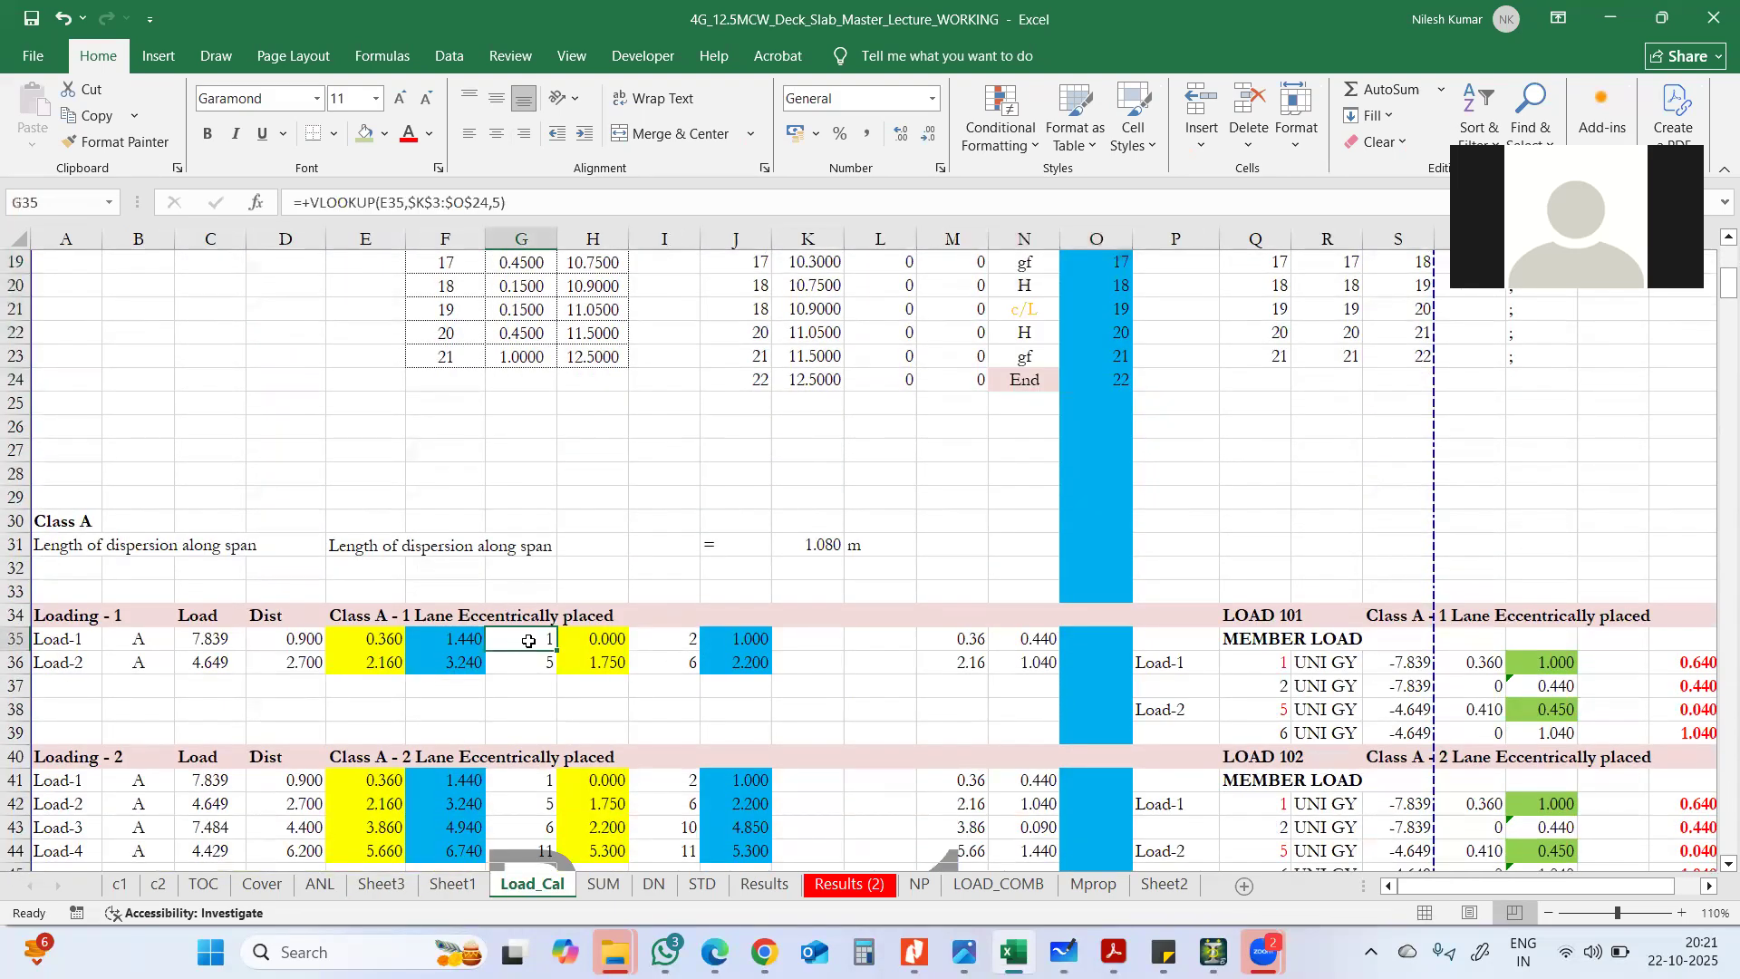
double_click(529, 640)
scroll(872, 542, up, 1)
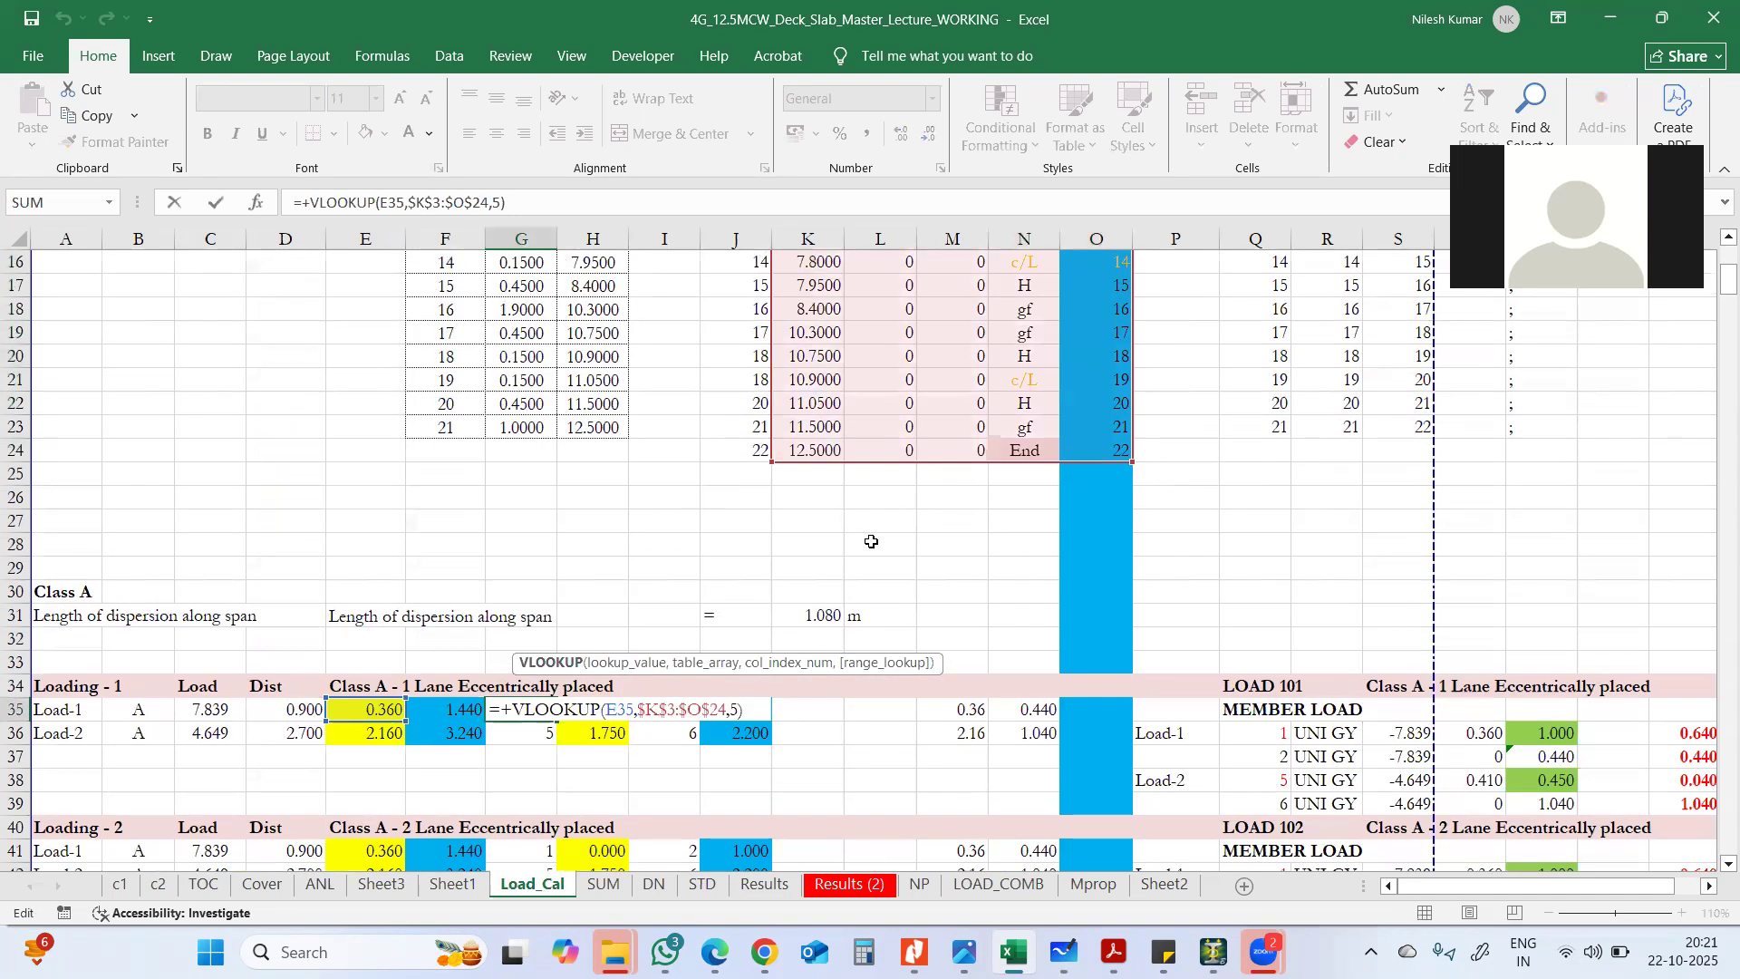
key(Escape)
key(Right)
key(alt)
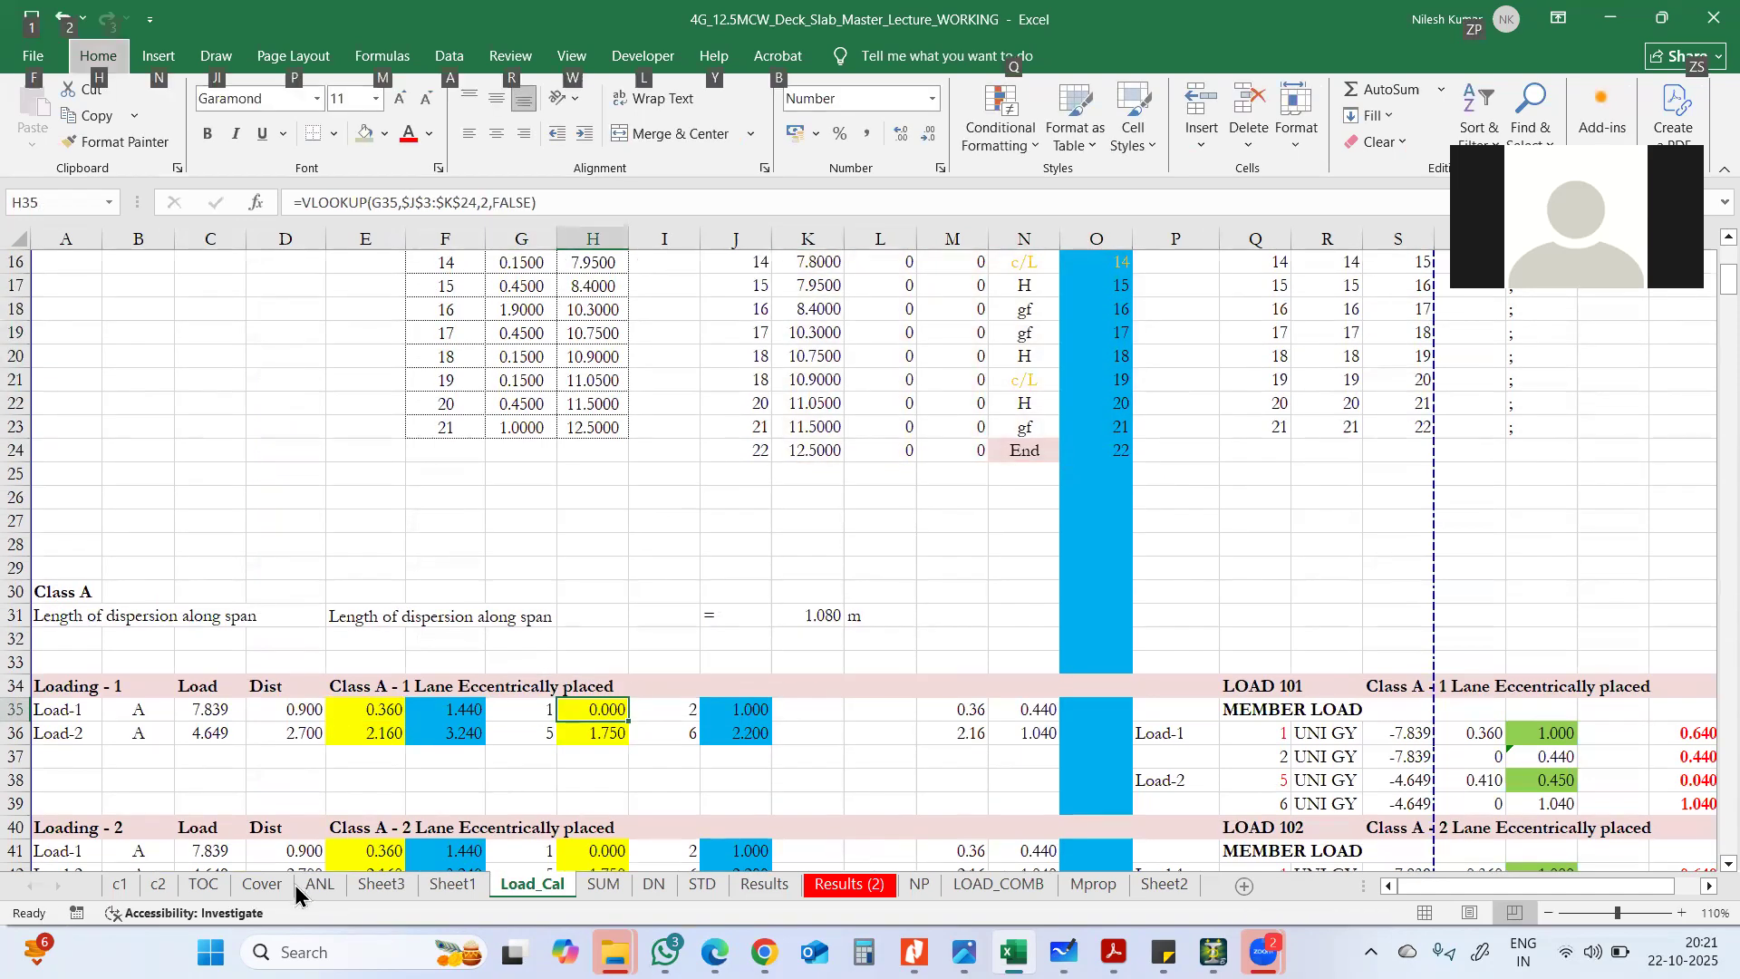
- Change the VLOOKUP table range in Sheet3 cell G28 to $H$3:$L$24, beginning at the coordinate column
click(381, 884)
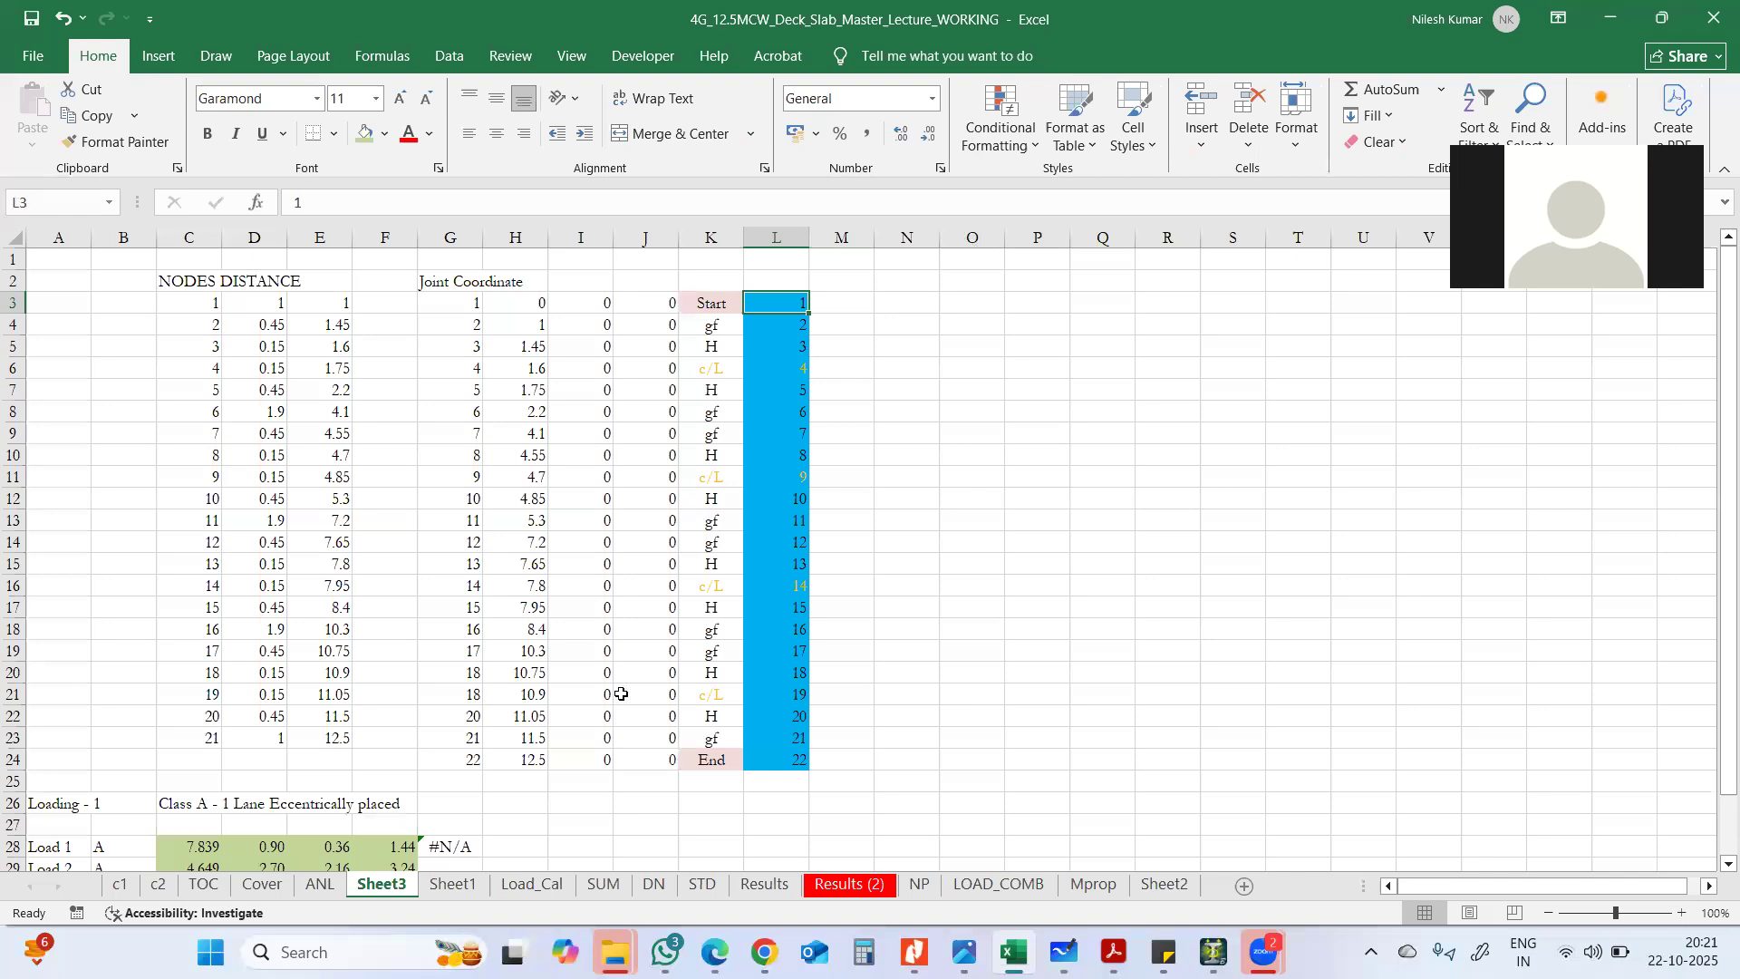
scroll(580, 689, down, 2)
double_click(466, 713)
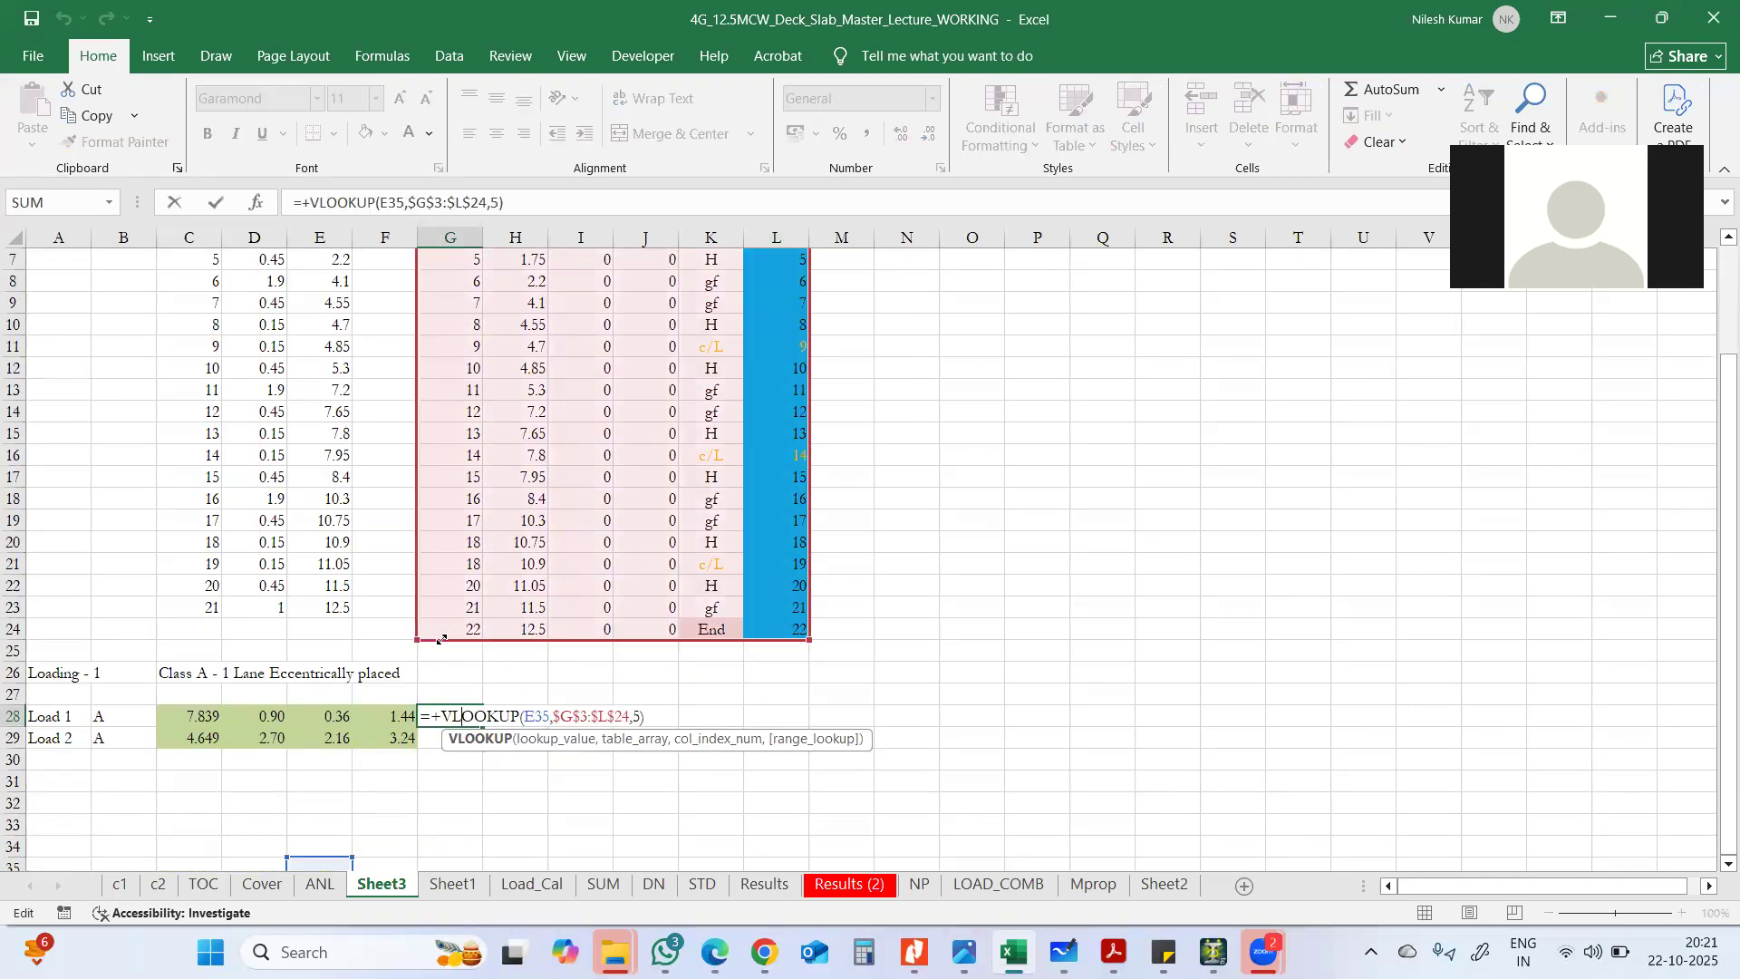
drag(419, 640, 483, 640)
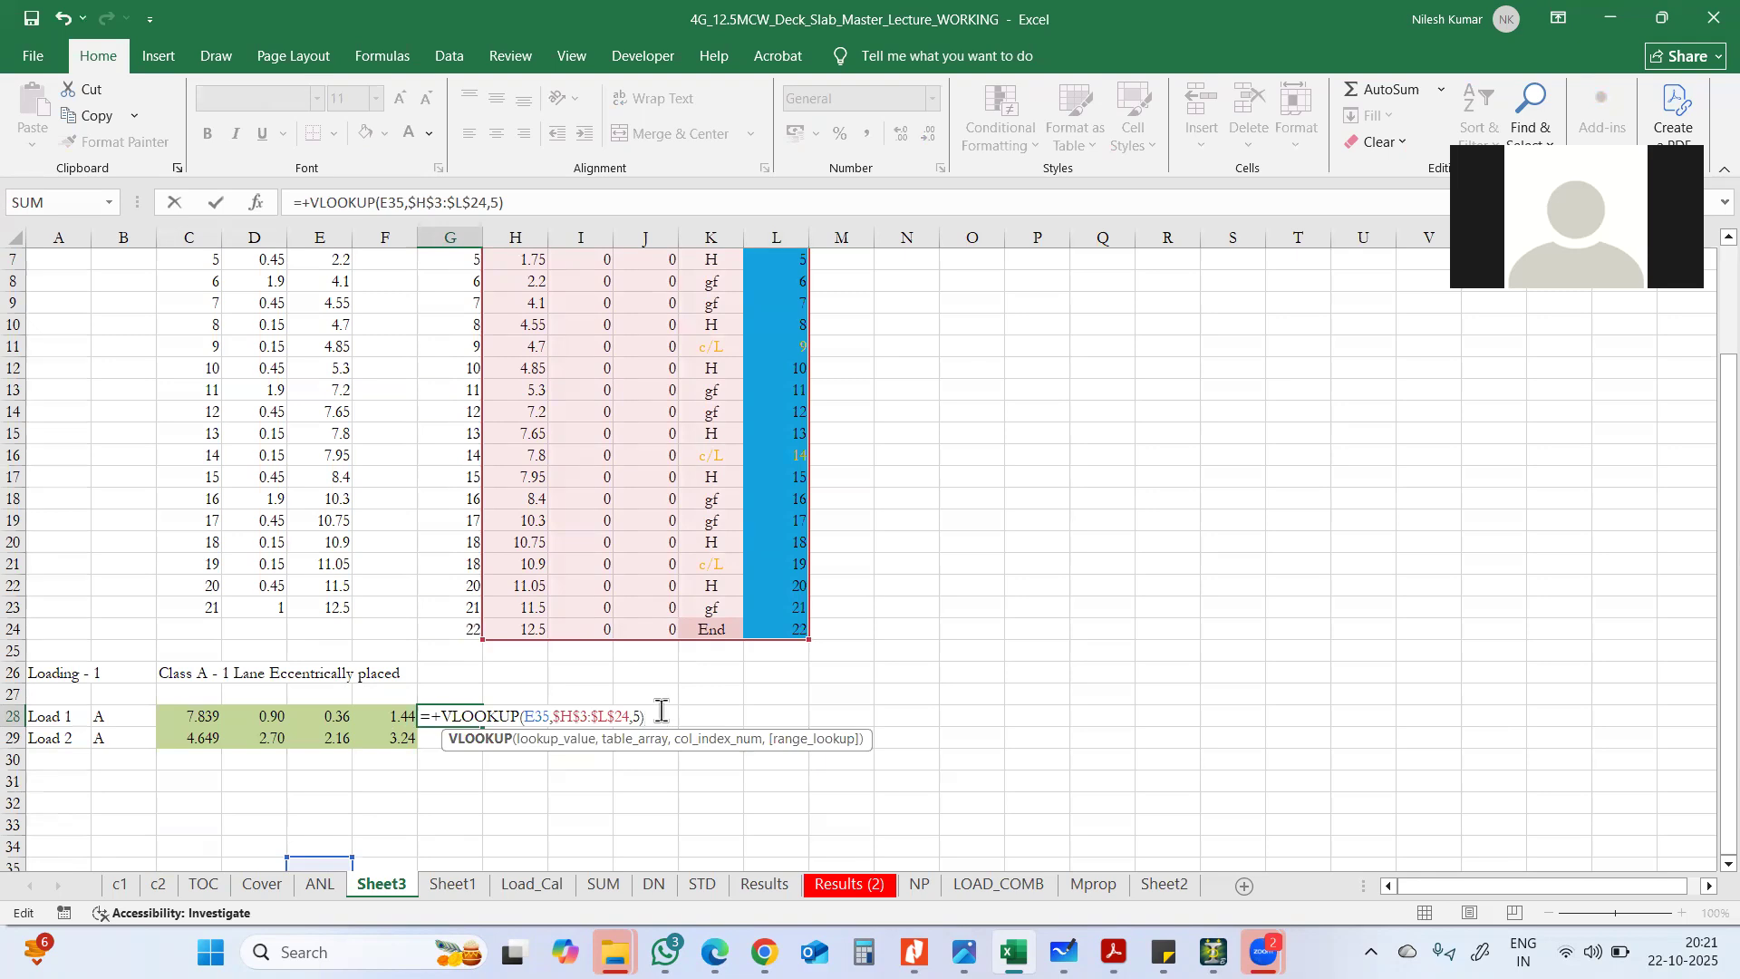
key(Return)
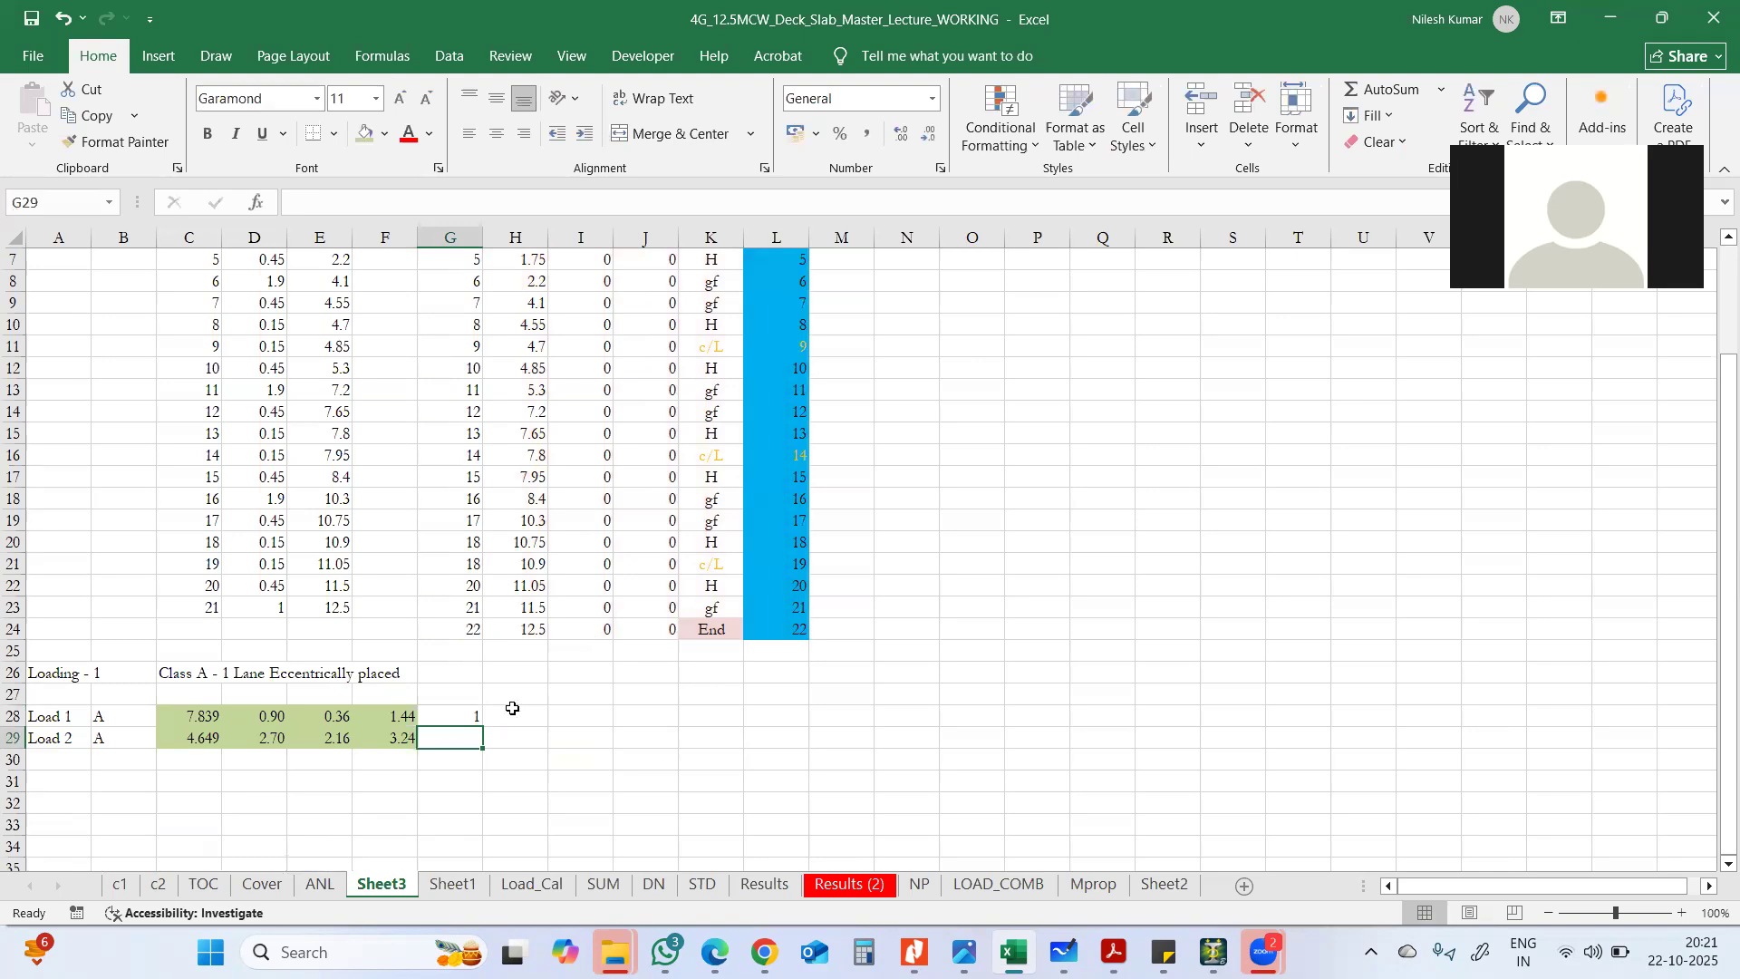
- Try to point the lookup value of the VLOOKUP in G28 to E28 and review its table range
click(465, 718)
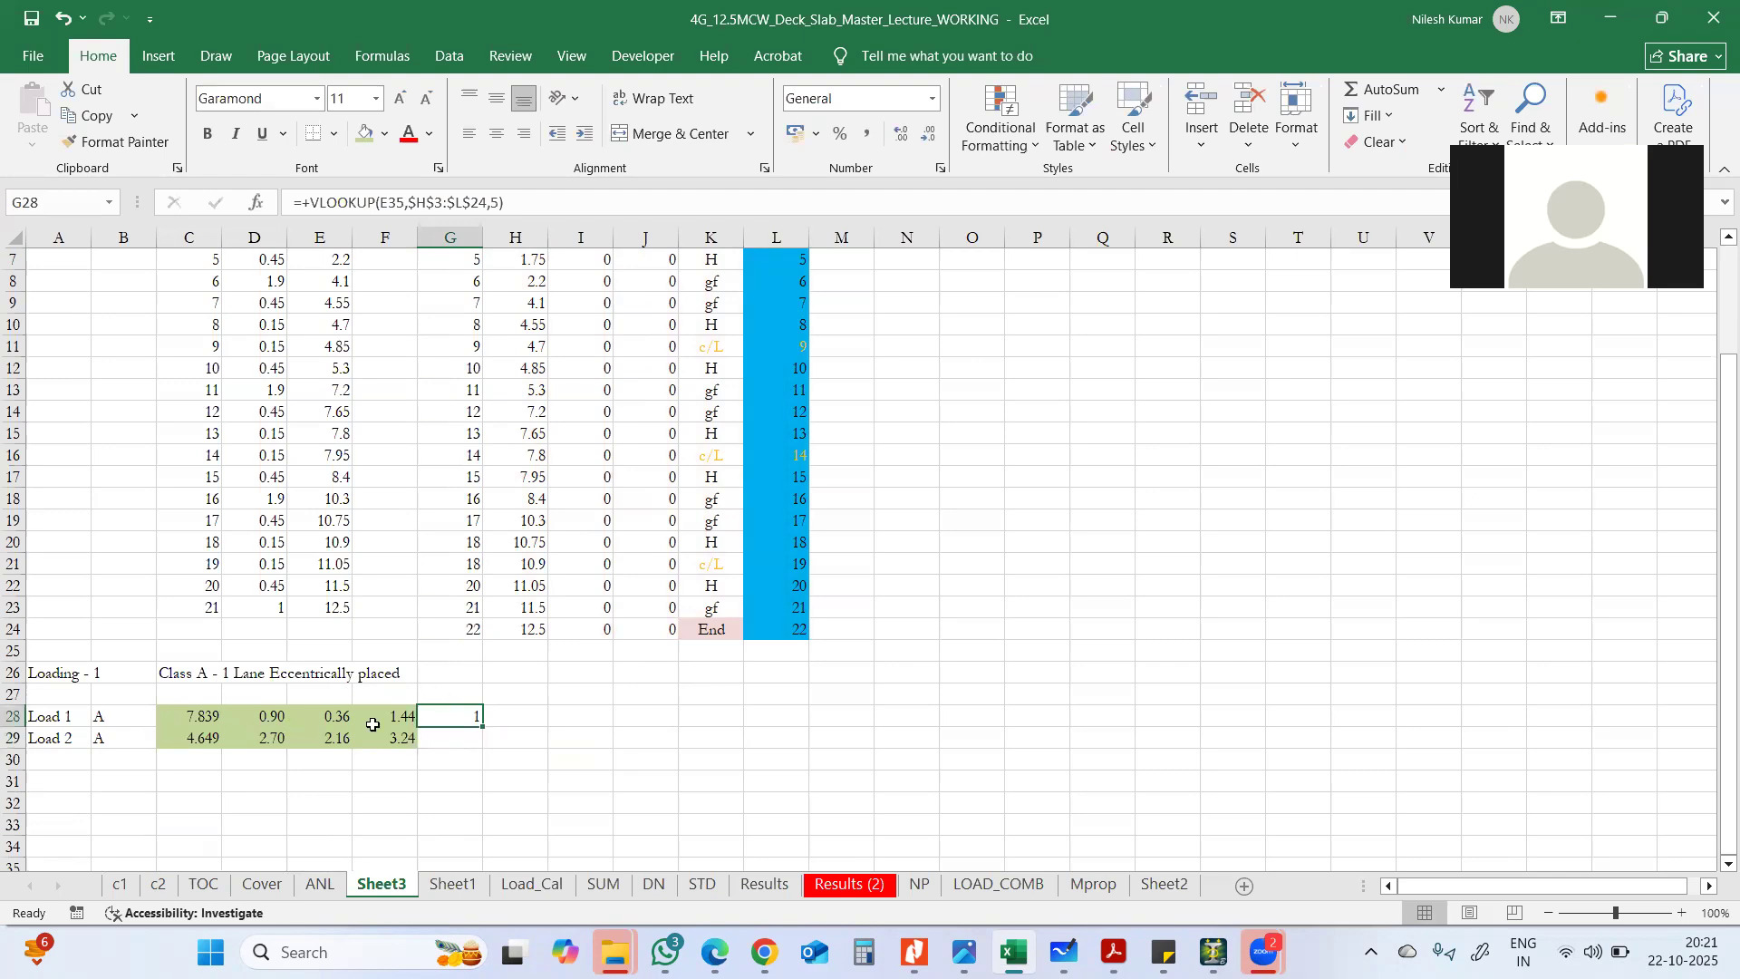
click(326, 721)
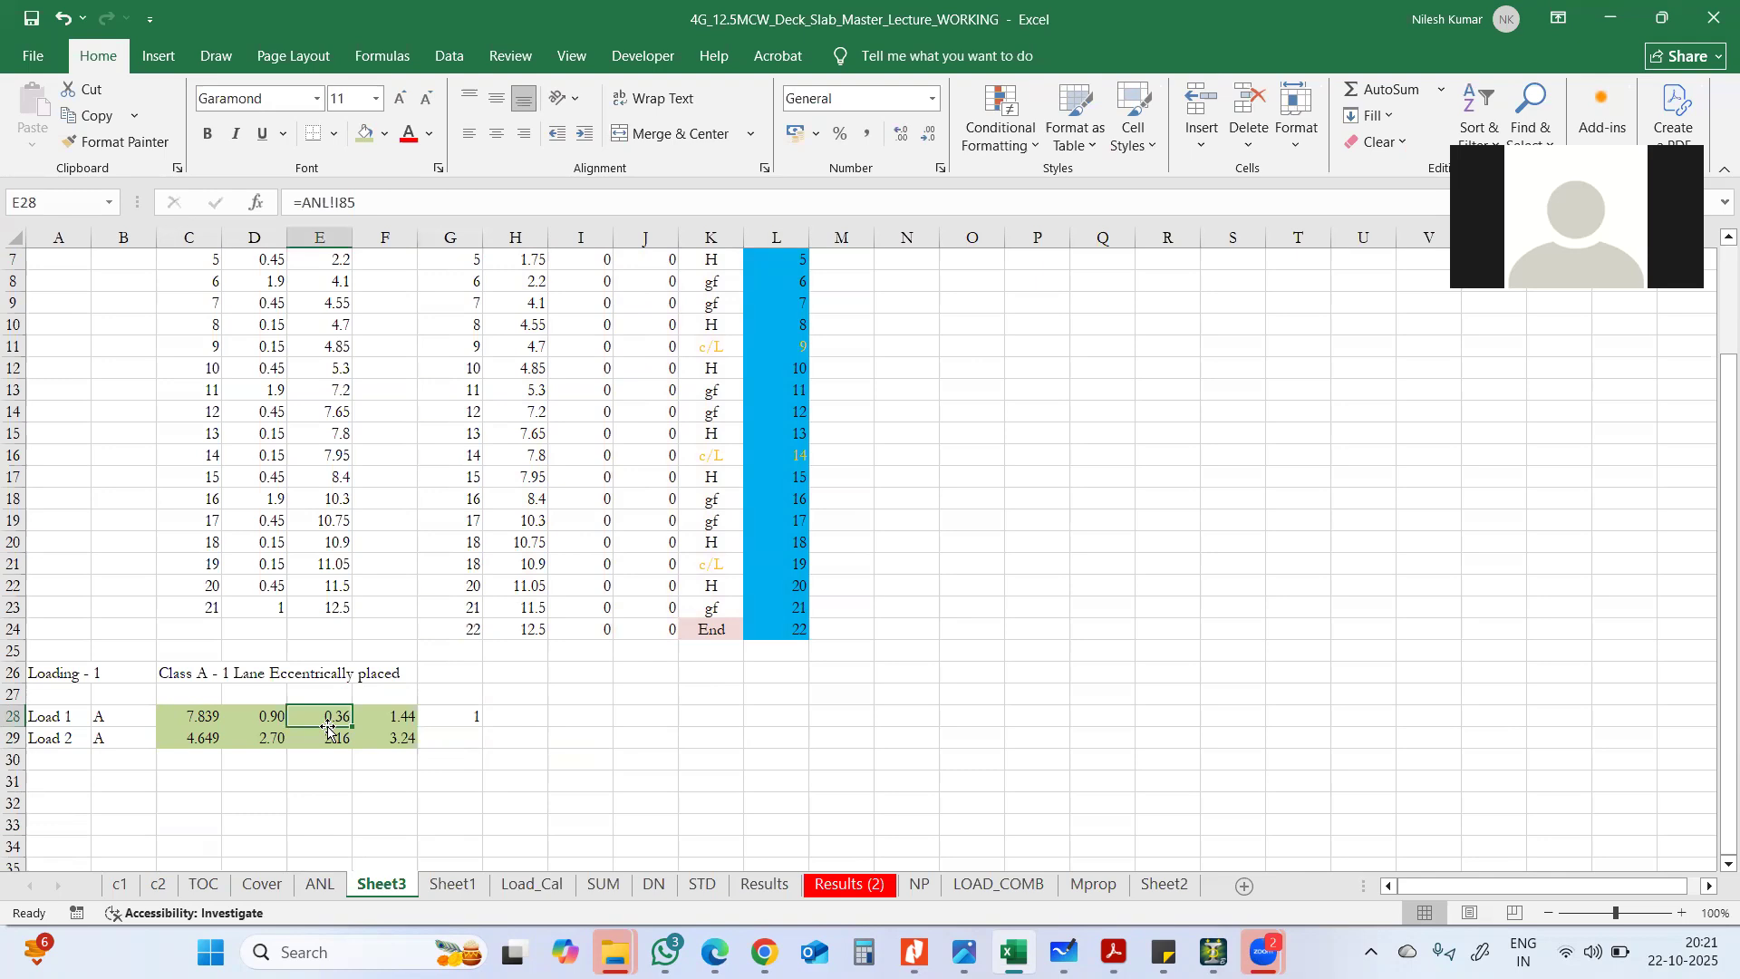
click(449, 721)
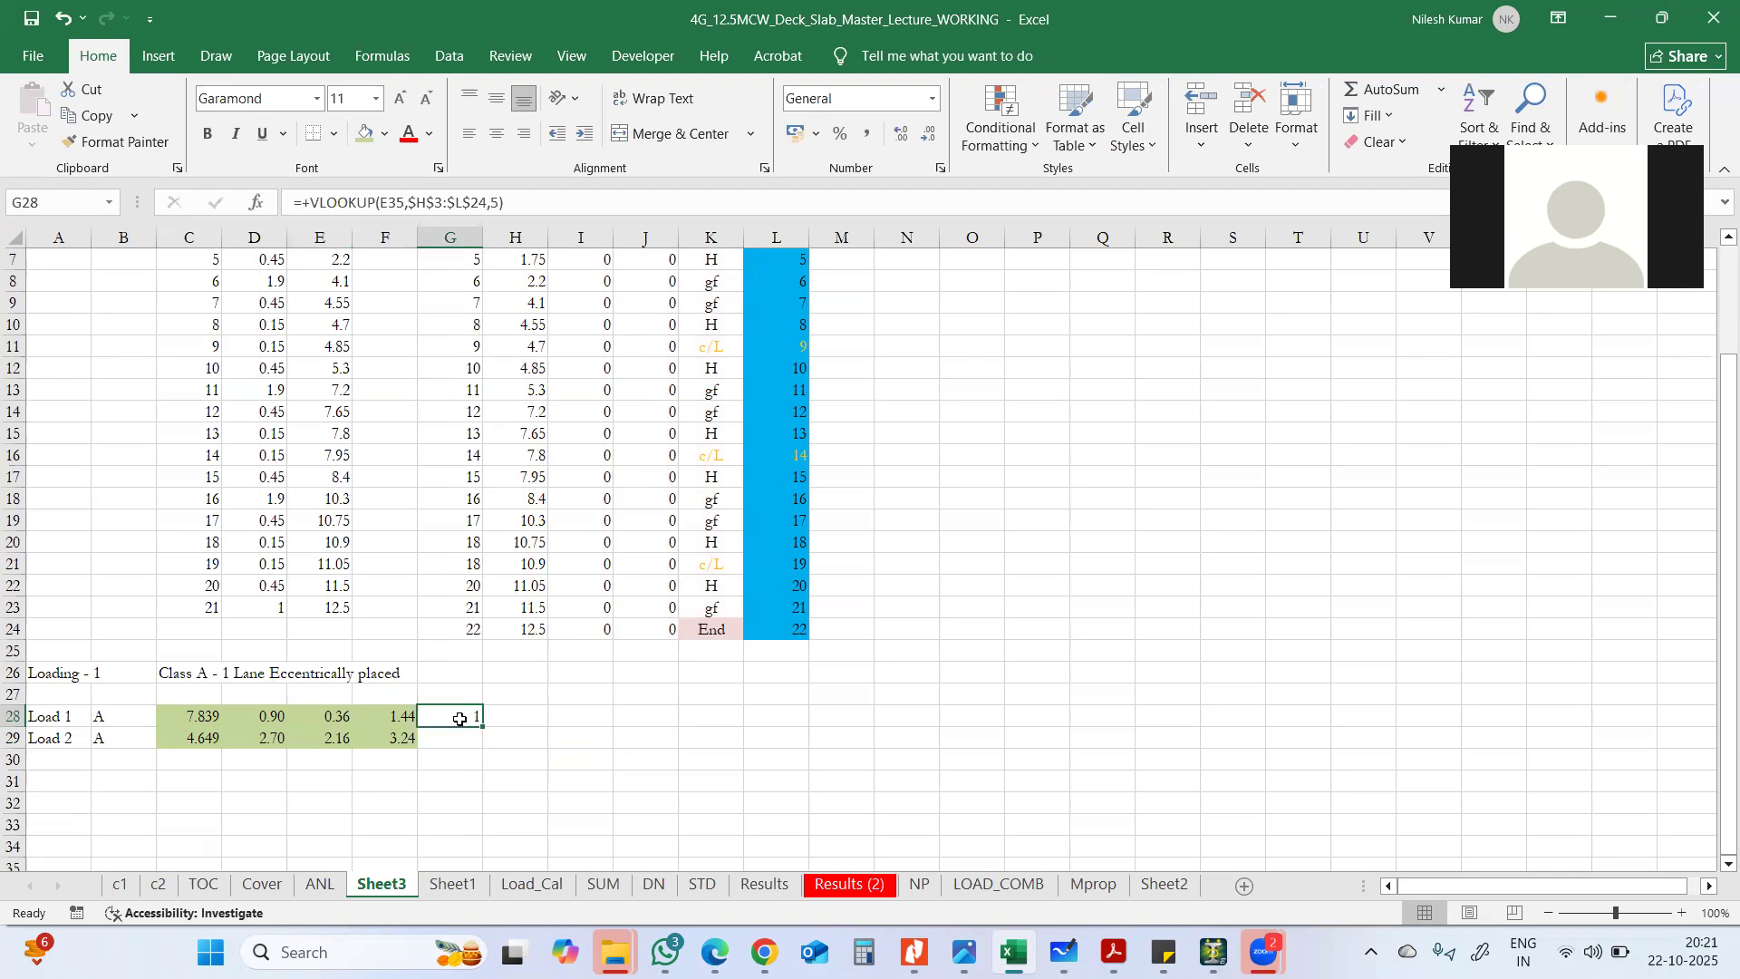
double_click(460, 718)
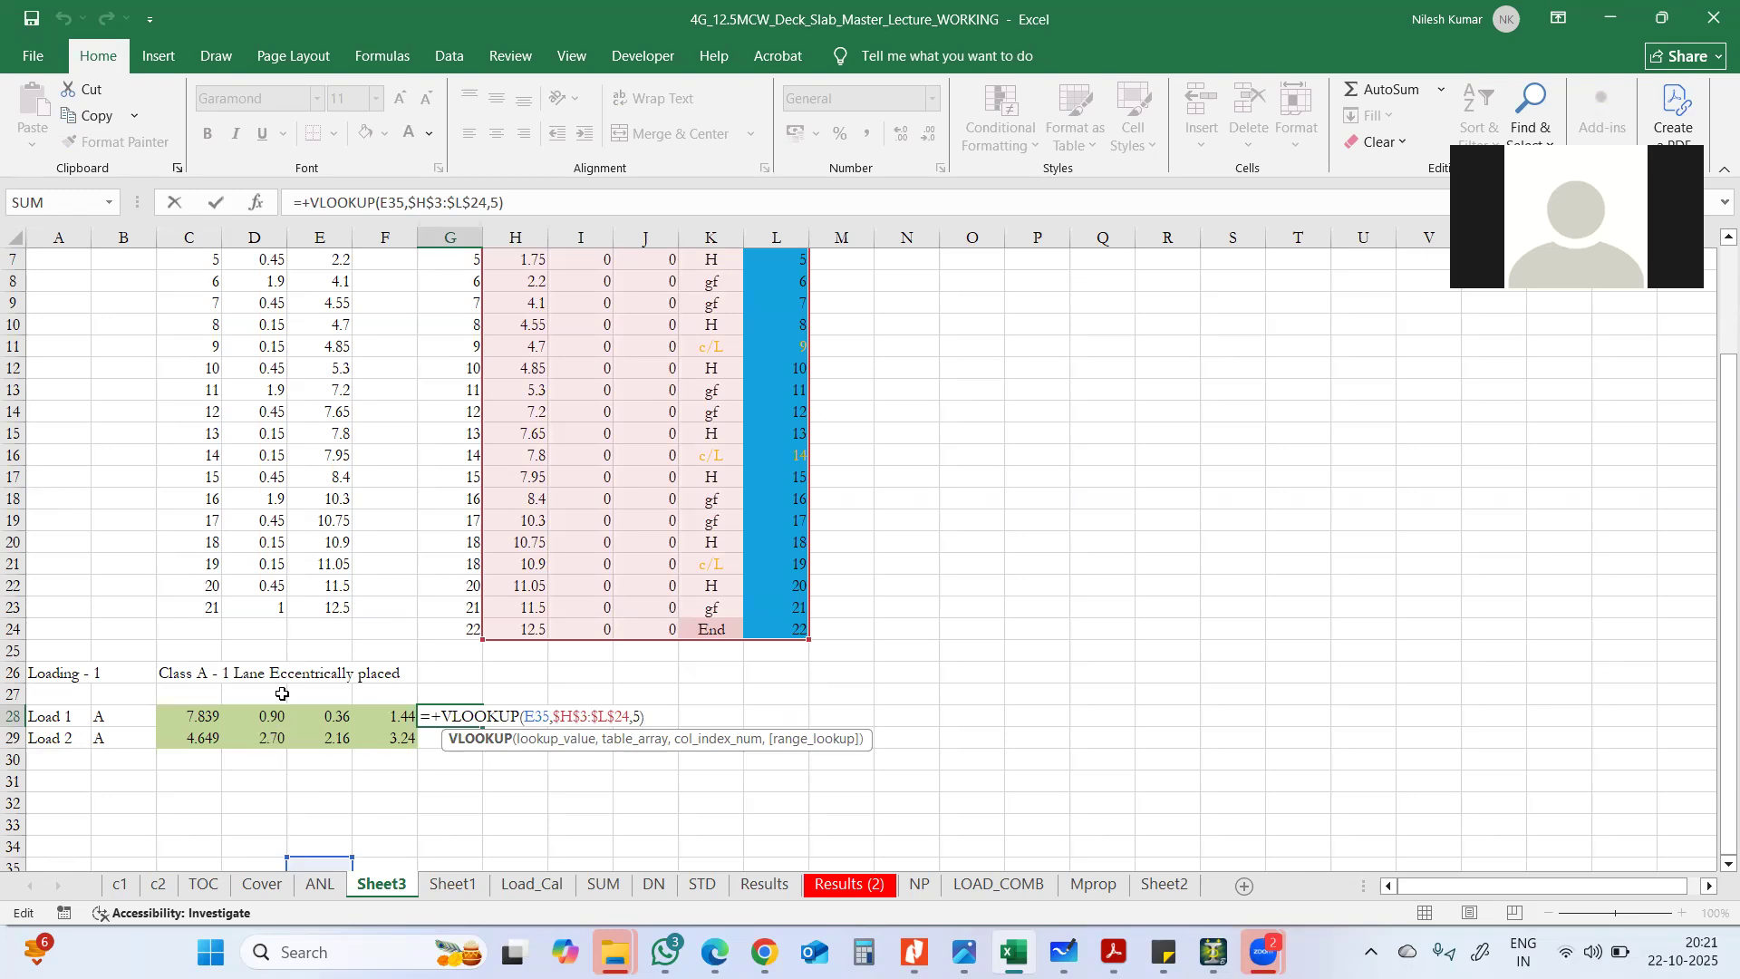
scroll(455, 635, up, 2)
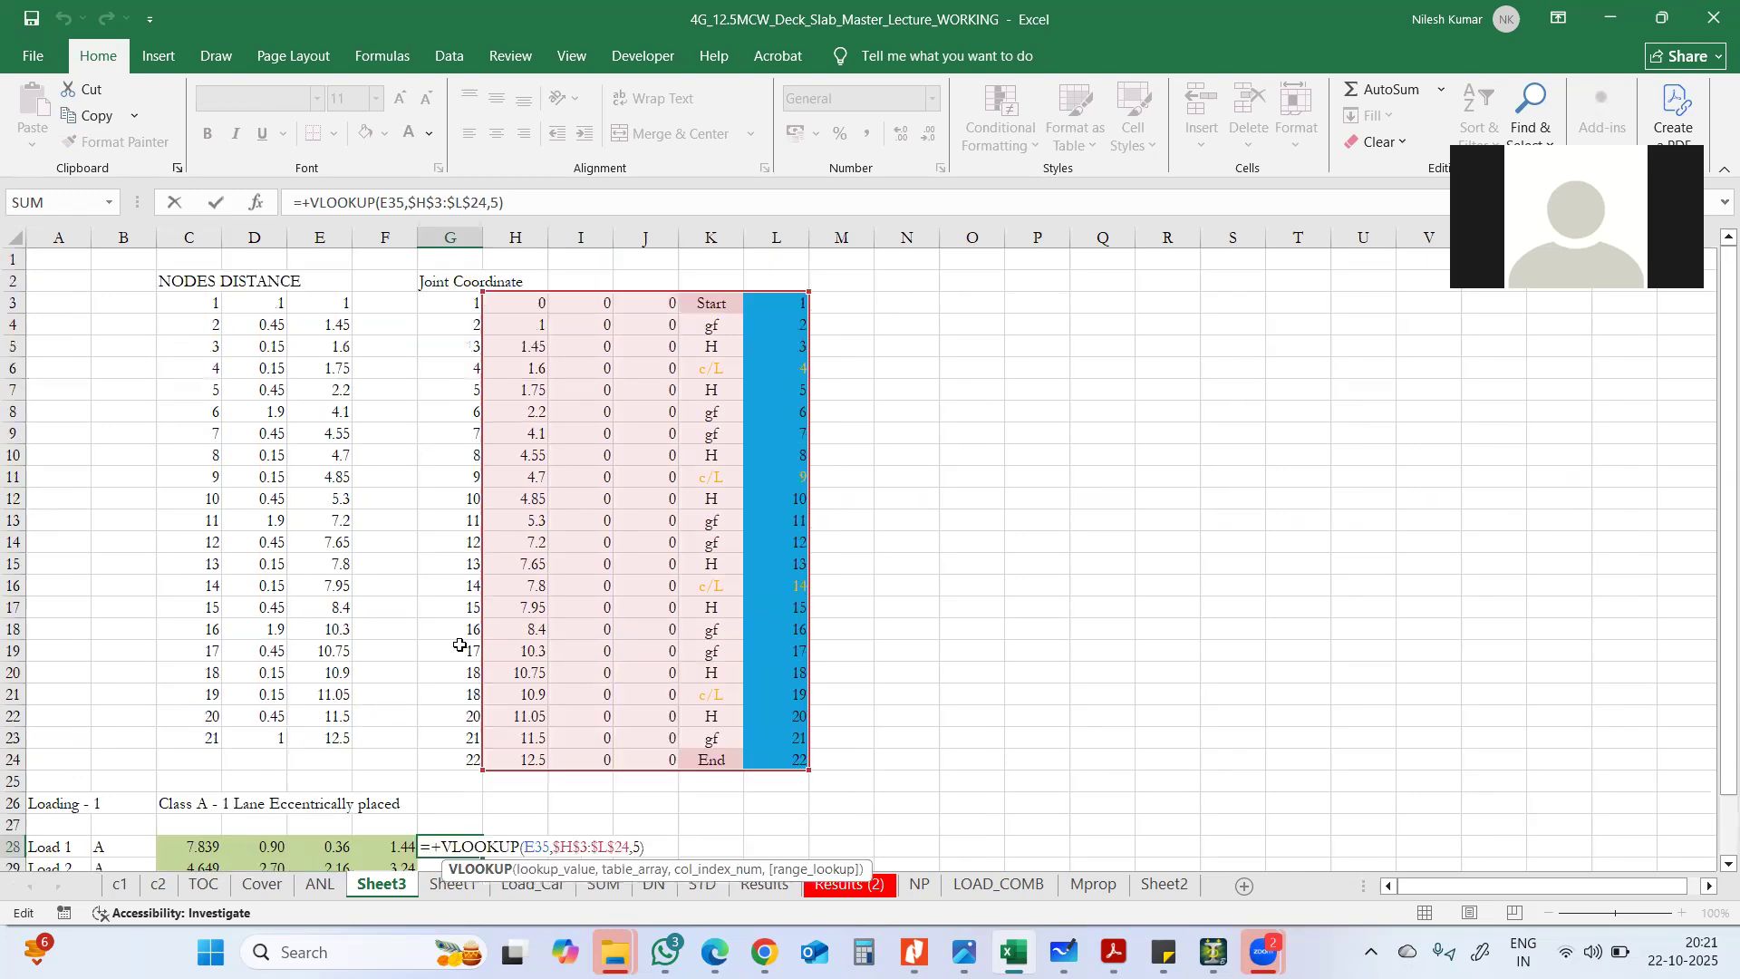
scroll(426, 645, down, 2)
scroll(362, 689, down, 2)
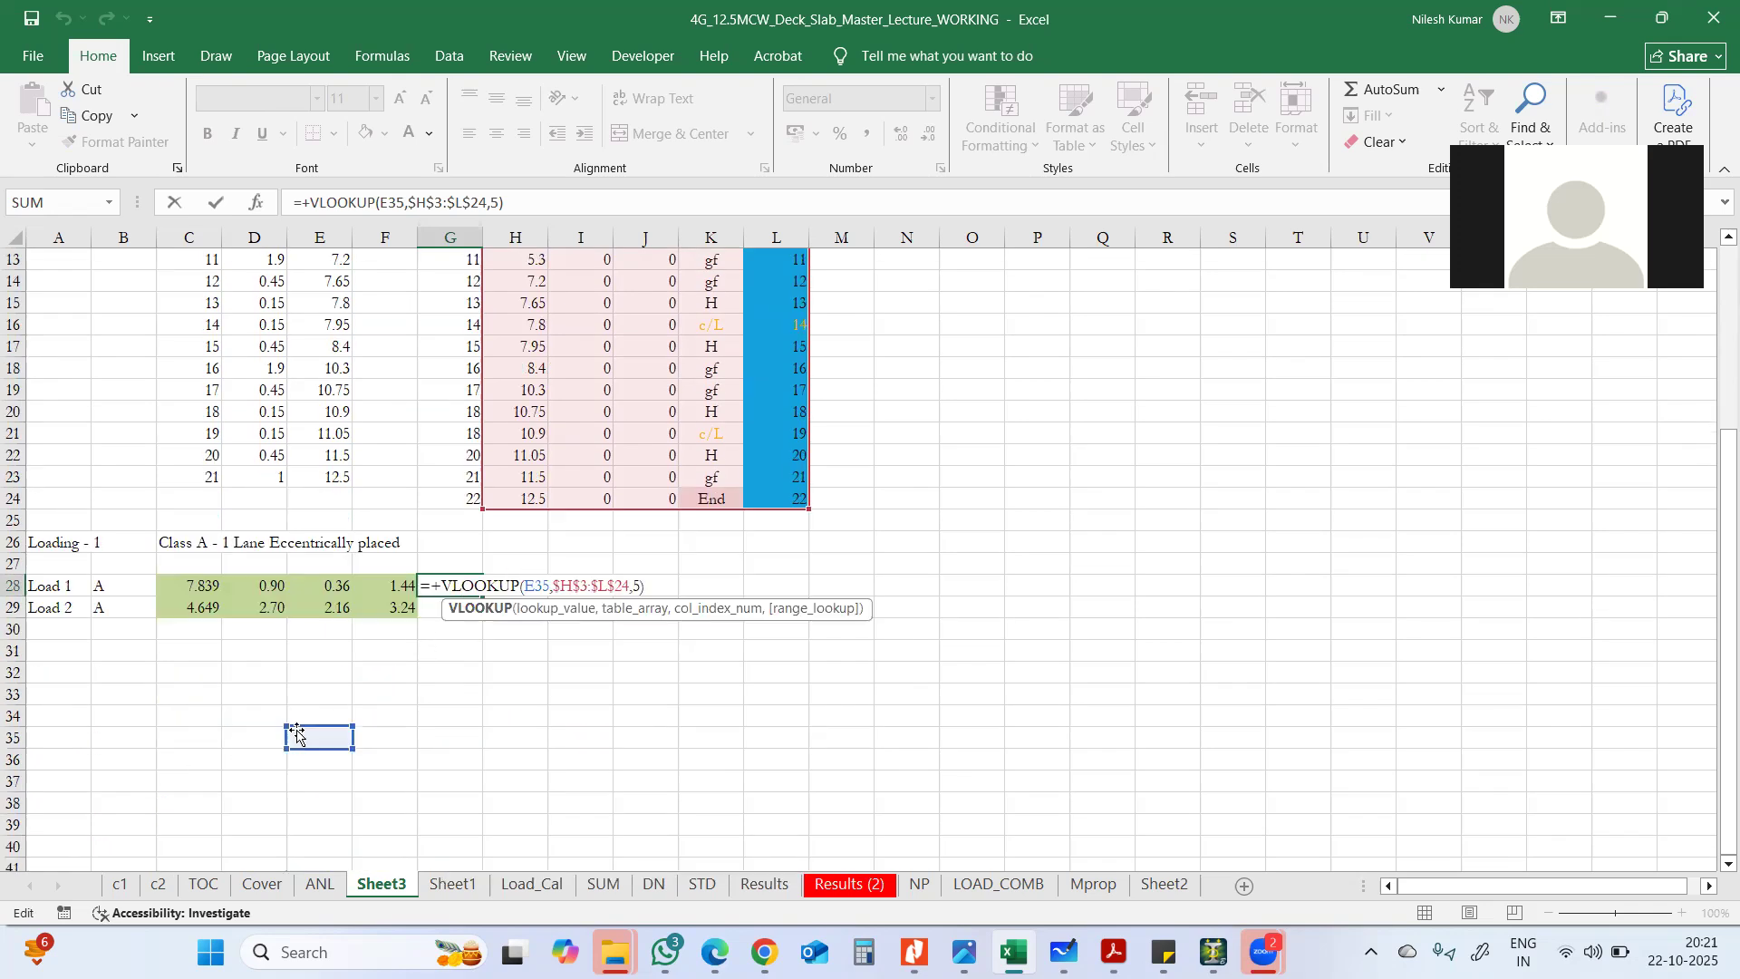
drag(317, 729, 316, 580)
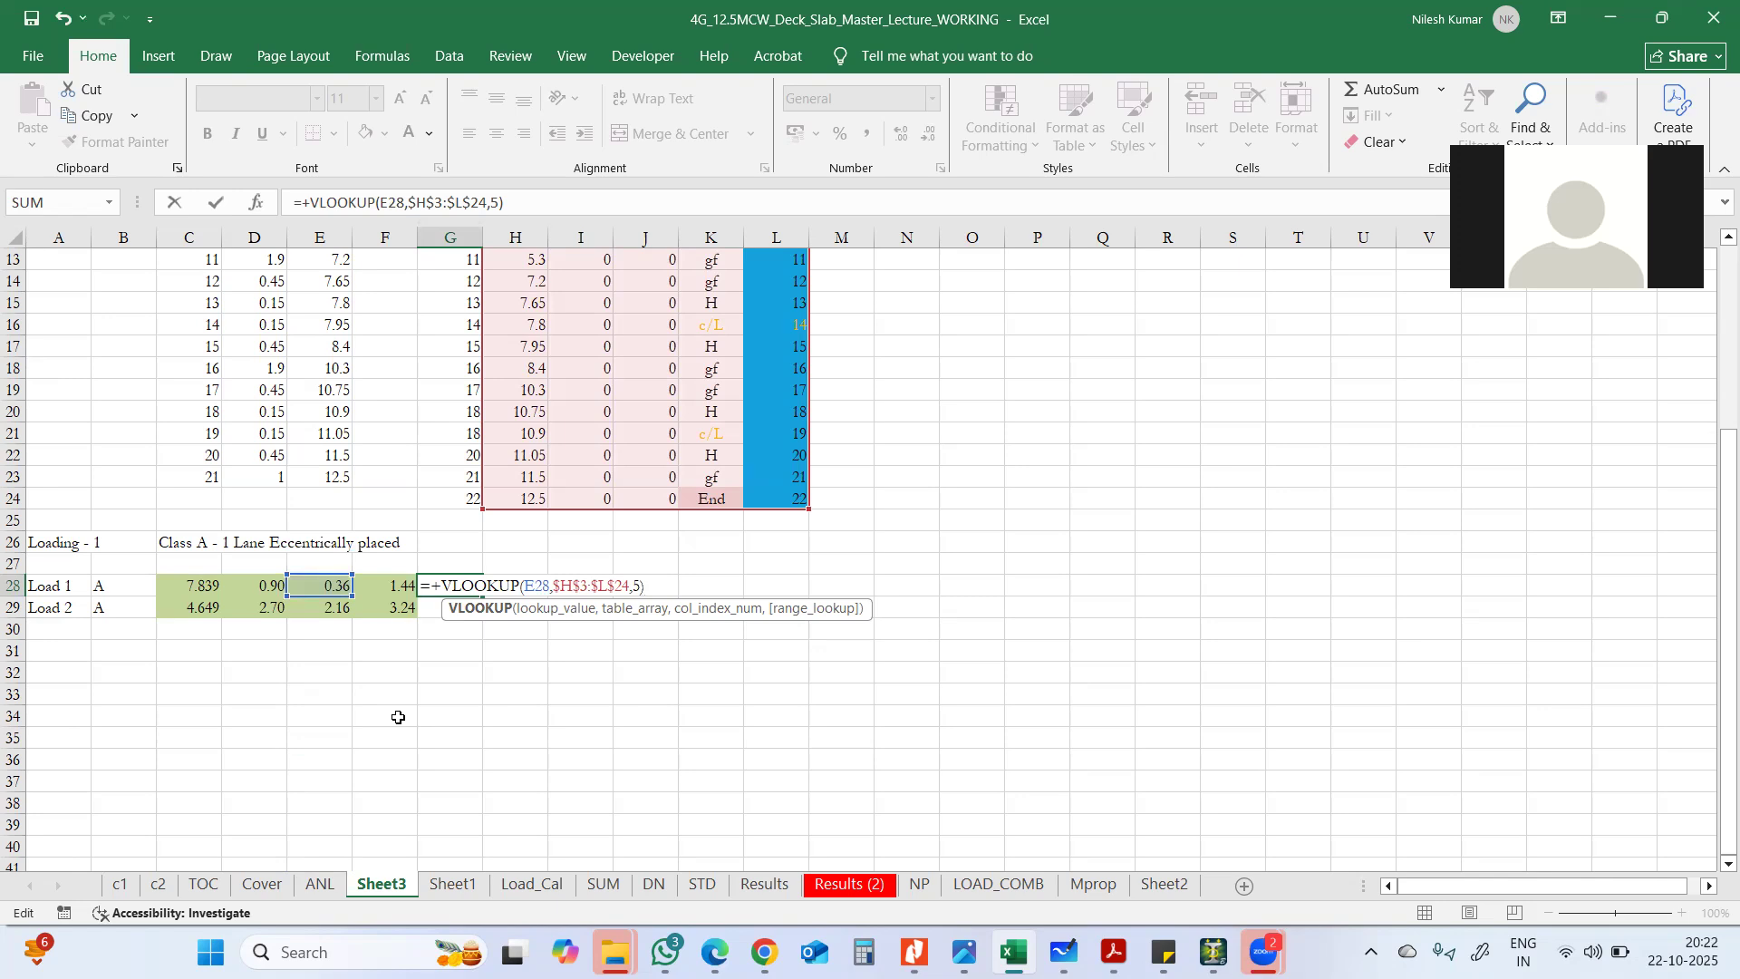
scroll(494, 709, up, 3)
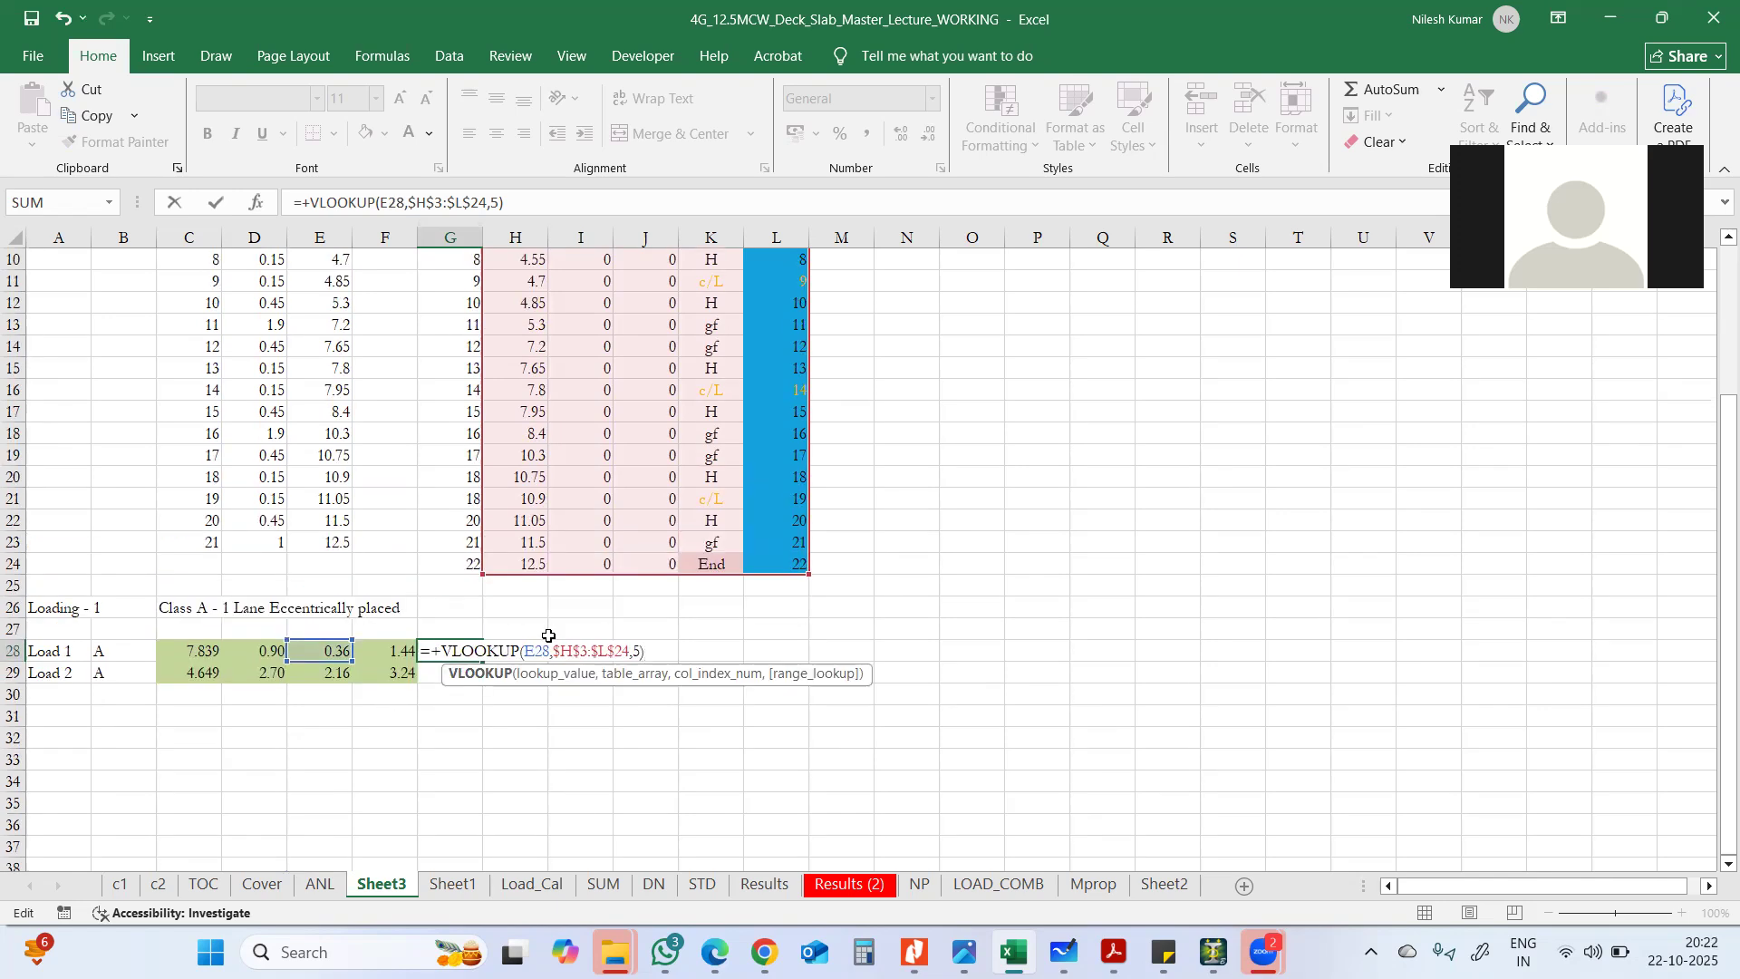
scroll(791, 408, up, 1)
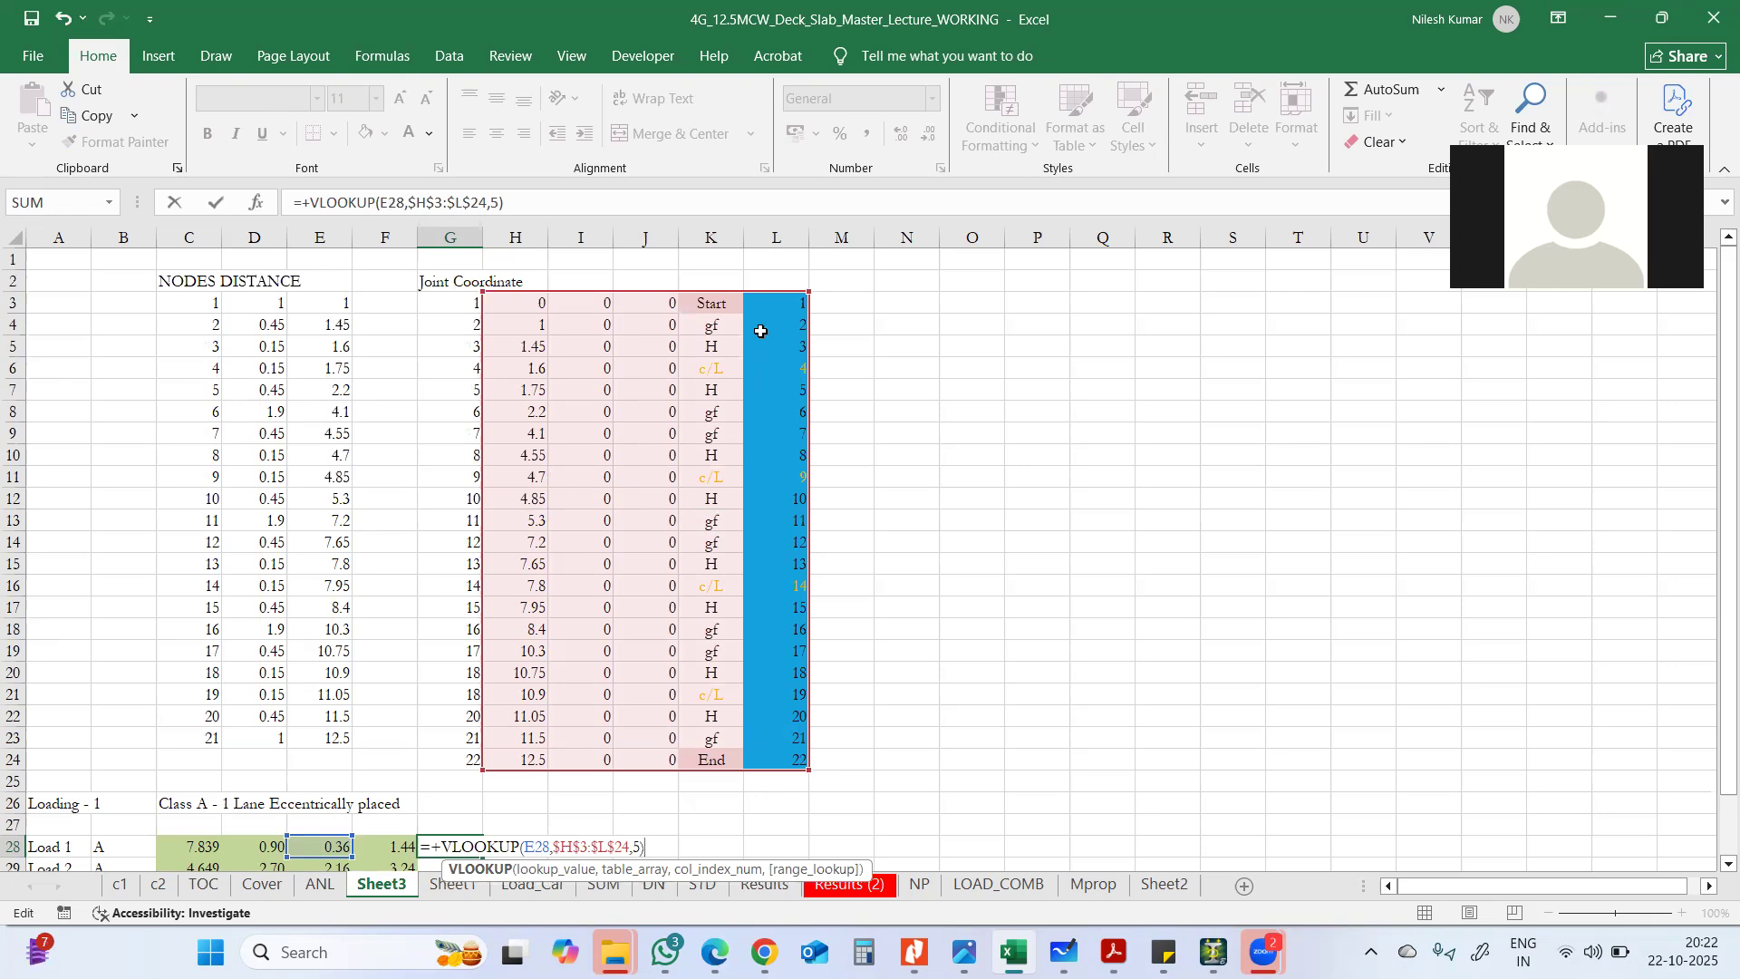
scroll(763, 332, down, 2)
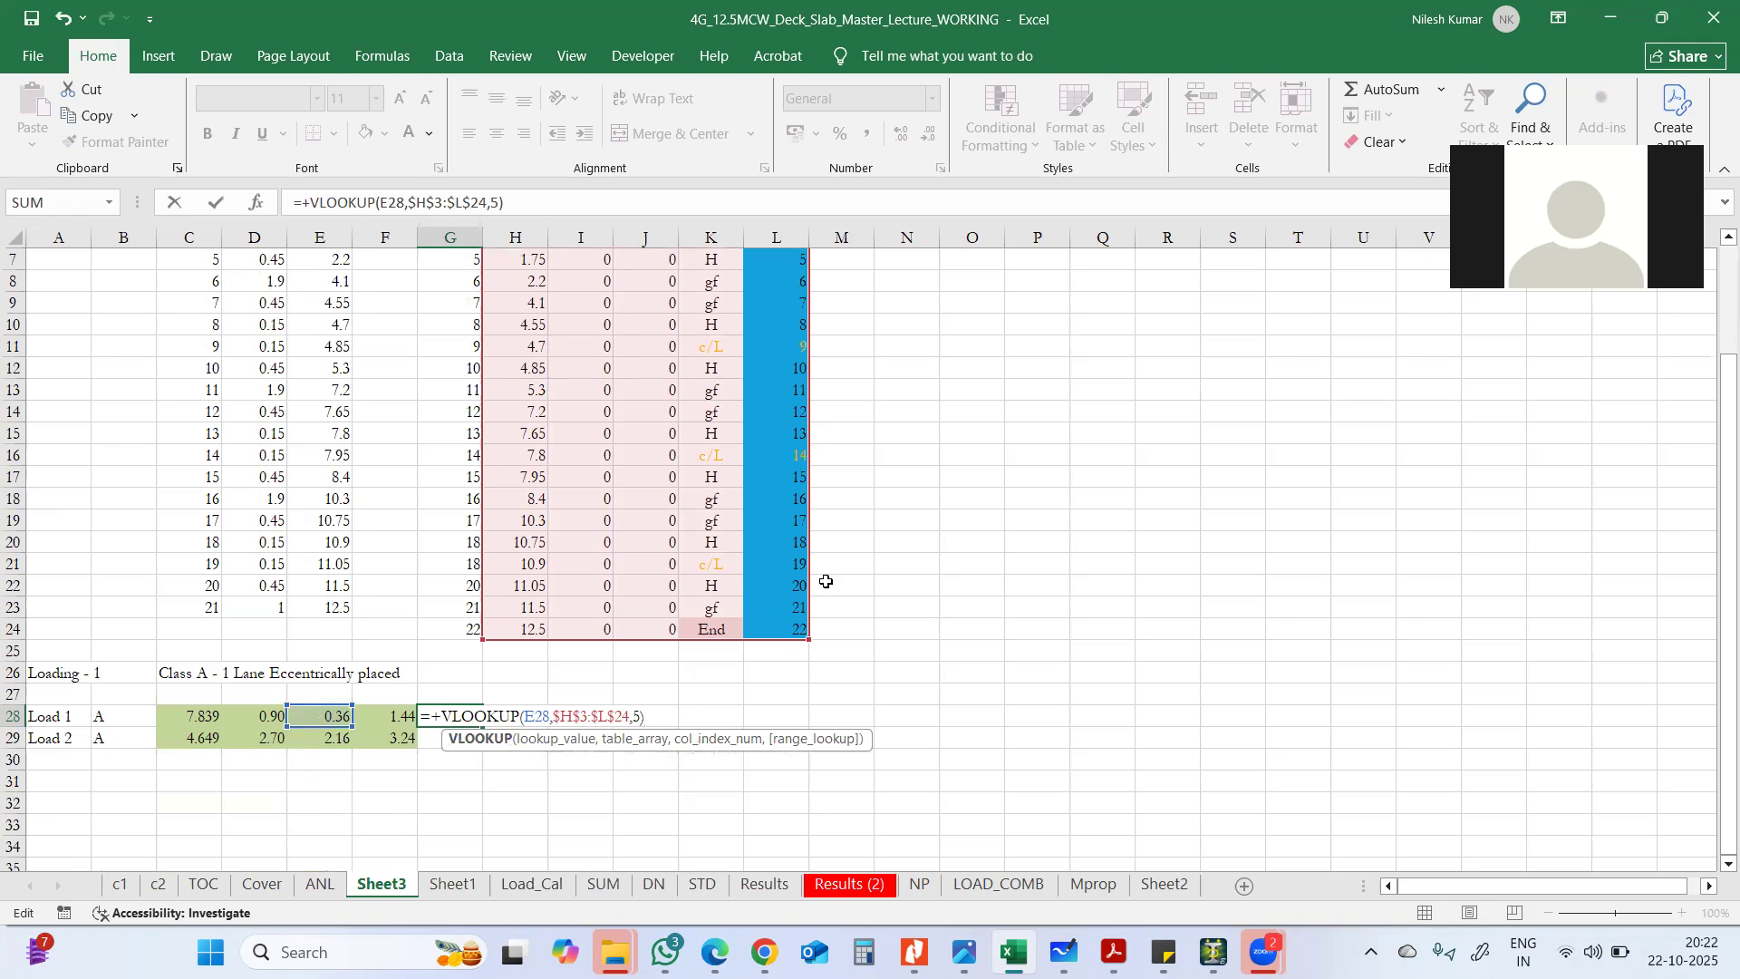
scroll(852, 516, up, 2)
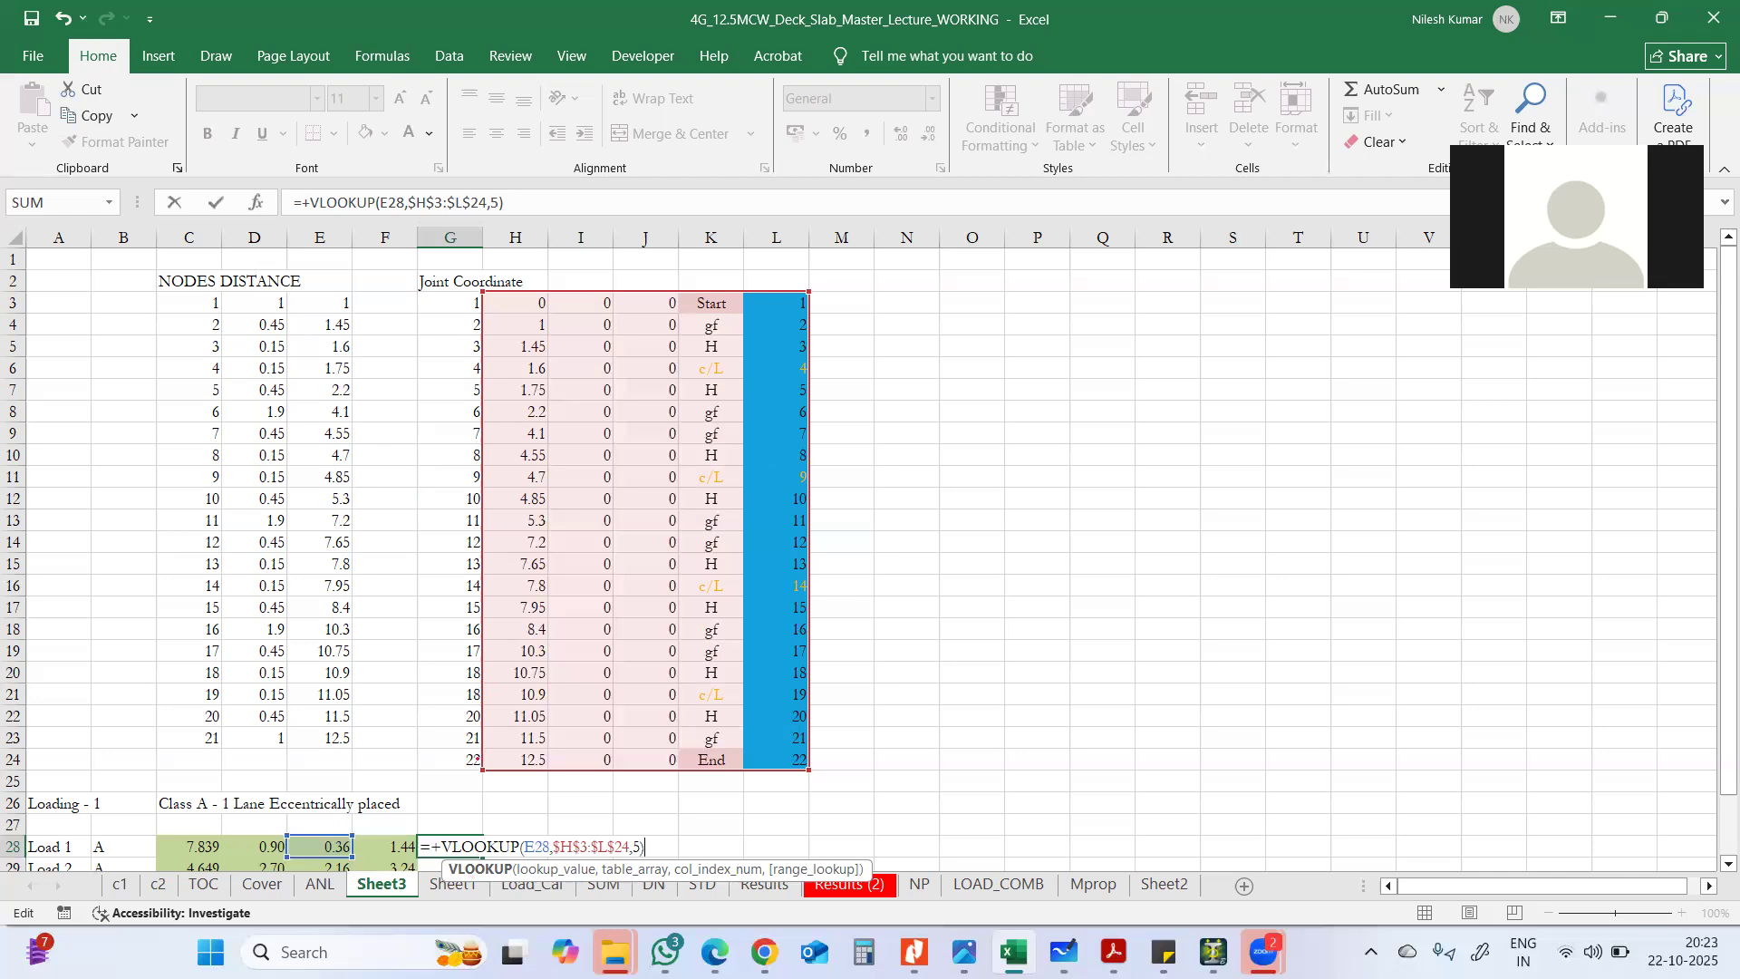
key(ctrl+Return)
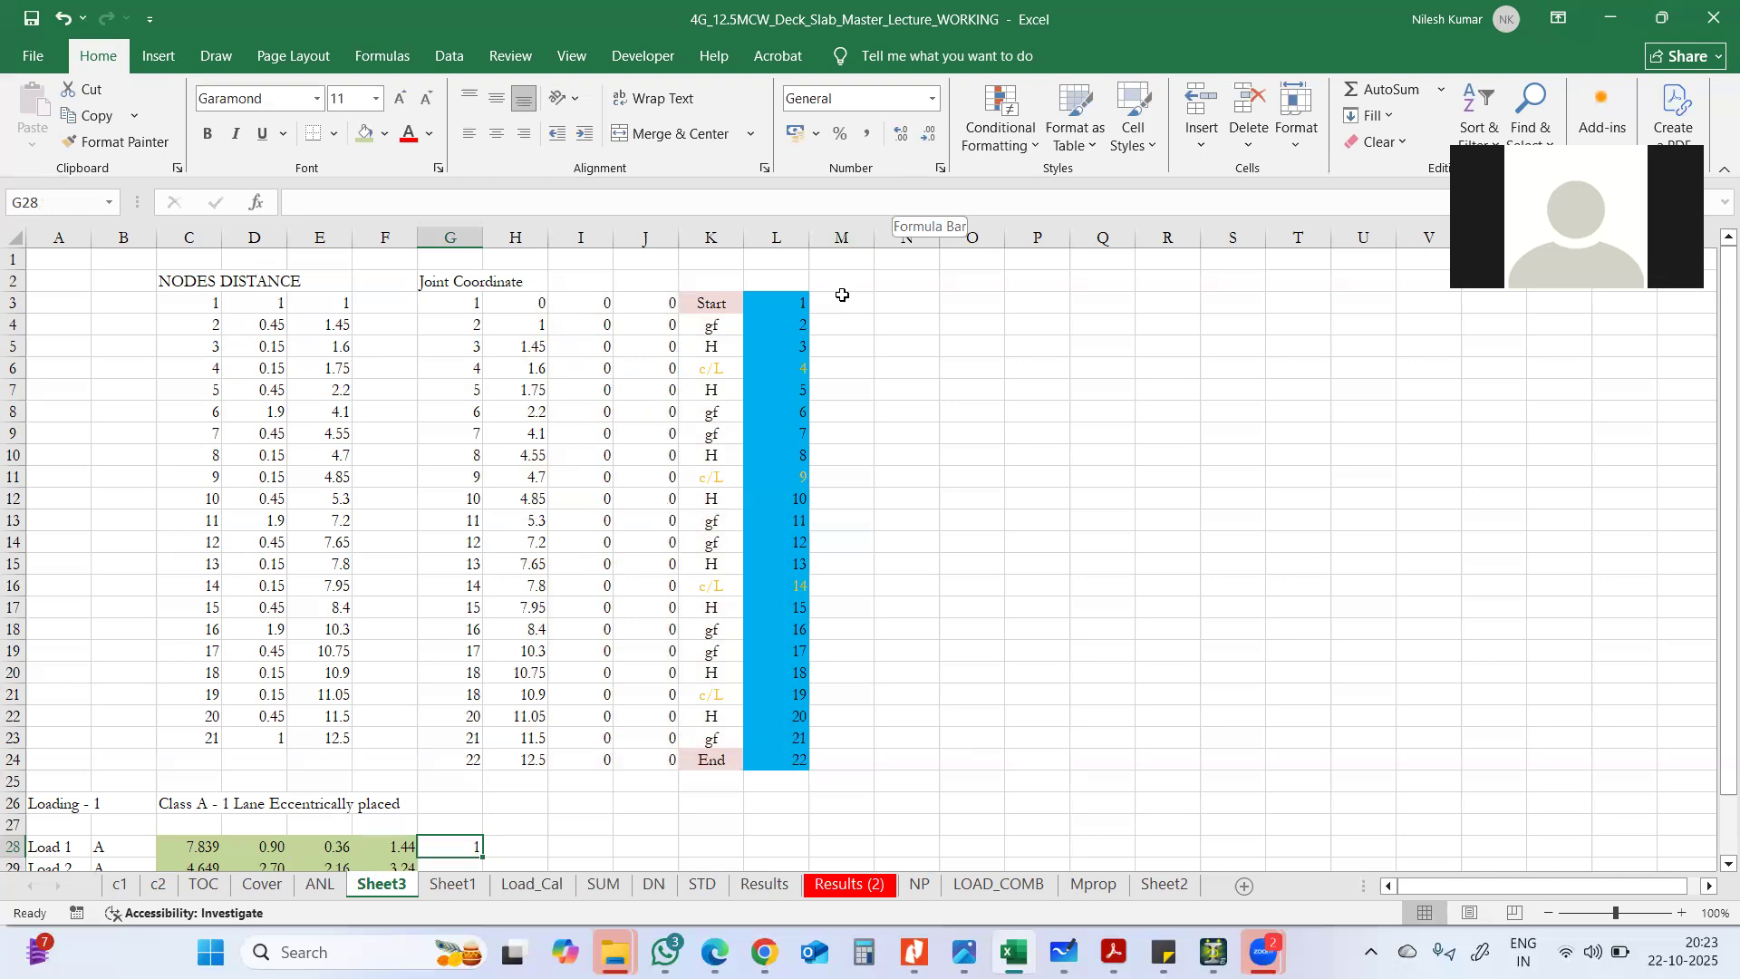
- Set the VLOOKUP in G28 to table range $G$3:$K$24 with column index 1, and check the formula against G3
key(F2)
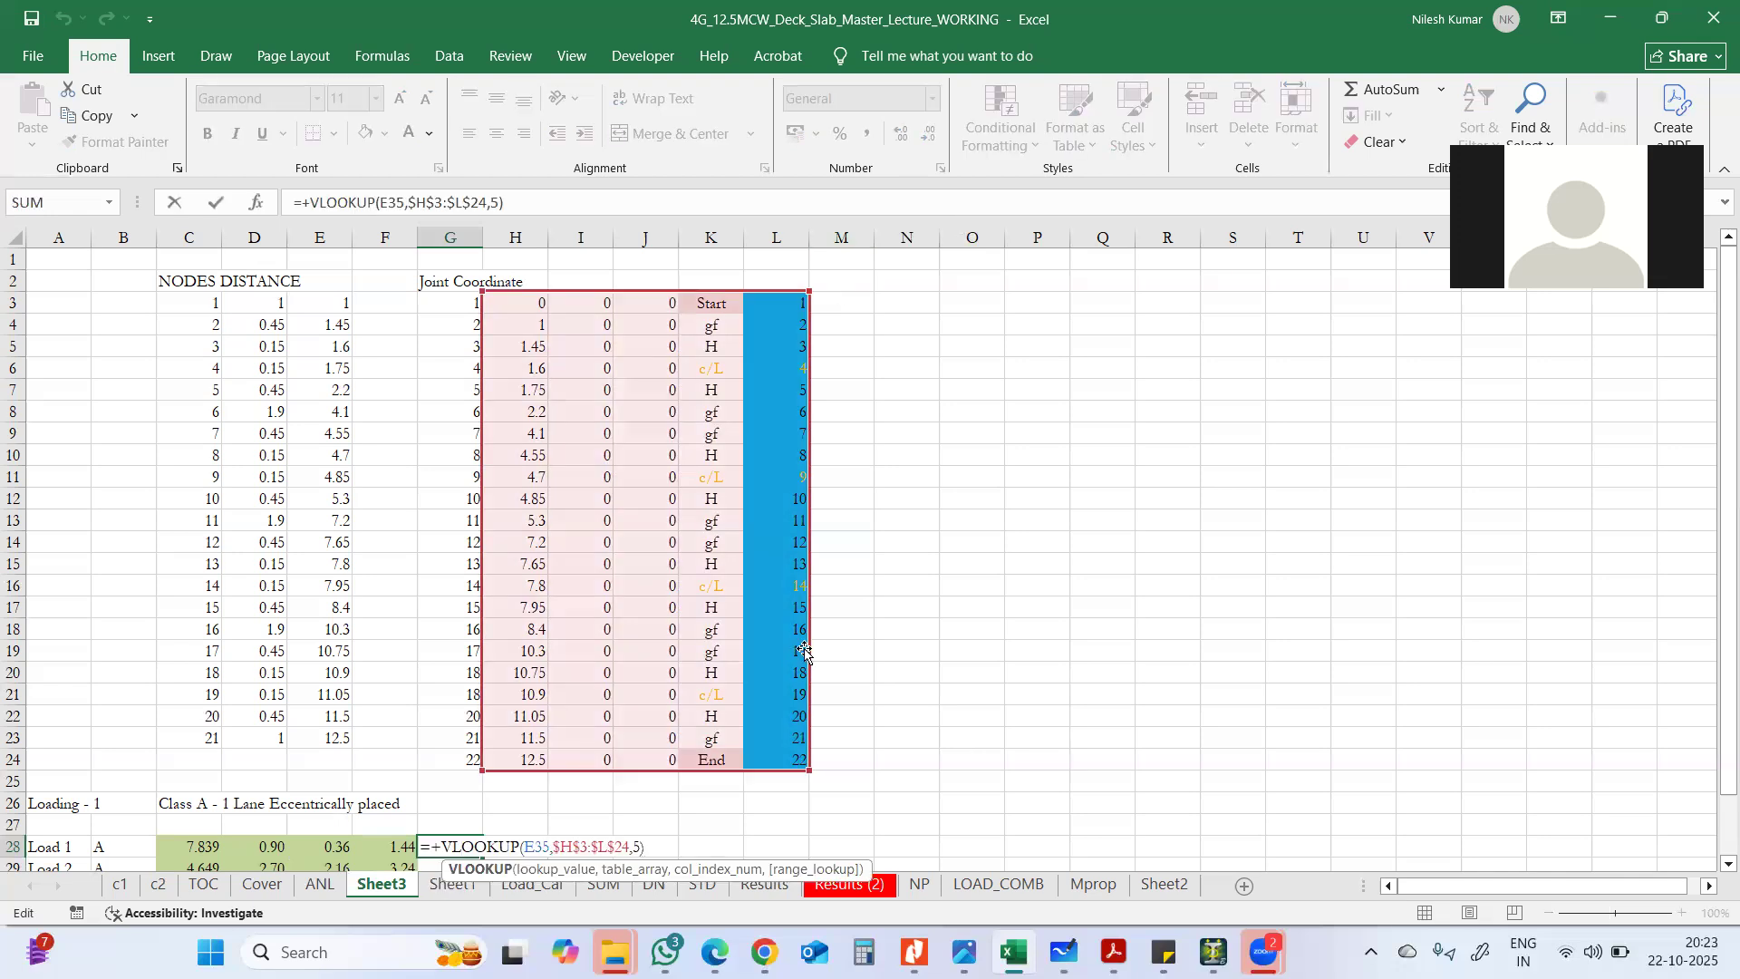
drag(804, 653, 716, 660)
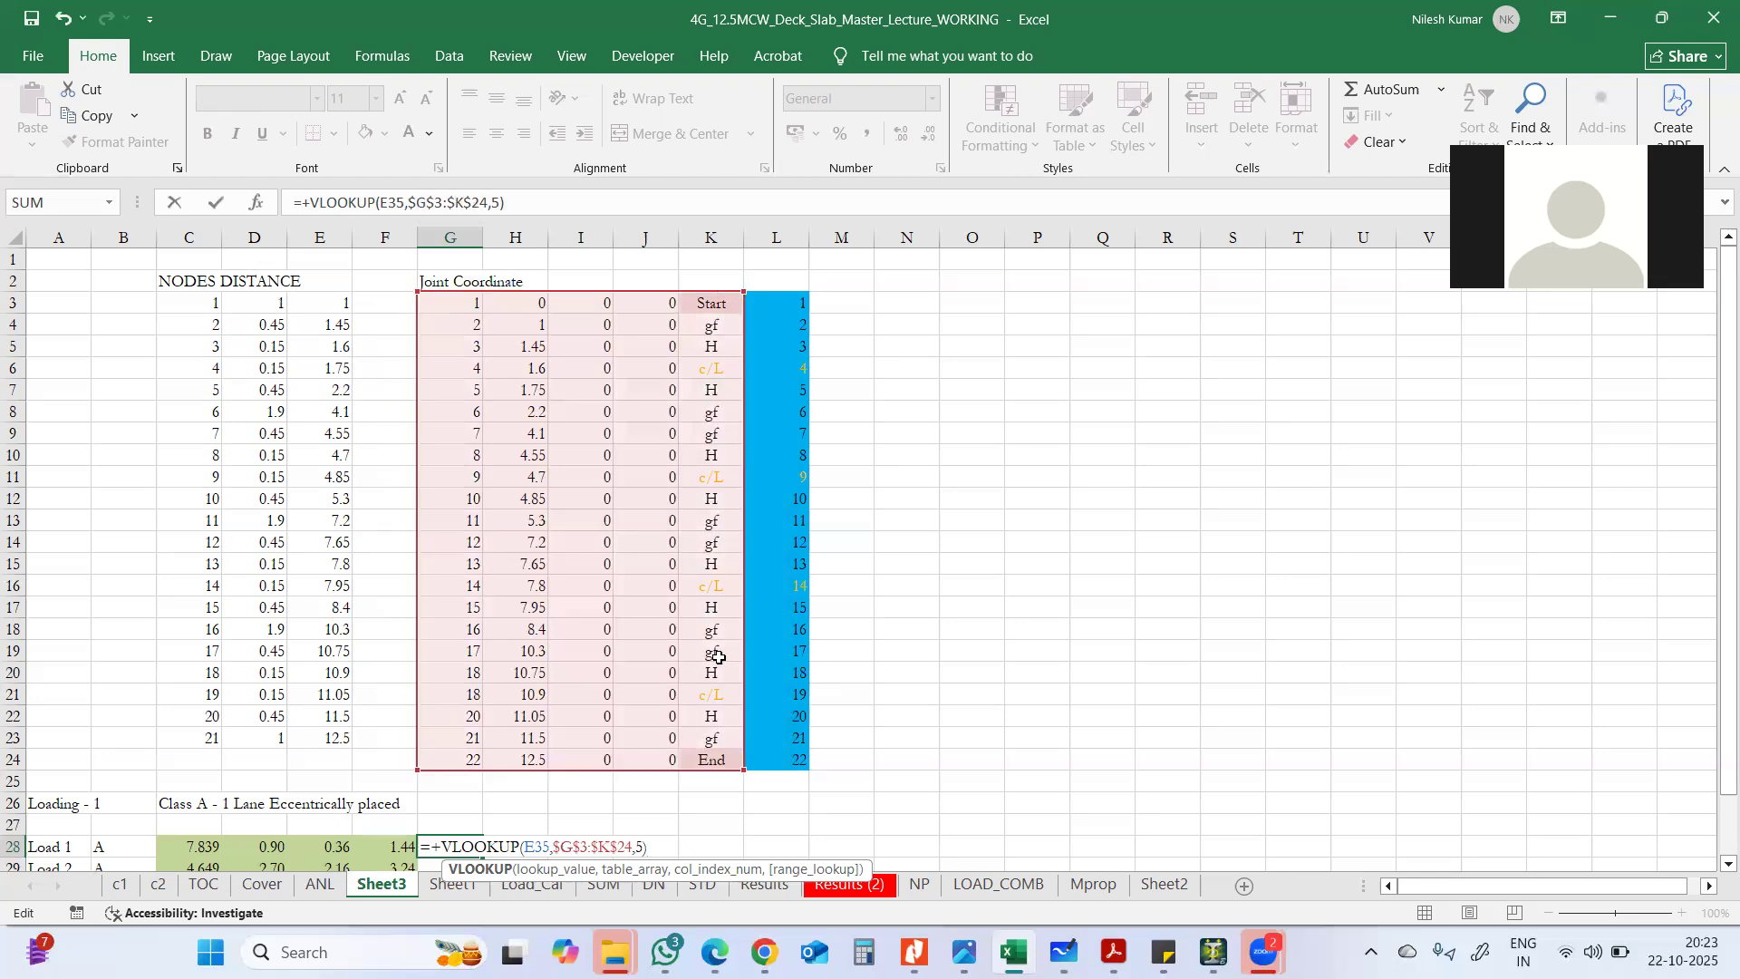
click(500, 206)
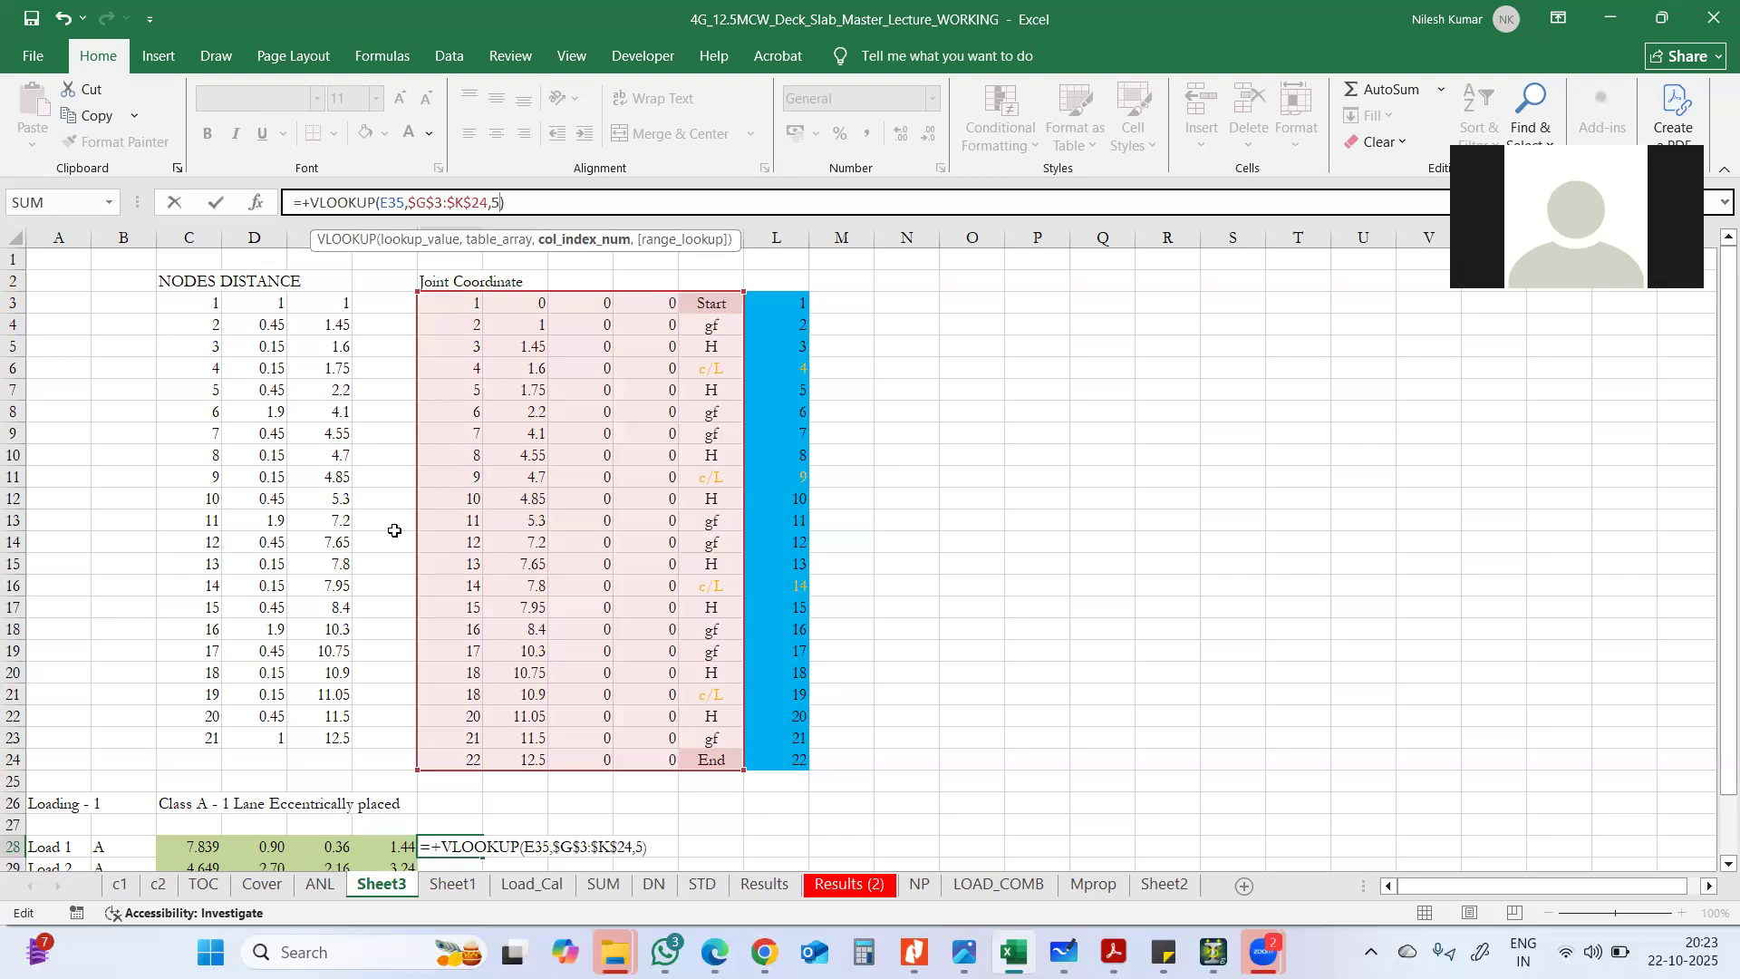
key(BackSpace)
text(1)
key(Return)
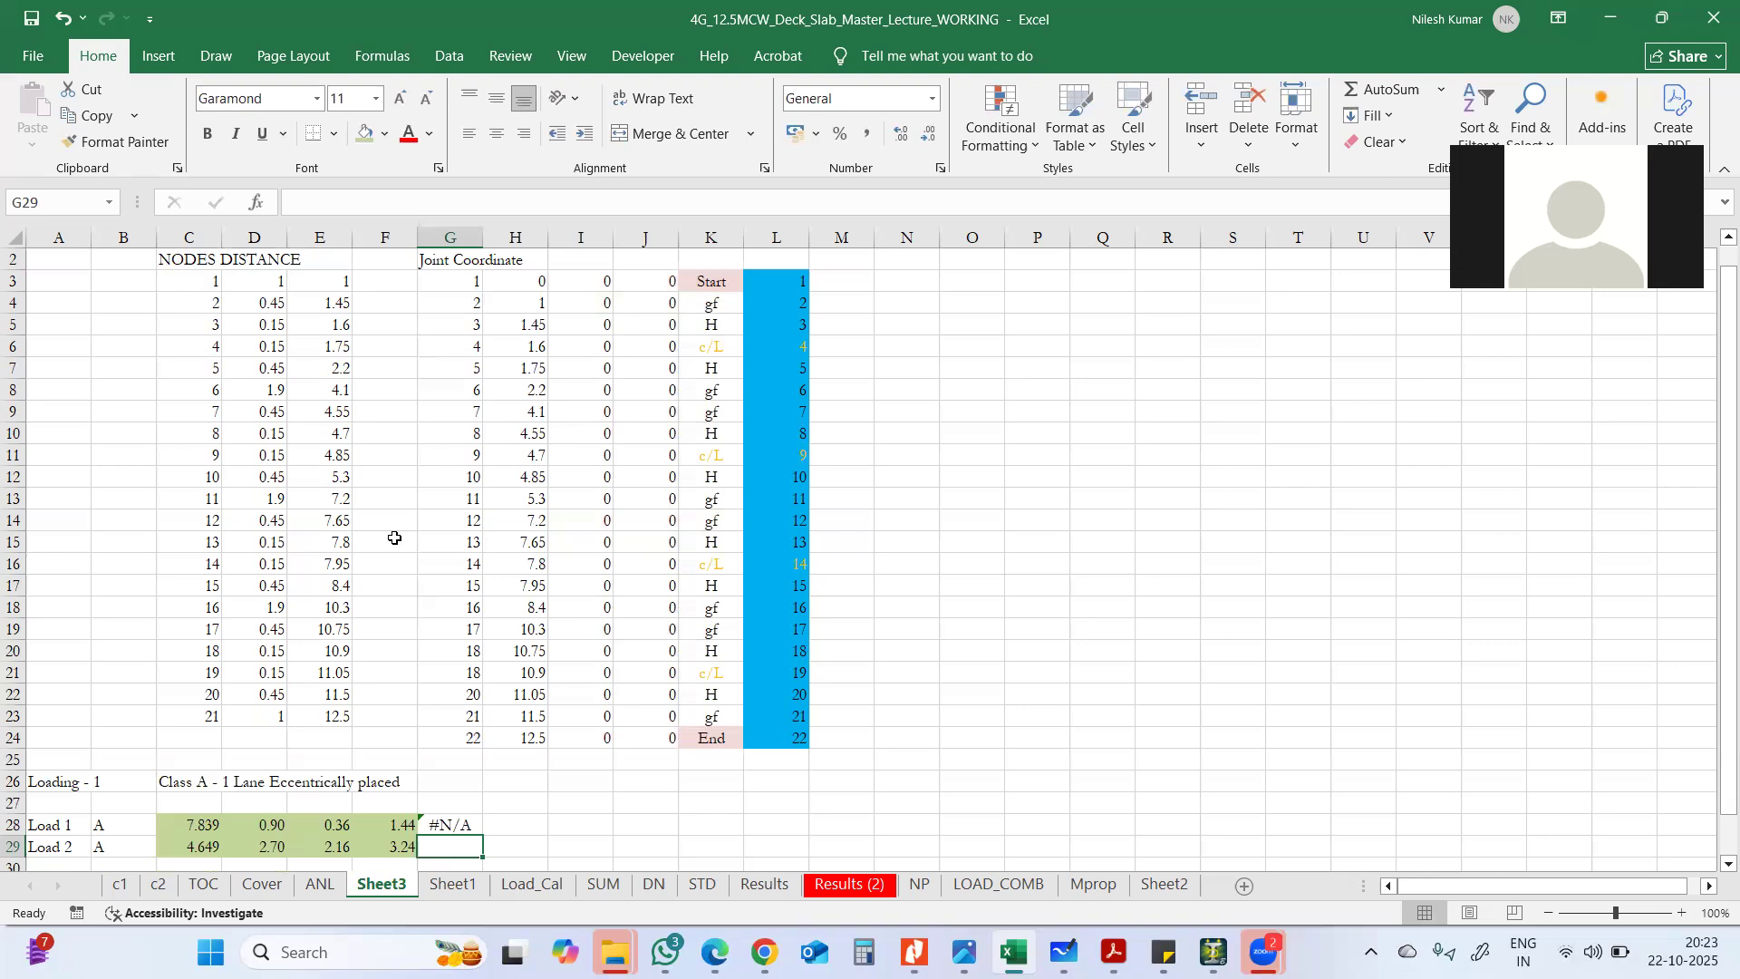
click(458, 283)
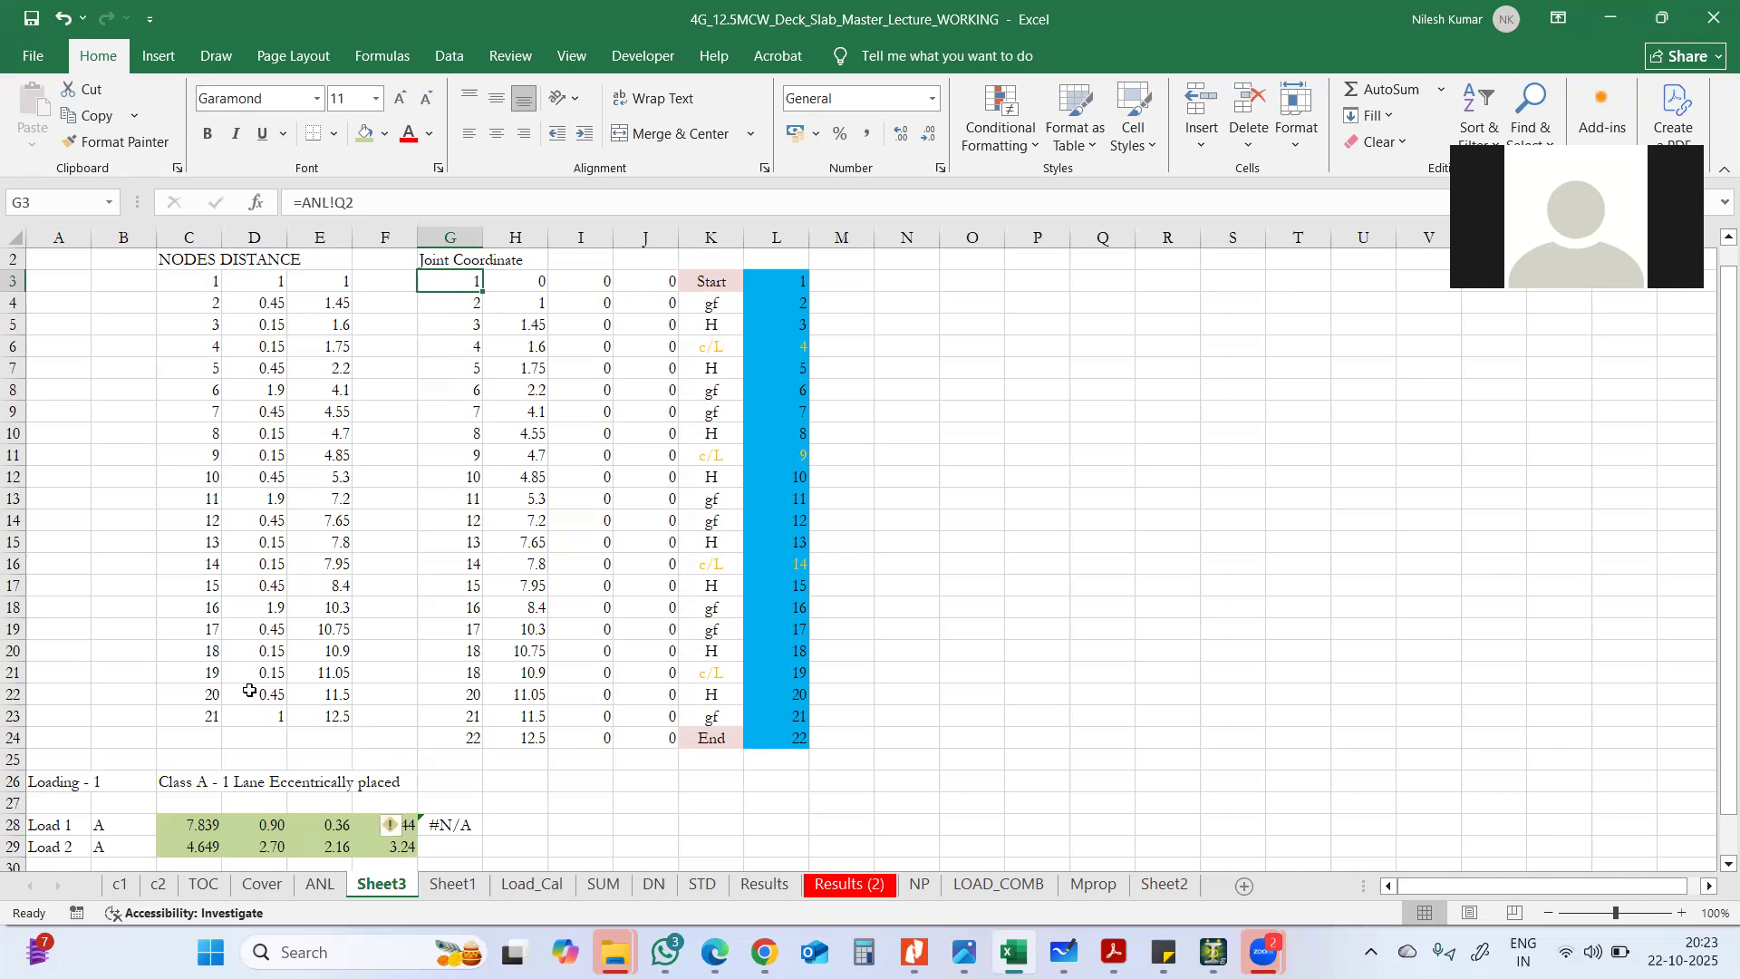
double_click(431, 826)
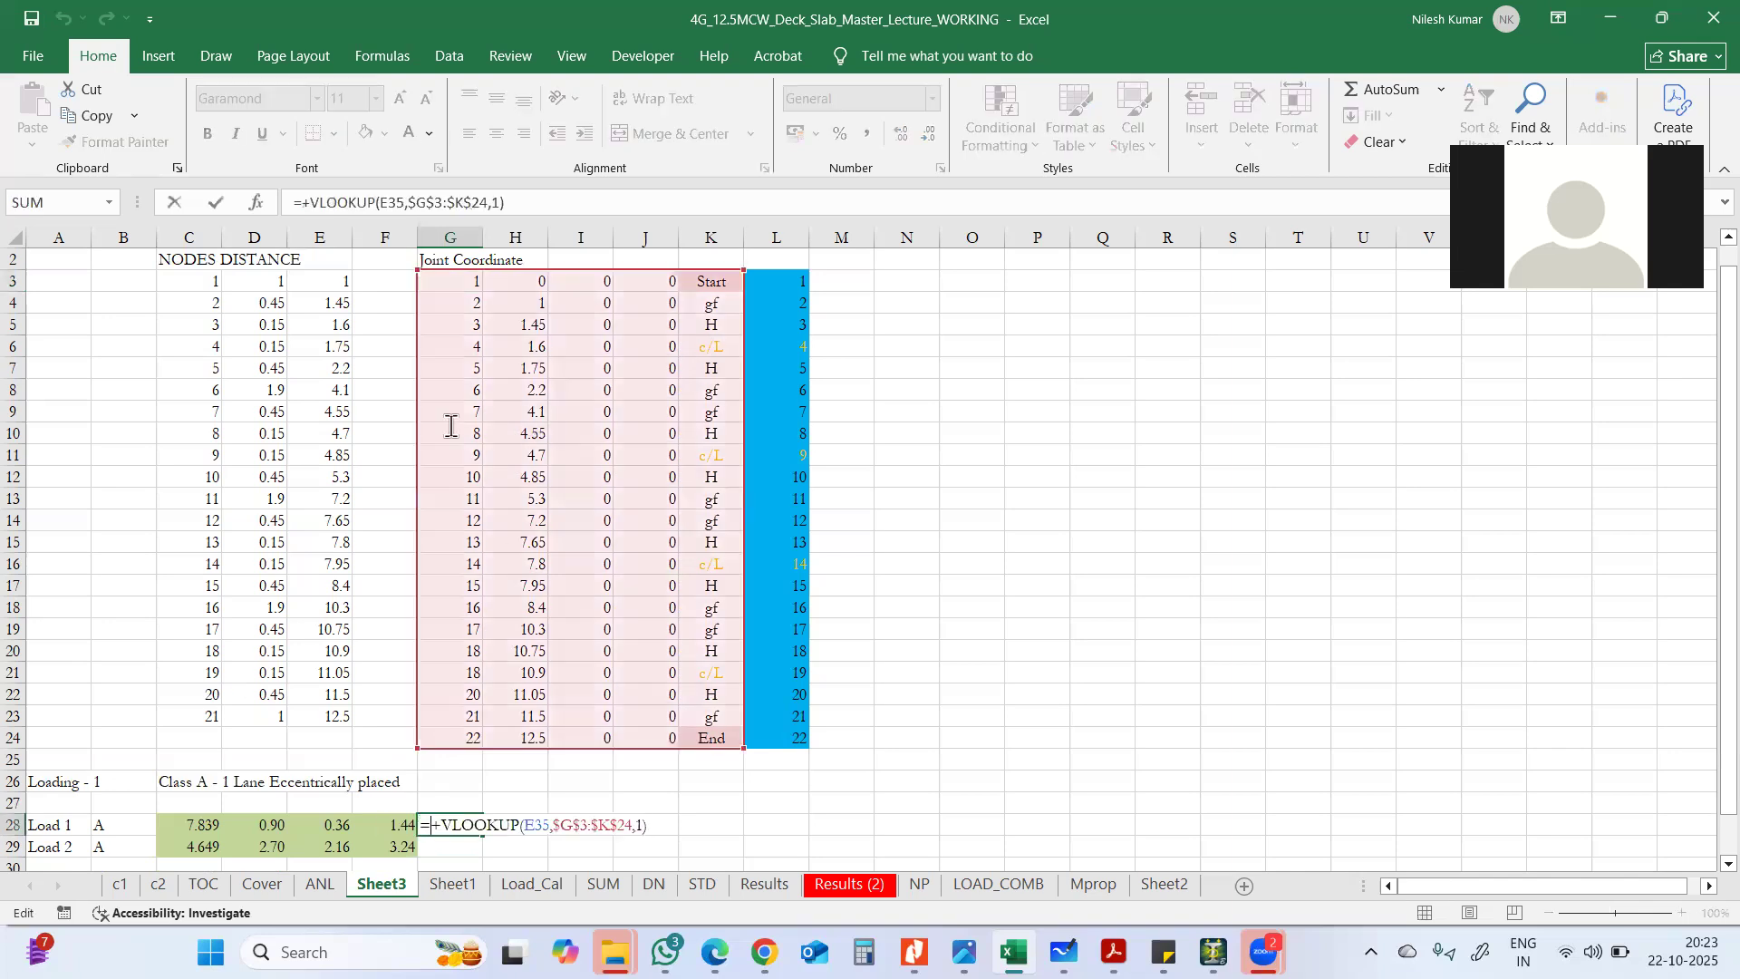
key(Escape)
- Replace the joint number formulas in G3:G24 with their values, using Paste Special with the Values option
drag(460, 285, 458, 738)
right_click(488, 389)
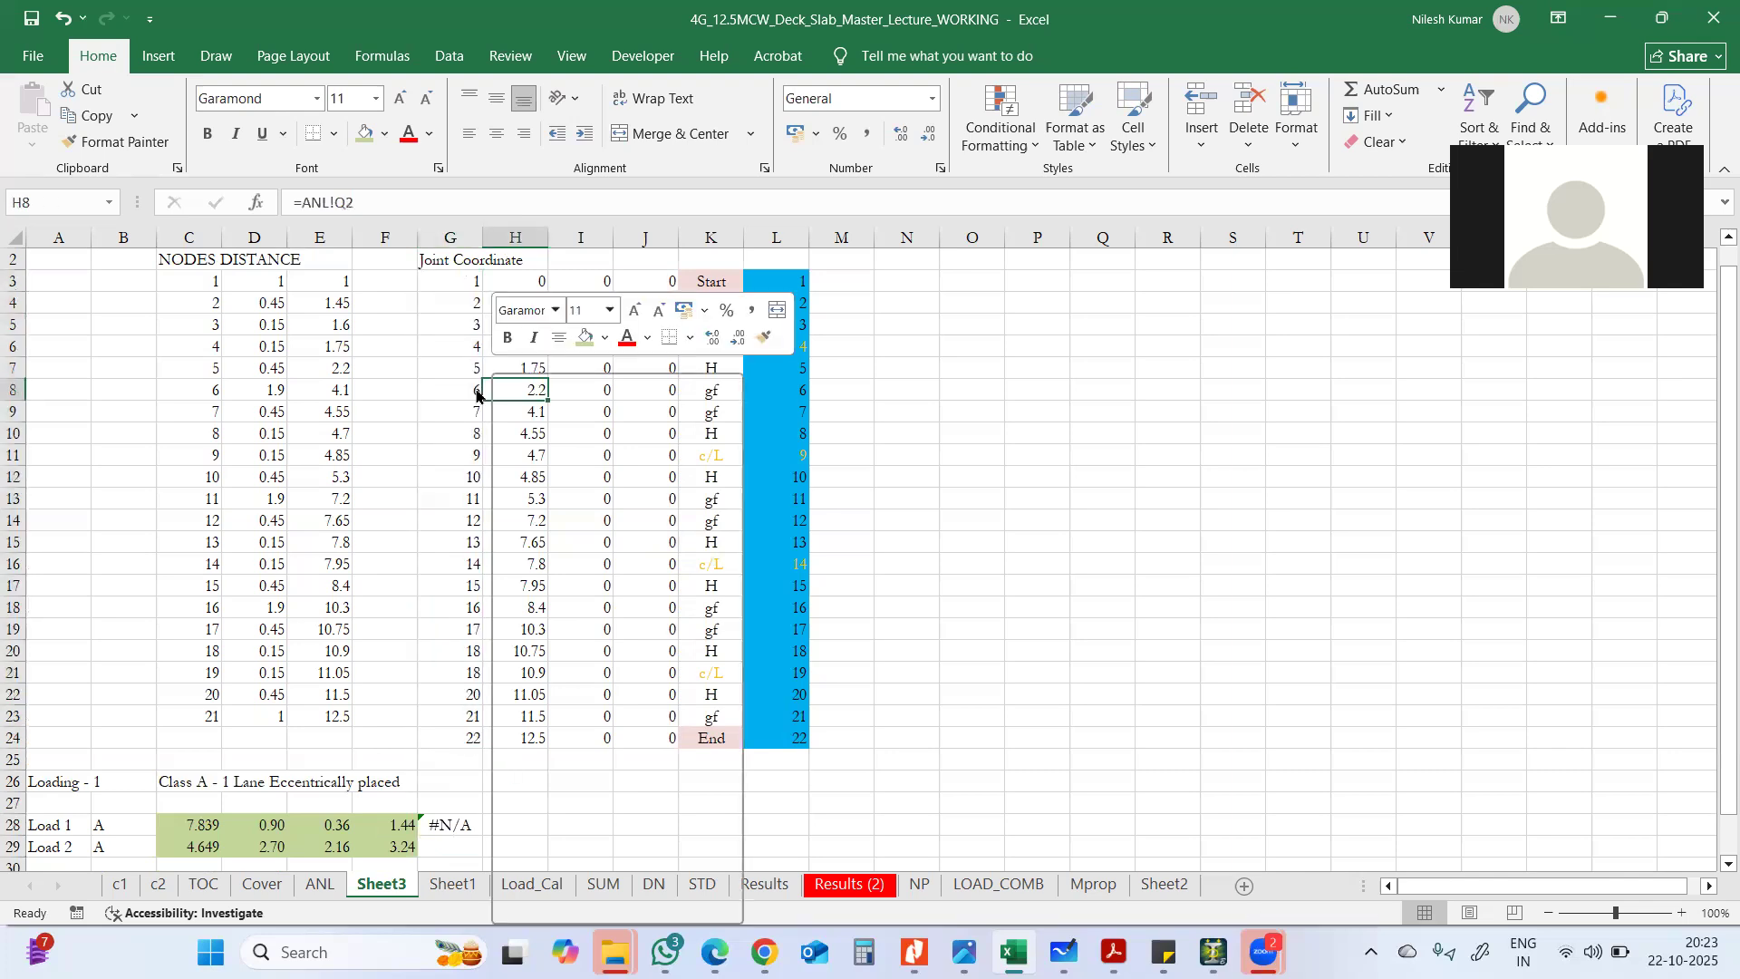
click(471, 277)
drag(461, 279, 459, 736)
right_click(458, 614)
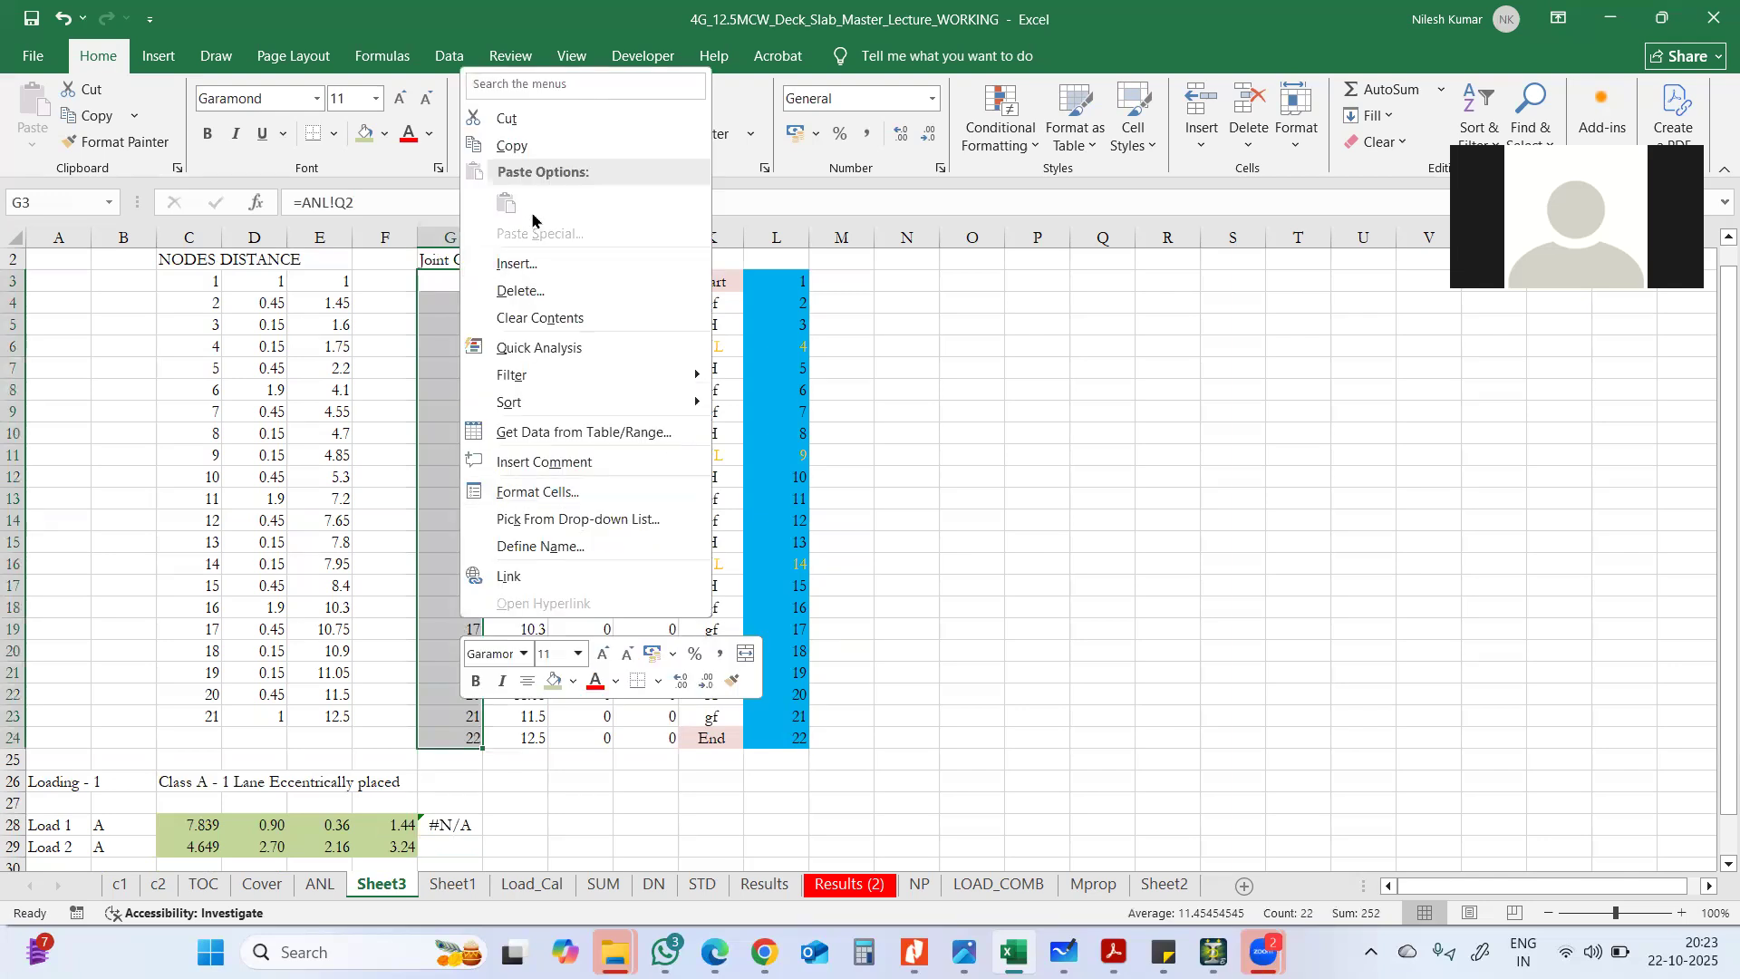
click(515, 145)
click(439, 281)
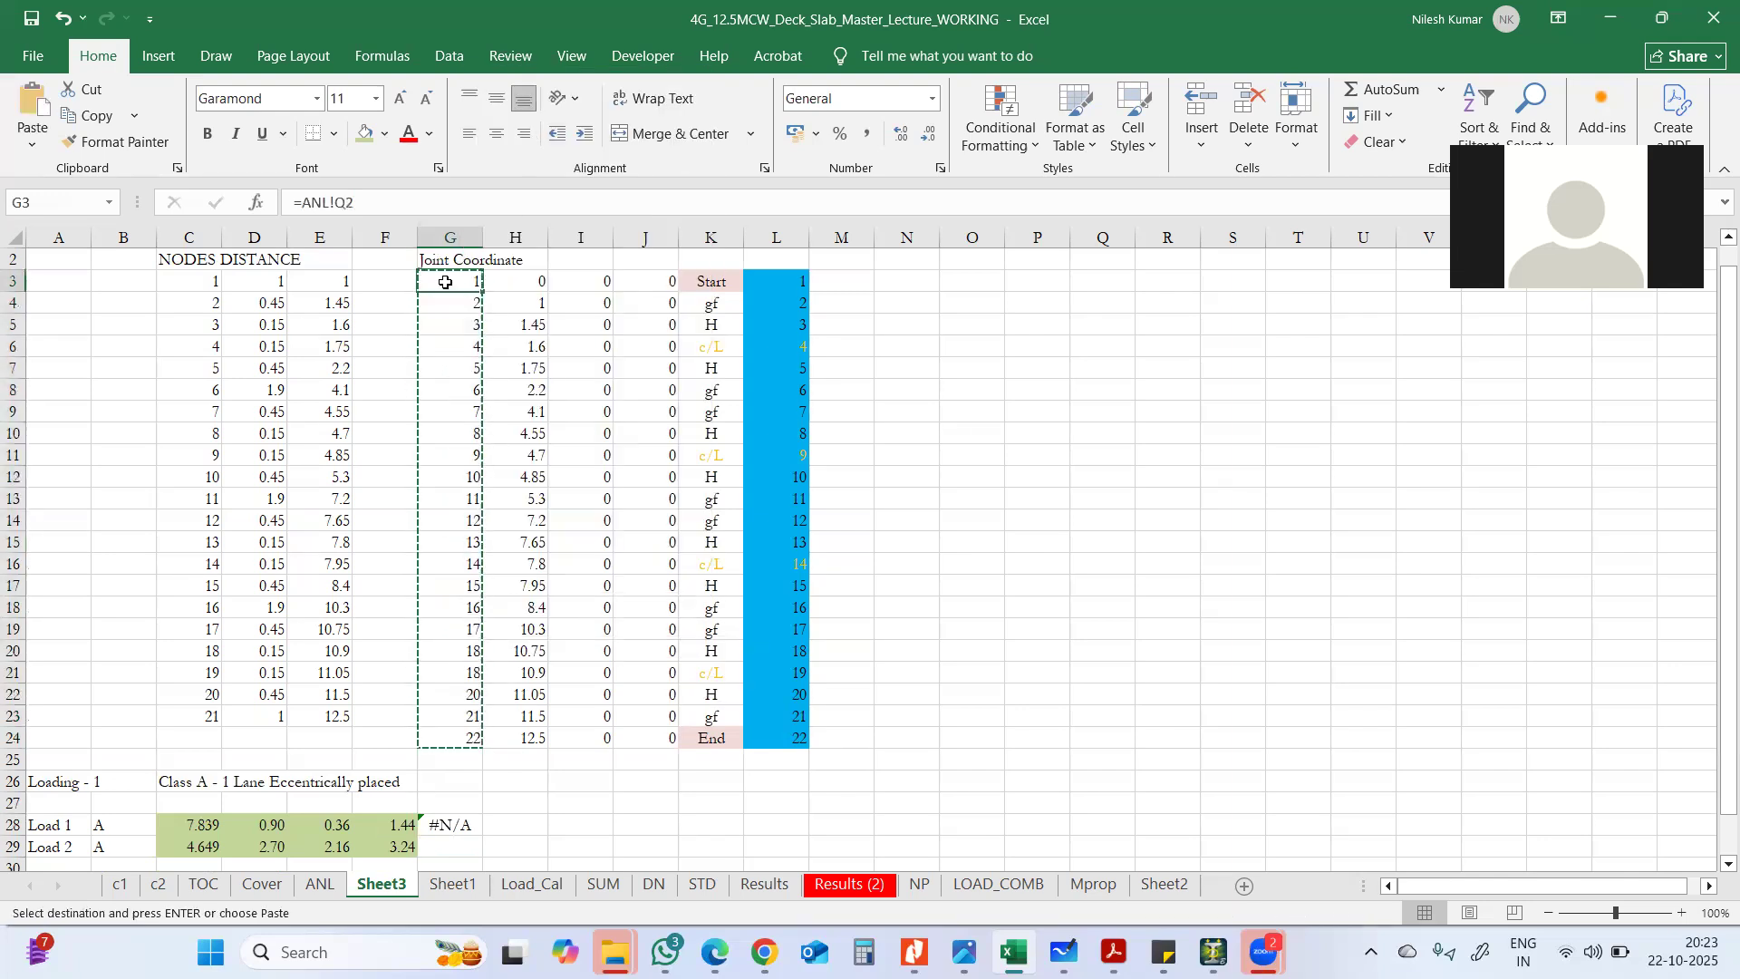
right_click(448, 283)
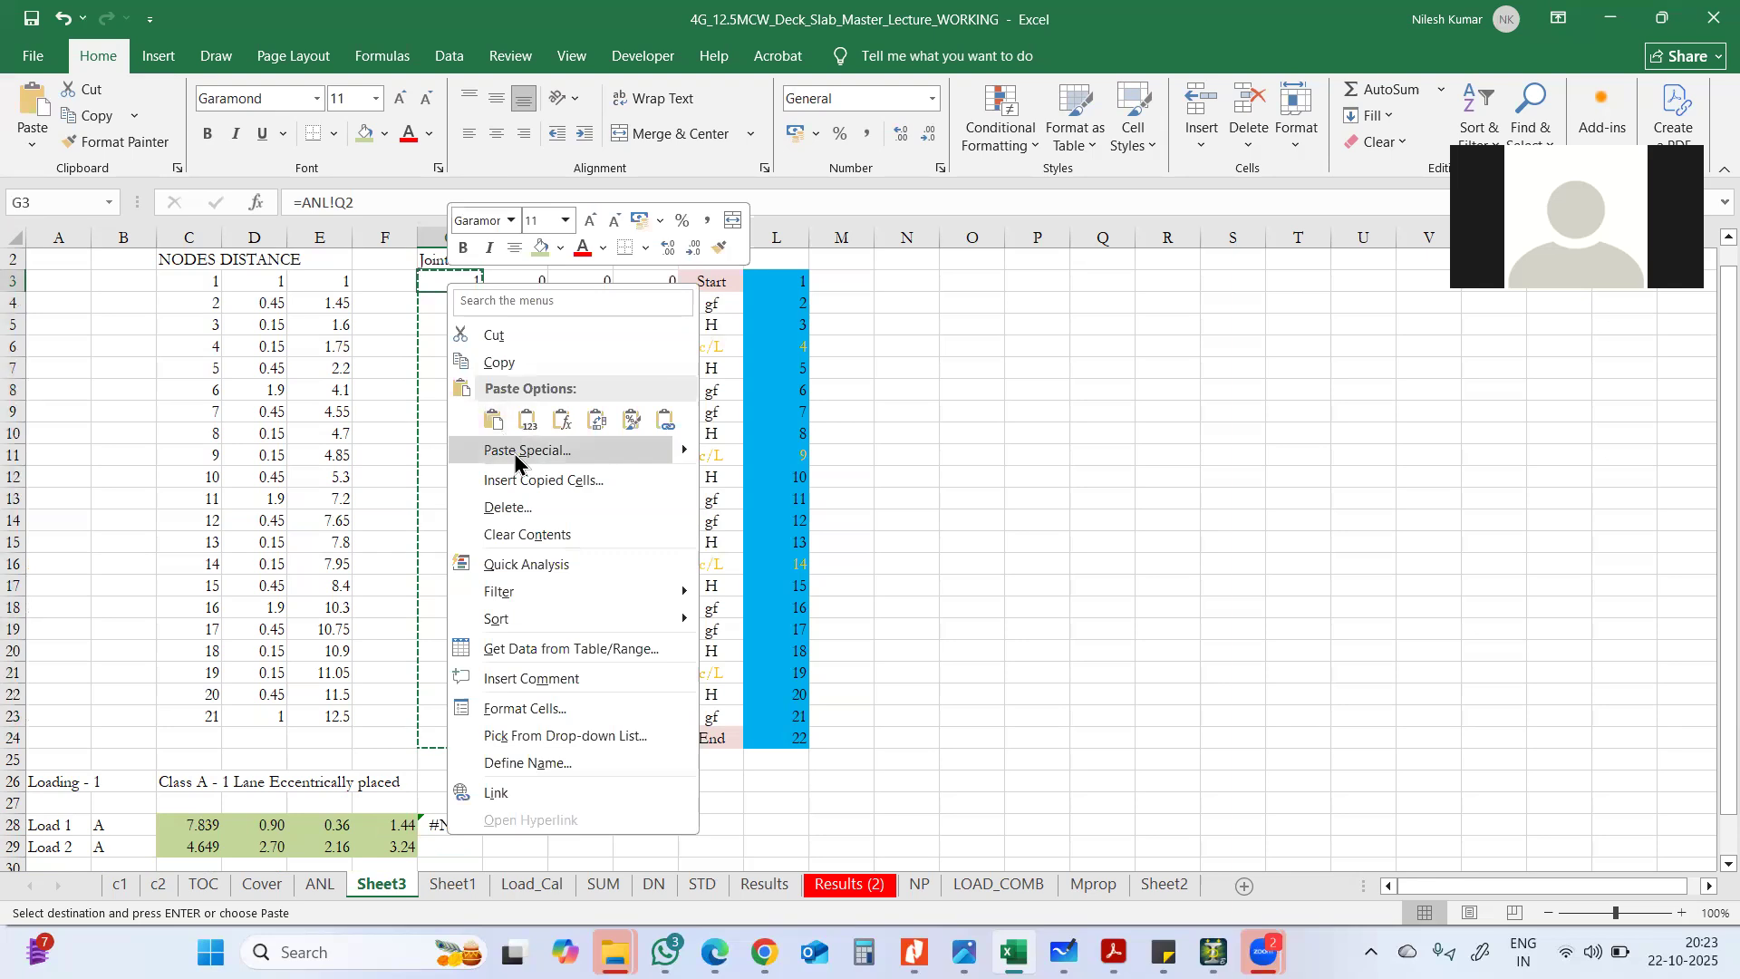
click(513, 452)
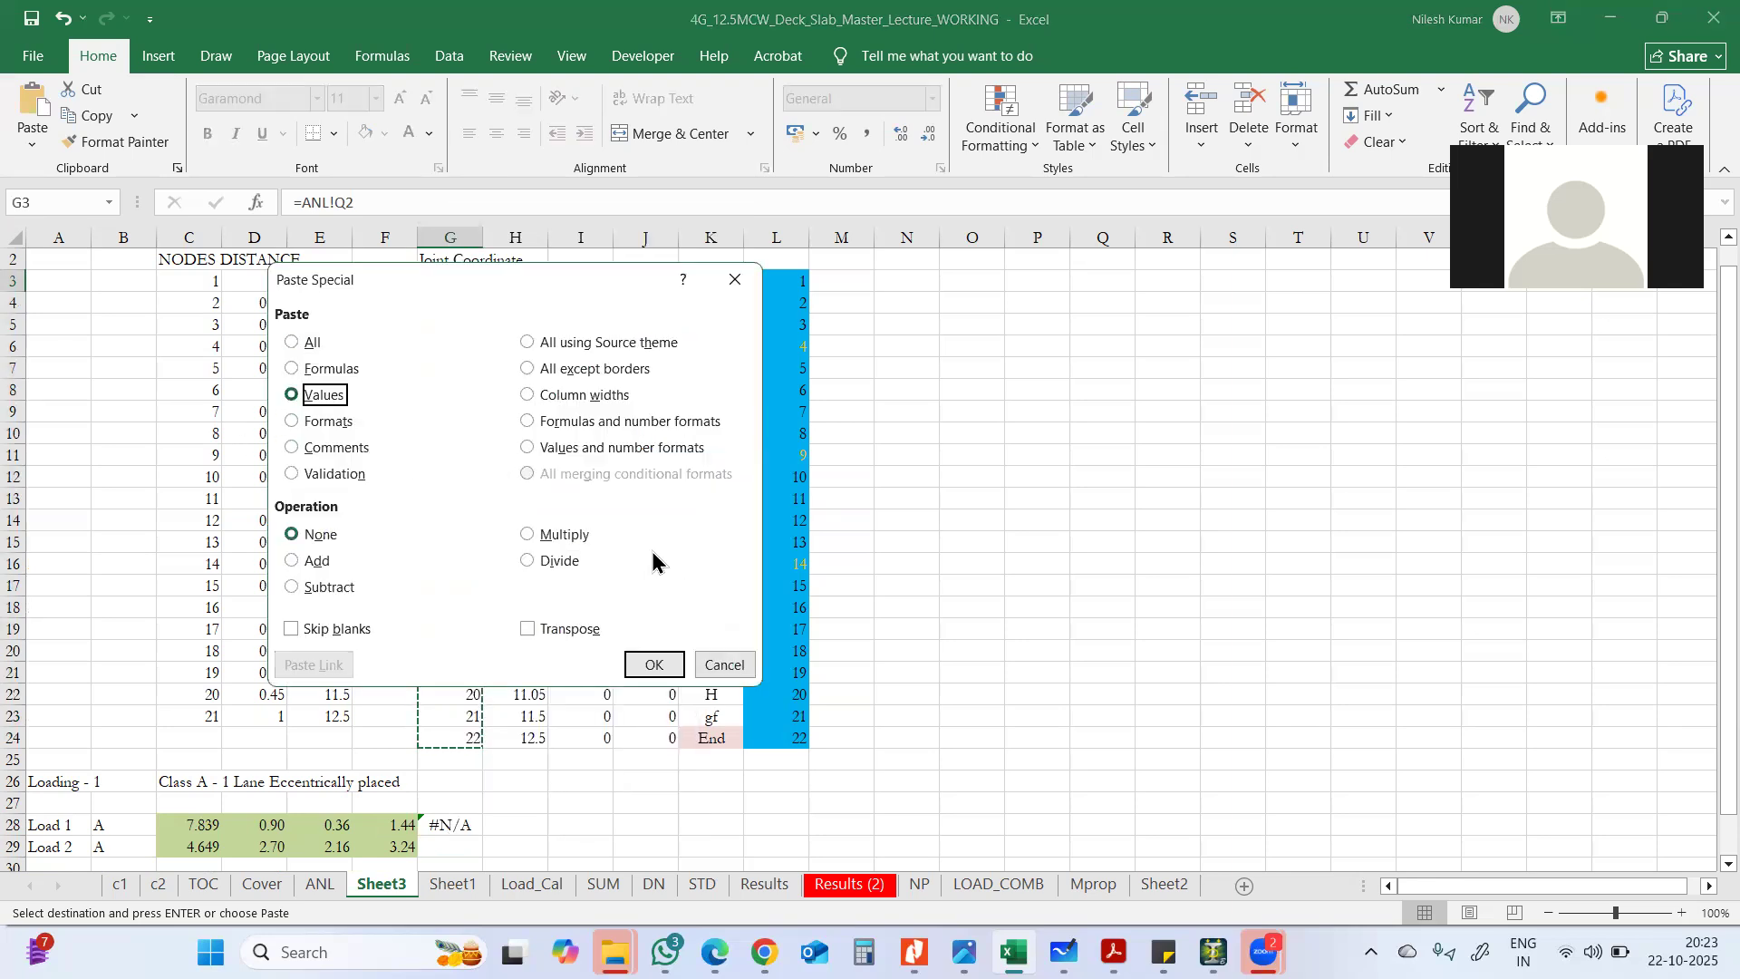
click(650, 665)
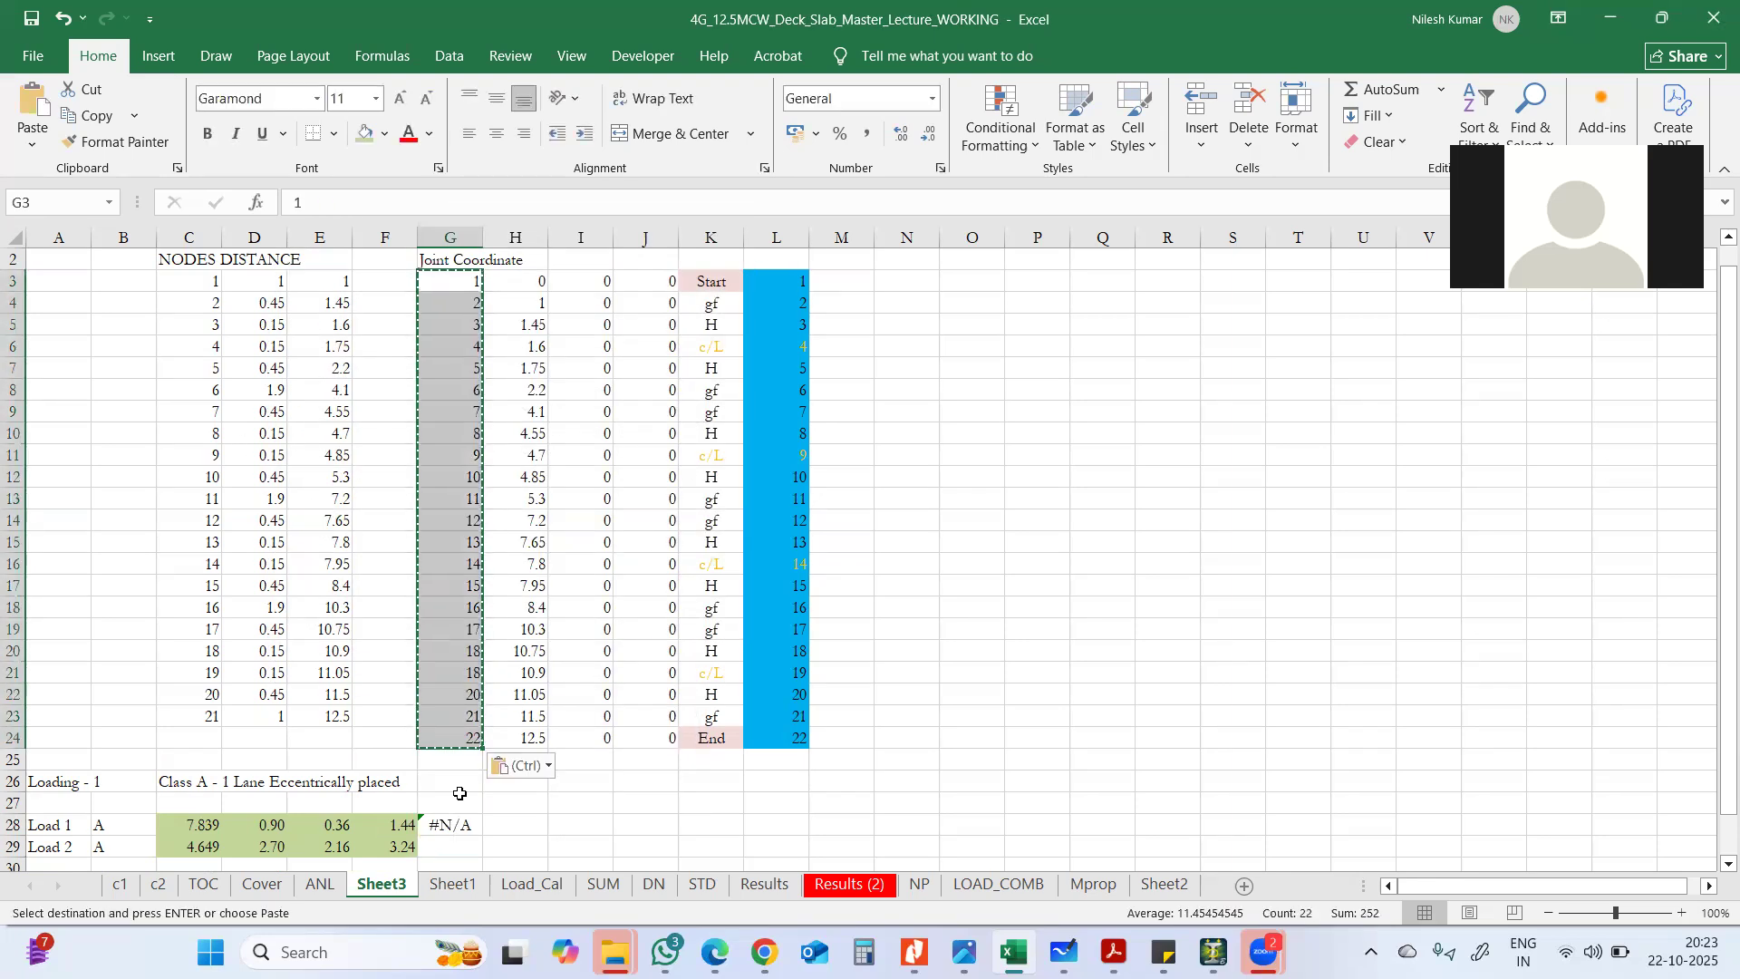
- Move the lookup value of the VLOOKUP in G28 to E28
double_click(460, 824)
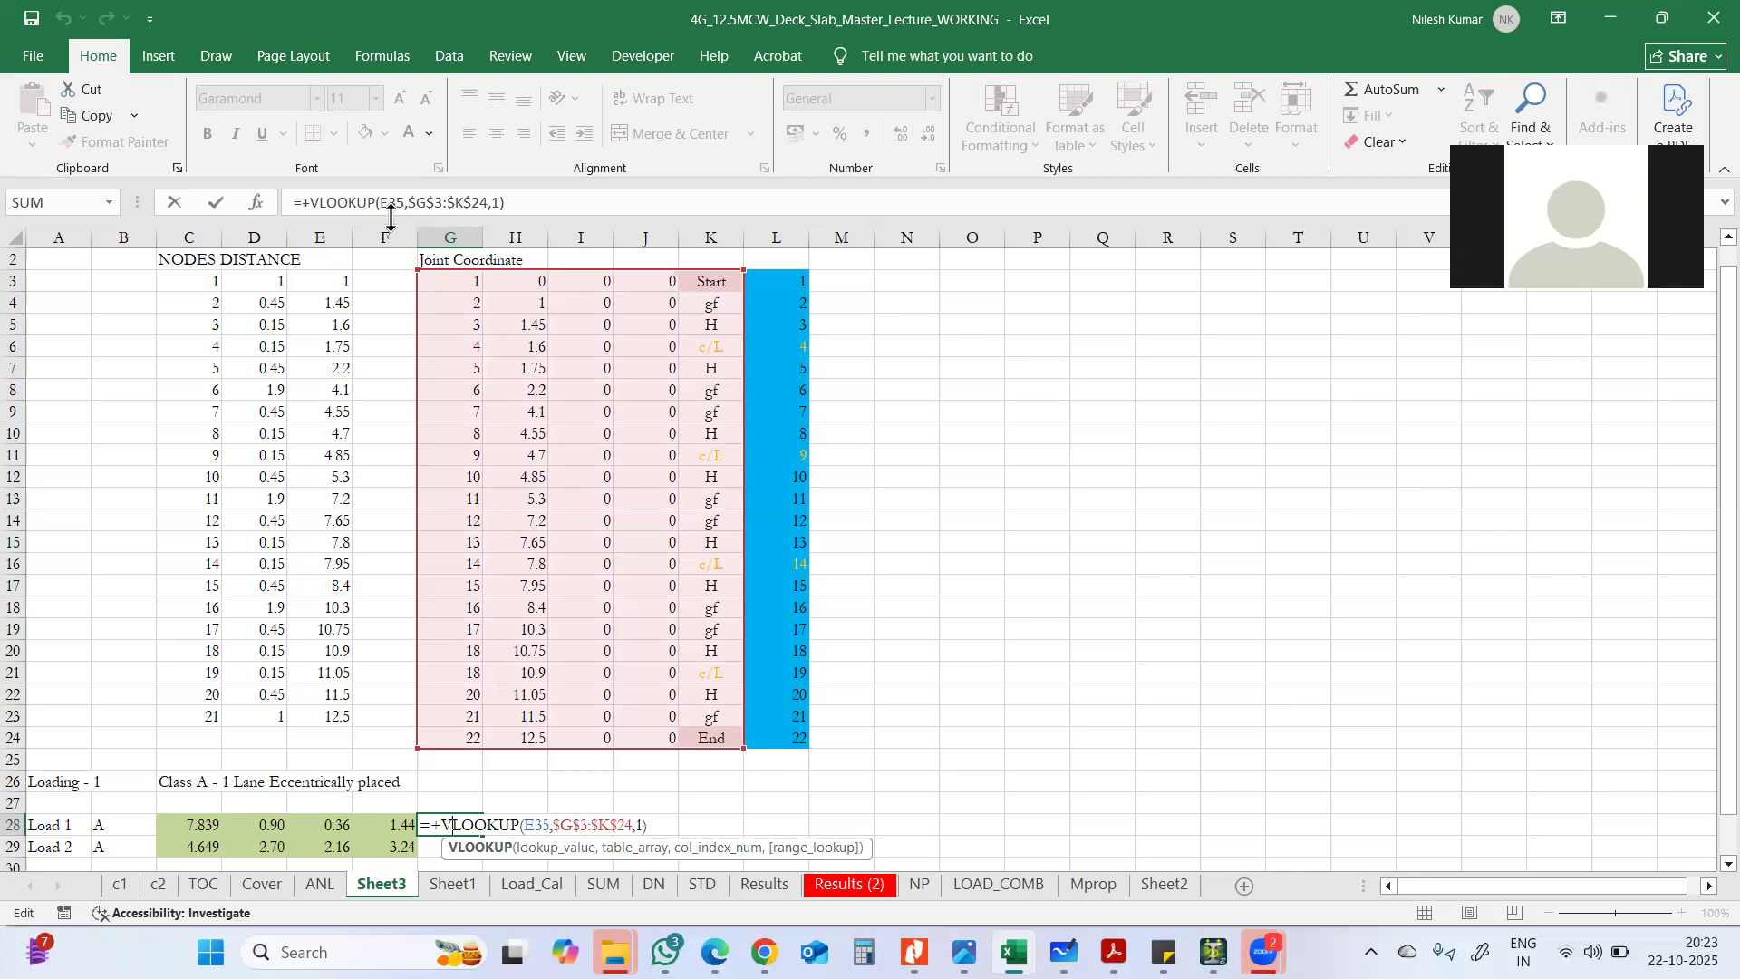
scroll(367, 467, down, 3)
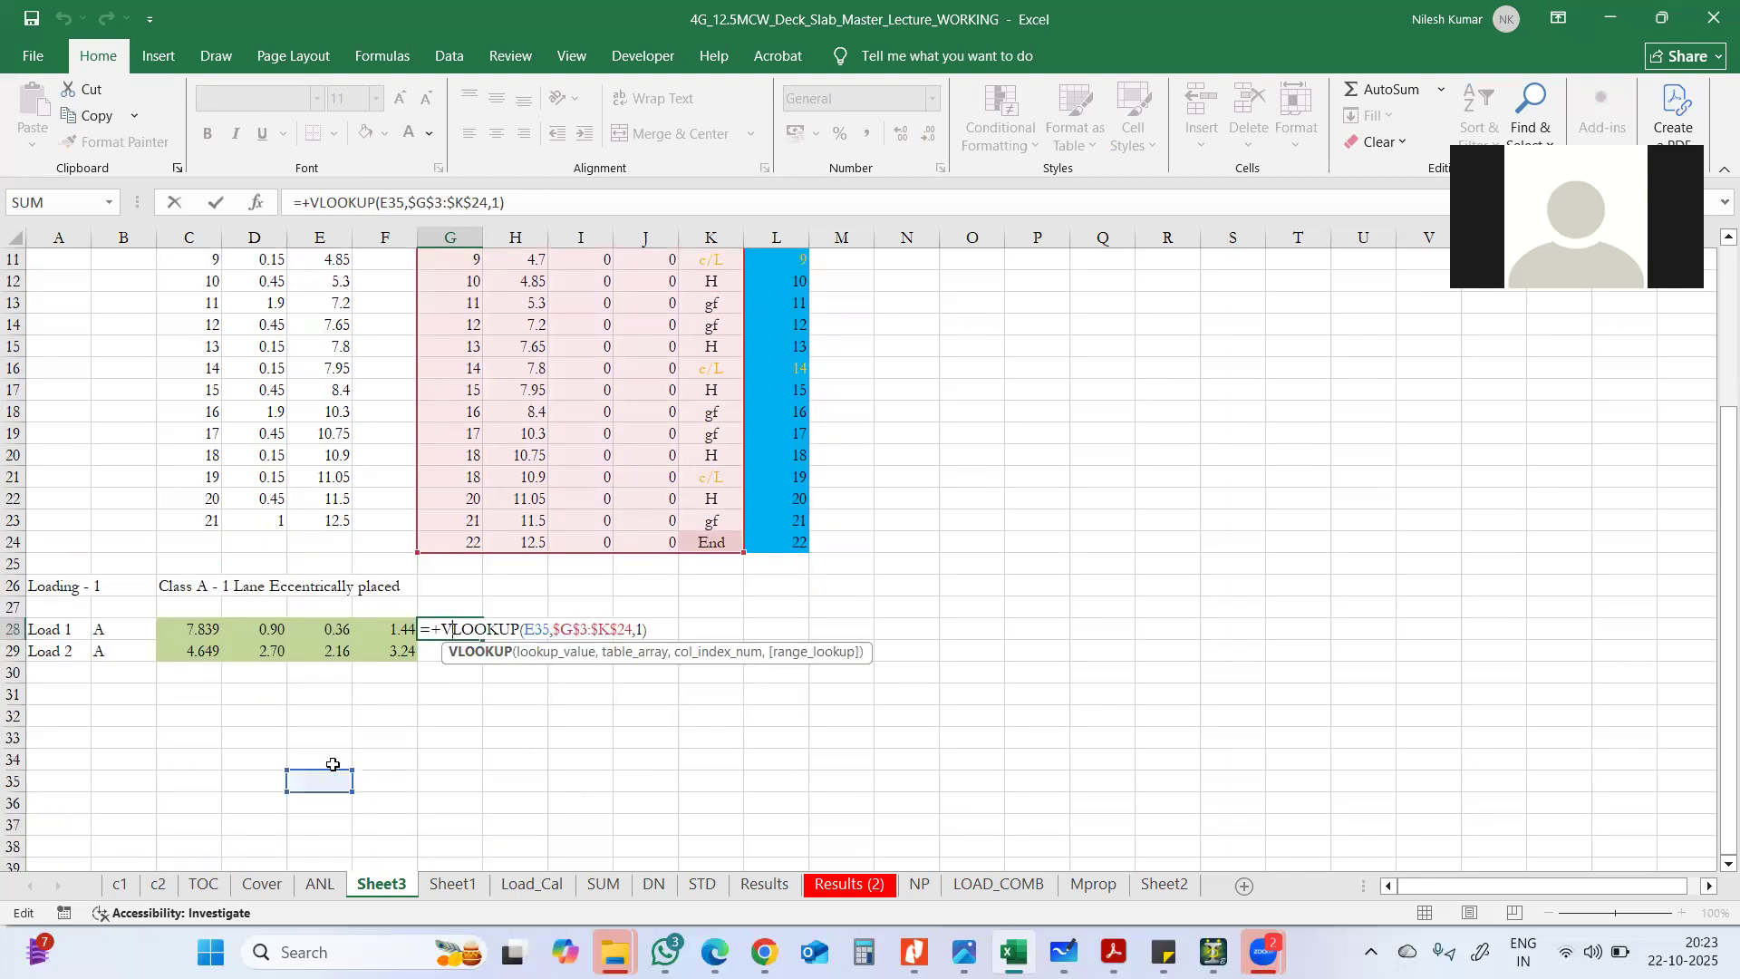
drag(332, 764, 333, 613)
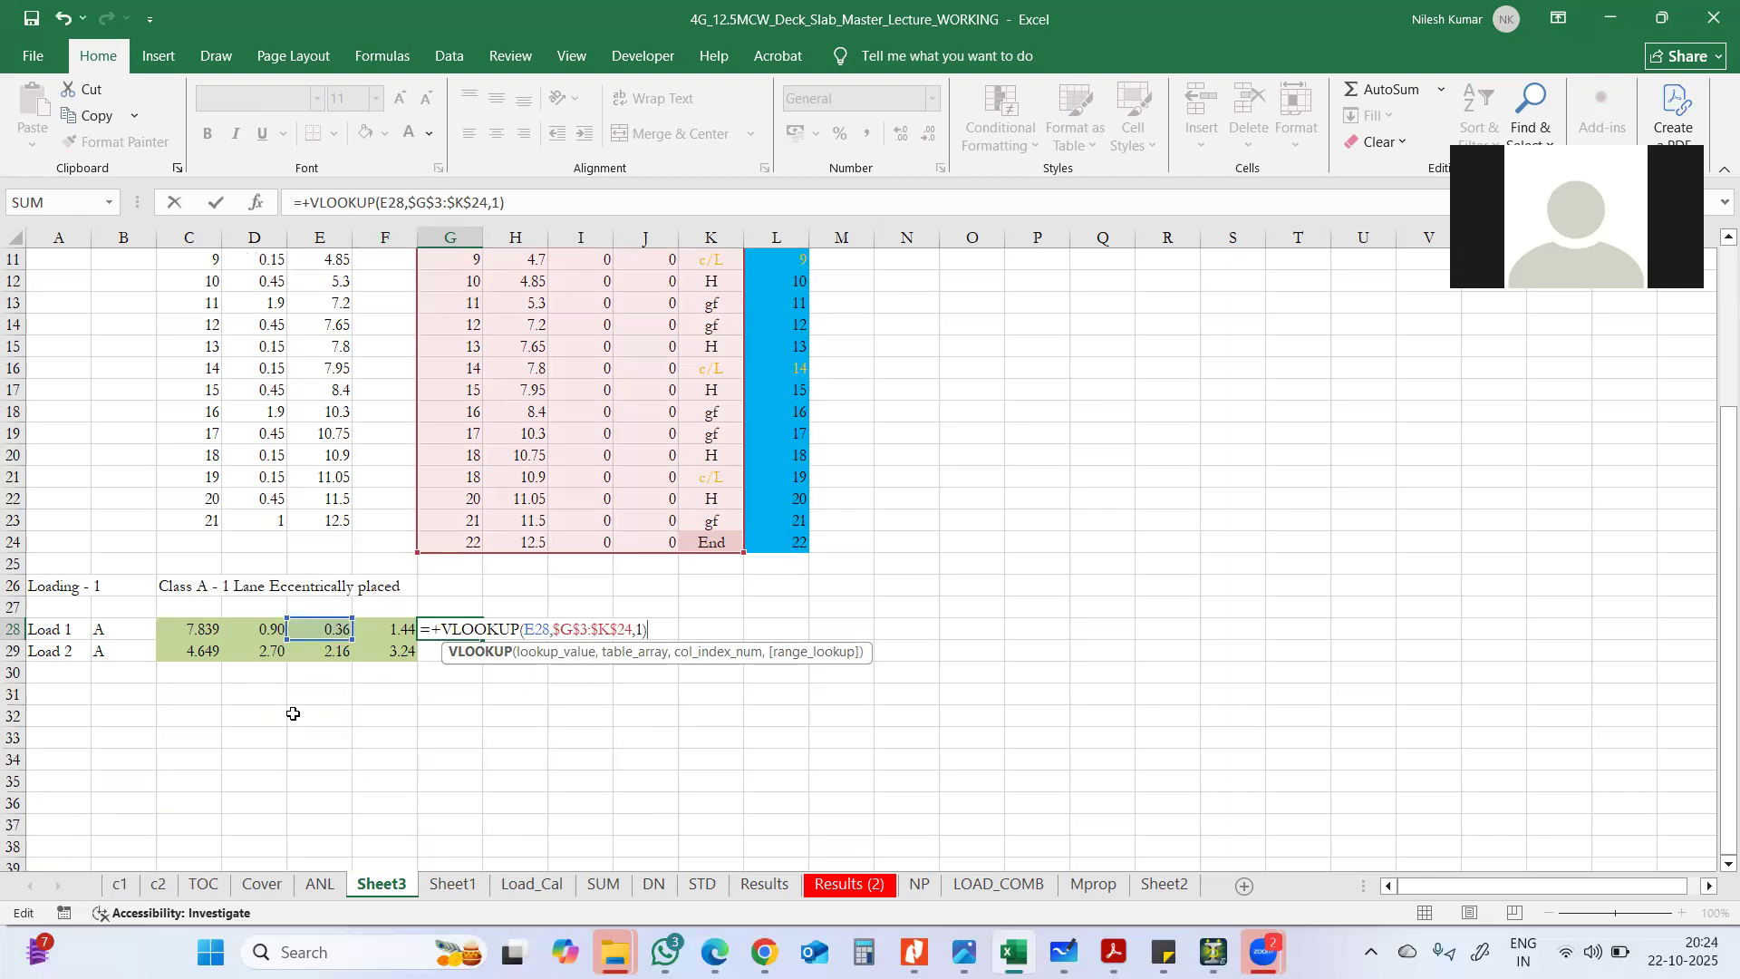
key(Return)
scroll(1029, 625, right, 1)
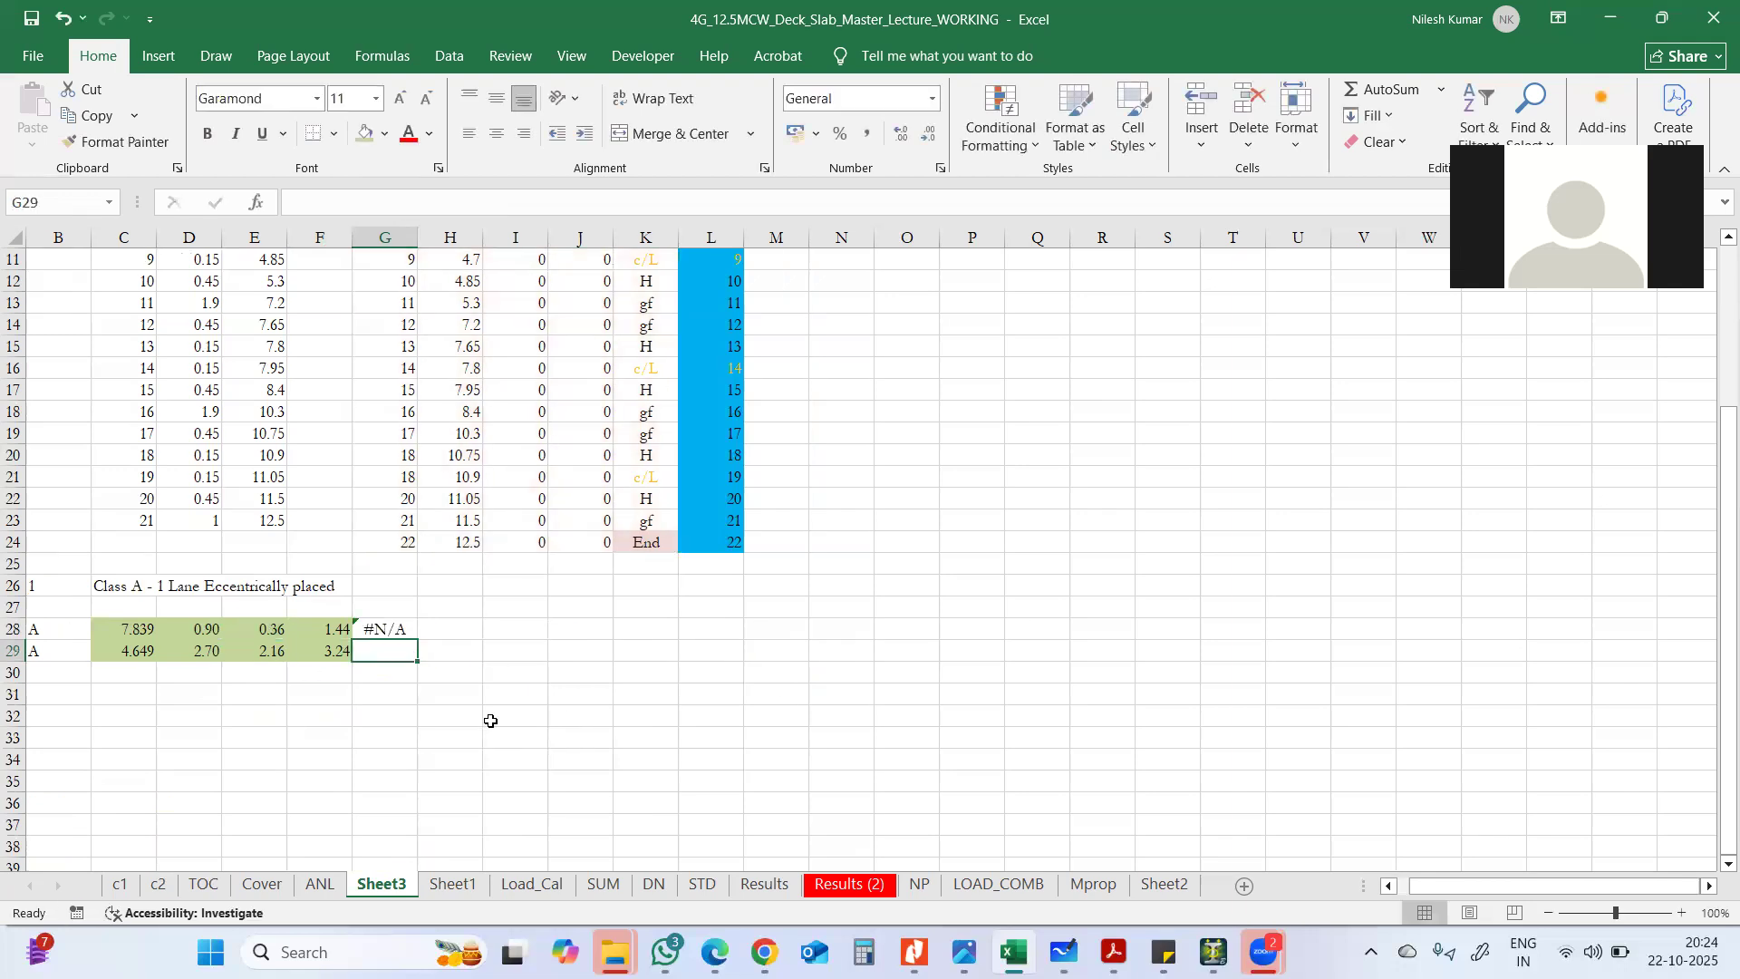
- Review the G28 VLOOKUP's lookup value and table range against the joint coordinate table
double_click(373, 625)
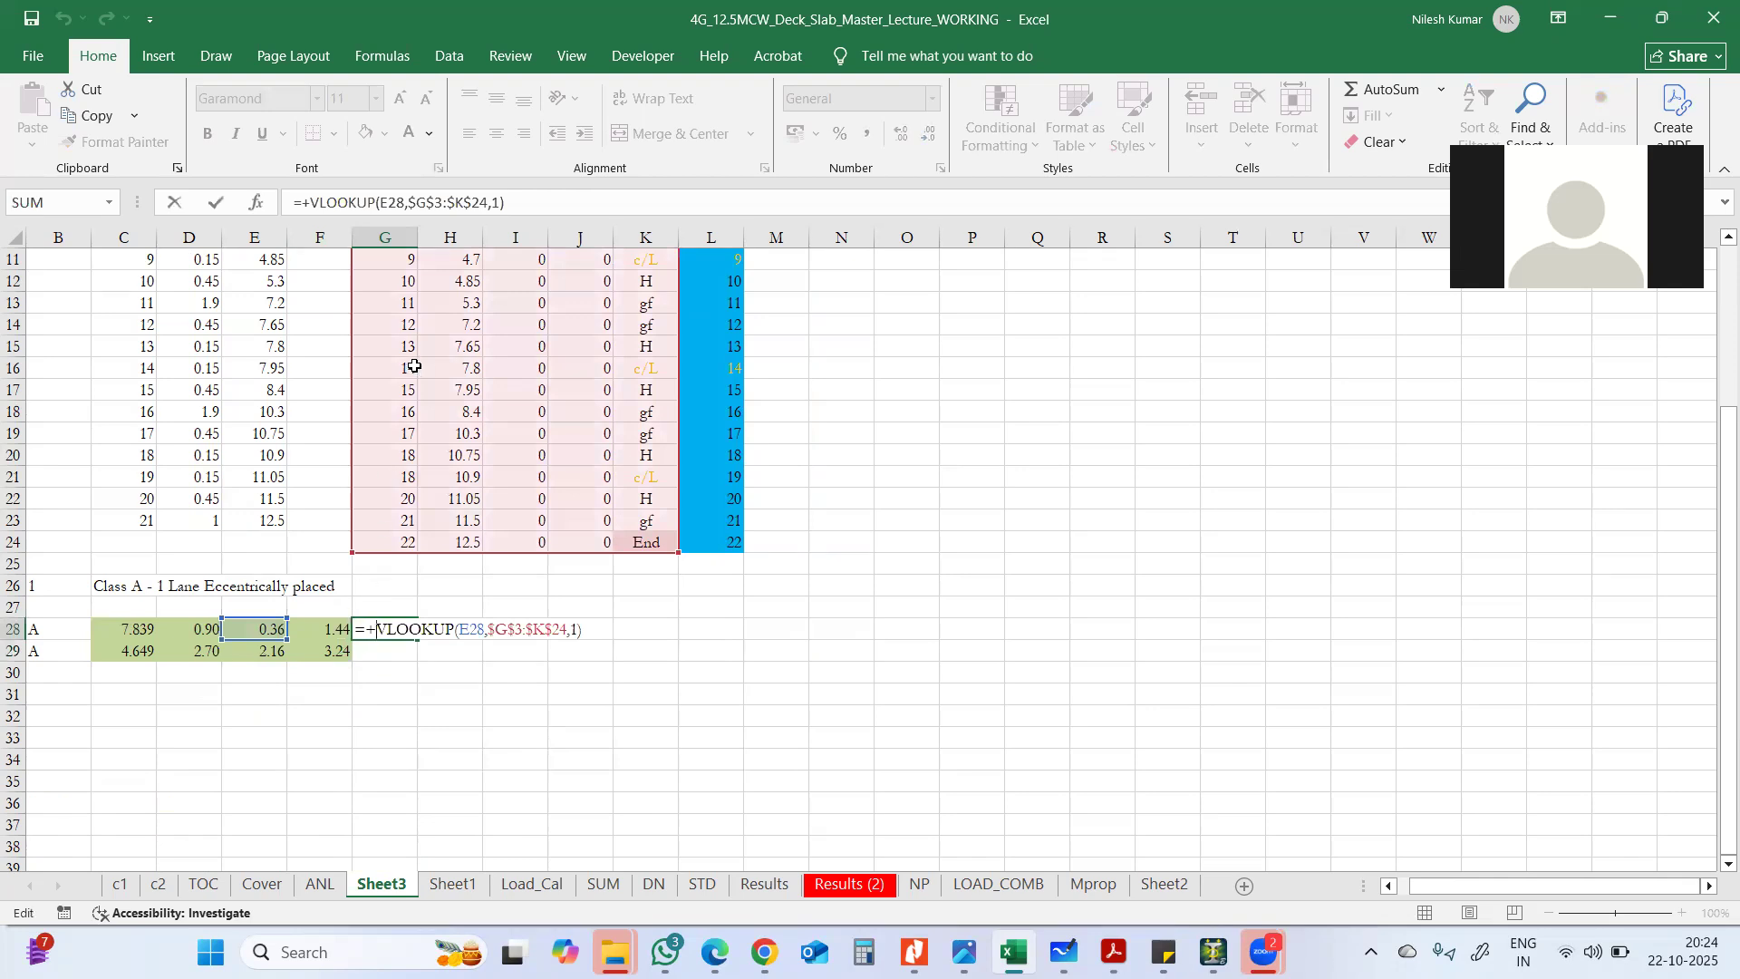
scroll(414, 367, up, 4)
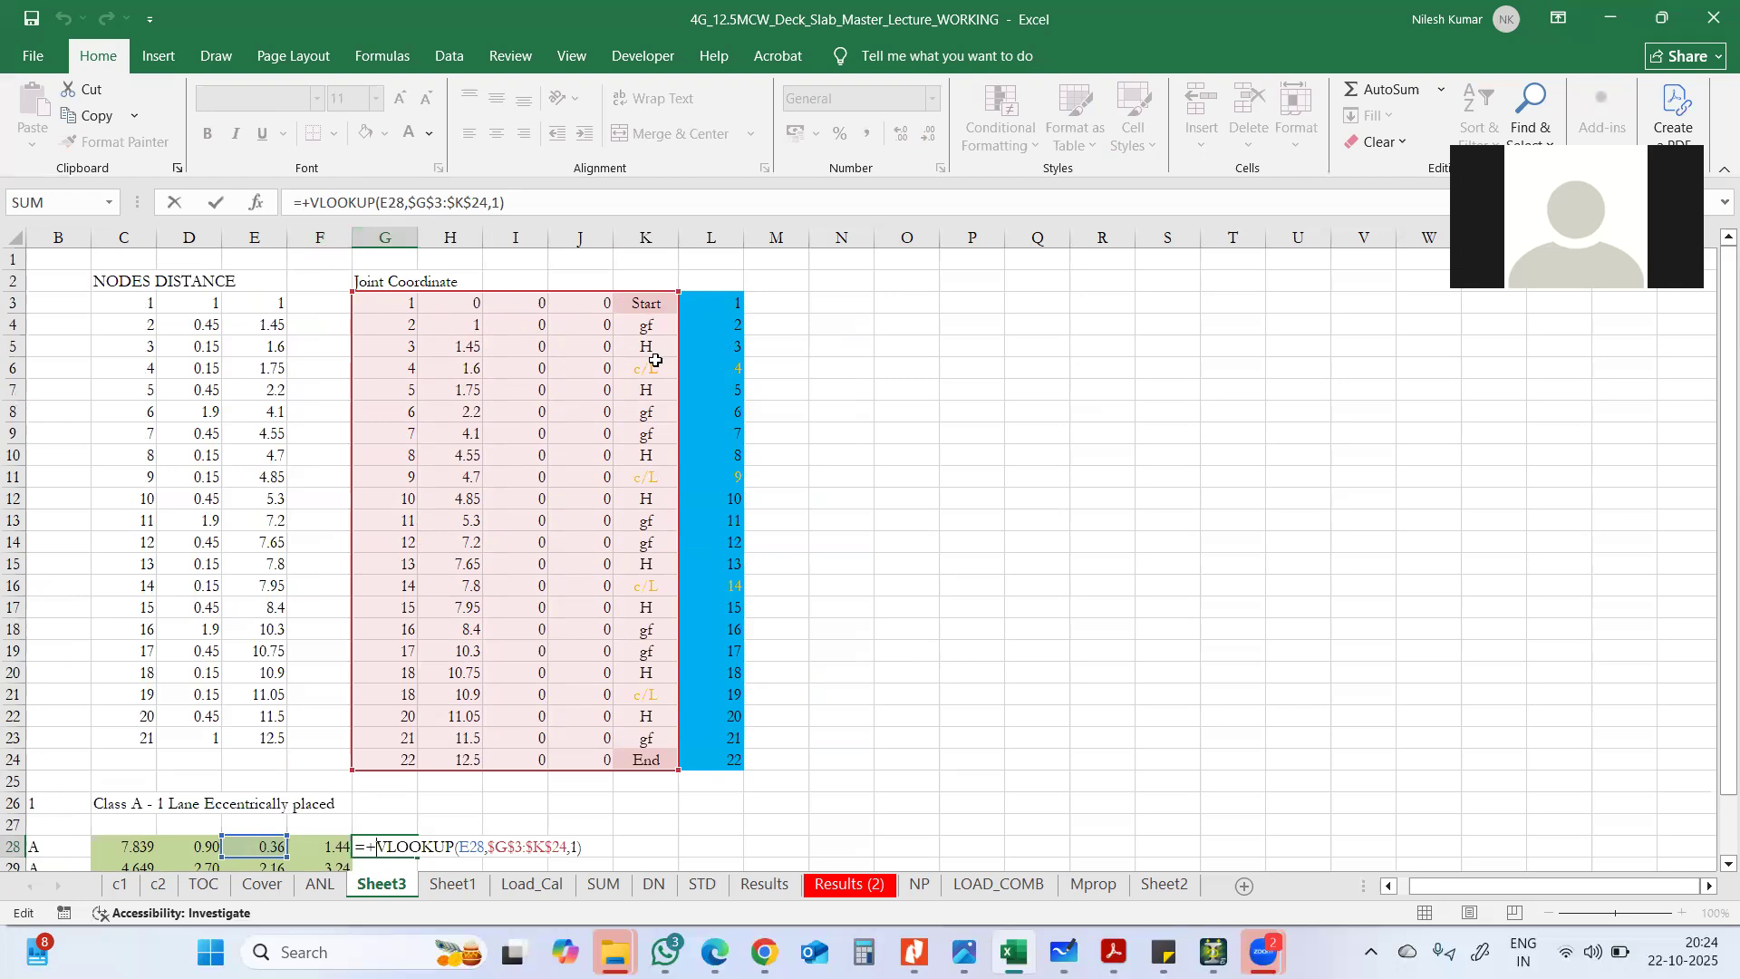
key(Return)
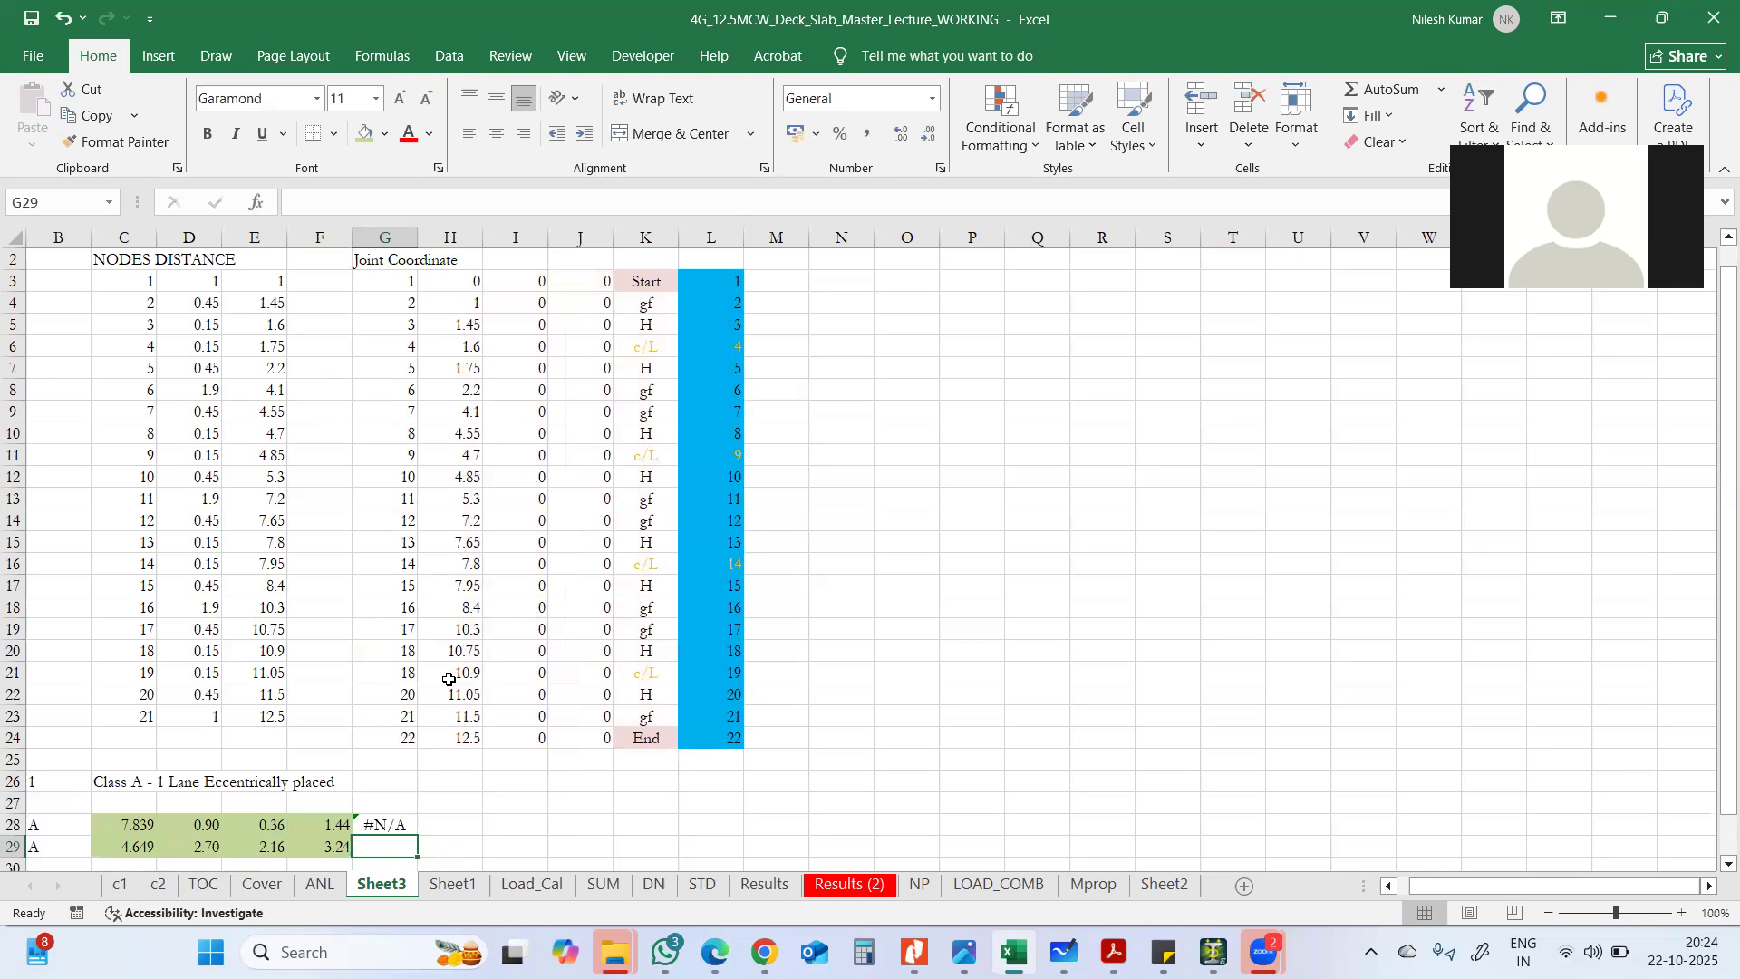
key(Up)
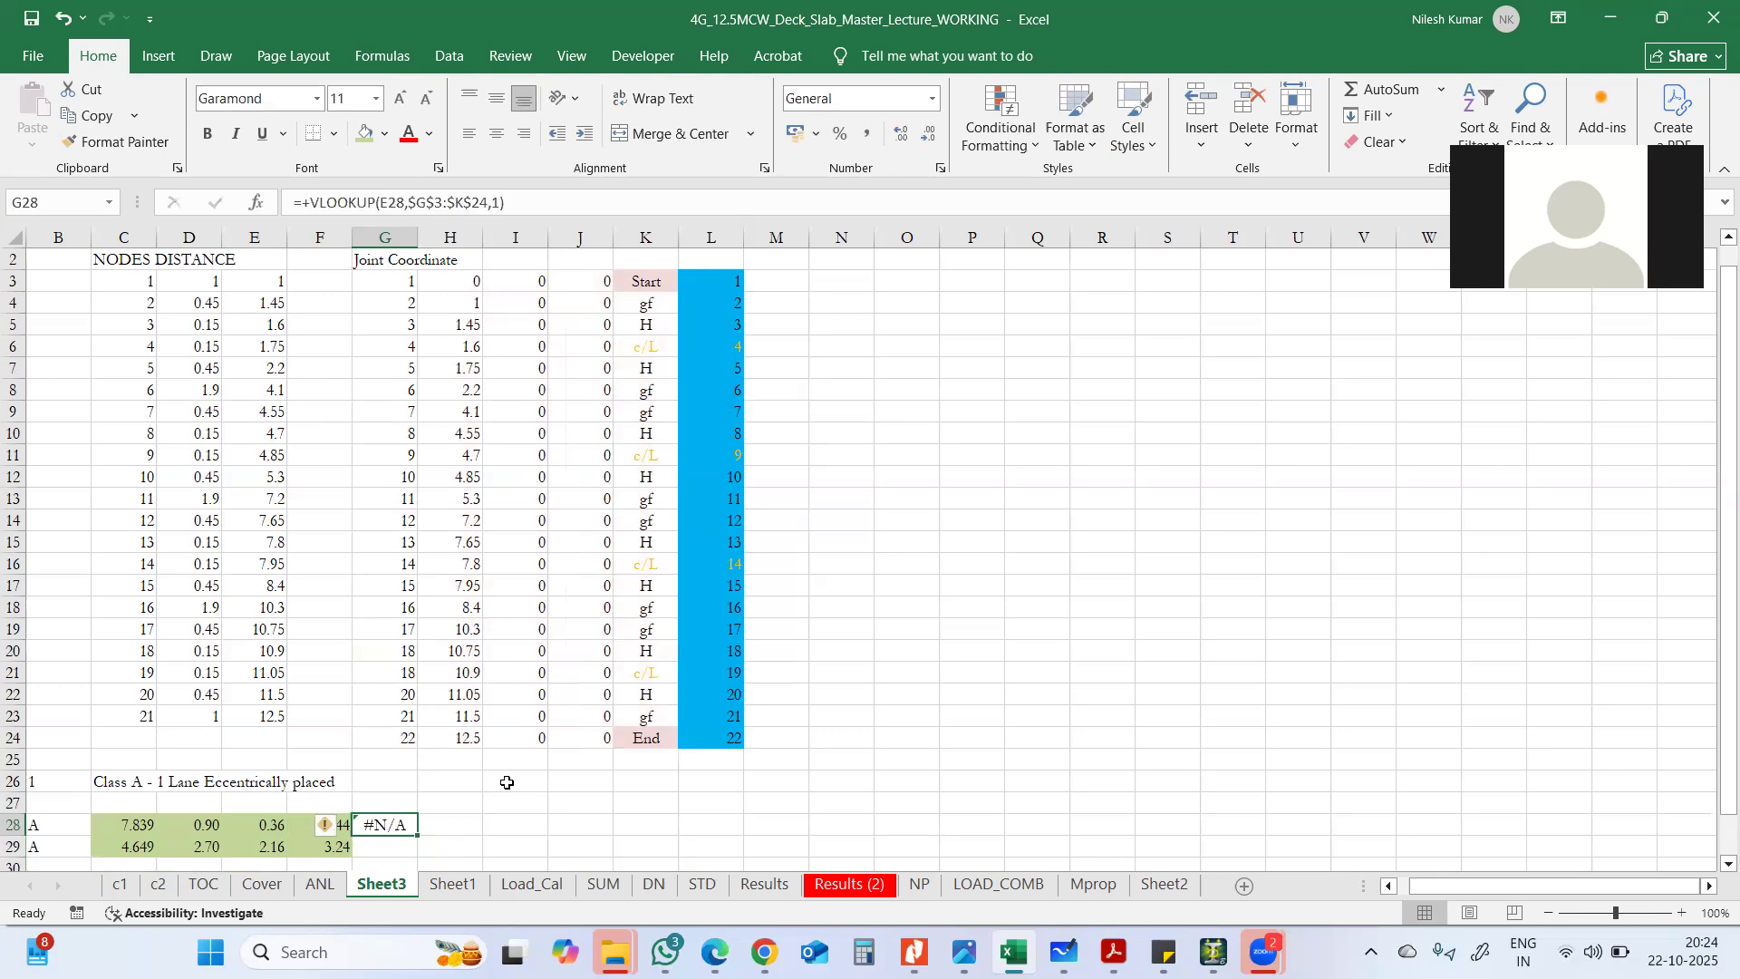
- Undo the values-only paste in G3:G24 and the recent edits to the VLOOKUP in G28
key(ctrl+z)
key(ctrl+z)
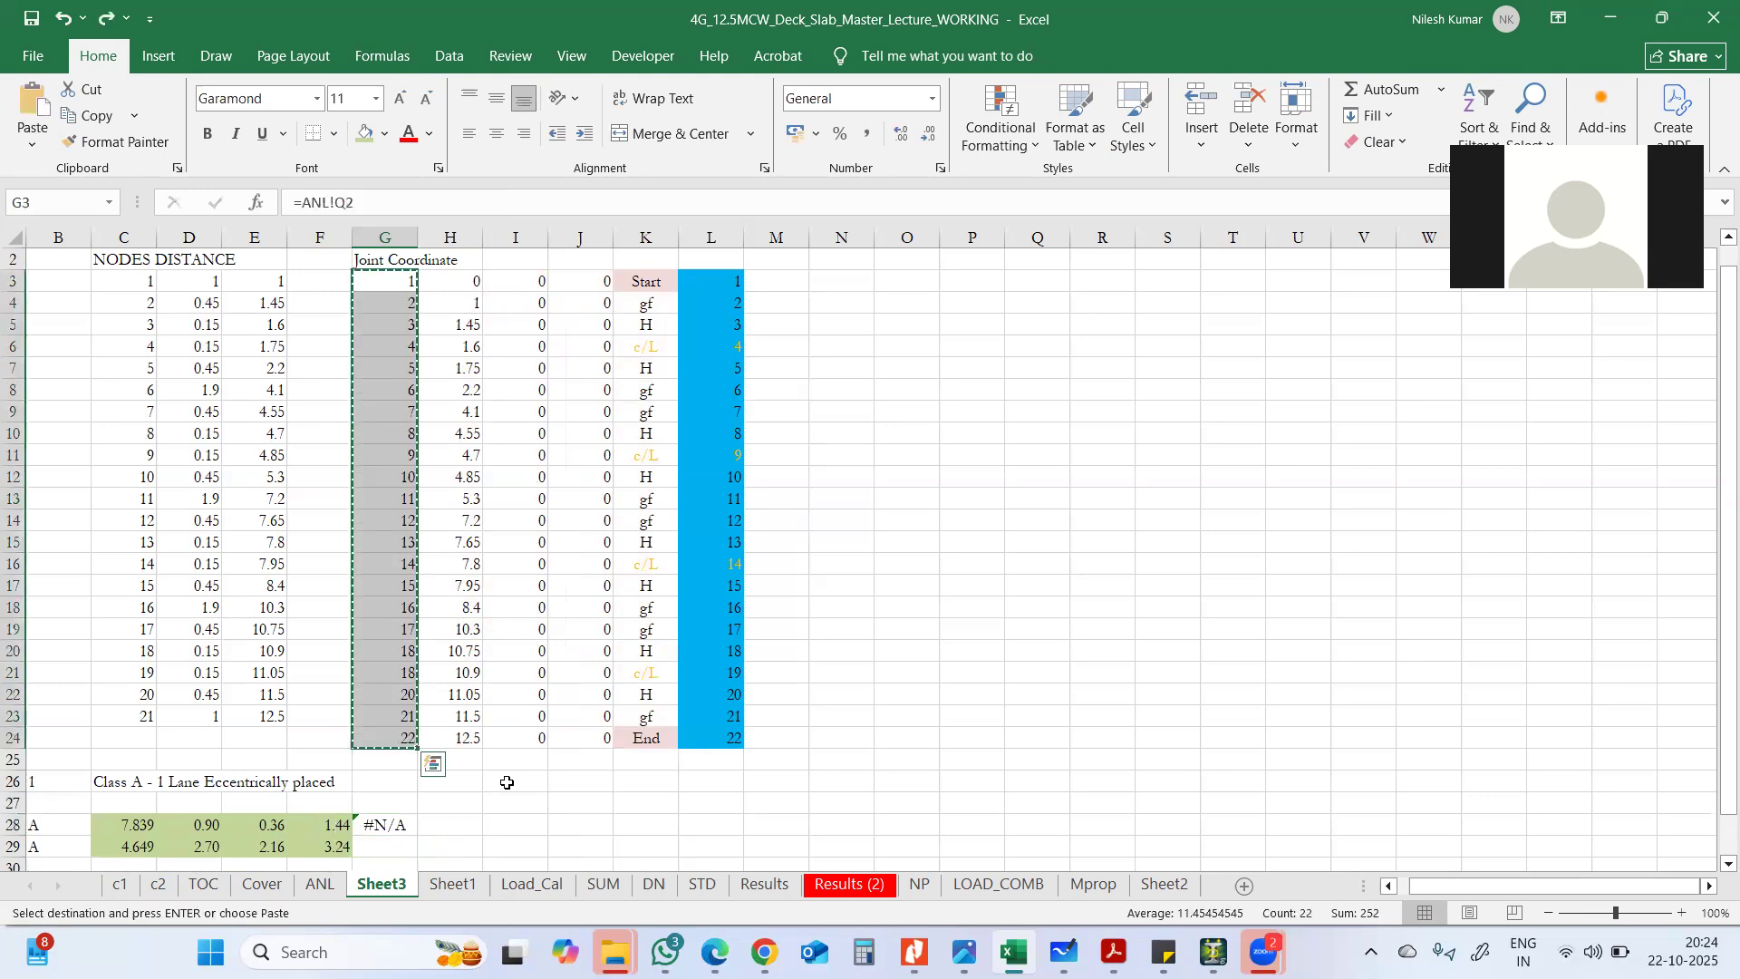
key(ctrl+y)
key(Escape)
- Set the VLOOKUP in G28 to look up E28 in the table range $G$3:$K$24
key(F2)
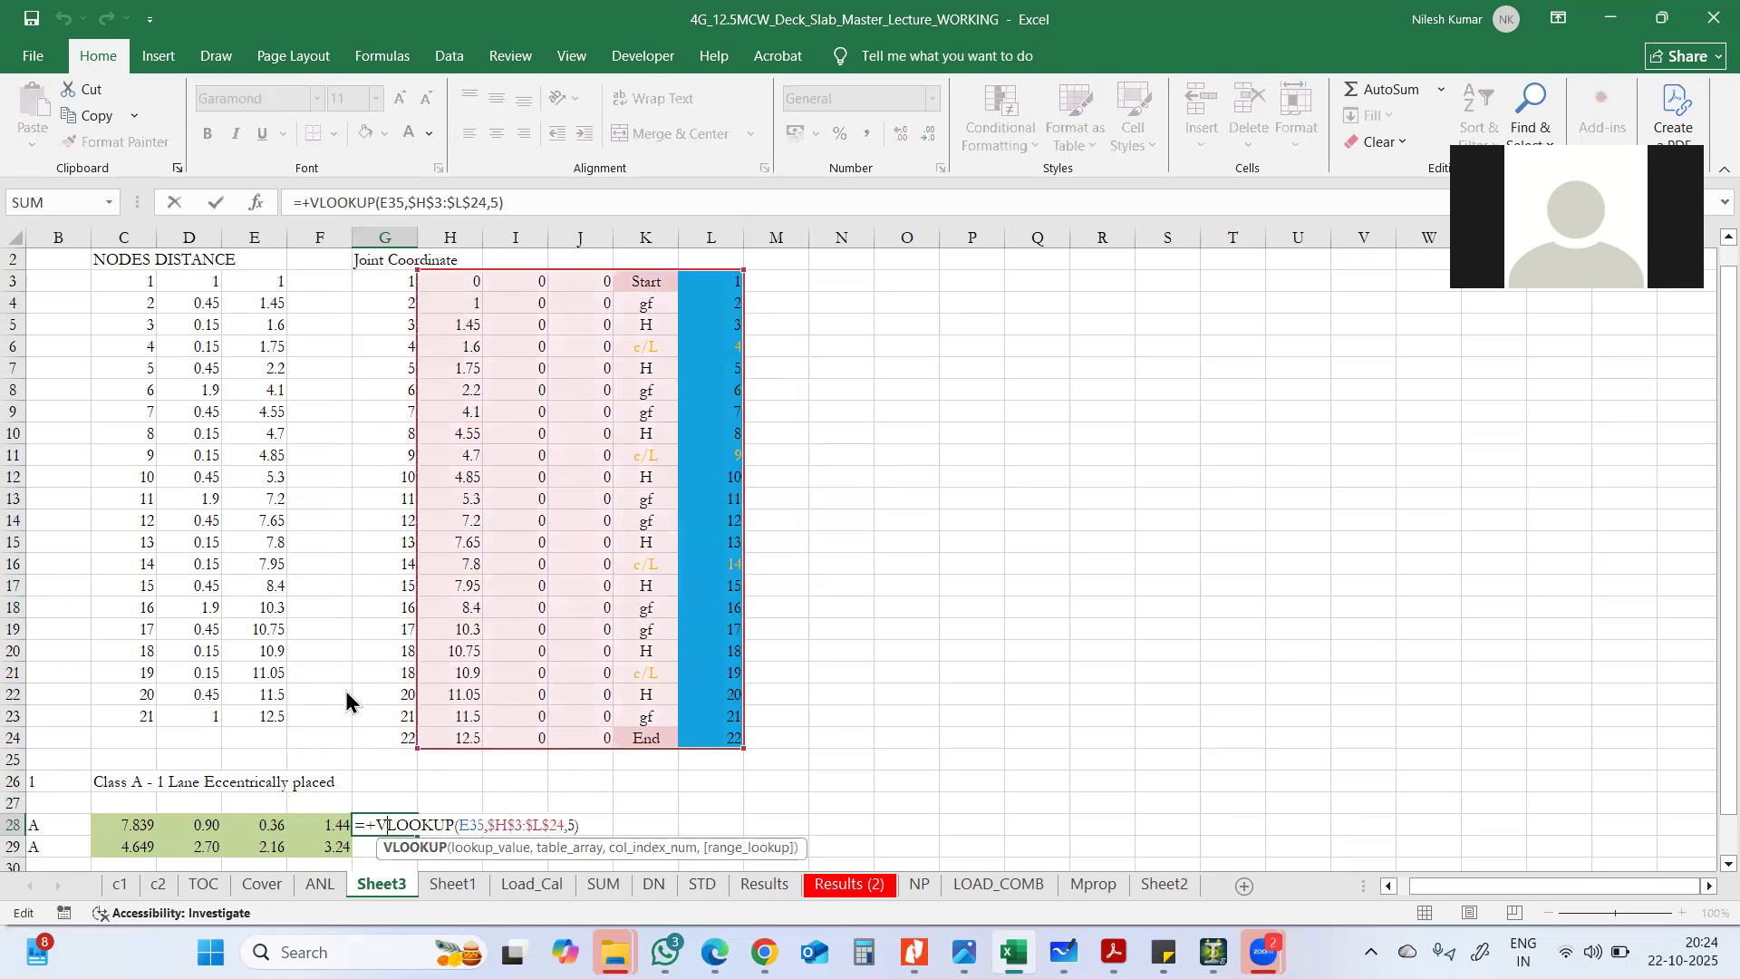
mouse_move(419, 643)
mouse_down()
mouse_move(381, 658)
mouse_move(410, 648)
mouse_up()
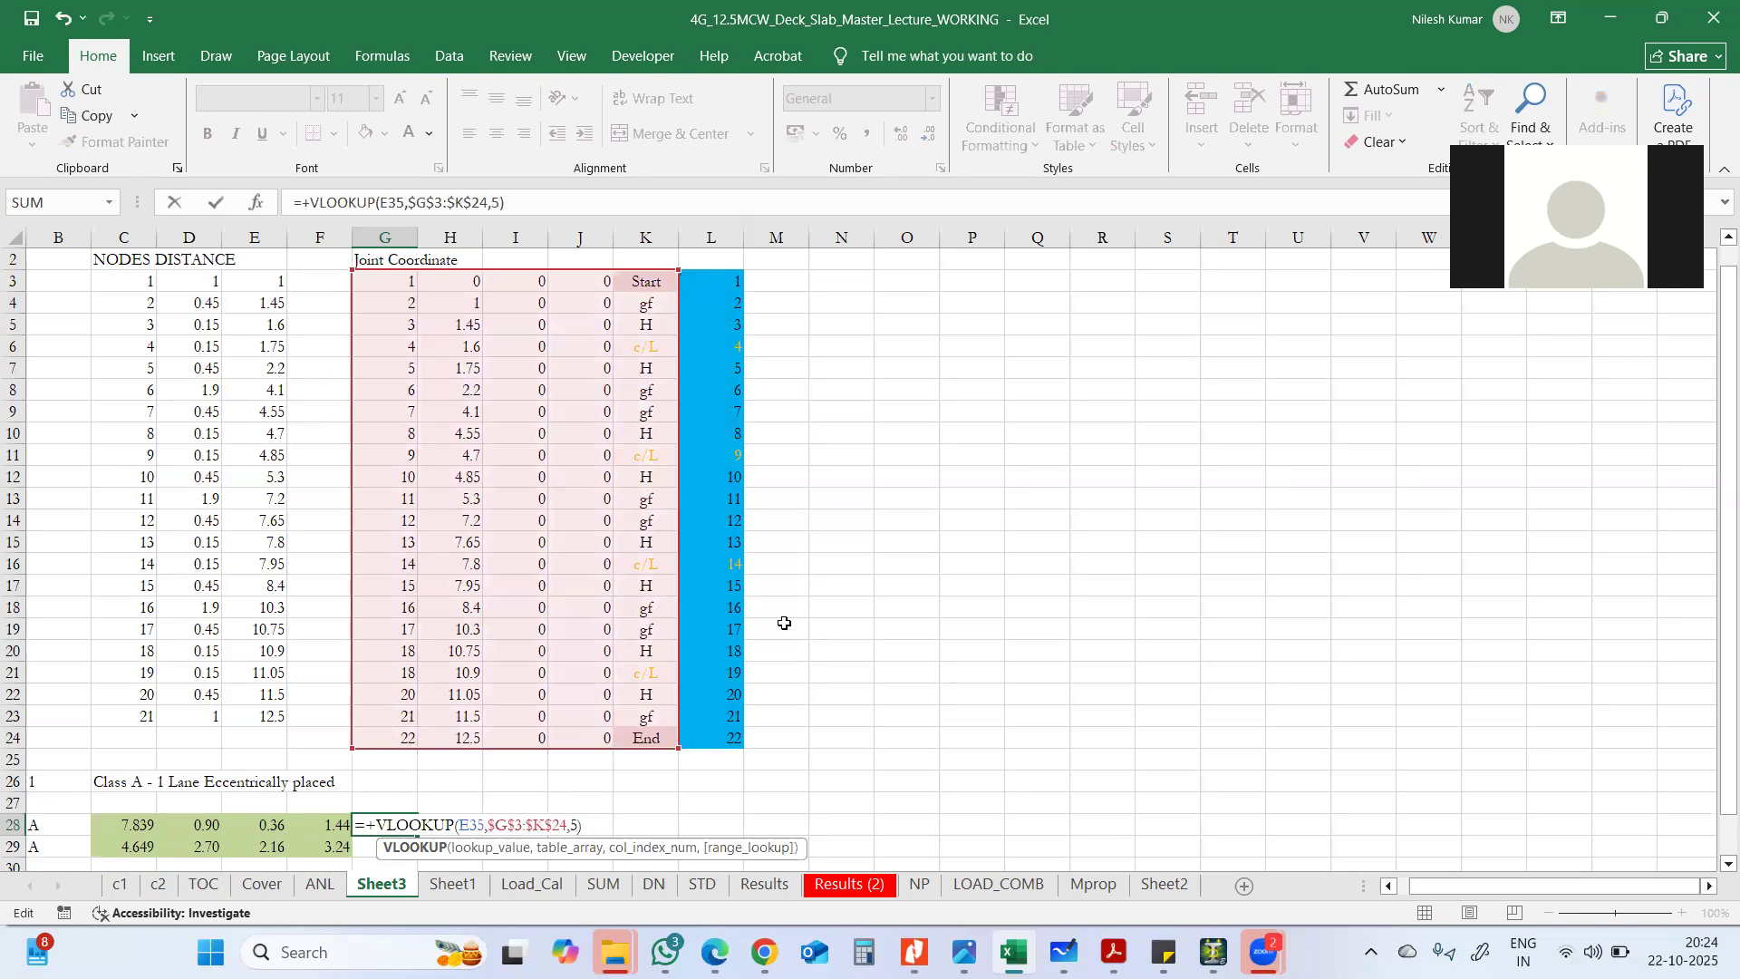
scroll(785, 624, down, 2)
drag(241, 835, 243, 688)
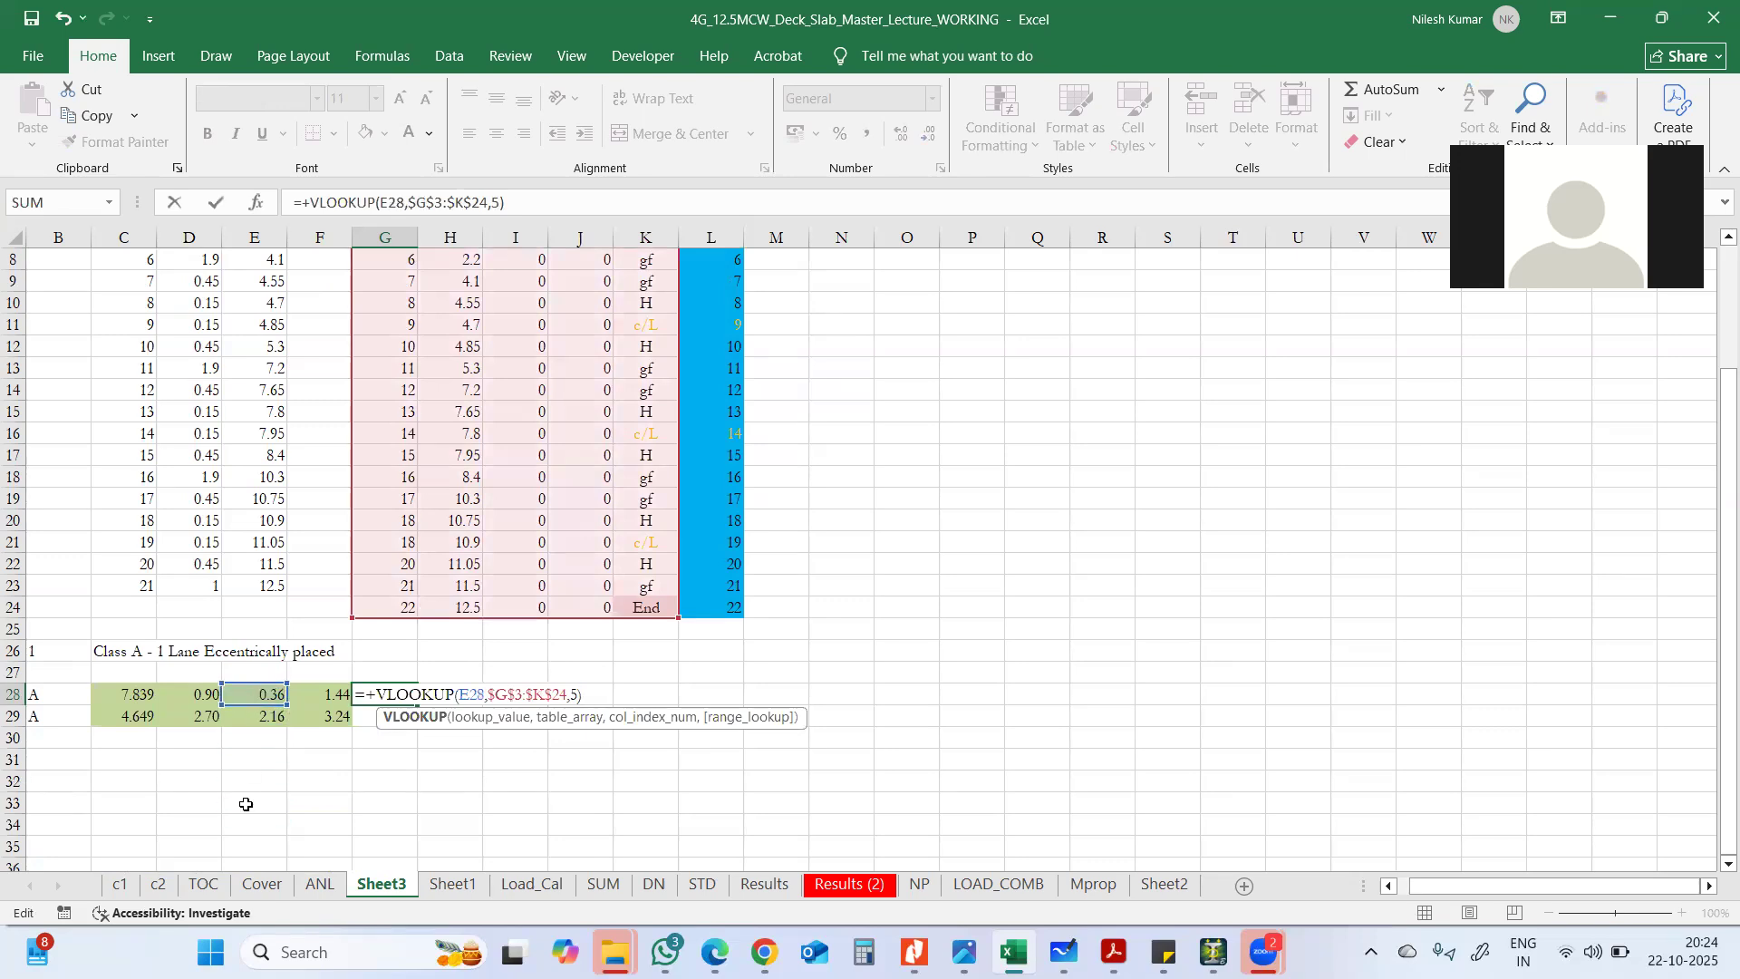
key(Return)
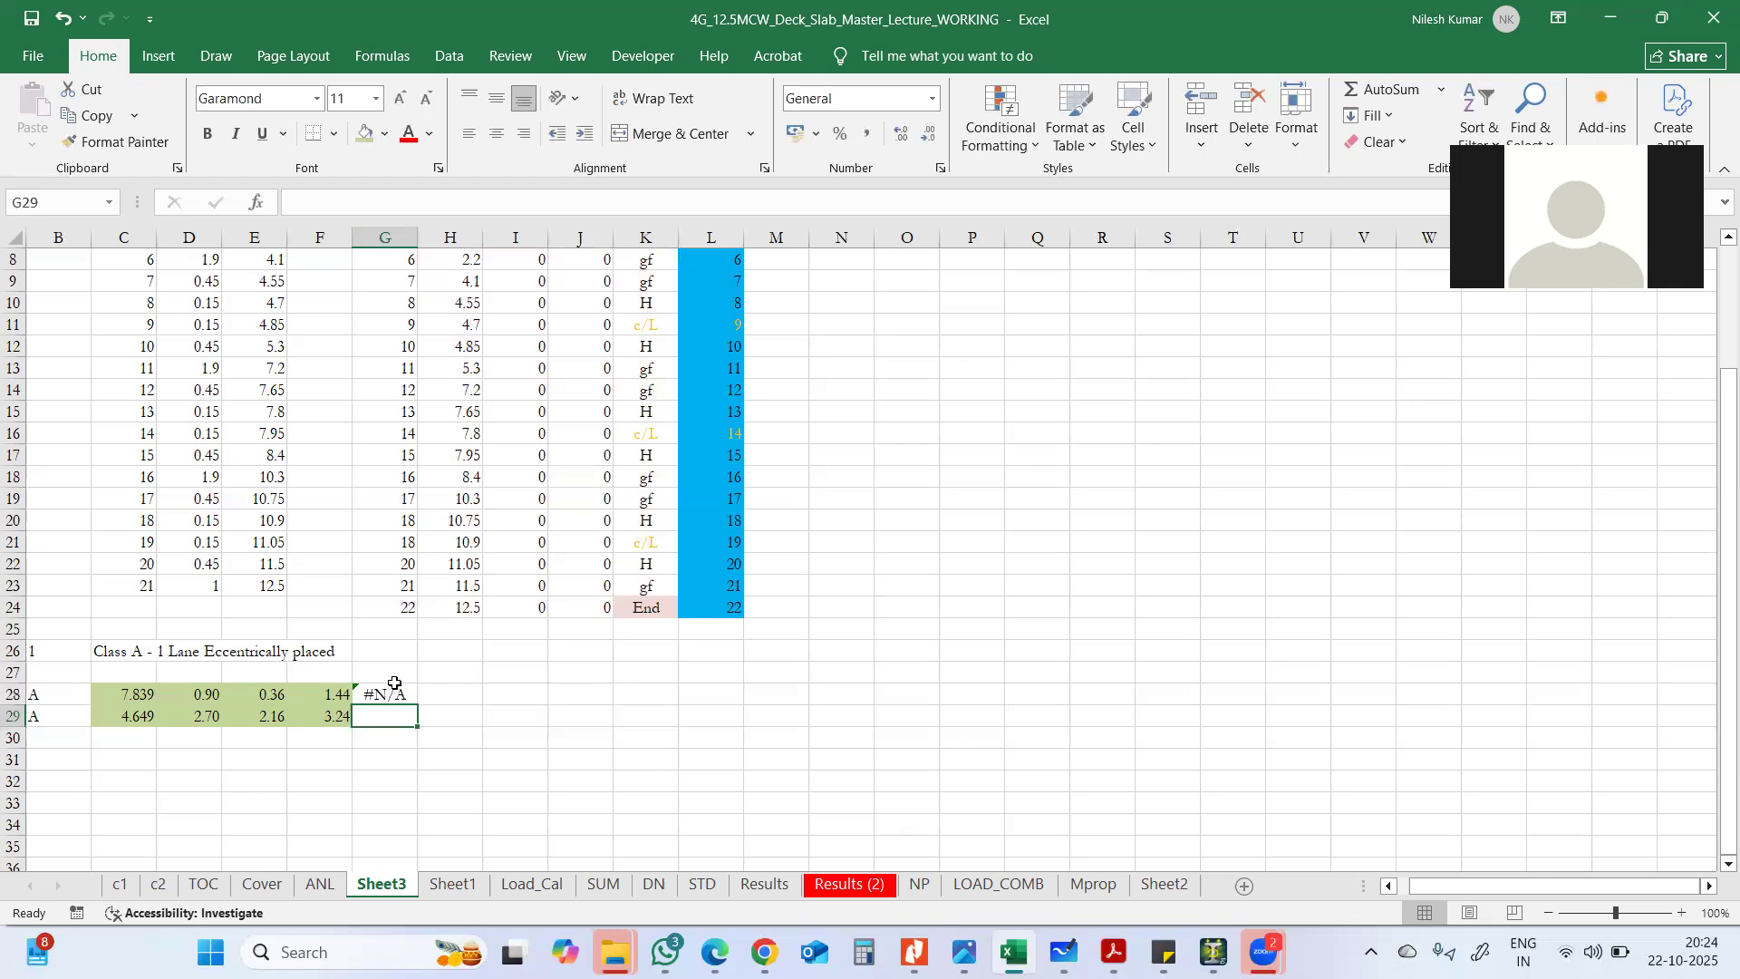
- Check the formula in G28 and compare the contents of cells L3 and G3
click(390, 693)
scroll(811, 560, up, 3)
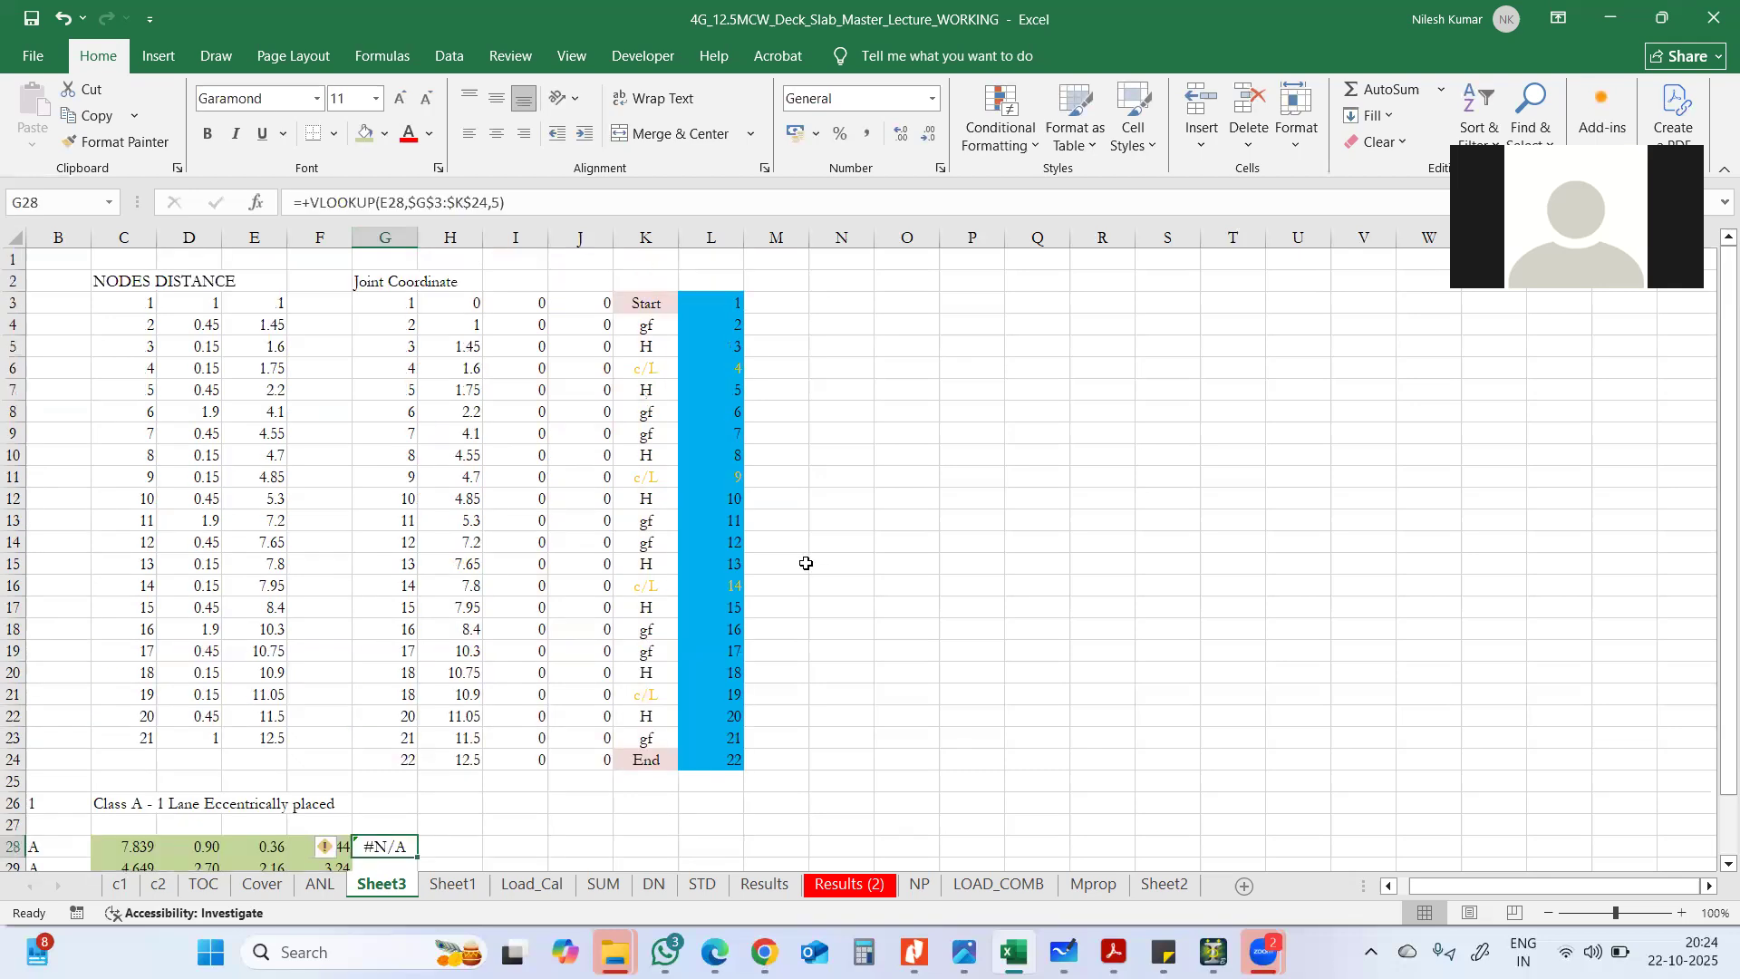
click(708, 302)
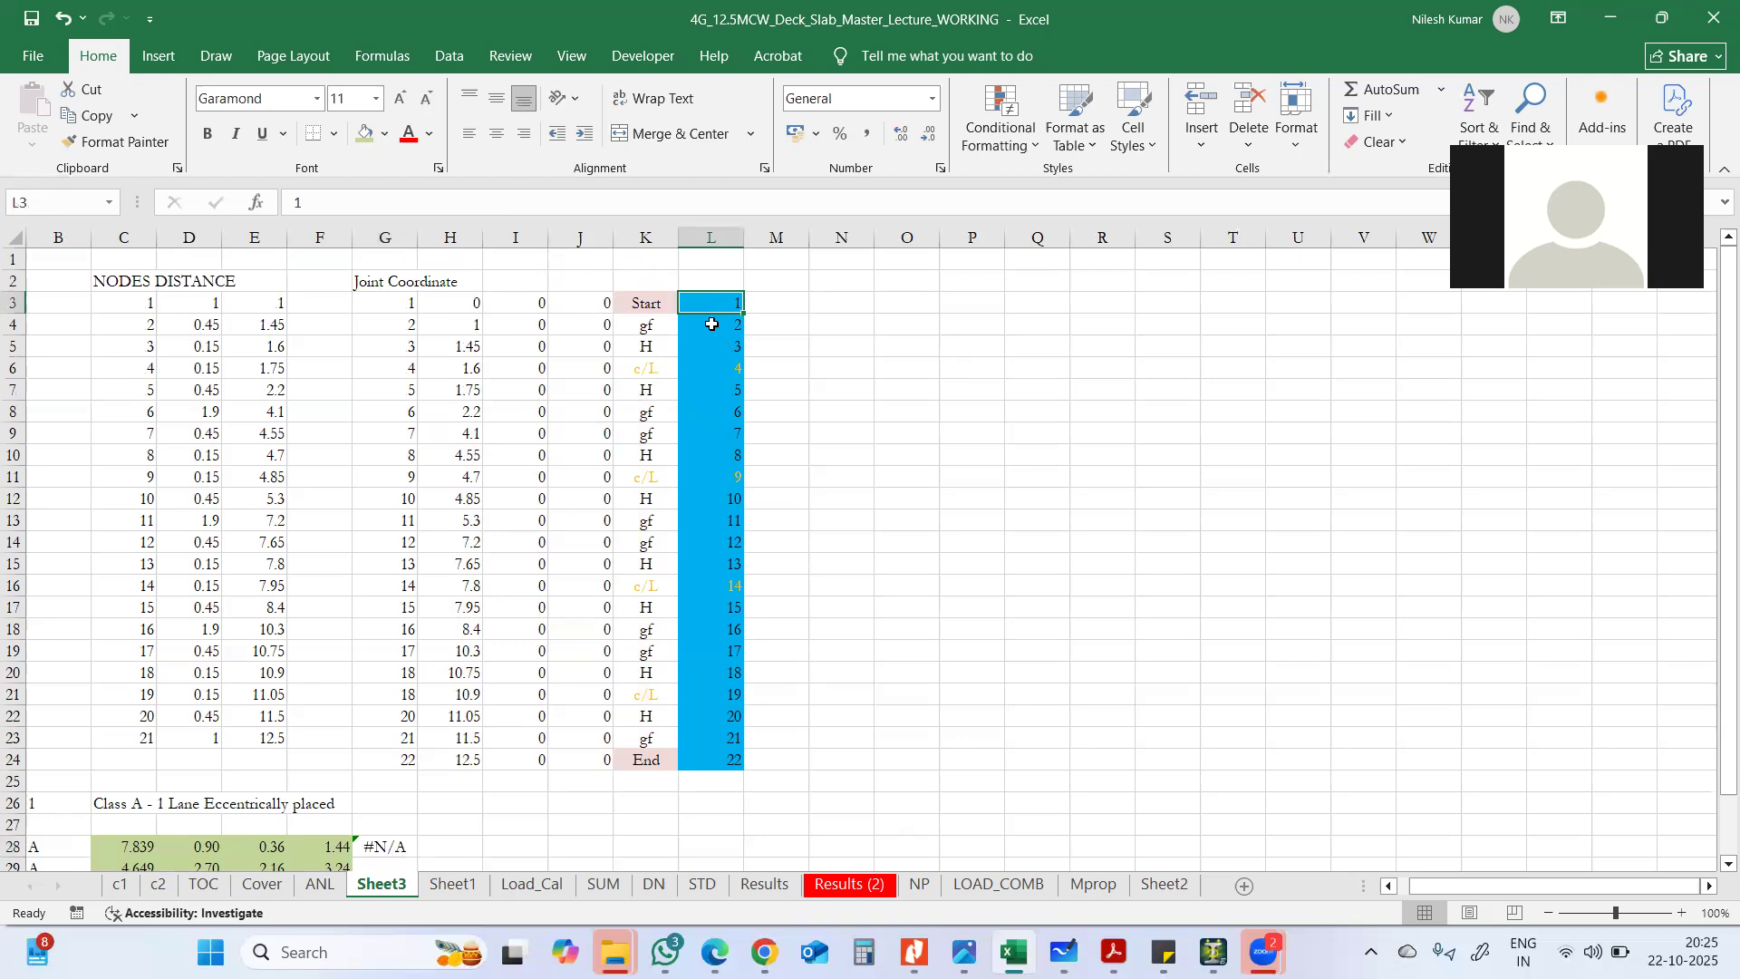
click(365, 300)
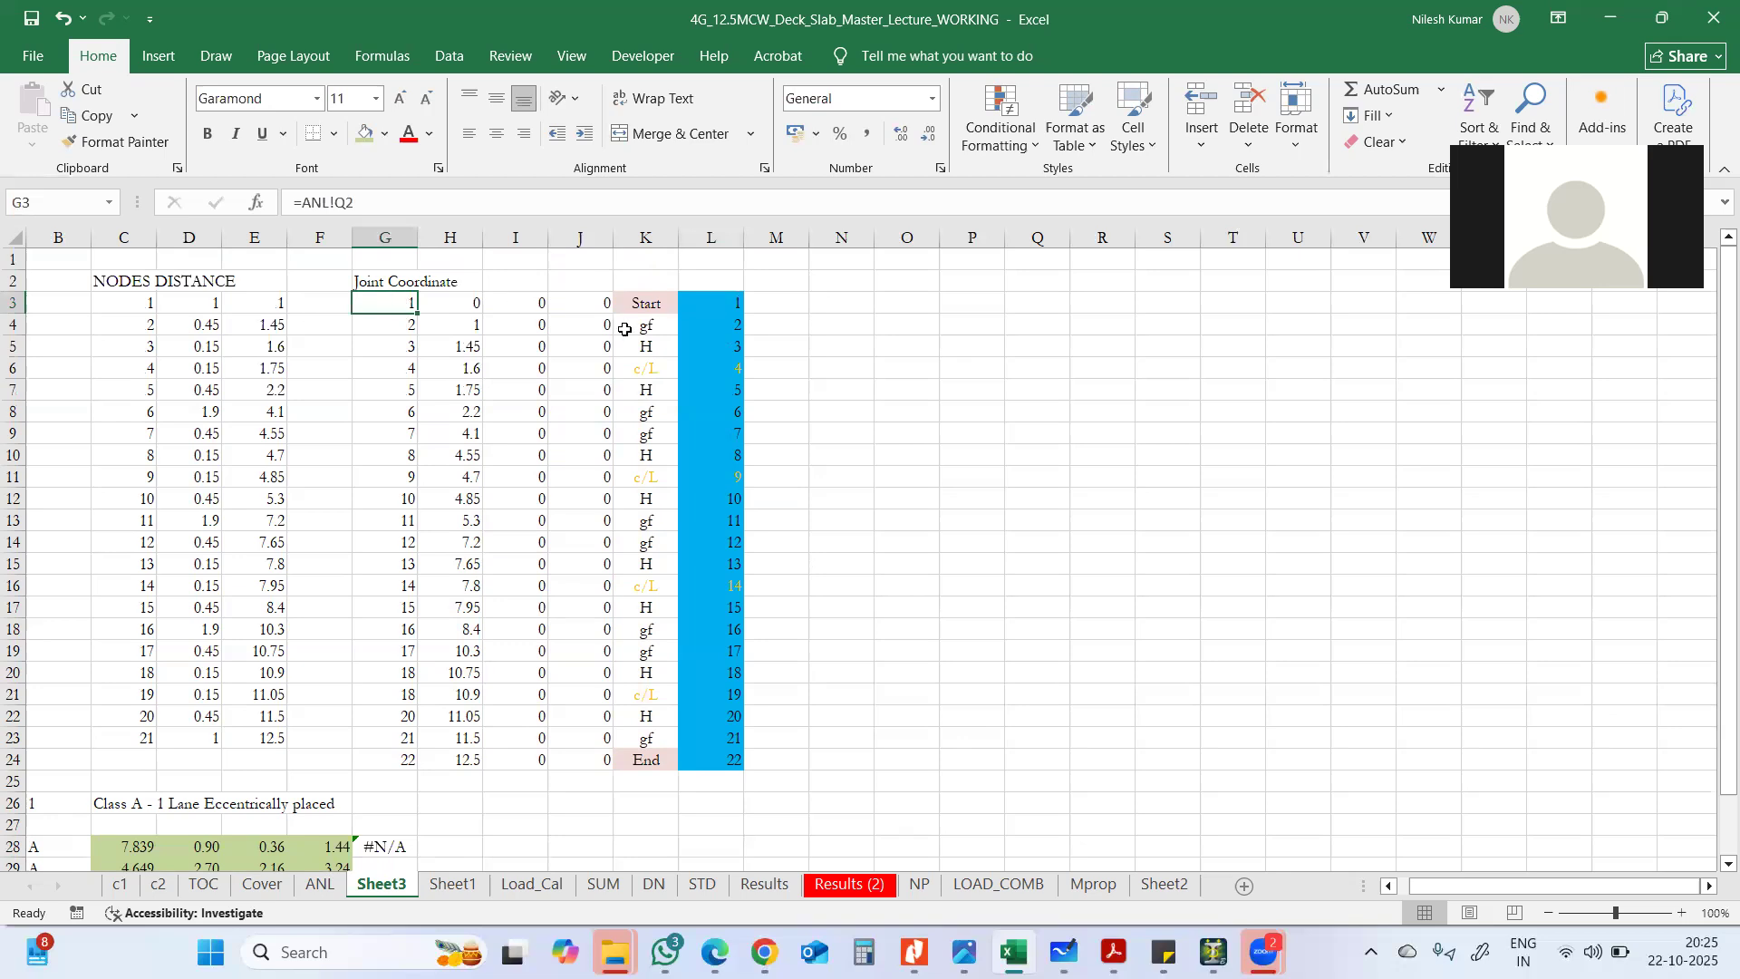
scroll(466, 389, down, 3)
- Change the column index of the VLOOKUP in G28 to 1
click(390, 650)
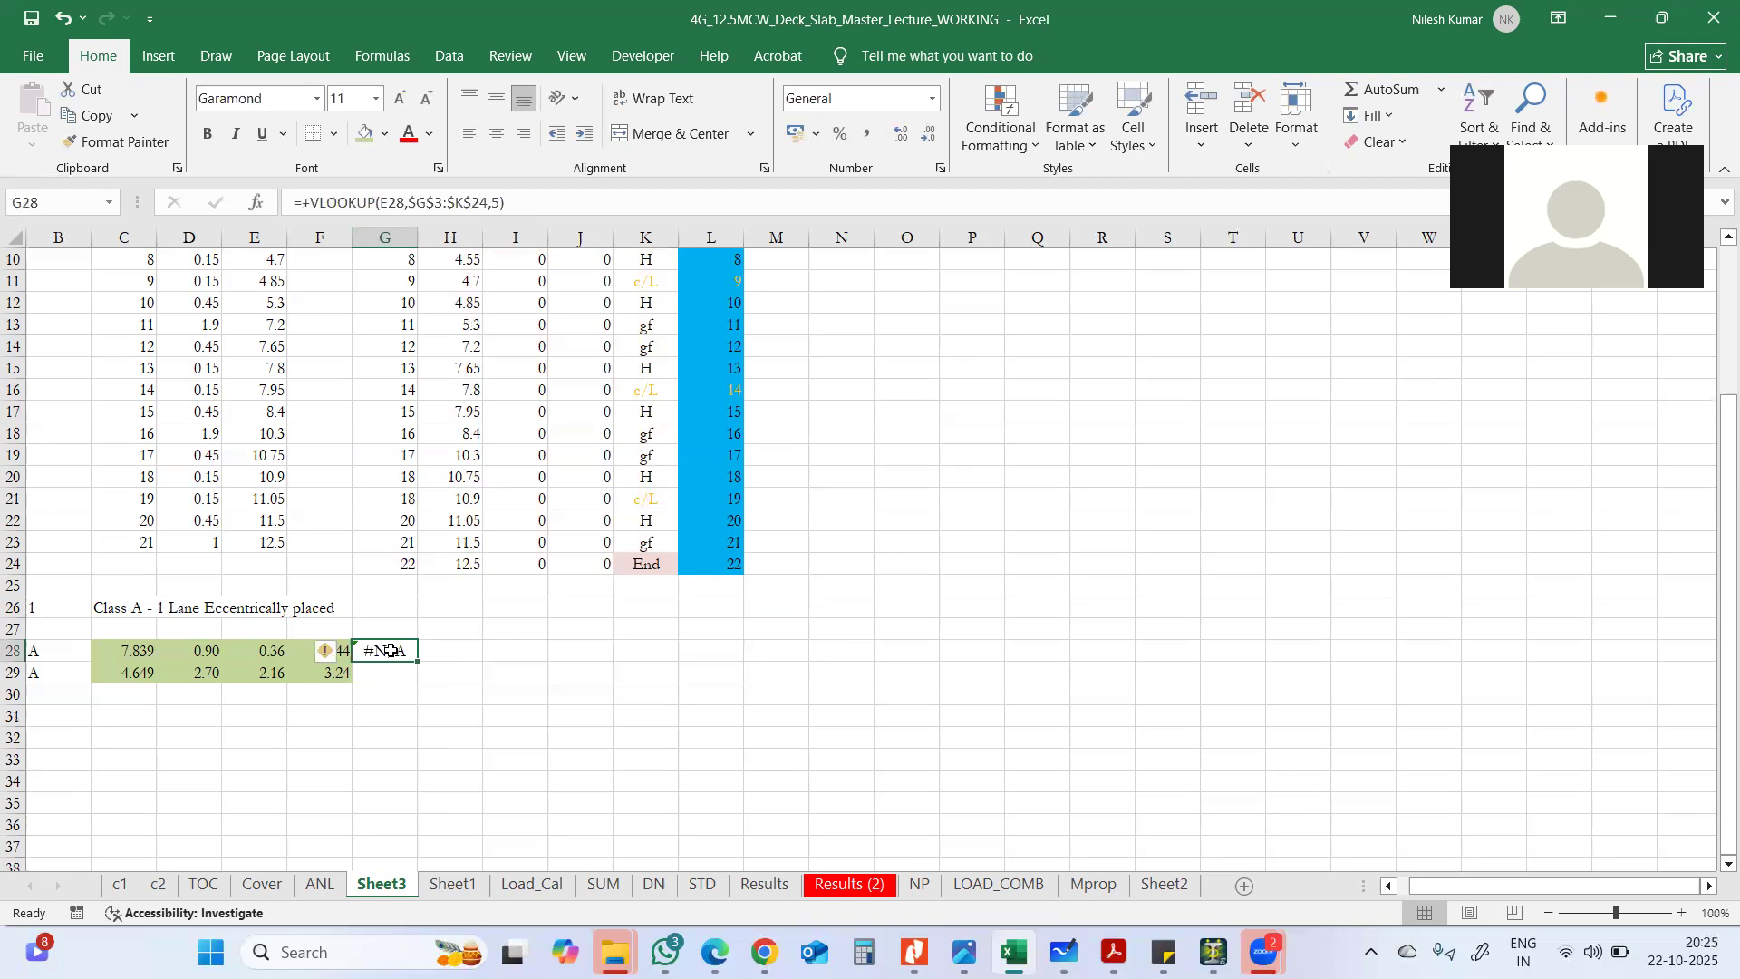
click(499, 203)
key(BackSpace)
text(1)
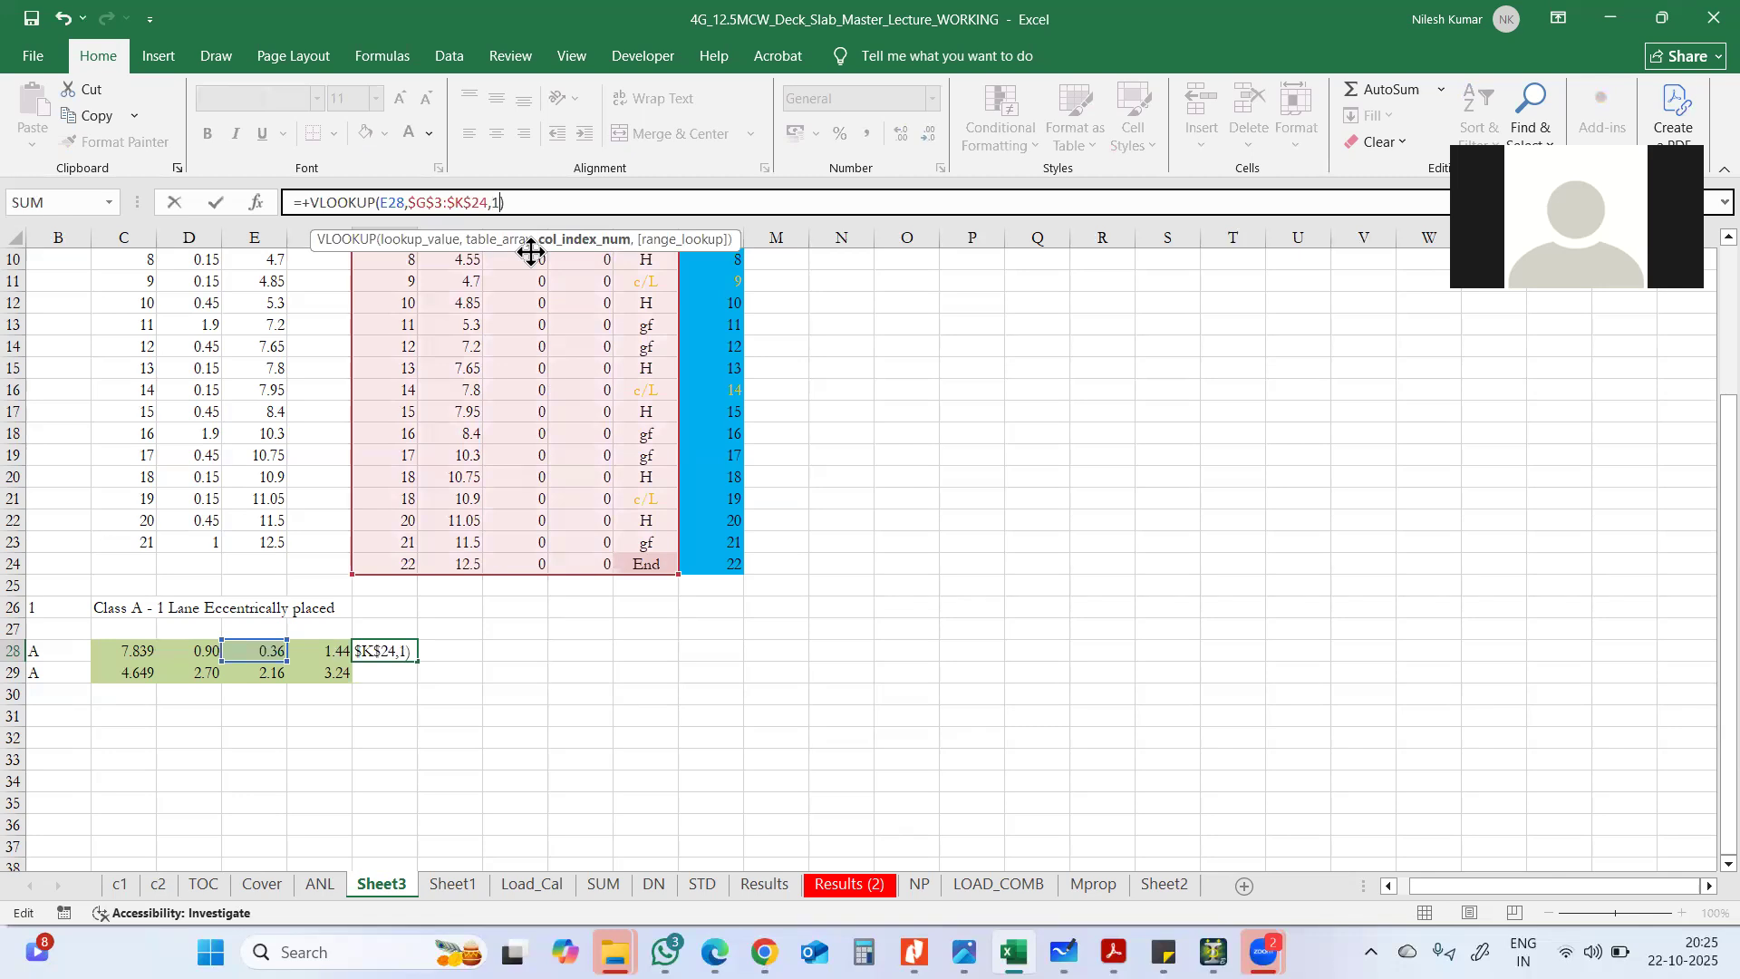
key(Return)
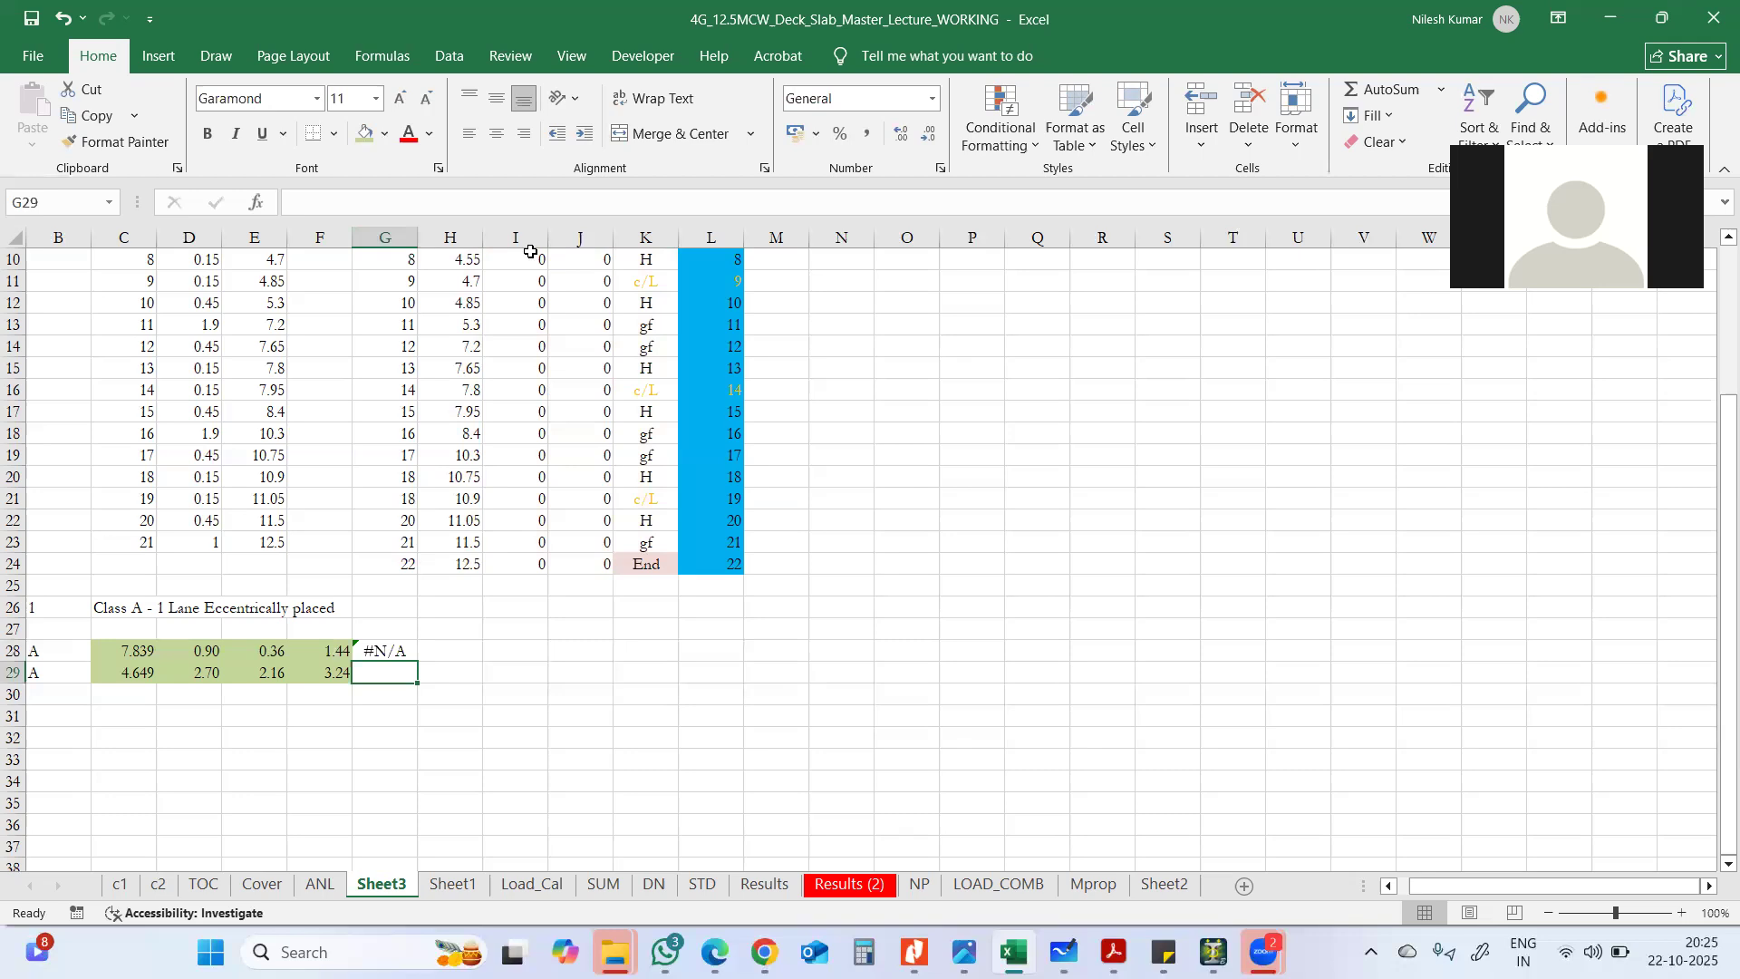
- Check the revised G28 formula and the source of the joint number in G3
click(378, 649)
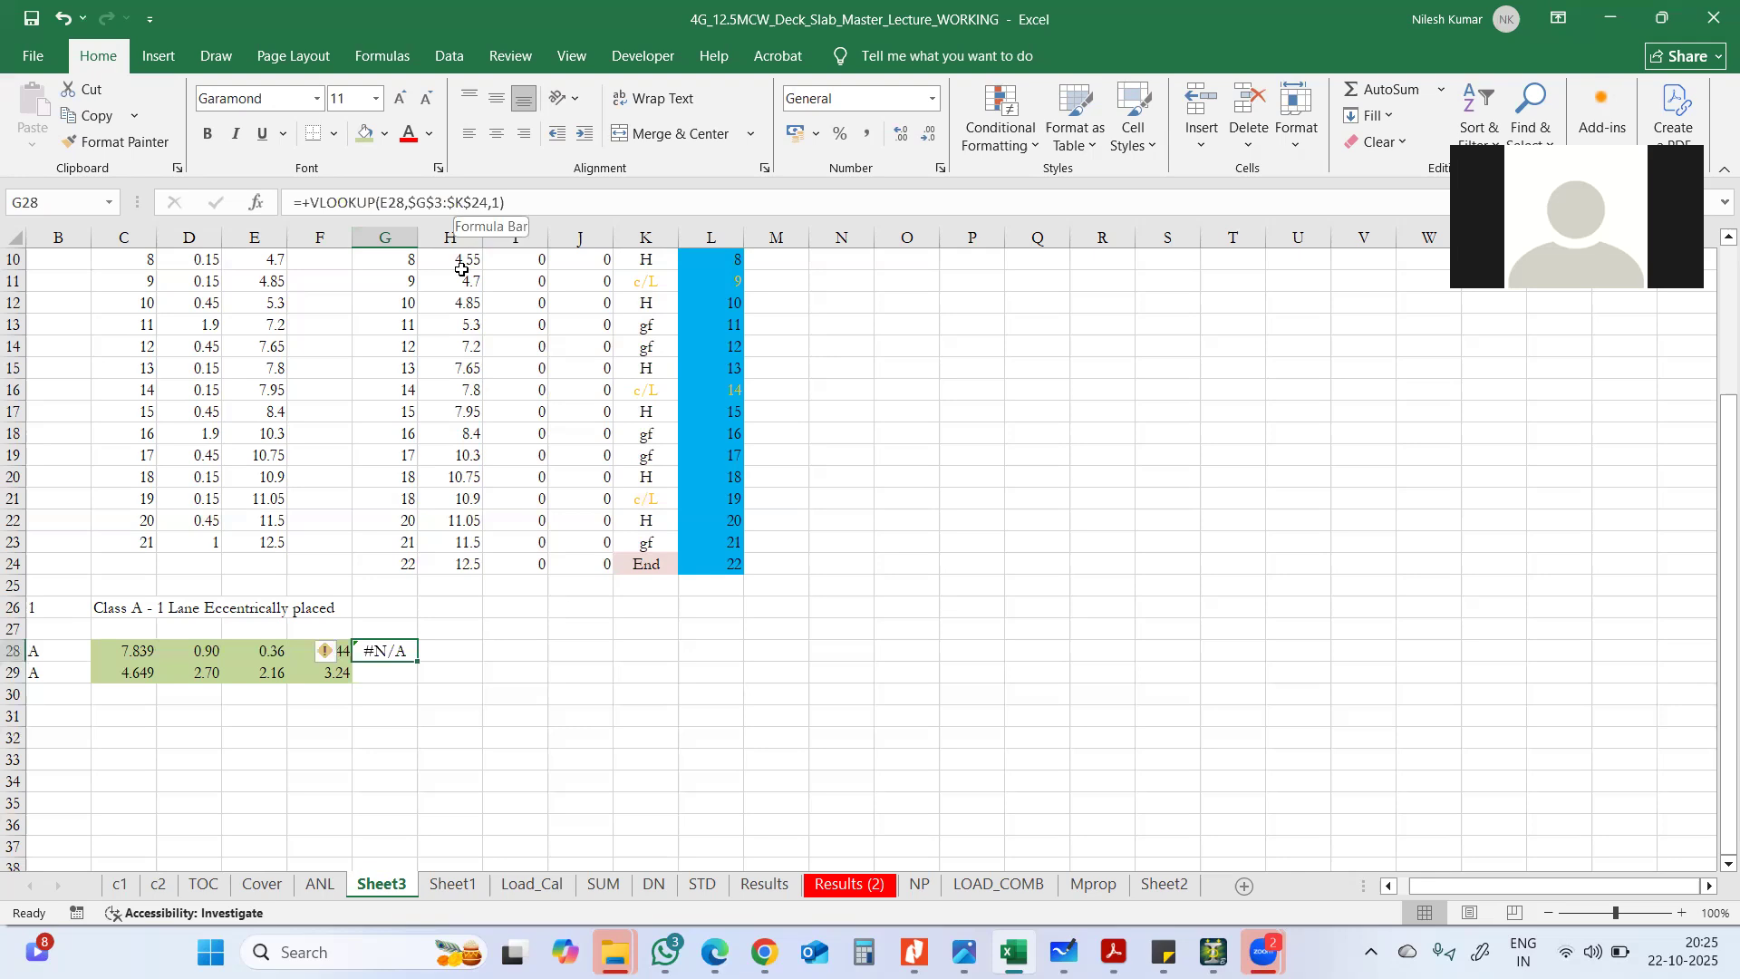
scroll(462, 269, up, 3)
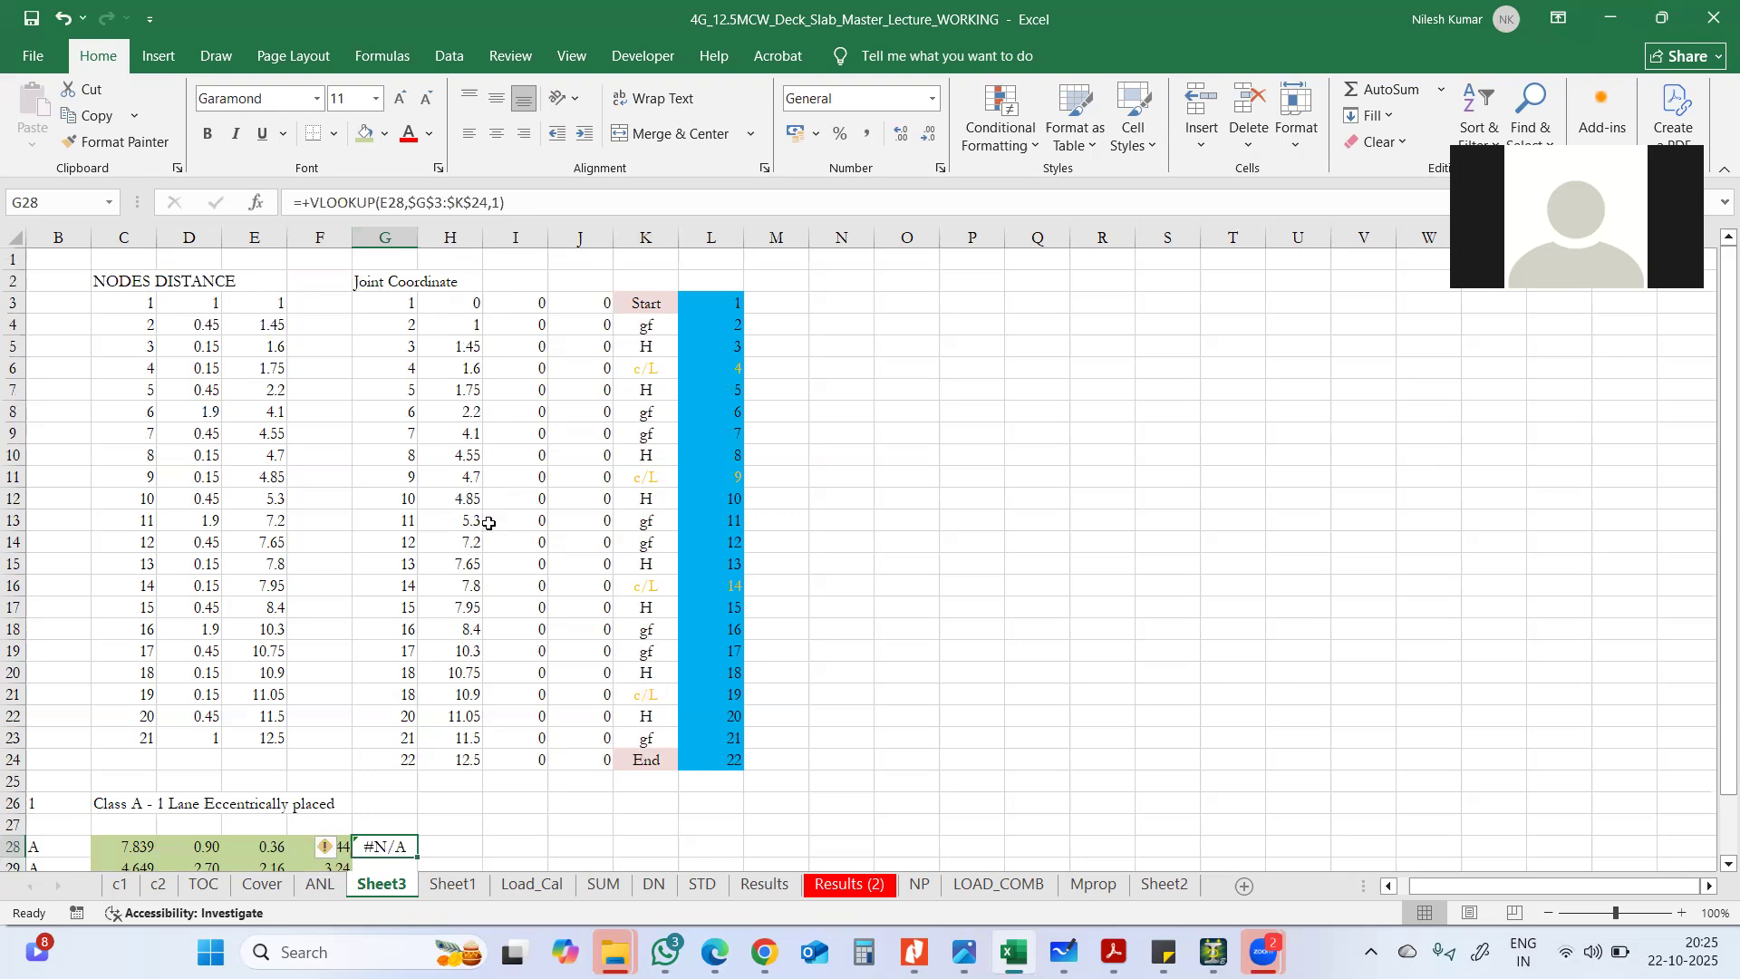
click(383, 299)
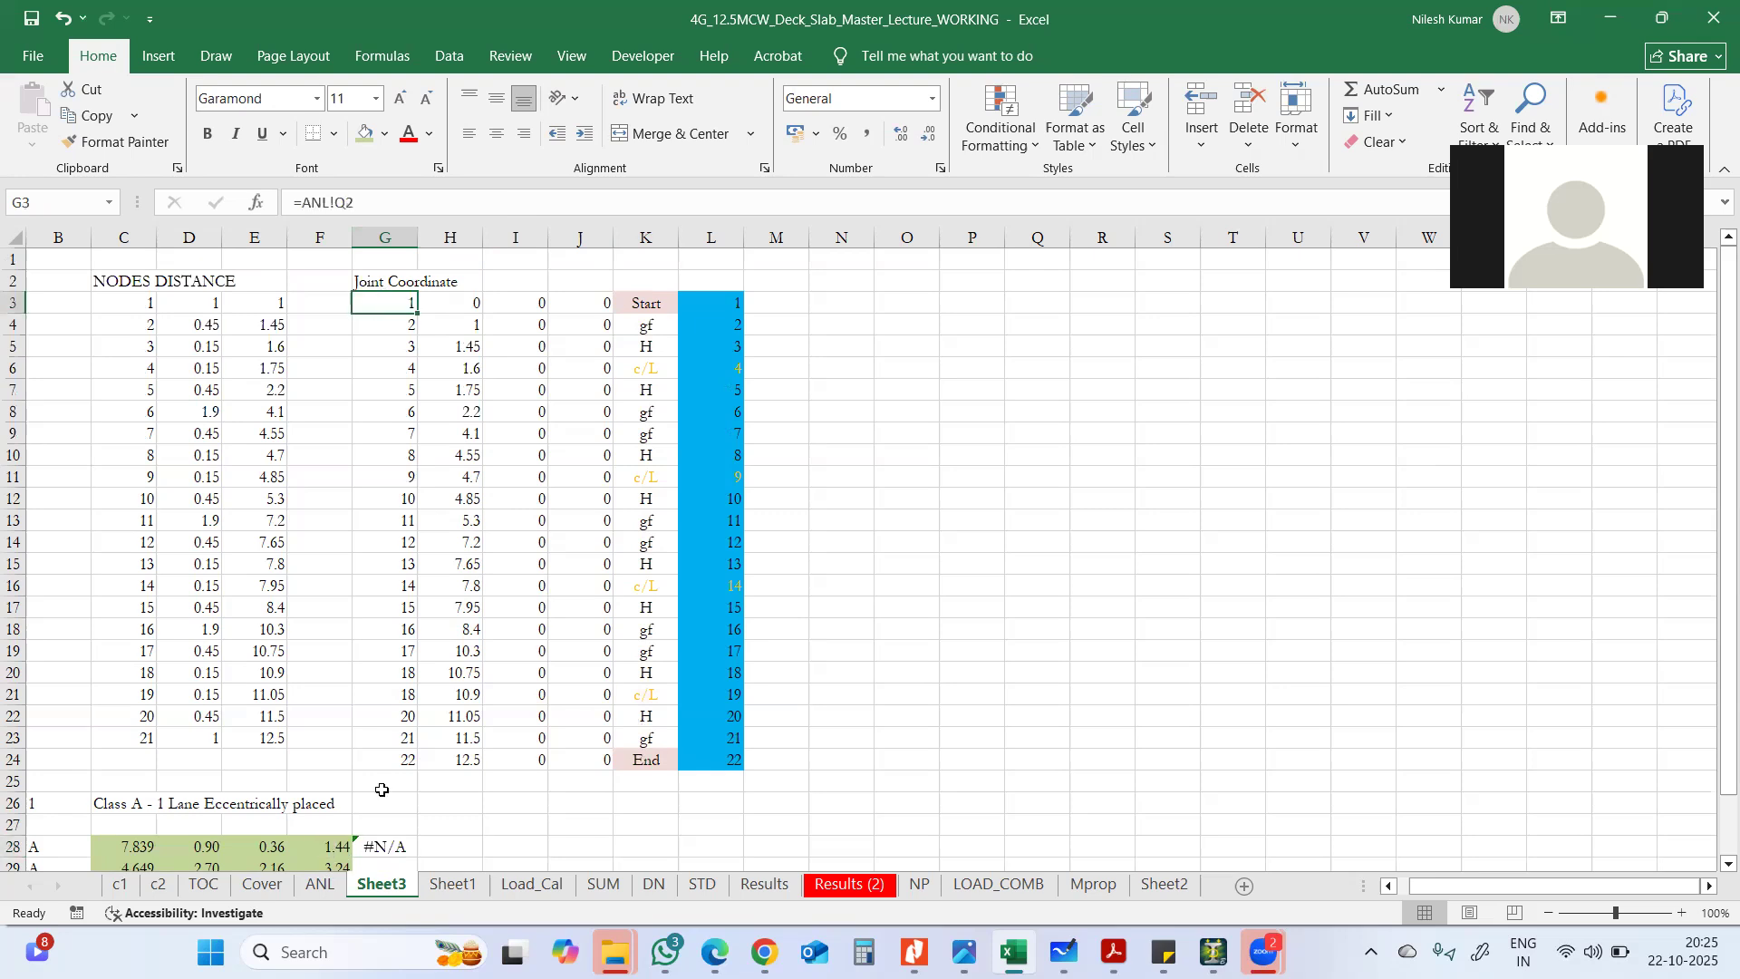
- Shift the table range of the VLOOKUP in G28 to $H$3:$L$24 and review the formula
double_click(381, 845)
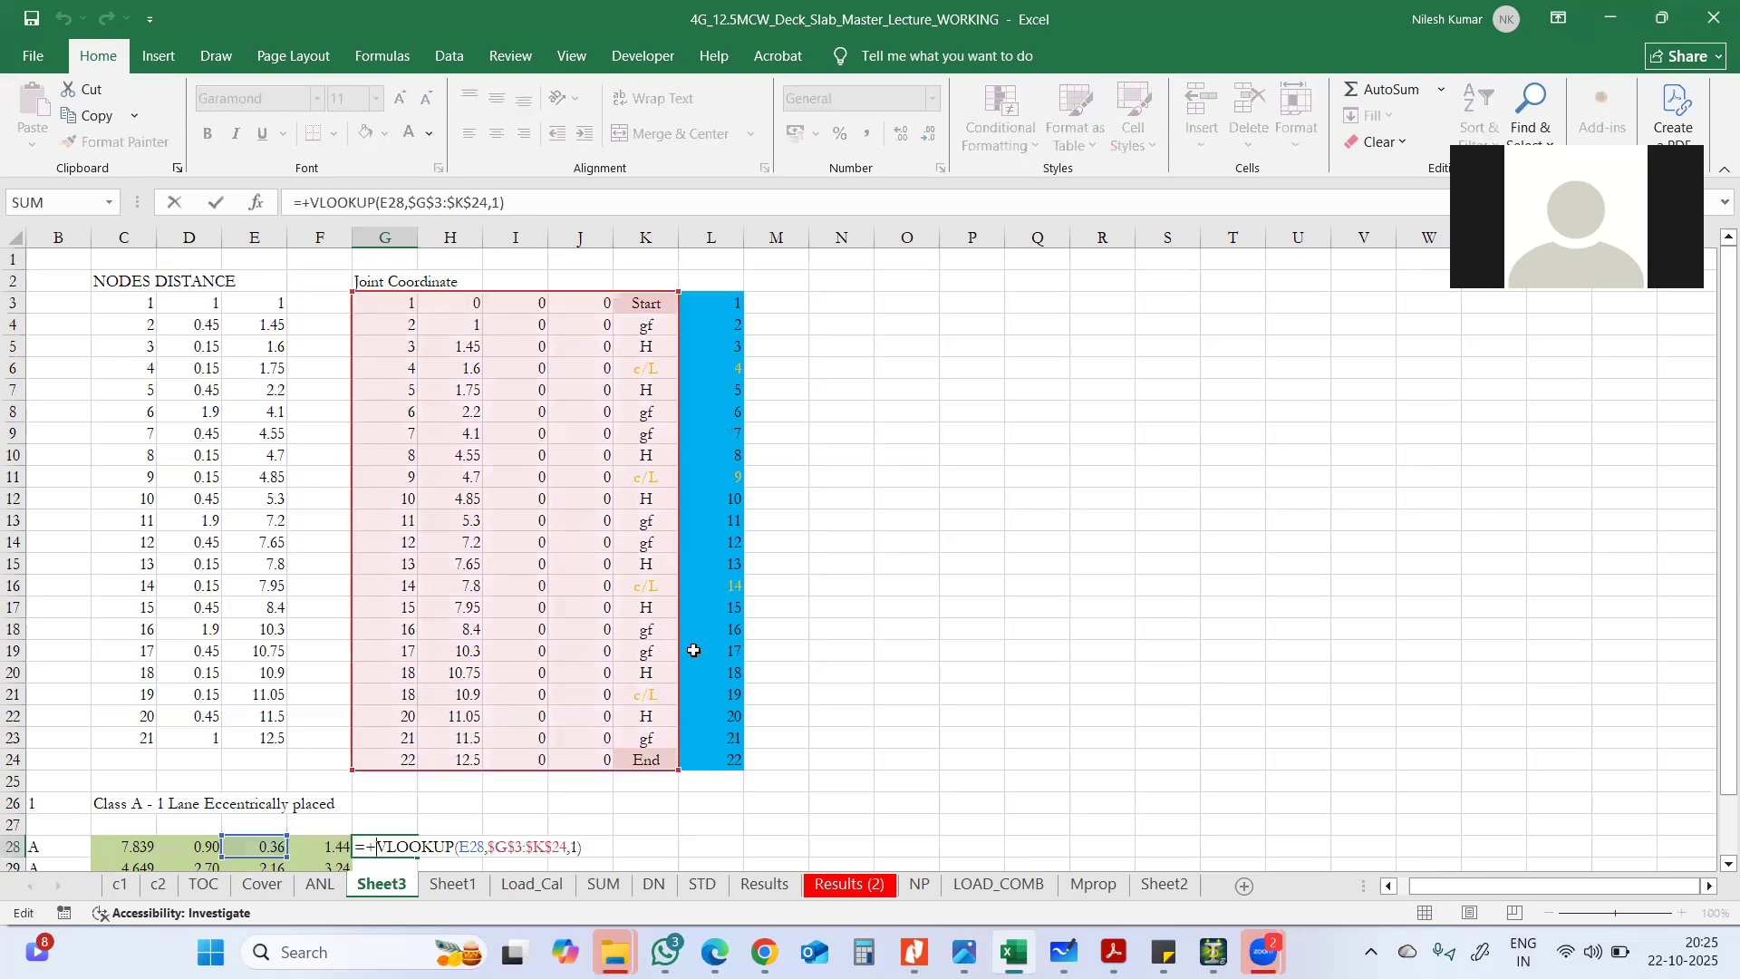
drag(680, 652, 705, 681)
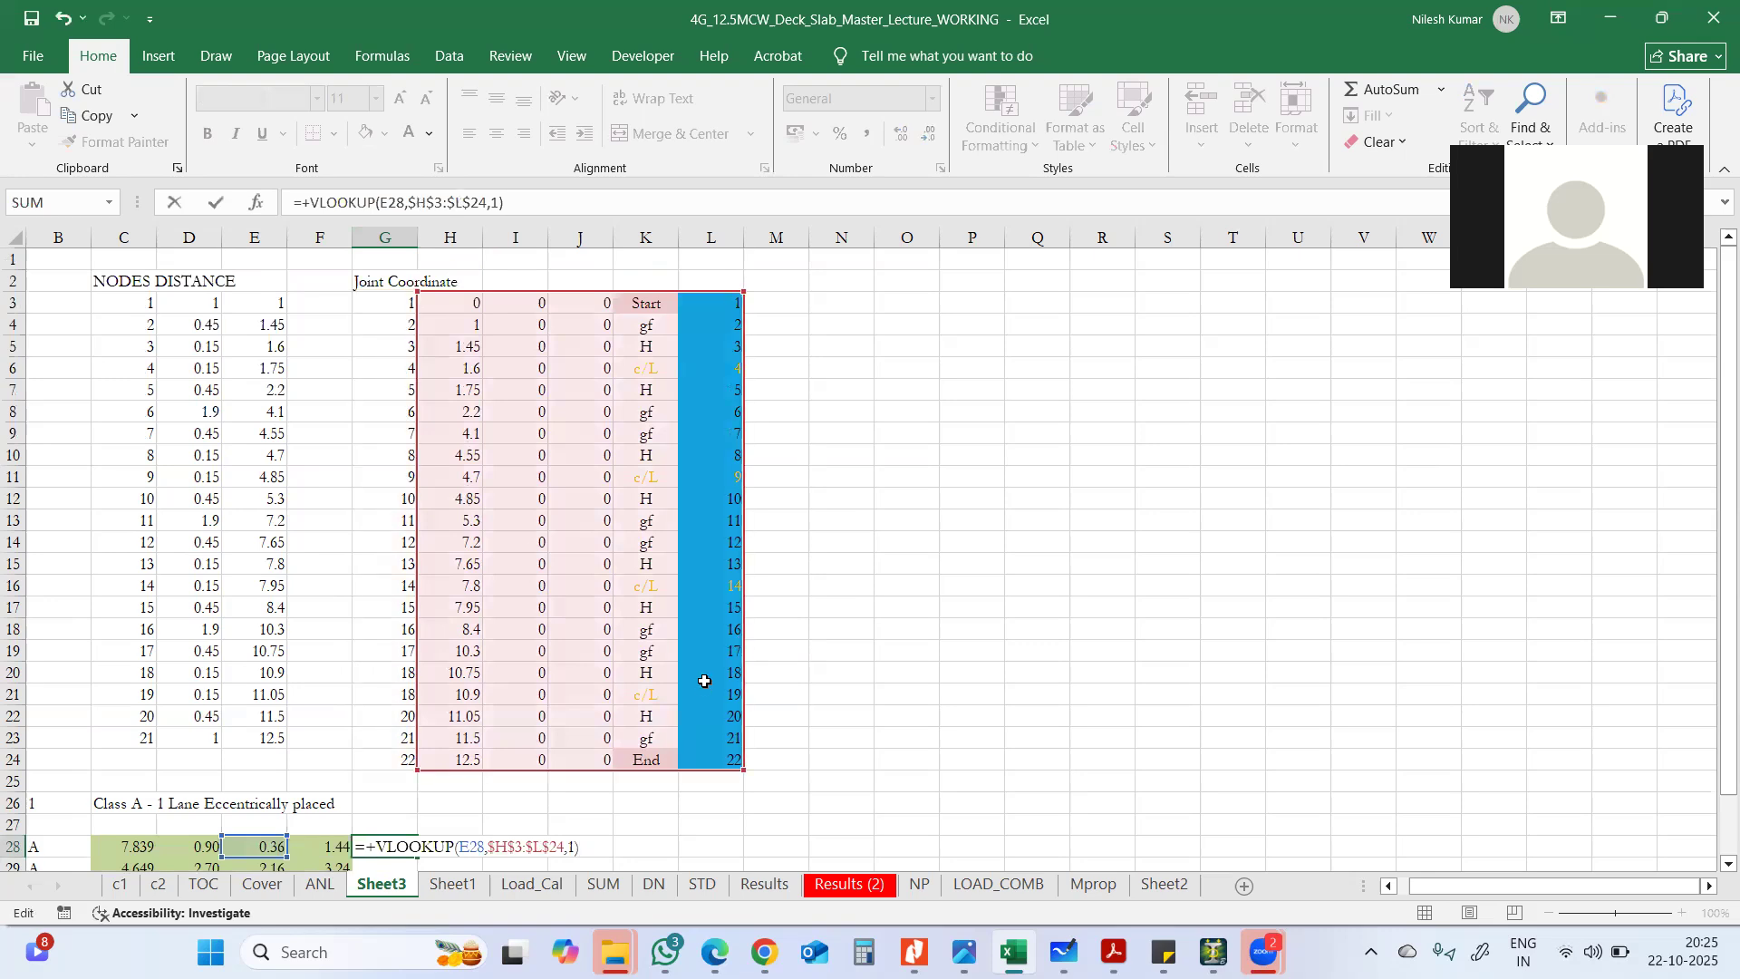
key(Return)
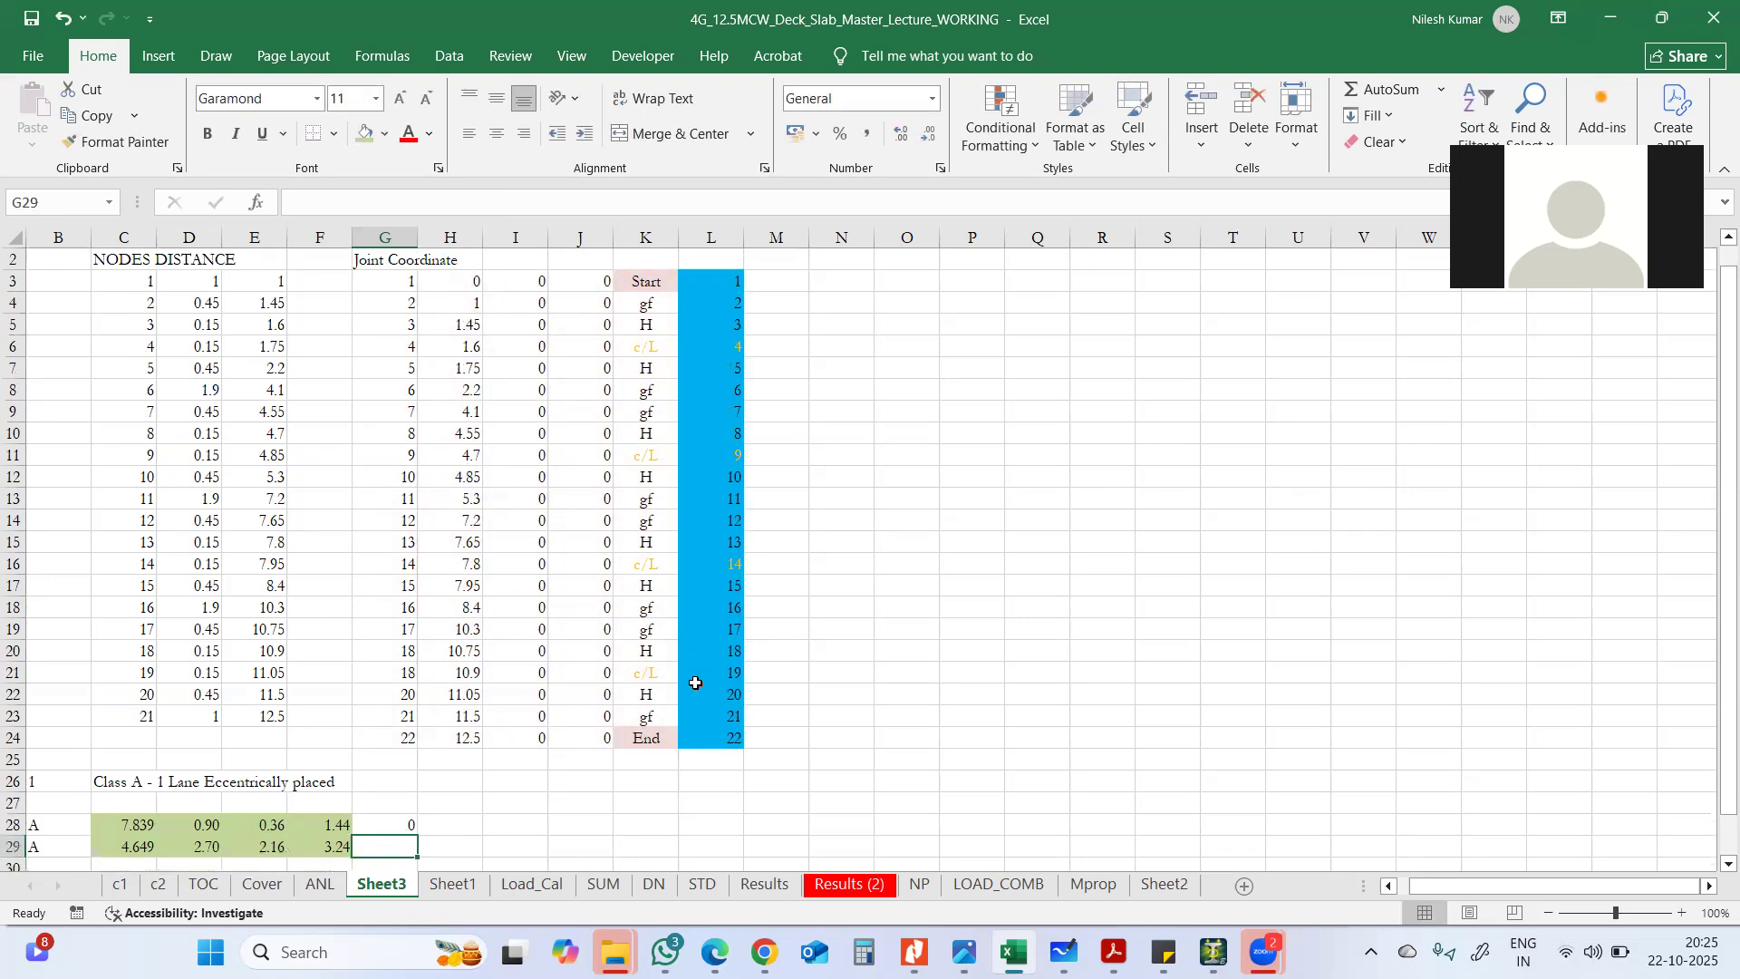
key(Up)
key(F2)
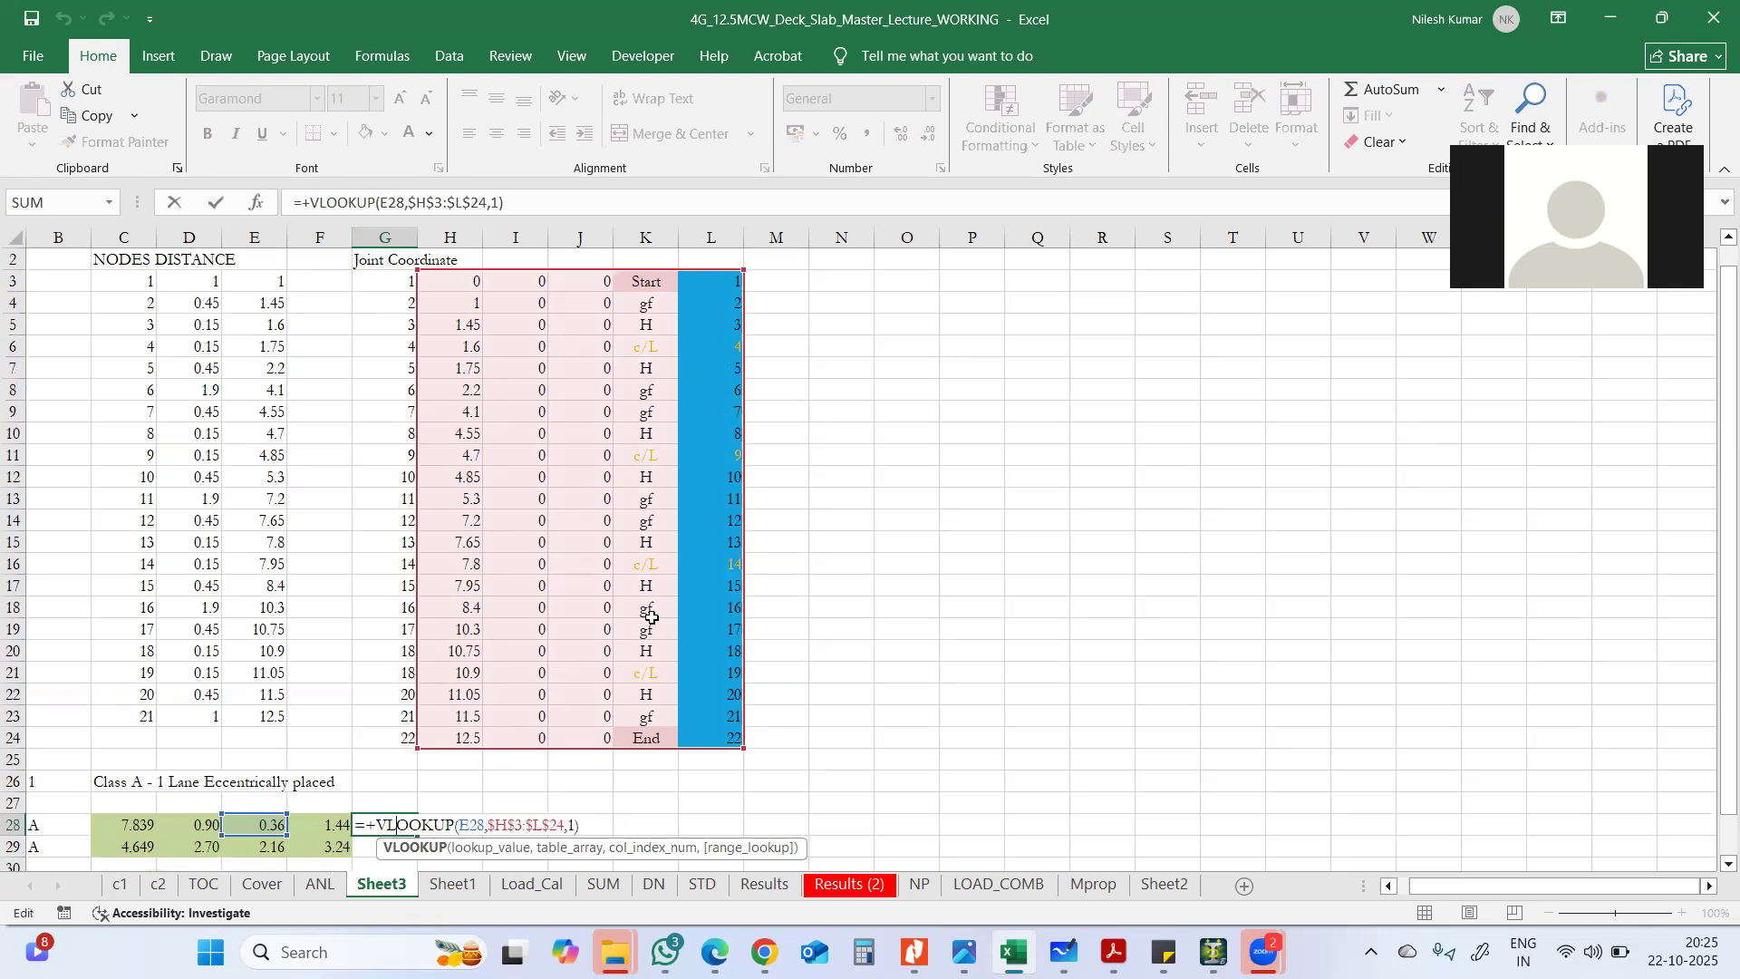
text(`)
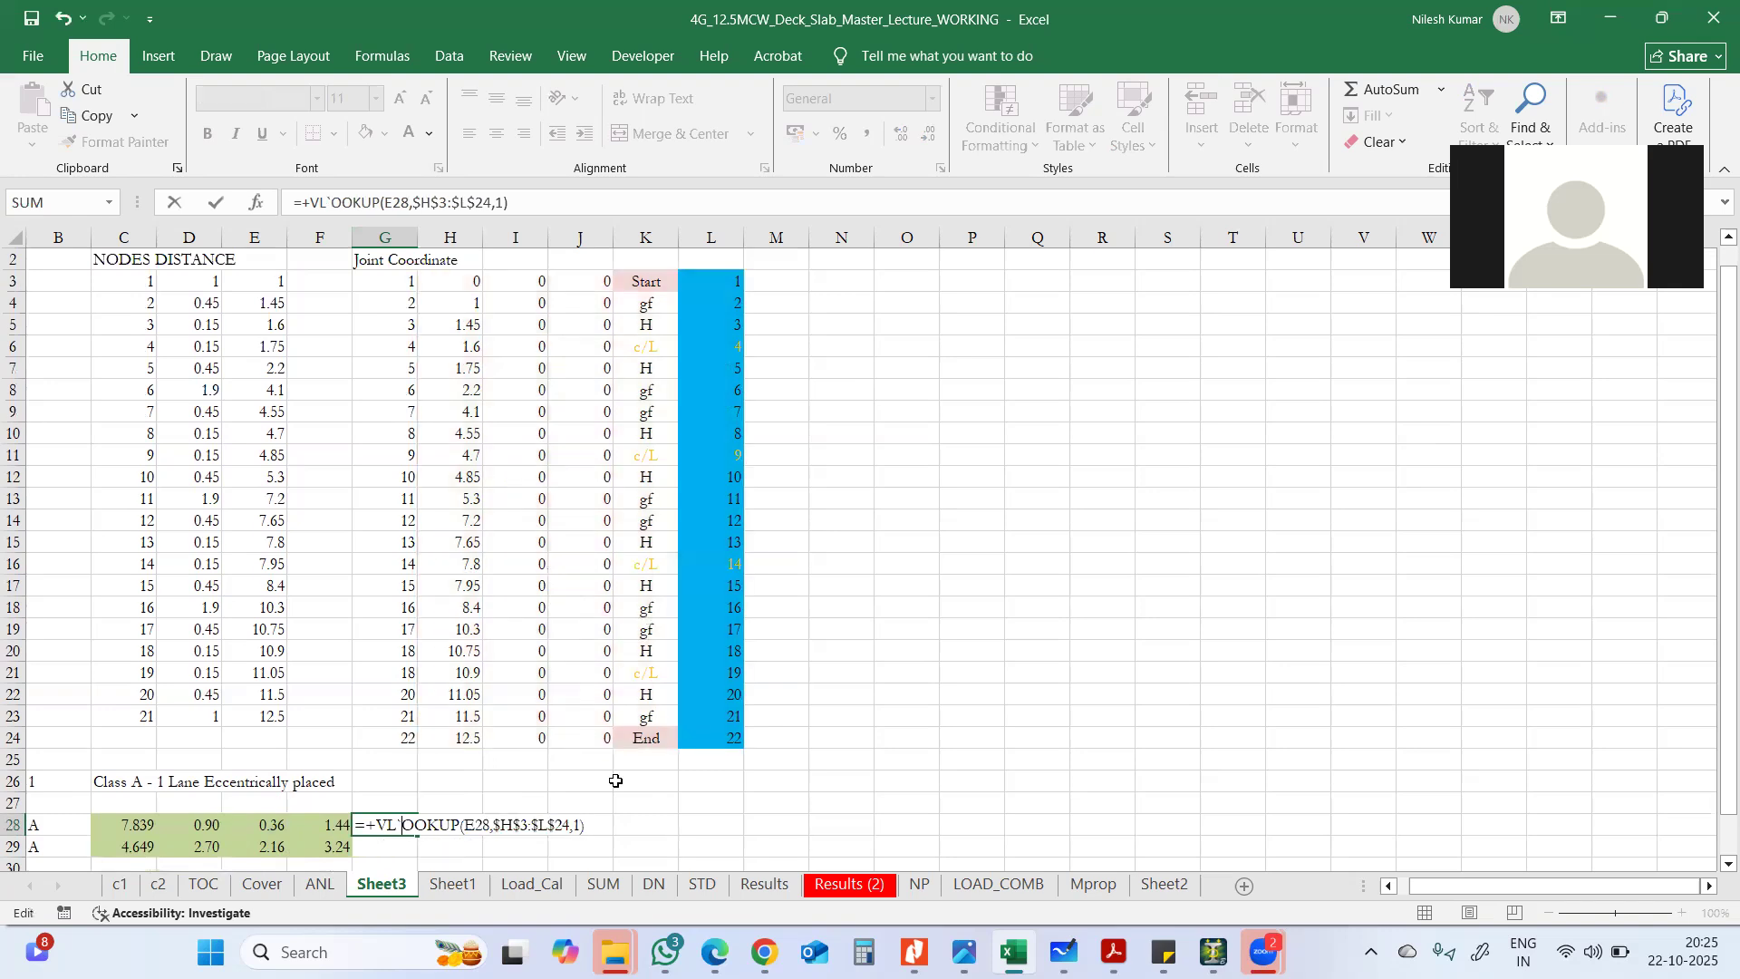
key(Escape)
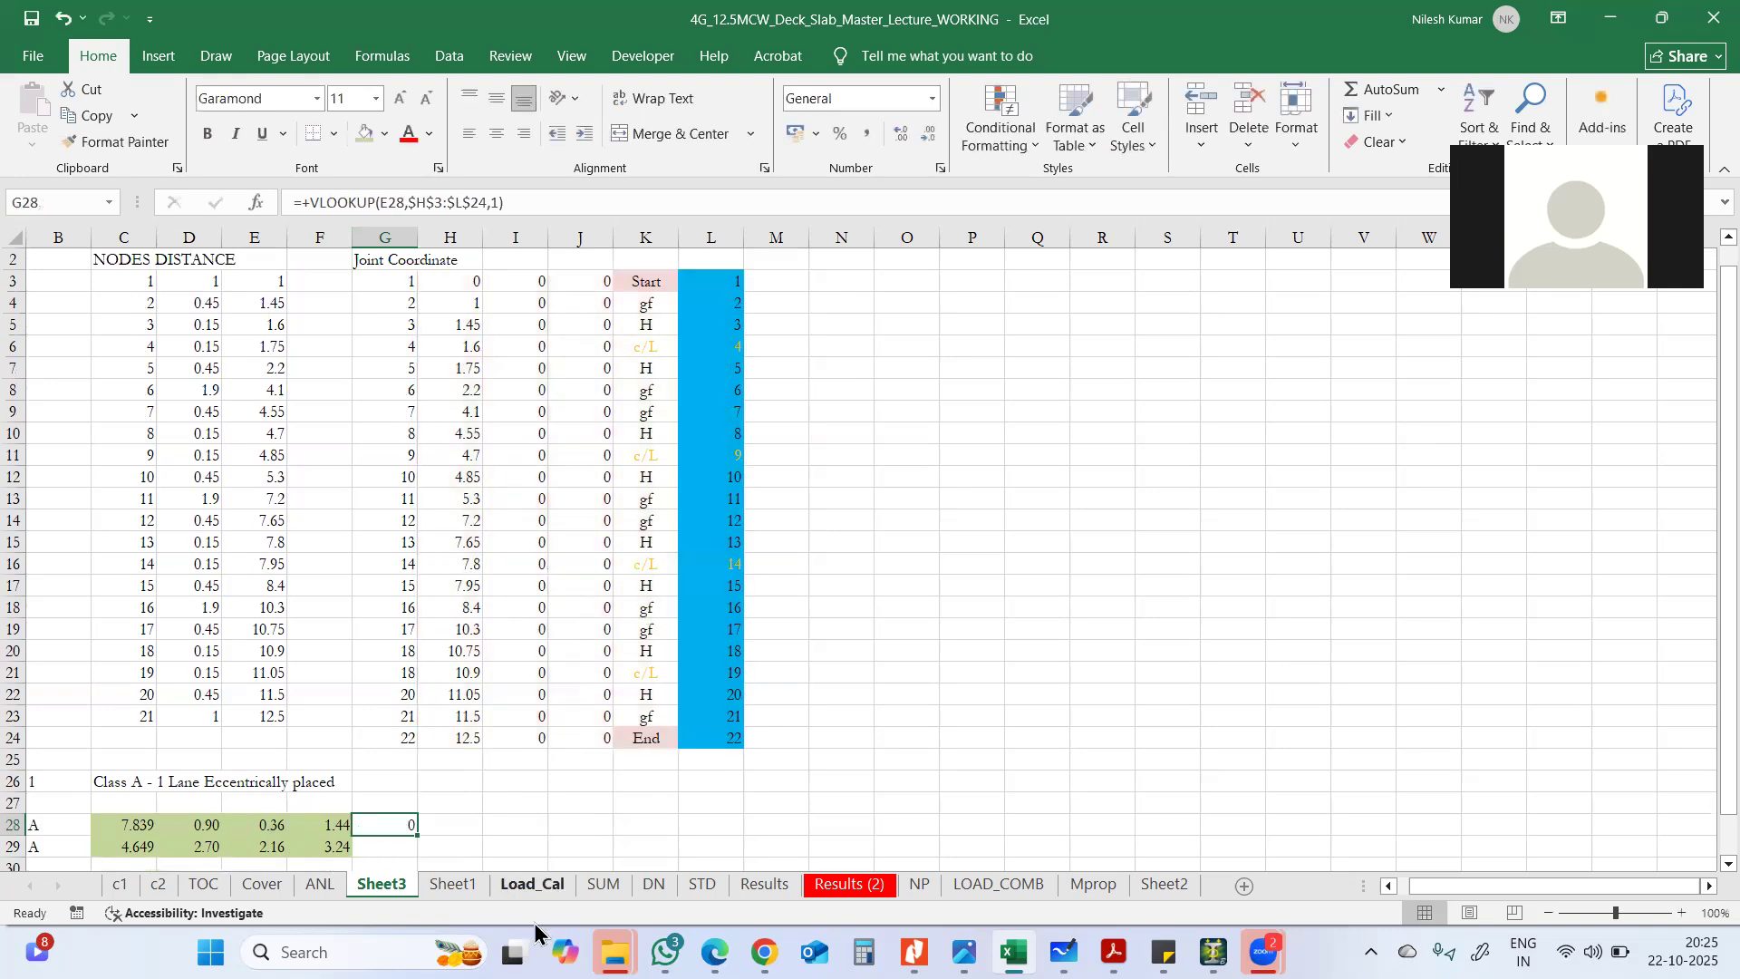
- Restore the G28 VLOOKUP with column index 5 and point its lookup value at E28, giving =+VLOOKUP(E28,$H$3:$L$24,5)
key(ctrl+z)
key(ctrl+y)
key(F2)
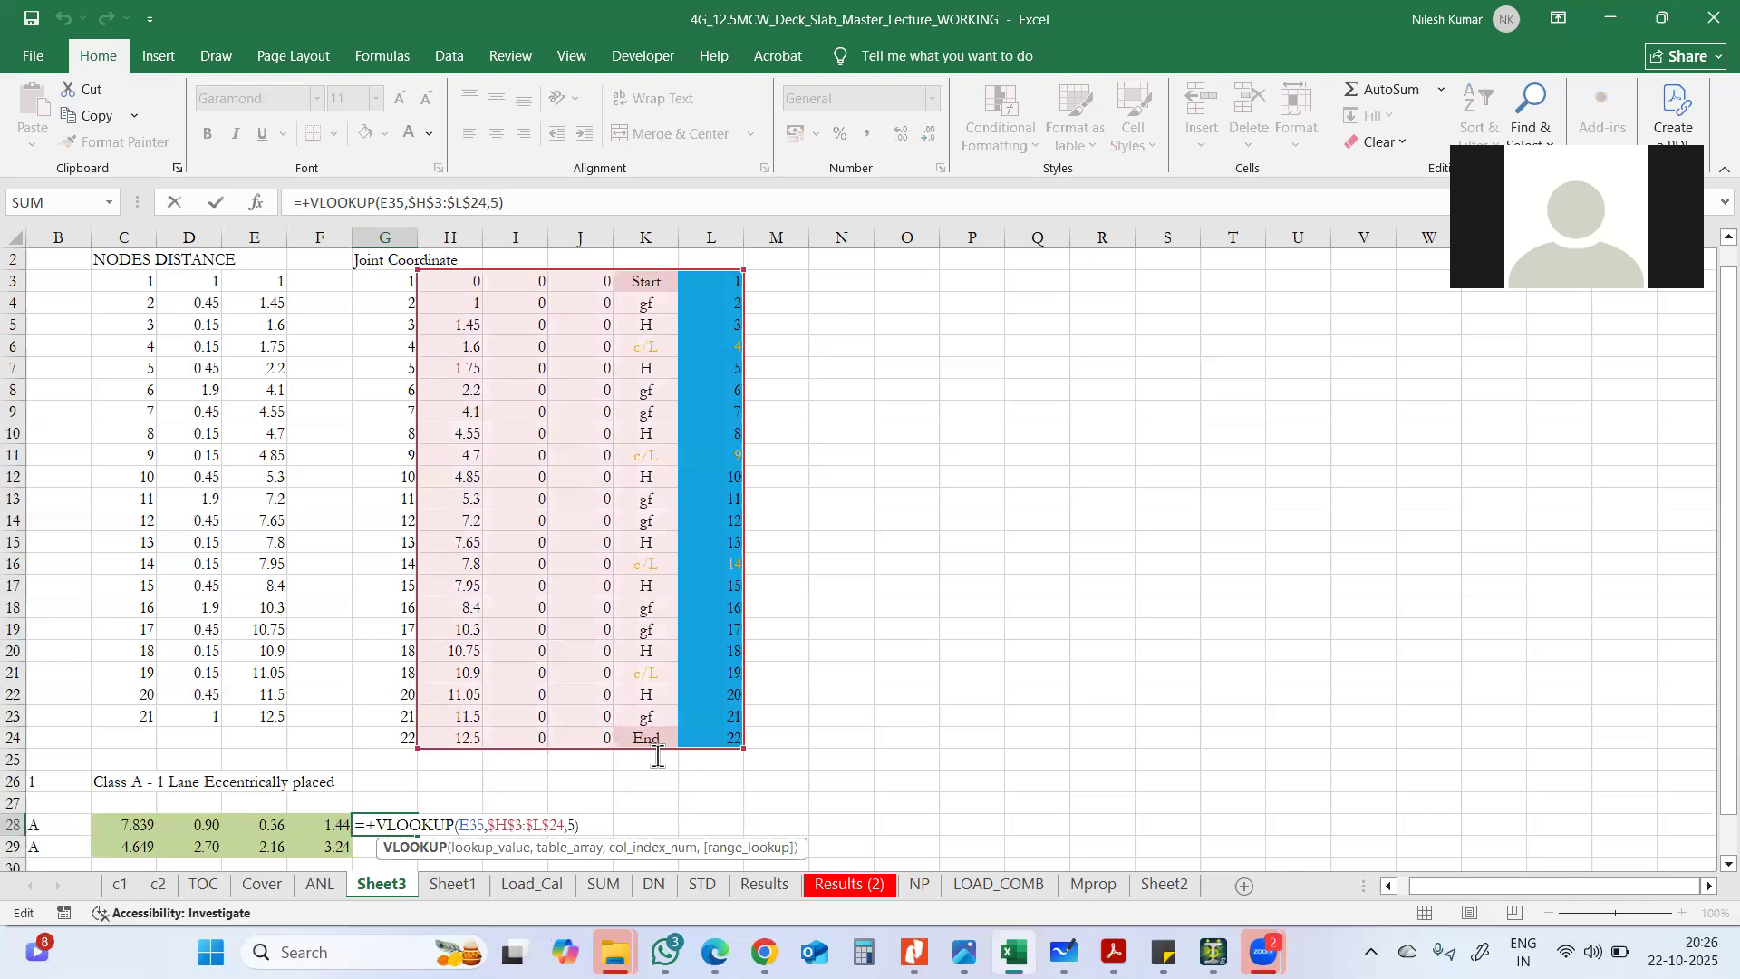
scroll(469, 780, down, 3)
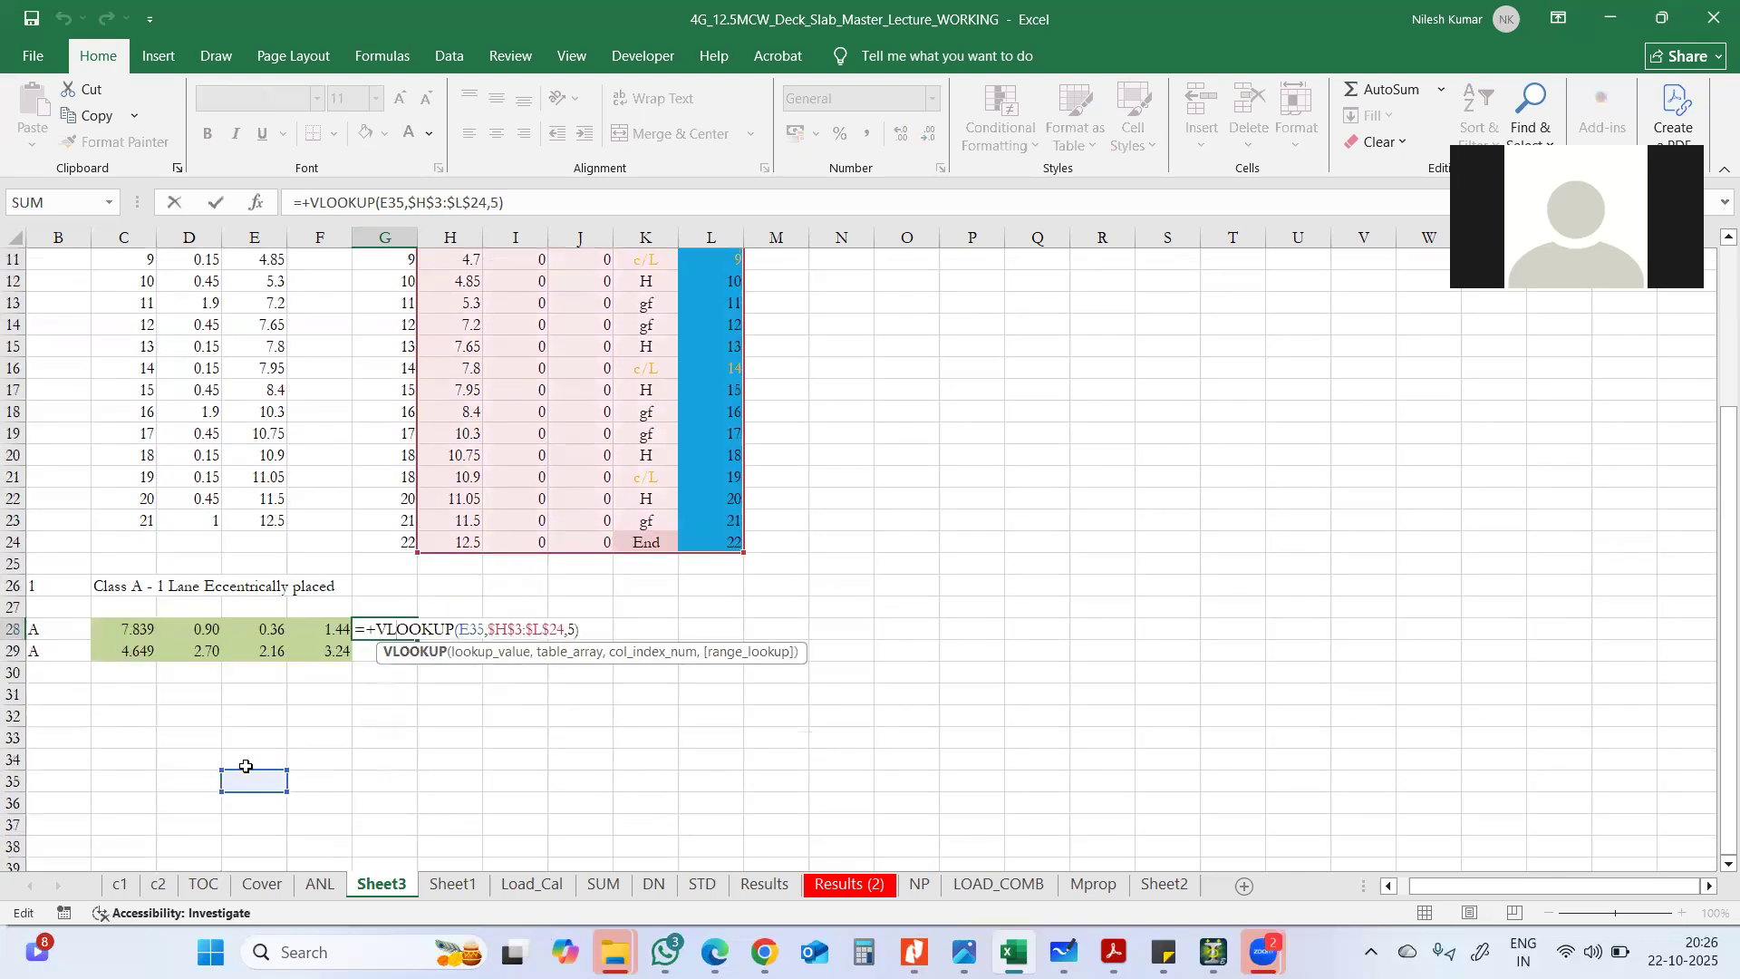
drag(246, 766, 255, 658)
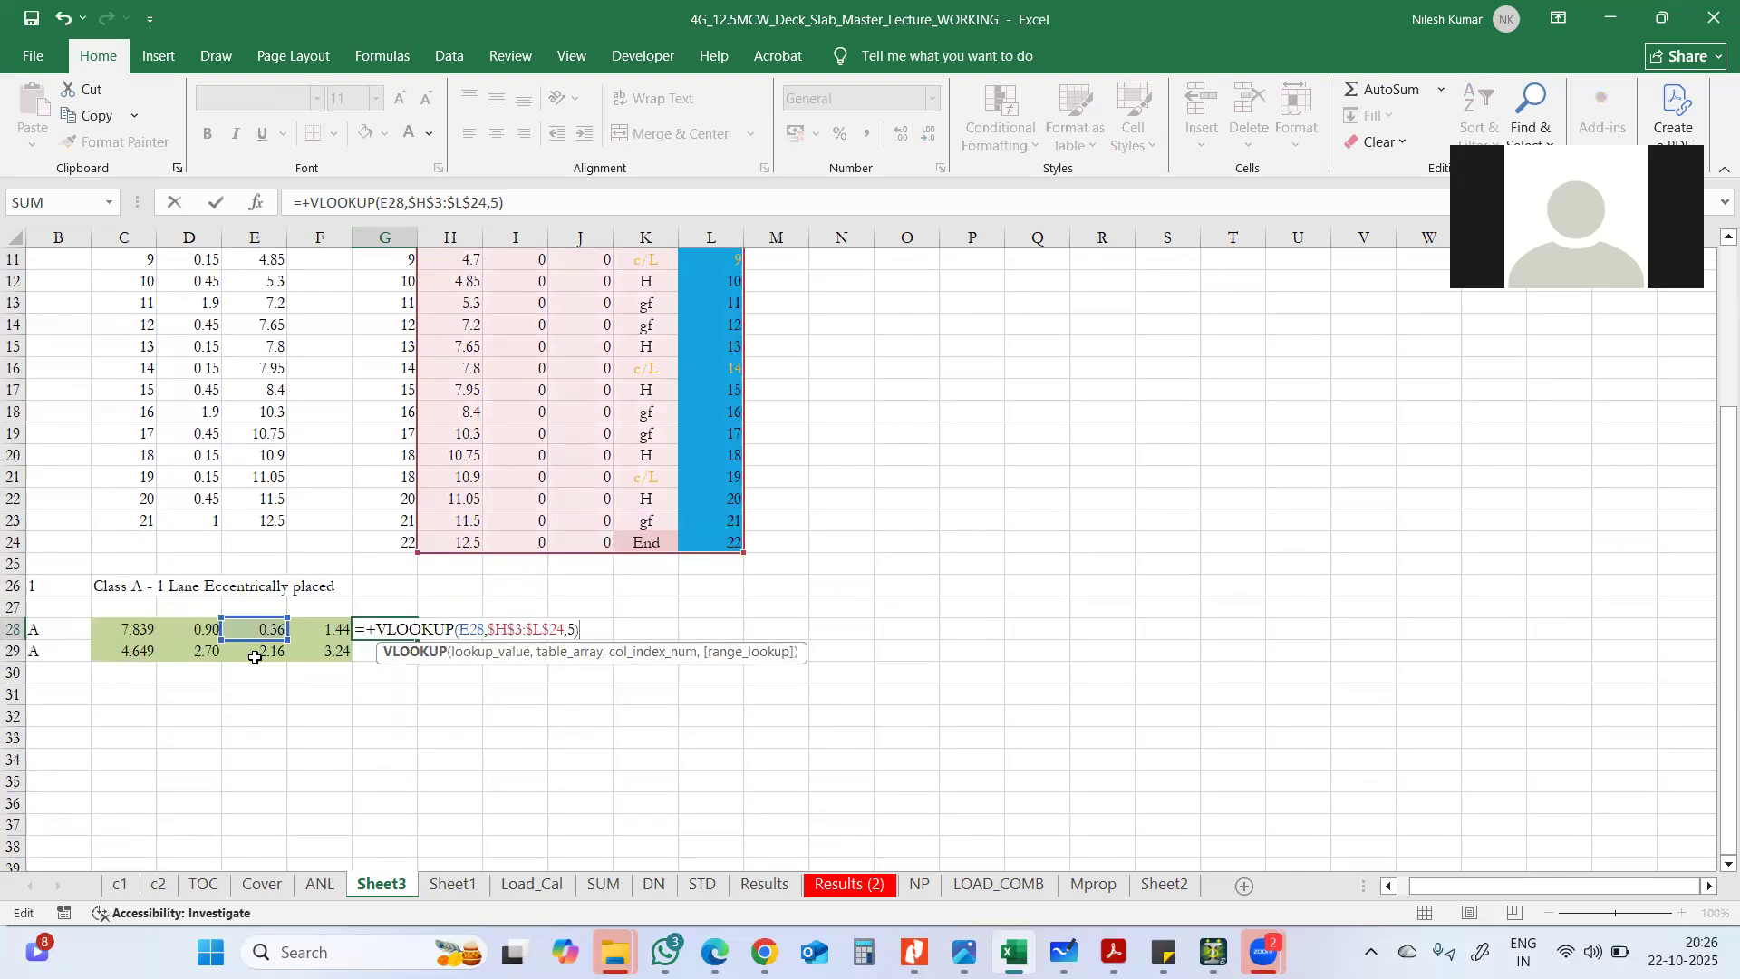
key(Tab)
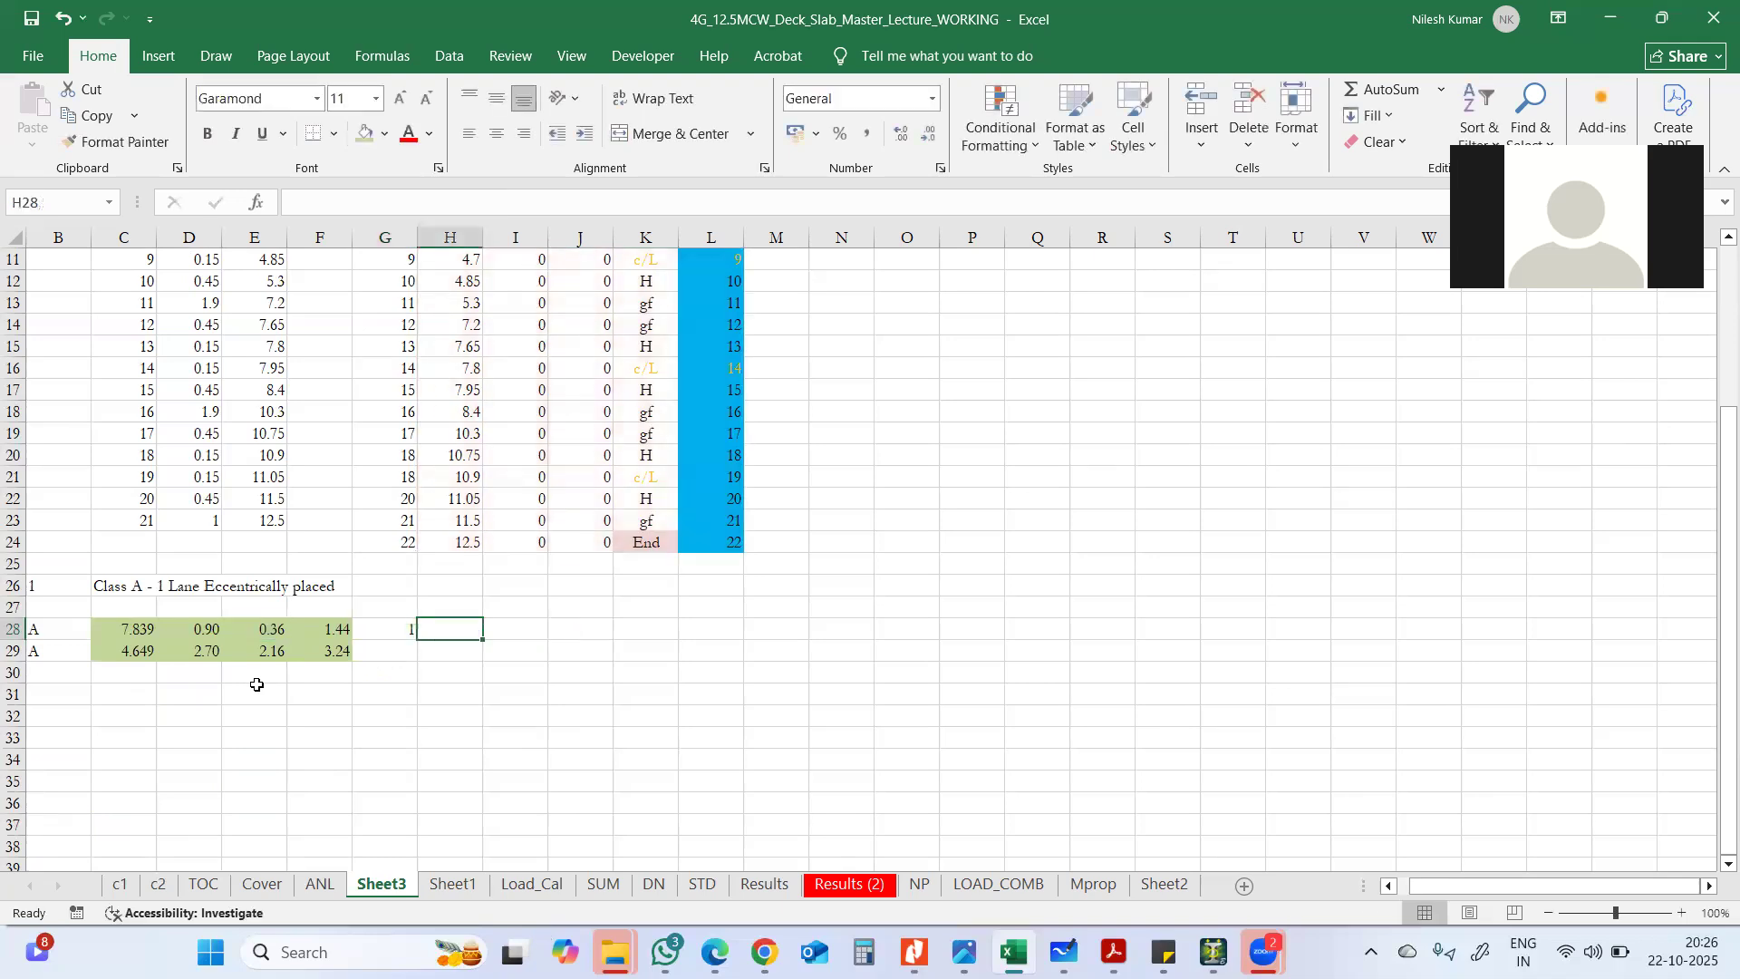
click(387, 630)
double_click(387, 629)
key(Tab)
- Examine the VLOOKUP formulas in G35 and H35 of Load_Cal and the table range that H35 uses
key(alt+Tab)
key(alt+Tab)
click(531, 884)
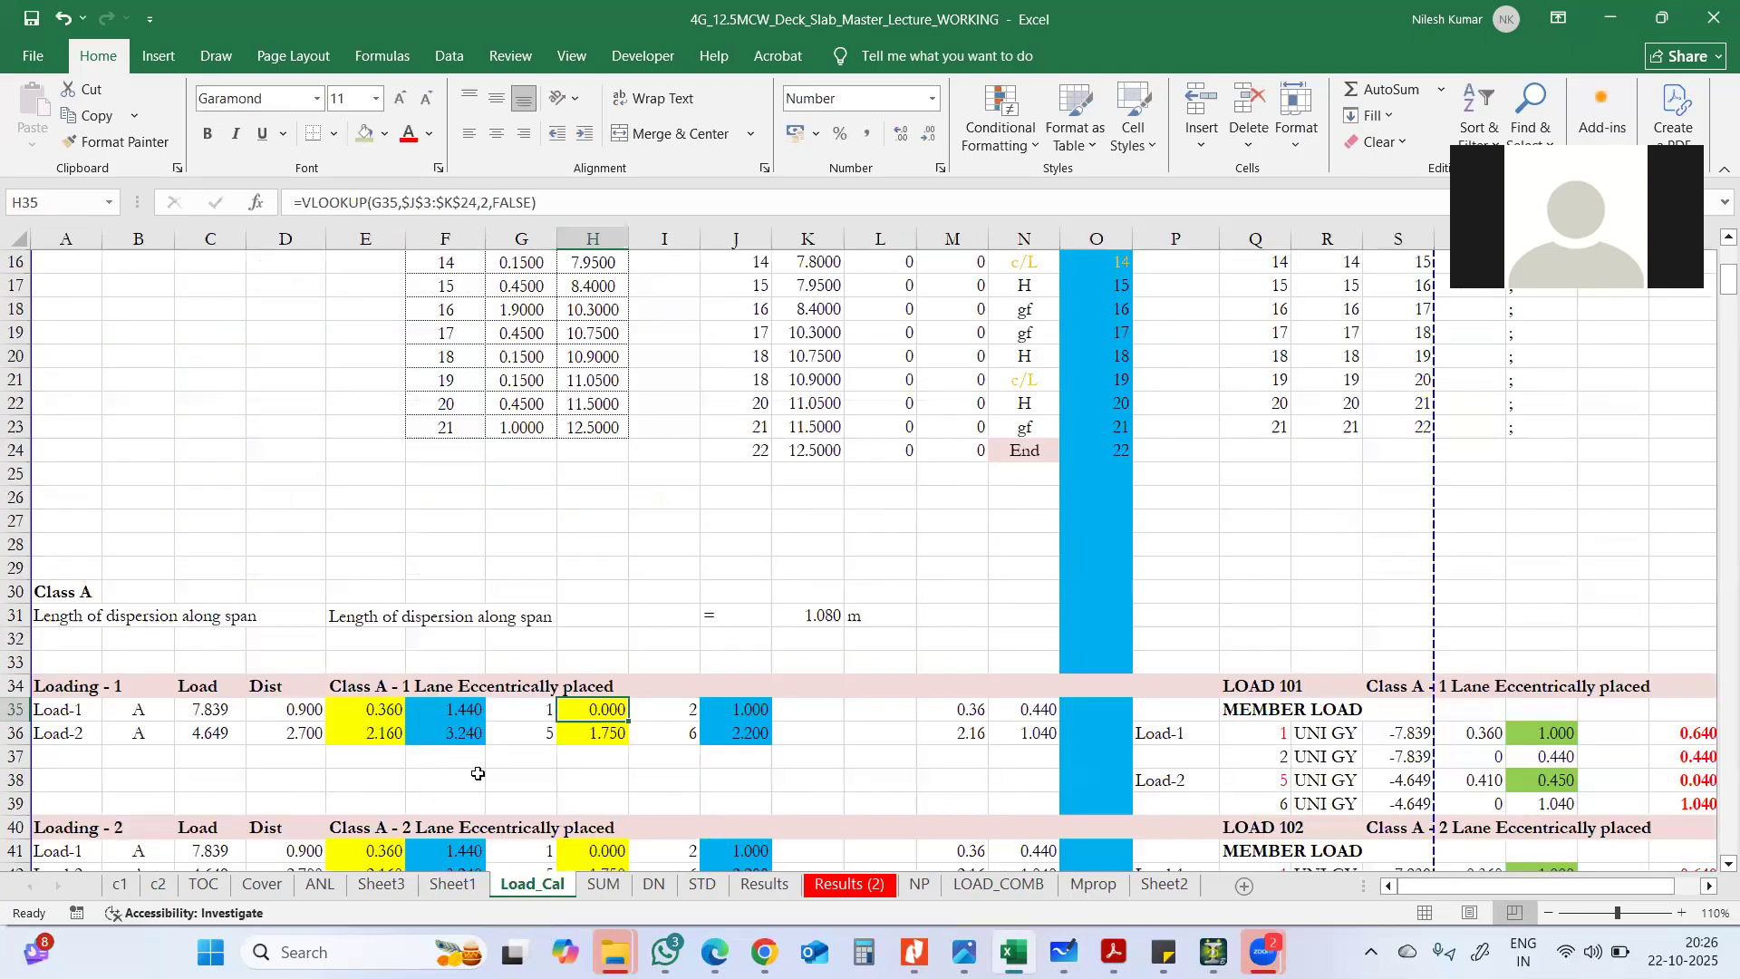
click(526, 710)
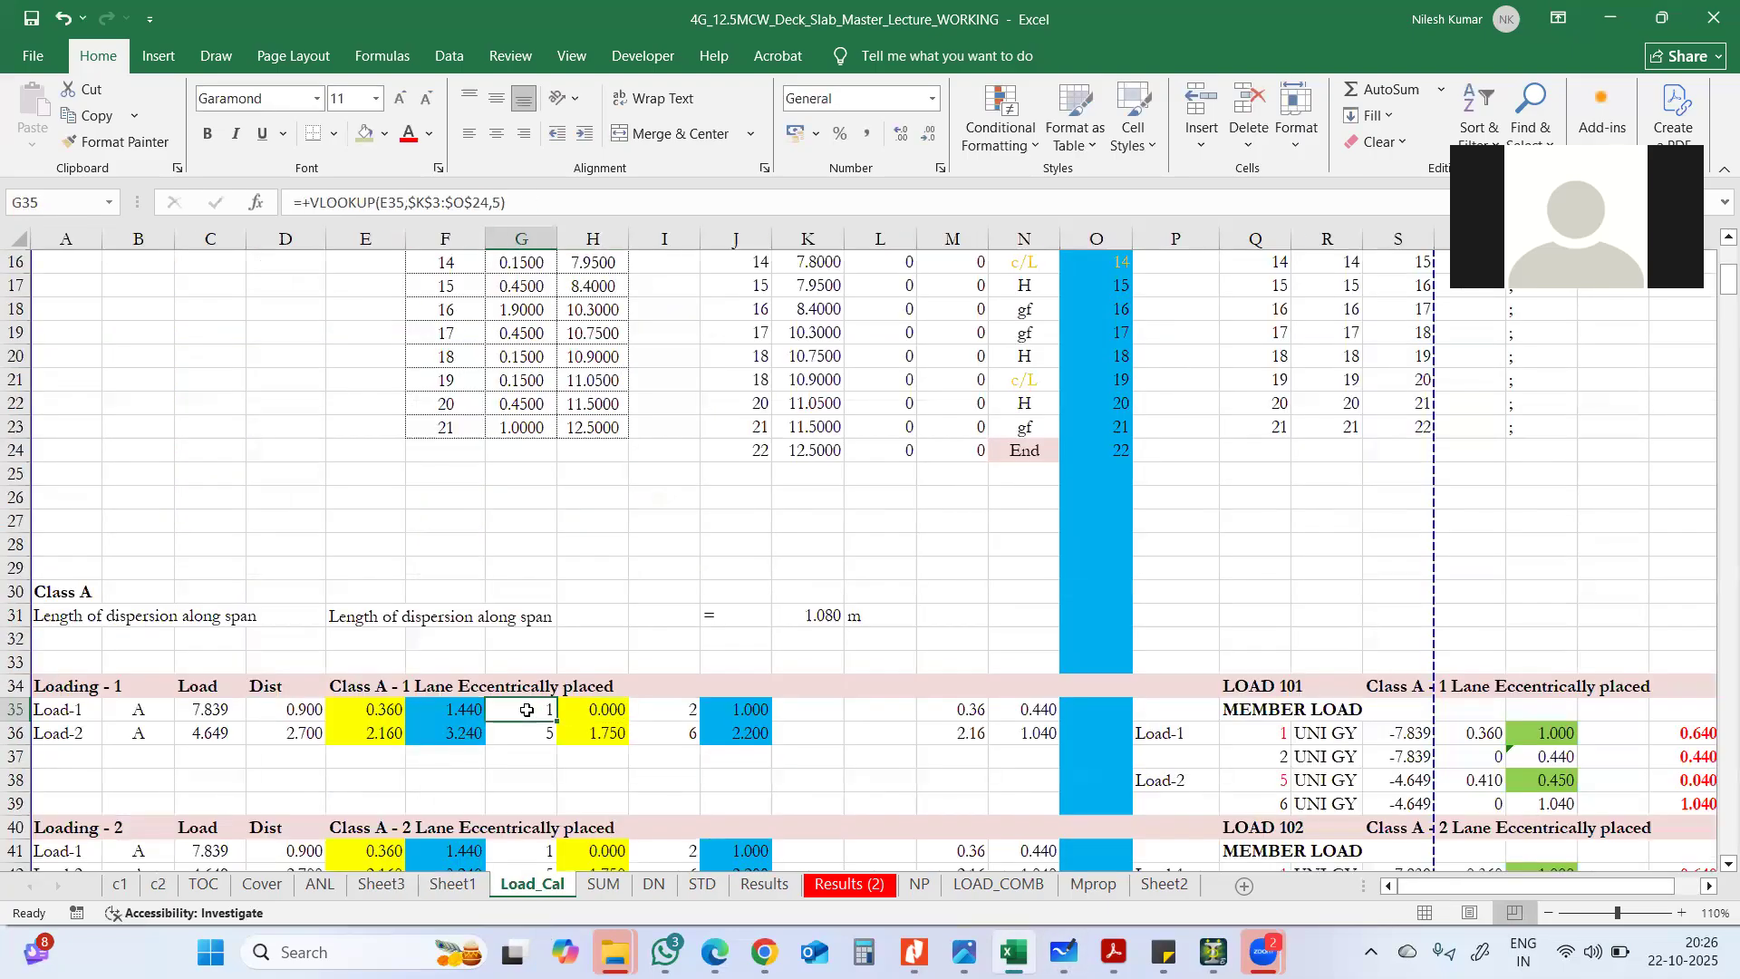
click(584, 706)
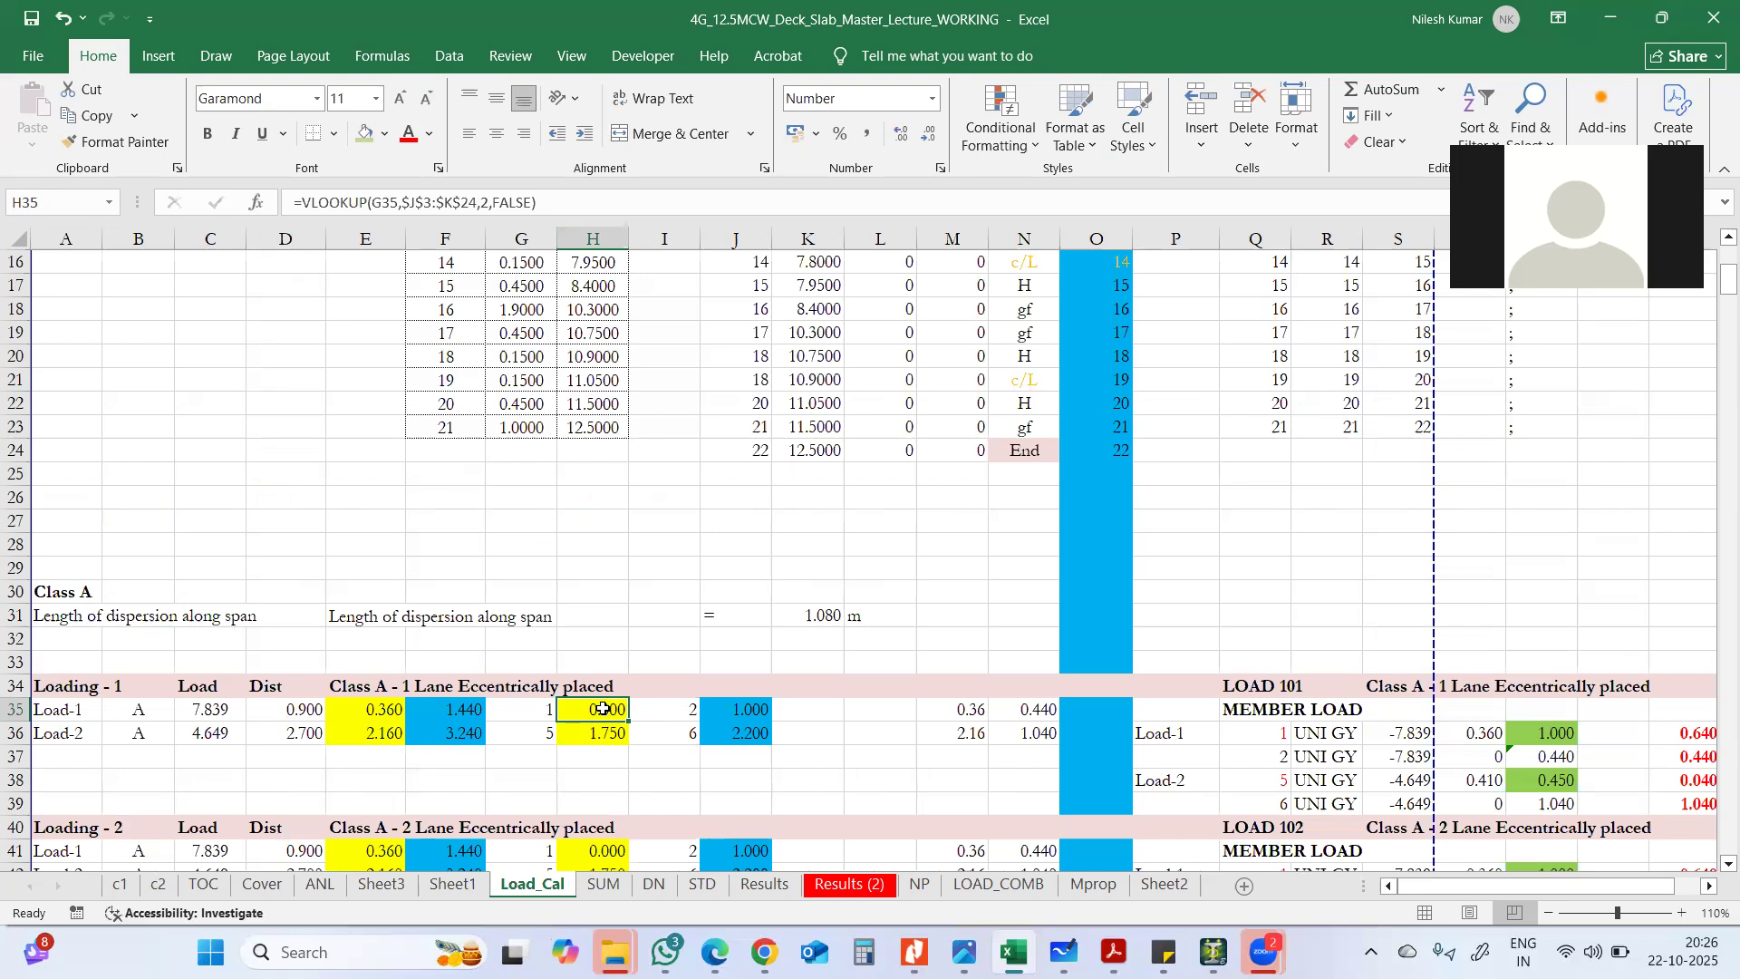
double_click(604, 708)
scroll(734, 574, up, 5)
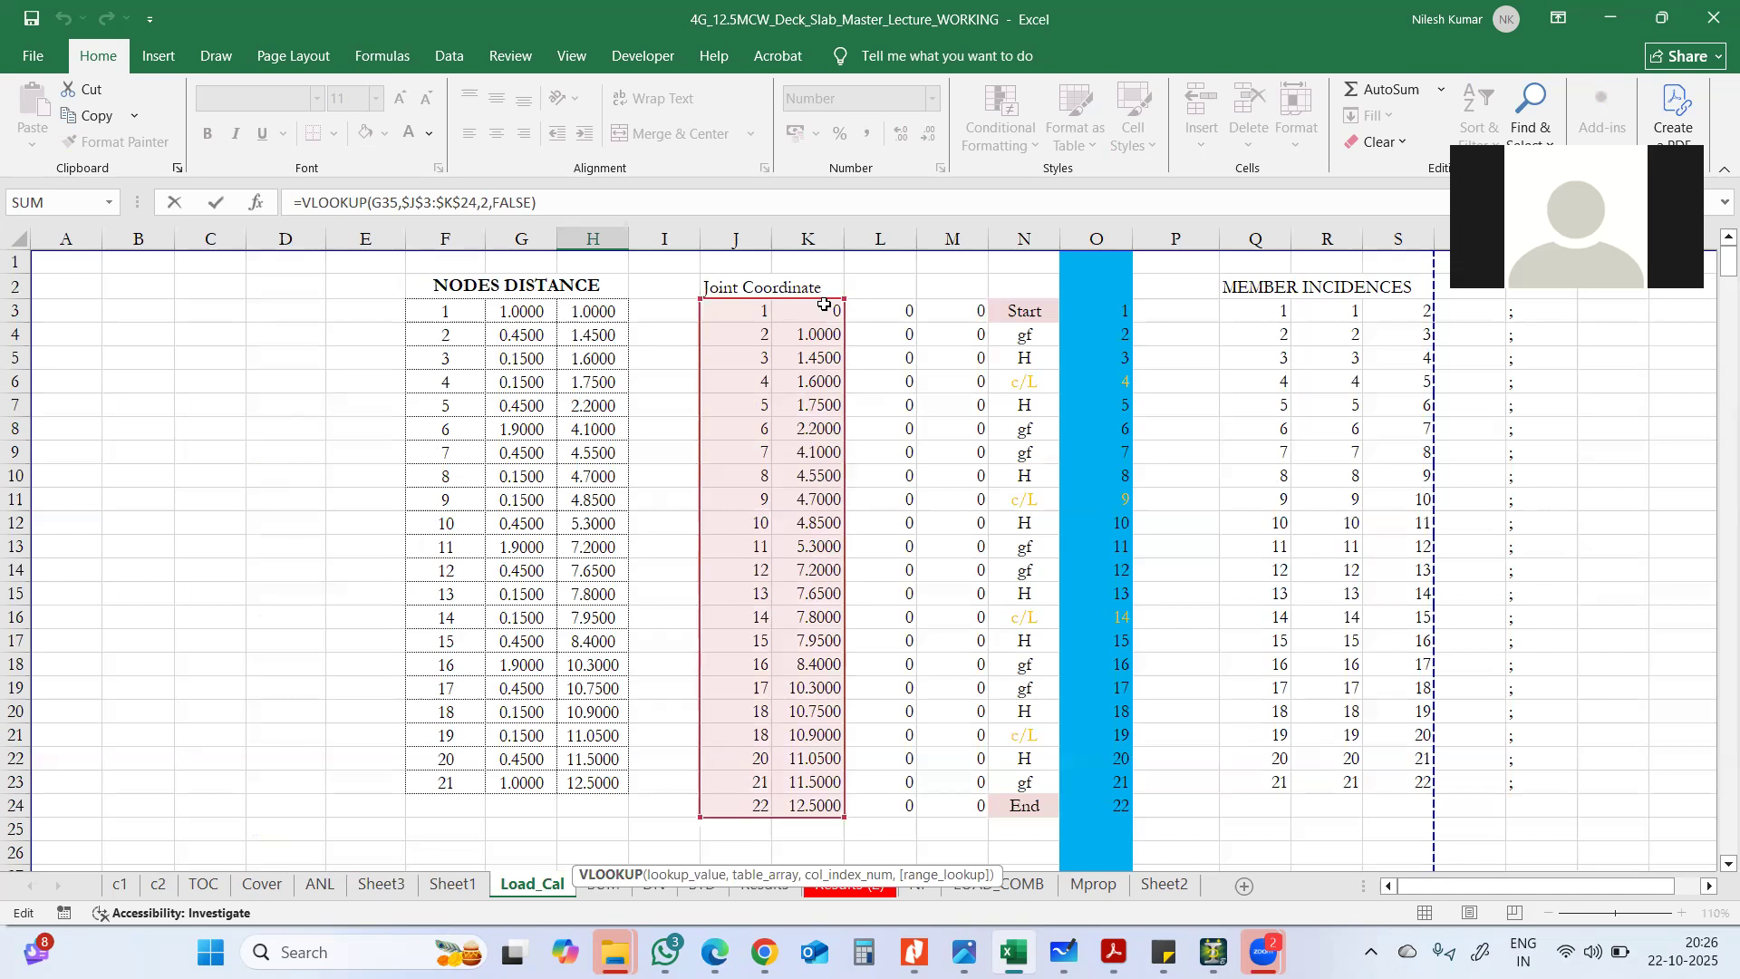
key(Escape)
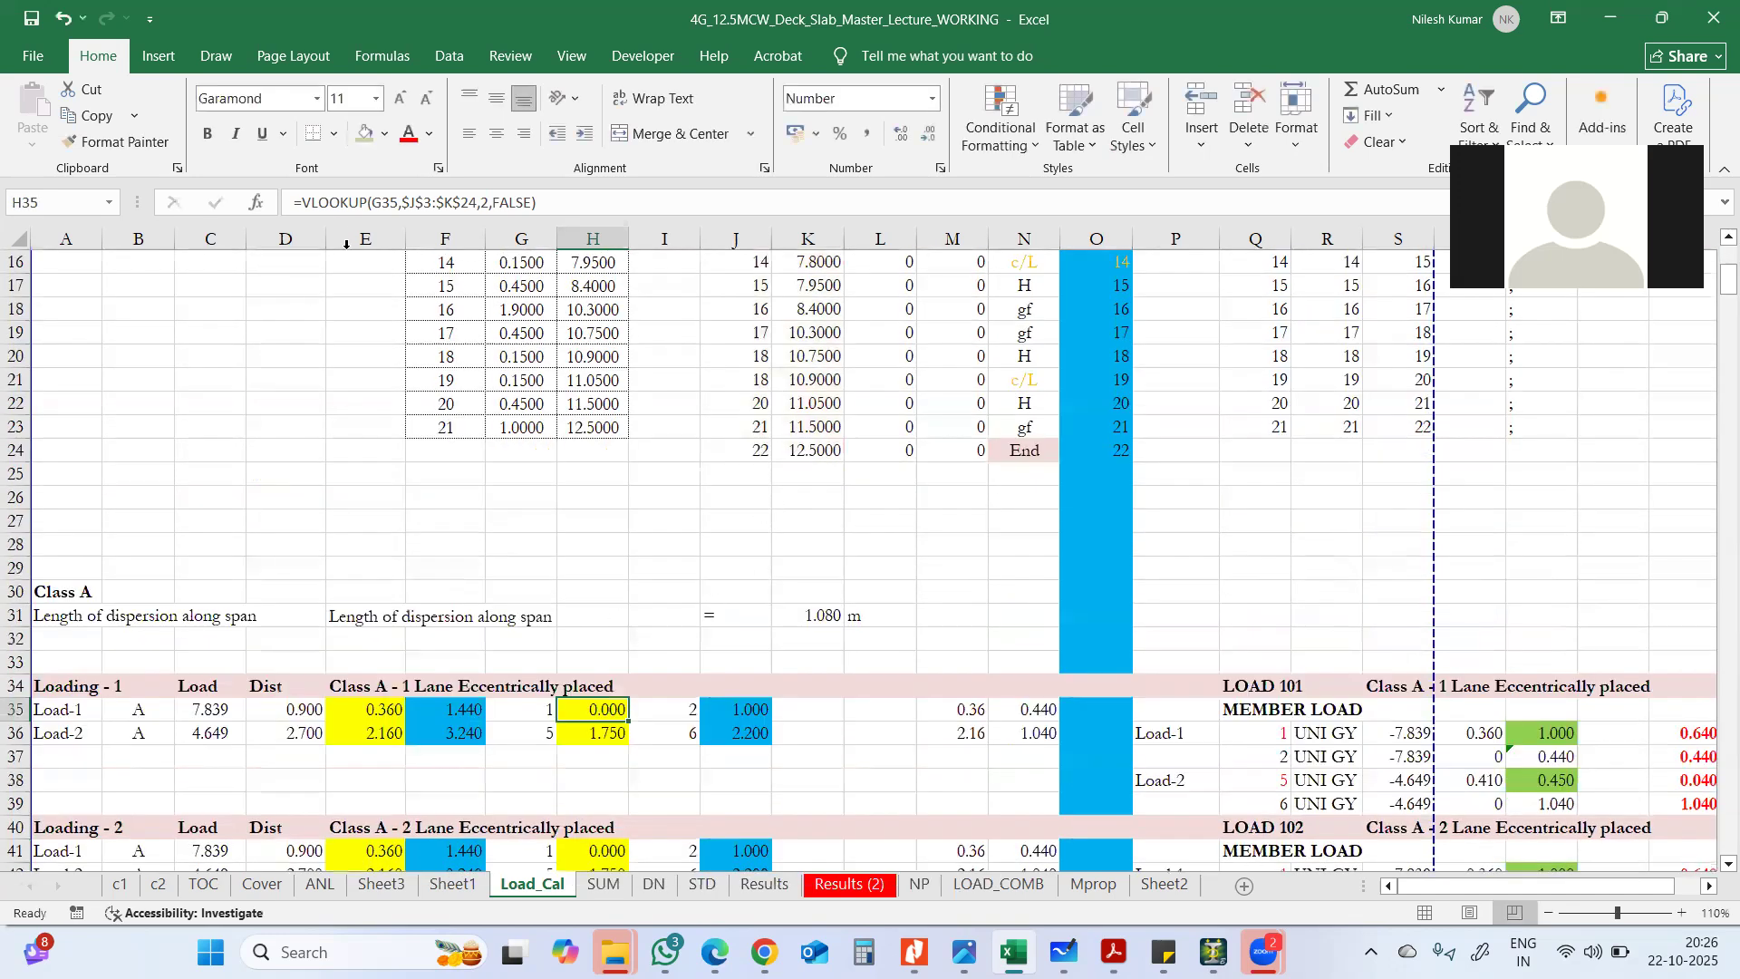
- Copy the formula text =VLOOKUP(G35,$J$3:$K$24,2,FALSE) from H35 of Load_Cal and paste it into H28 of Sheet3
drag(291, 203, 544, 202)
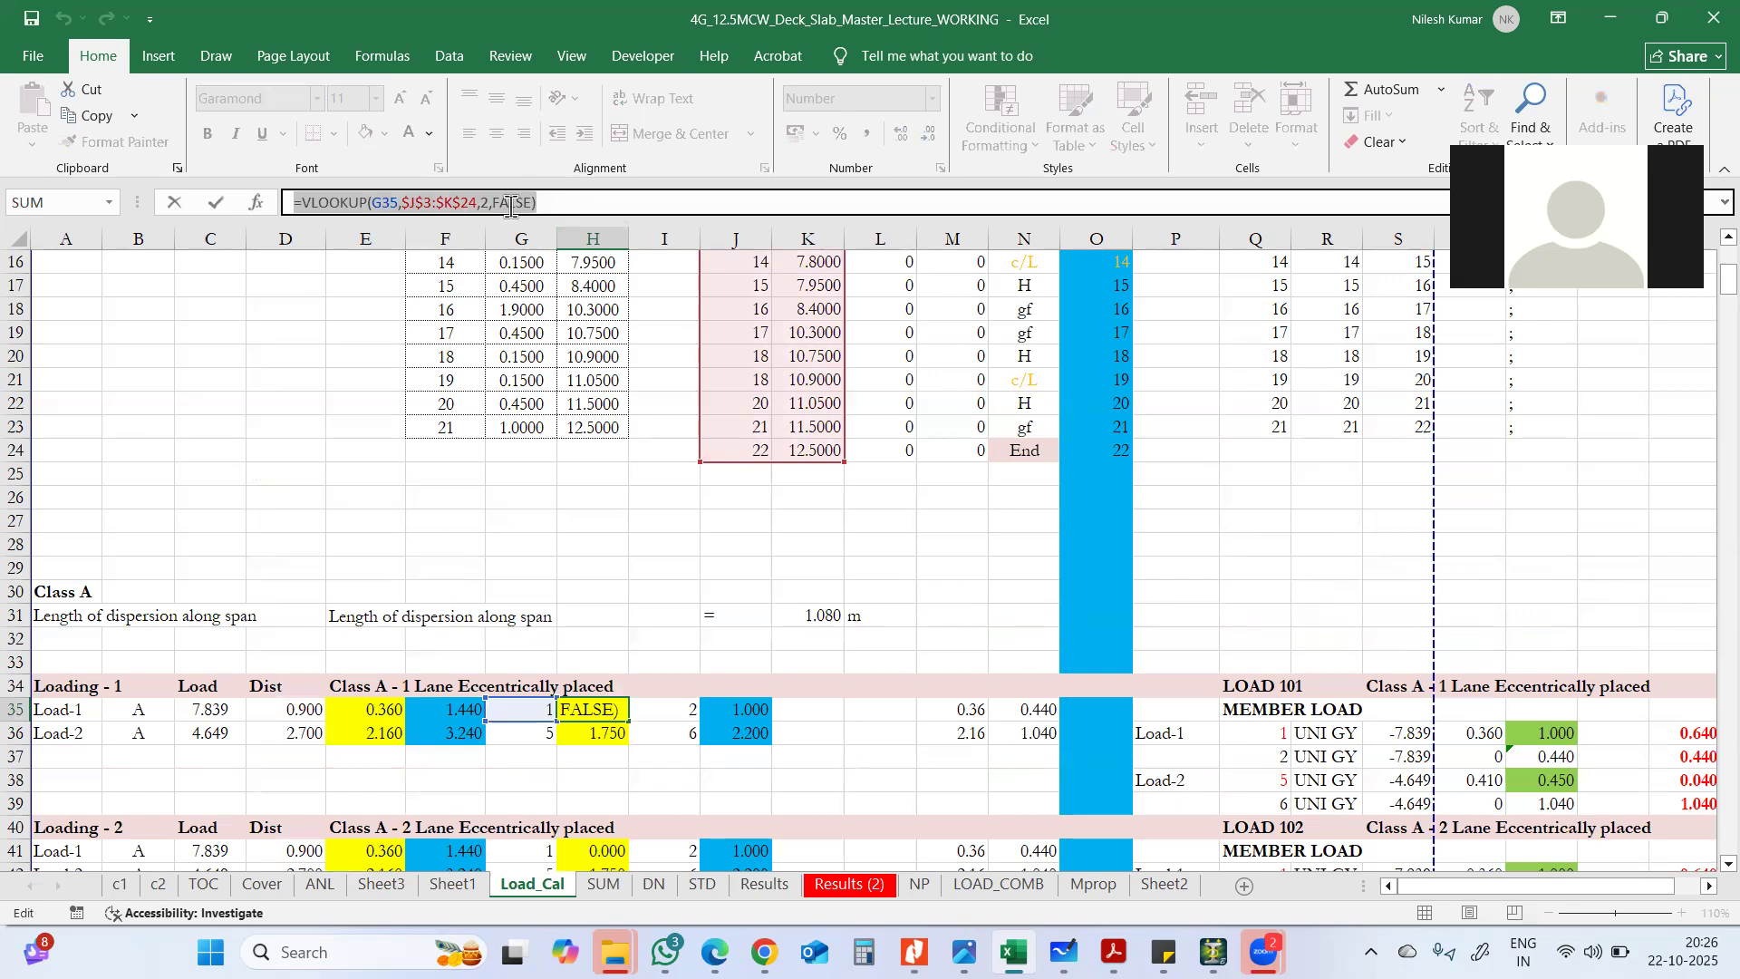
right_click(547, 204)
click(555, 249)
key(Escape)
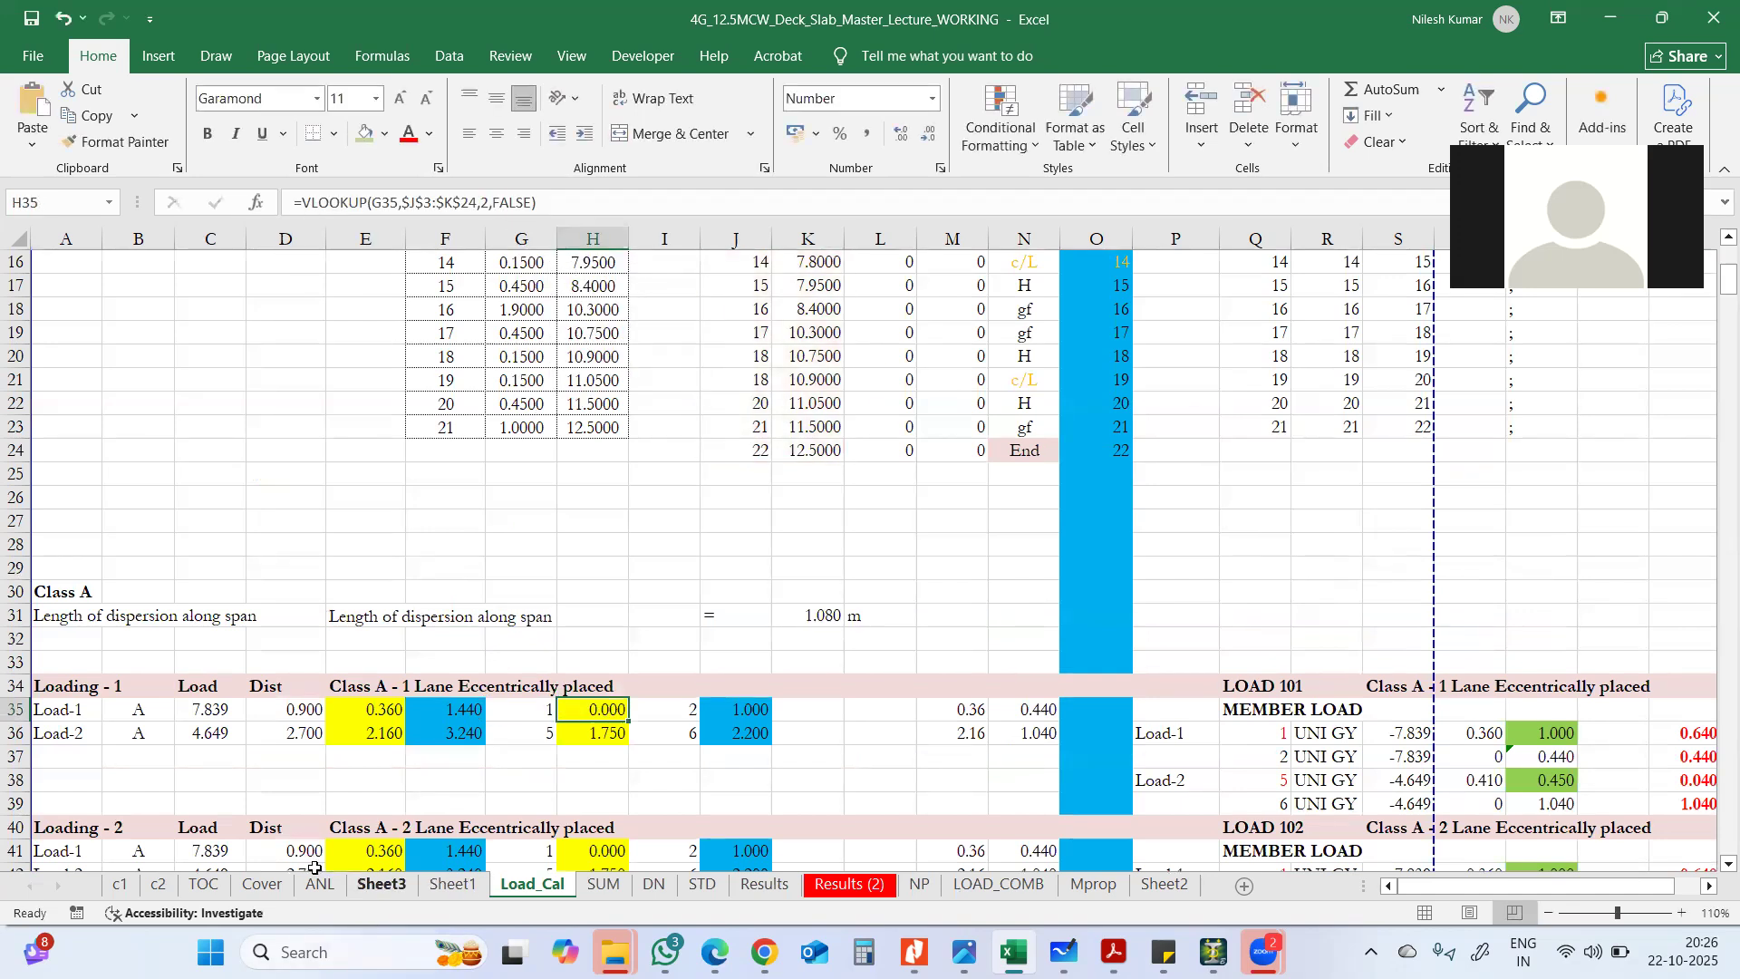
click(381, 884)
right_click(443, 627)
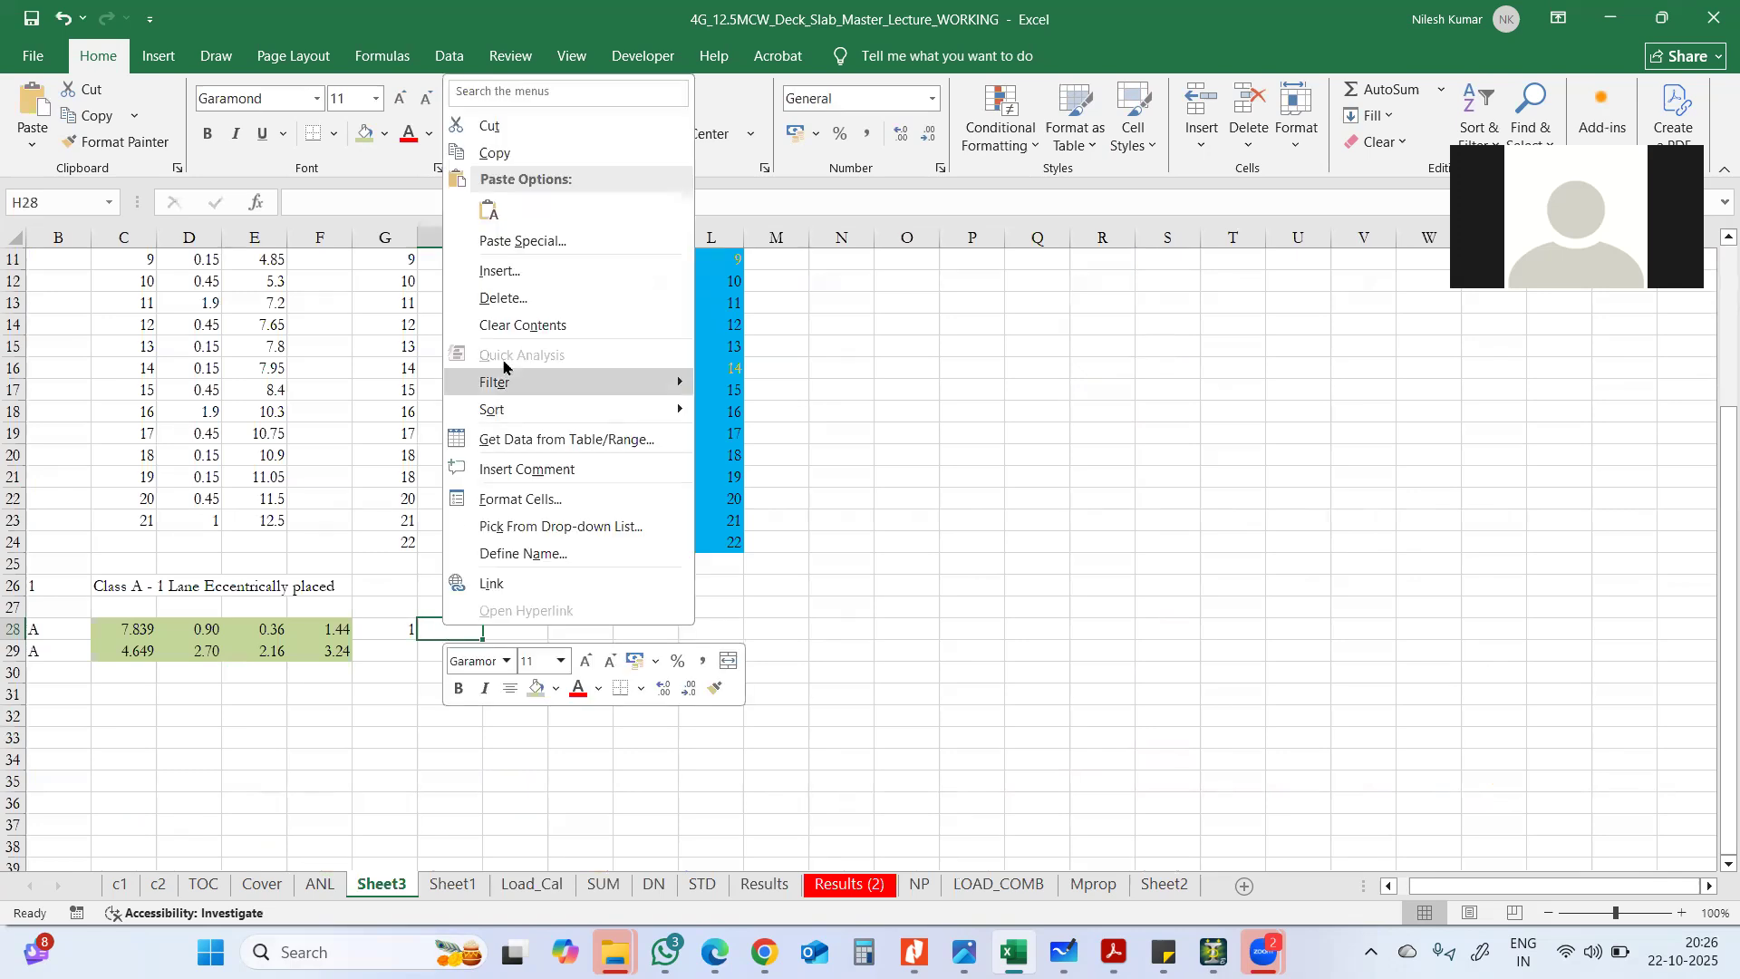
click(490, 211)
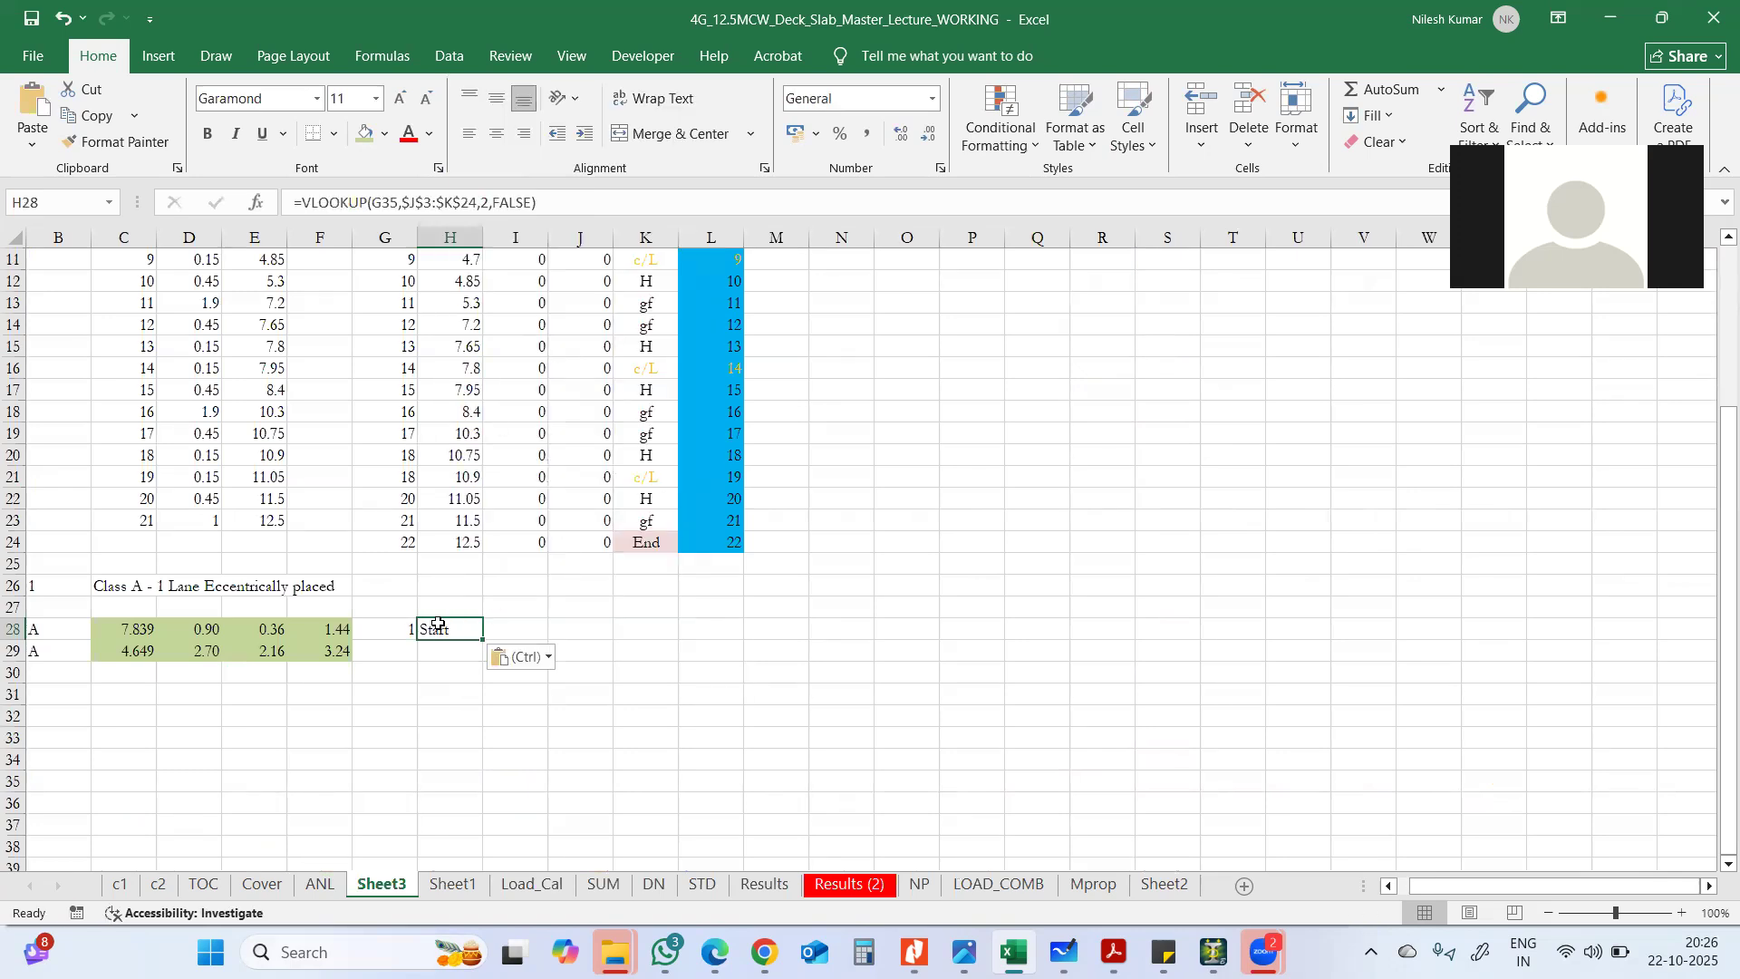
- Shift the table range of the VLOOKUP in H28 to $D$3:$E$24
double_click(448, 627)
scroll(721, 580, up, 3)
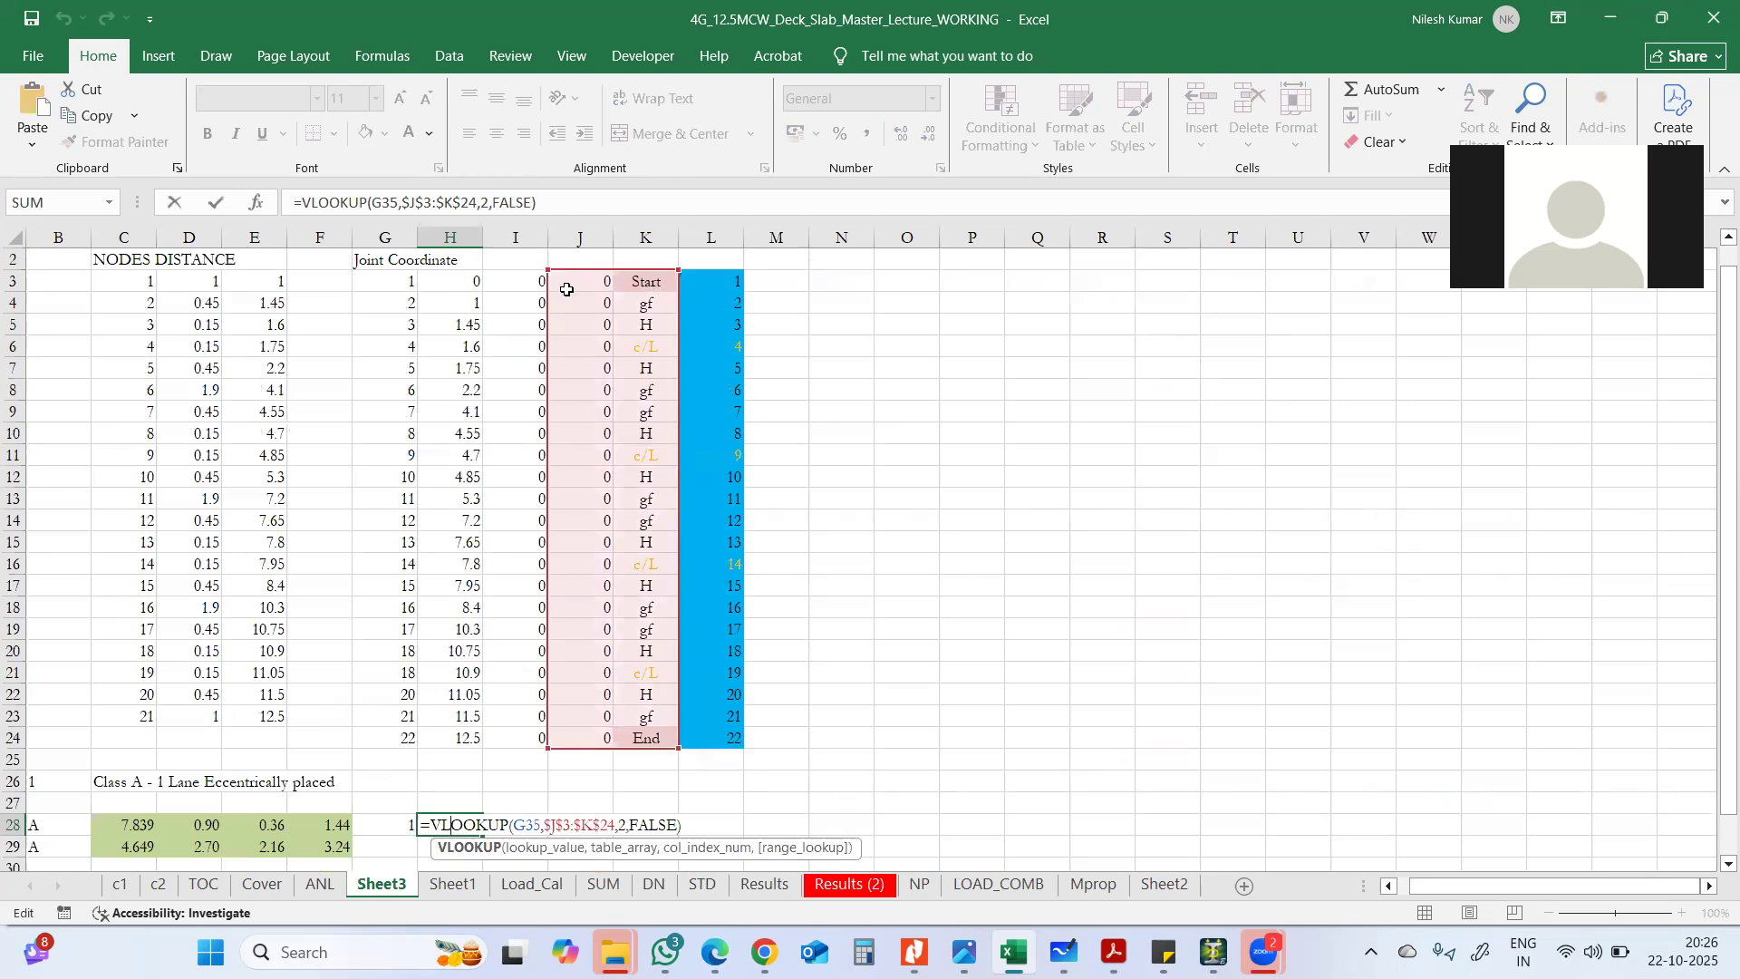
drag(578, 274, 220, 290)
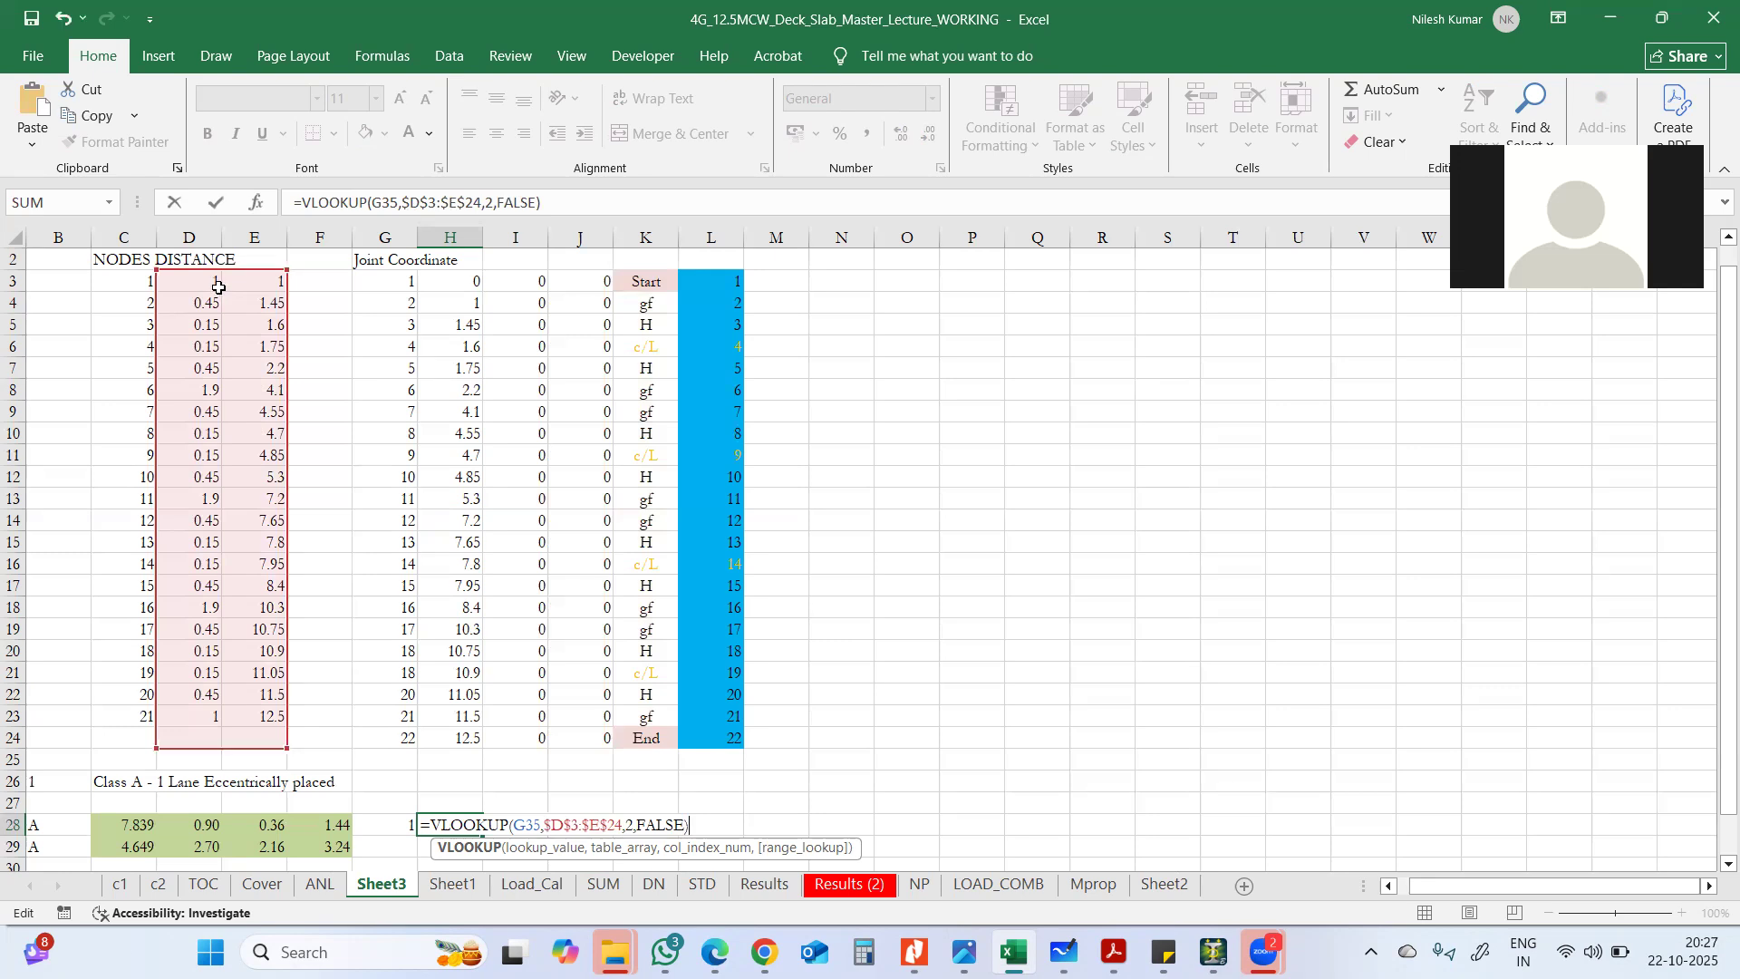
key(Tab)
- Check on Load_Cal which table columns the VLOOKUP in H35 refers to
key(alt+Tab)
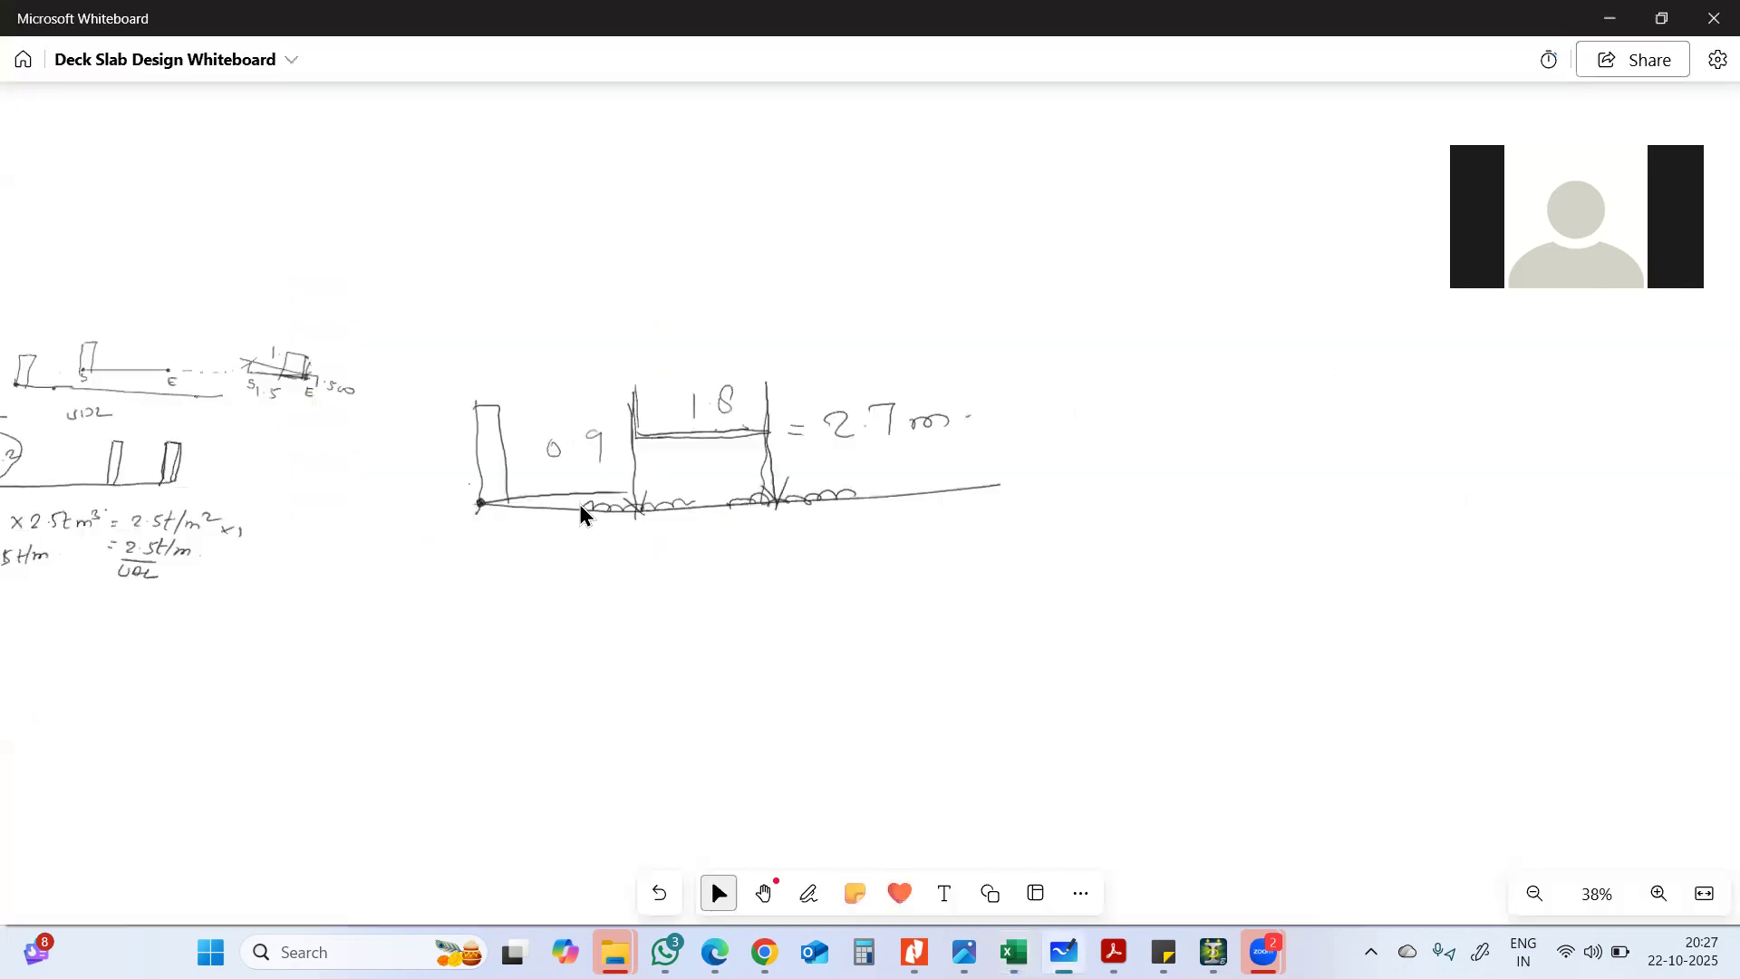
key(alt+Tab)
key(ctrl+Page_Down)
key(ctrl+Page_Down)
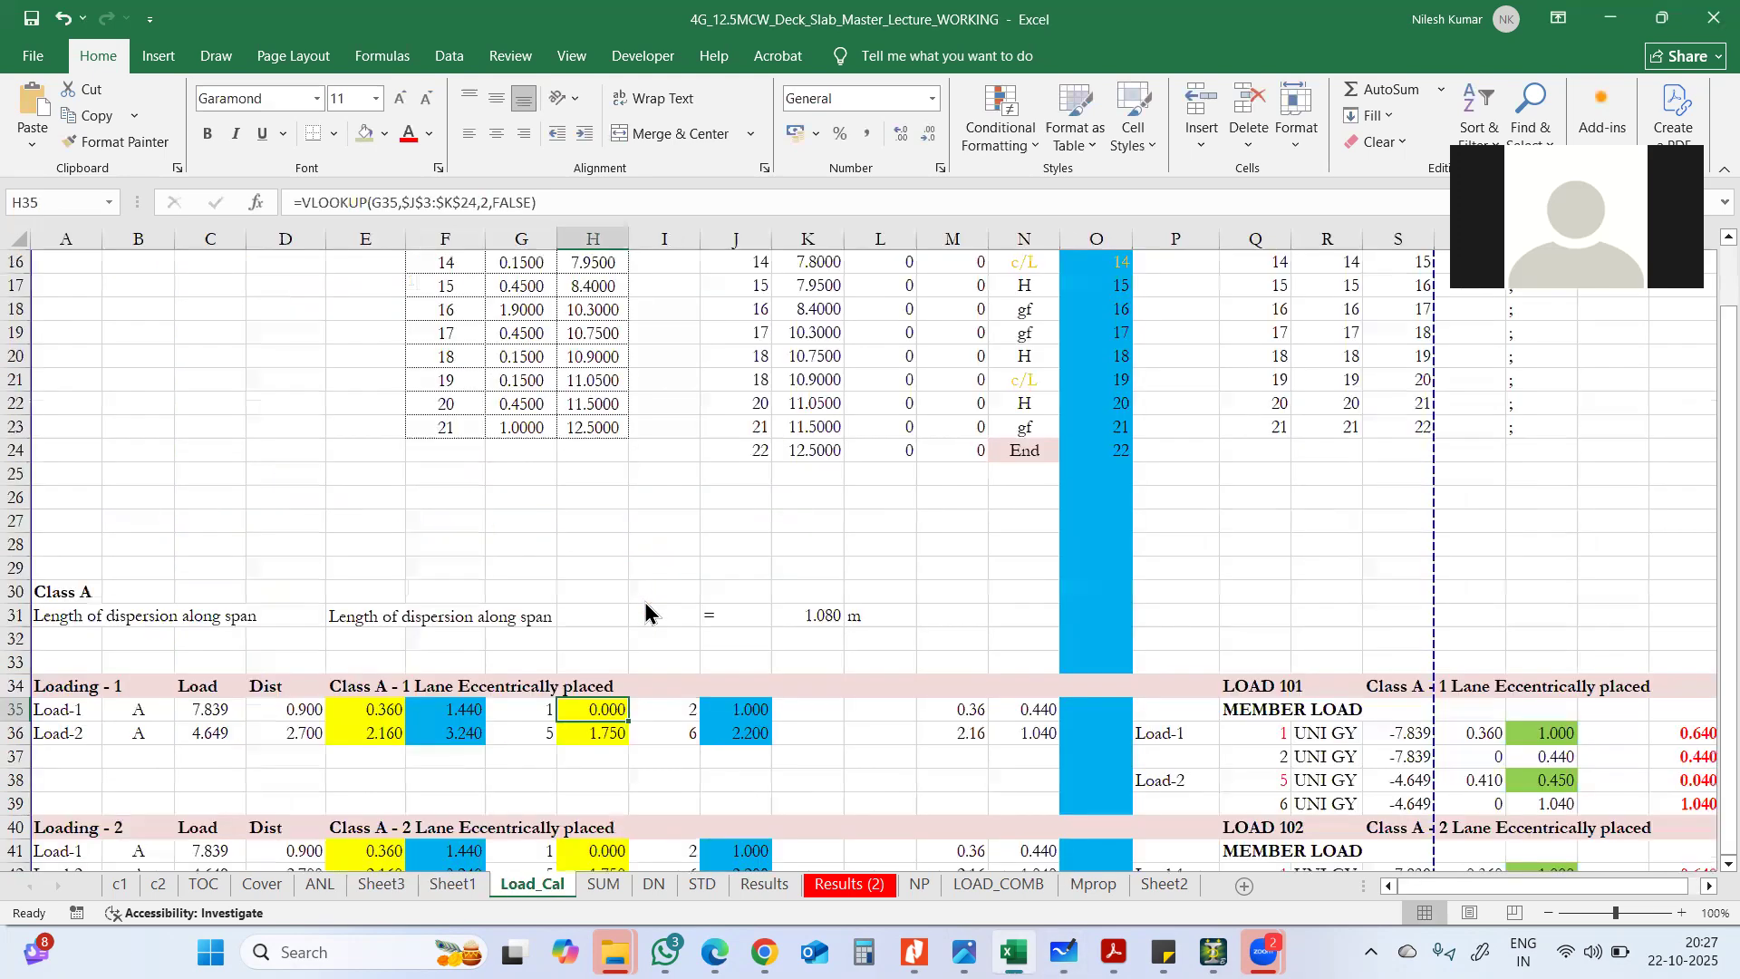
scroll(578, 521, up, 5)
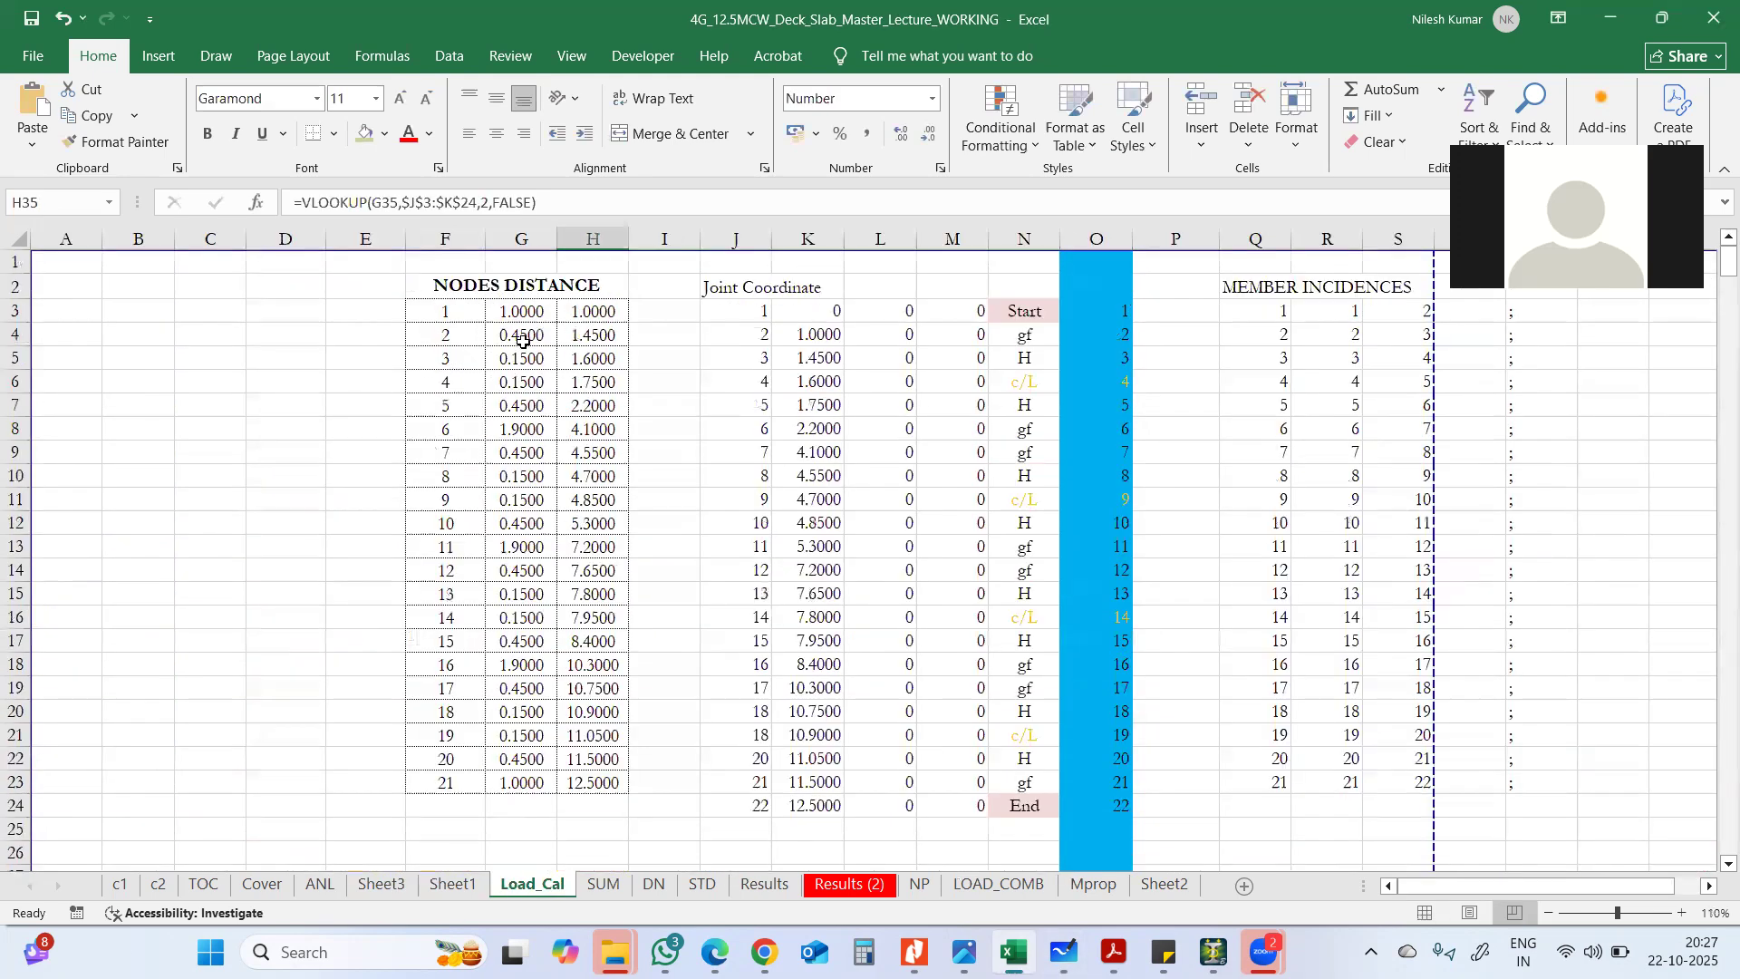
scroll(602, 598, down, 5)
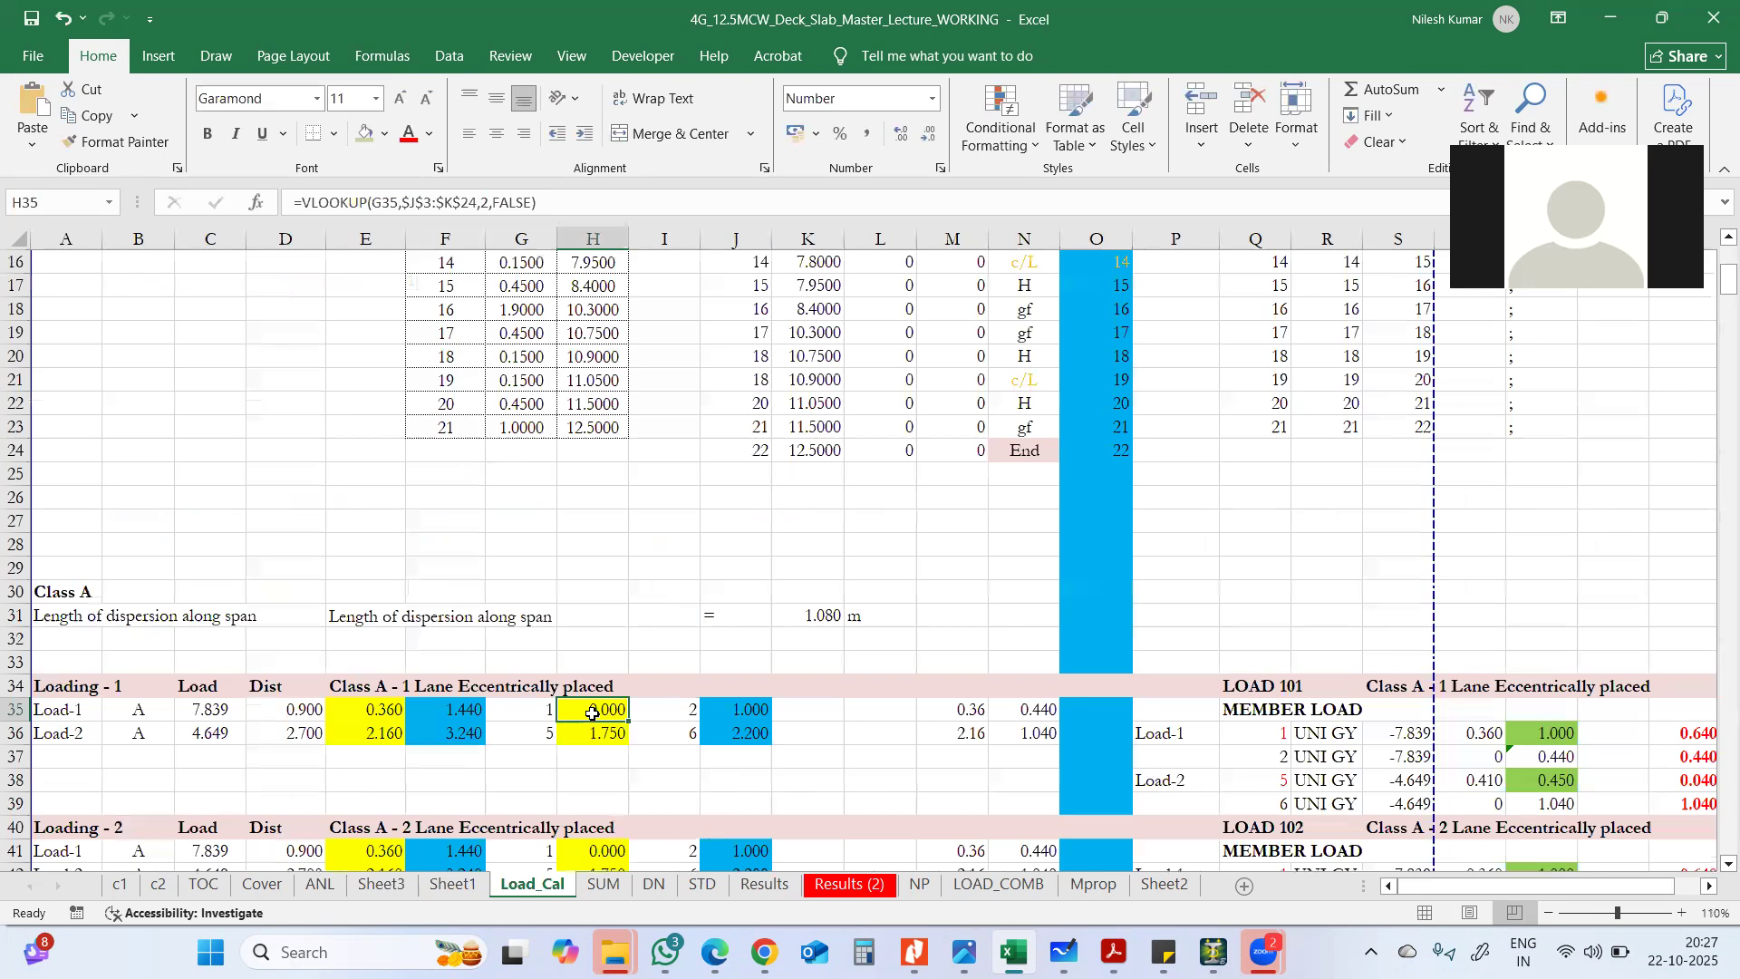
double_click(591, 711)
scroll(678, 535, up, 5)
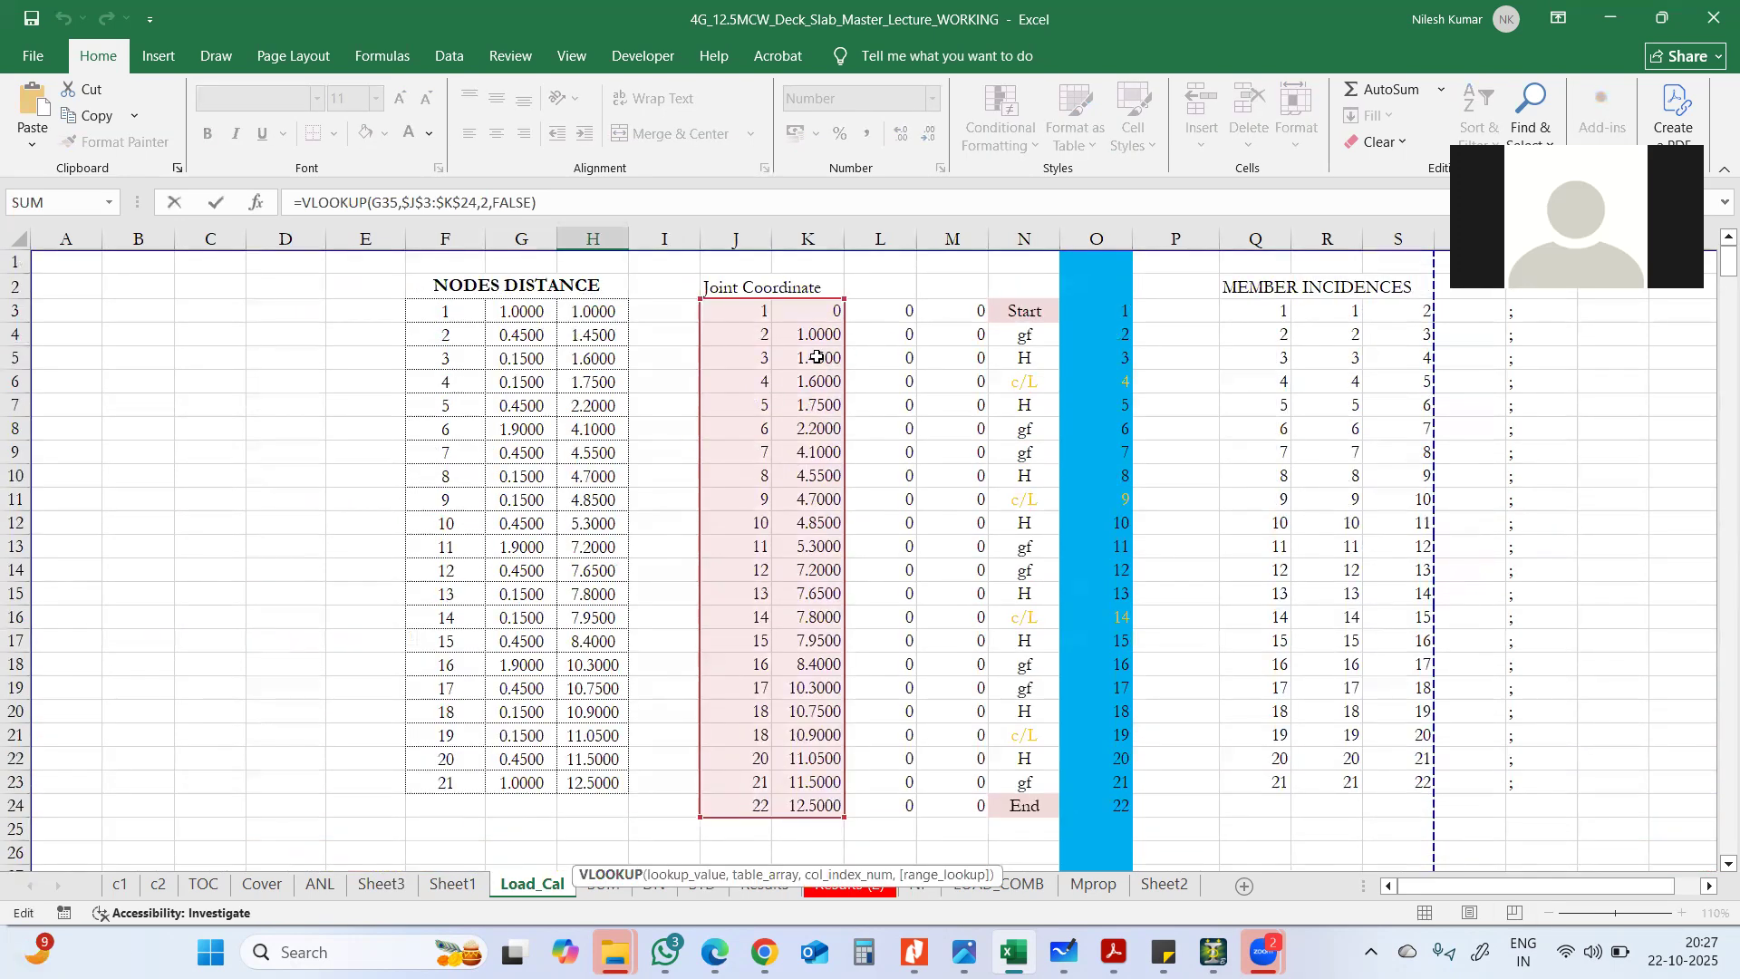
key(Tab)
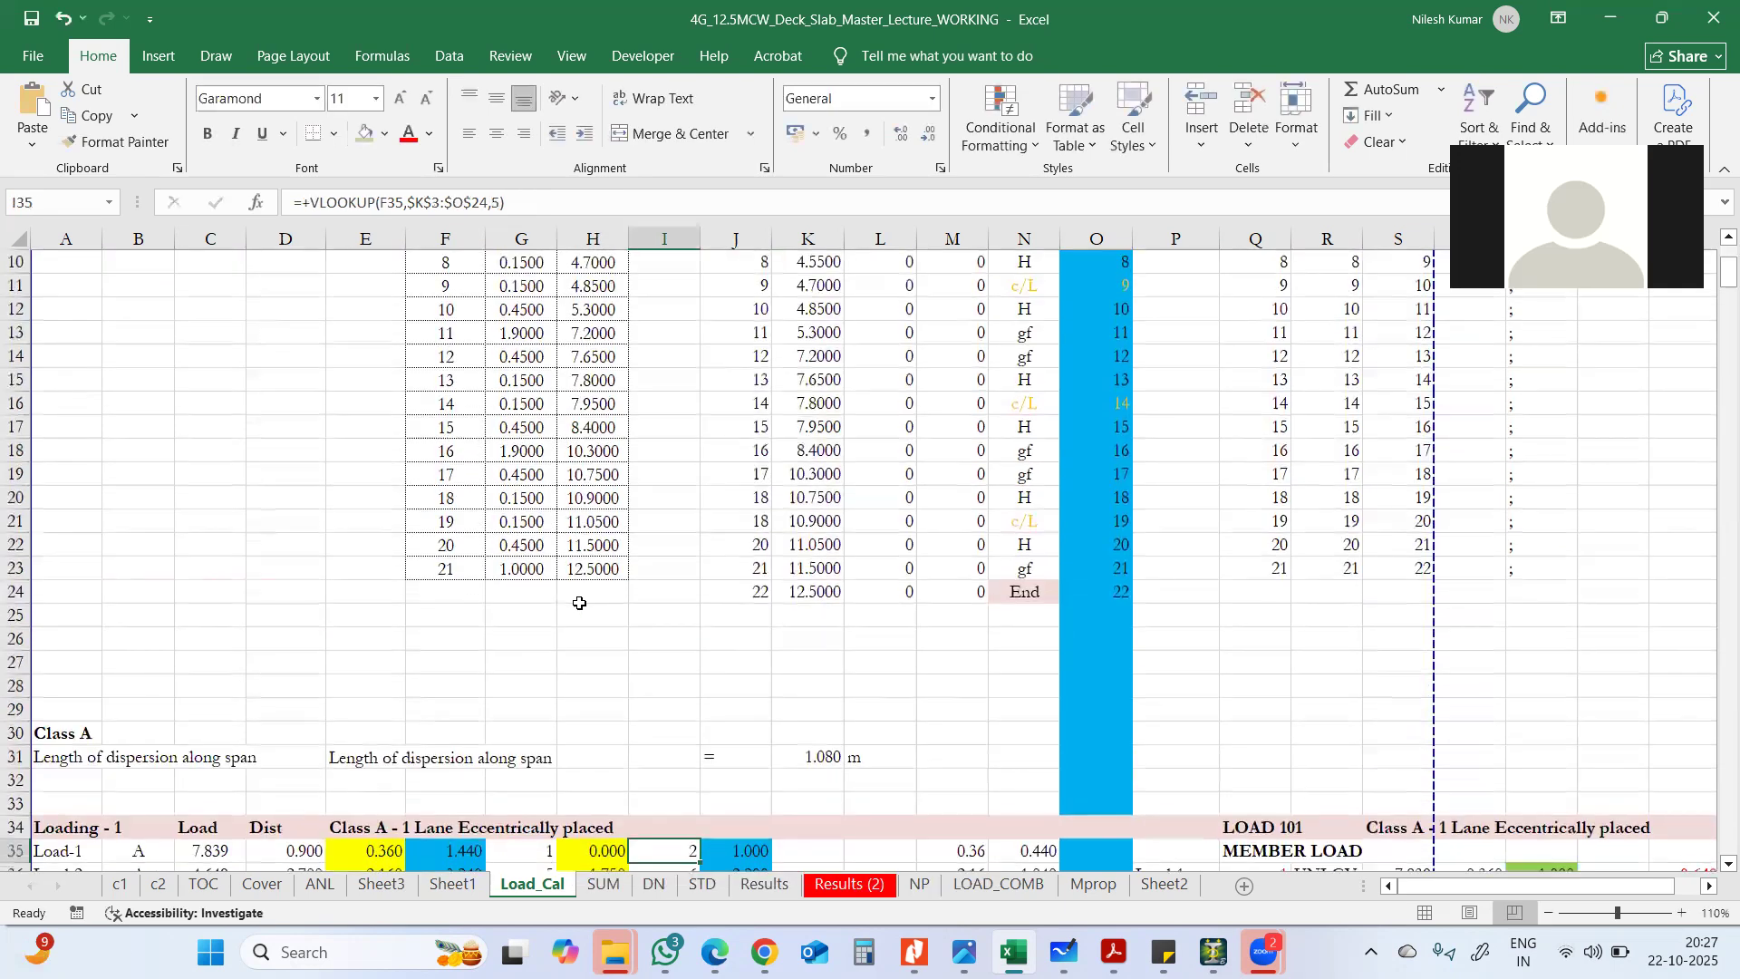
- Return to Sheet3 and shift the table range of the VLOOKUP in H28 to the joint coordinates $G$3:$H$24
key(alt+Tab)
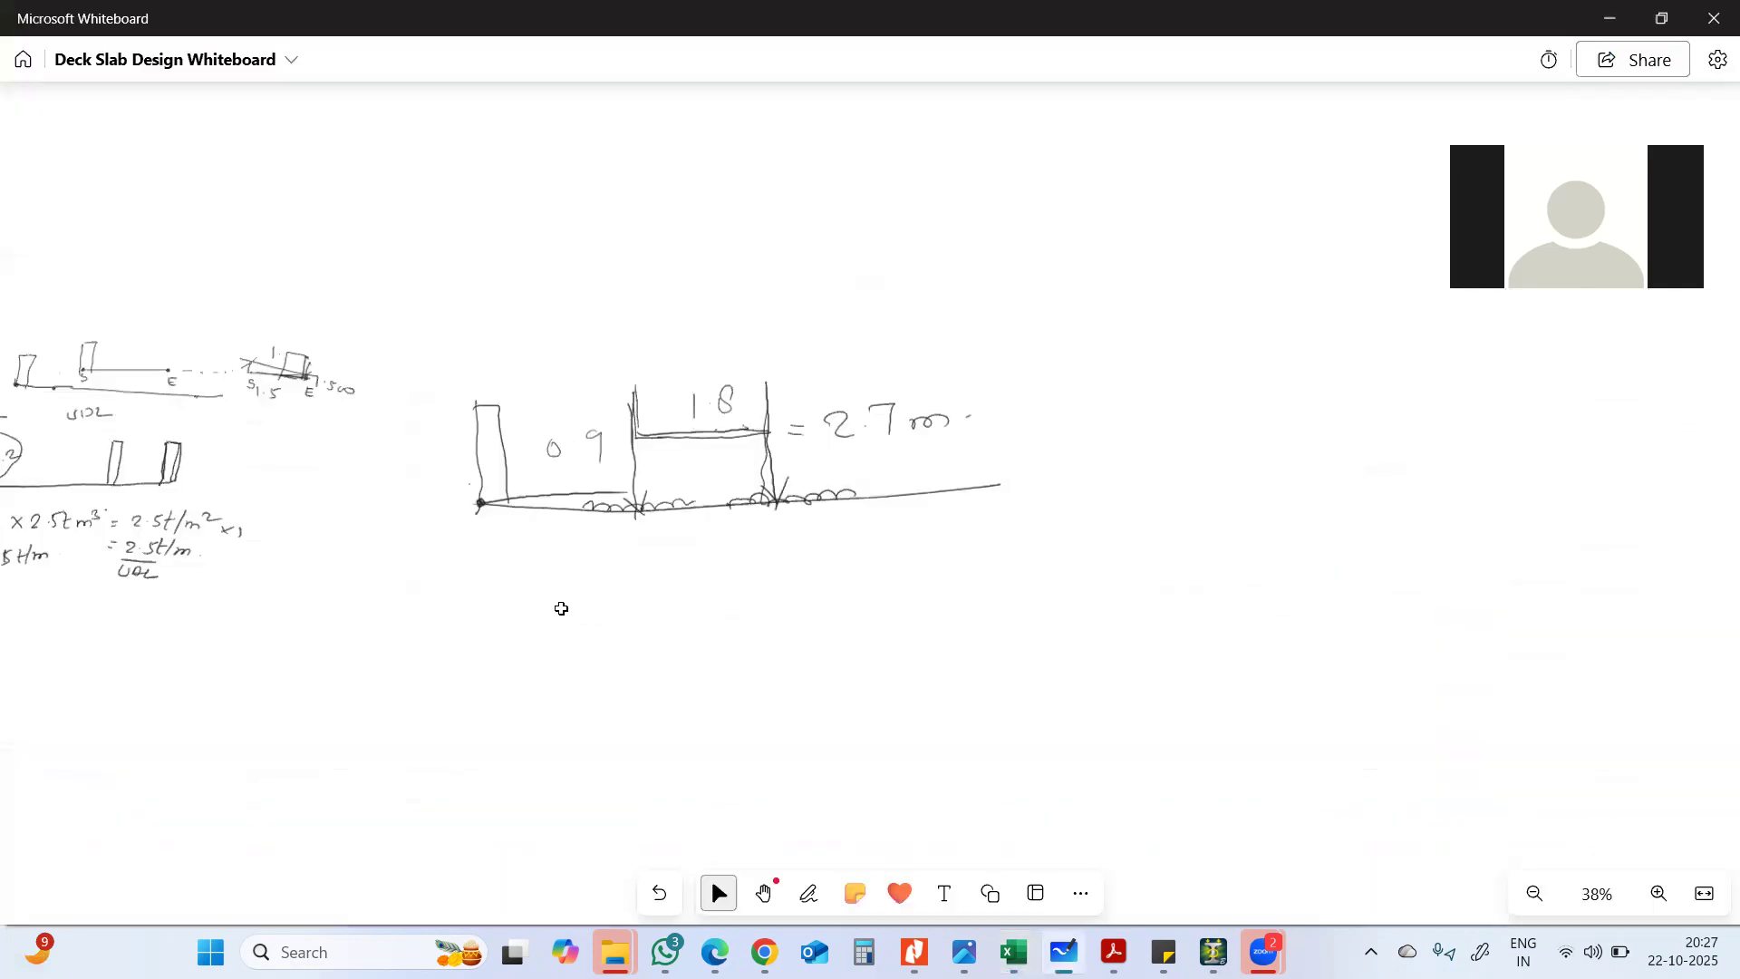
key(alt+Tab)
key(ctrl+Page_Up)
key(ctrl+Page_Up)
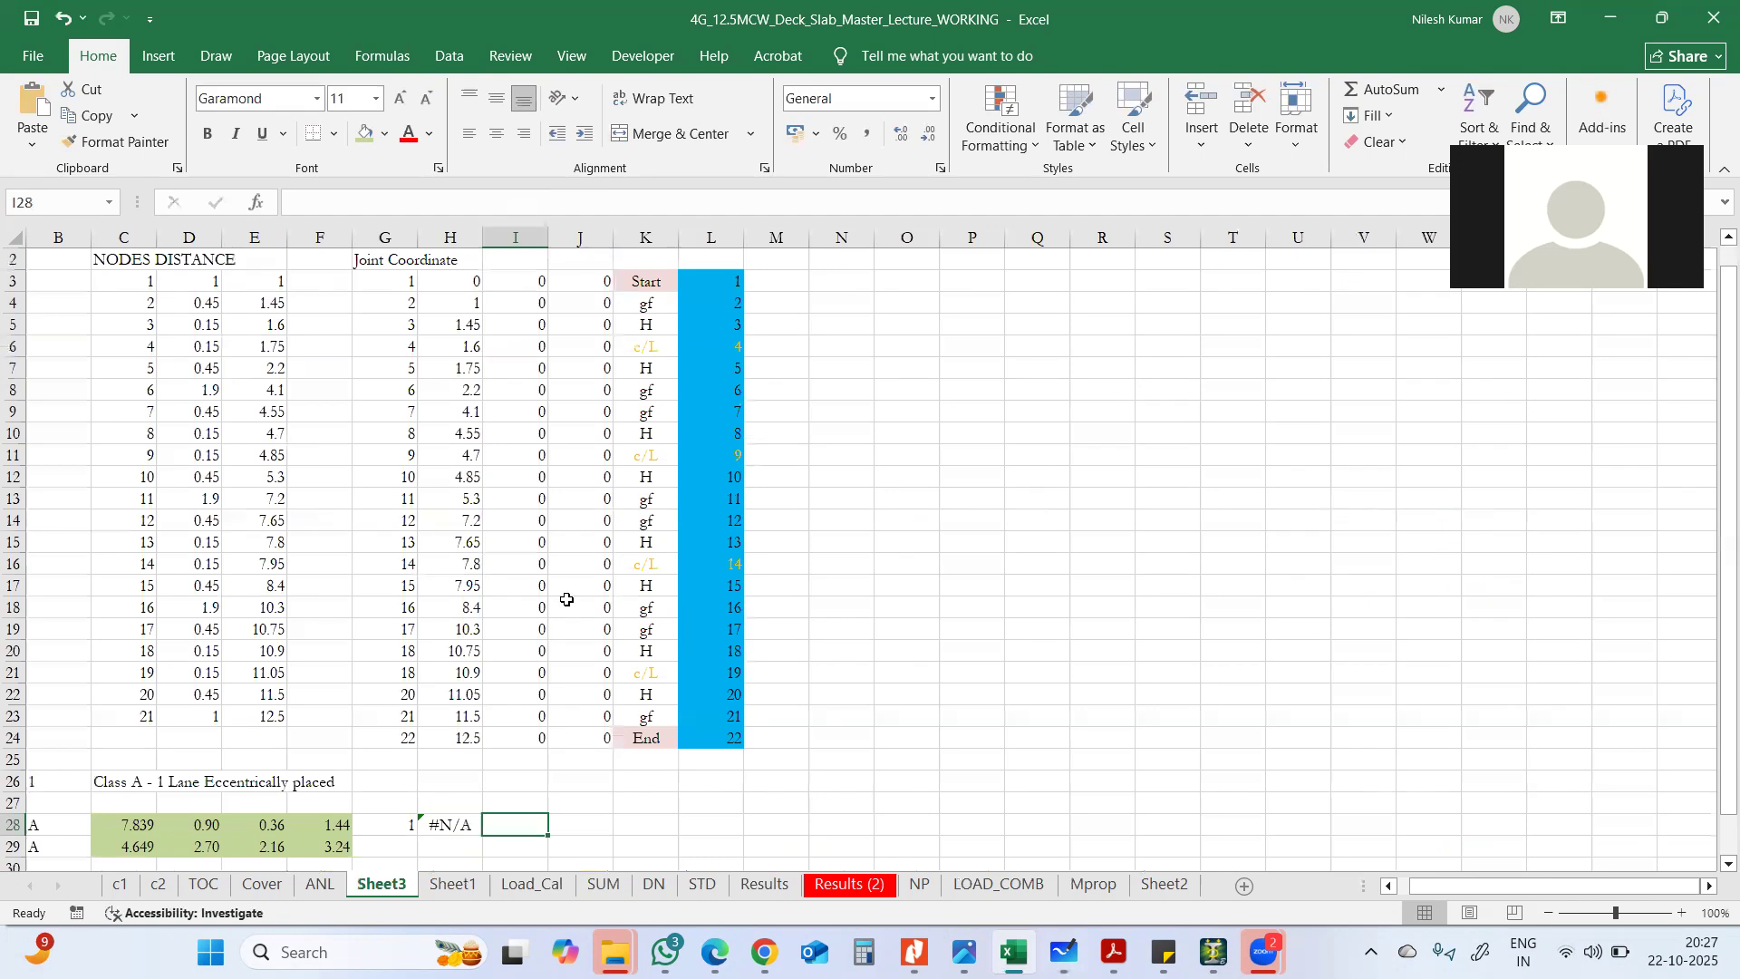
key(Left)
key(F2)
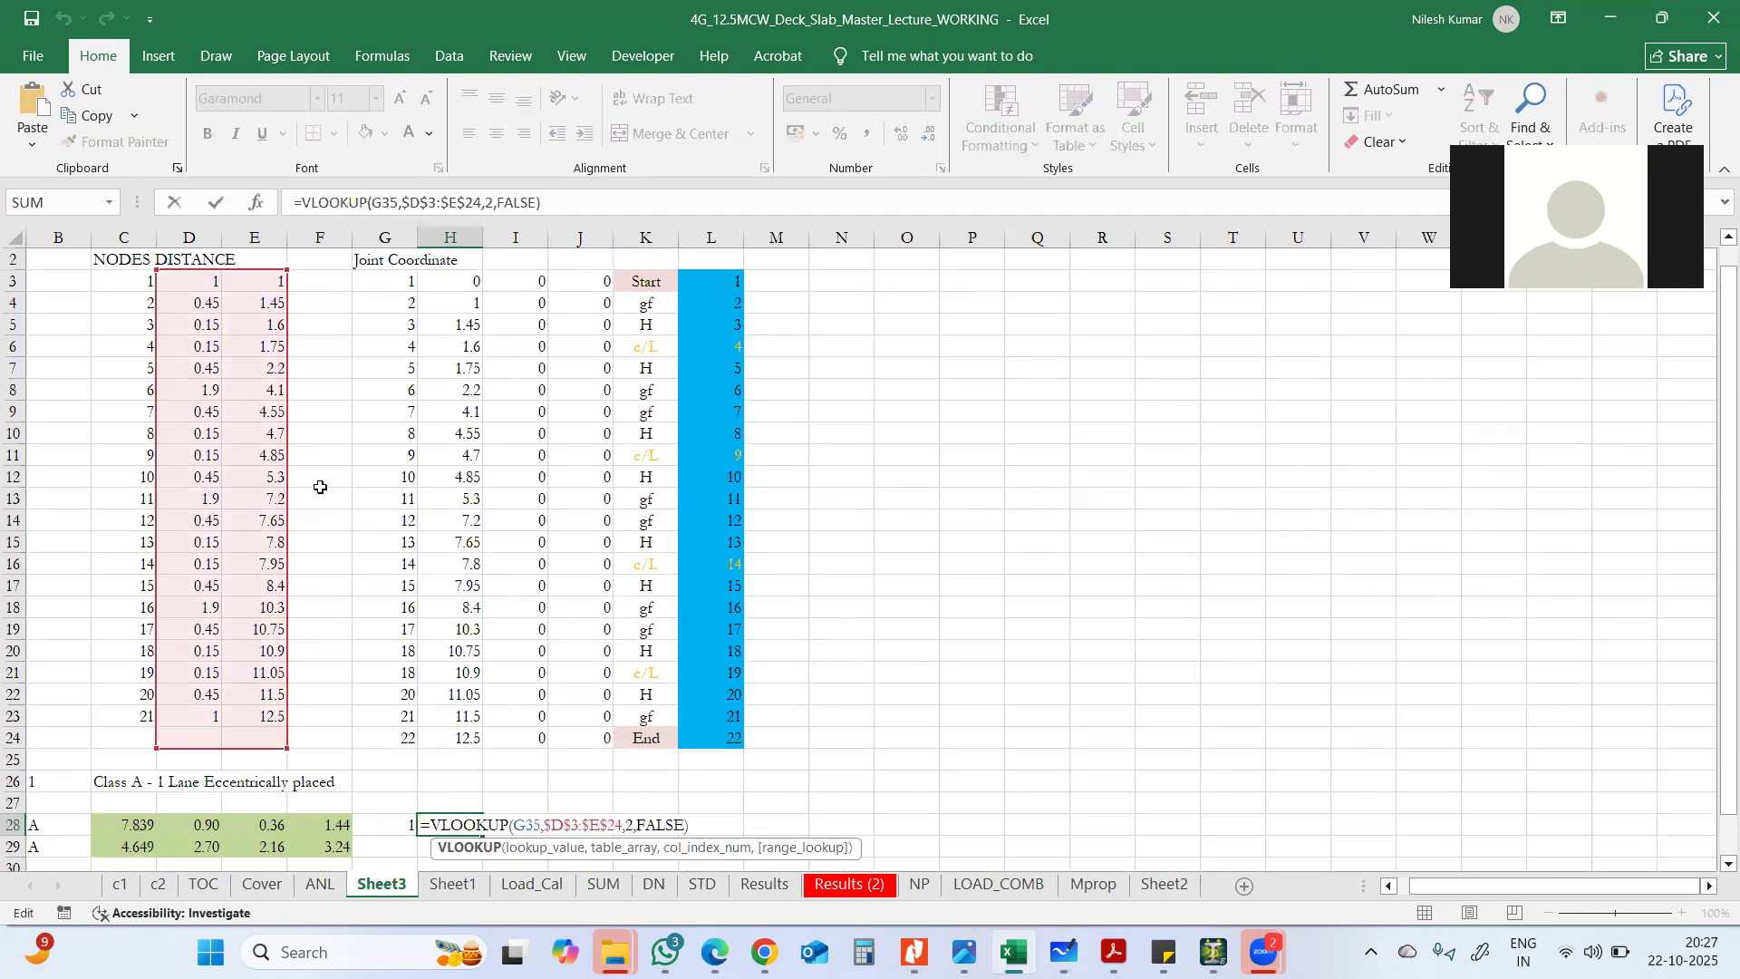
drag(286, 486, 415, 609)
key(Tab)
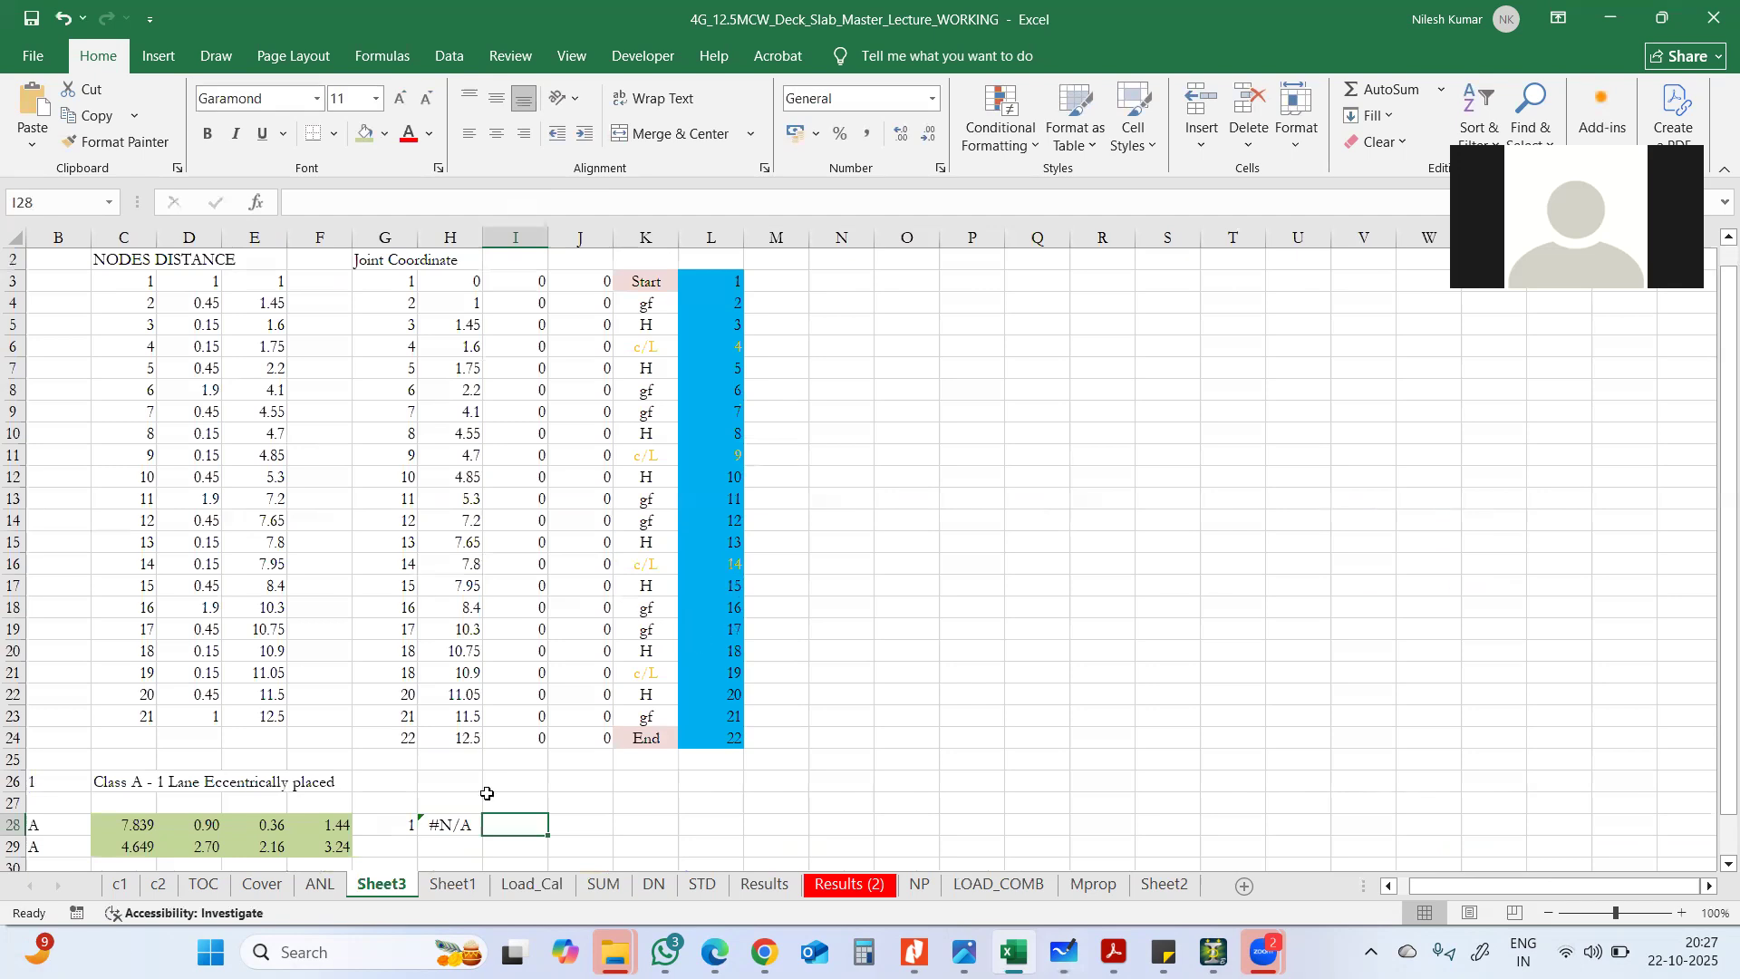
- Point the lookup value of the VLOOKUP in H28 at G28, giving =VLOOKUP(G28,$G$3:$H$24,2,FALSE)
key(Left)
key(F2)
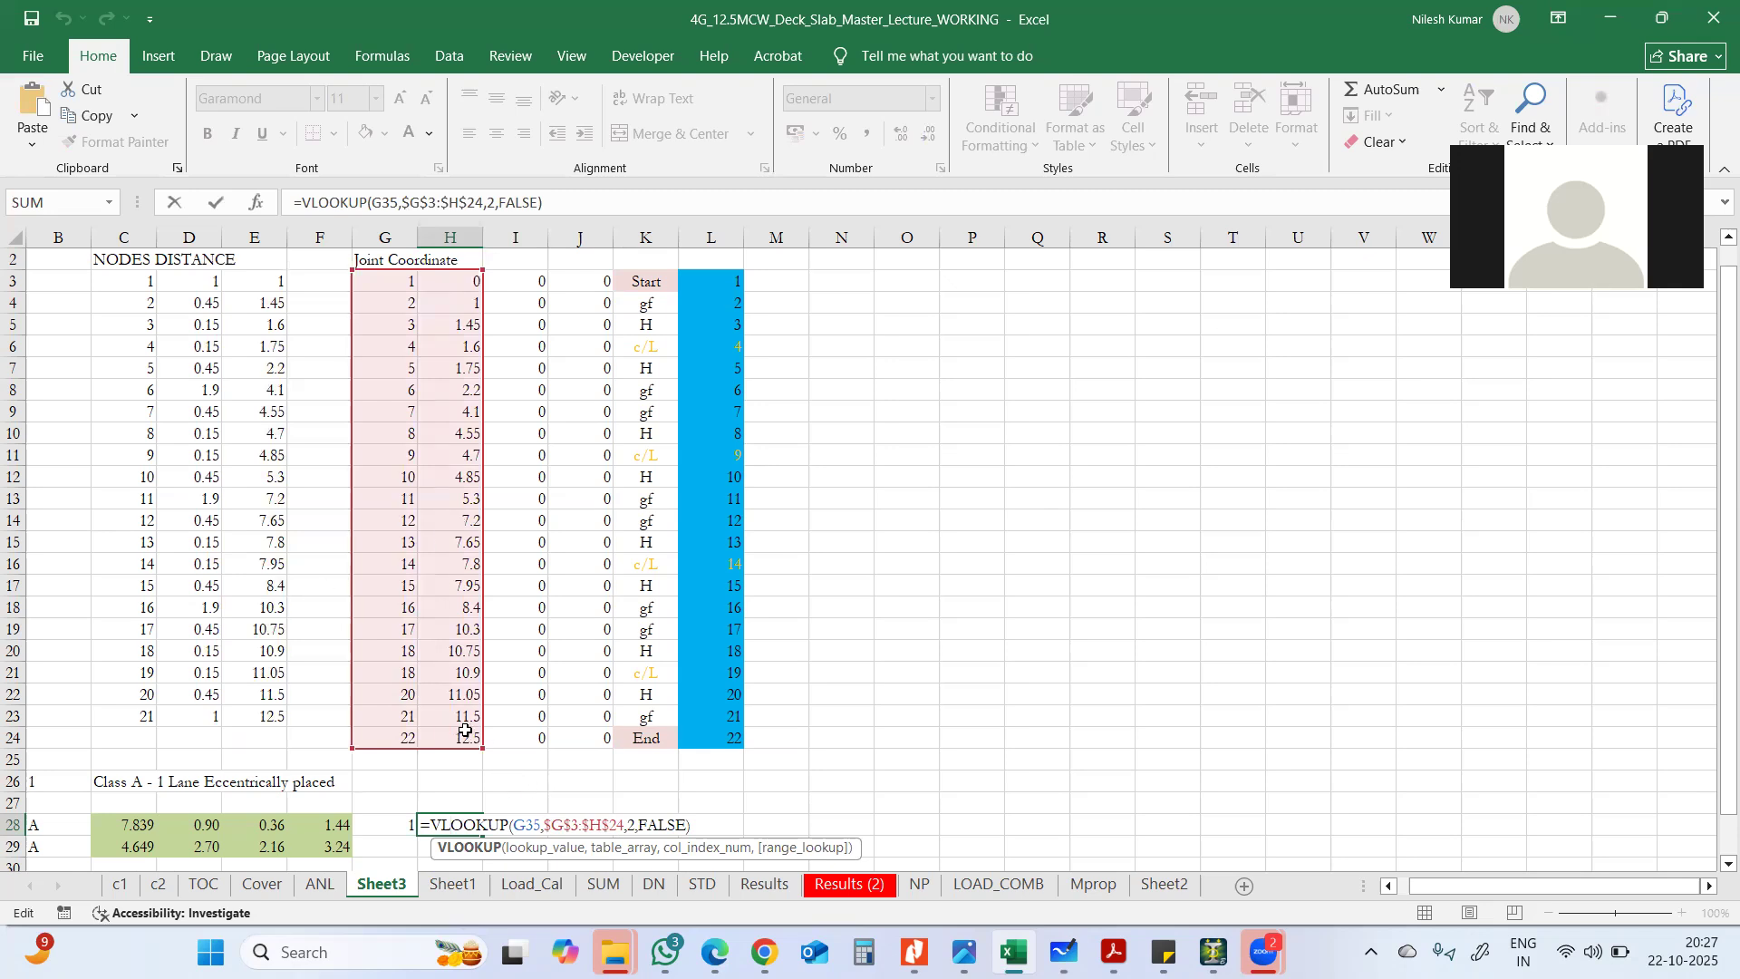
scroll(353, 765, down, 1)
scroll(353, 766, down, 3)
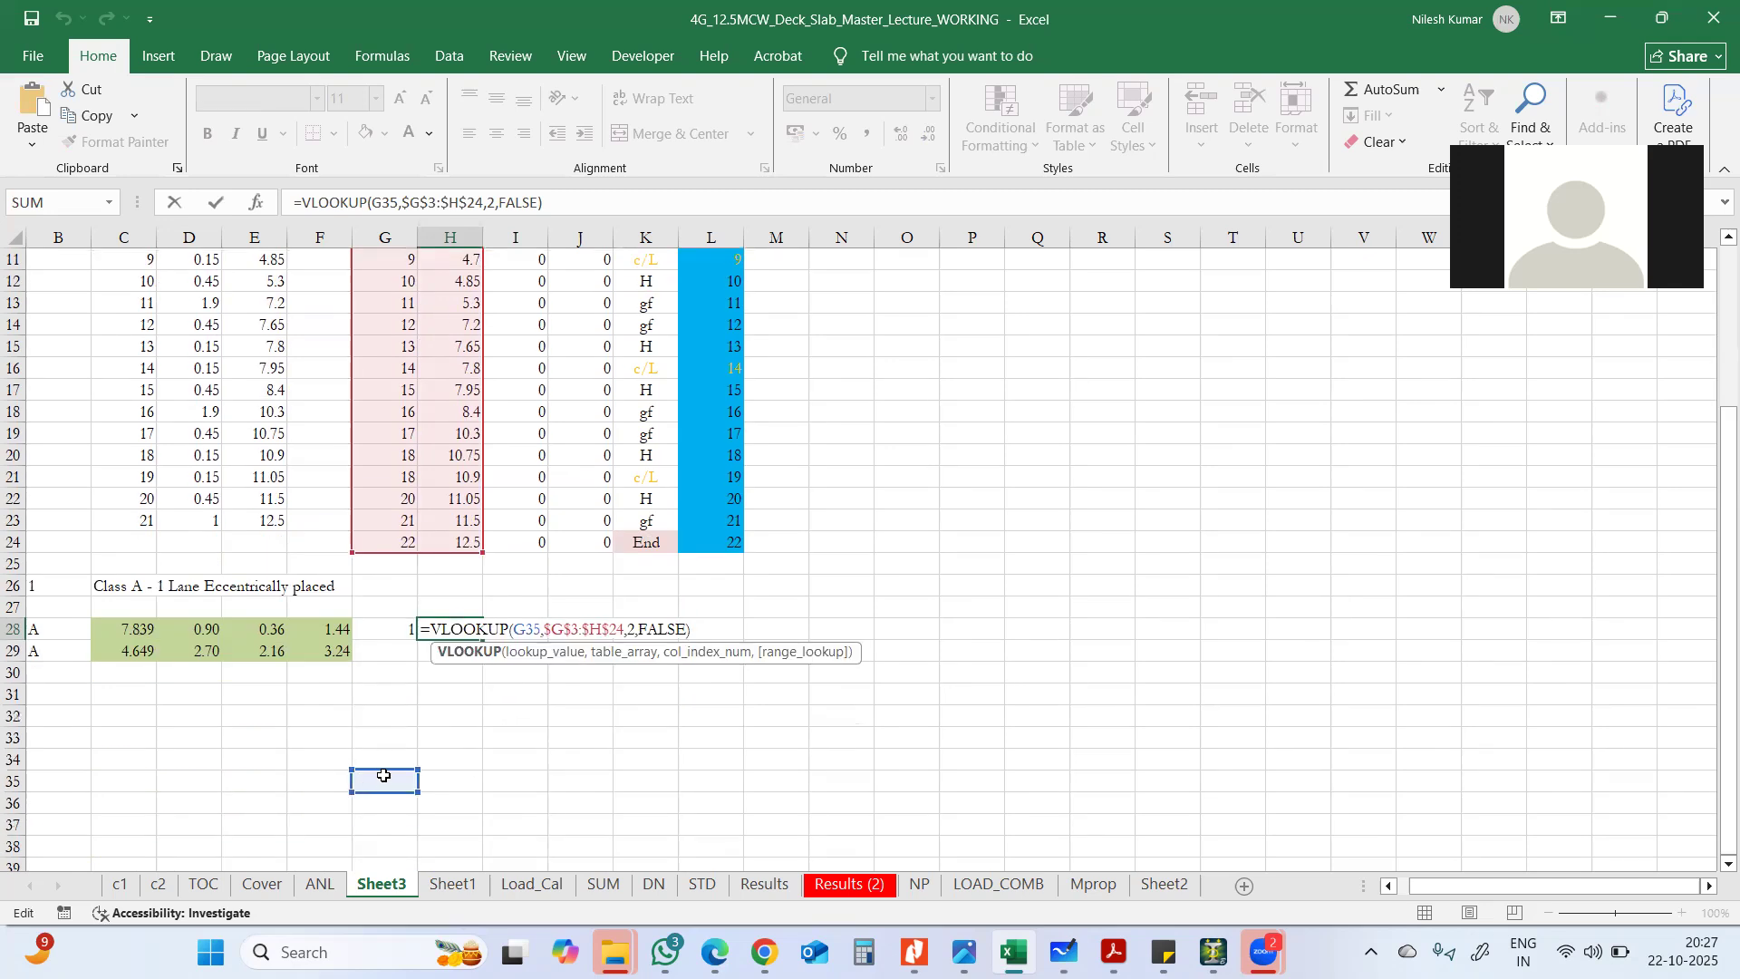
click(375, 646)
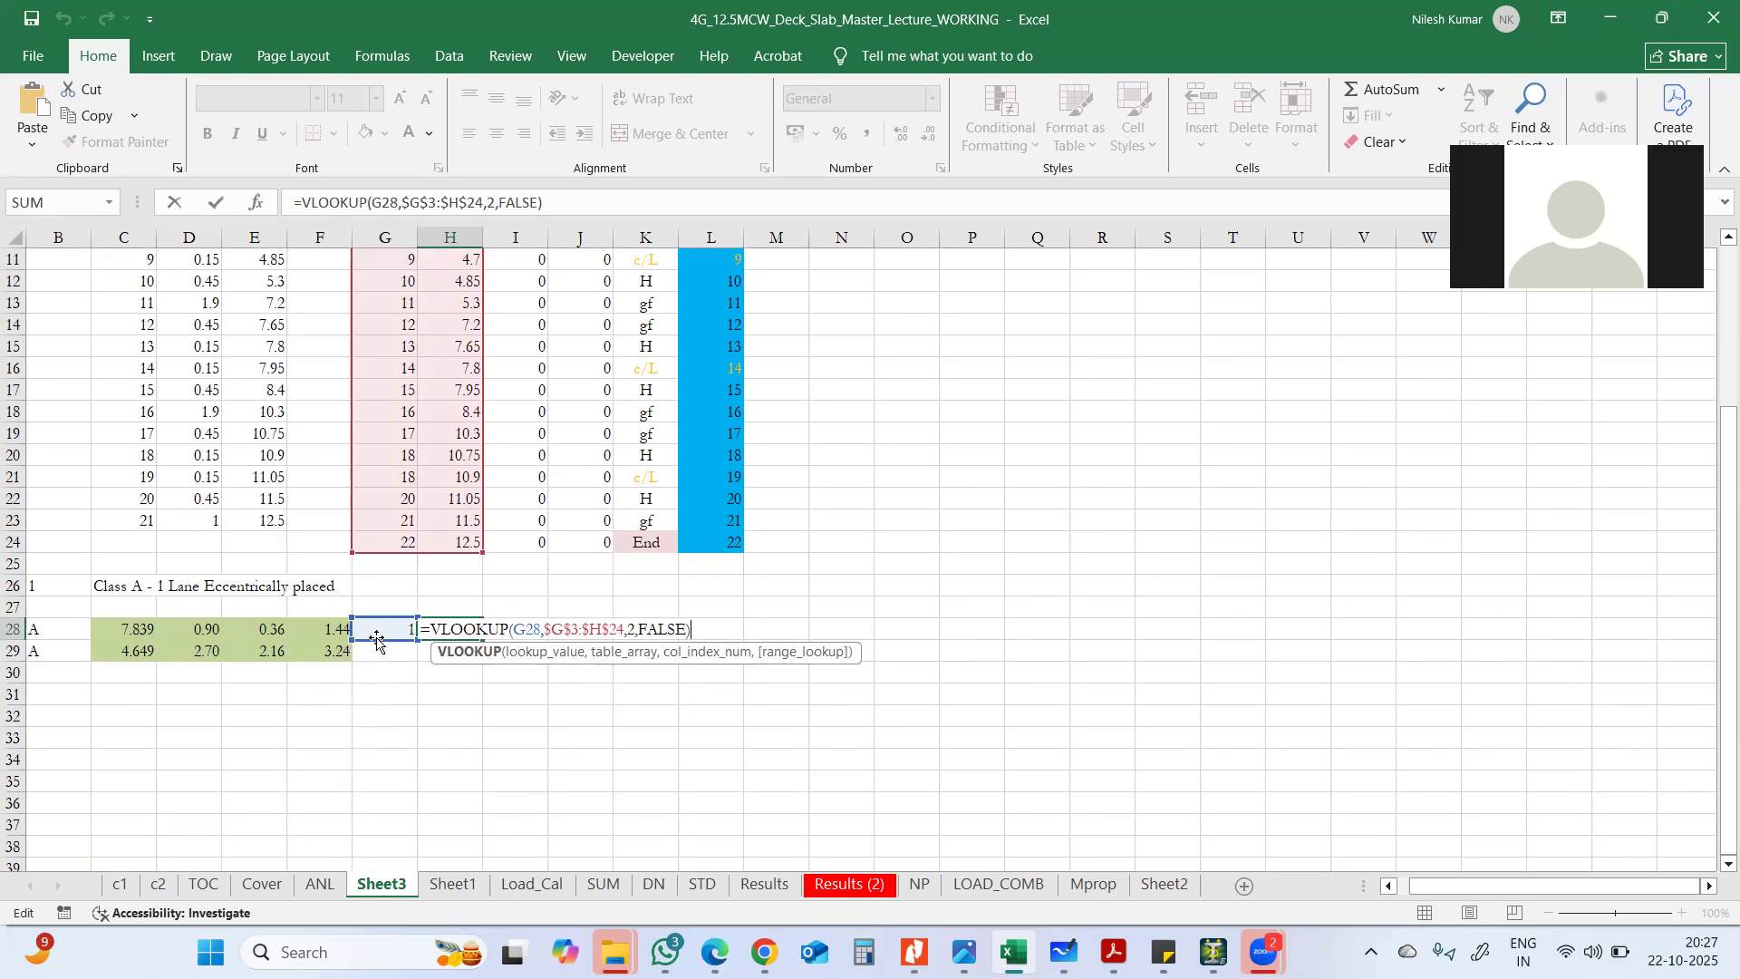
key(Tab)
- Format the coordinate in H28 with three decimal places
click(448, 627)
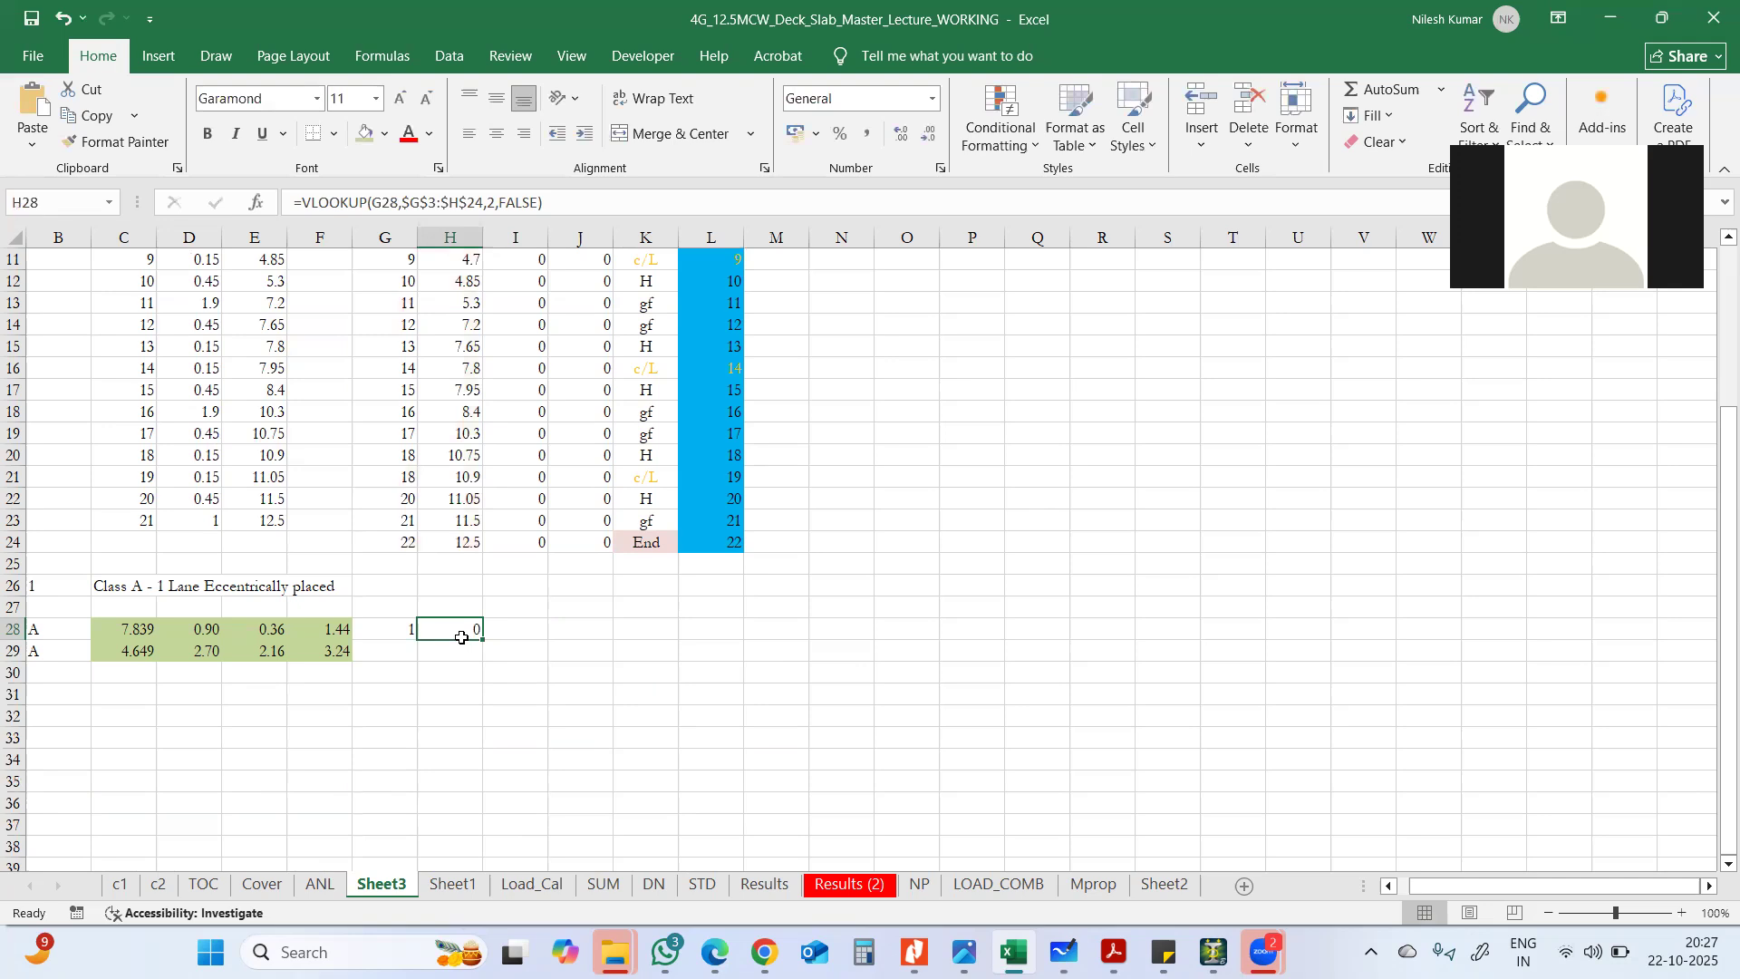
click(894, 139)
click(895, 139)
click(894, 140)
click(894, 140)
click(928, 135)
- Compare with cell H35 on Load_Cal and give H28 of Sheet3 the same yellow fill
key(ctrl+Page_Down)
key(ctrl+Page_Down)
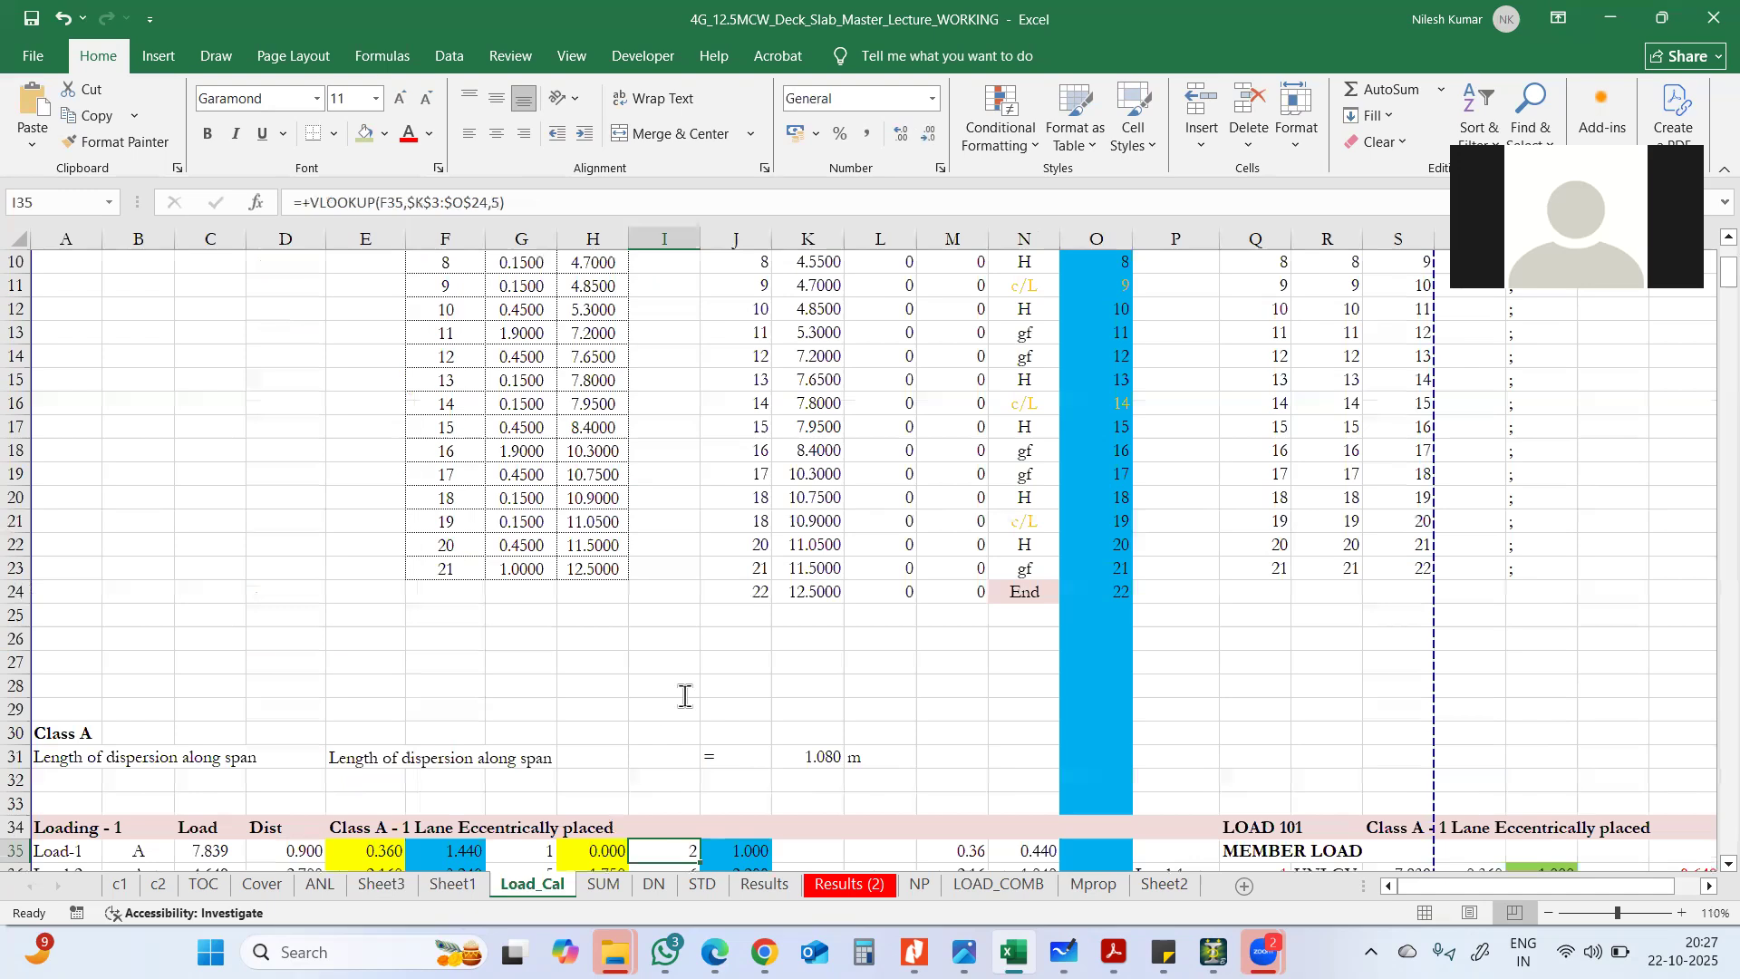
scroll(684, 693, down, 4)
click(567, 577)
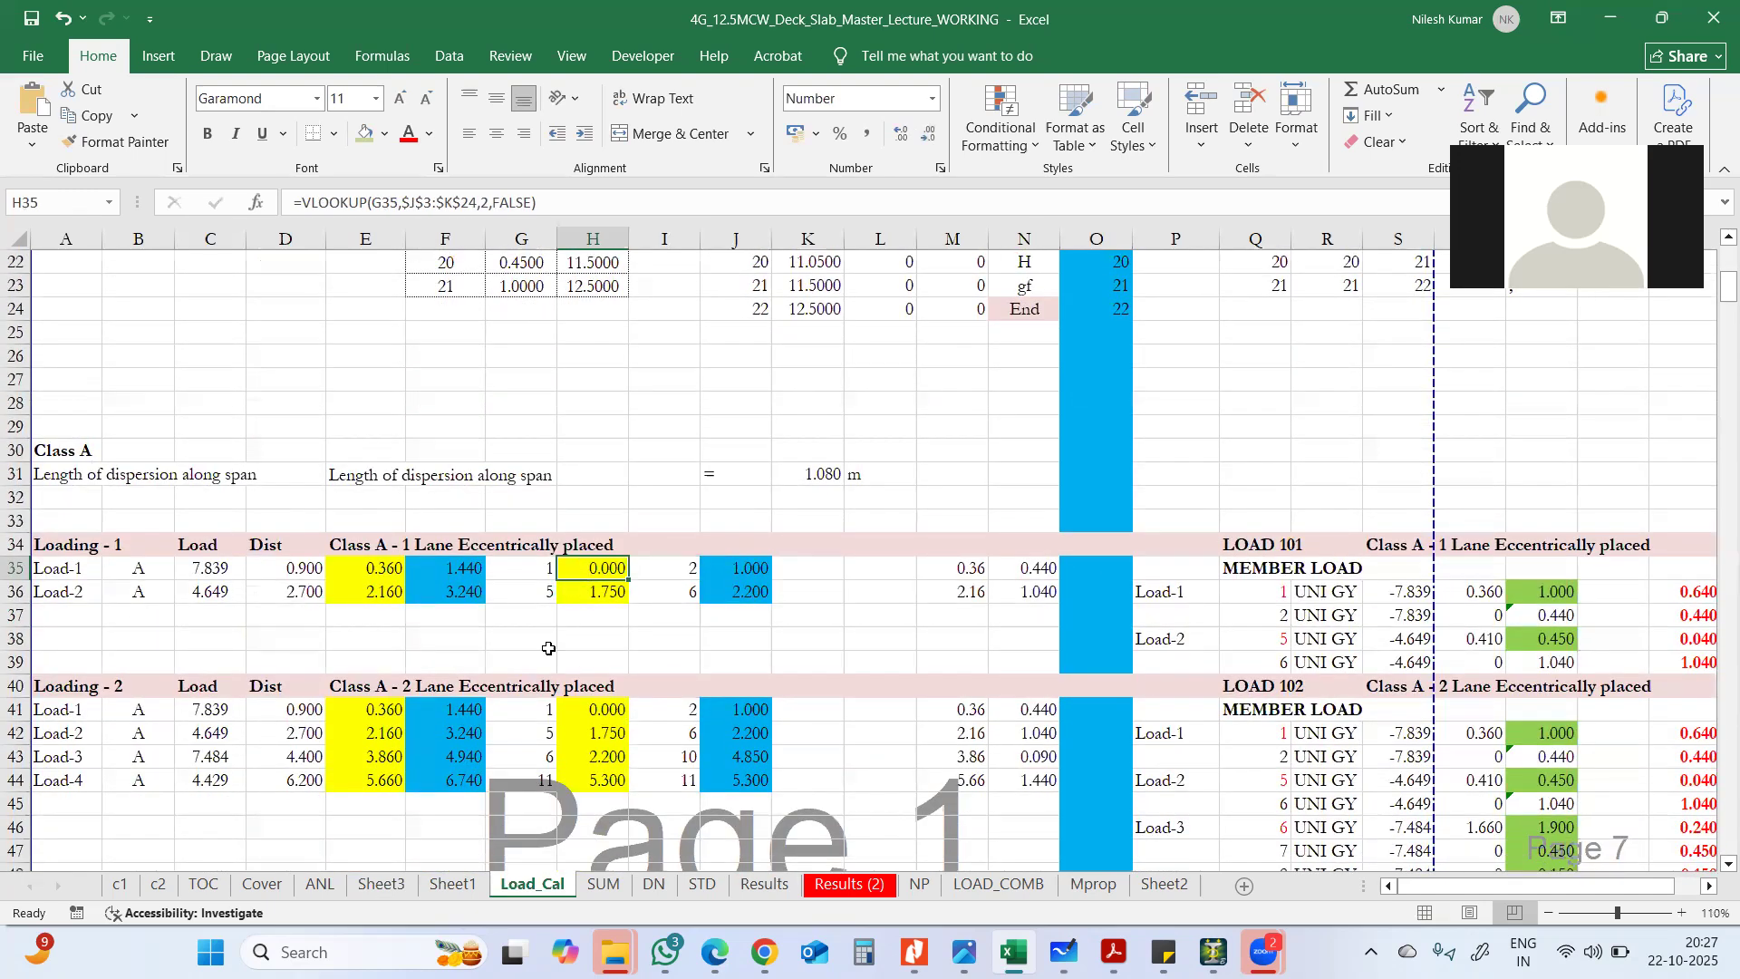
key(alt+Tab)
key(alt+Tab)
key(ctrl+Page_Up)
key(ctrl+Page_Up)
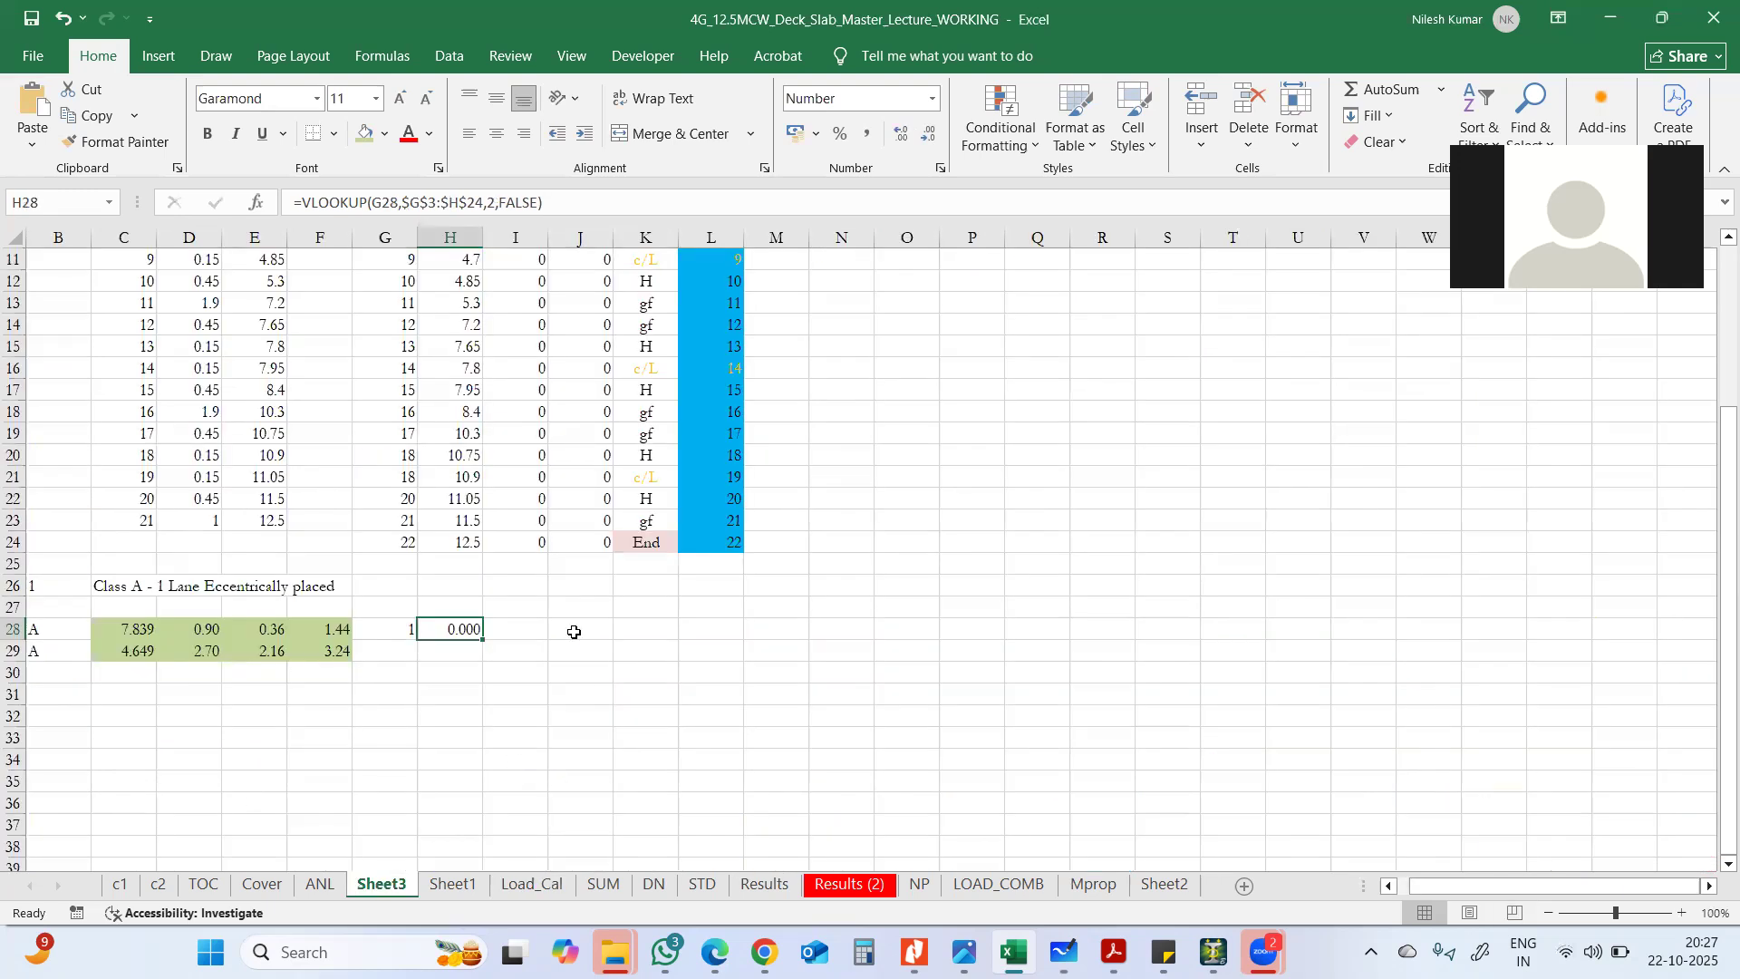
click(384, 136)
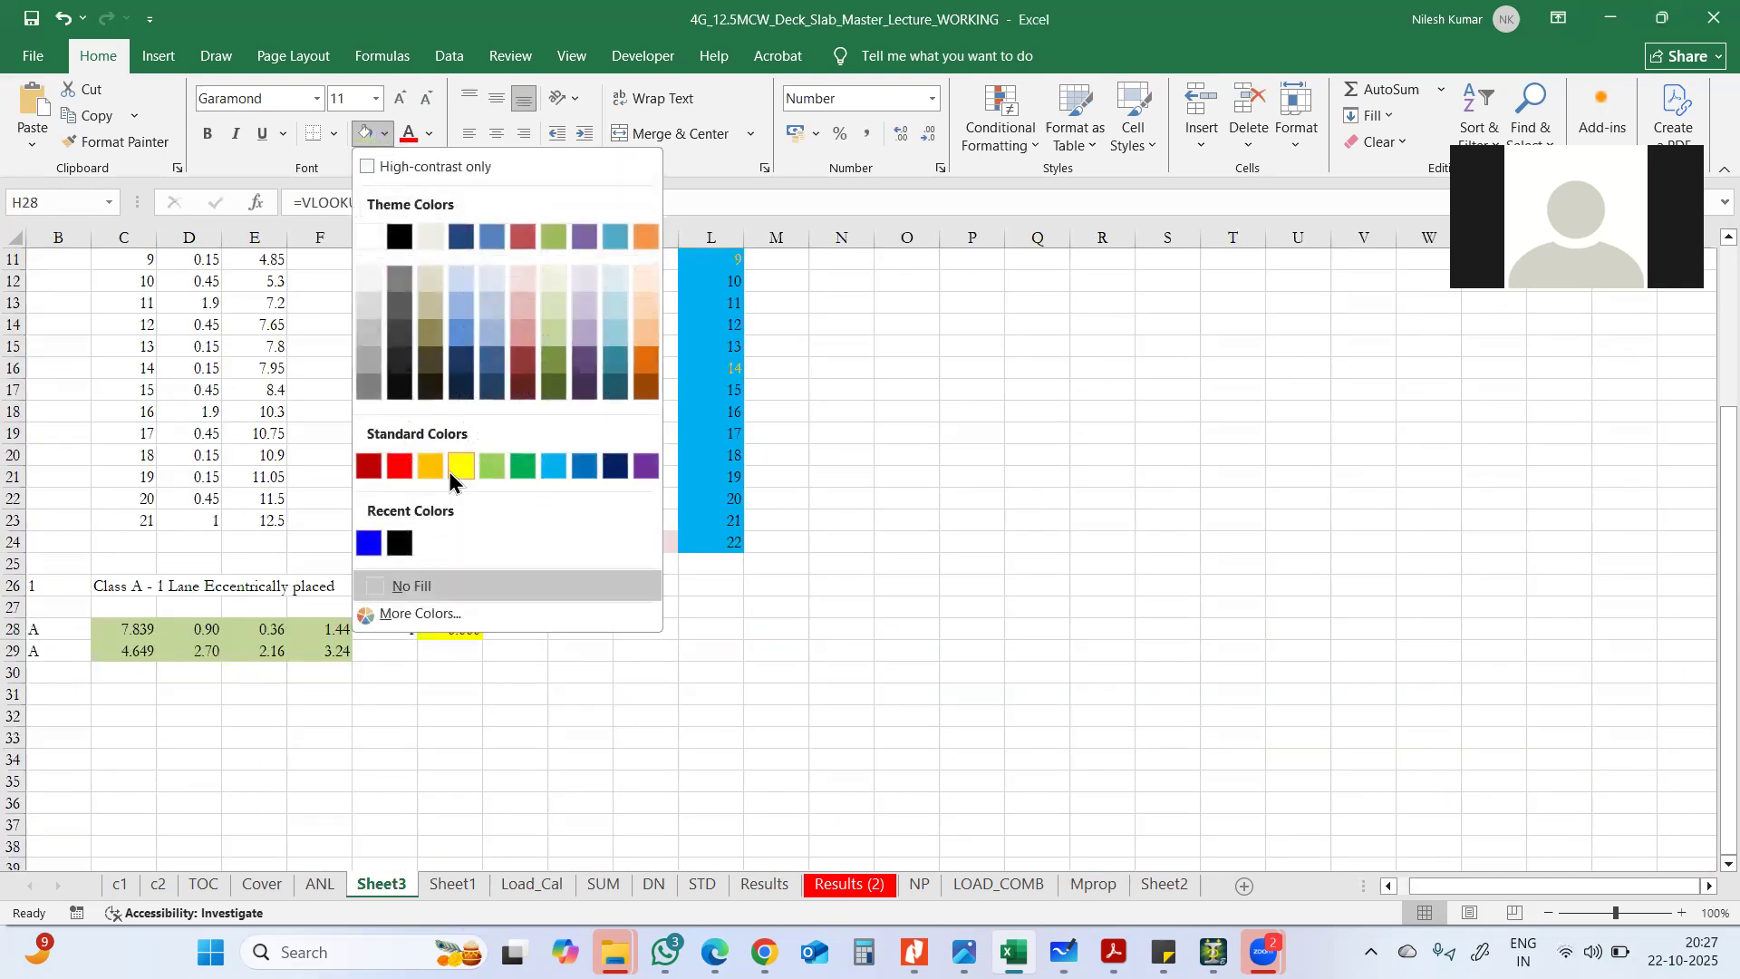
click(454, 463)
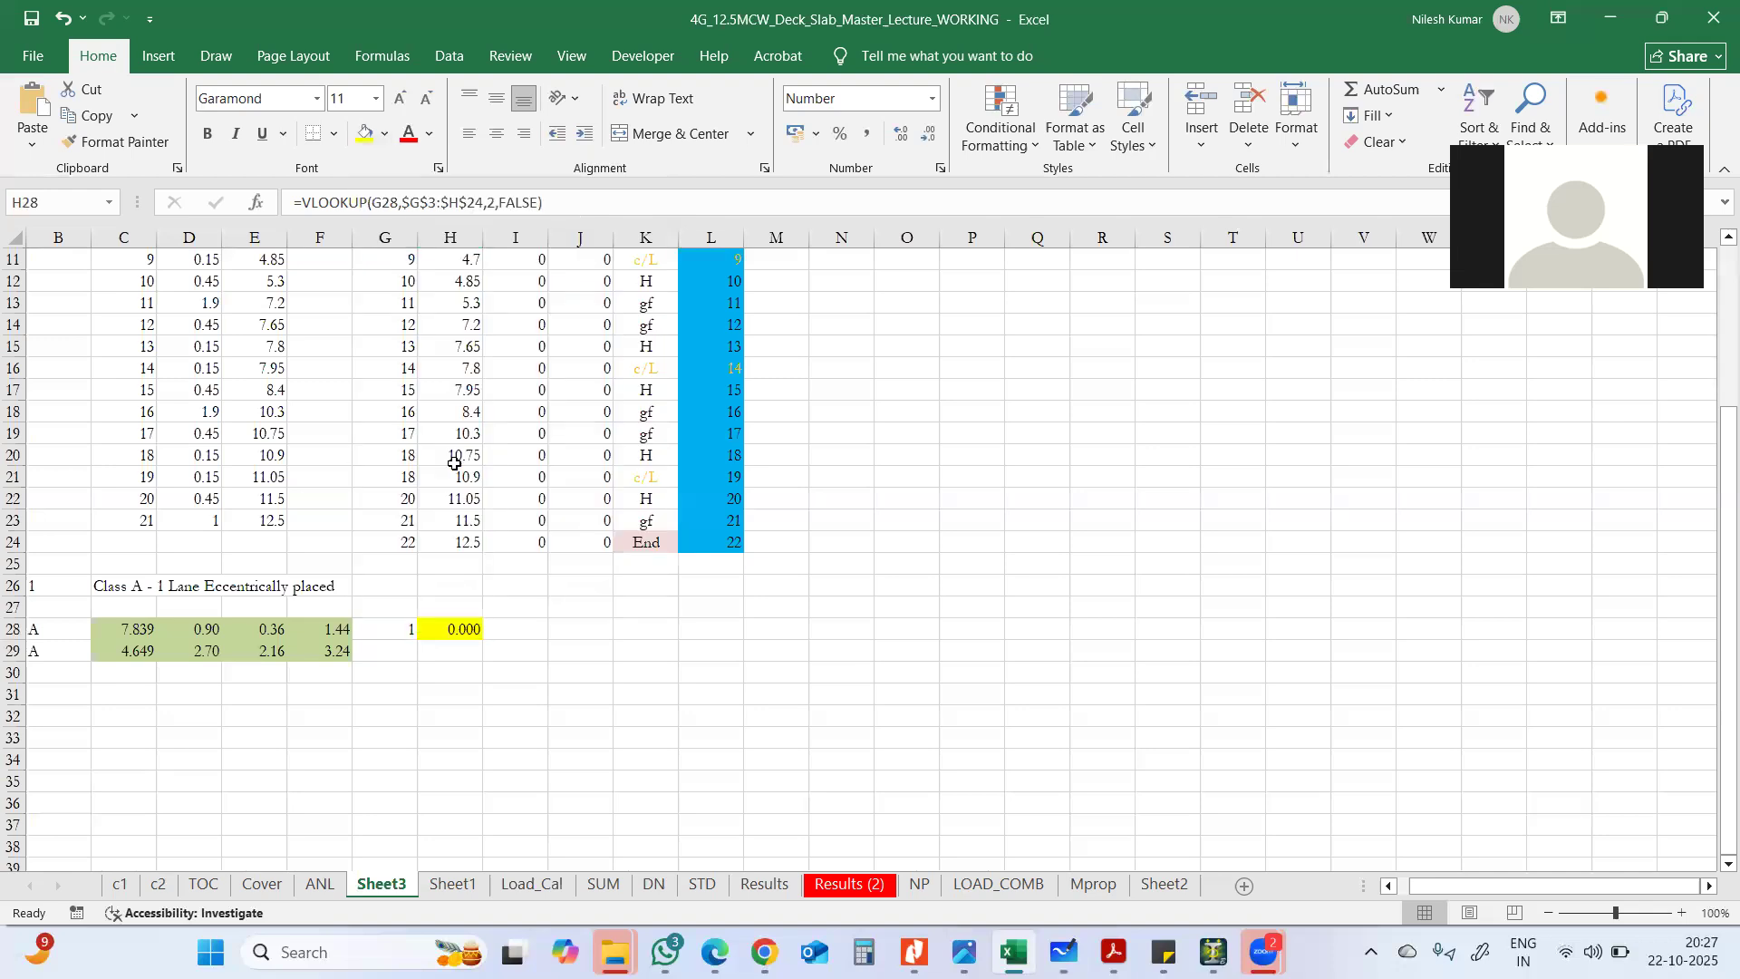
- Copy the member number and coordinate lookups from G28:H28 into I28:J28 of Sheet3
click(523, 631)
drag(407, 628, 432, 628)
right_click(433, 628)
click(453, 149)
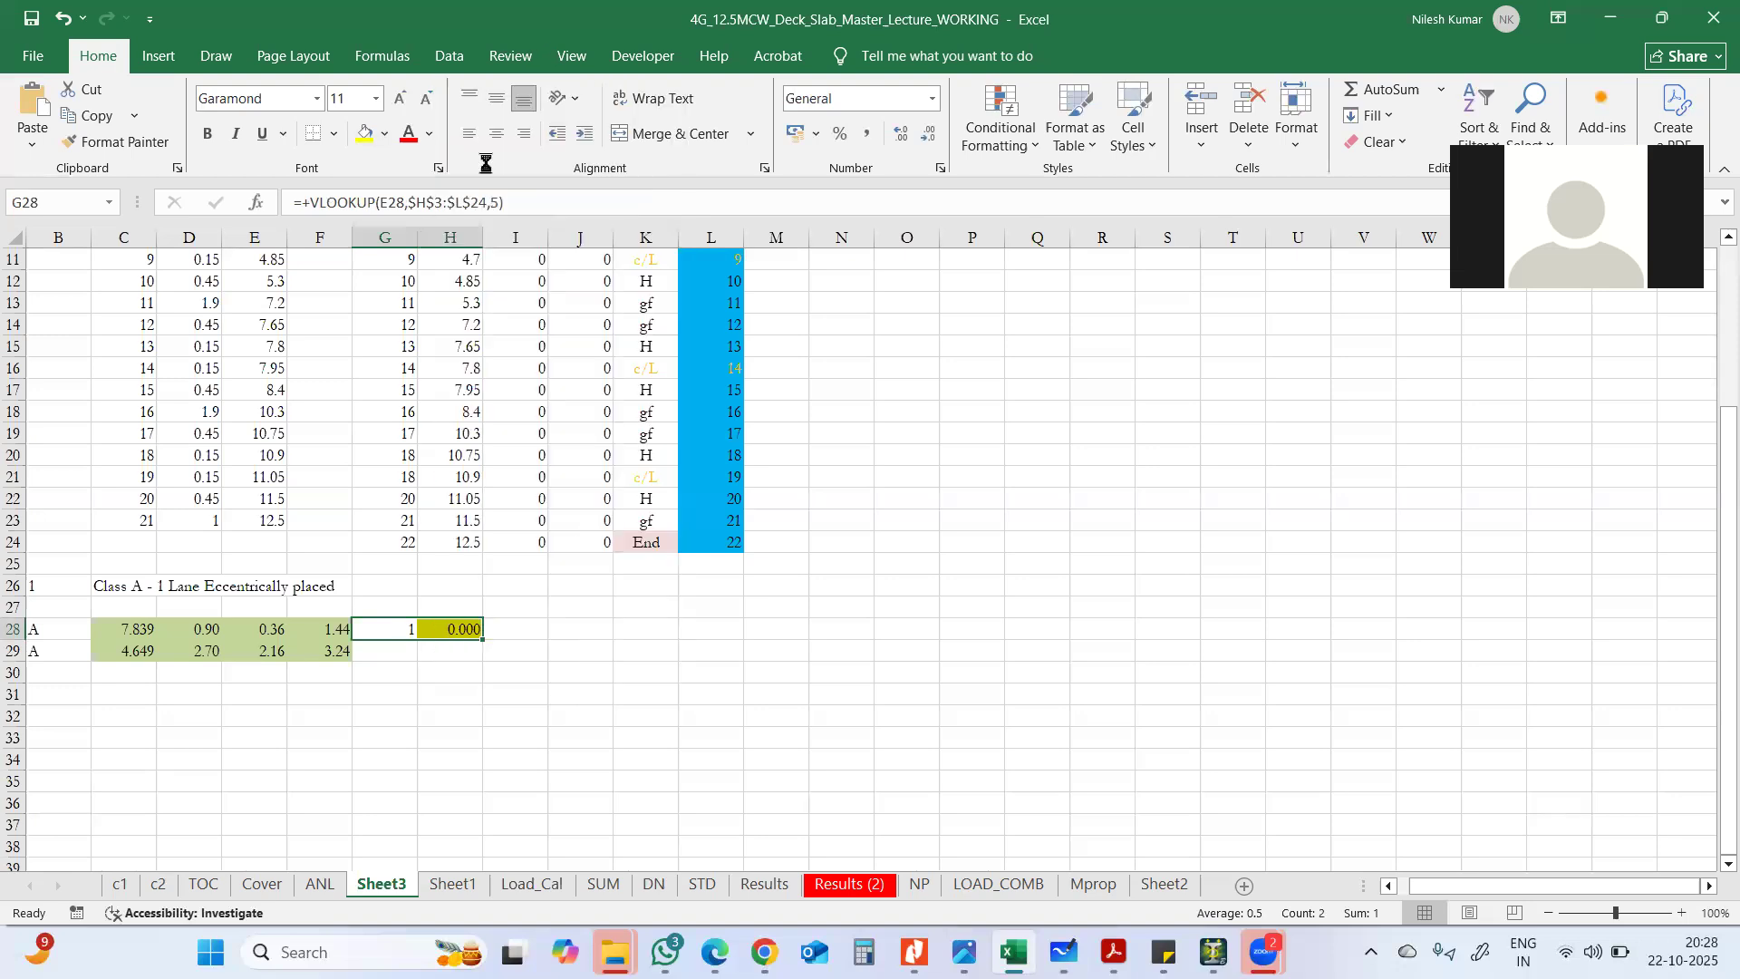
click(516, 622)
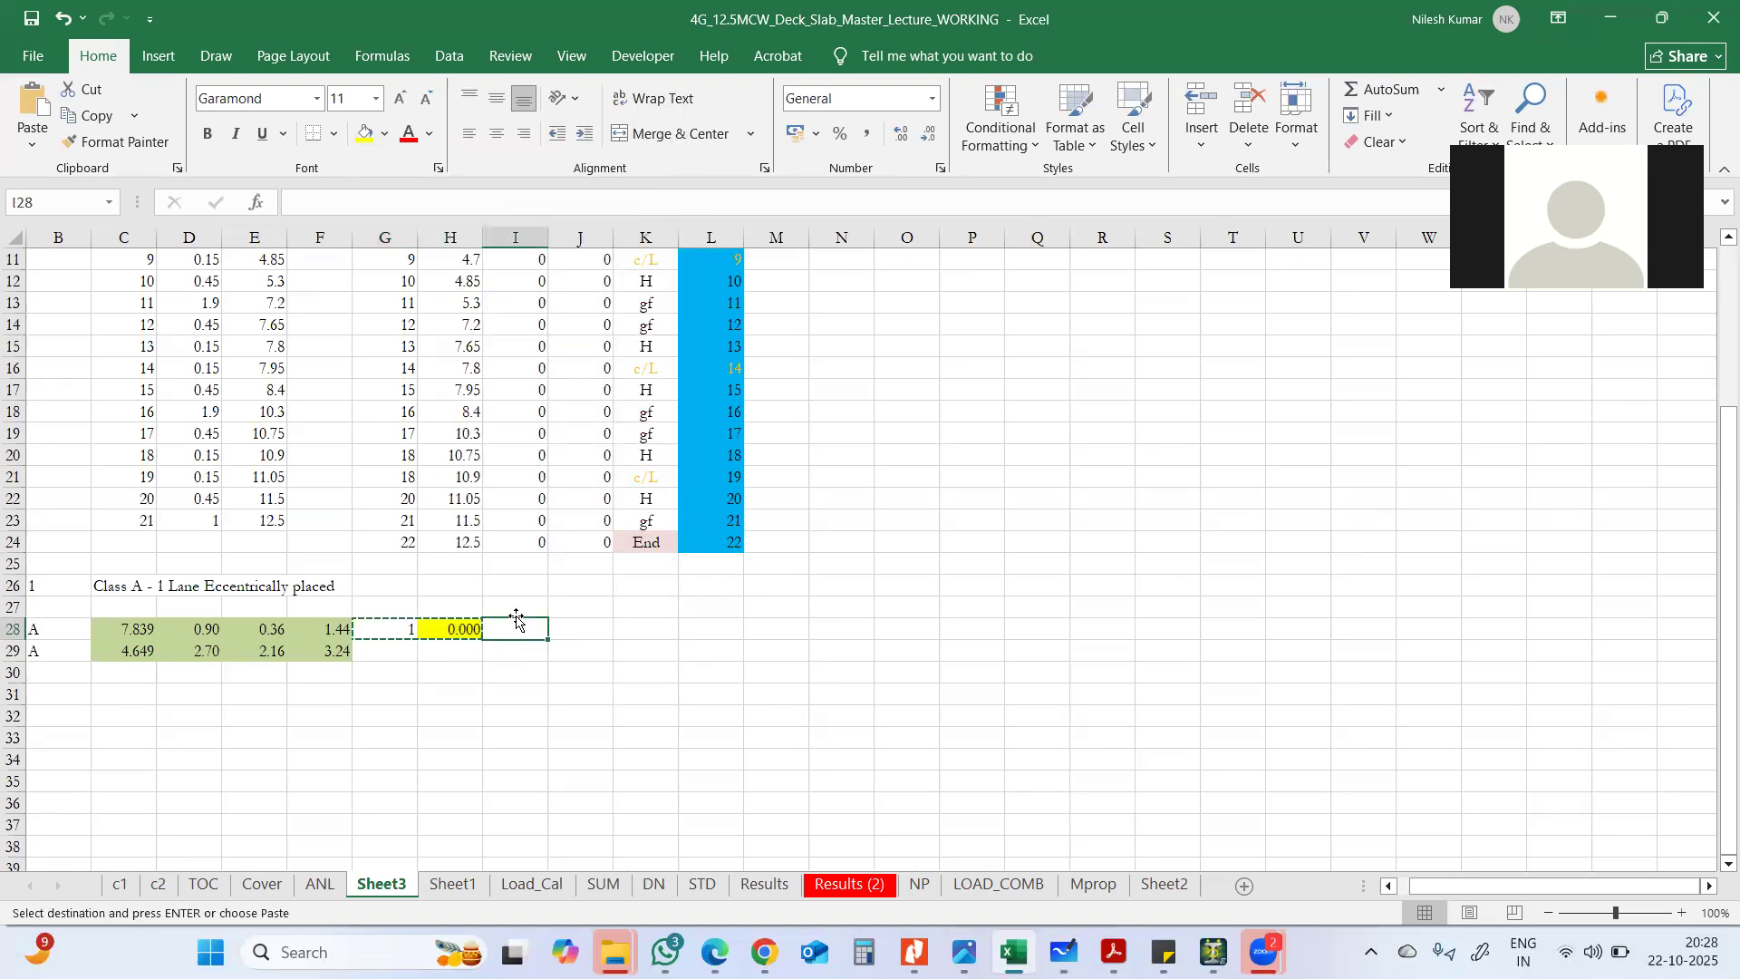
key(Return)
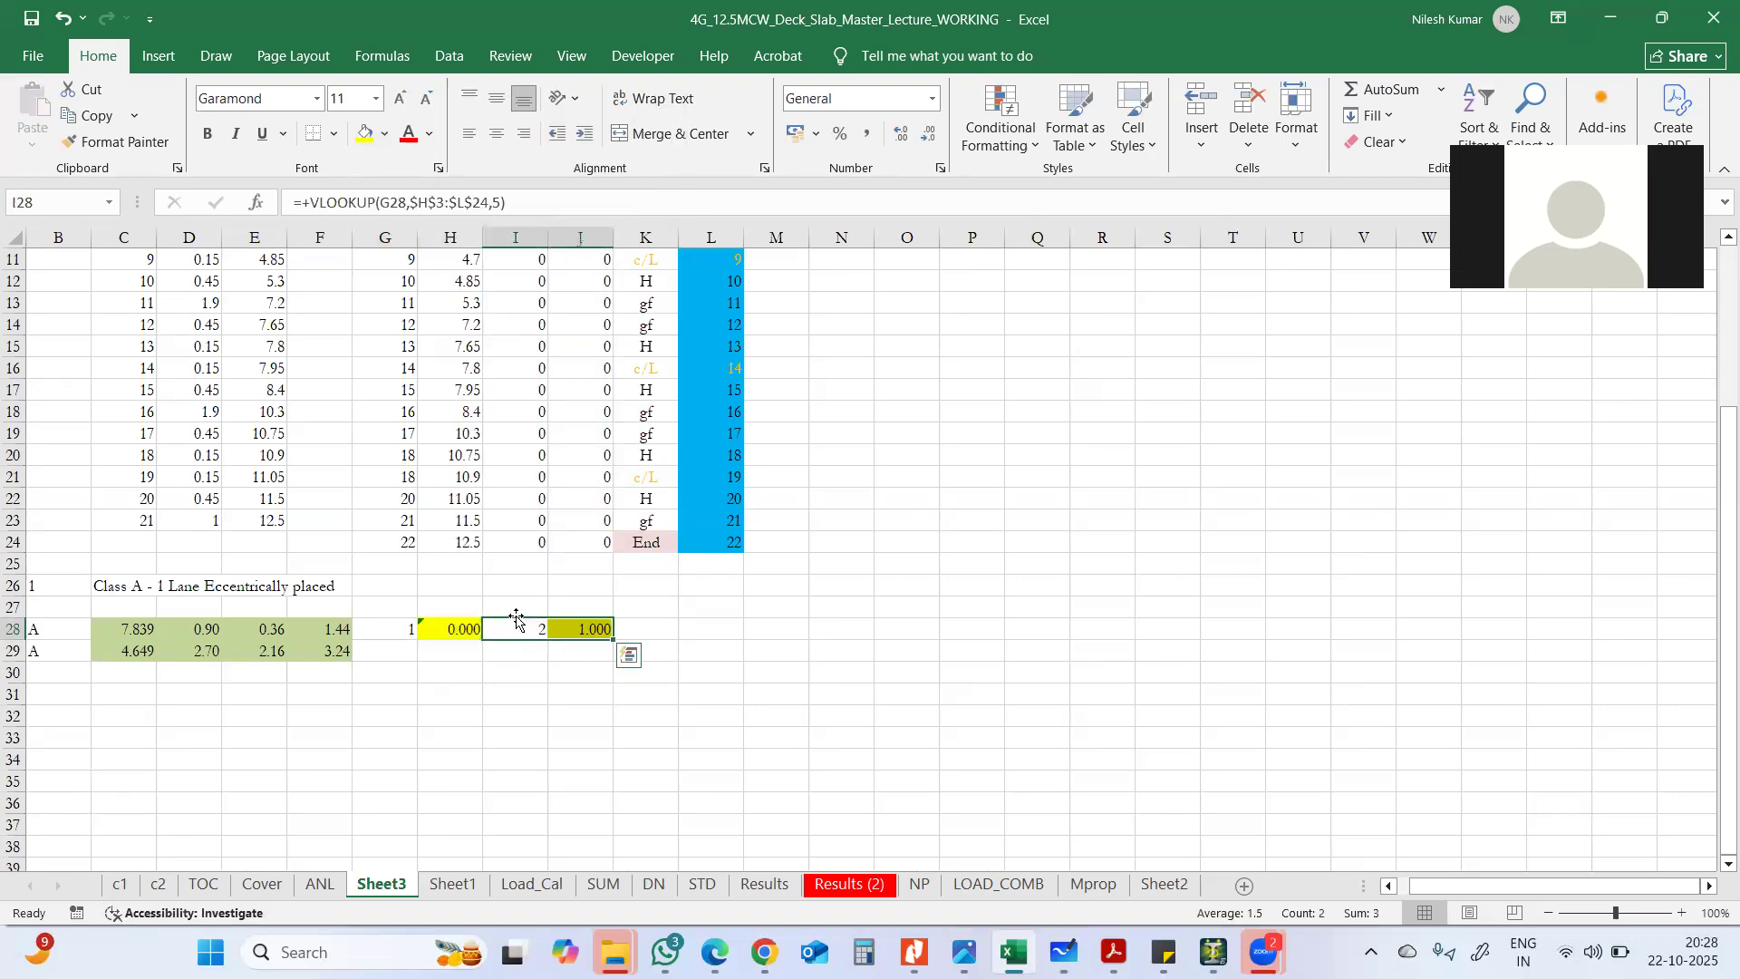
- Point the lookup value in I28 at F28, giving =+VLOOKUP(F28,$H$3:$L$24,5), and check the lookup formula in J28
click(531, 628)
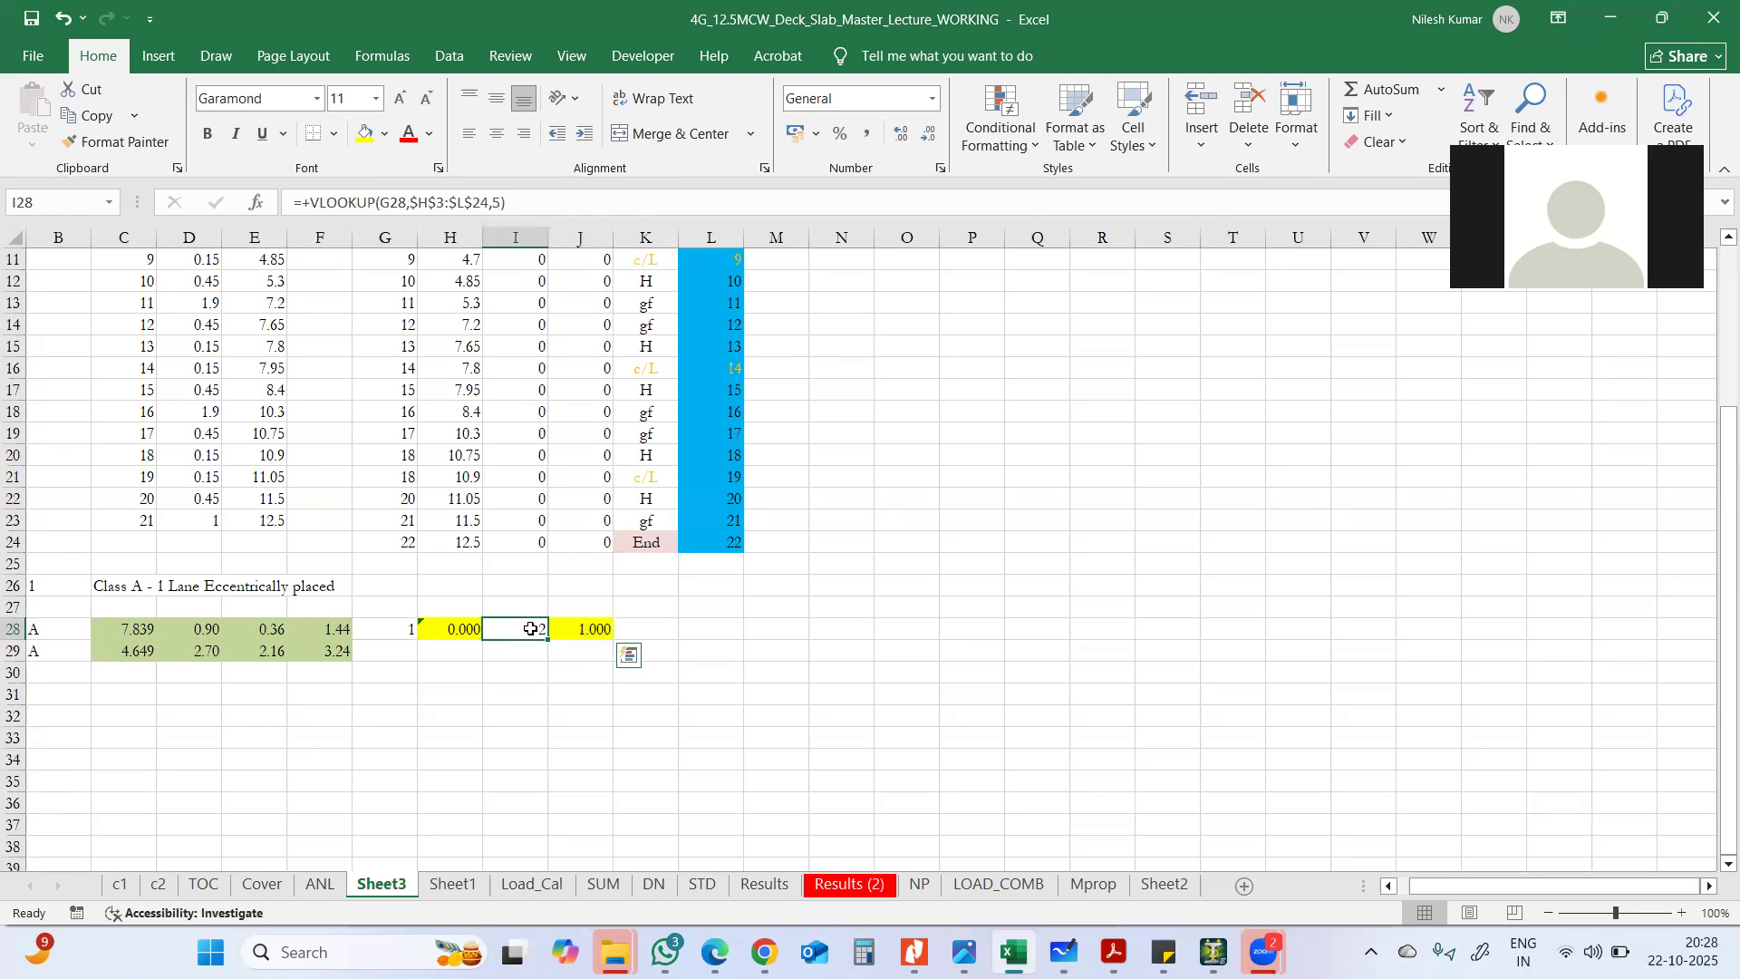
double_click(530, 628)
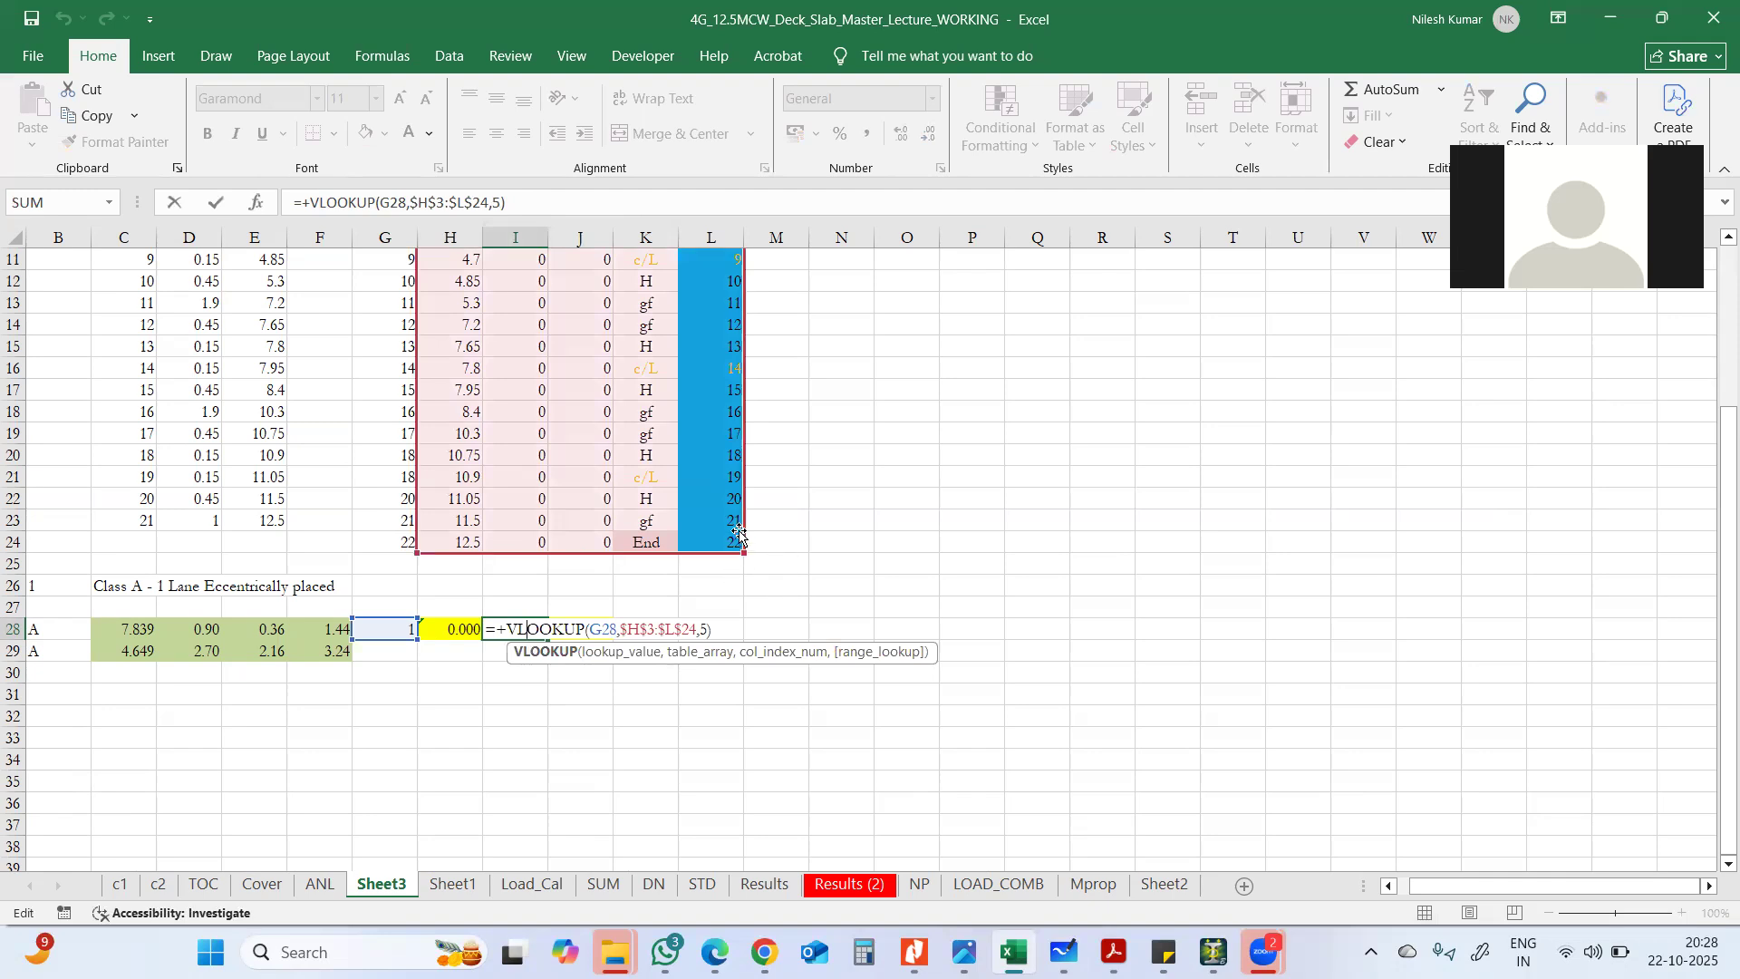
drag(367, 650, 339, 647)
key(Return)
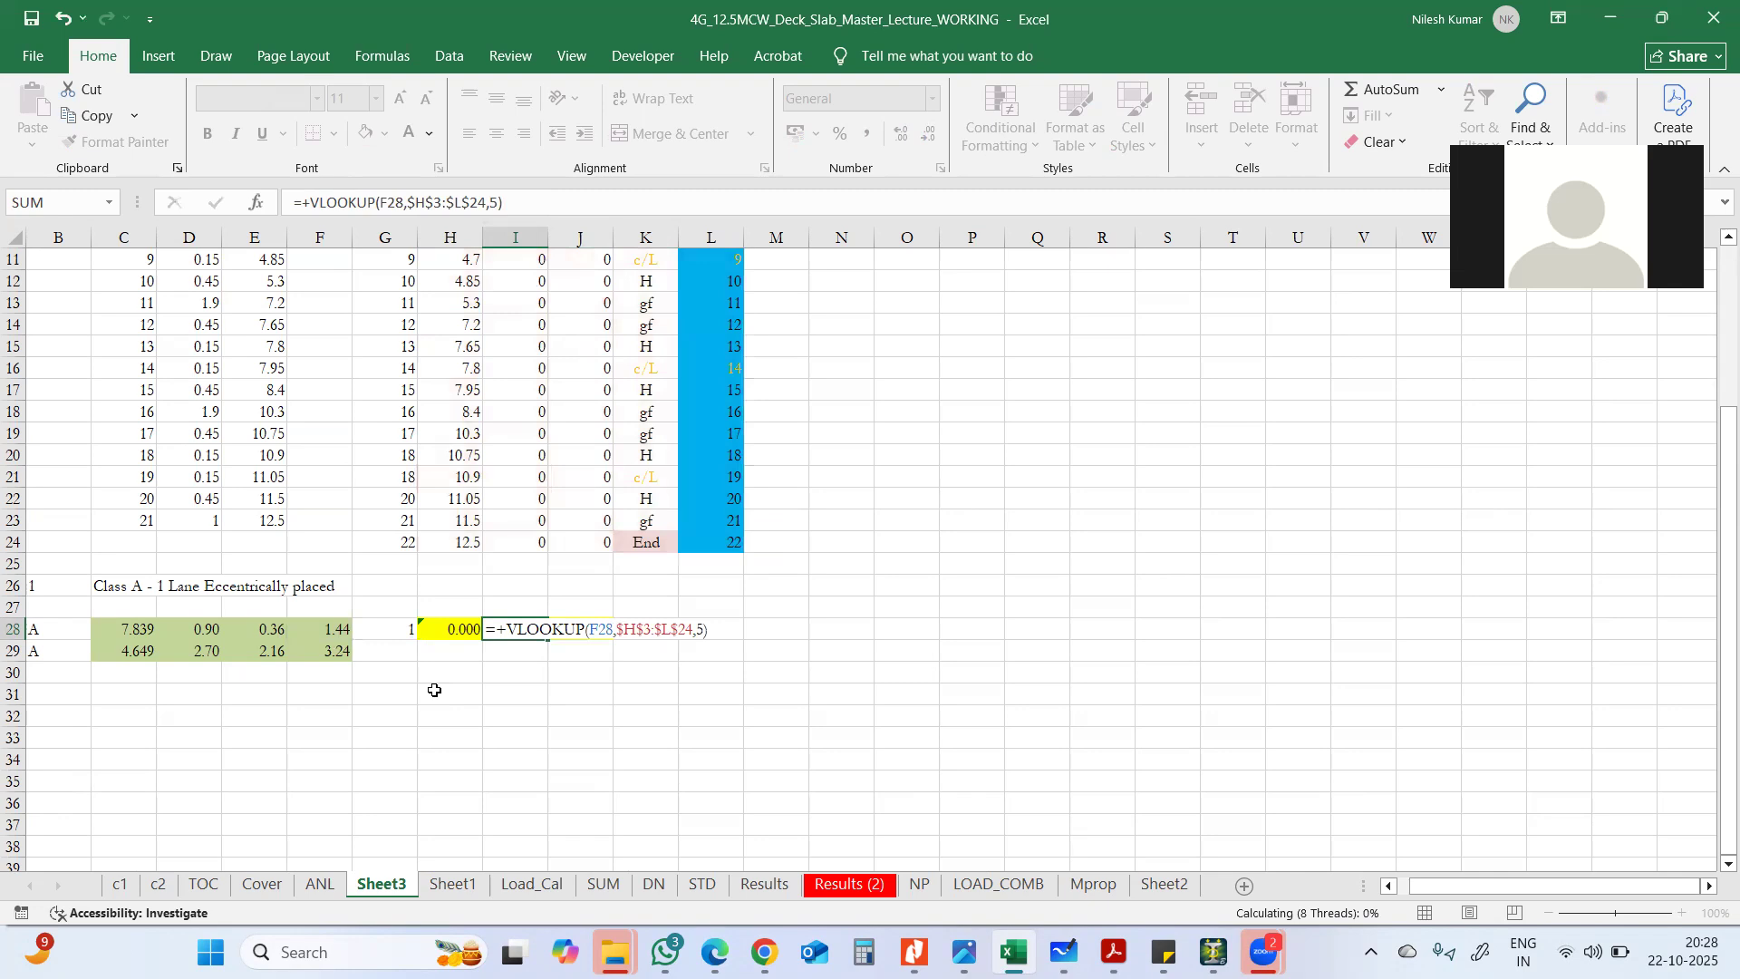
click(516, 632)
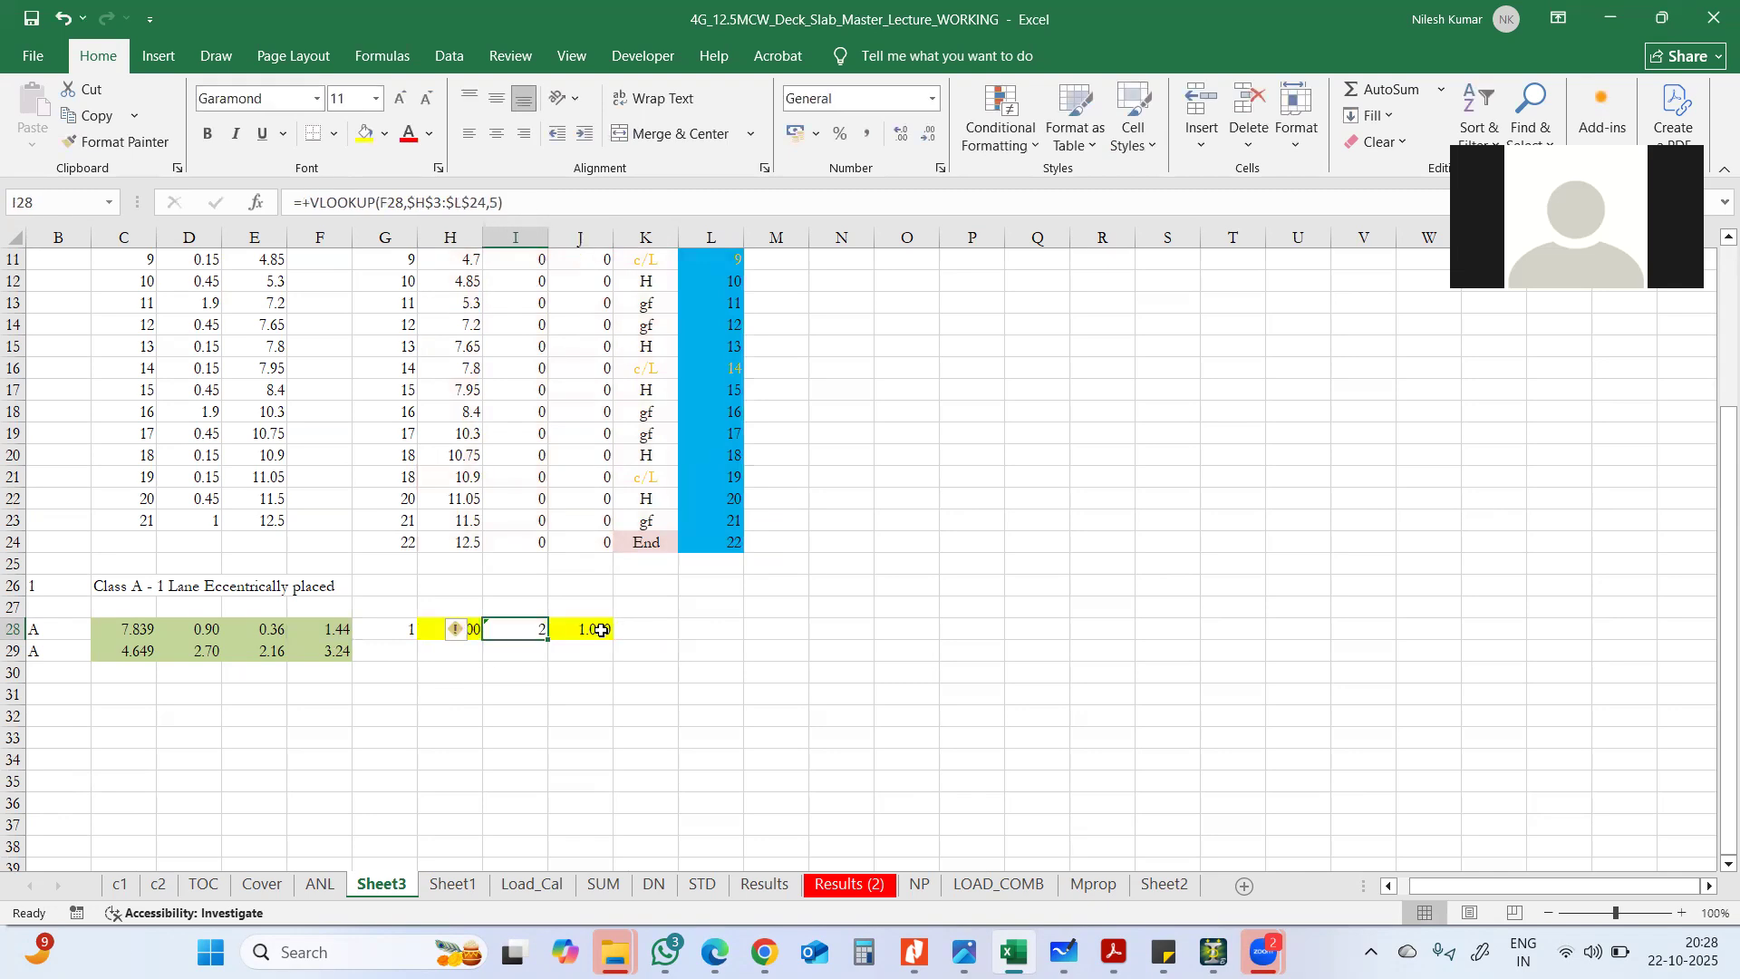
double_click(589, 630)
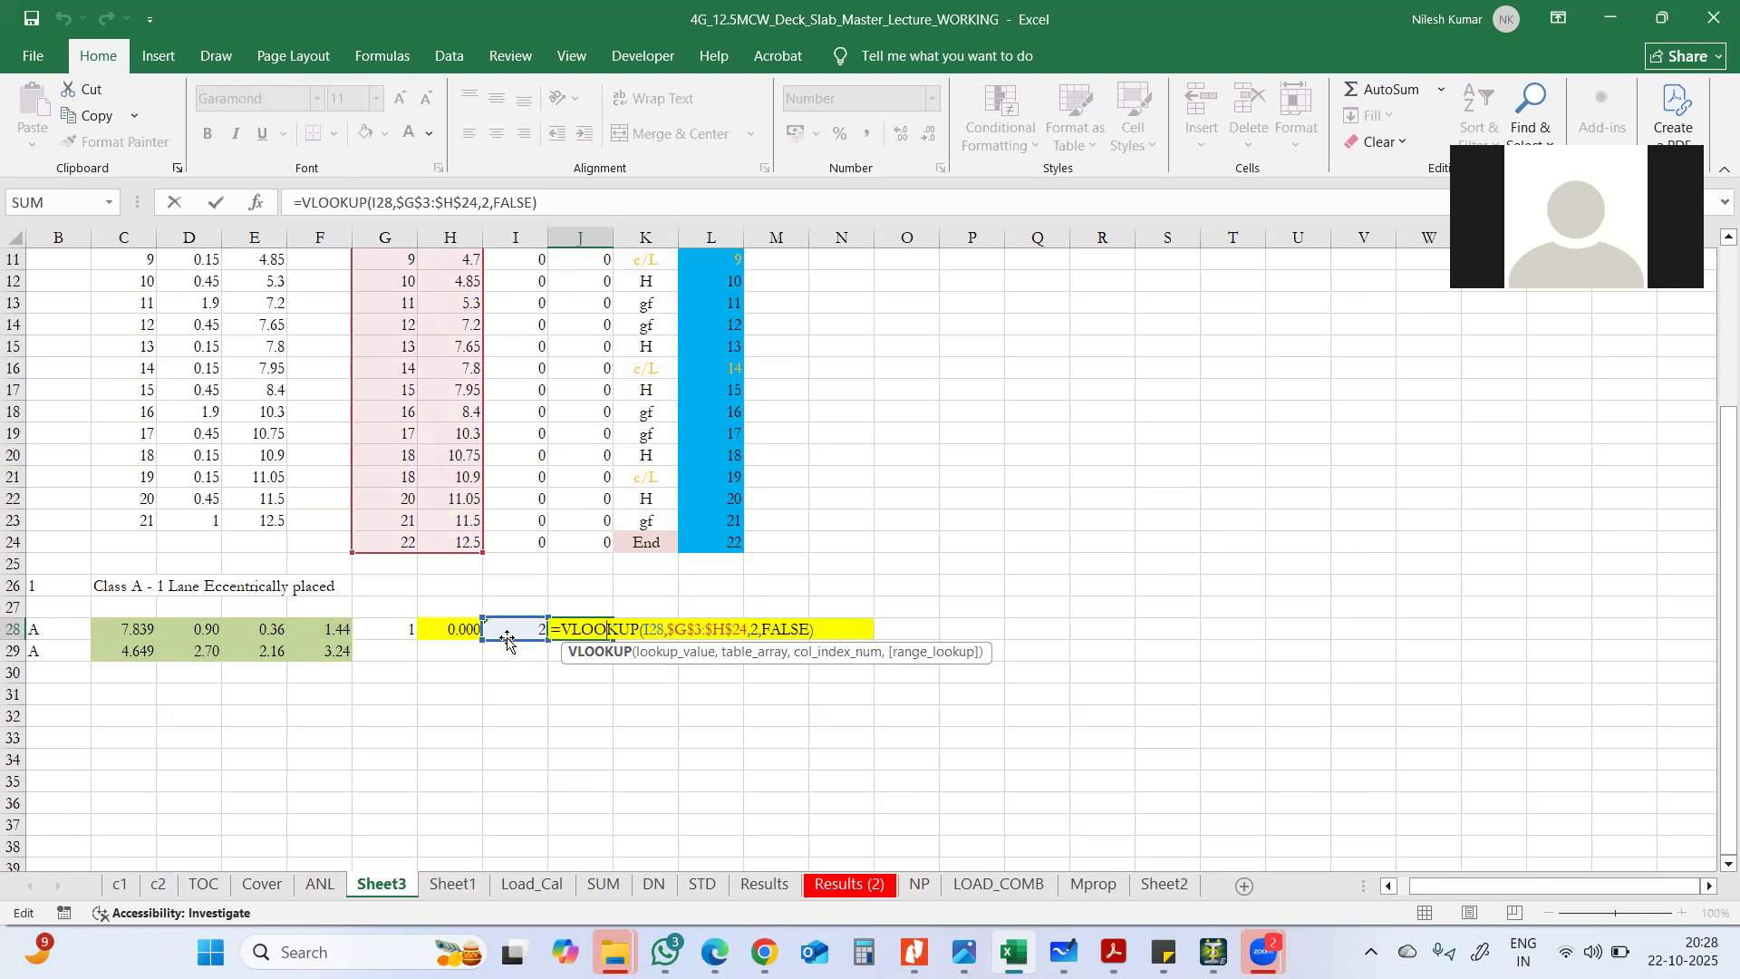
key(Tab)
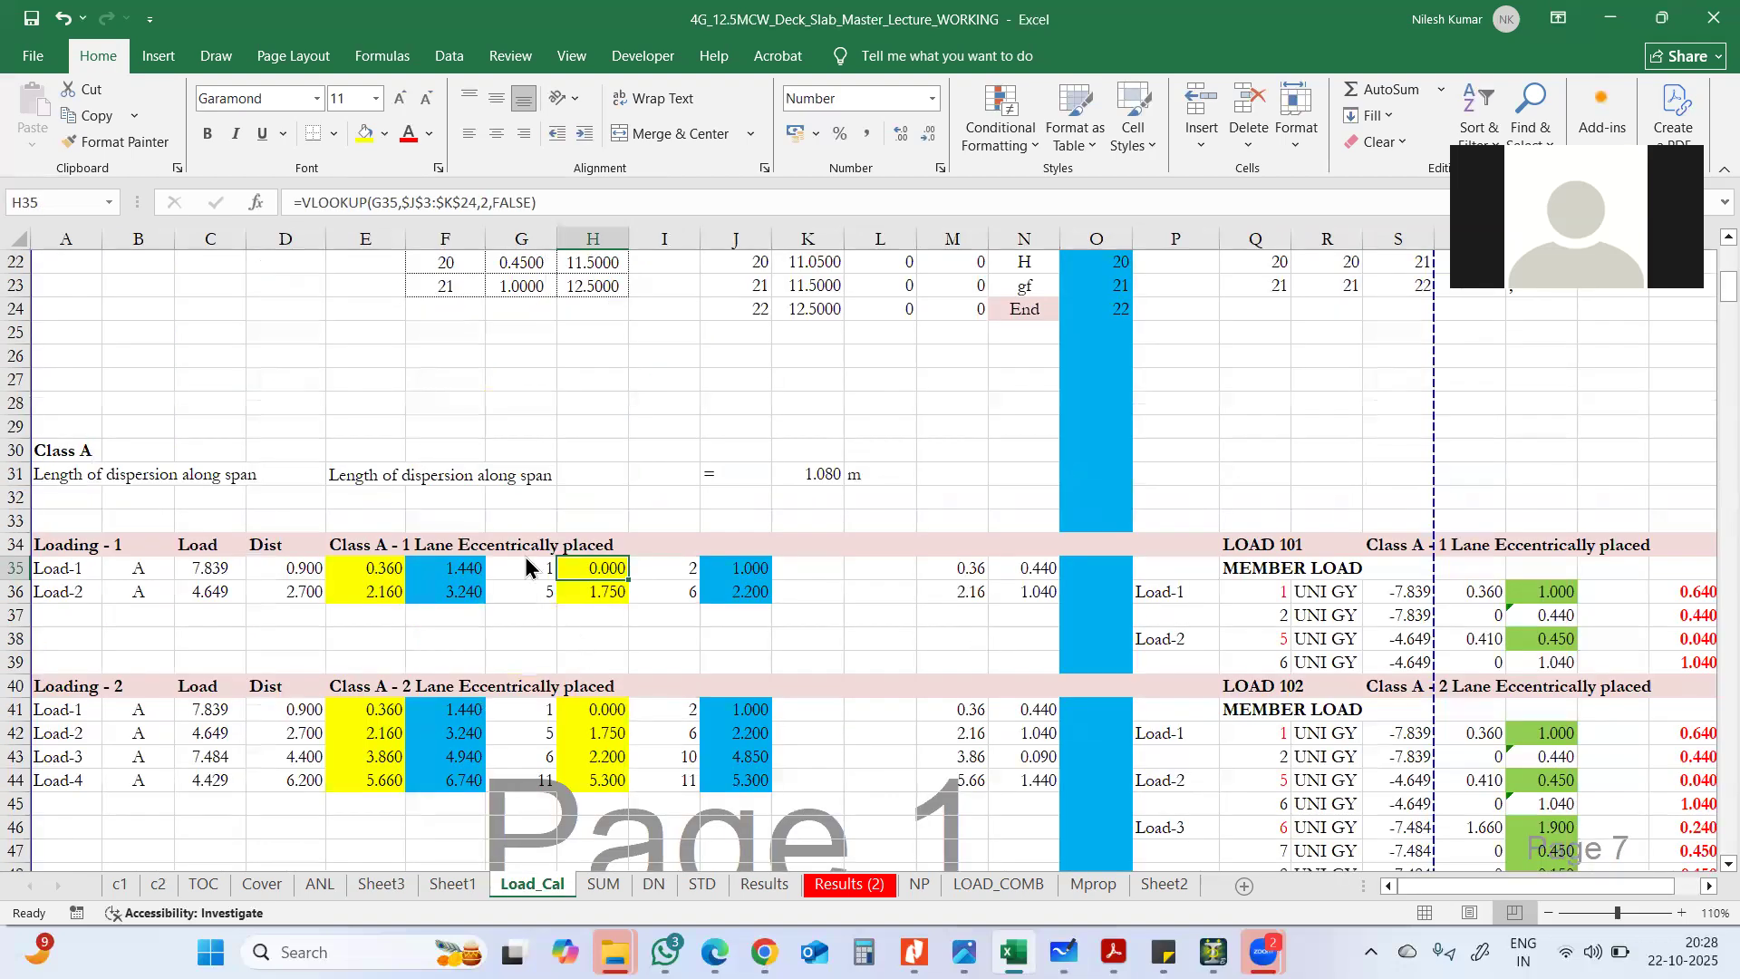
- Copy the format of Load_Cal cell J35 to J28 of Sheet3 and change the fill of J28 to light orange
click(721, 578)
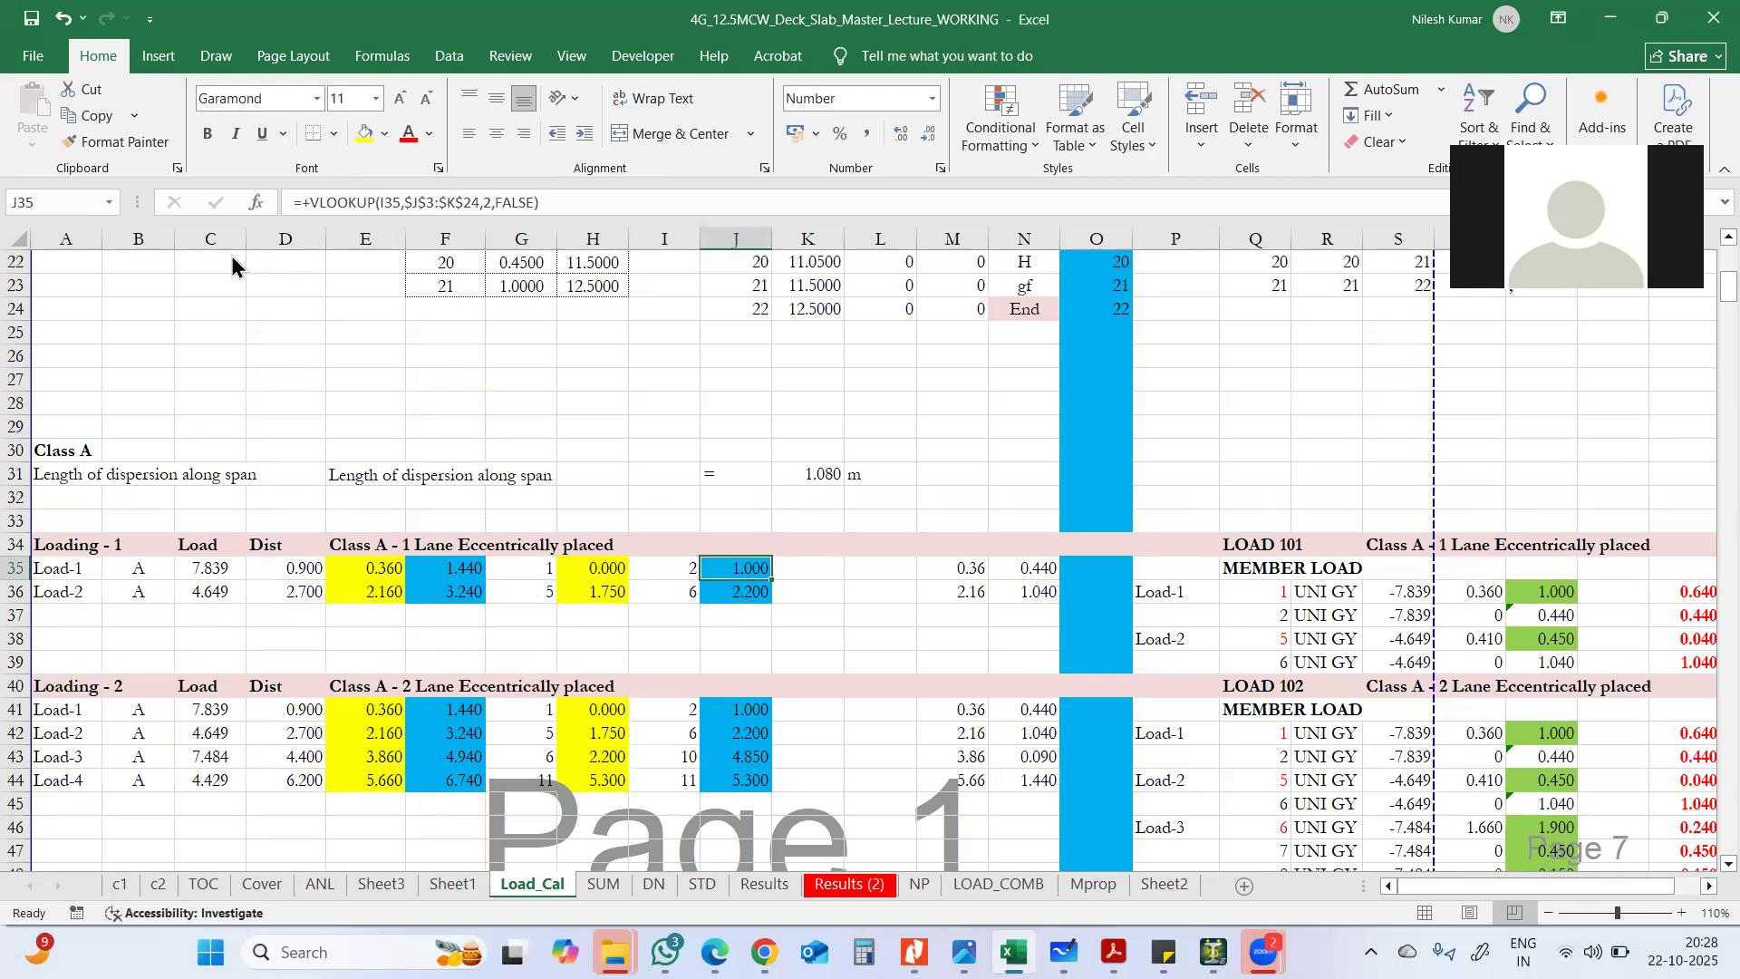
click(67, 143)
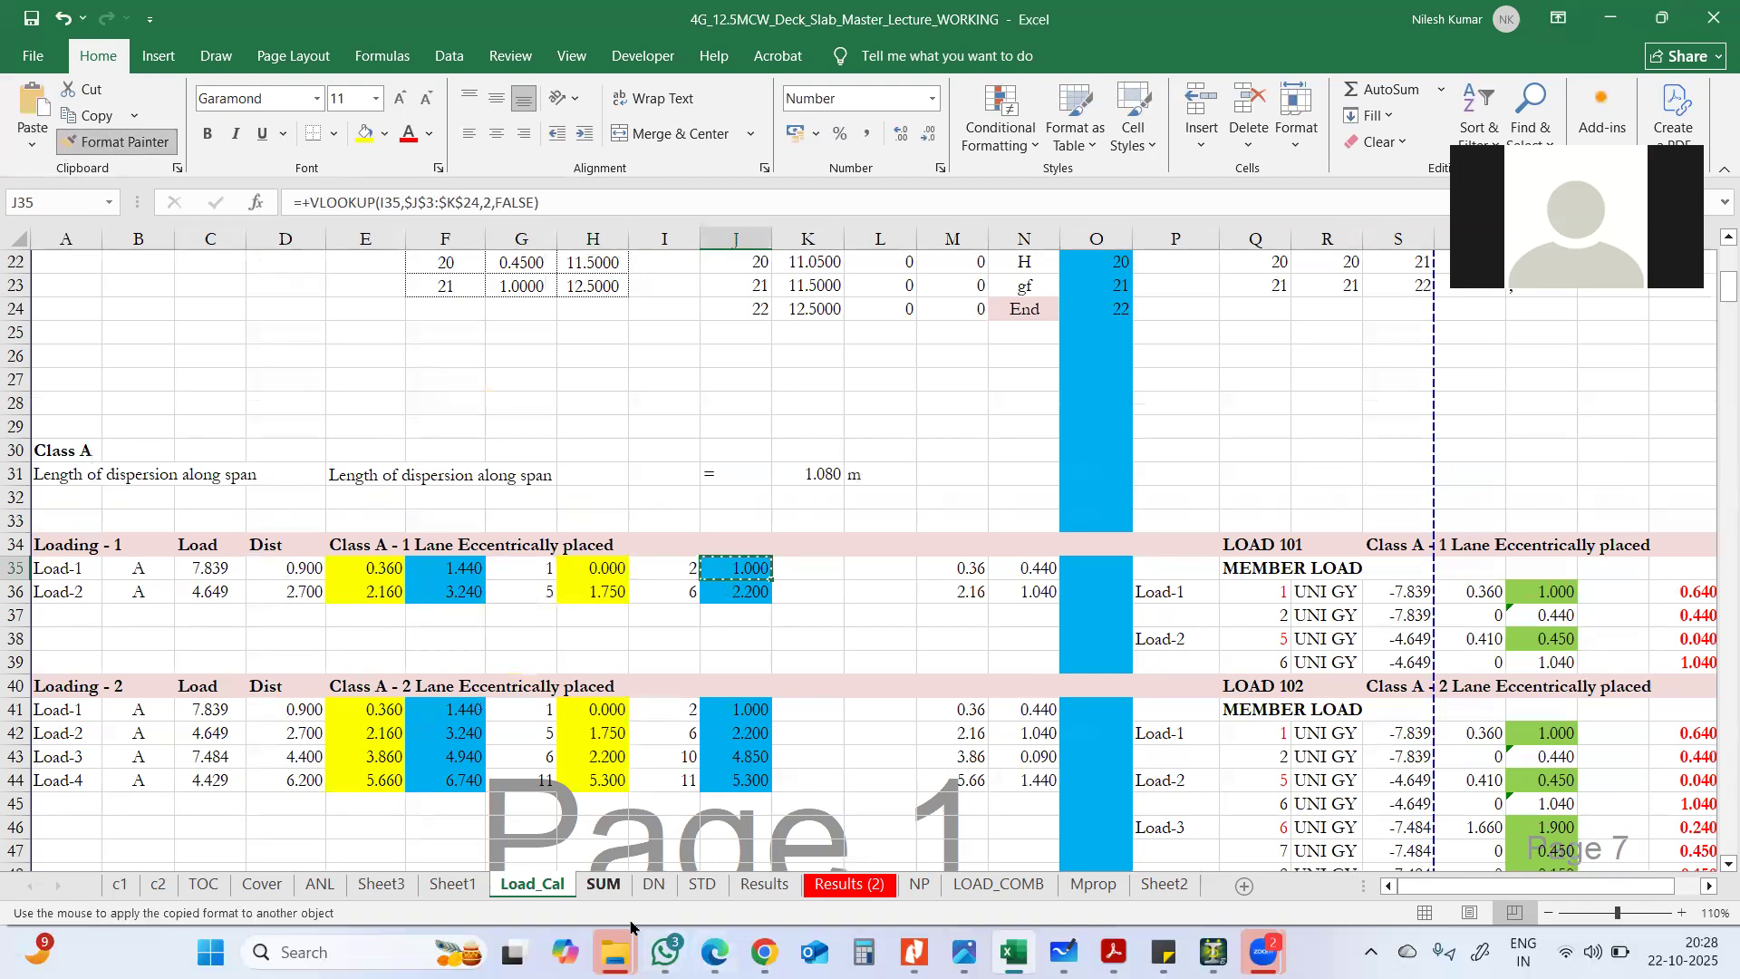
click(381, 884)
click(590, 634)
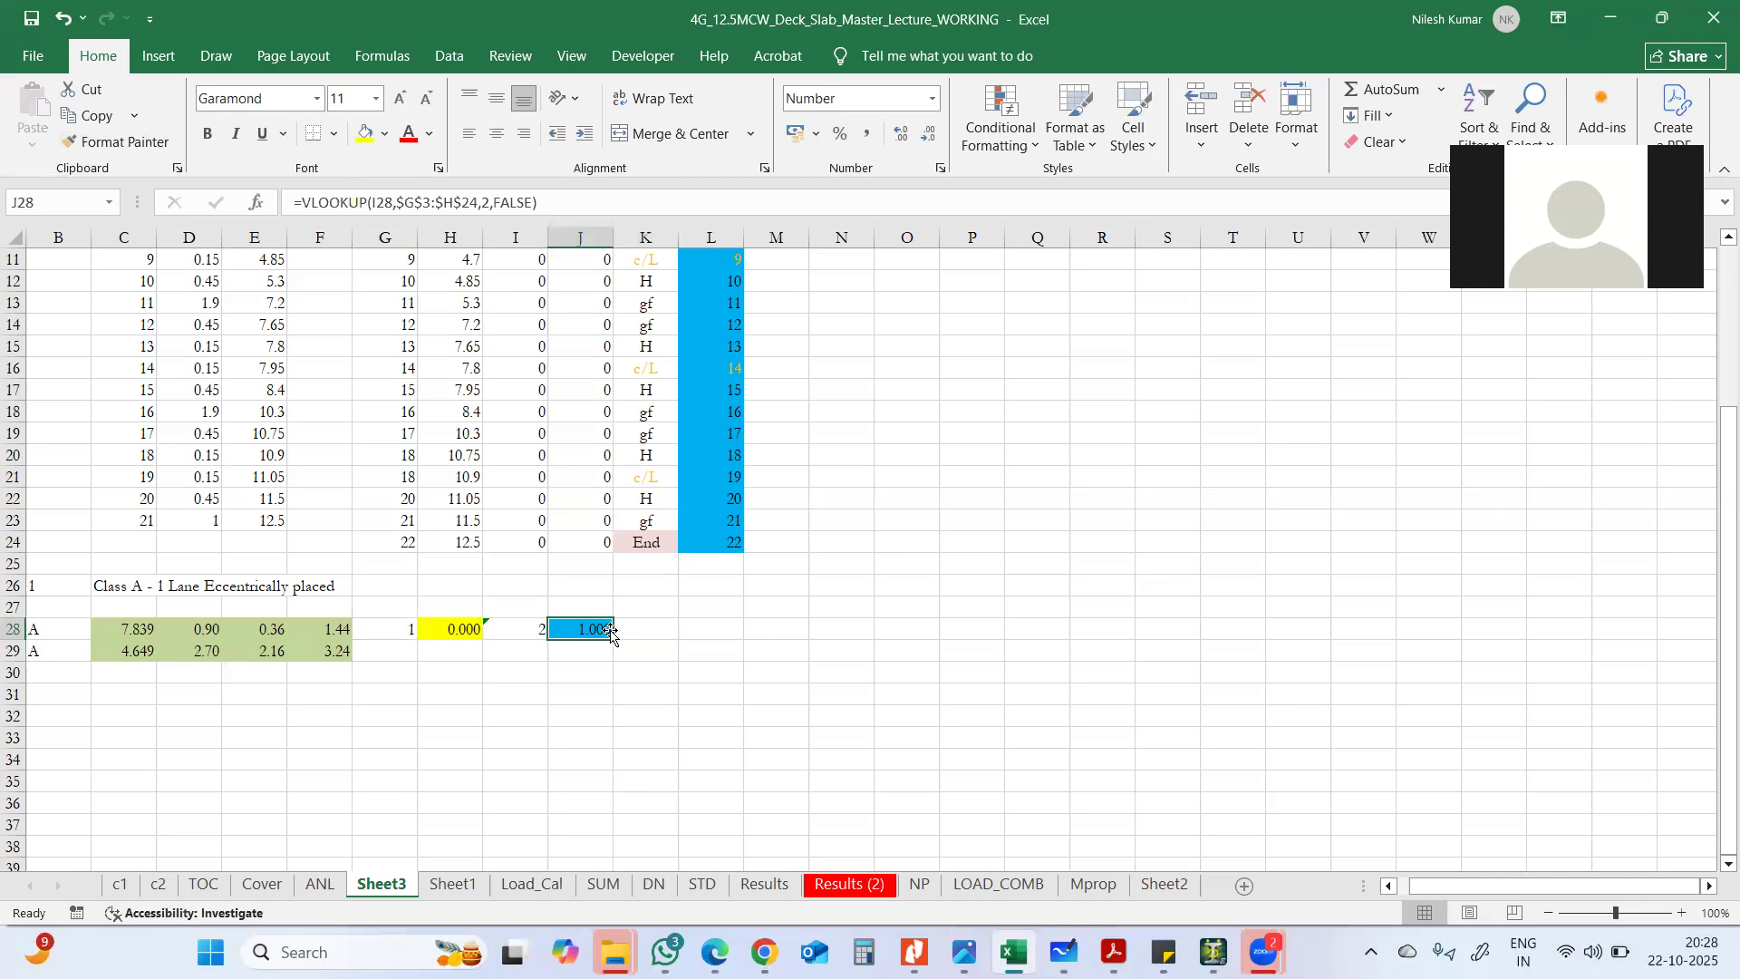
click(385, 134)
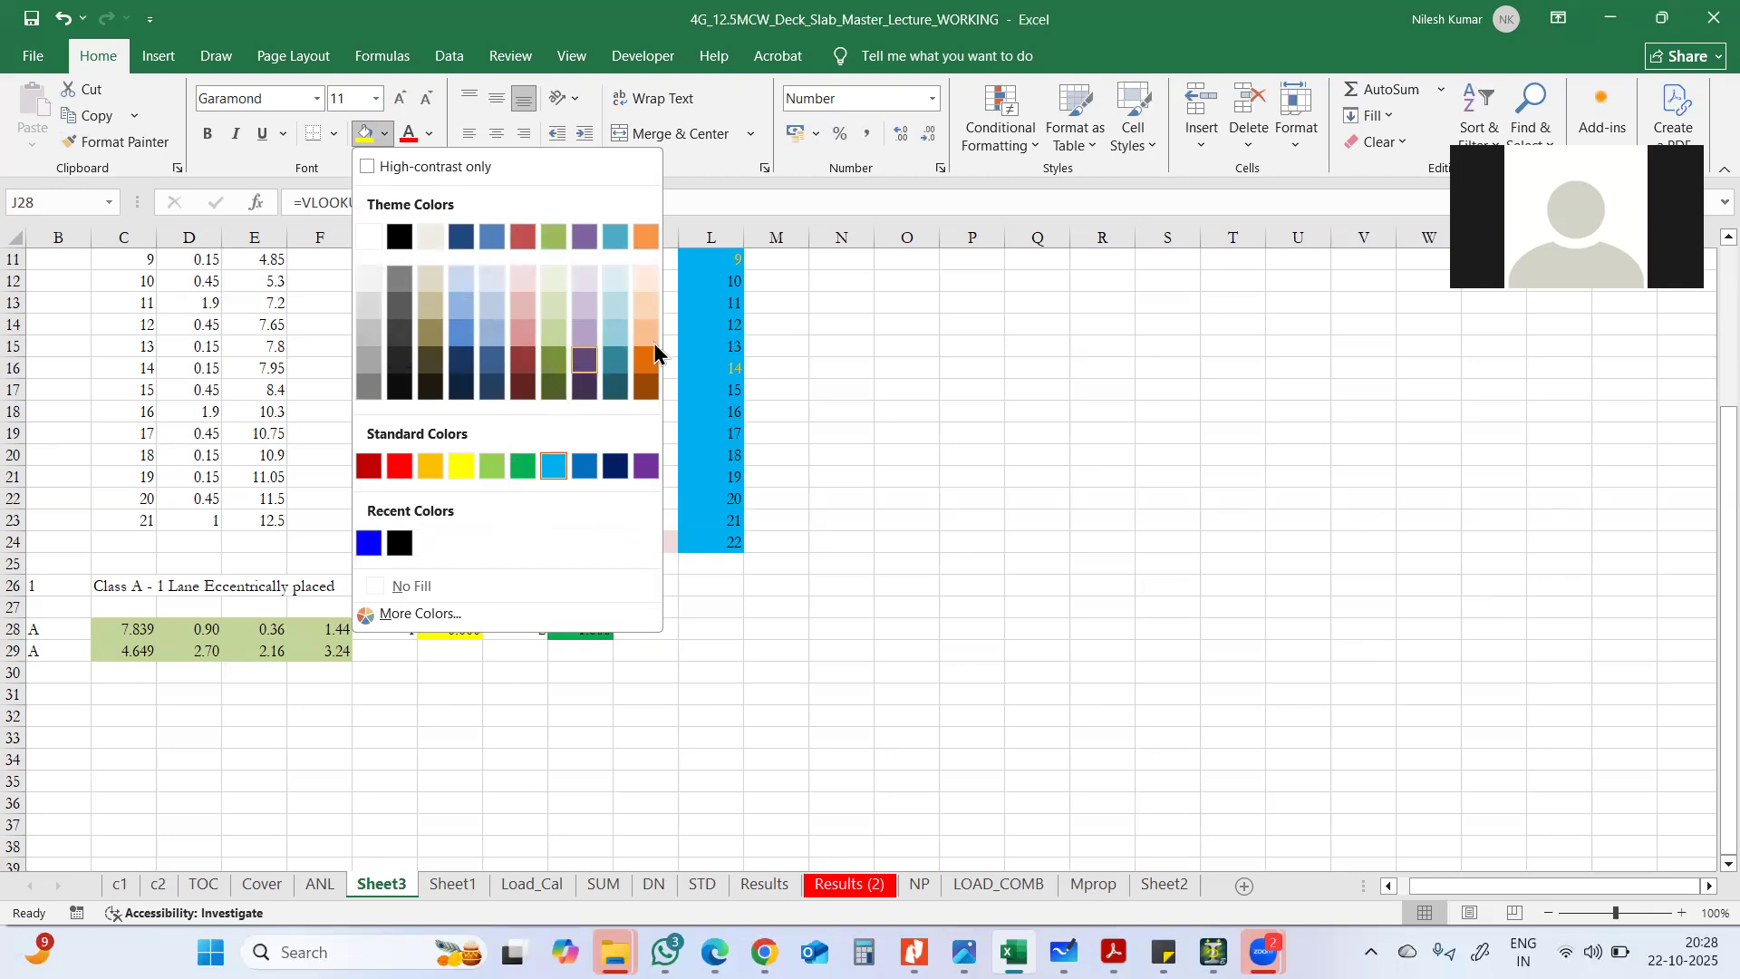
click(648, 312)
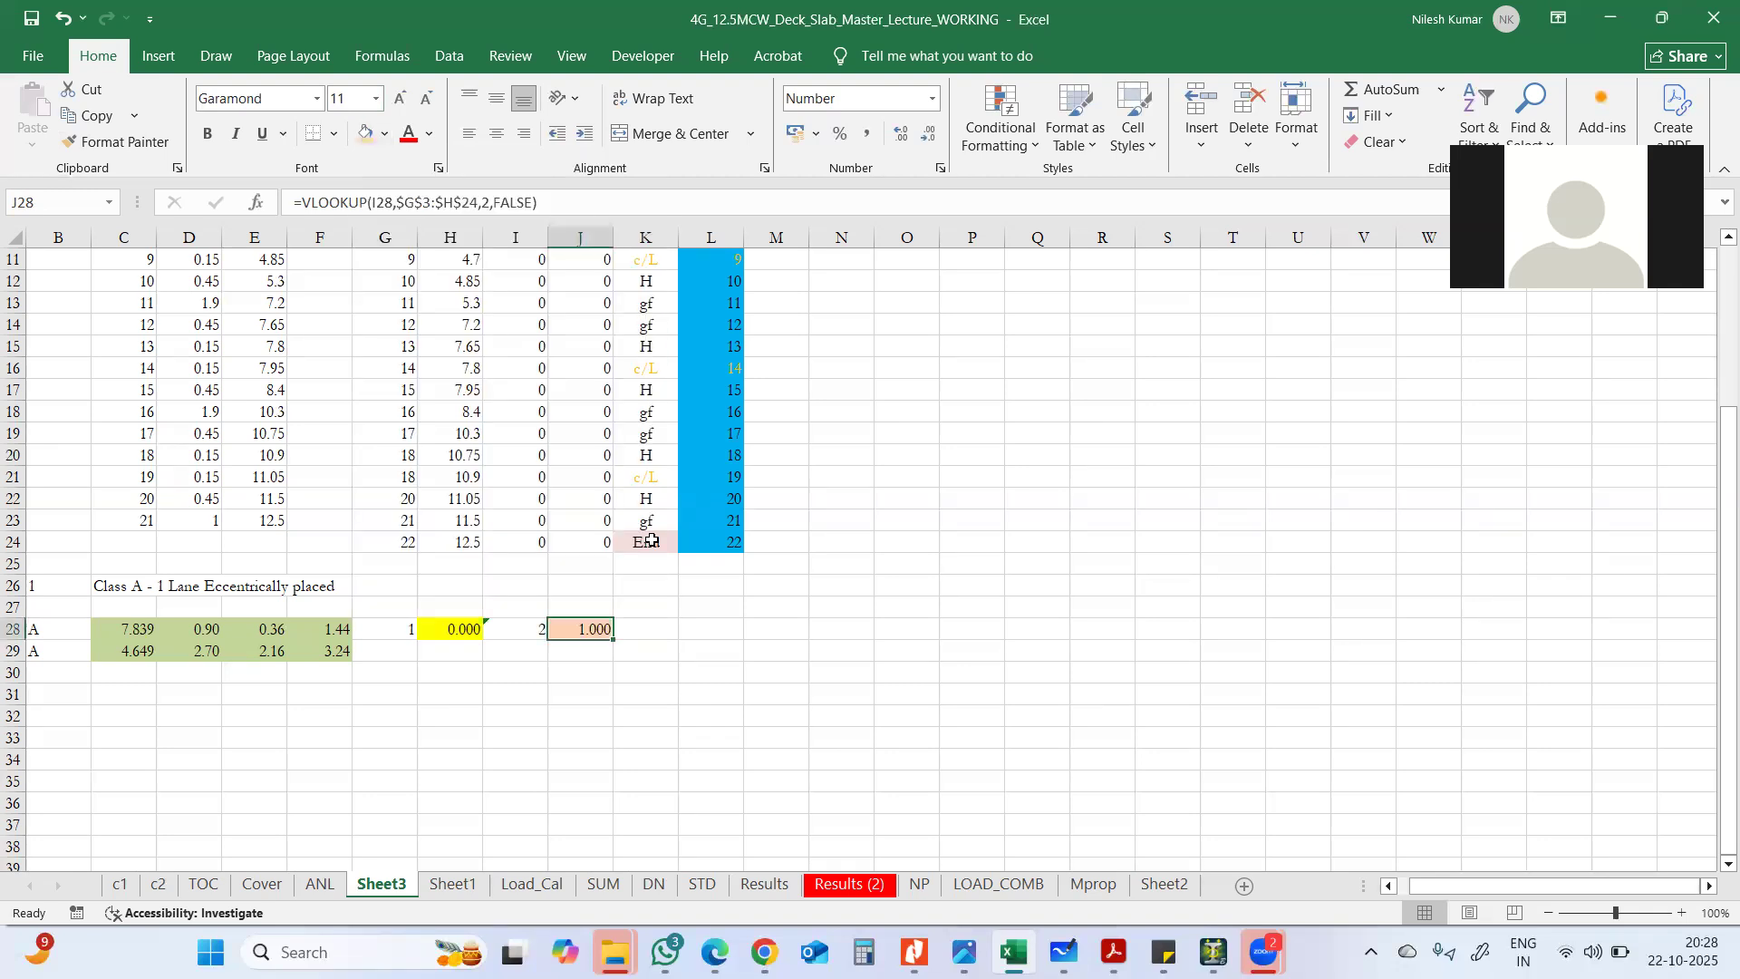
click(679, 623)
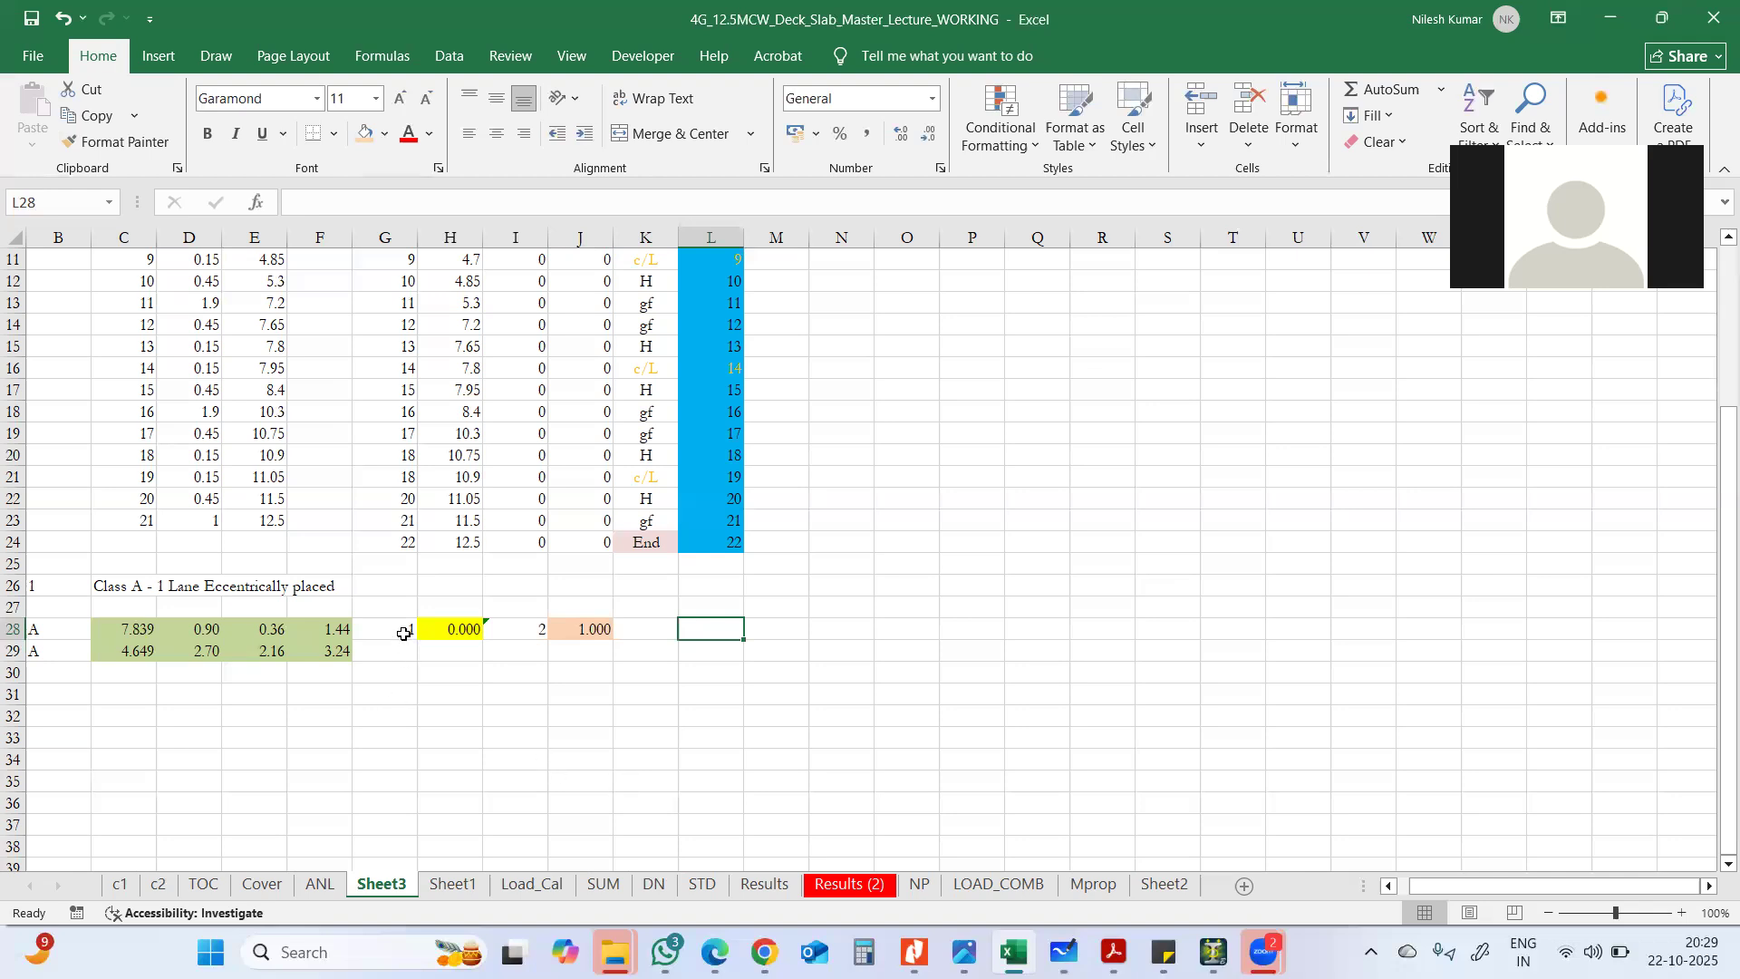
- Examine how the VLOOKUP in G28 uses E28 and the table range $H$3:$L$24 to find the start member number
click(400, 635)
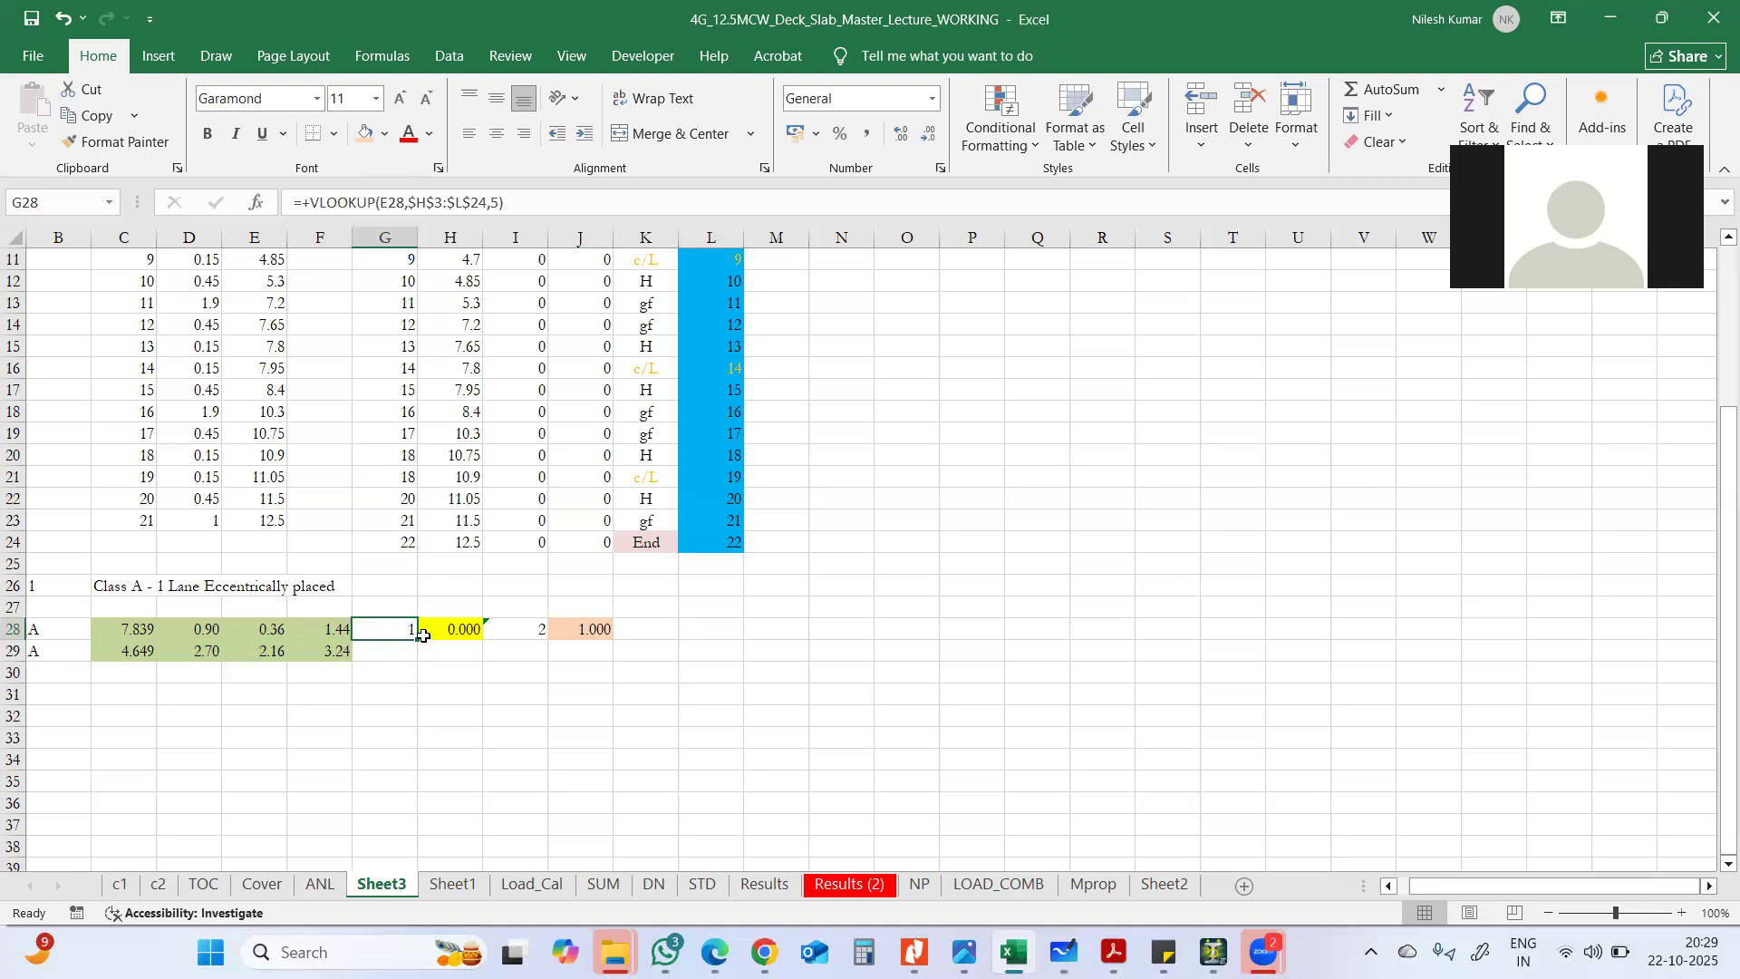
double_click(376, 627)
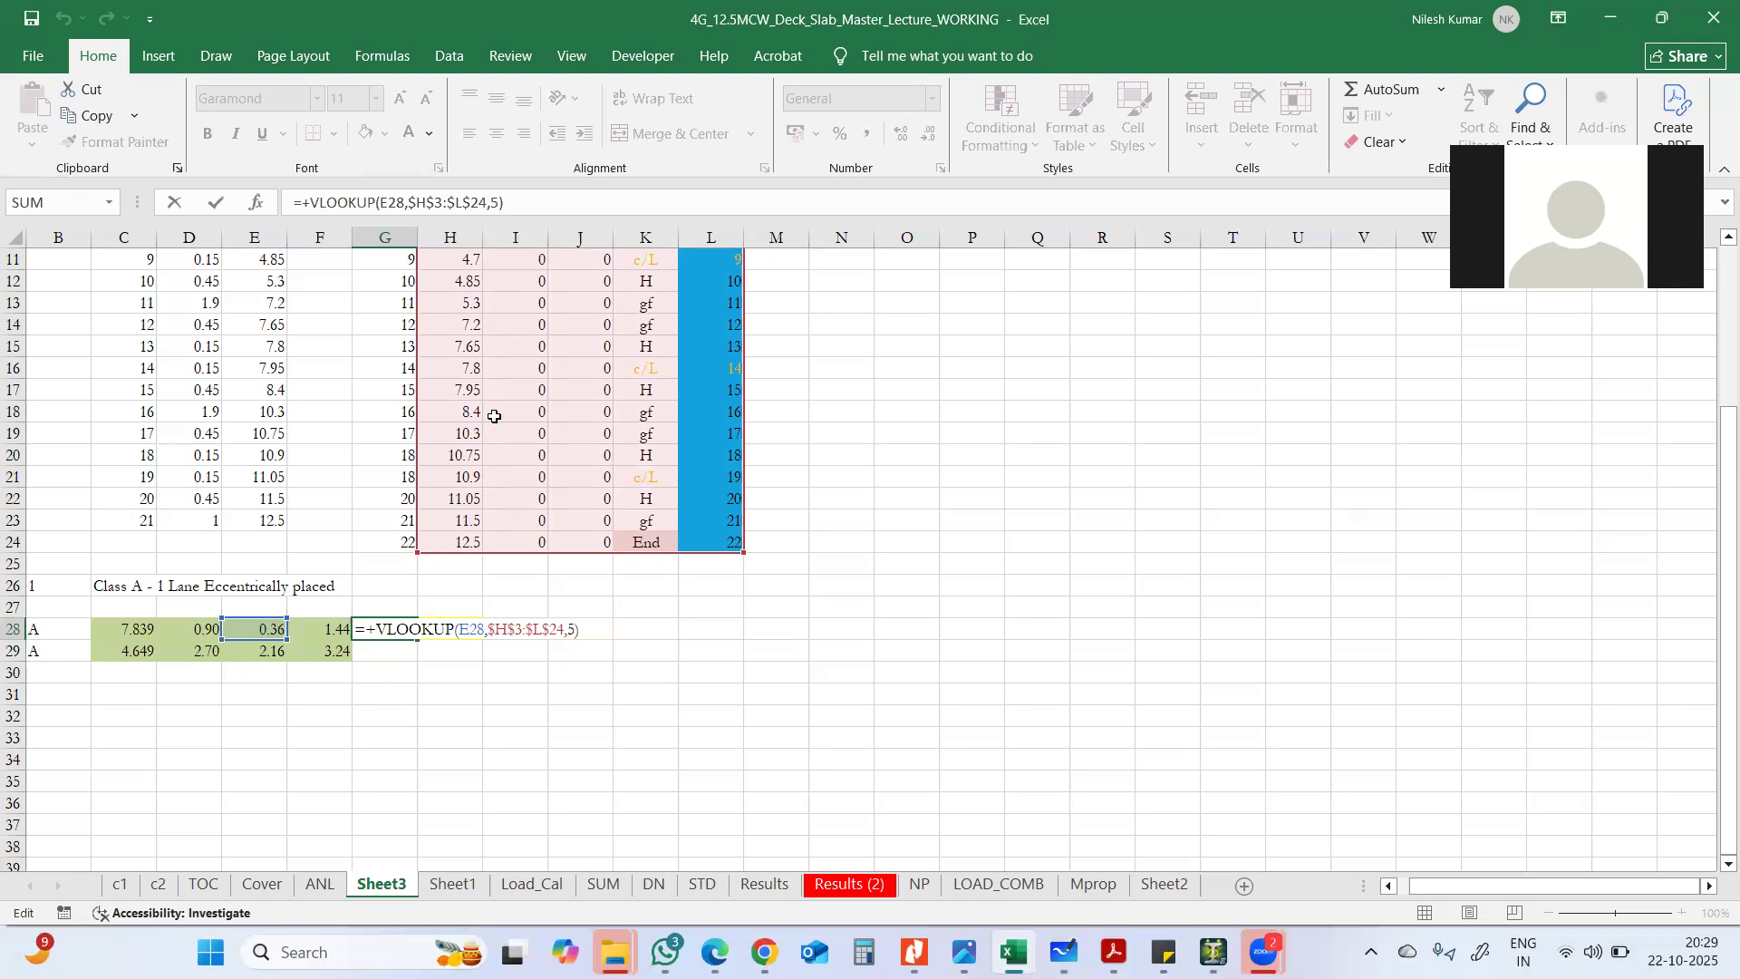
scroll(493, 416, up, 3)
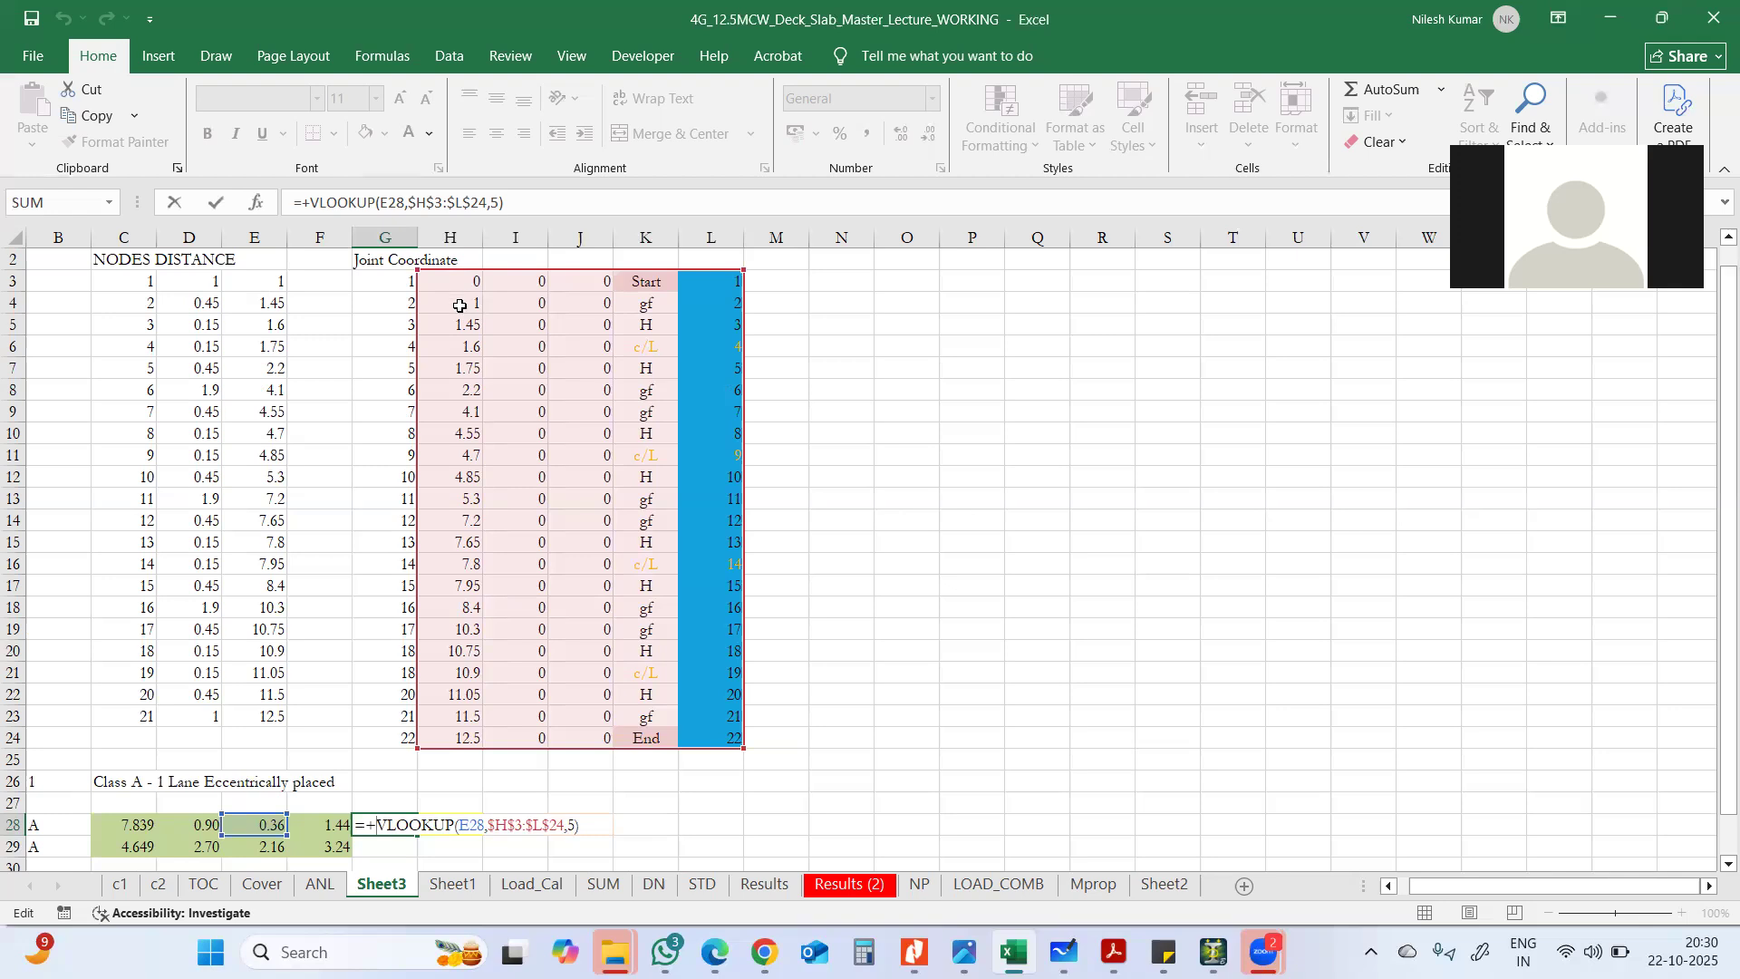
scroll(504, 494, down, 3)
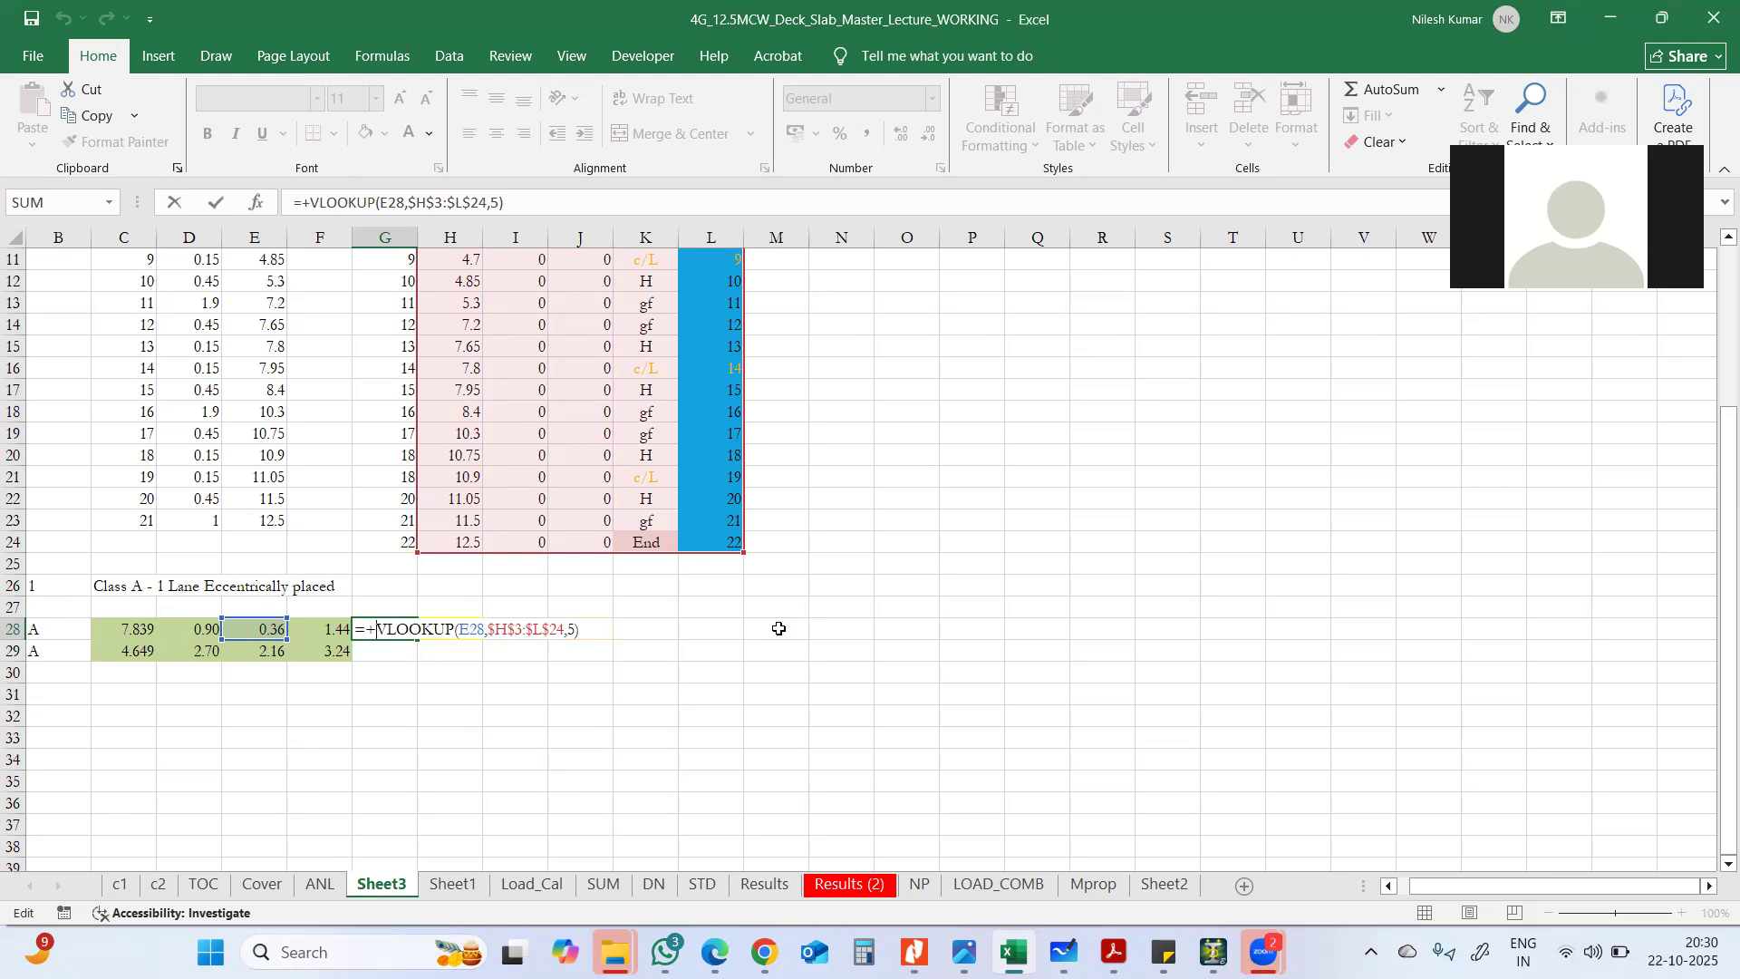
scroll(743, 626, up, 3)
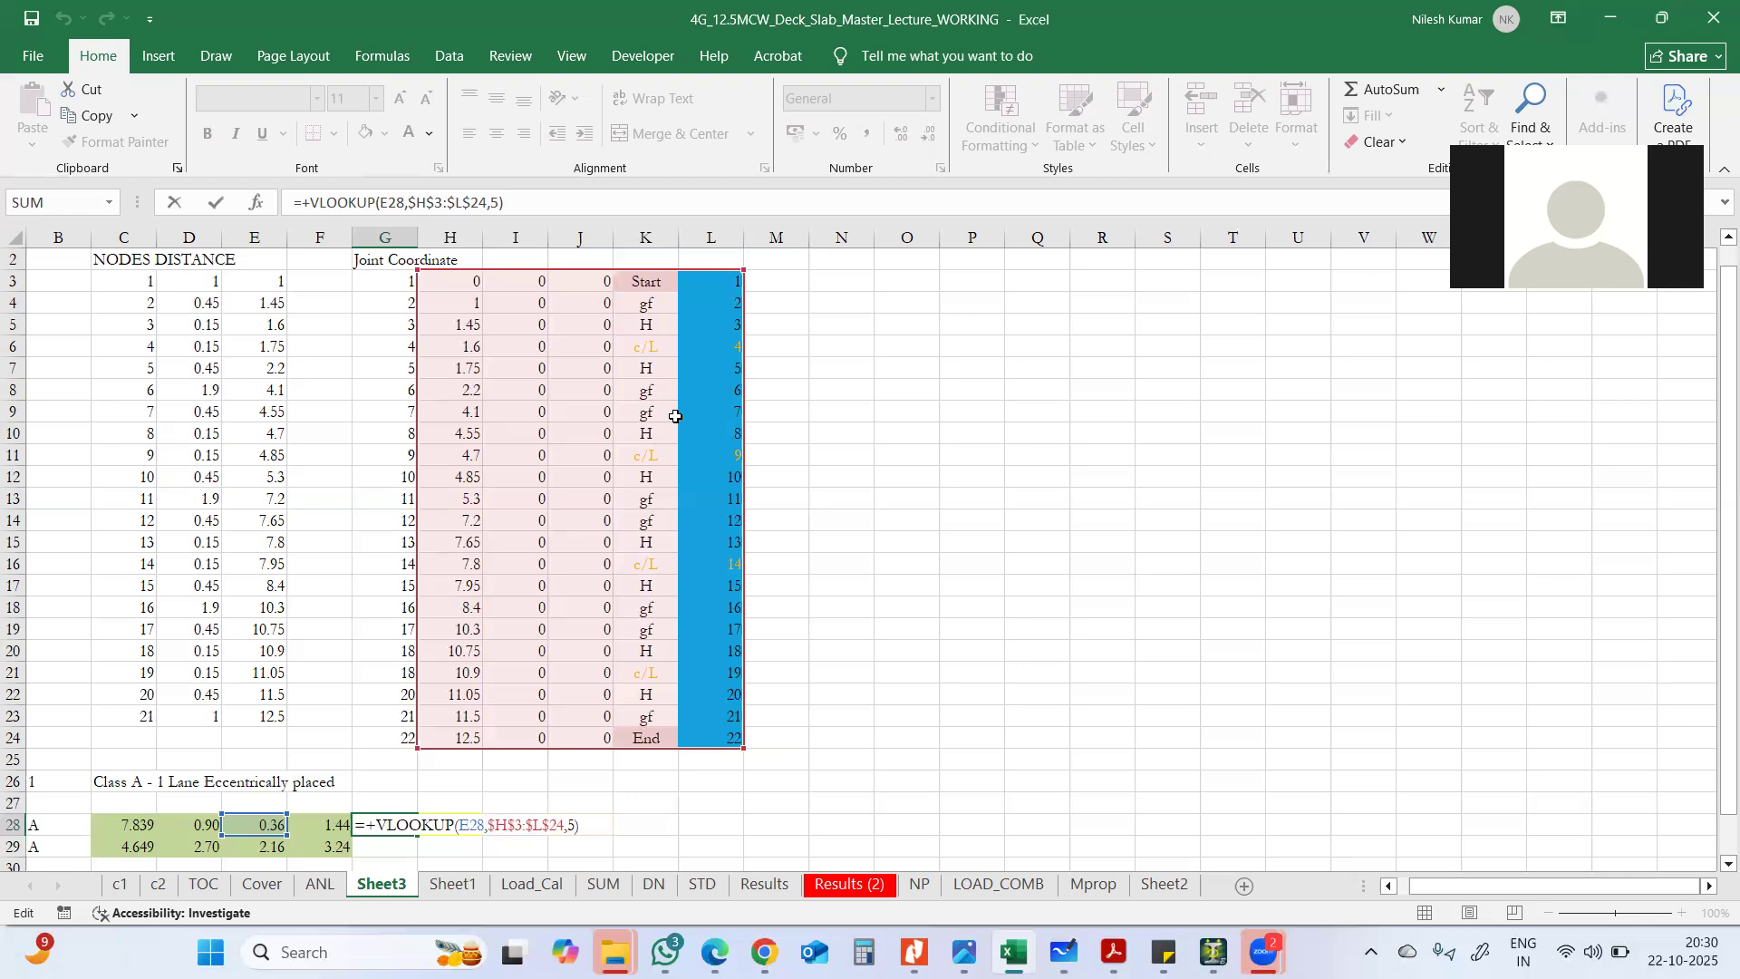
key(Return)
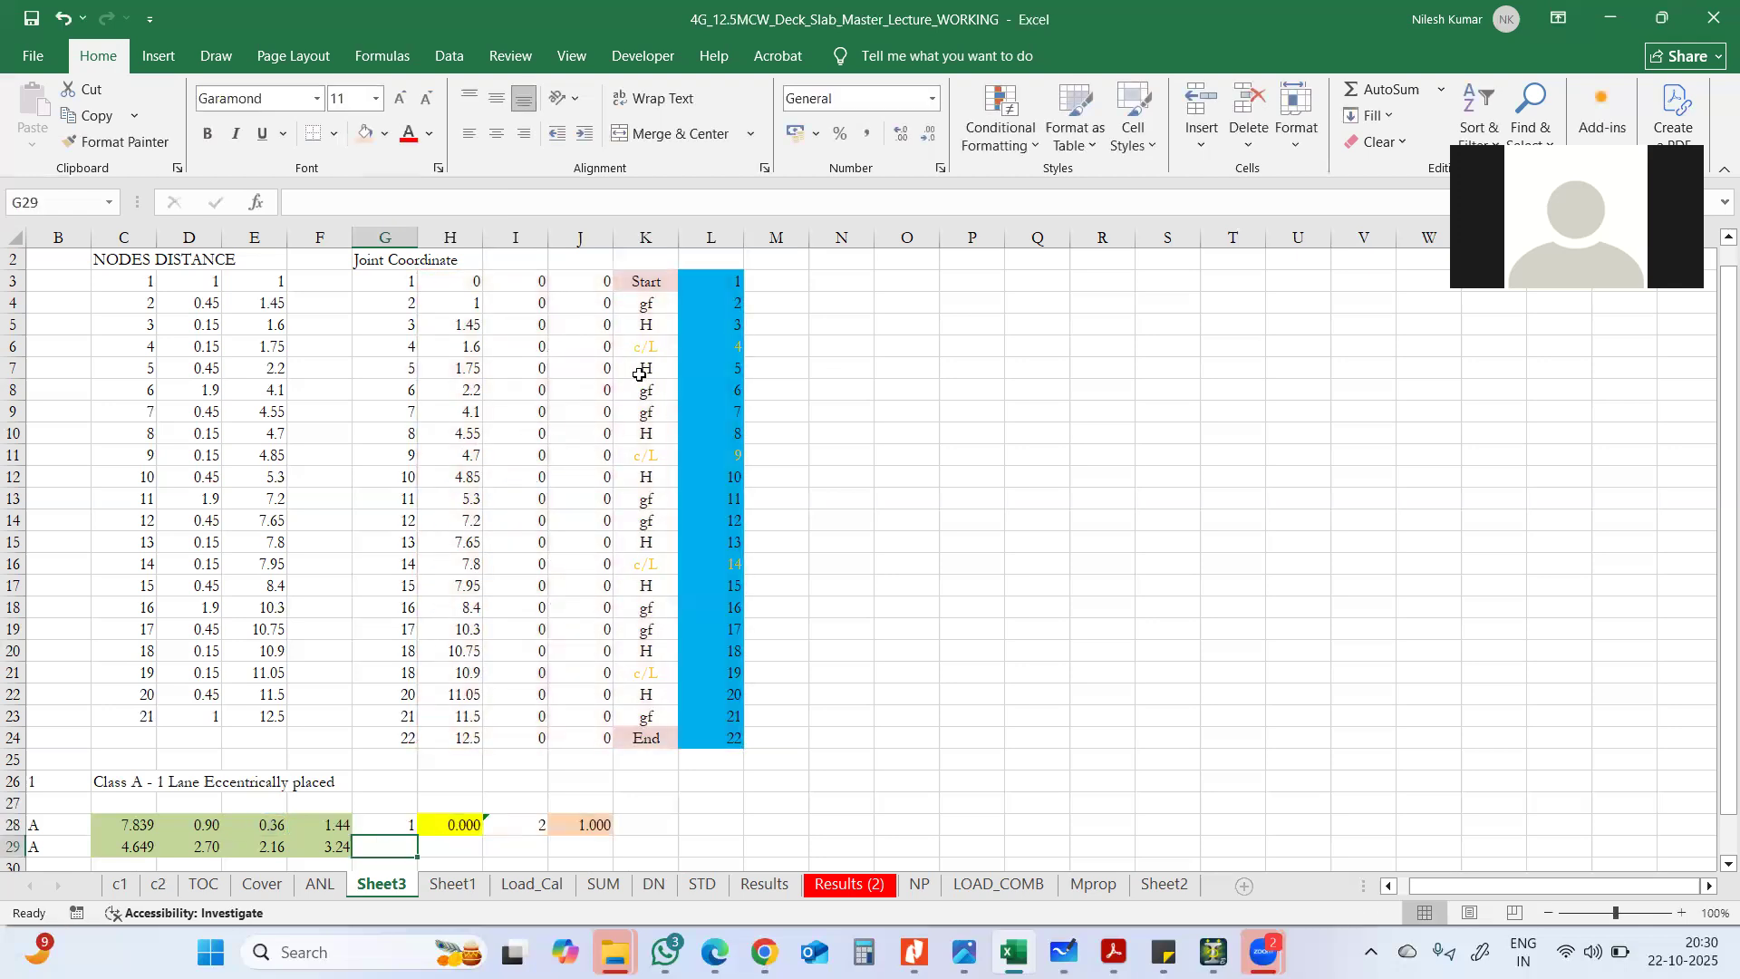
- Switch to Microsoft Whiteboard and delete the old wheel load sketch with the 0.9, 1.8 and 2.7 m dimensions
click(1063, 952)
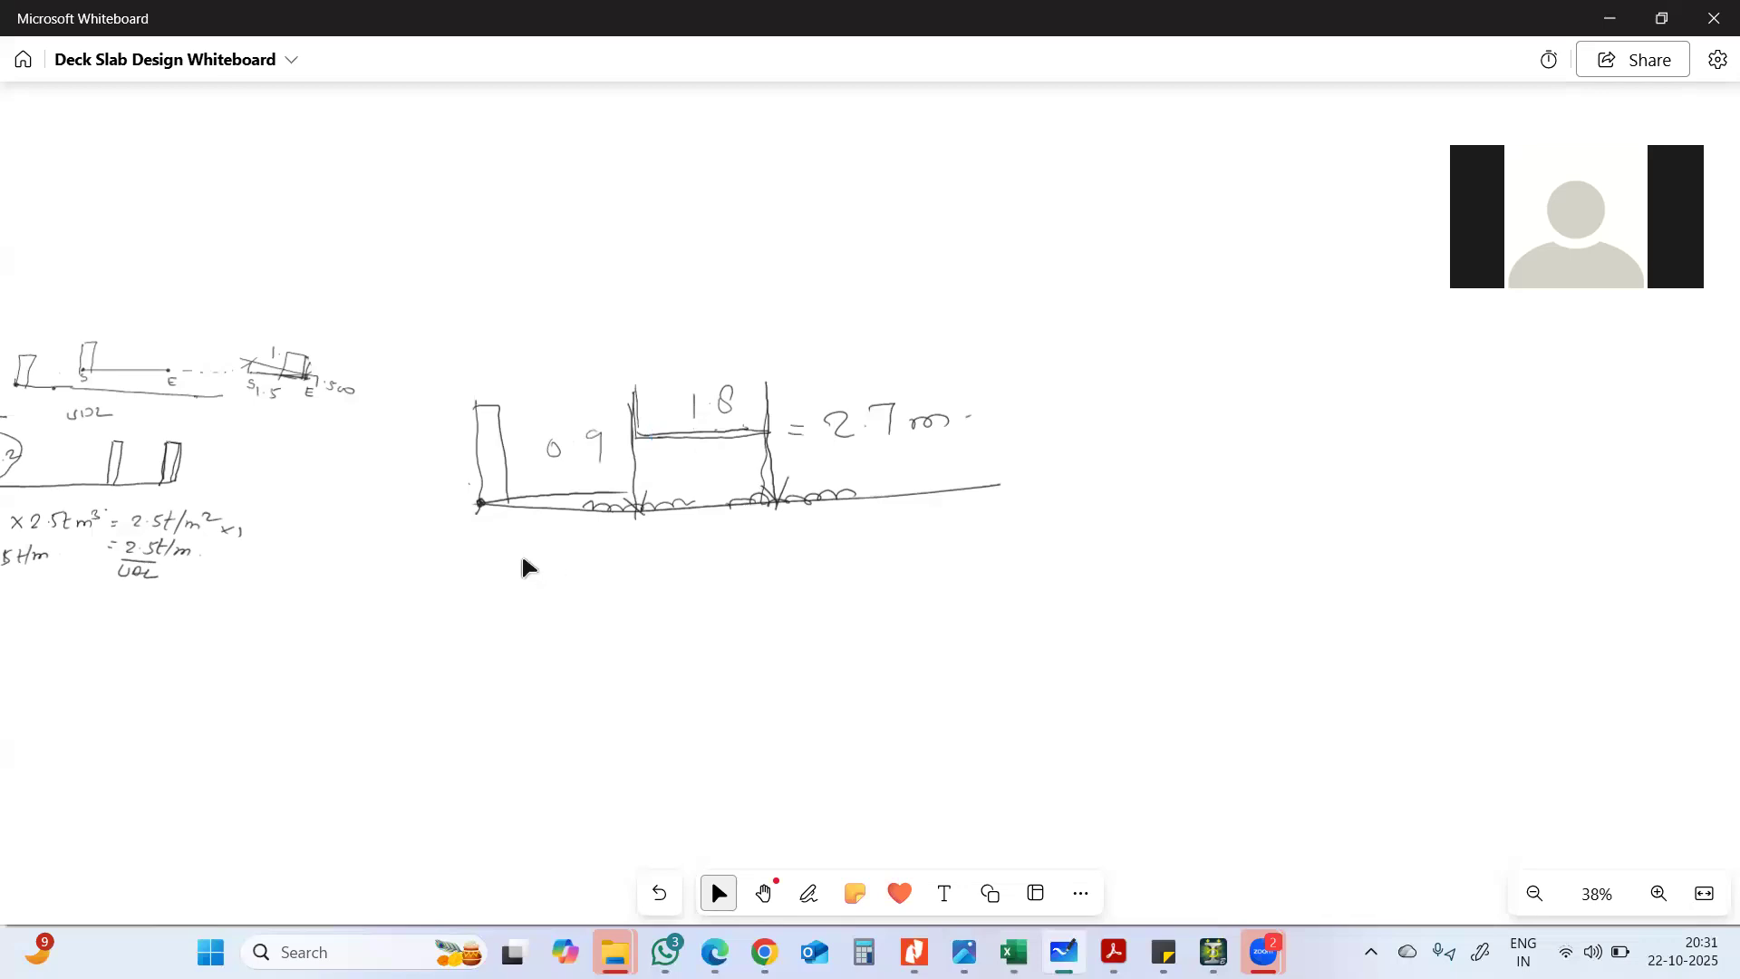
click(473, 508)
click(605, 509)
click(434, 327)
click(425, 310)
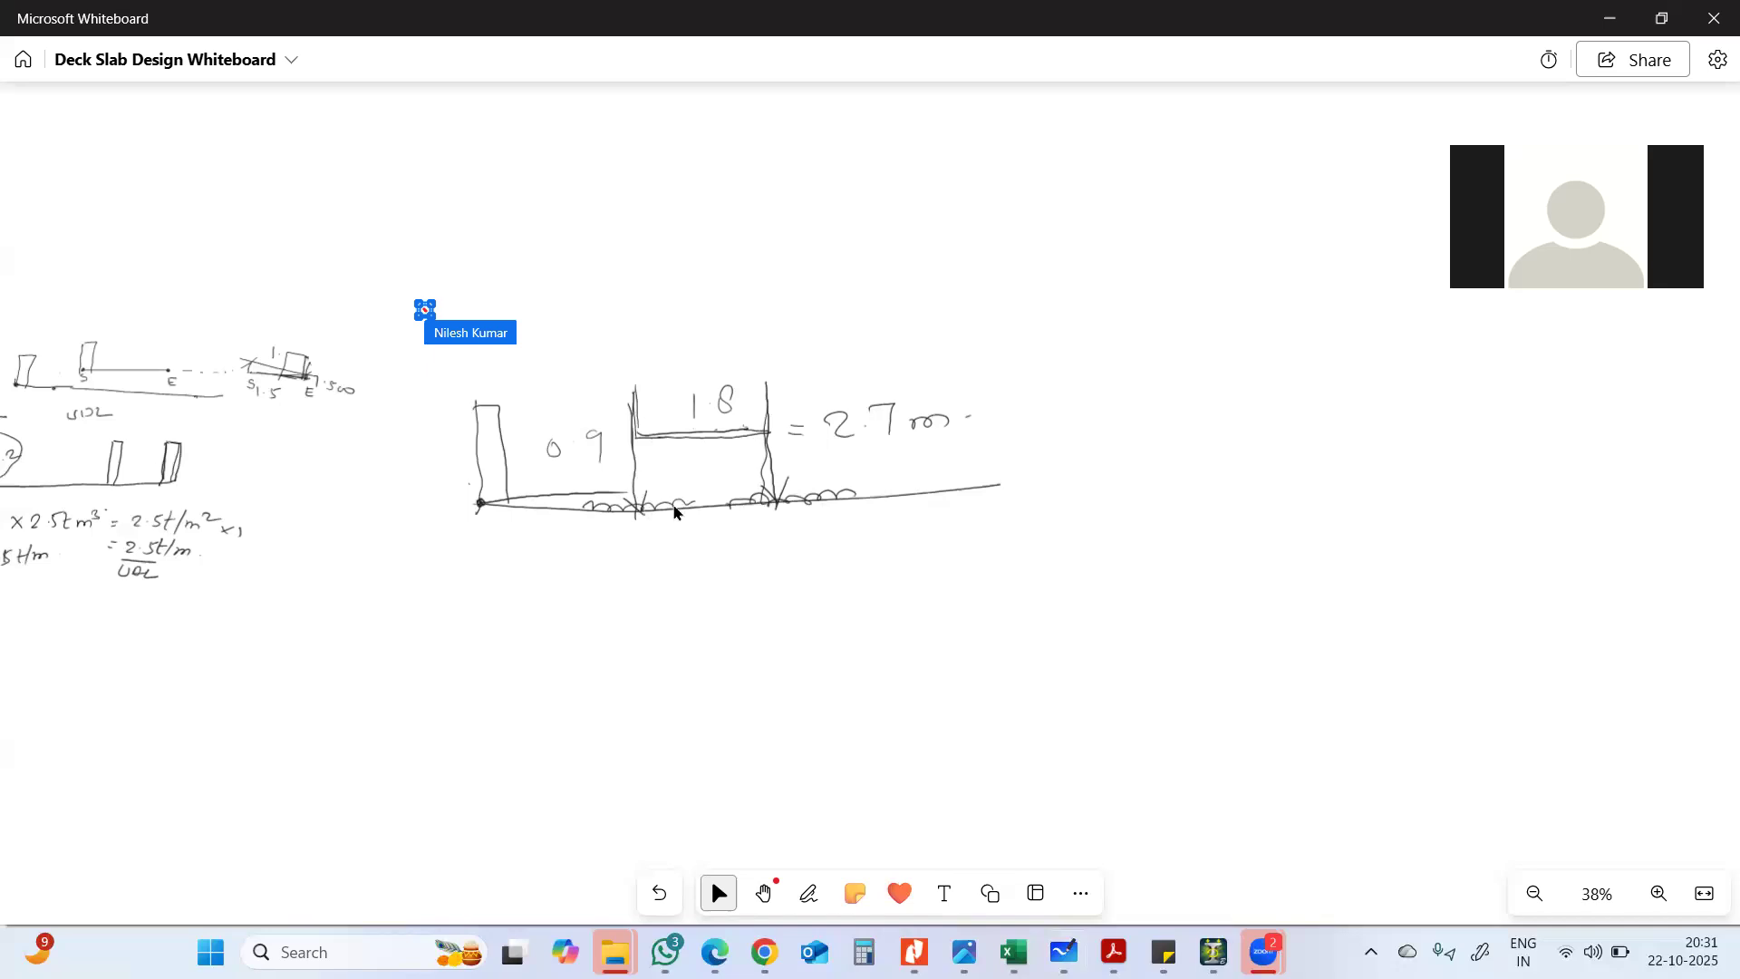
mouse_move(1118, 557)
mouse_down()
mouse_move(93, 311)
mouse_move(184, 351)
mouse_up()
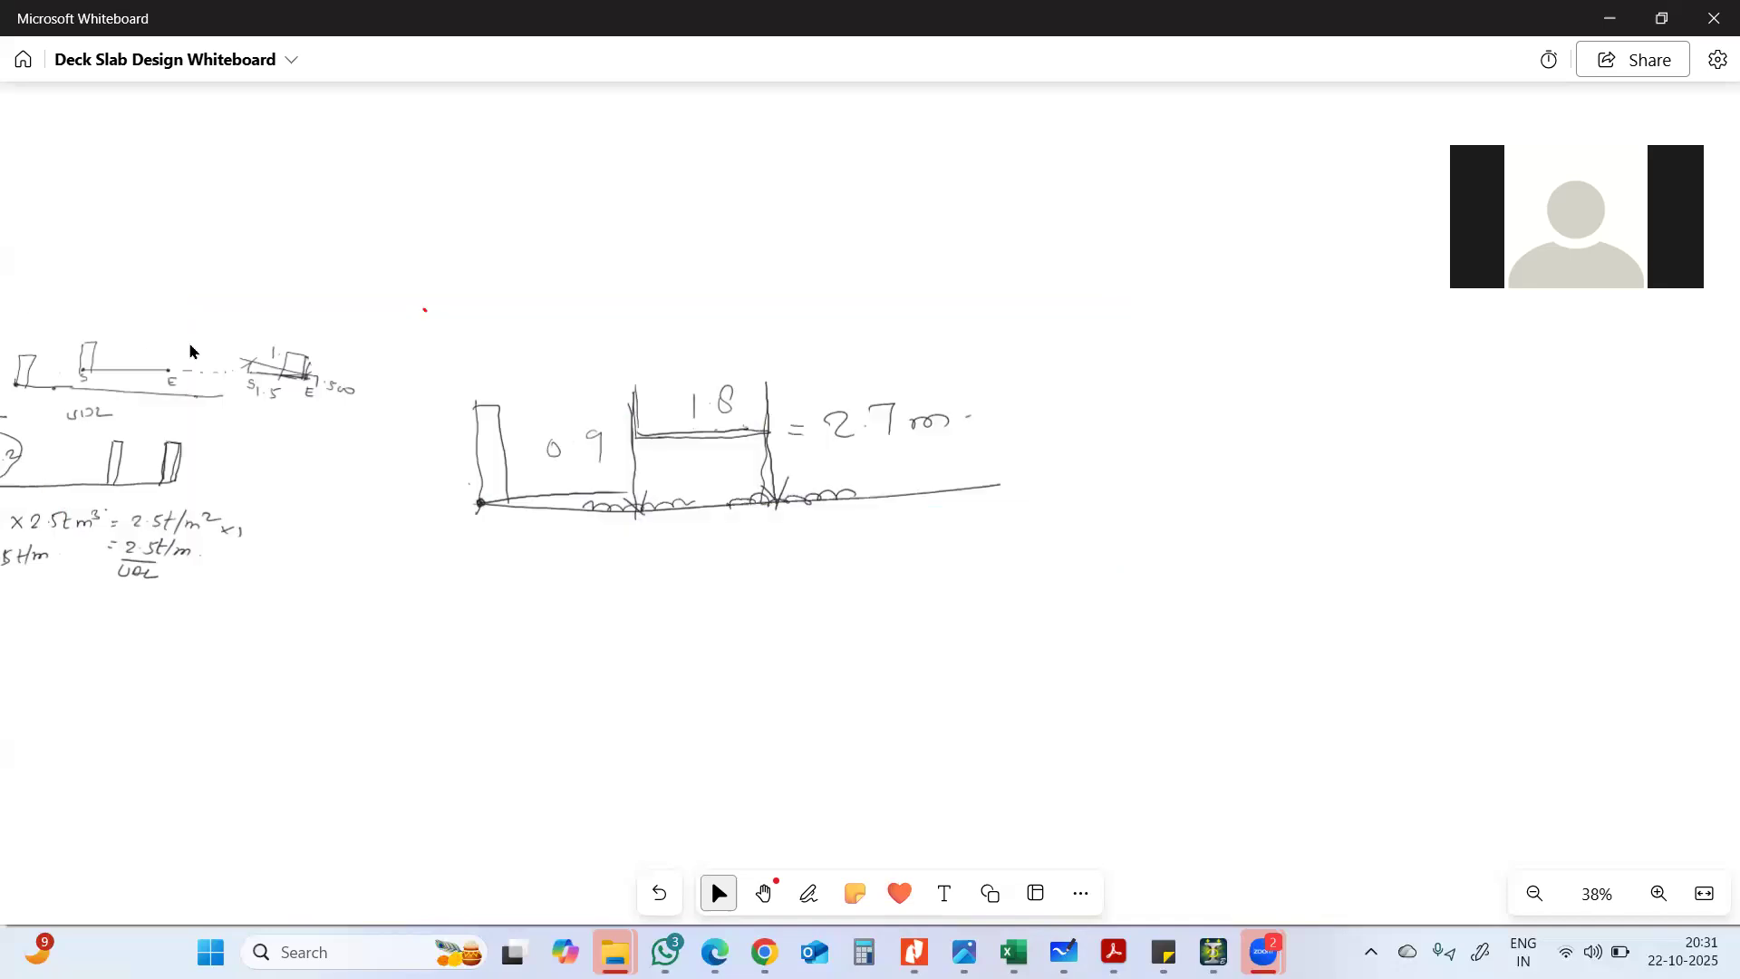
mouse_move(1093, 647)
mouse_down()
mouse_move(568, 520)
mouse_move(348, 290)
mouse_up()
click(663, 446)
drag(1462, 459, 248, 544)
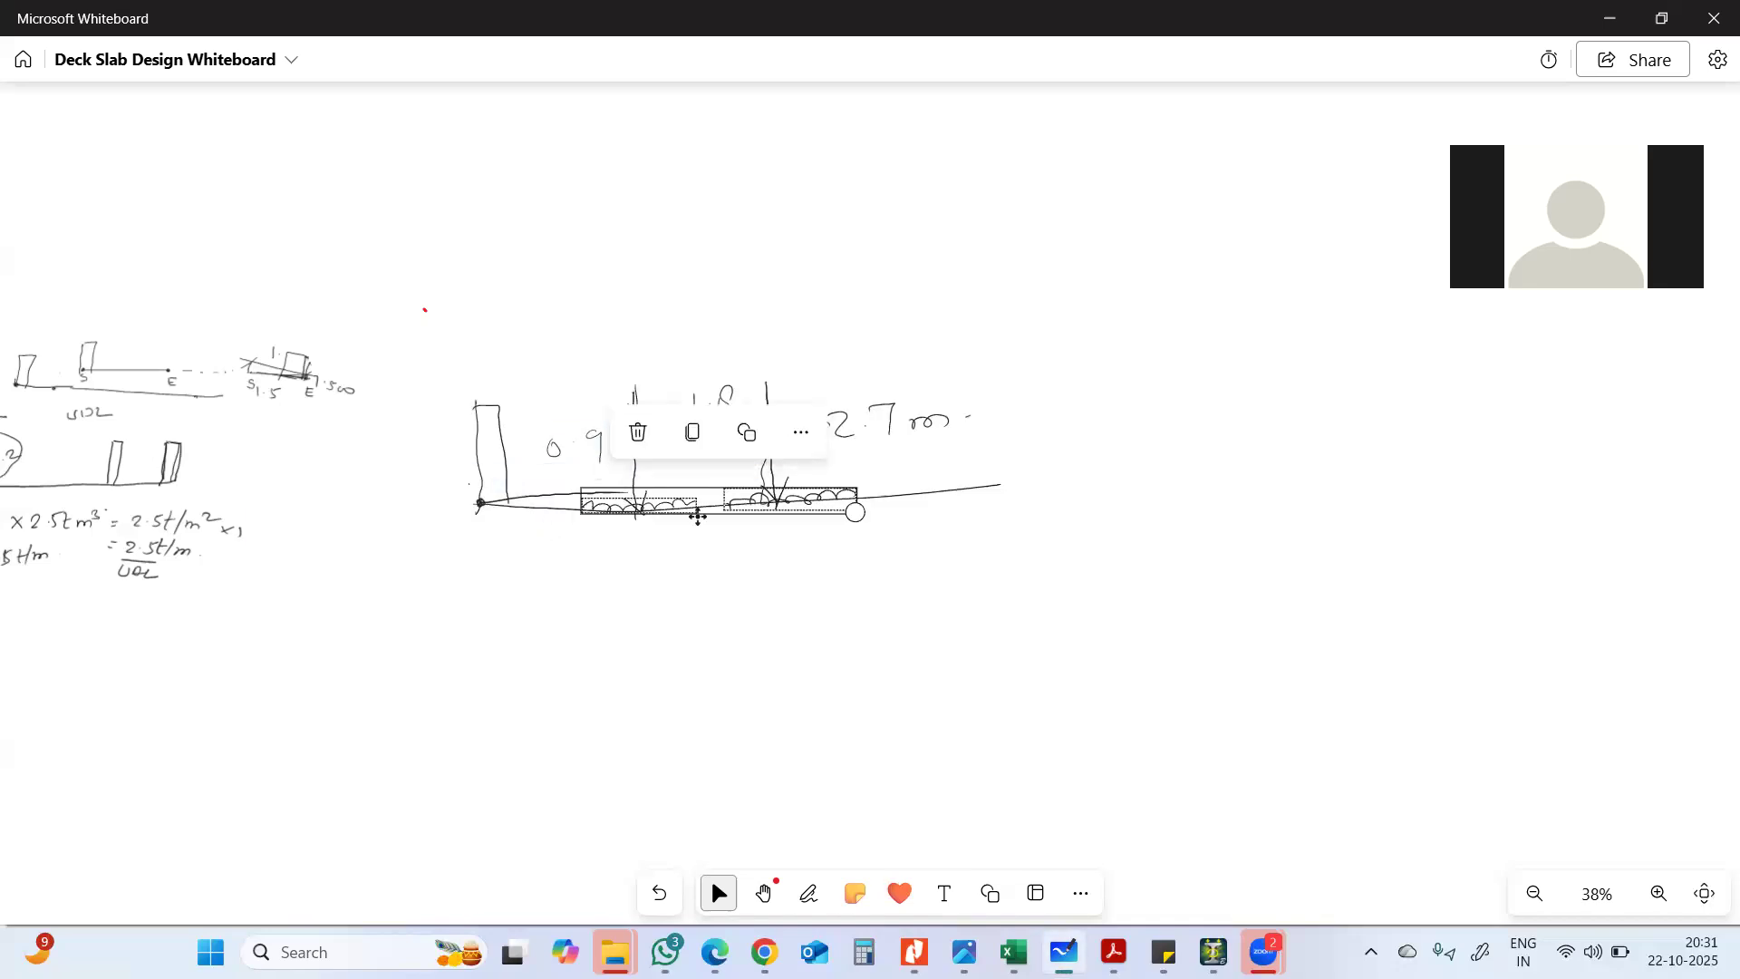
key(Delete)
drag(1150, 520, 308, 334)
key(Delete)
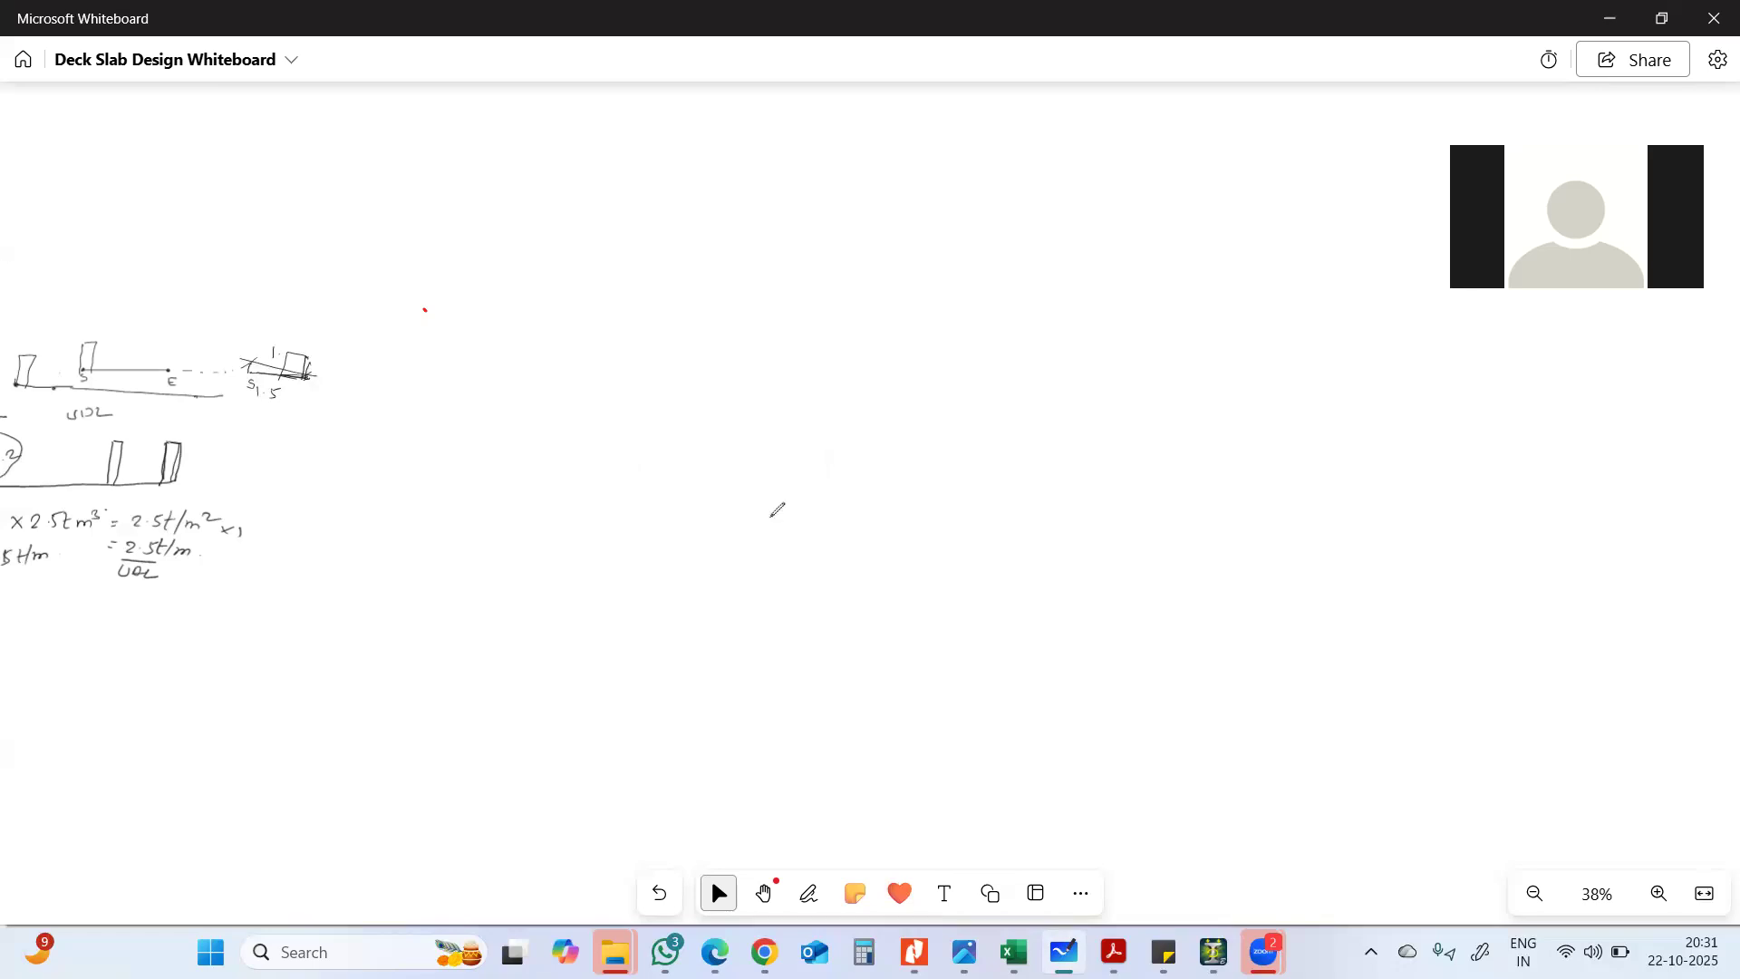
- Sketch the deck line in red with a narrow upright barrier at its start and the first wheel load arrow
drag(558, 479, 1225, 422)
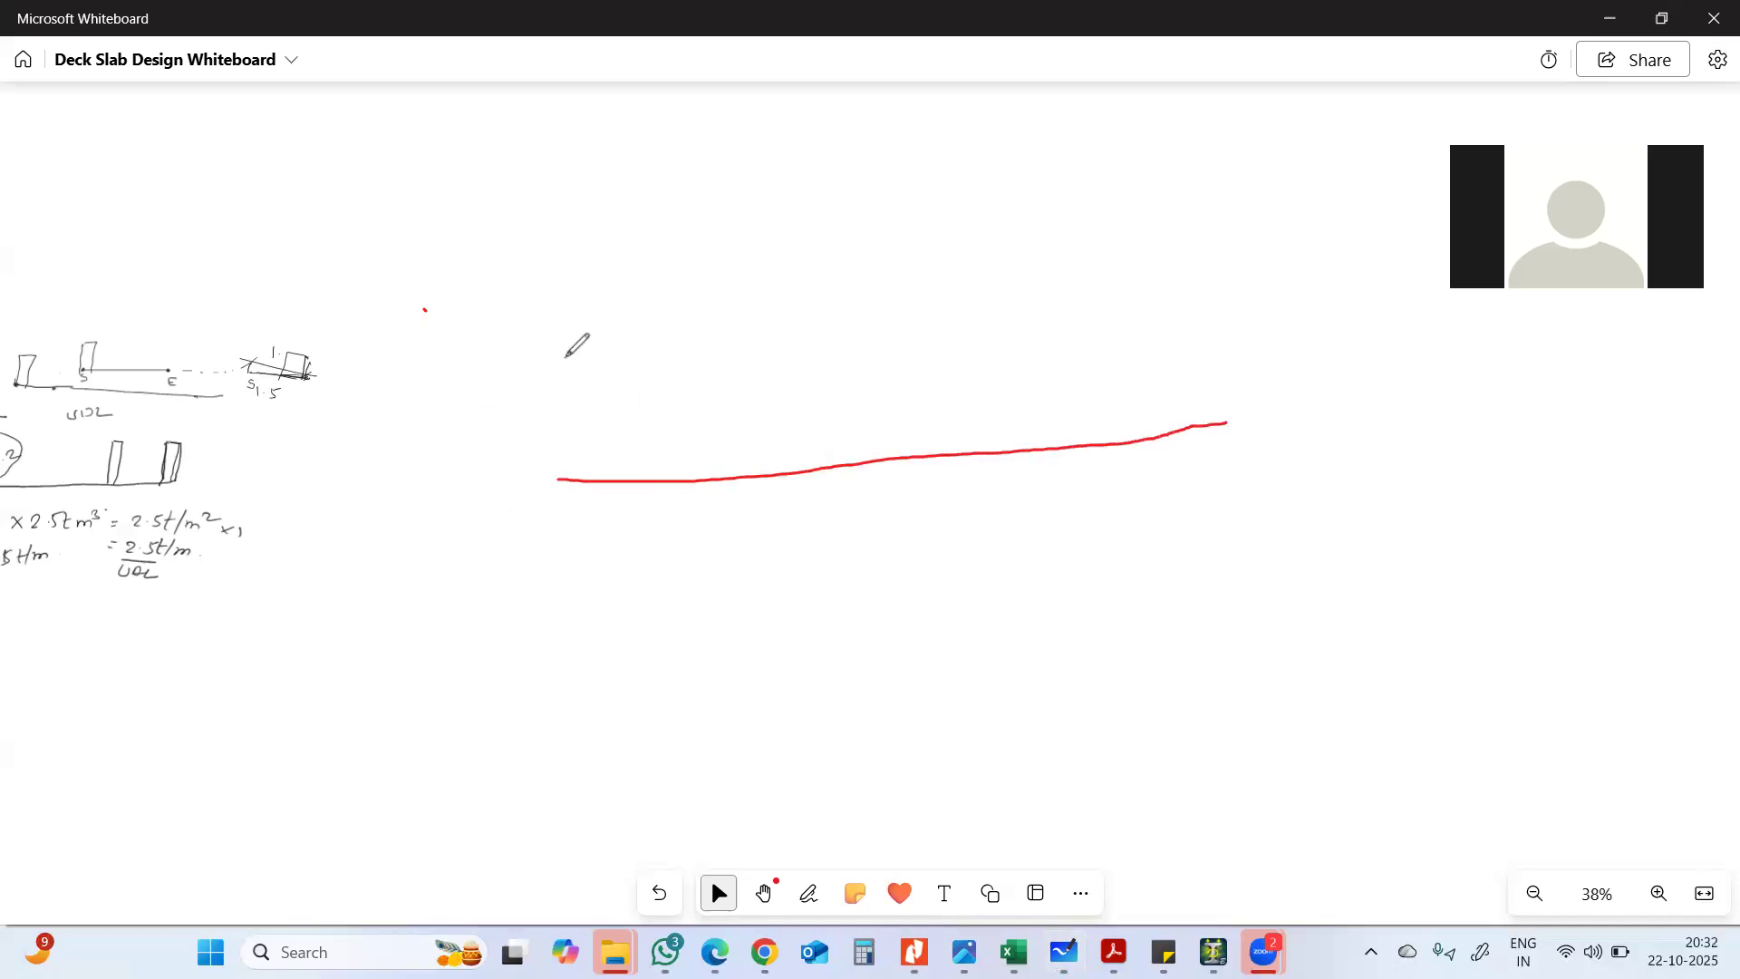
drag(554, 356, 561, 477)
drag(554, 357, 591, 481)
mouse_move(675, 299)
mouse_down()
mouse_move(696, 484)
mouse_move(711, 455)
mouse_up()
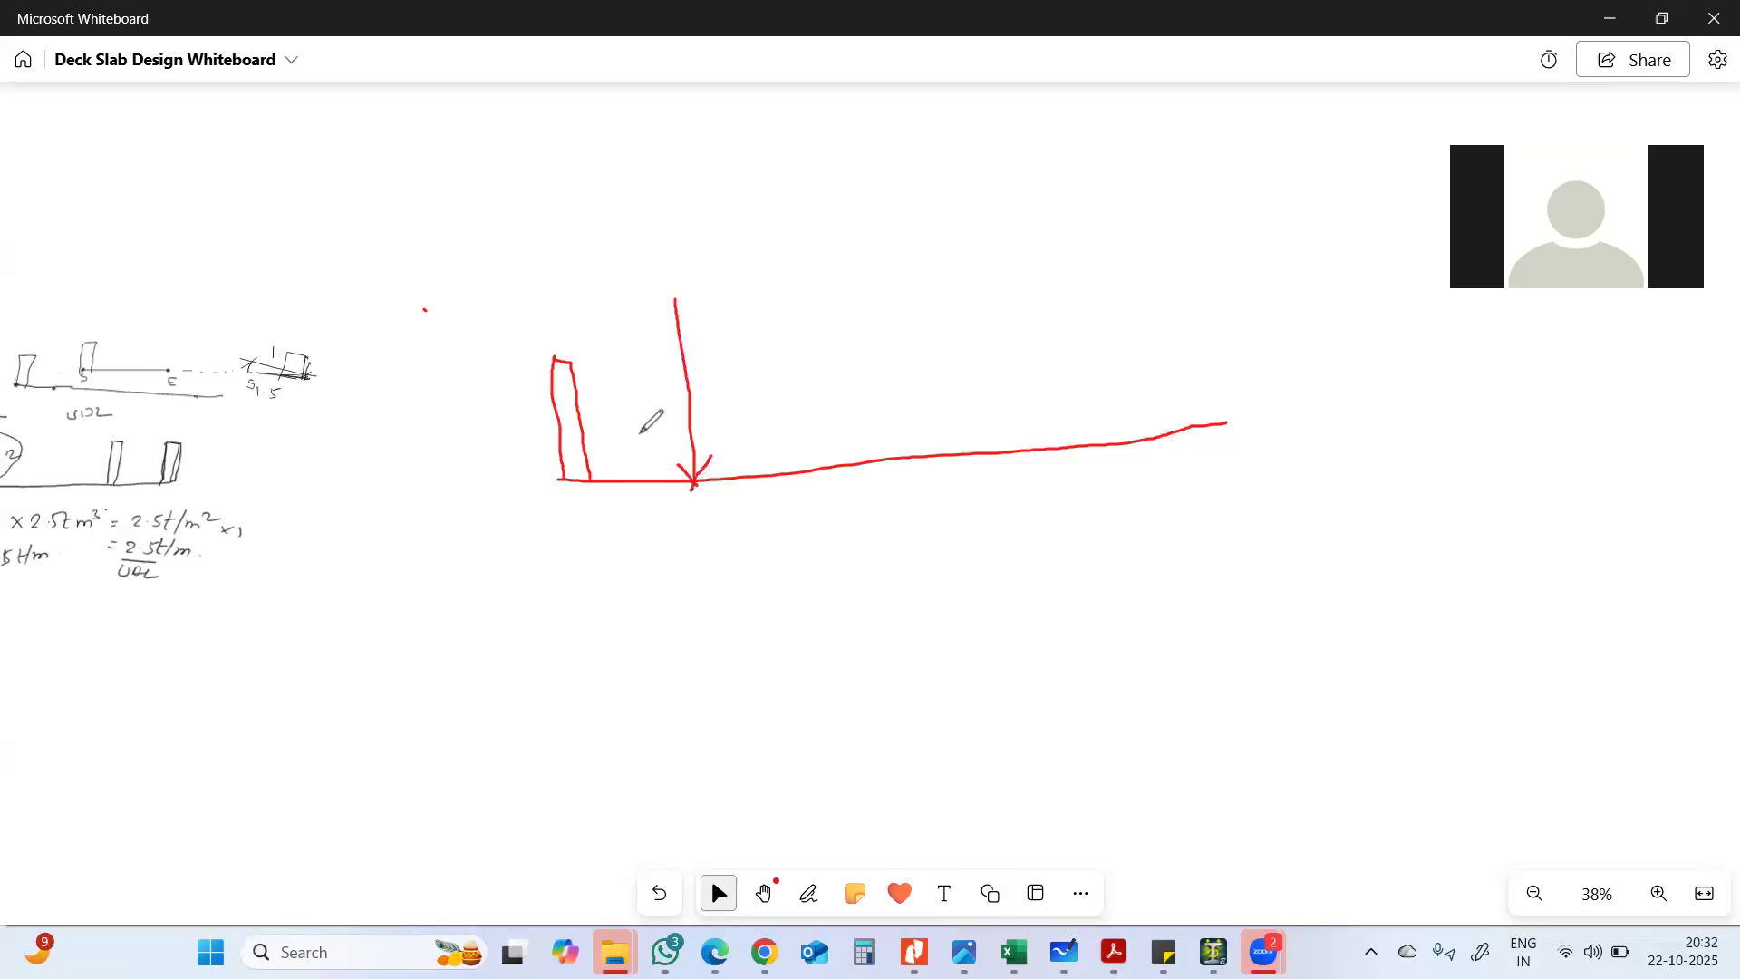
- Dimension the first wheel load 0.9 from the deck edge and add a second load arrow spaced 1.8 from it
mouse_move(544, 319)
mouse_down()
mouse_move(550, 360)
mouse_move(691, 342)
mouse_move(668, 352)
mouse_up()
drag(547, 332, 533, 353)
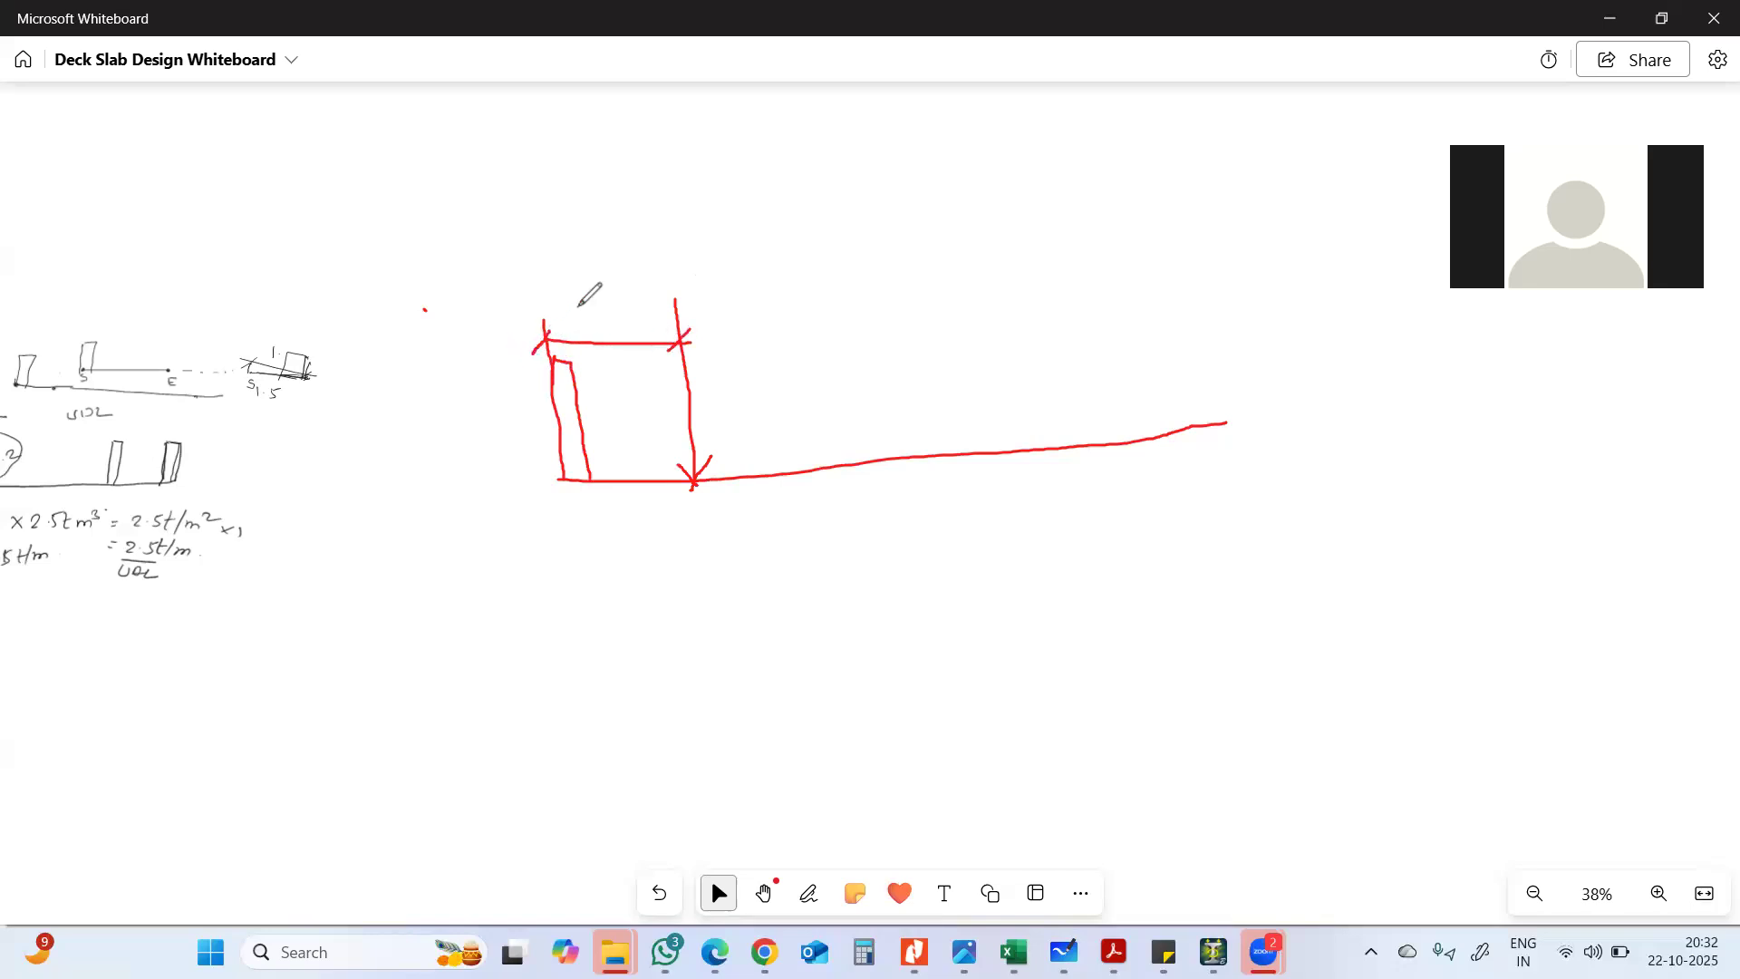
mouse_move(576, 295)
mouse_down()
mouse_move(578, 319)
mouse_move(860, 327)
mouse_move(892, 463)
mouse_move(901, 433)
mouse_up()
click(617, 306)
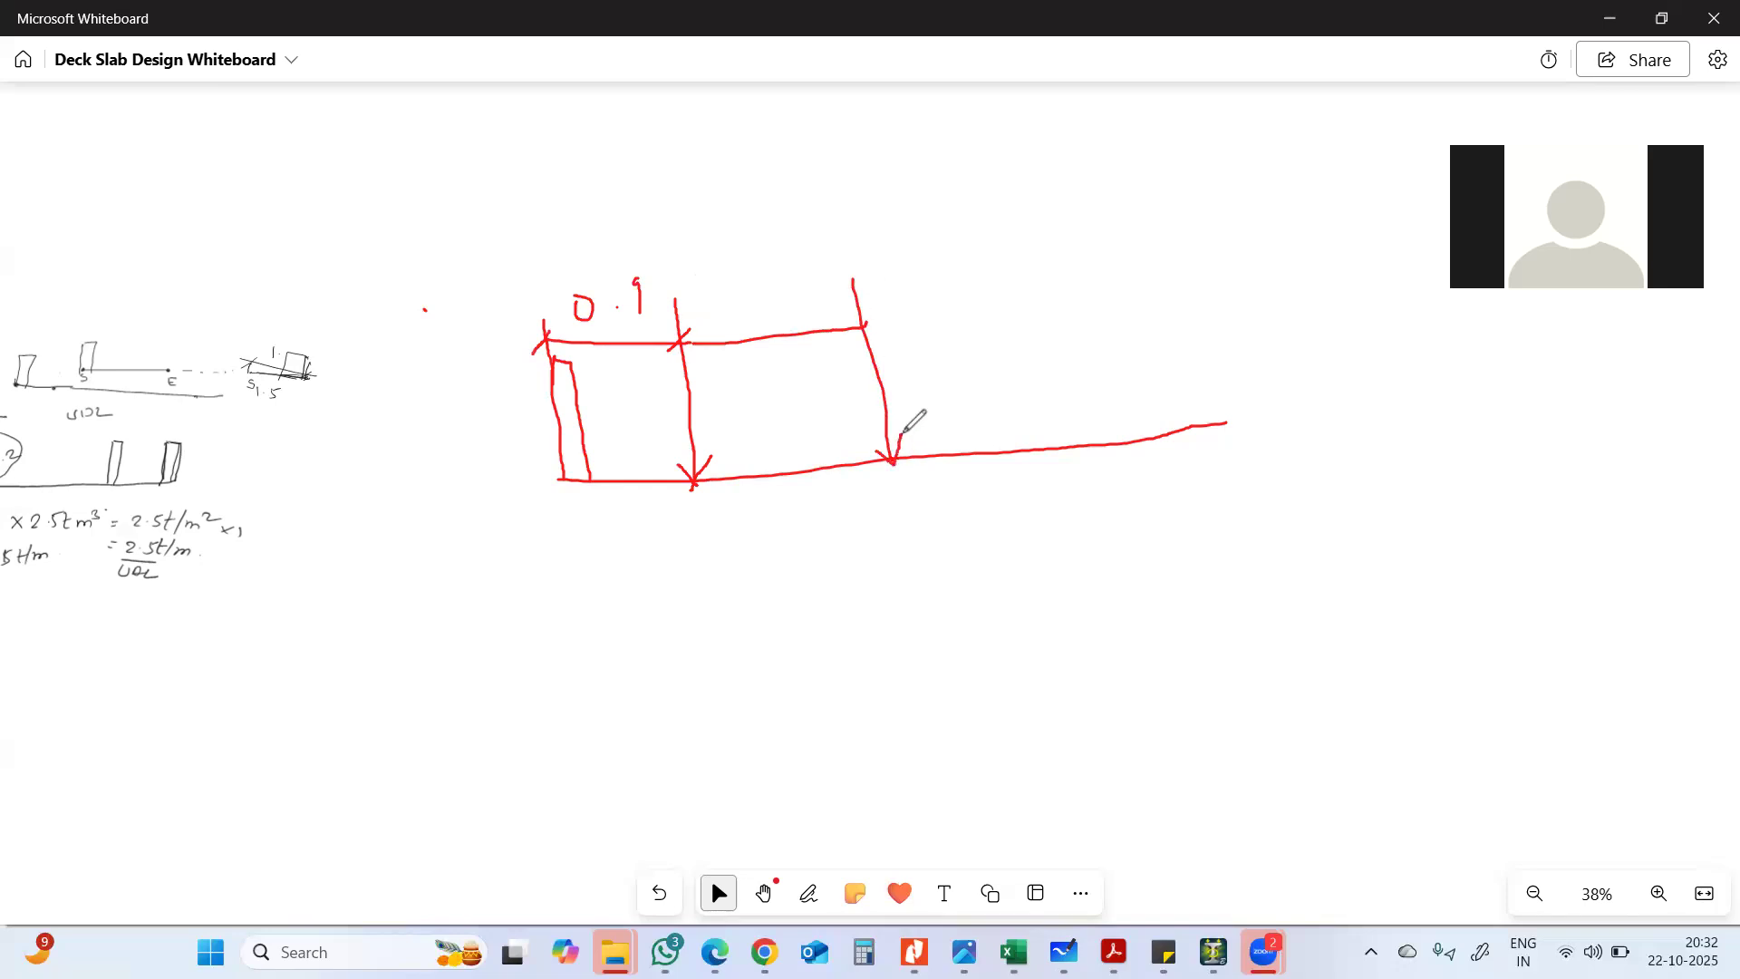
mouse_move(738, 288)
mouse_down()
mouse_move(741, 319)
mouse_move(796, 283)
mouse_move(780, 305)
mouse_up()
click(759, 299)
- Add an overall dimension of 2.7 above the sketch, from the deck edge to the second wheel load
mouse_move(518, 238)
mouse_down()
mouse_move(527, 291)
mouse_move(553, 256)
mouse_move(895, 222)
mouse_move(845, 254)
mouse_up()
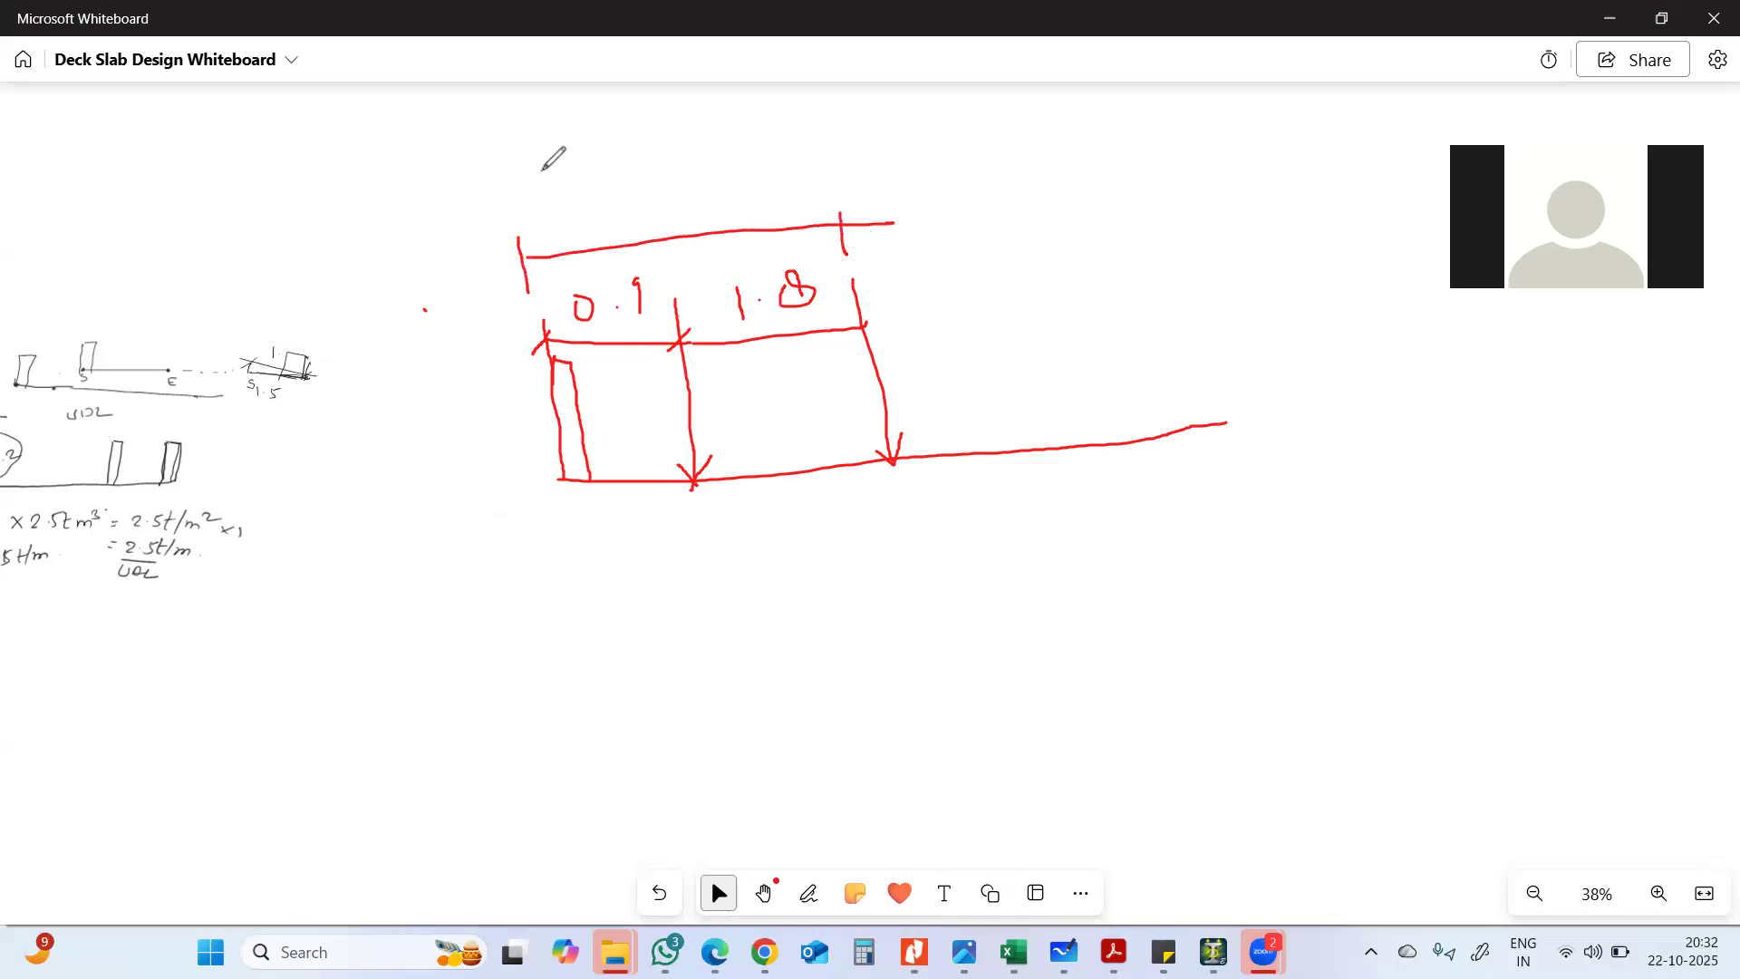
mouse_move(660, 203)
mouse_down()
mouse_move(678, 223)
mouse_move(759, 191)
mouse_move(749, 216)
mouse_up()
click(688, 210)
- Mark the first 1 m member below the deck line and sketch the dispersed load with its width around the first wheel
mouse_move(683, 476)
mouse_down()
mouse_move(632, 466)
mouse_move(572, 551)
mouse_move(617, 520)
mouse_move(769, 510)
mouse_move(762, 536)
mouse_up()
mouse_move(630, 548)
mouse_down()
mouse_move(654, 591)
mouse_move(699, 562)
mouse_up()
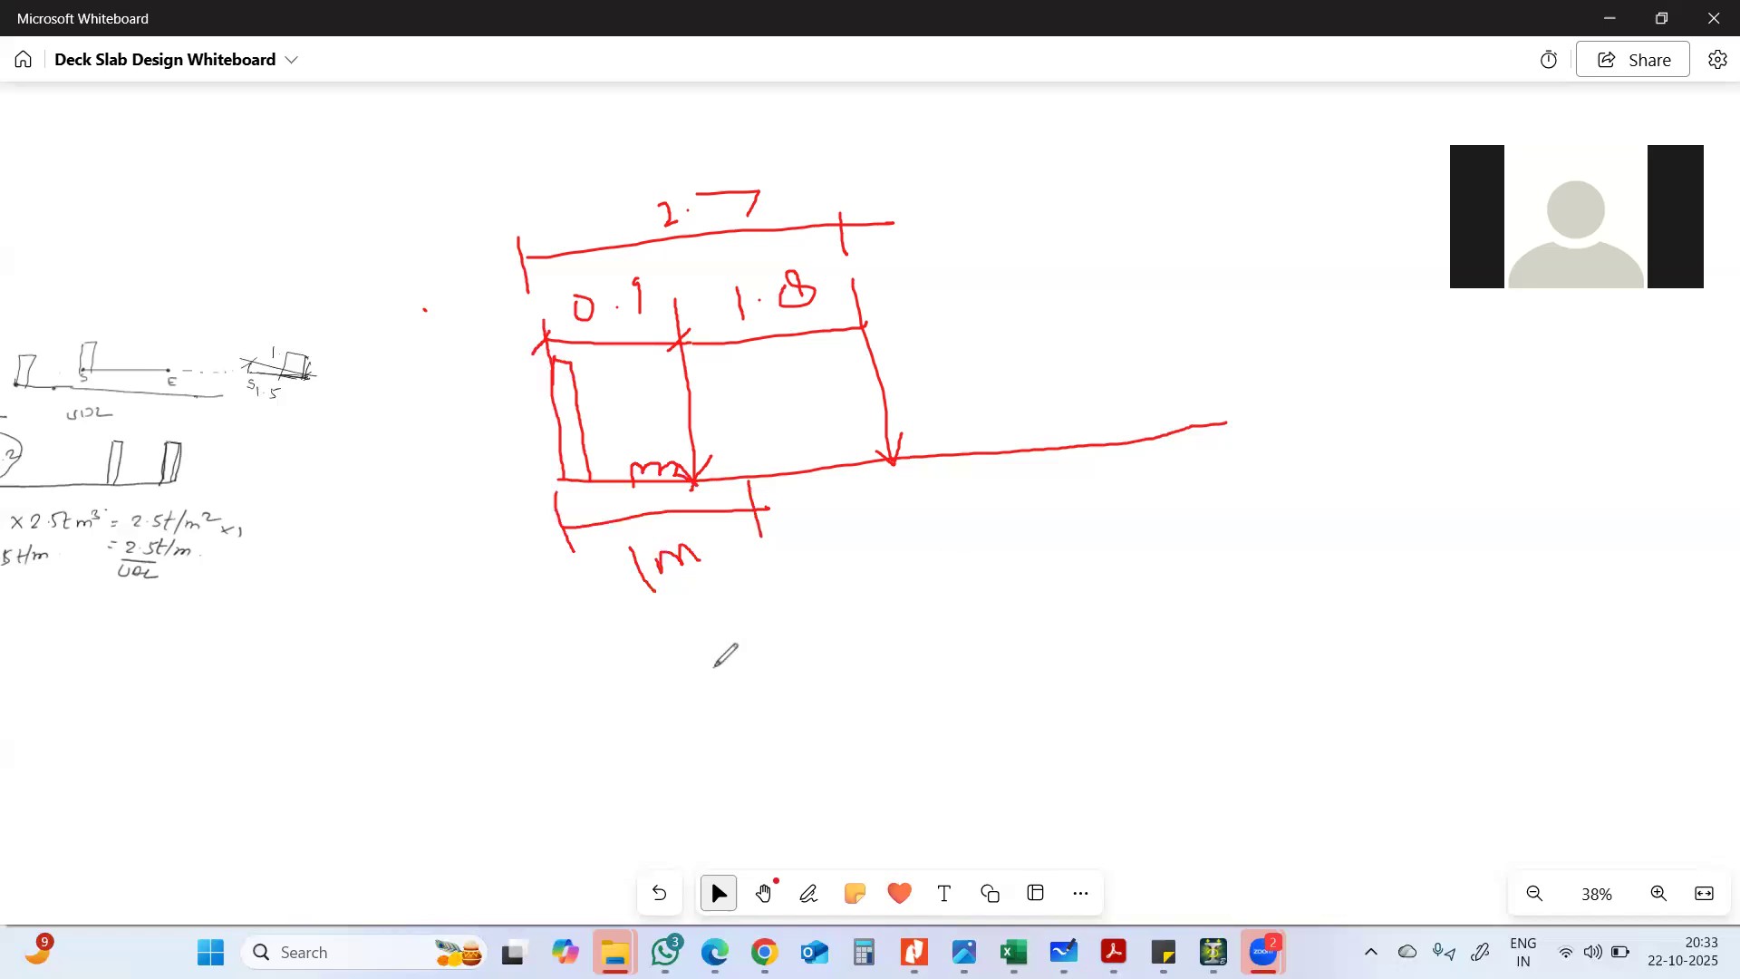
drag(695, 478, 787, 466)
mouse_move(632, 494)
mouse_down()
mouse_move(632, 510)
mouse_move(729, 494)
mouse_move(698, 512)
mouse_move(637, 508)
mouse_move(832, 489)
mouse_move(805, 510)
mouse_up()
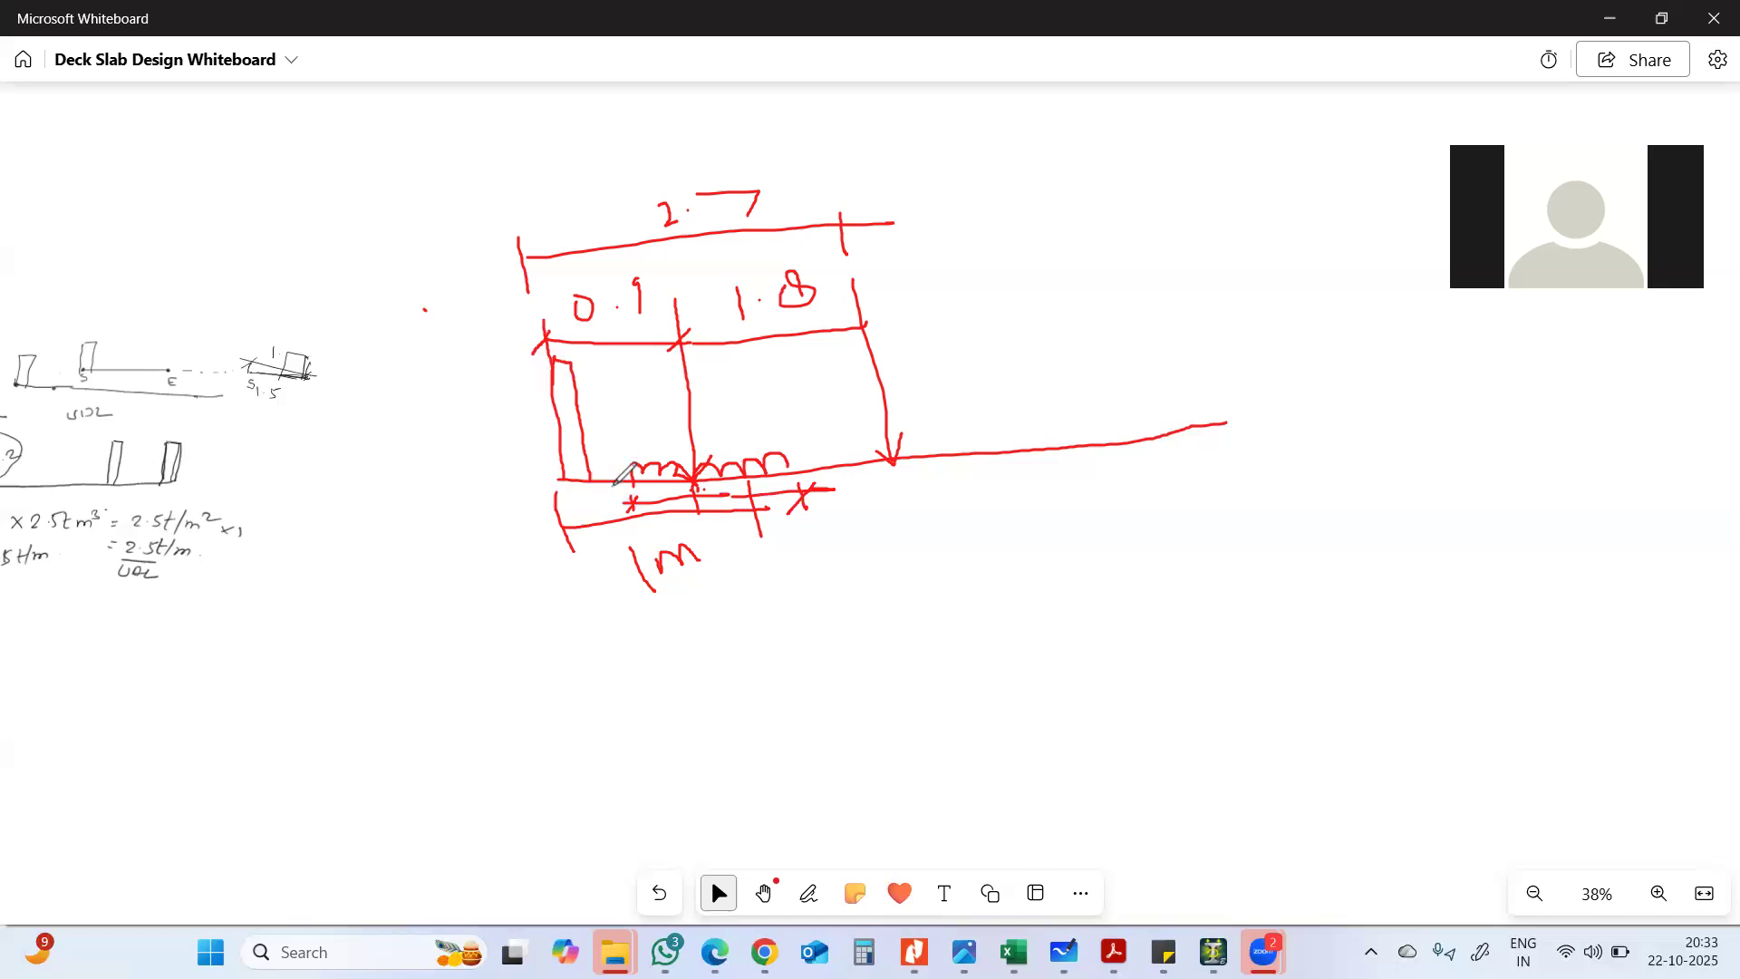
- Sketch a separate member below the deck diagram and dimension its length as 1 m
mouse_move(607, 666)
mouse_down()
mouse_move(811, 642)
mouse_move(827, 697)
mouse_up()
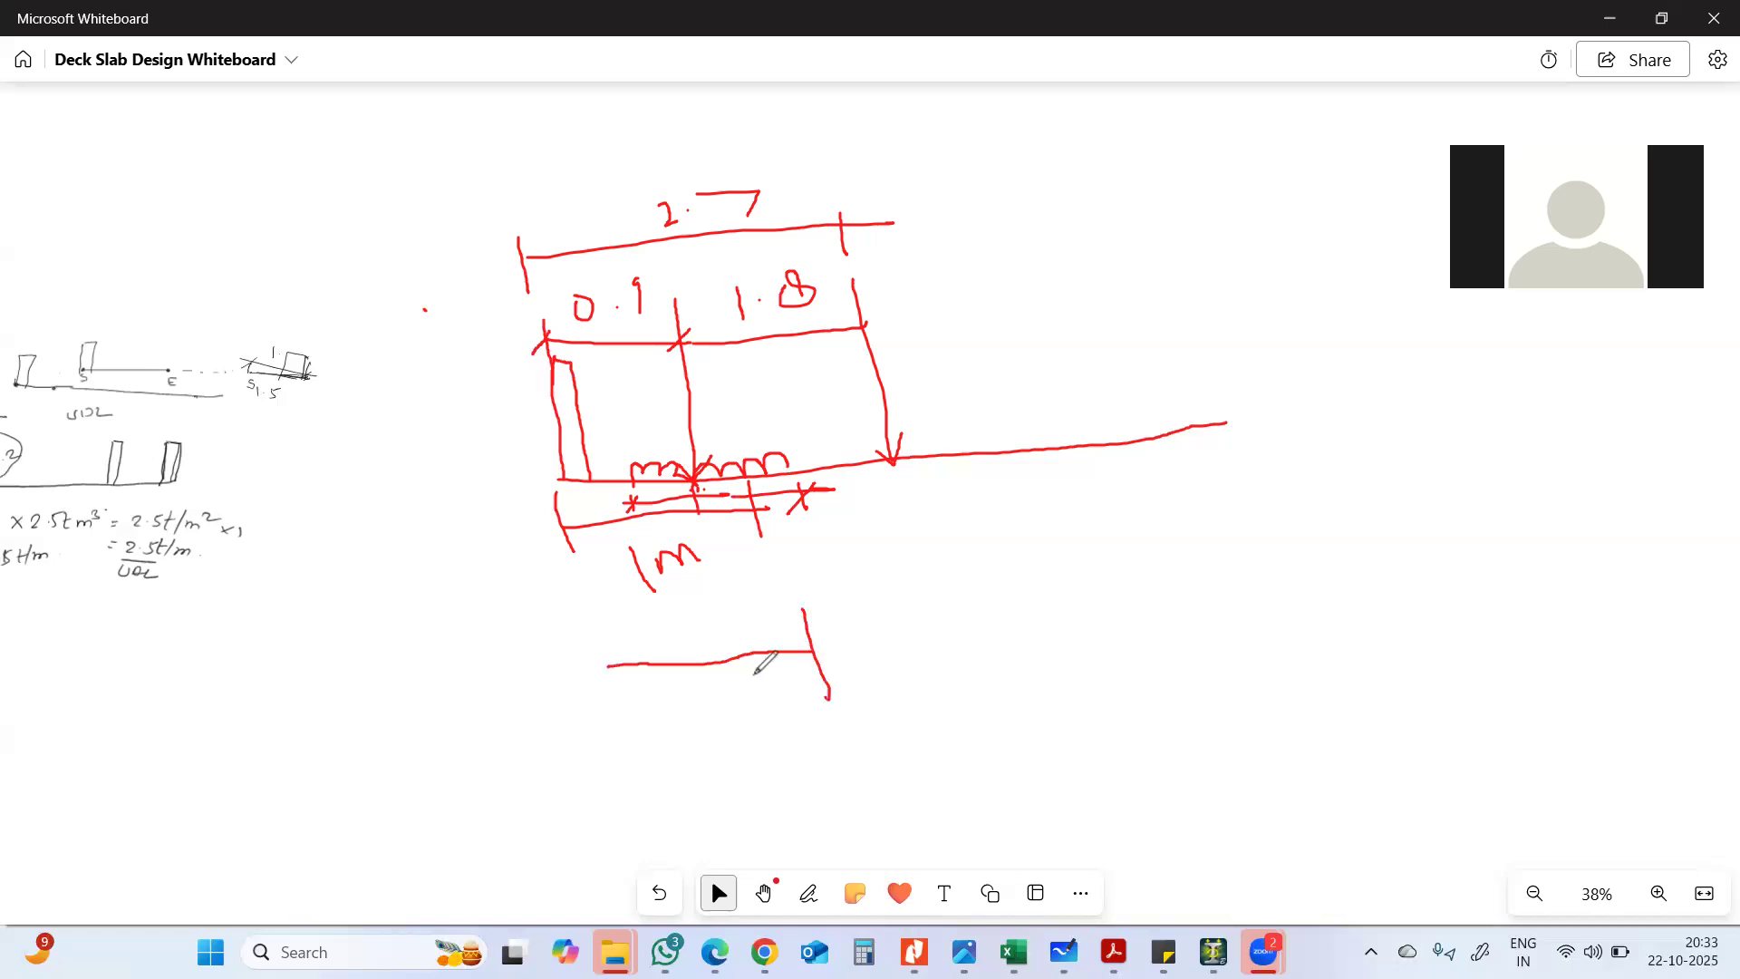
mouse_move(606, 638)
mouse_down()
mouse_move(626, 738)
mouse_move(827, 684)
mouse_move(778, 700)
mouse_up()
mouse_move(642, 700)
mouse_down()
mouse_move(617, 718)
mouse_move(648, 736)
mouse_move(718, 752)
mouse_move(762, 740)
mouse_up()
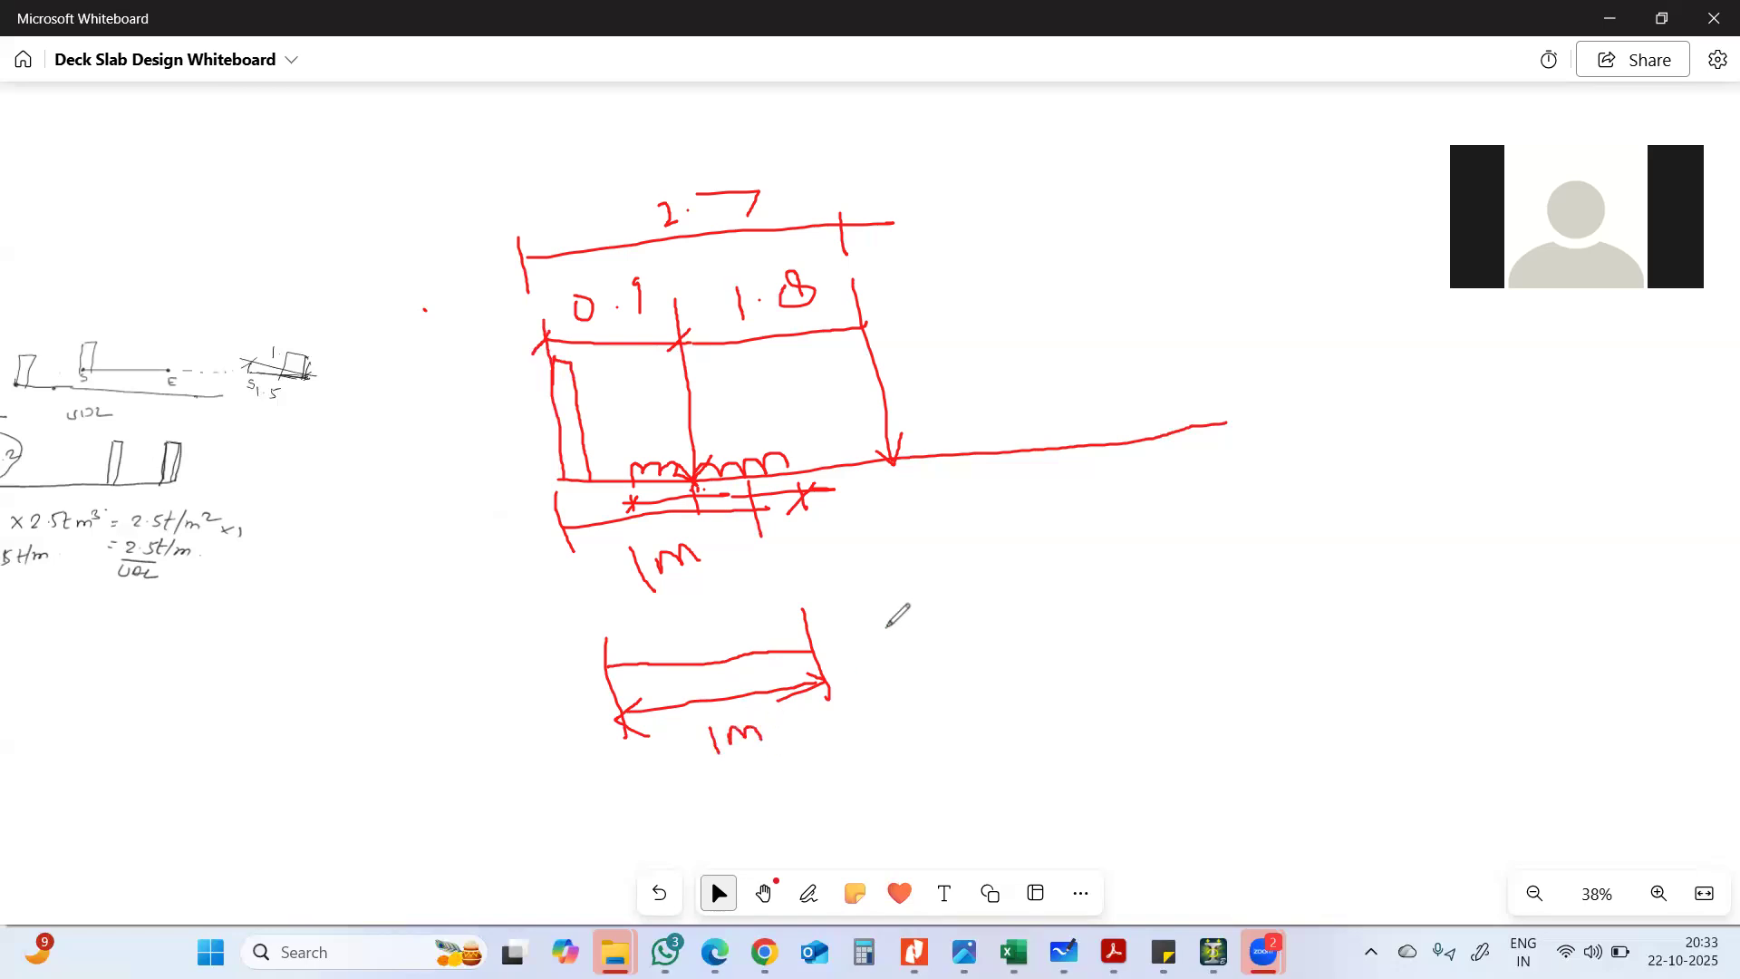
- Extend the separate 1 m member sketch with a continuing line and cross strokes marking the following member divisions
mouse_move(819, 650)
mouse_down()
mouse_move(897, 641)
mouse_move(909, 686)
mouse_up()
drag(900, 638, 985, 632)
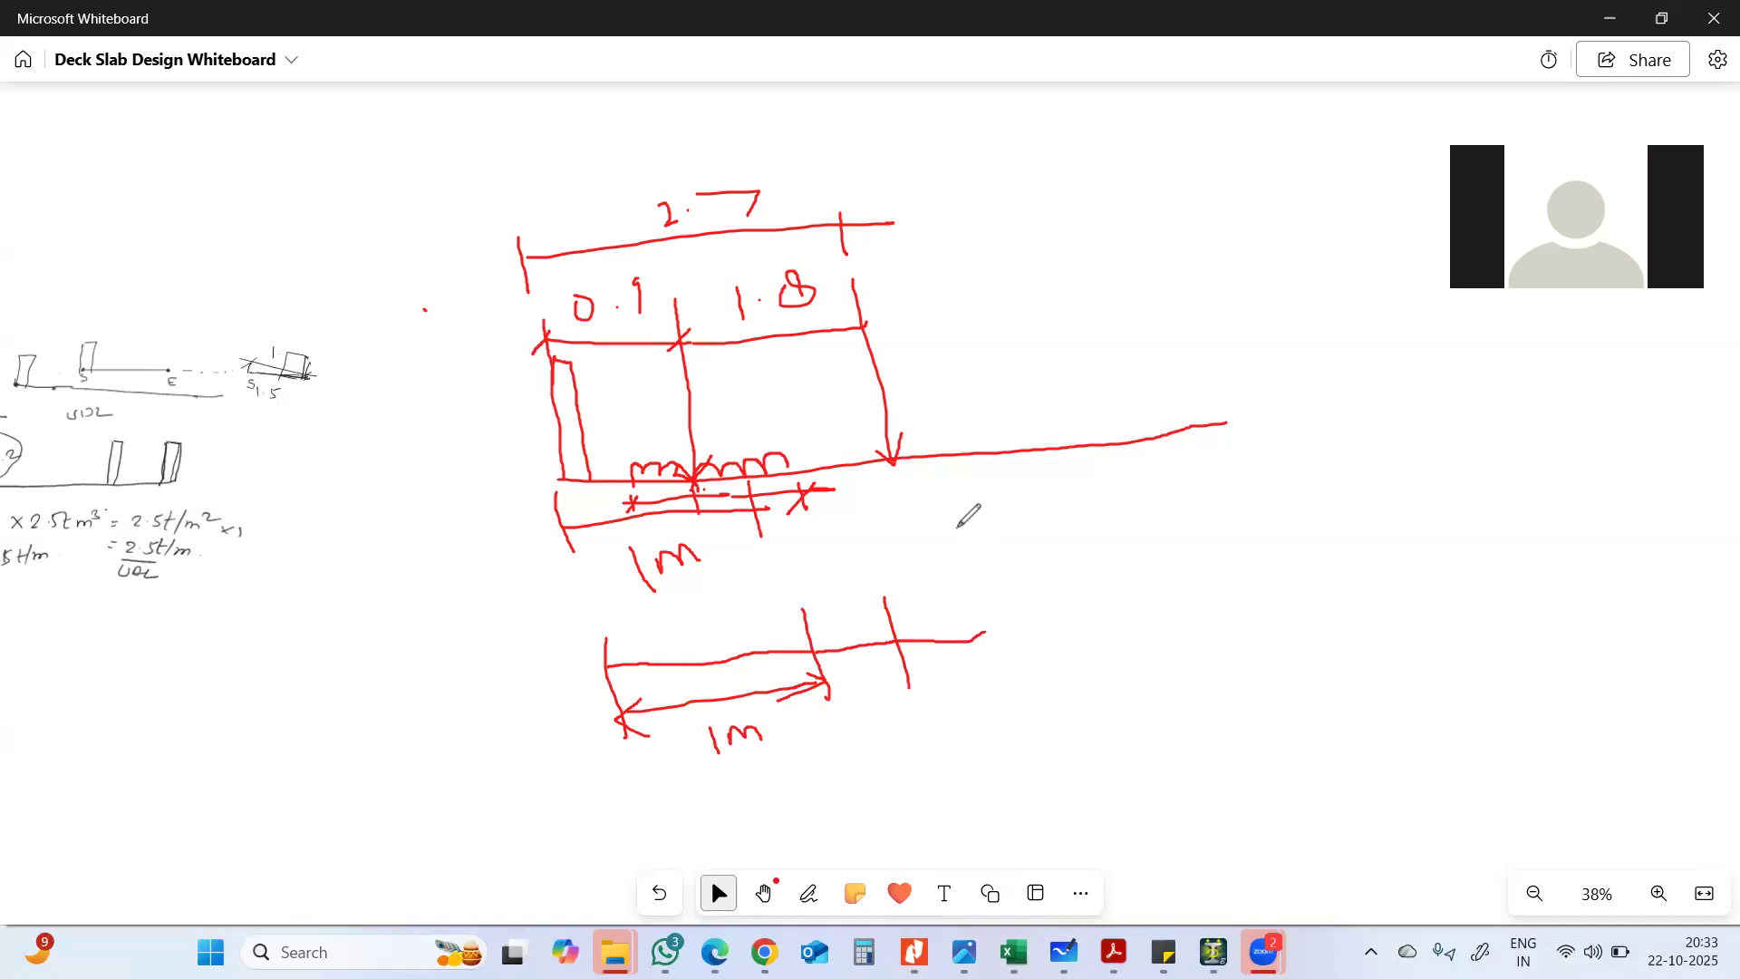
drag(945, 472, 1022, 768)
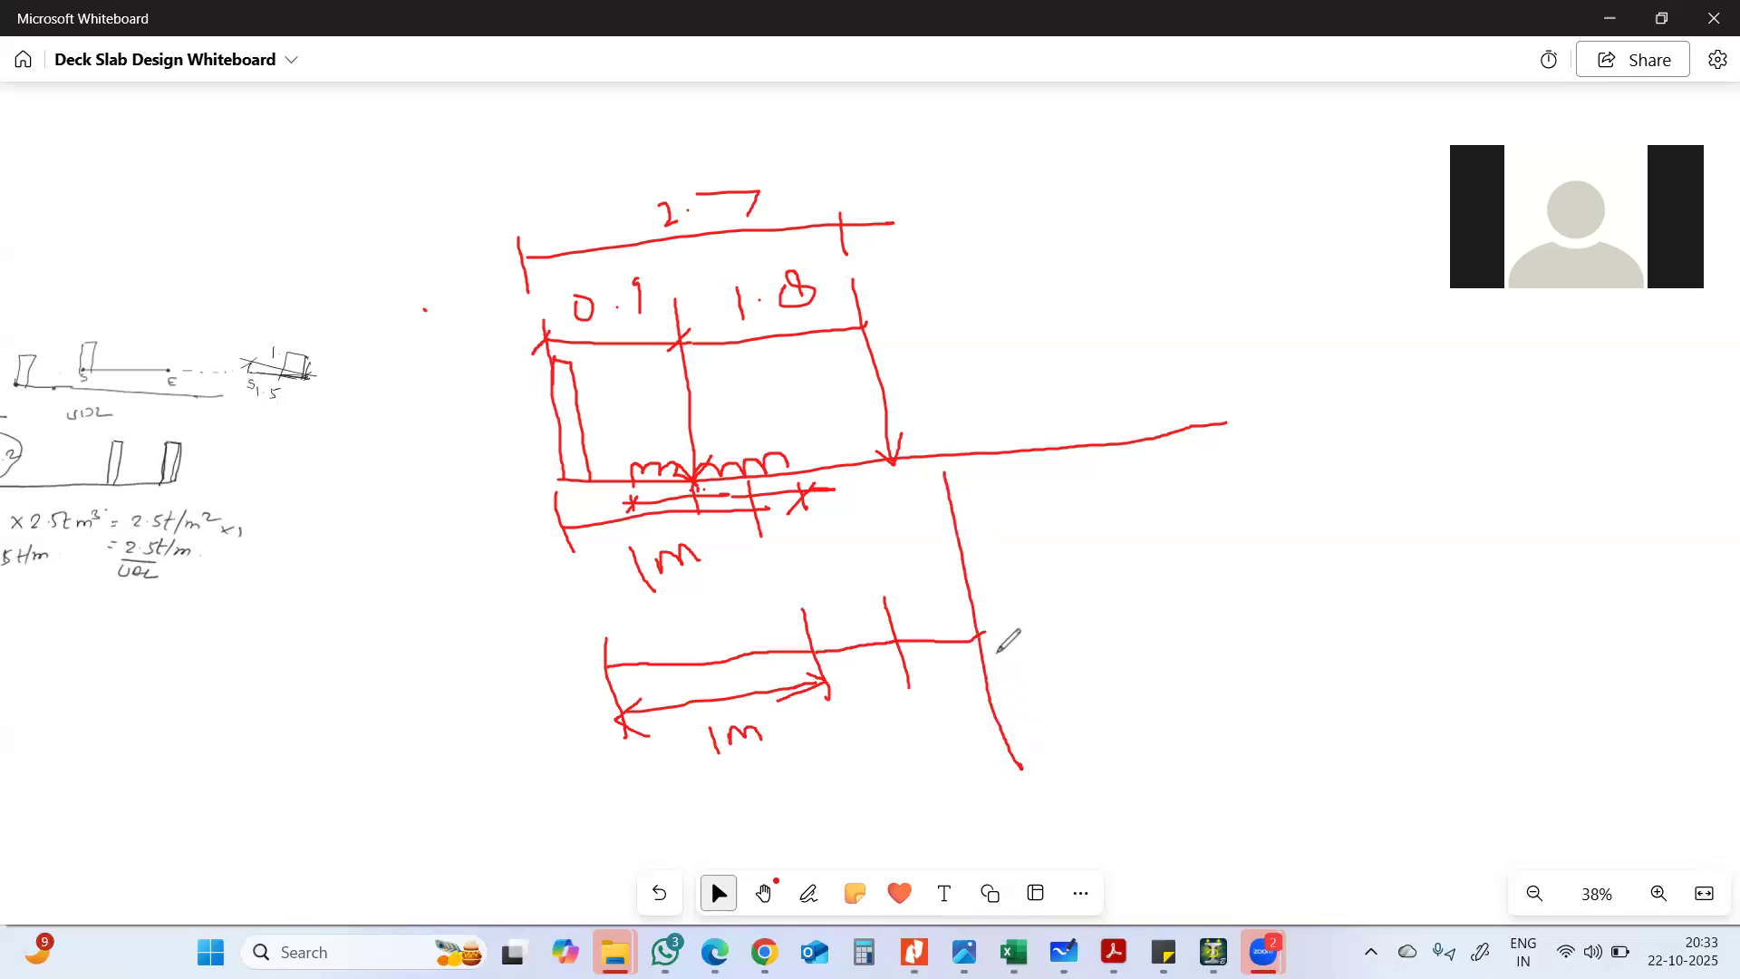
mouse_move(981, 636)
mouse_down()
mouse_move(1056, 620)
mouse_move(1089, 677)
mouse_up()
drag(1068, 616, 1176, 593)
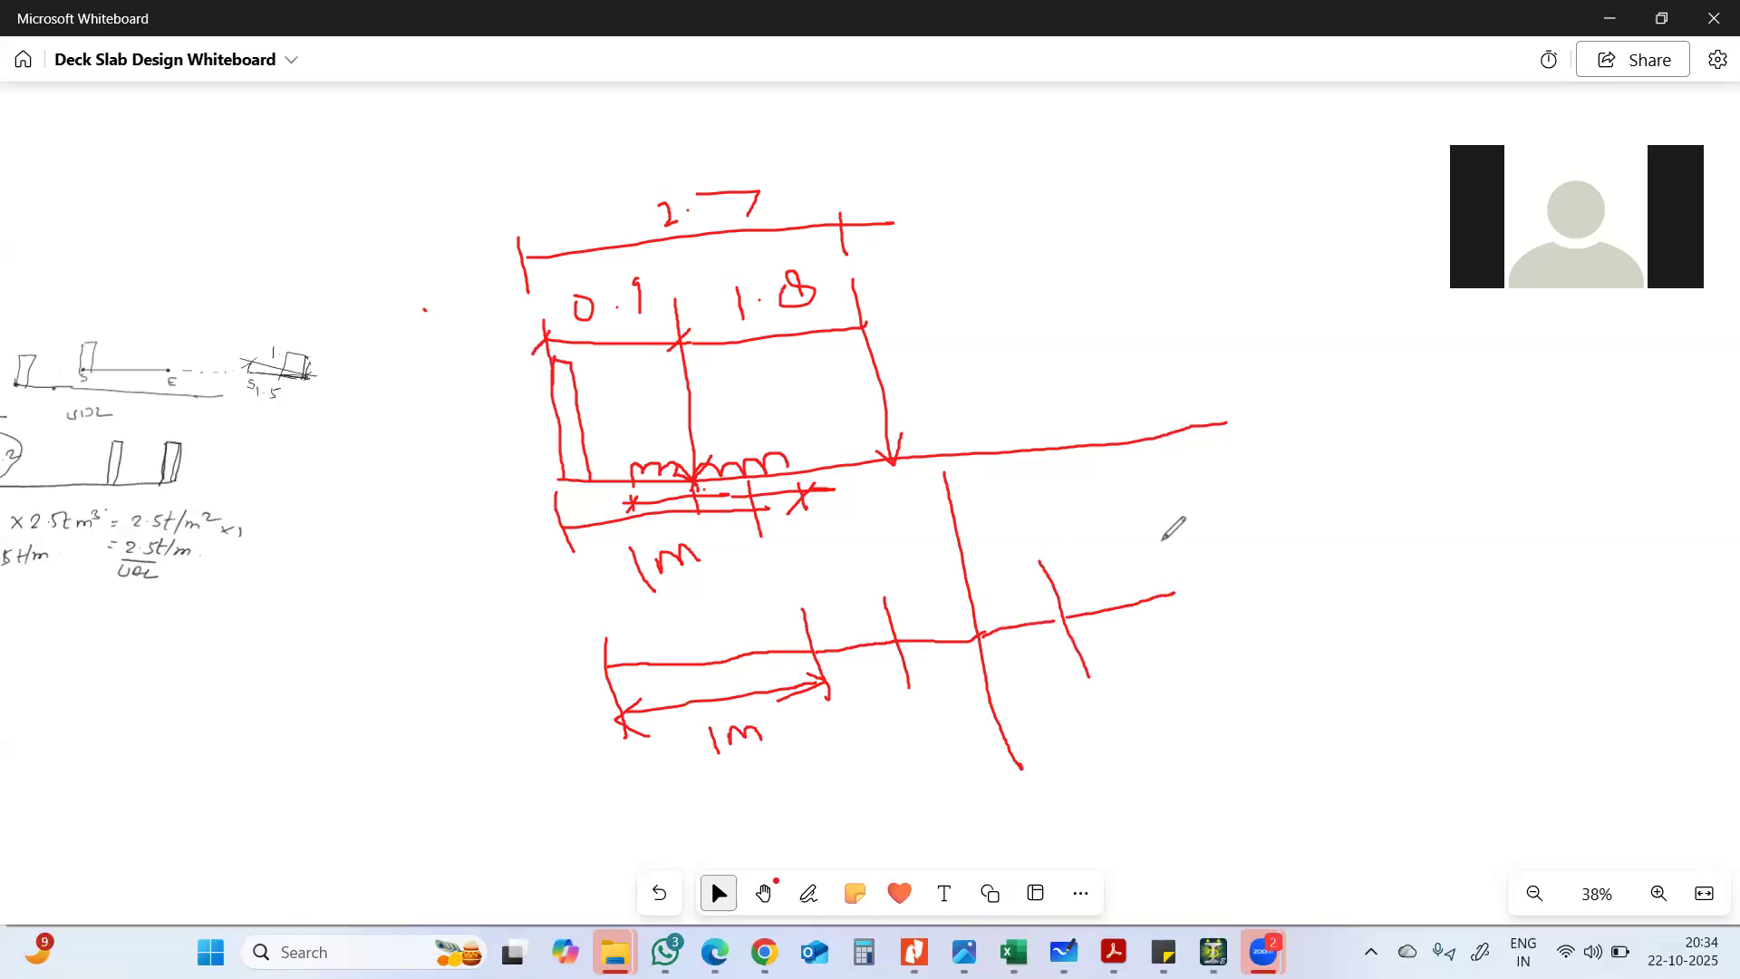
drag(1153, 531, 1188, 662)
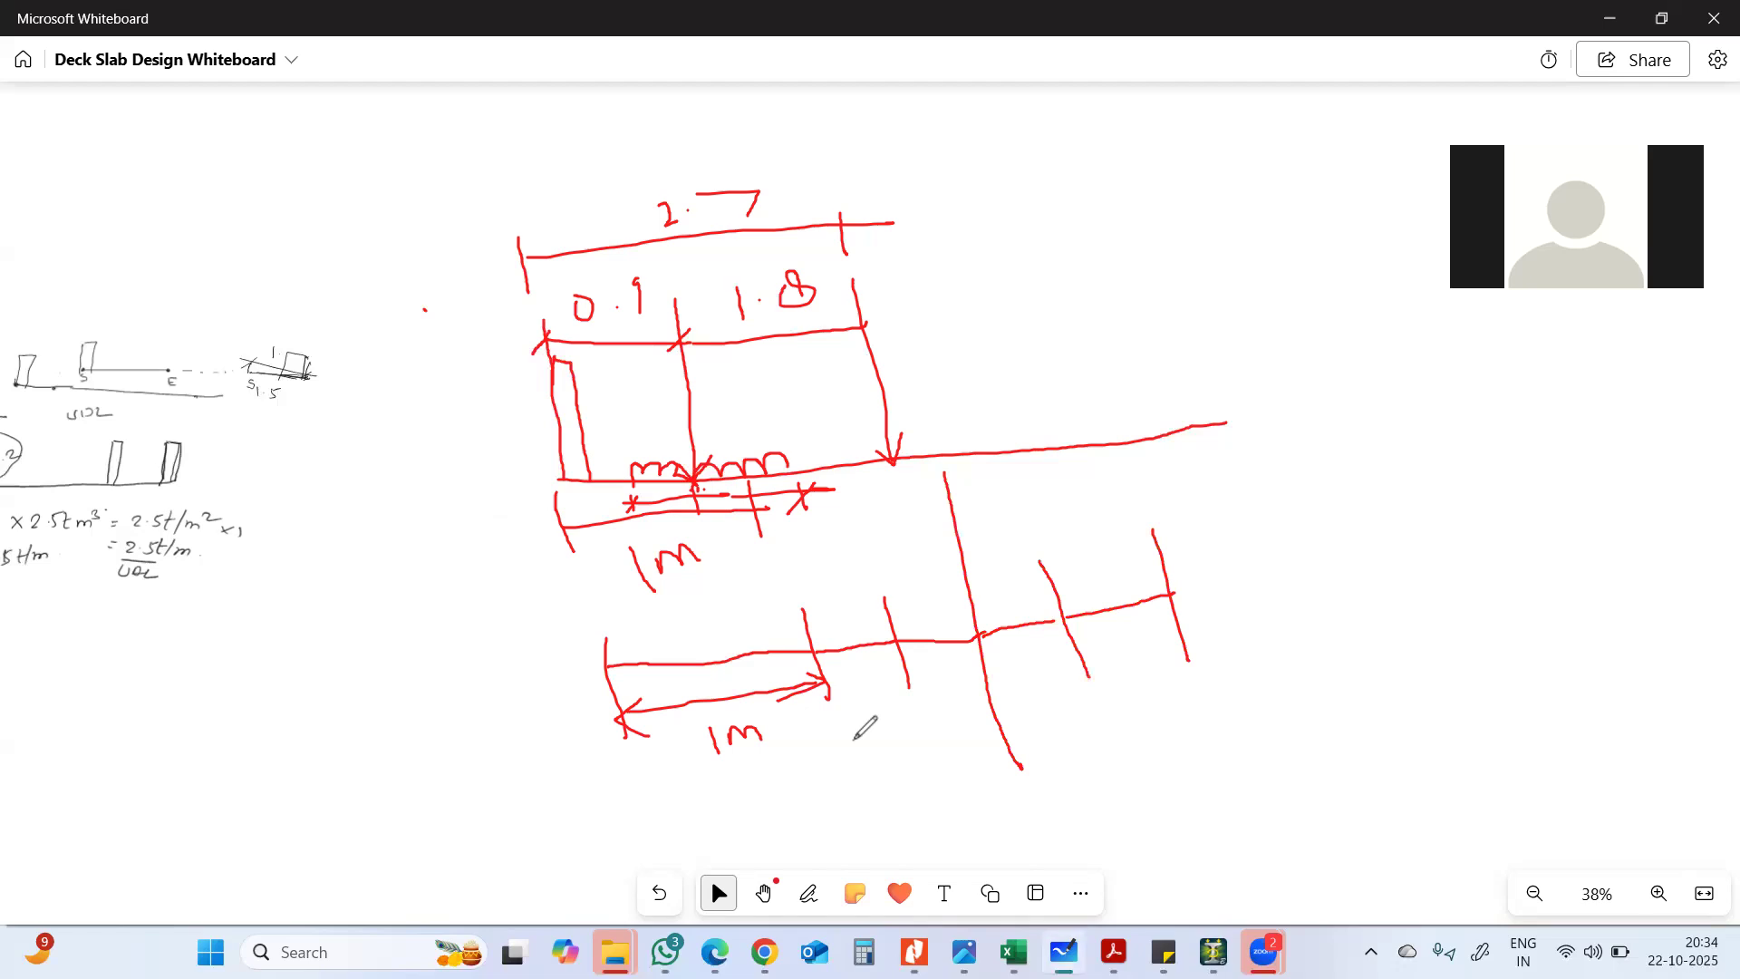
- Switch to the Excel workbook and view the Class A one-lane eccentric loading diagram on the ANL sheet
key(alt+Tab)
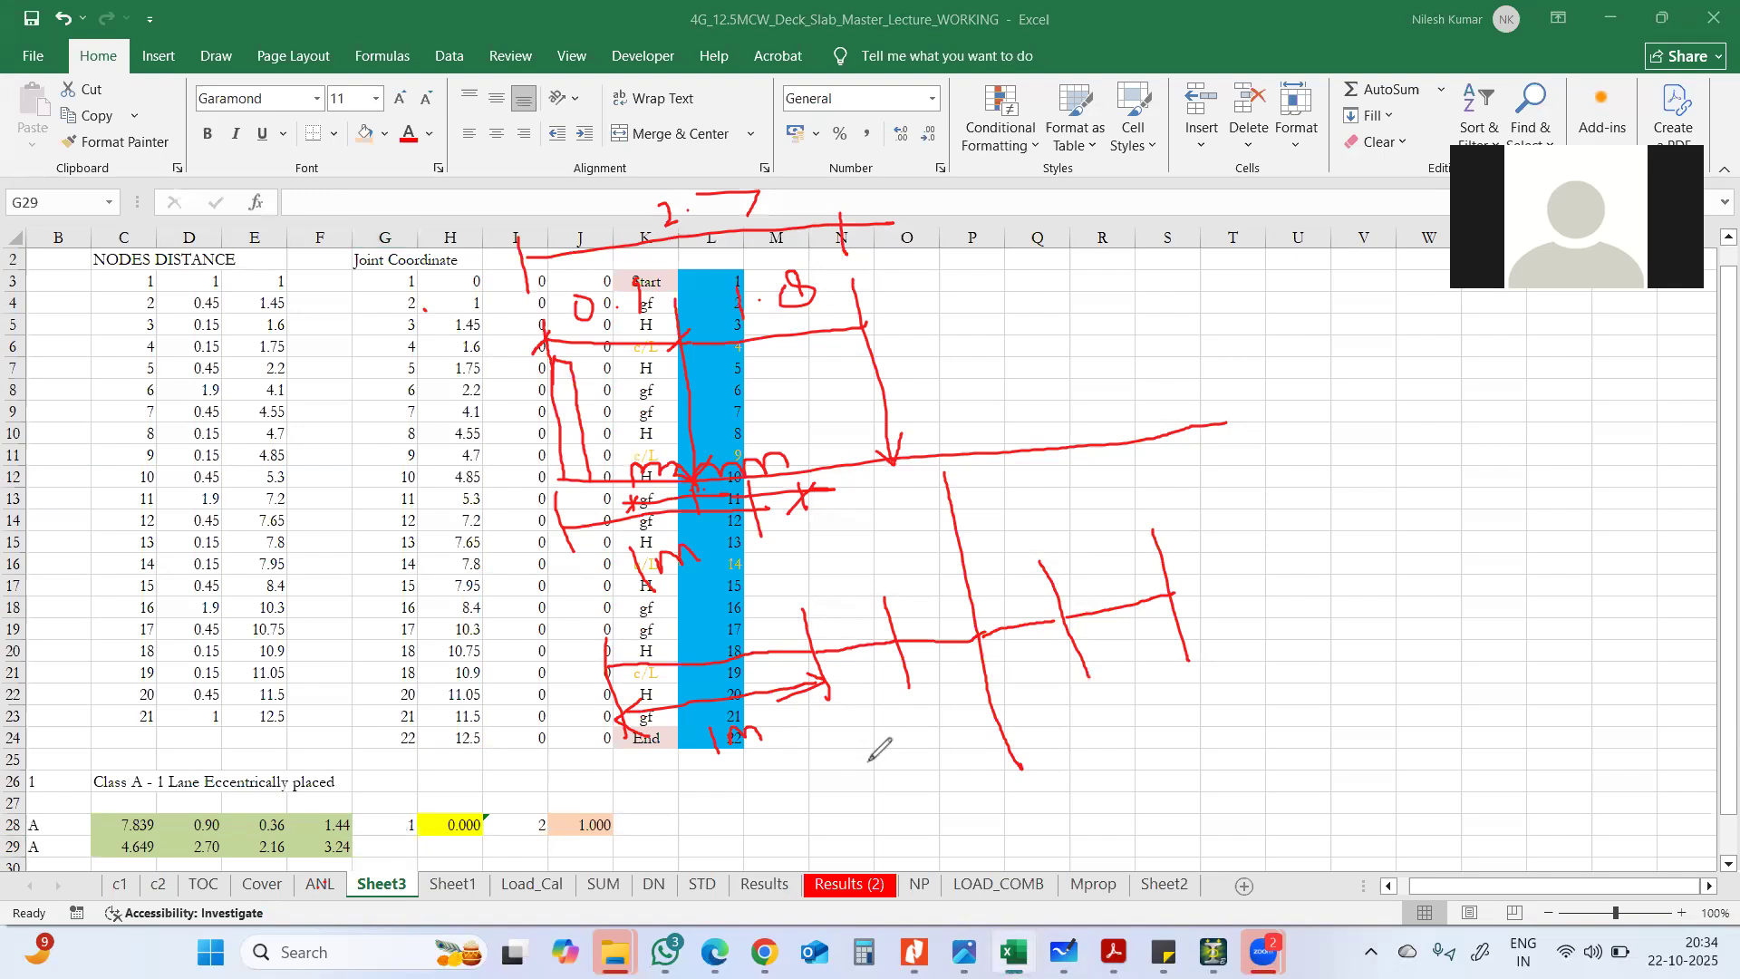
key(alt+Tab)
key(alt+Tab)
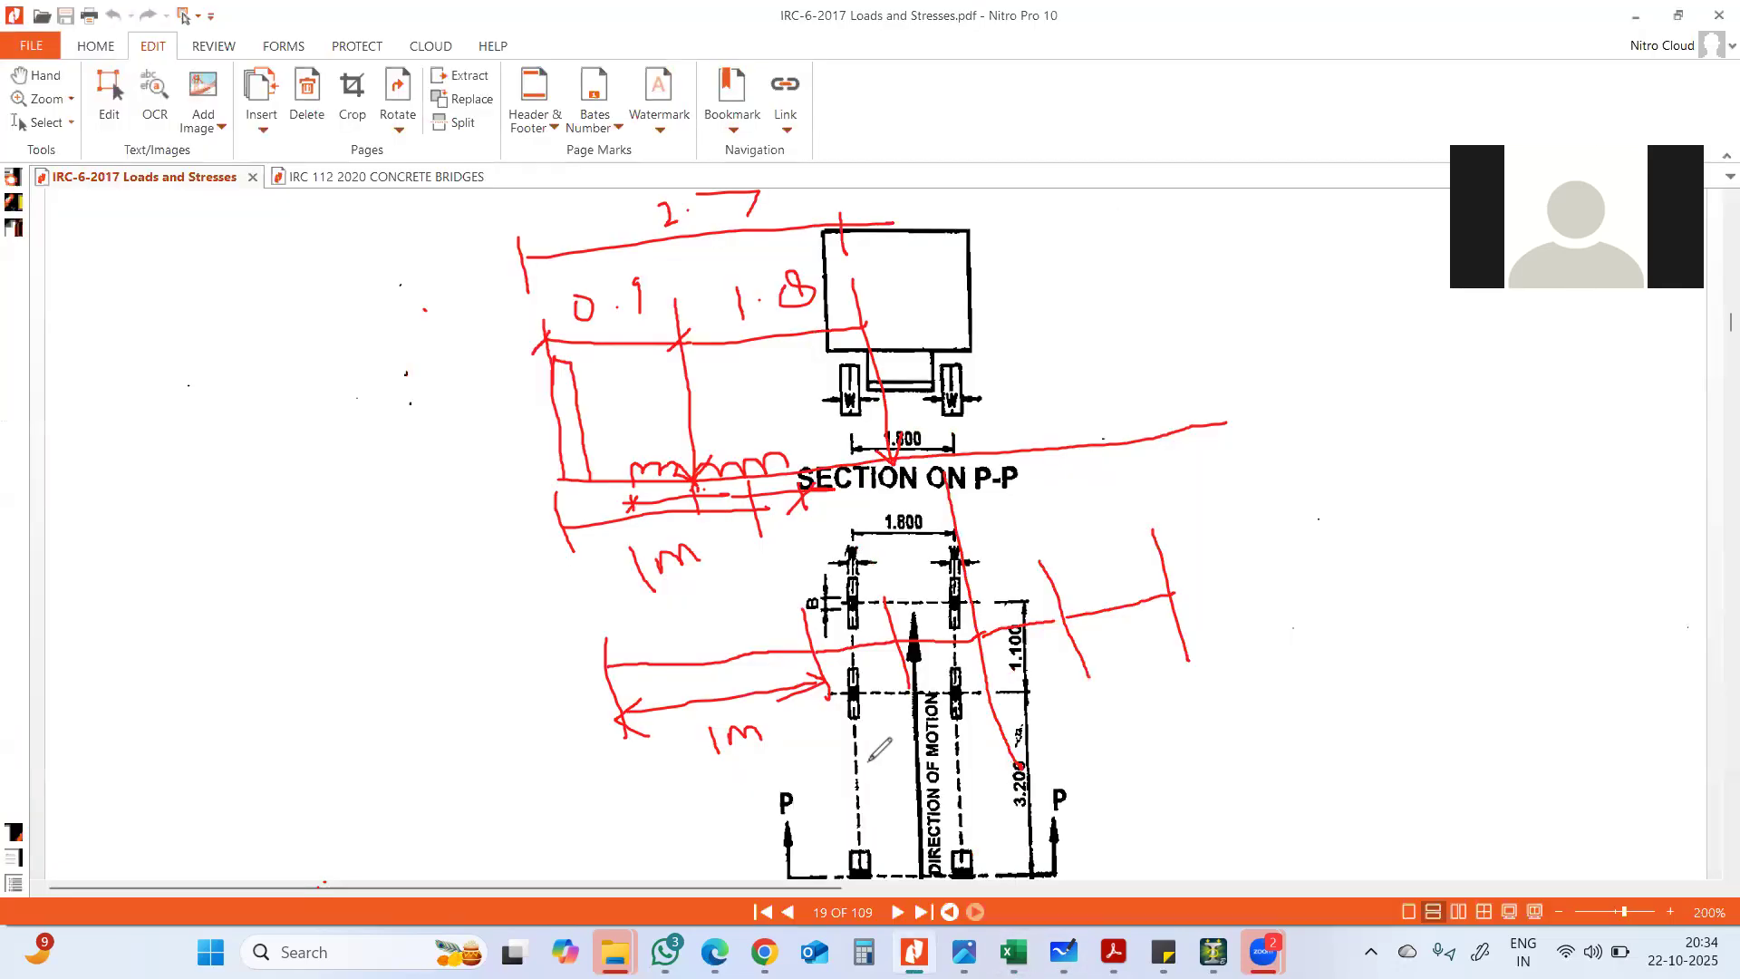
key(alt+Tab)
key(alt+Tab)
key(alt+Tab)
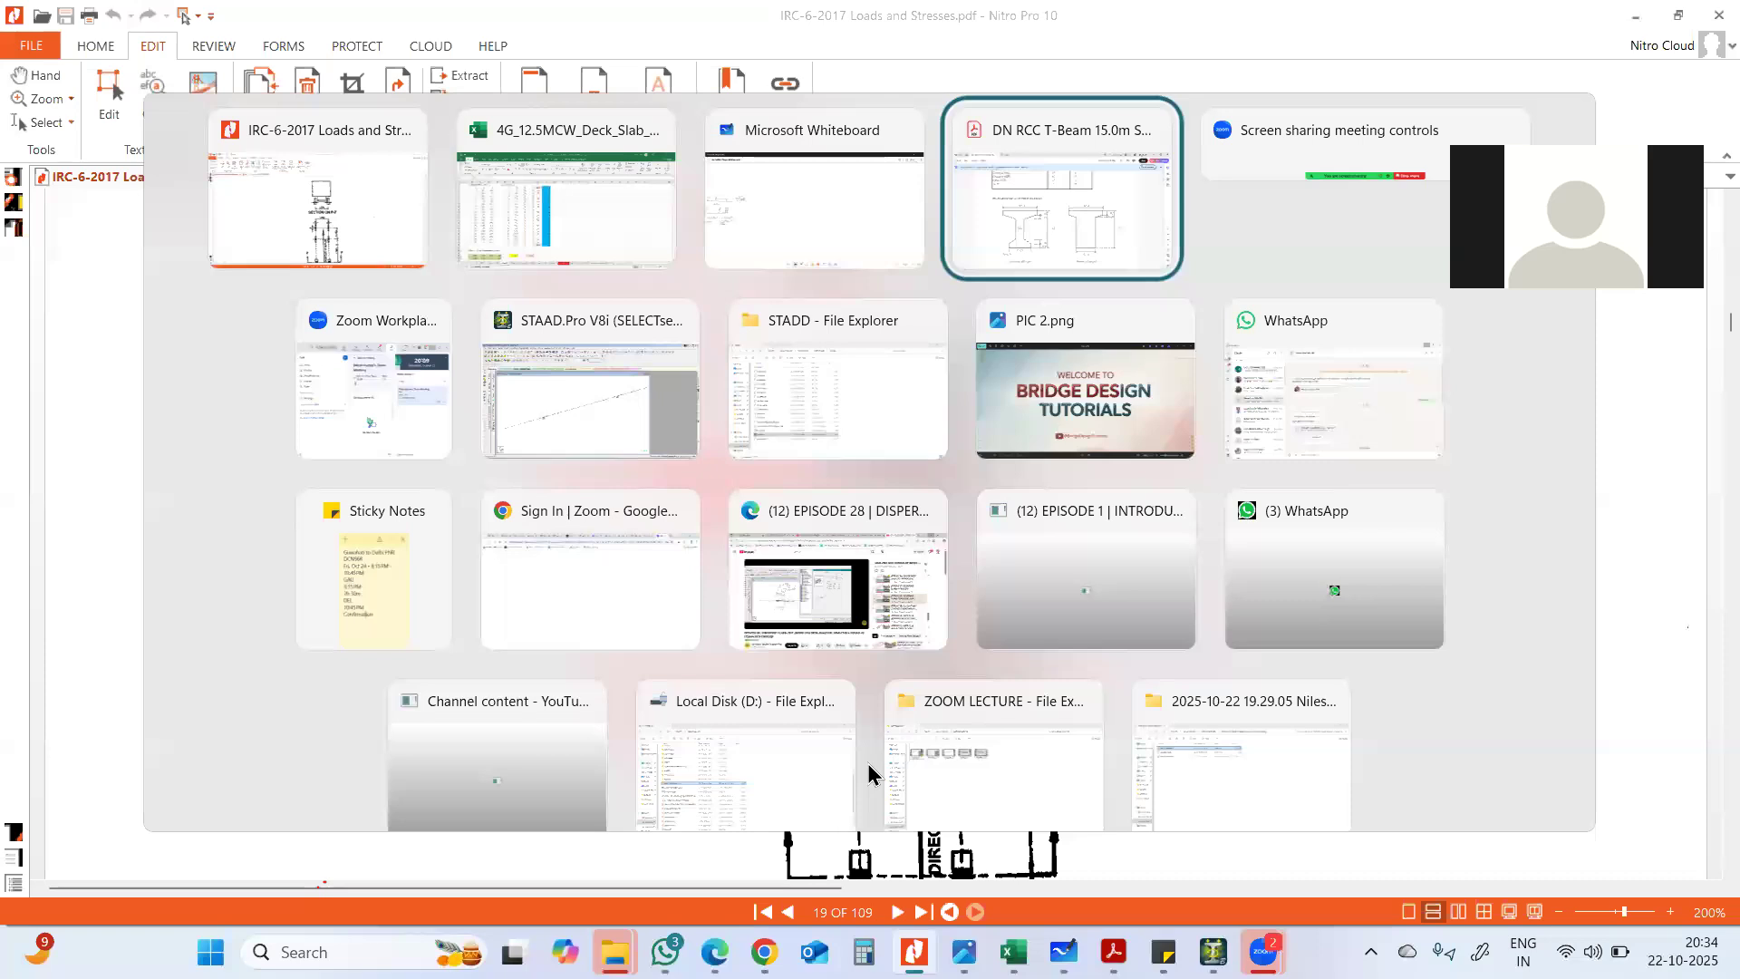
click(1108, 946)
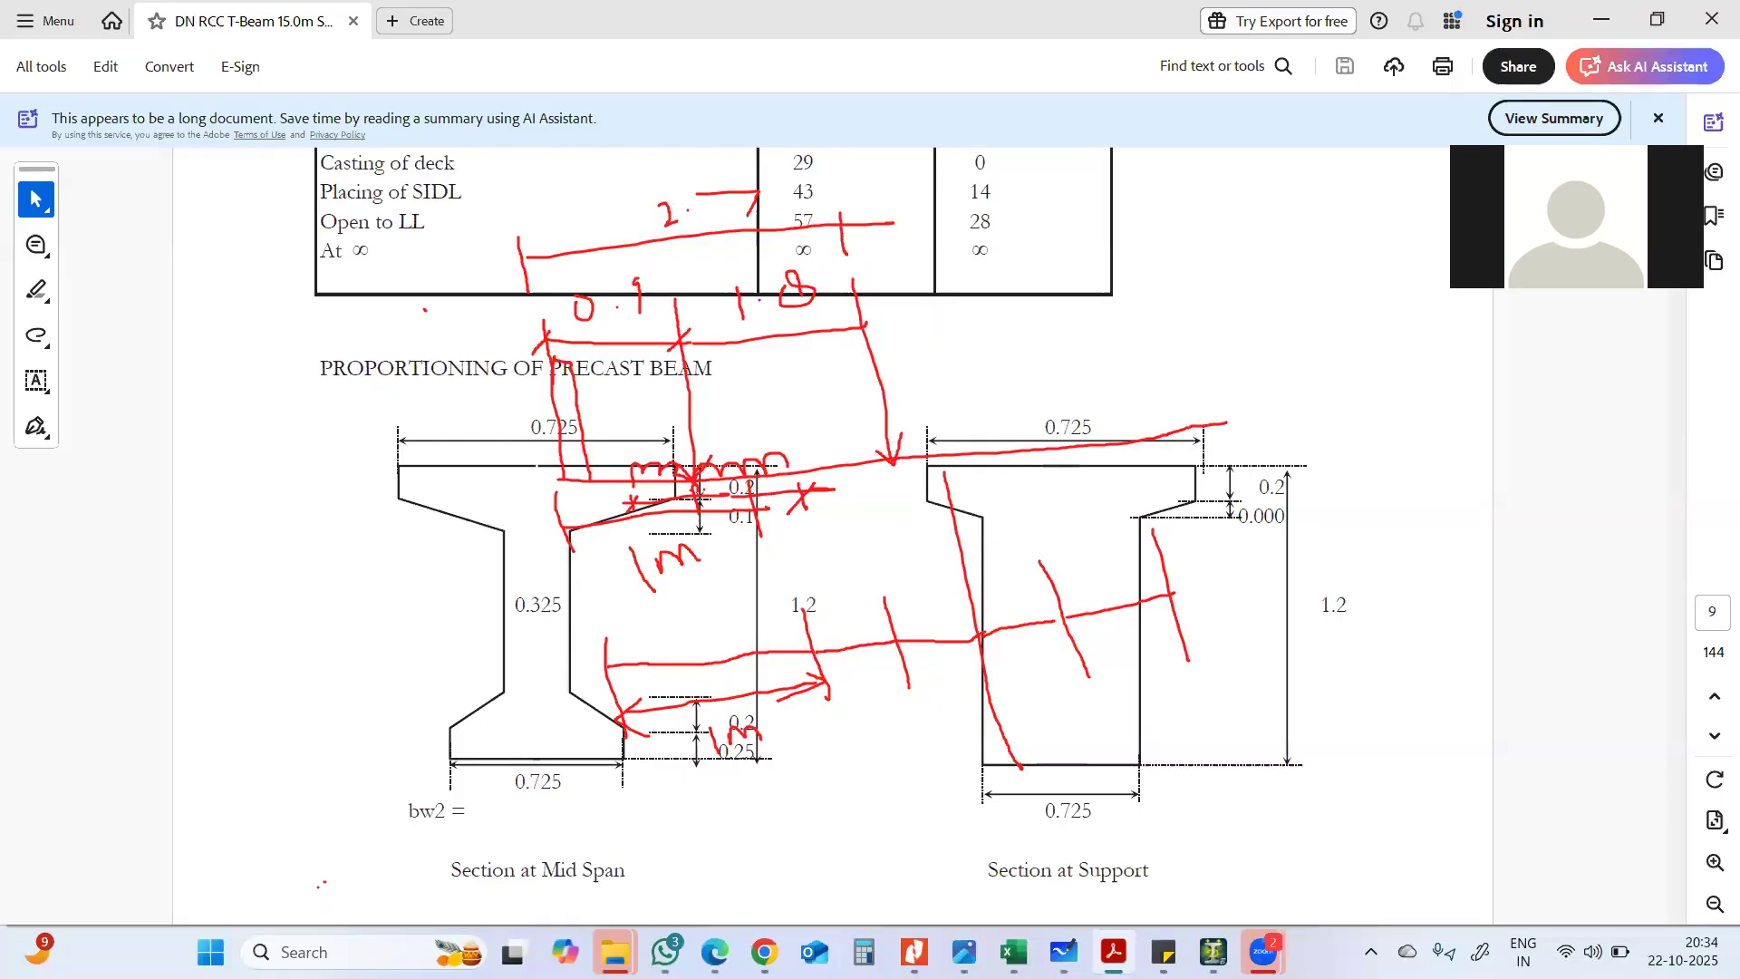
click(1070, 965)
click(35, 524)
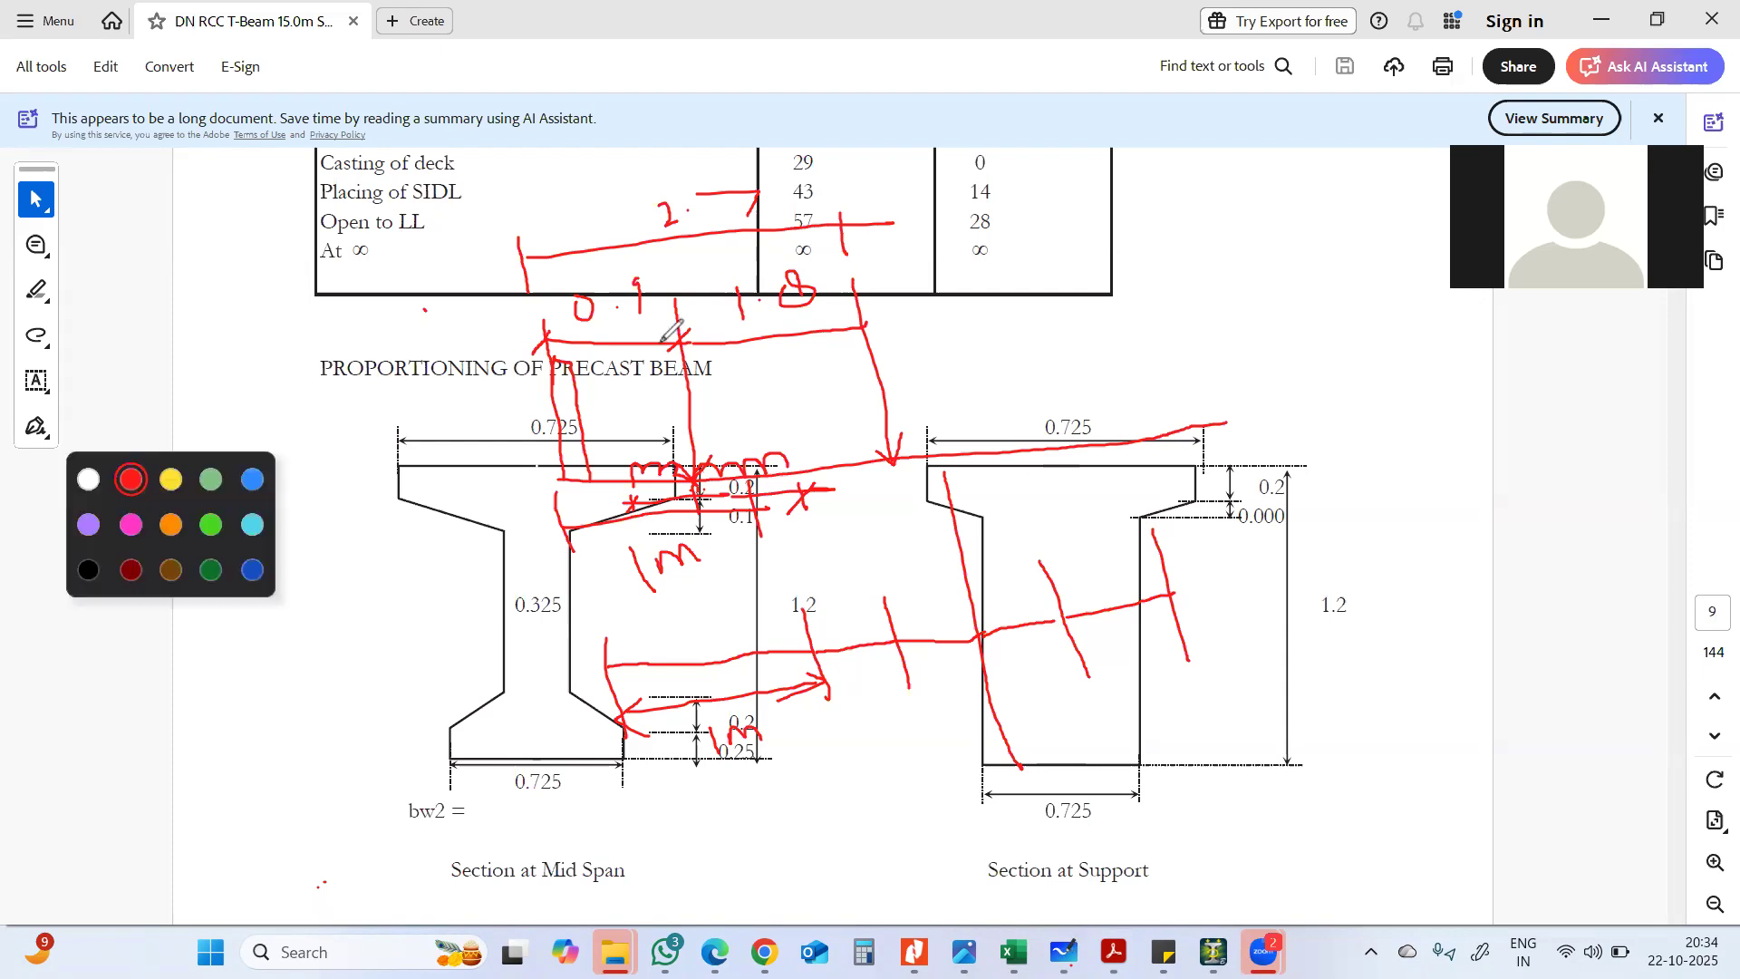
click(671, 496)
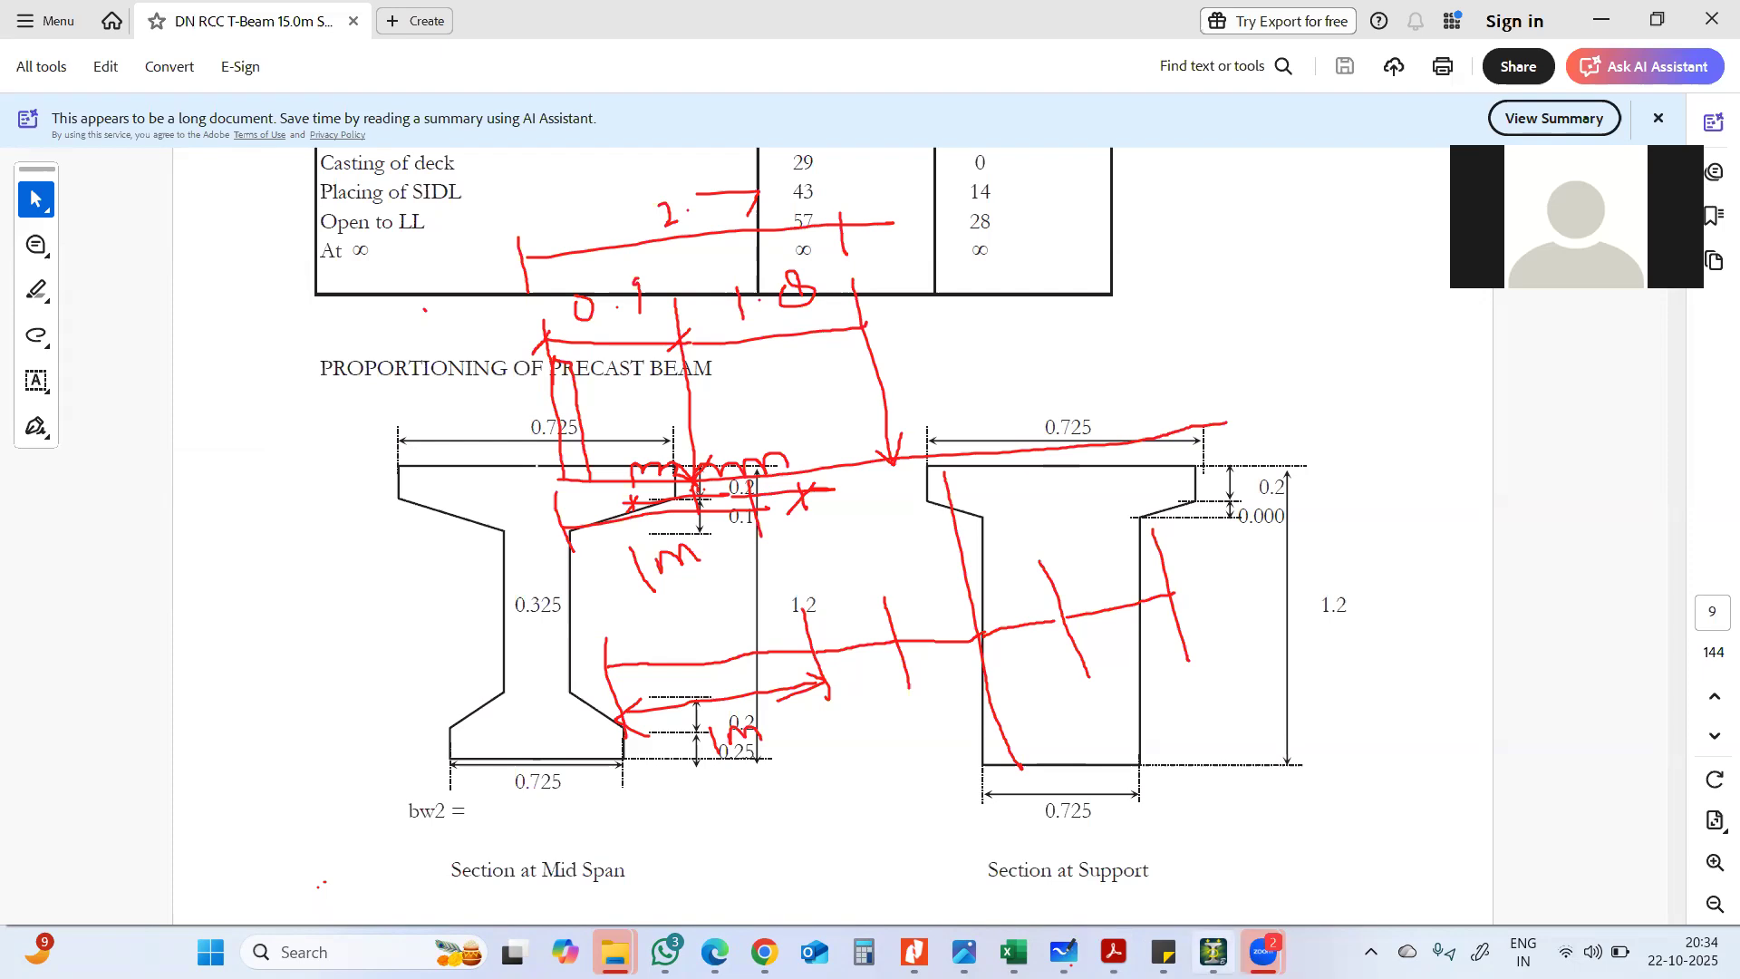
mouse_move(1114, 951)
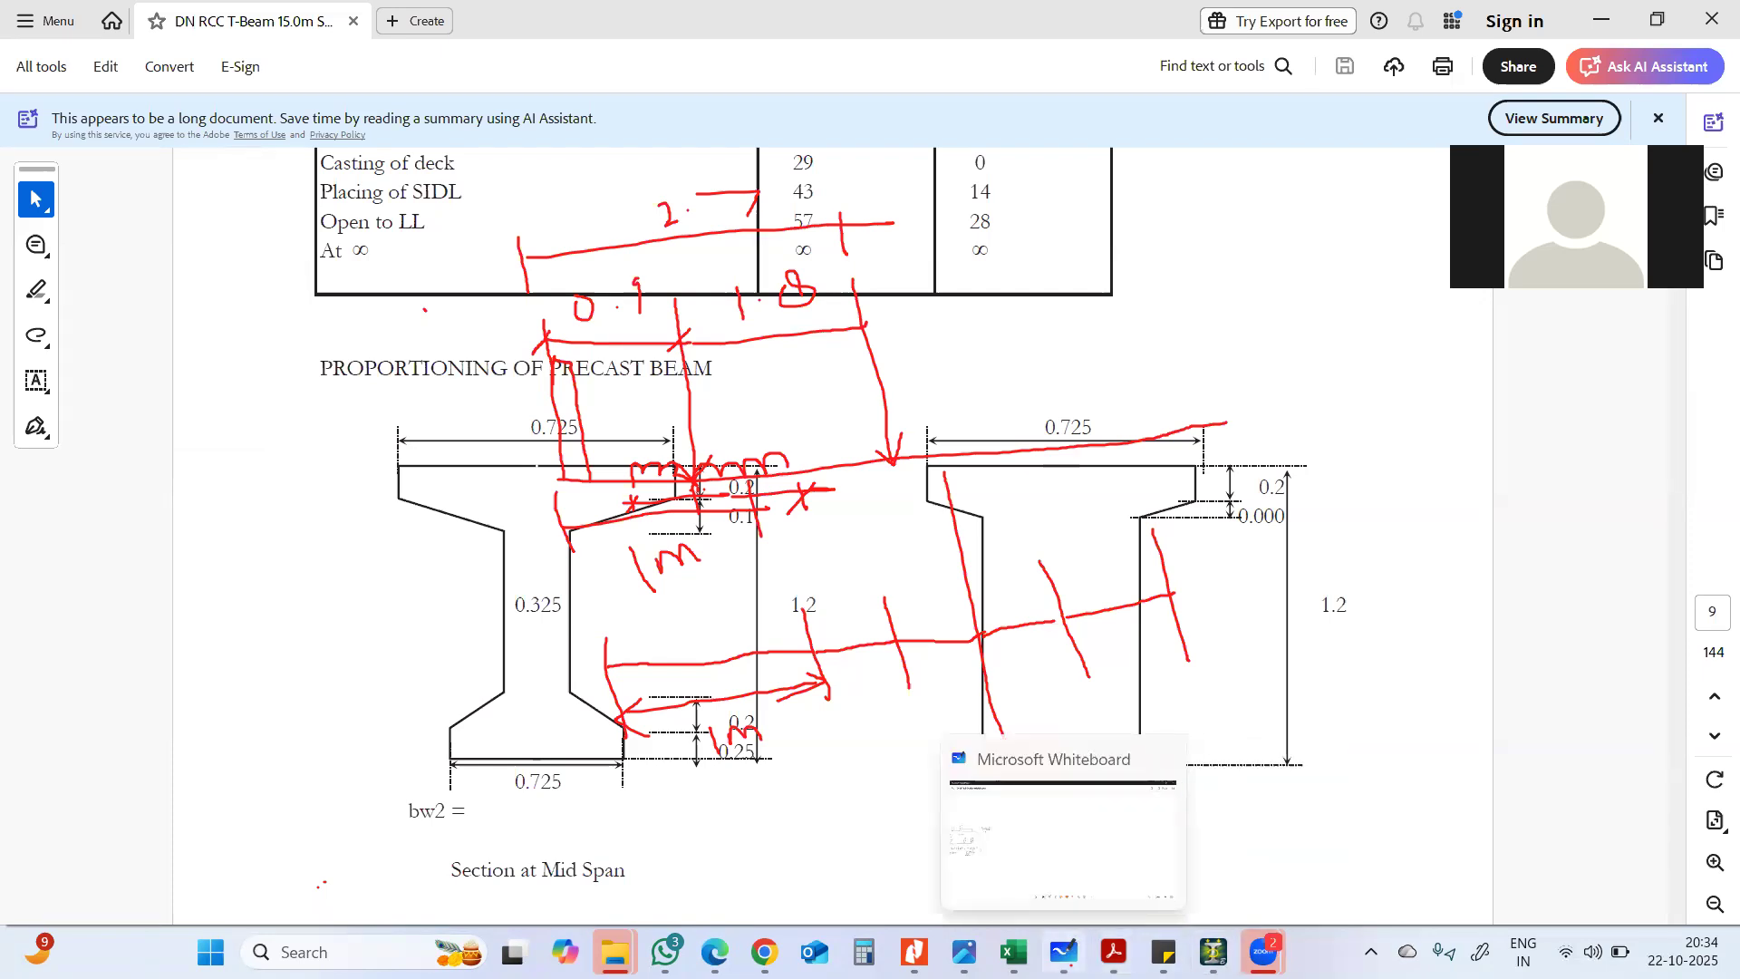
click(1014, 951)
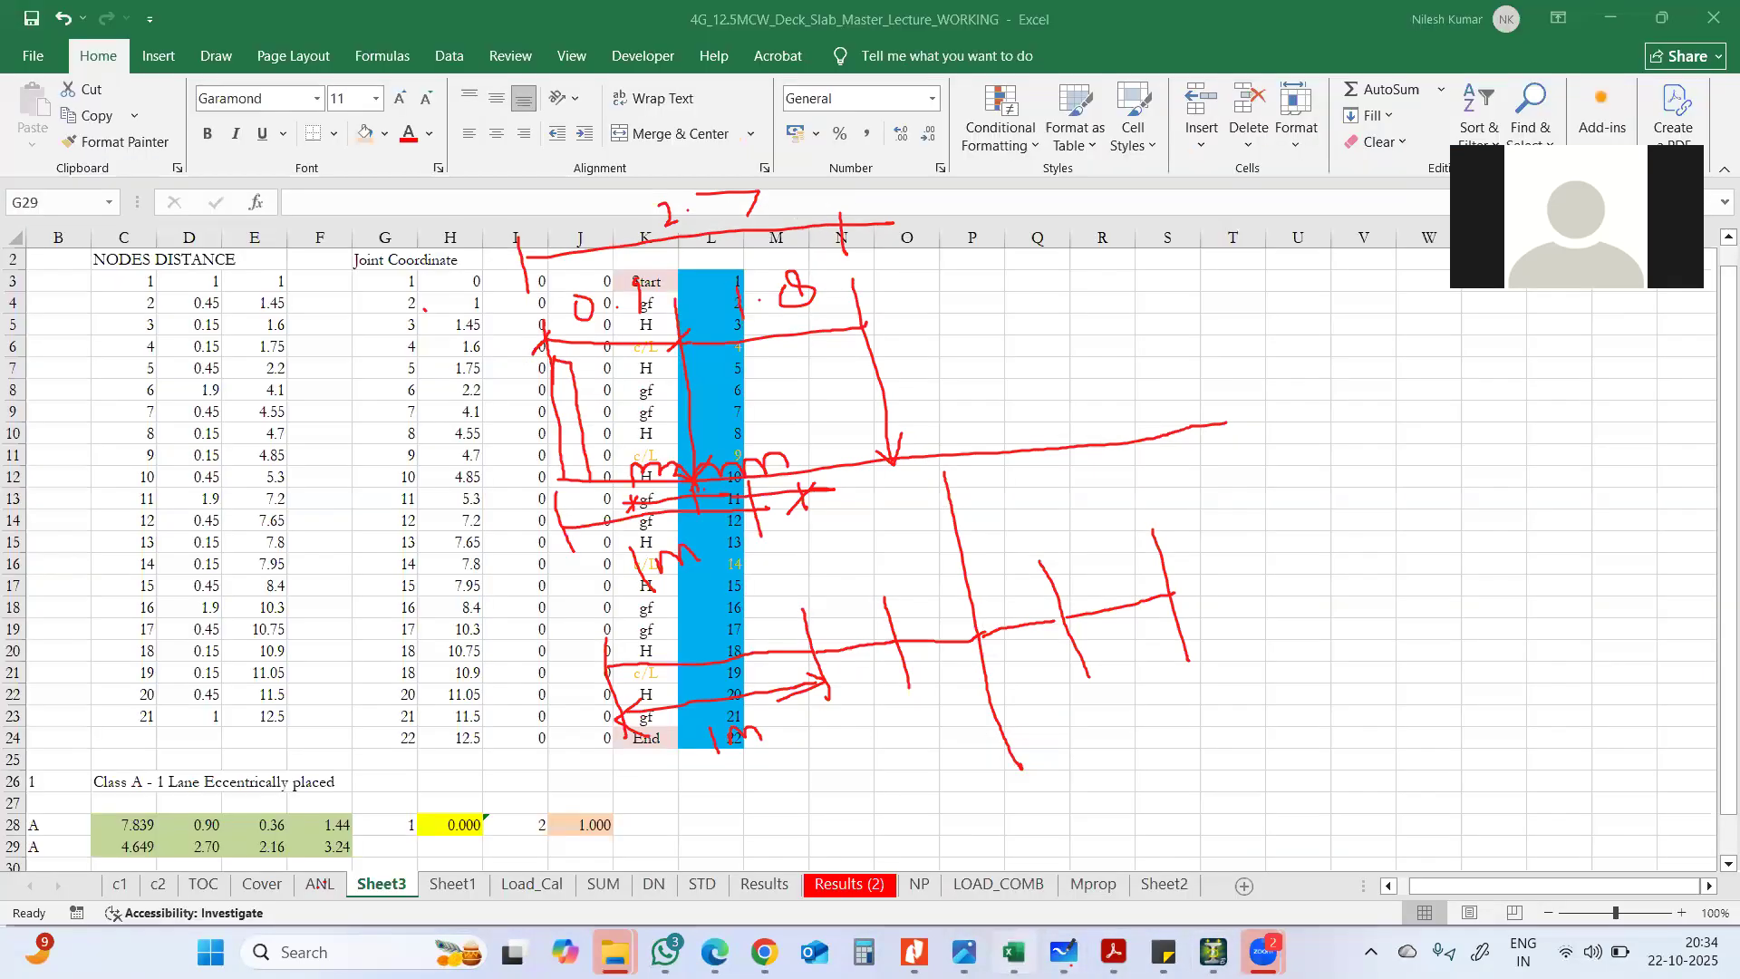
click(319, 884)
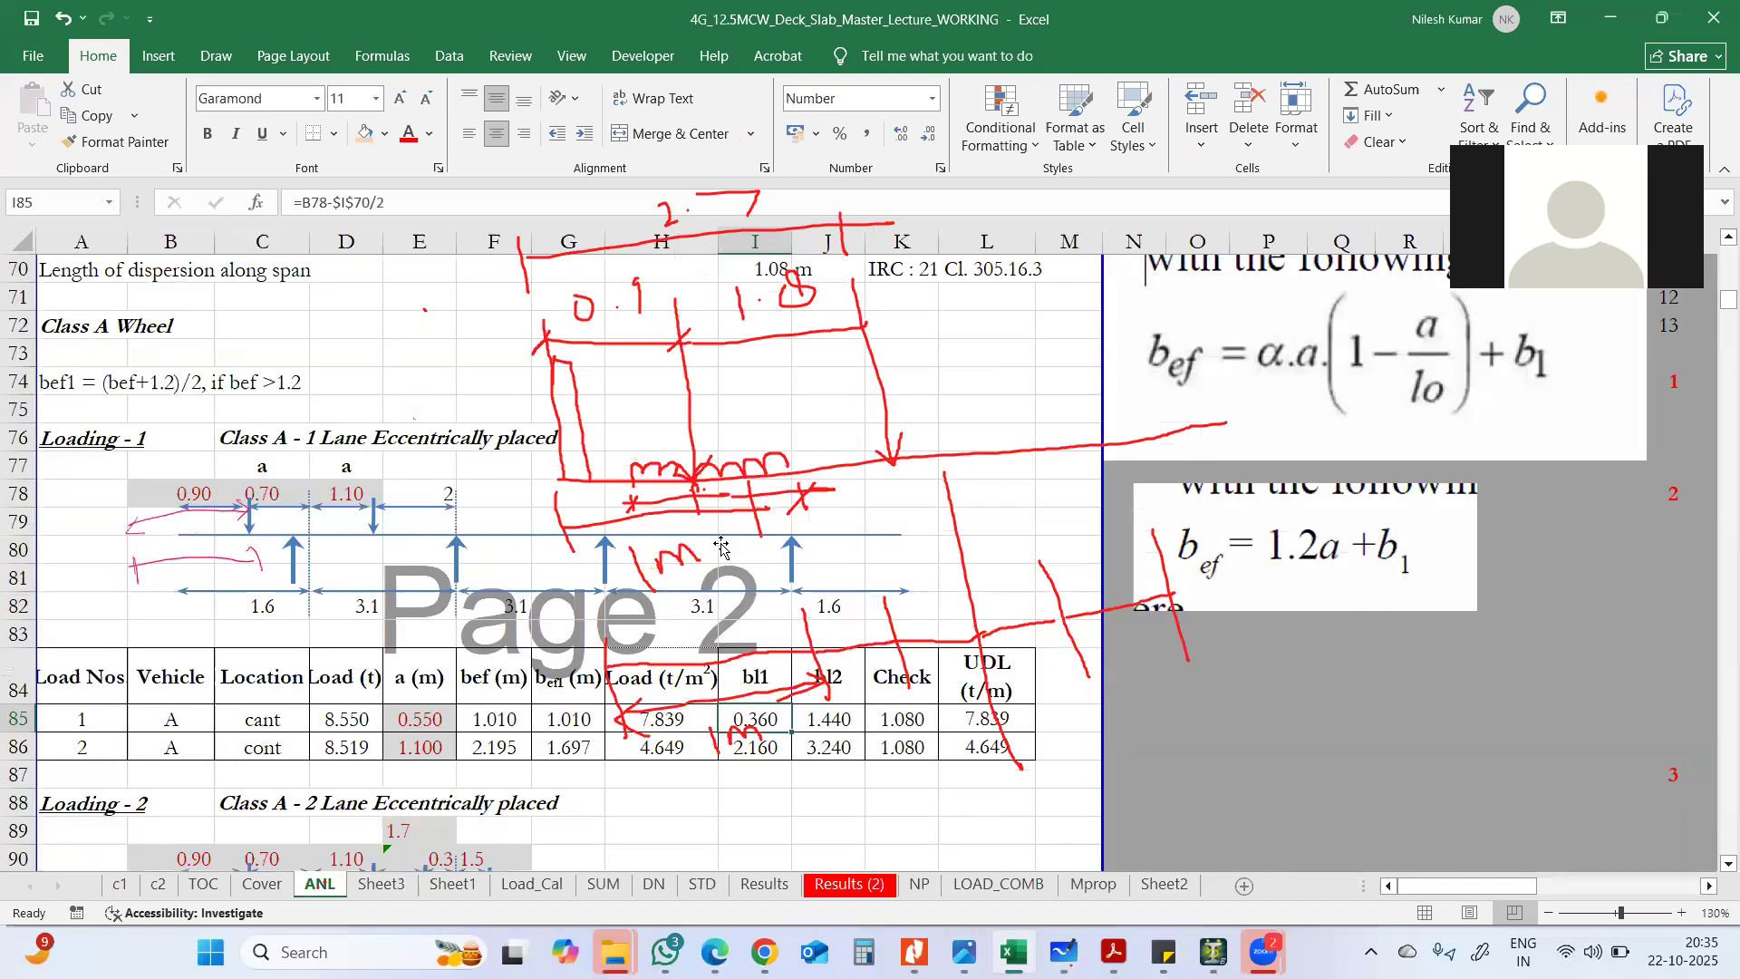
key(ctrl+Page_Down)
key(Left)
key(ctrl+z)
key(ctrl+z)
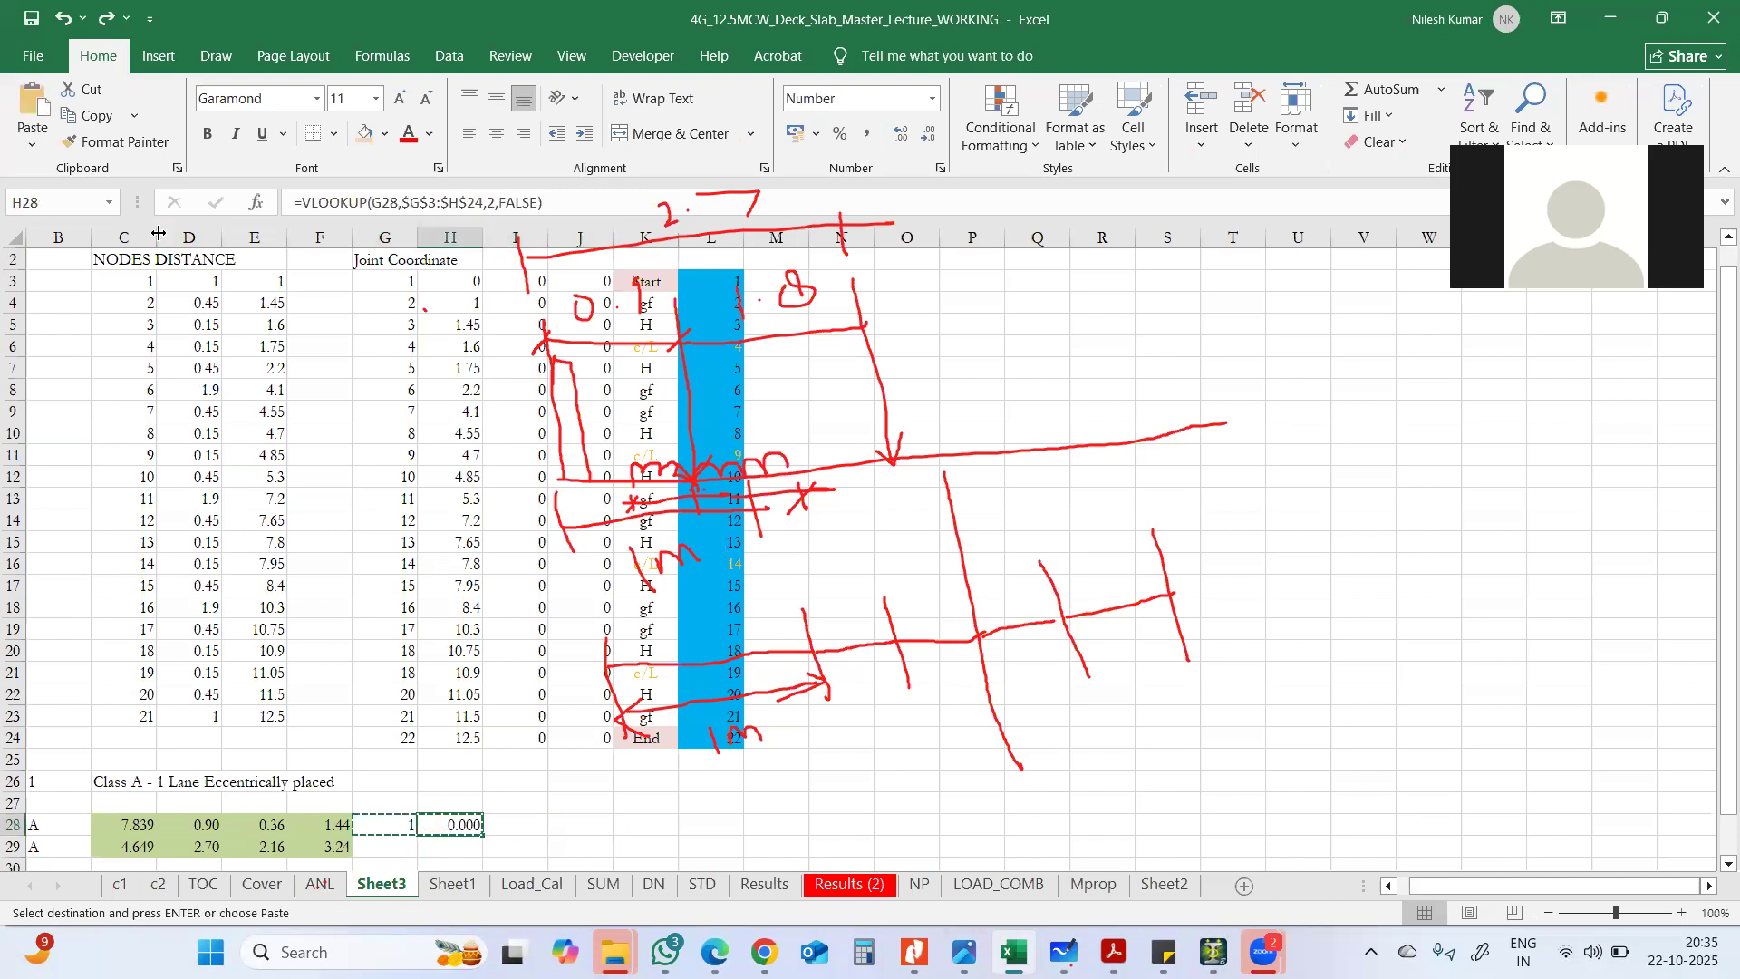
click(106, 20)
click(106, 20)
click(106, 20)
click(106, 20)
click(106, 20)
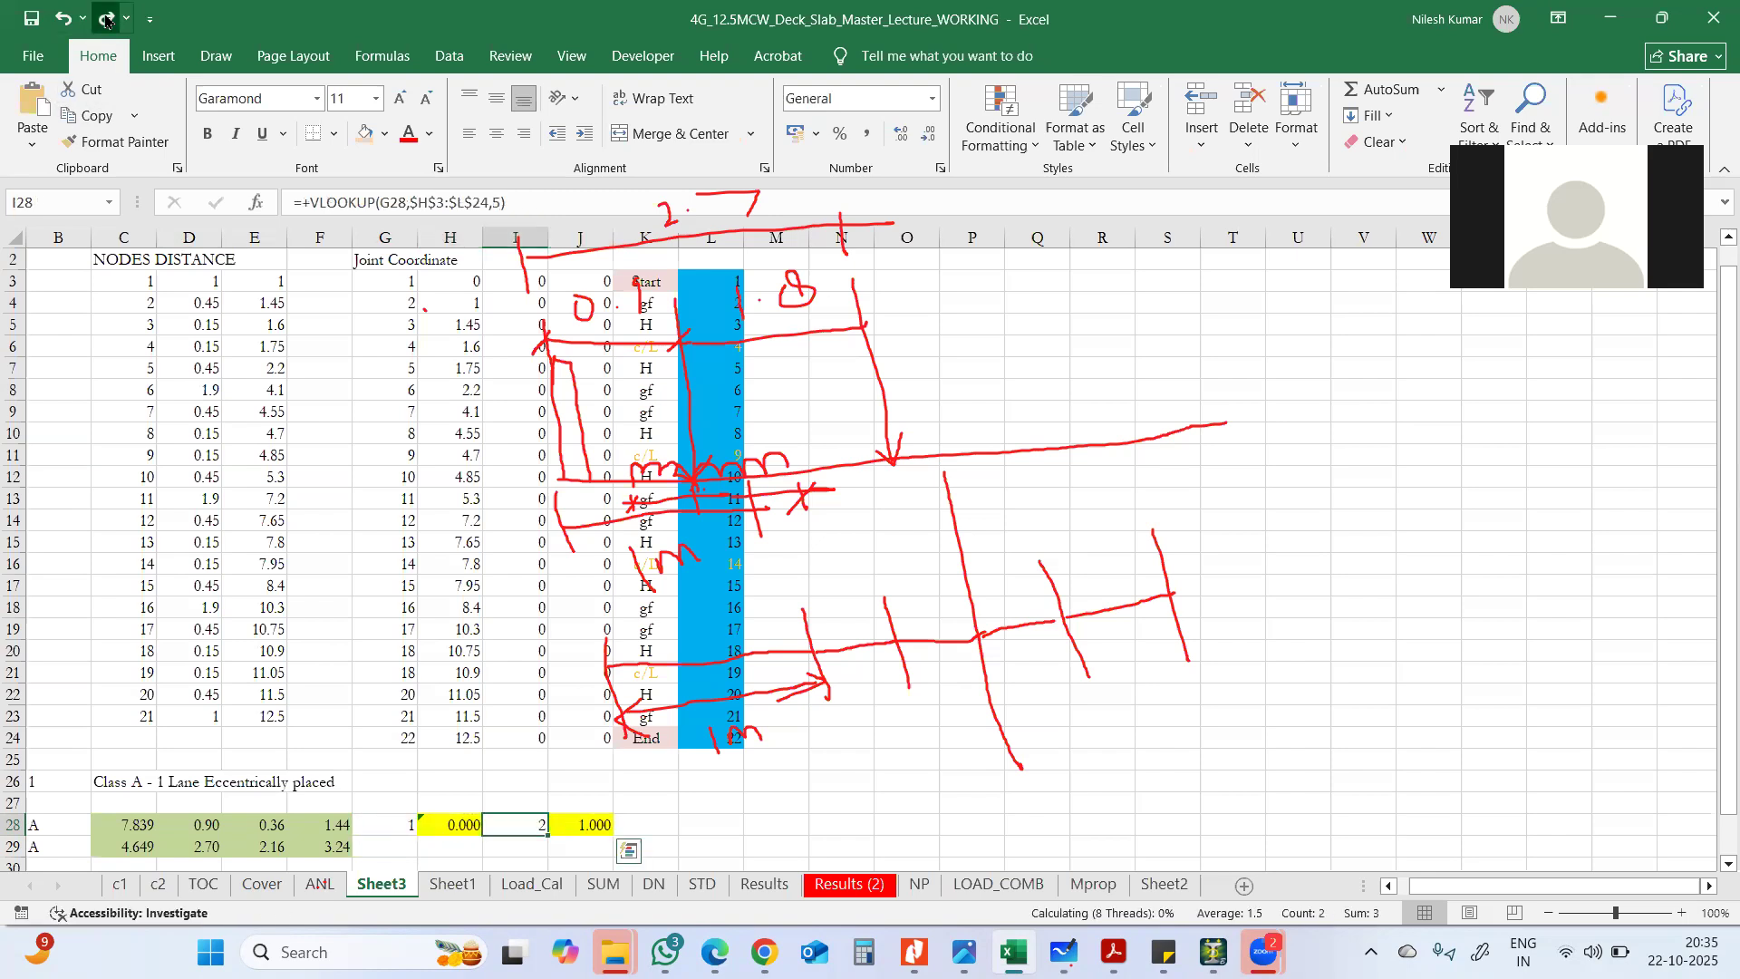
click(106, 20)
click(106, 20)
click(106, 20)
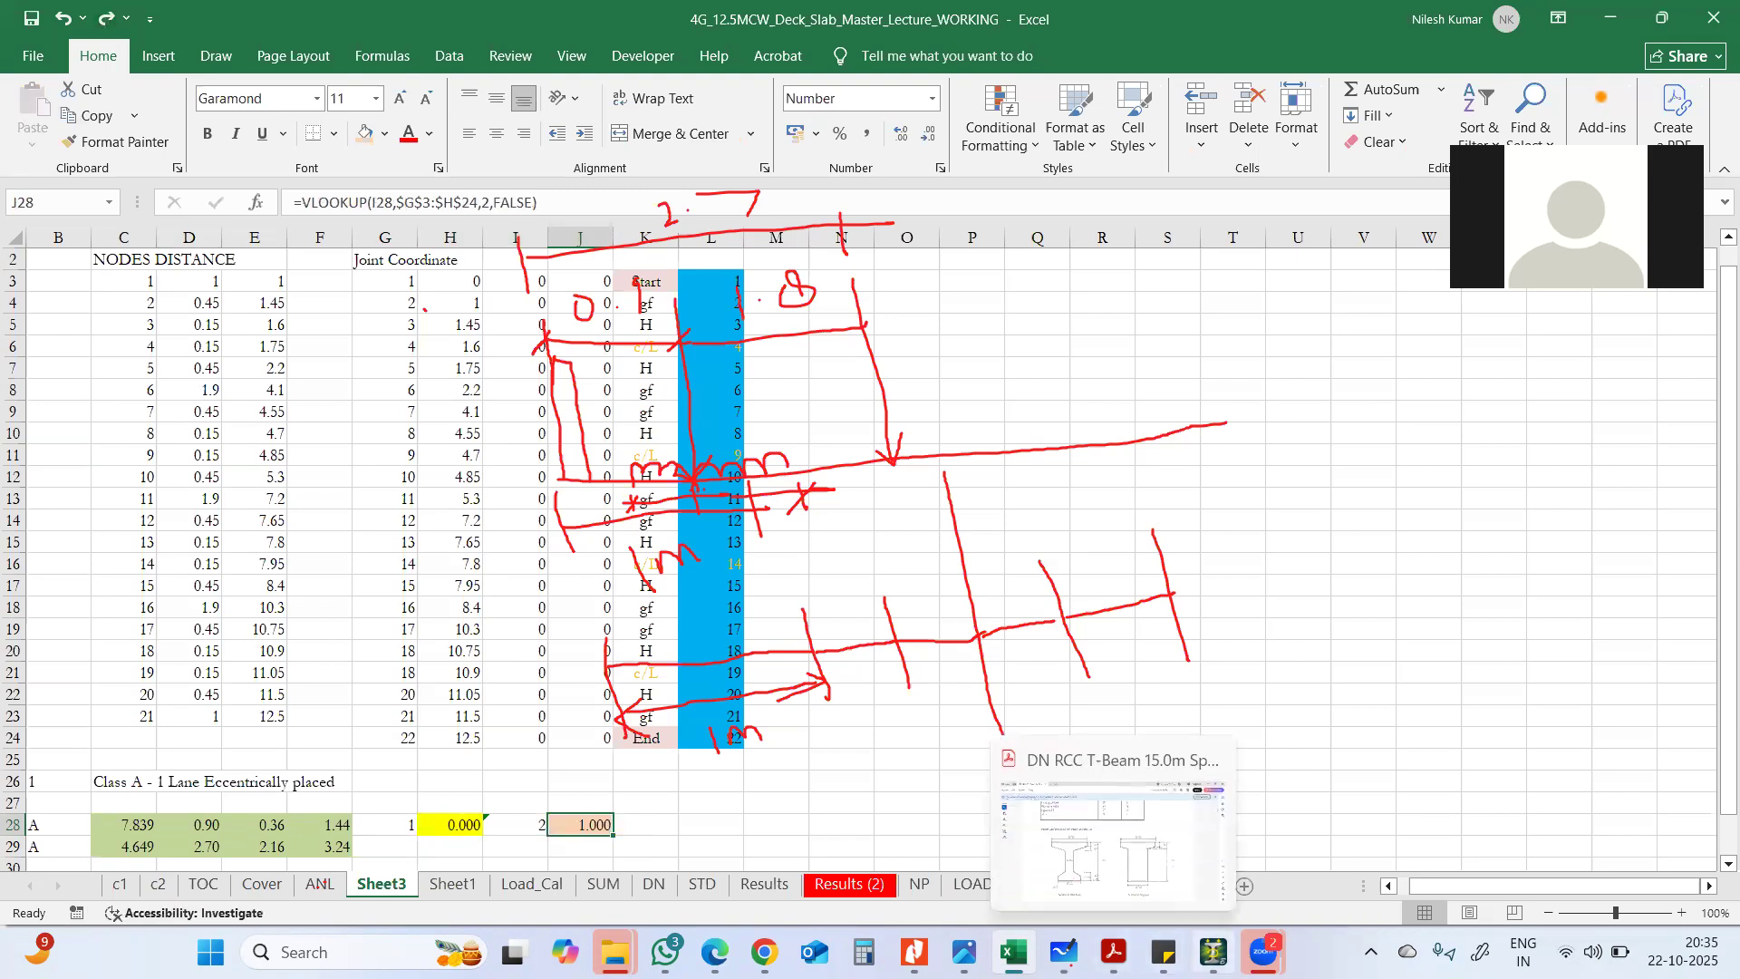
- Switch to Microsoft Whiteboard and try to select the red load sketch
mouse_move(1246, 931)
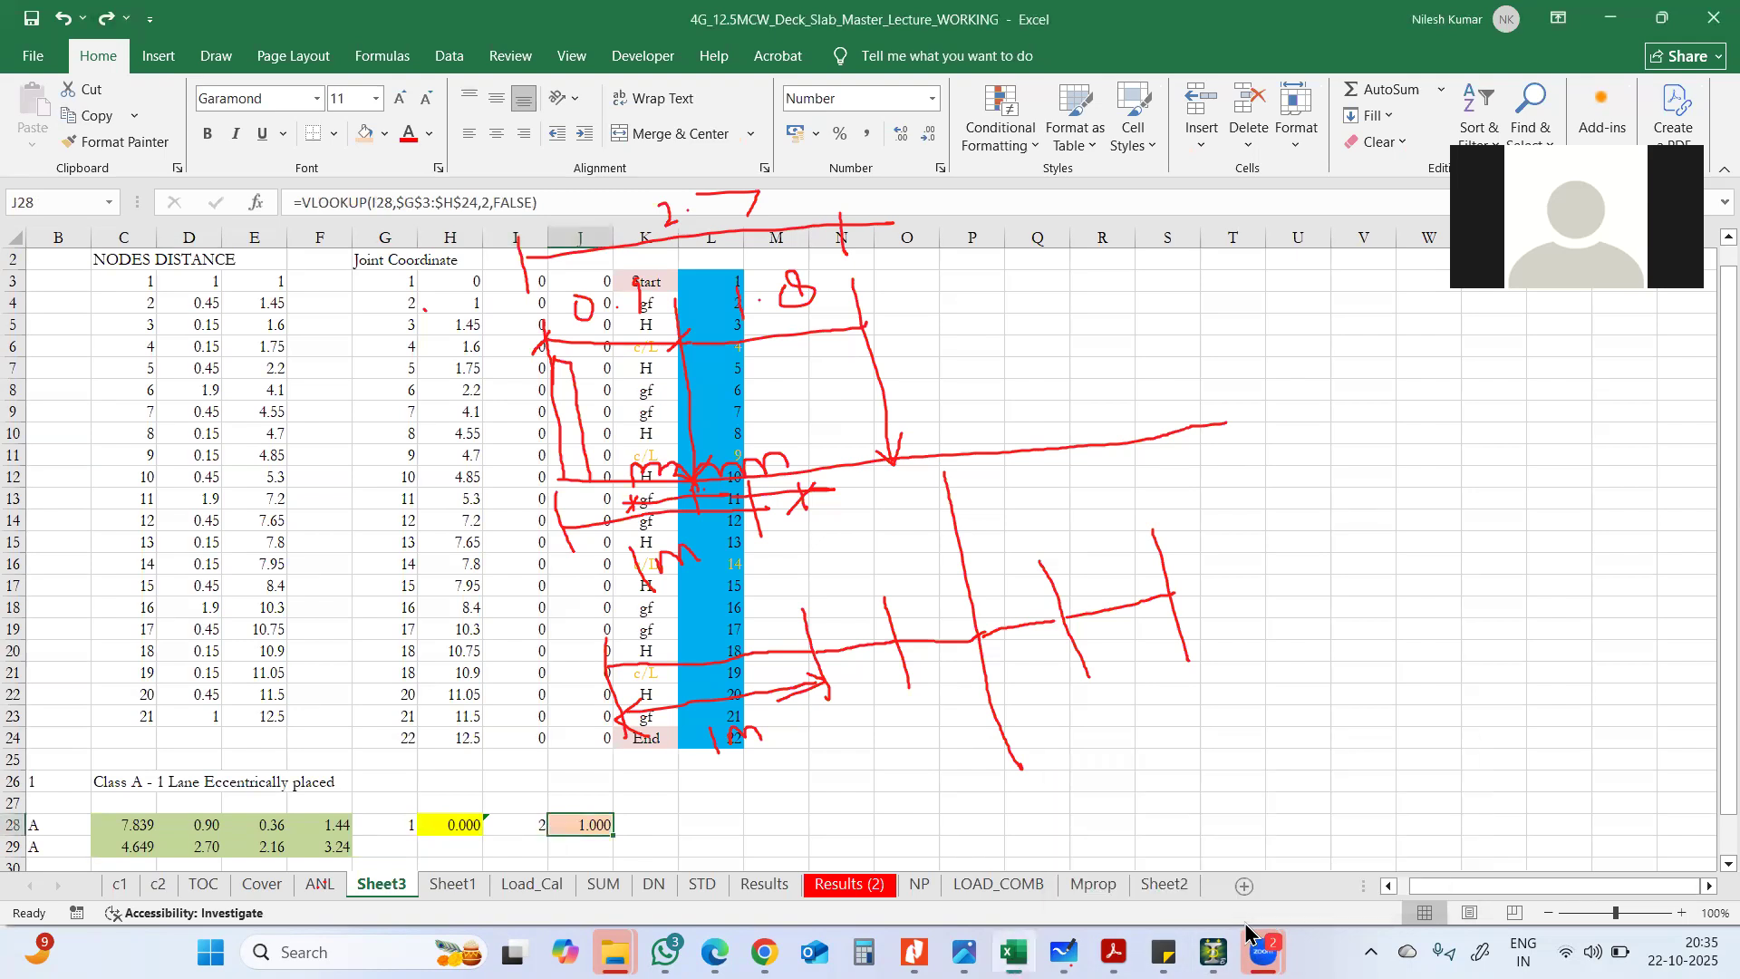
click(1063, 952)
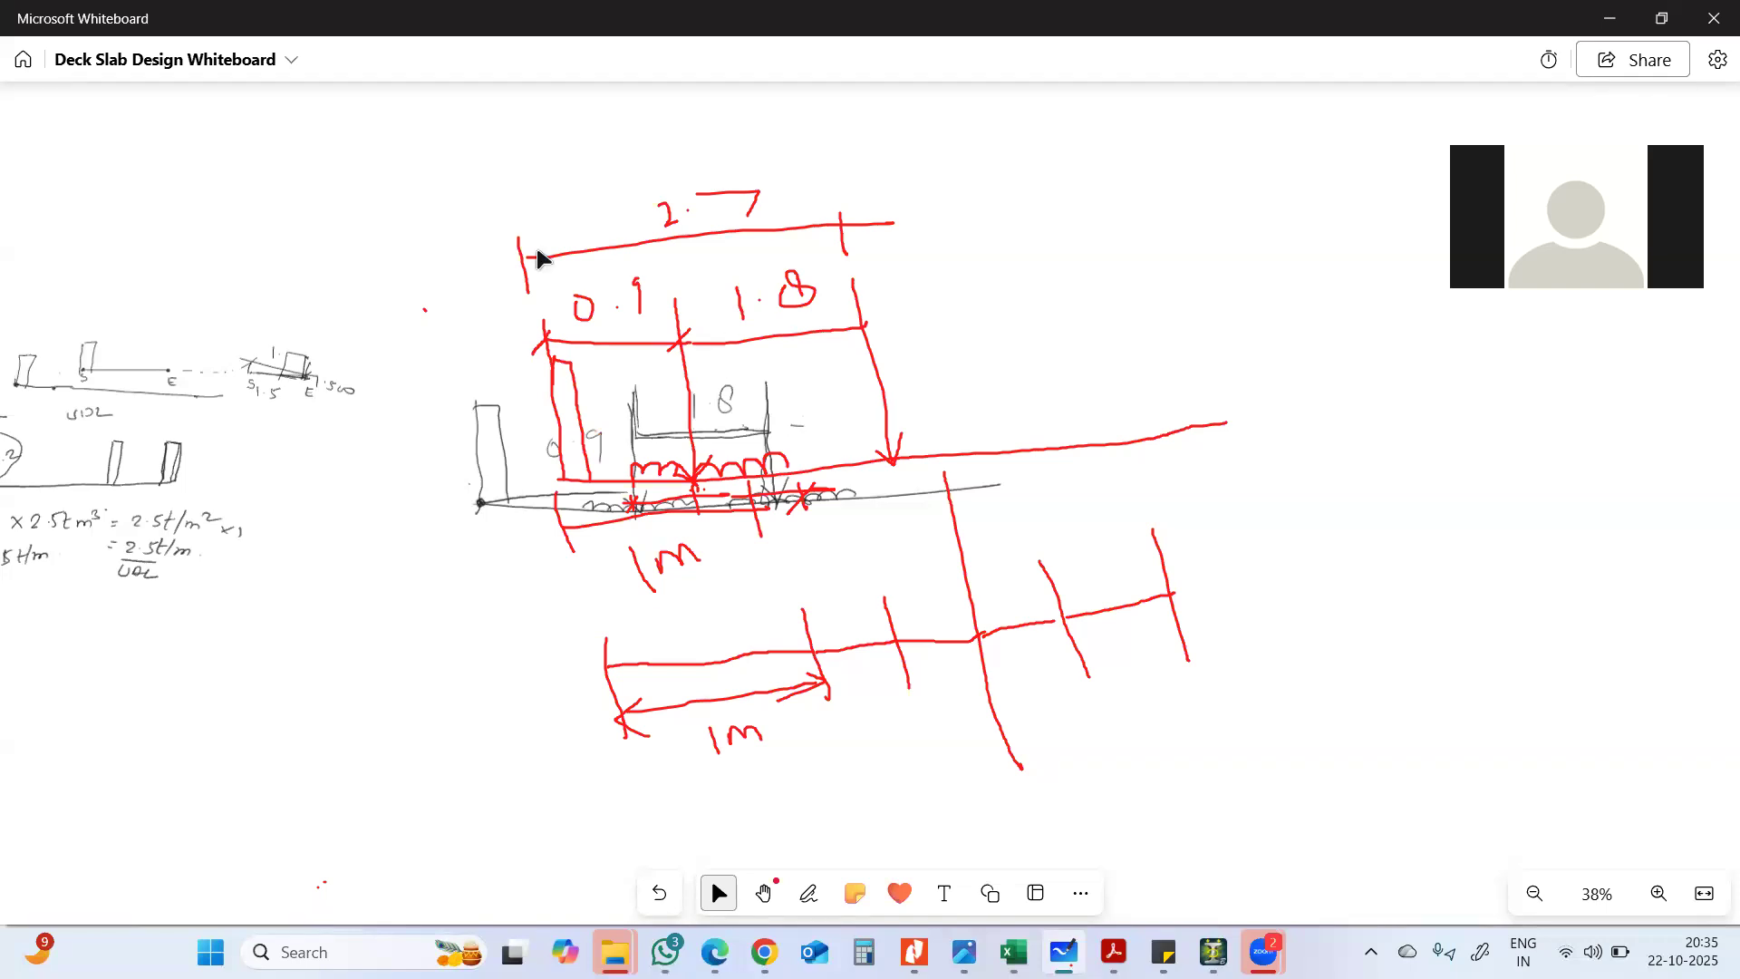
mouse_move(330, 111)
mouse_down()
mouse_move(1356, 680)
mouse_move(1364, 816)
mouse_move(1370, 801)
mouse_up()
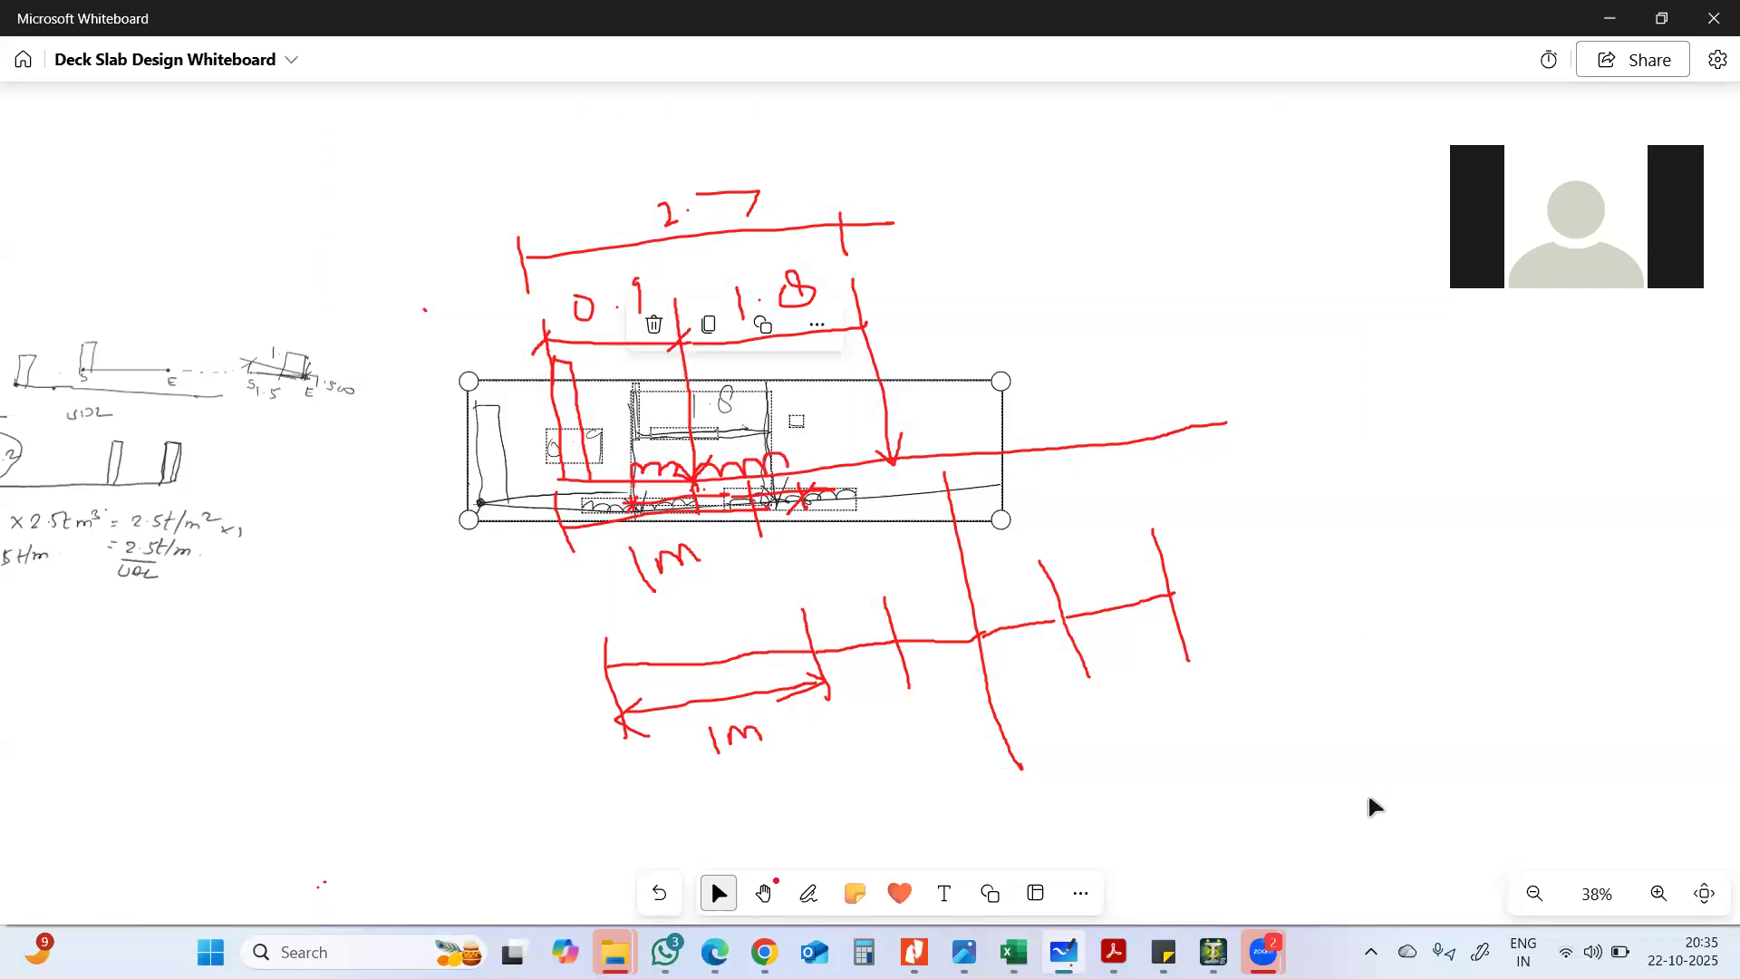
click(1370, 806)
mouse_move(402, 127)
mouse_down()
mouse_move(1121, 435)
mouse_move(1235, 816)
mouse_move(1266, 861)
mouse_move(1296, 816)
mouse_move(641, 543)
mouse_up()
click(1257, 783)
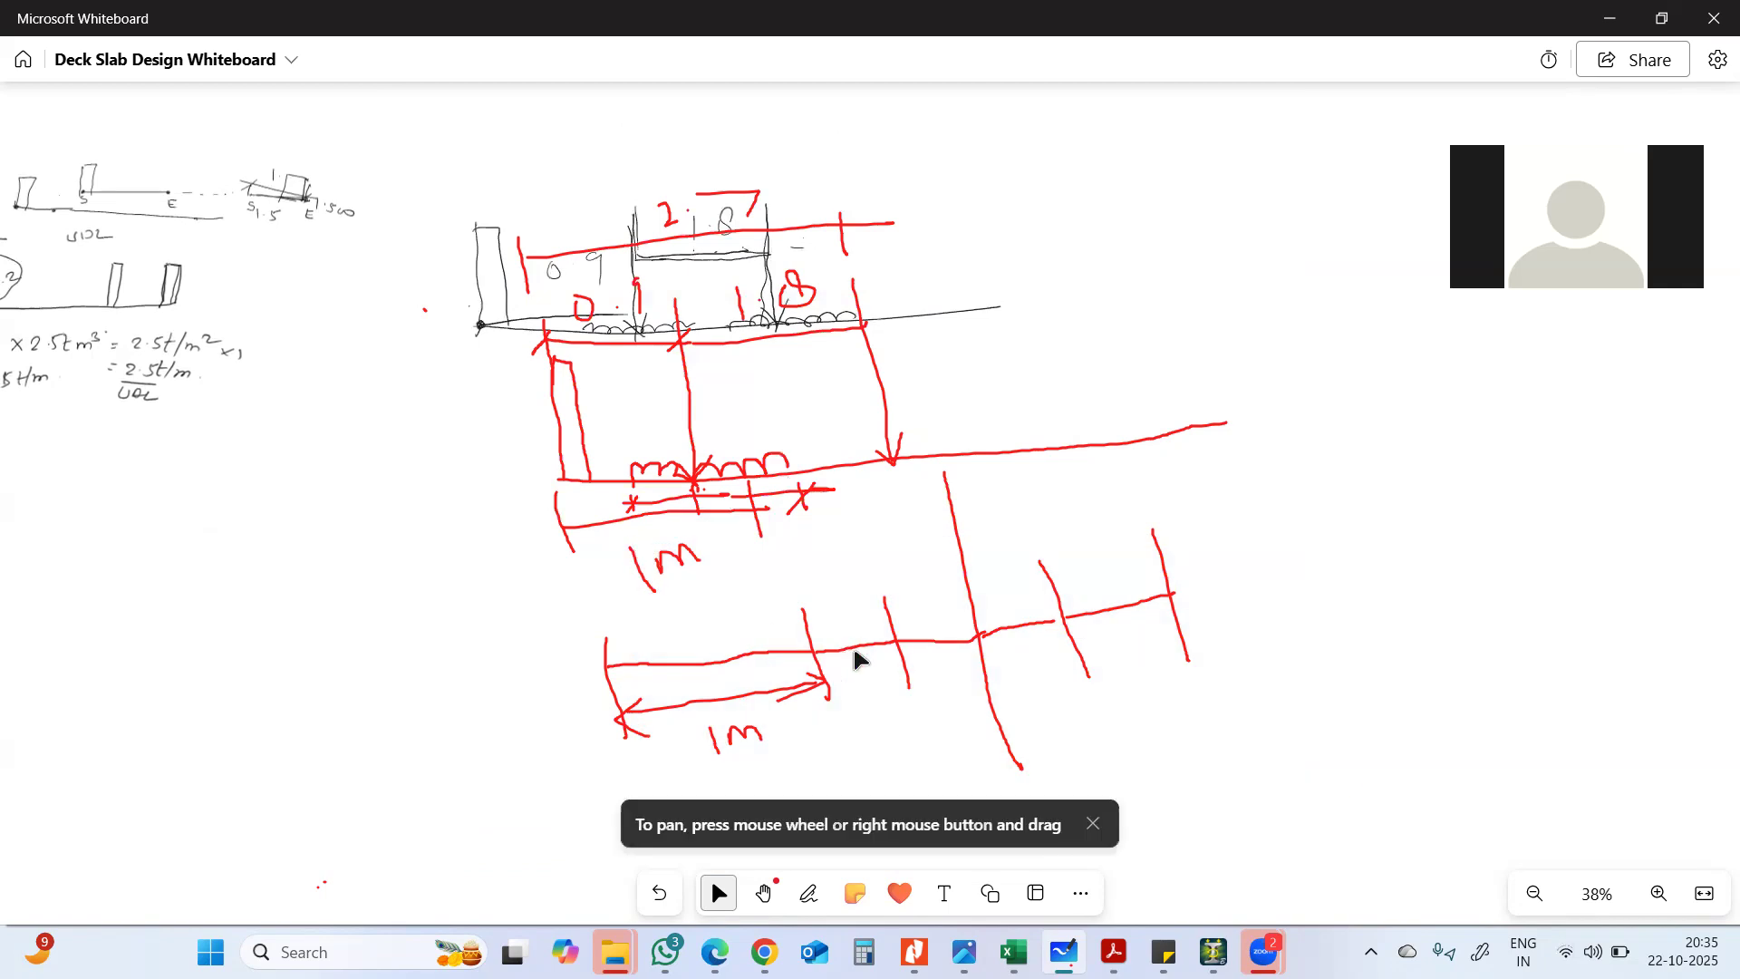
mouse_move(351, 90)
mouse_down()
mouse_move(1094, 464)
mouse_move(1426, 923)
mouse_up()
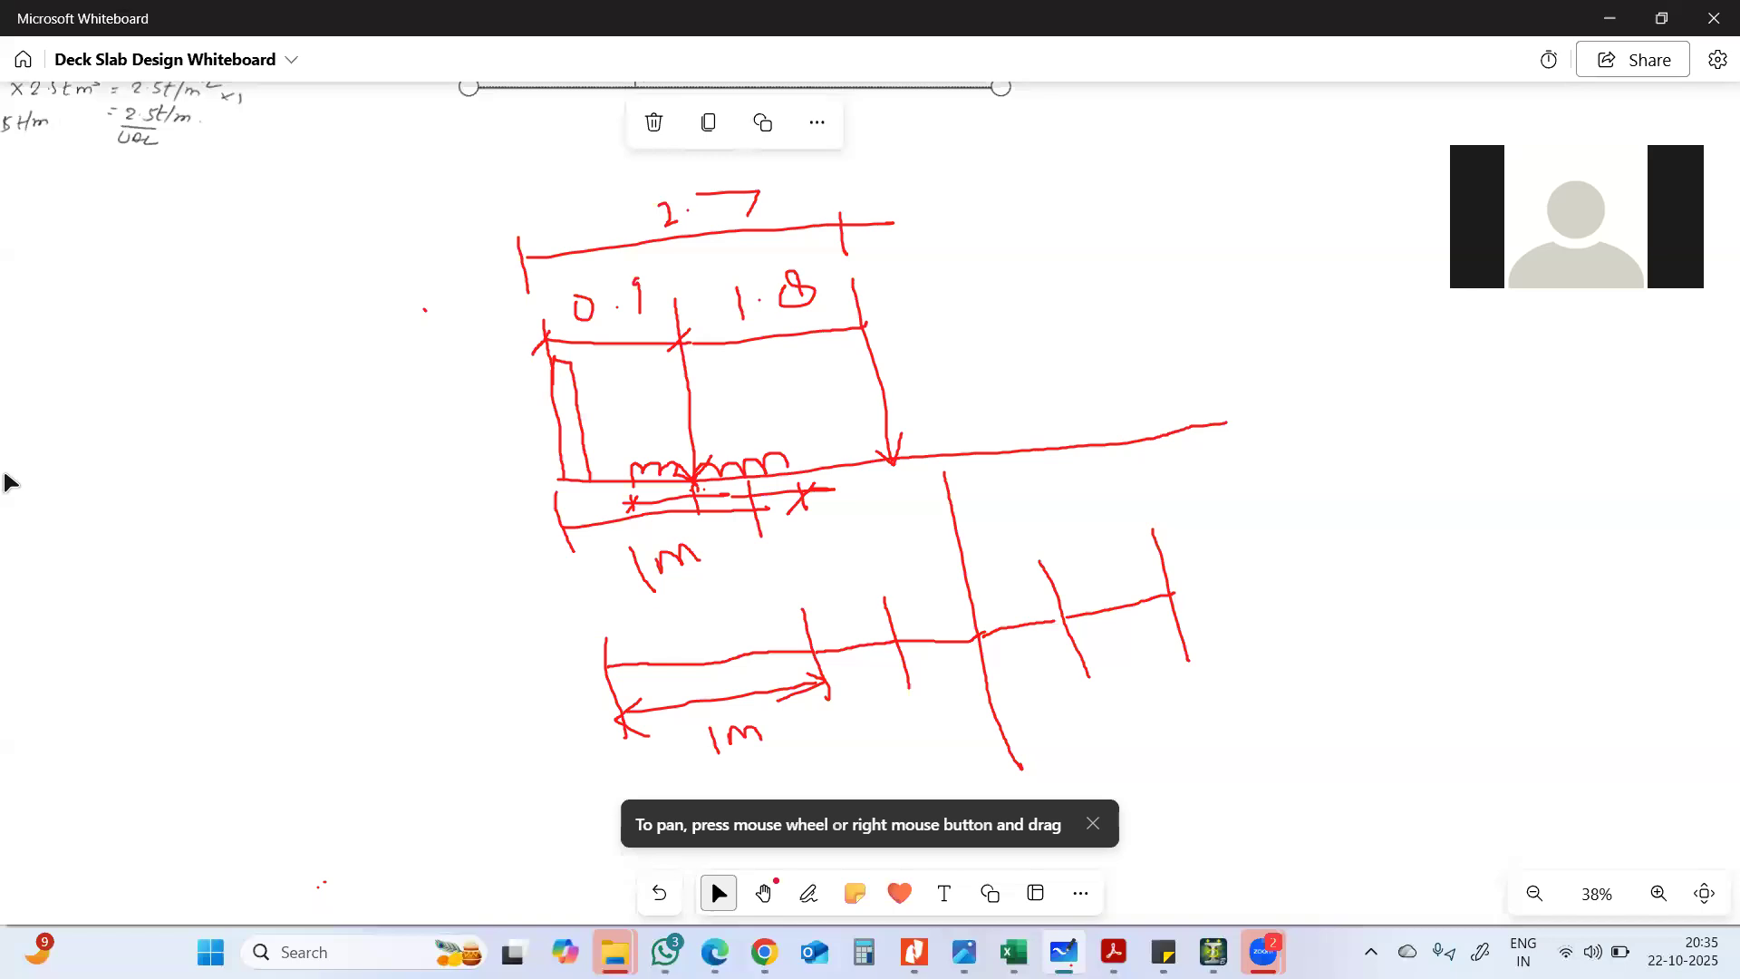
click(591, 256)
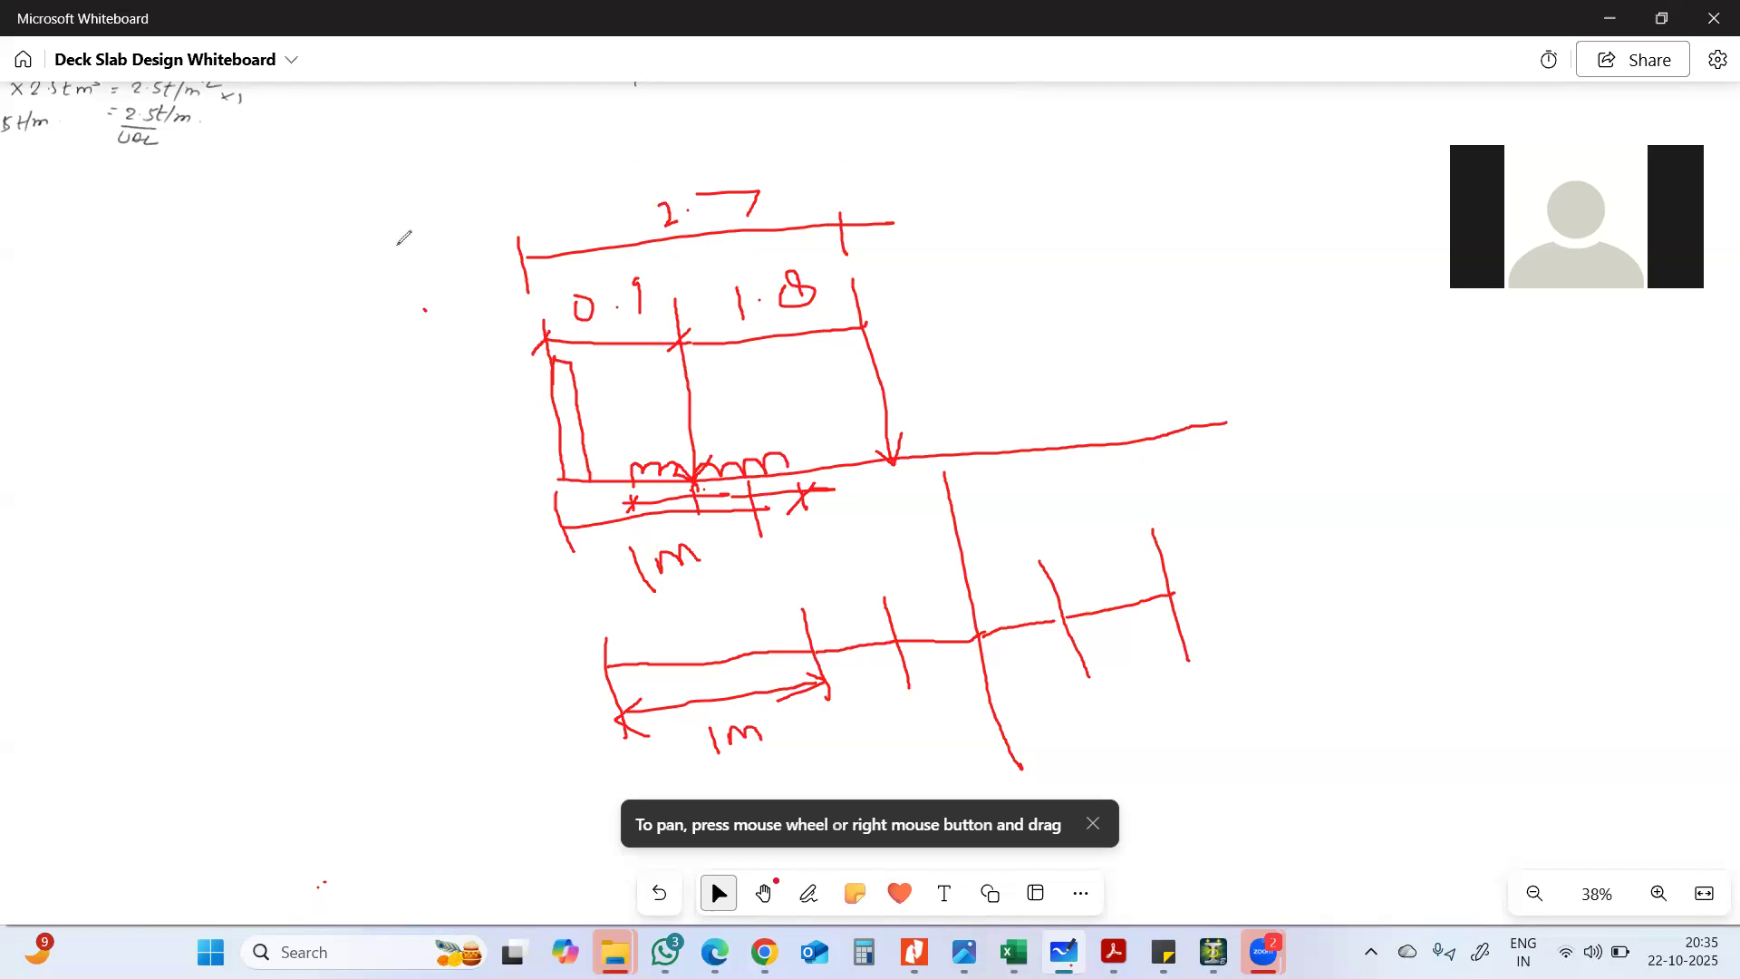
drag(422, 145, 792, 434)
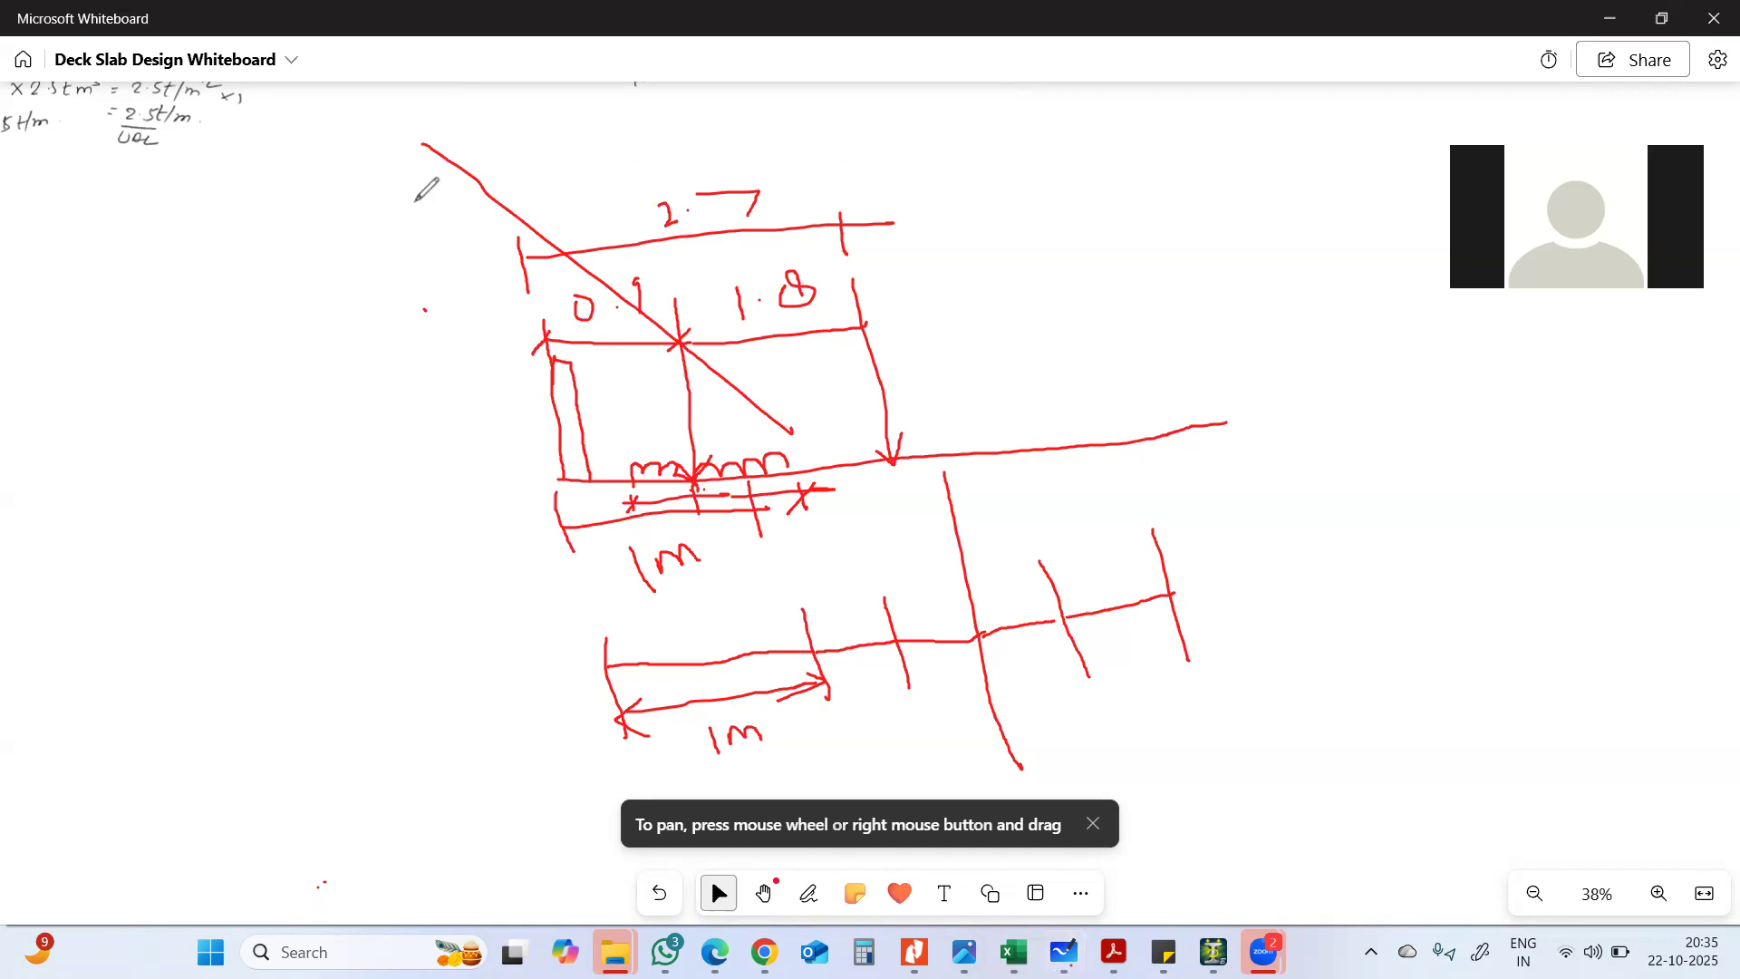
mouse_move(337, 102)
mouse_down()
mouse_move(937, 517)
mouse_move(1196, 800)
mouse_up()
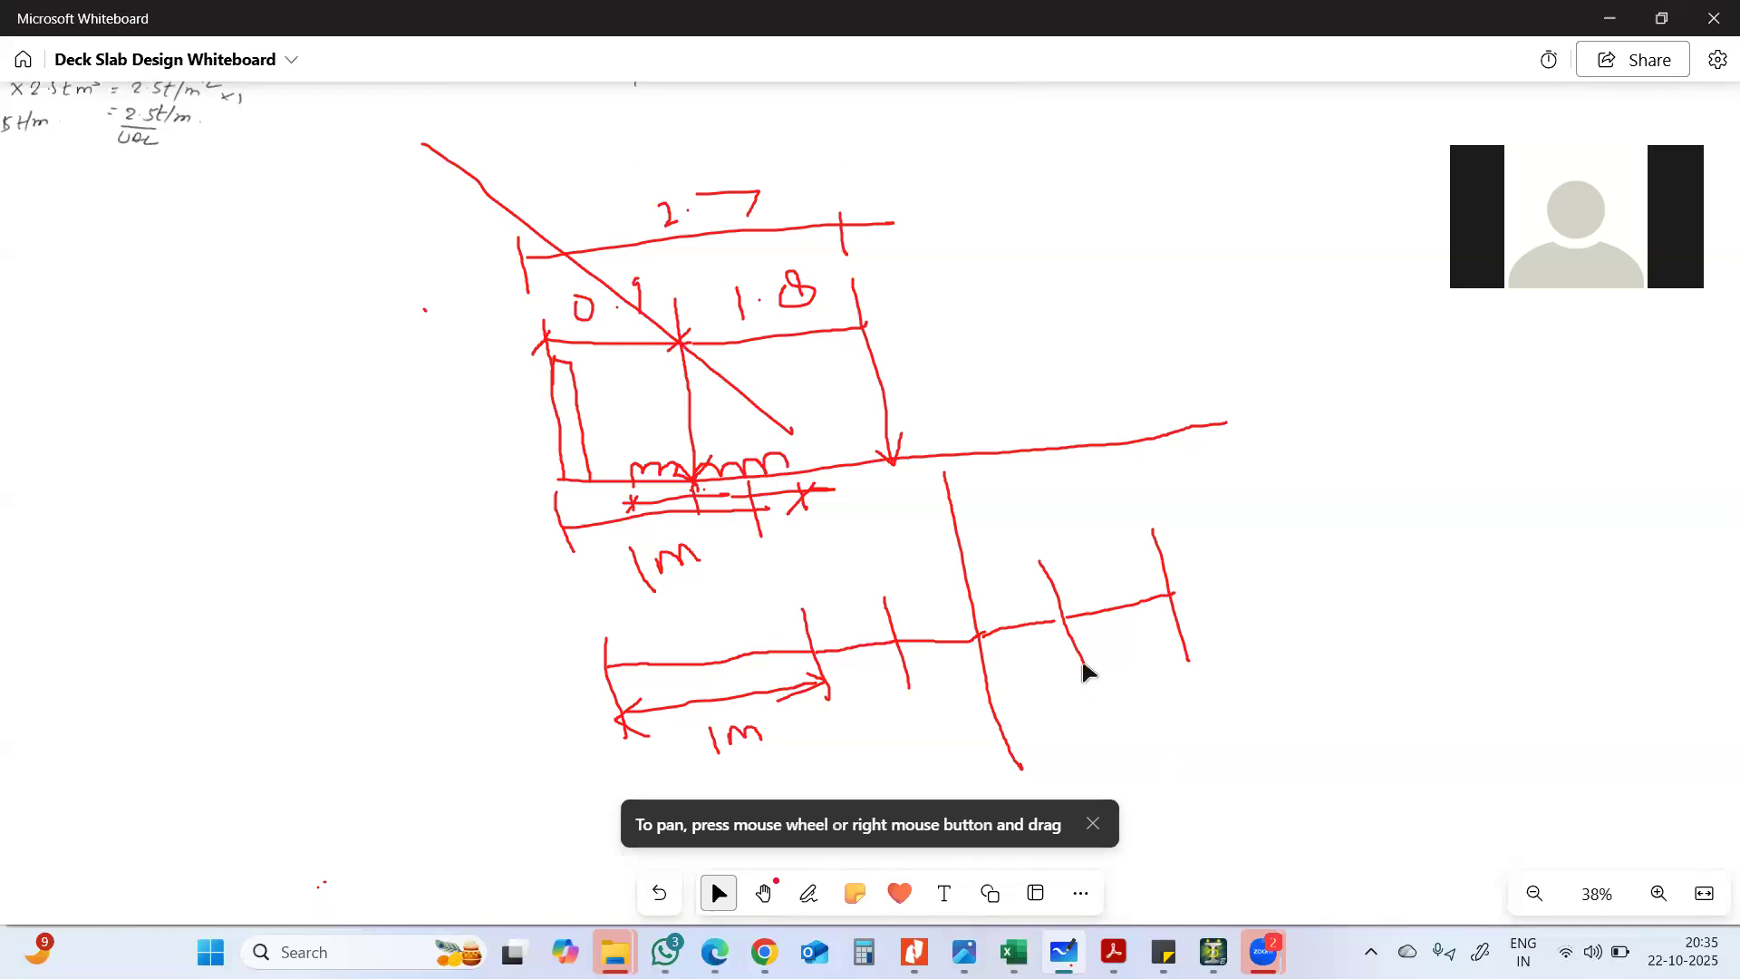
key(ctrl+a)
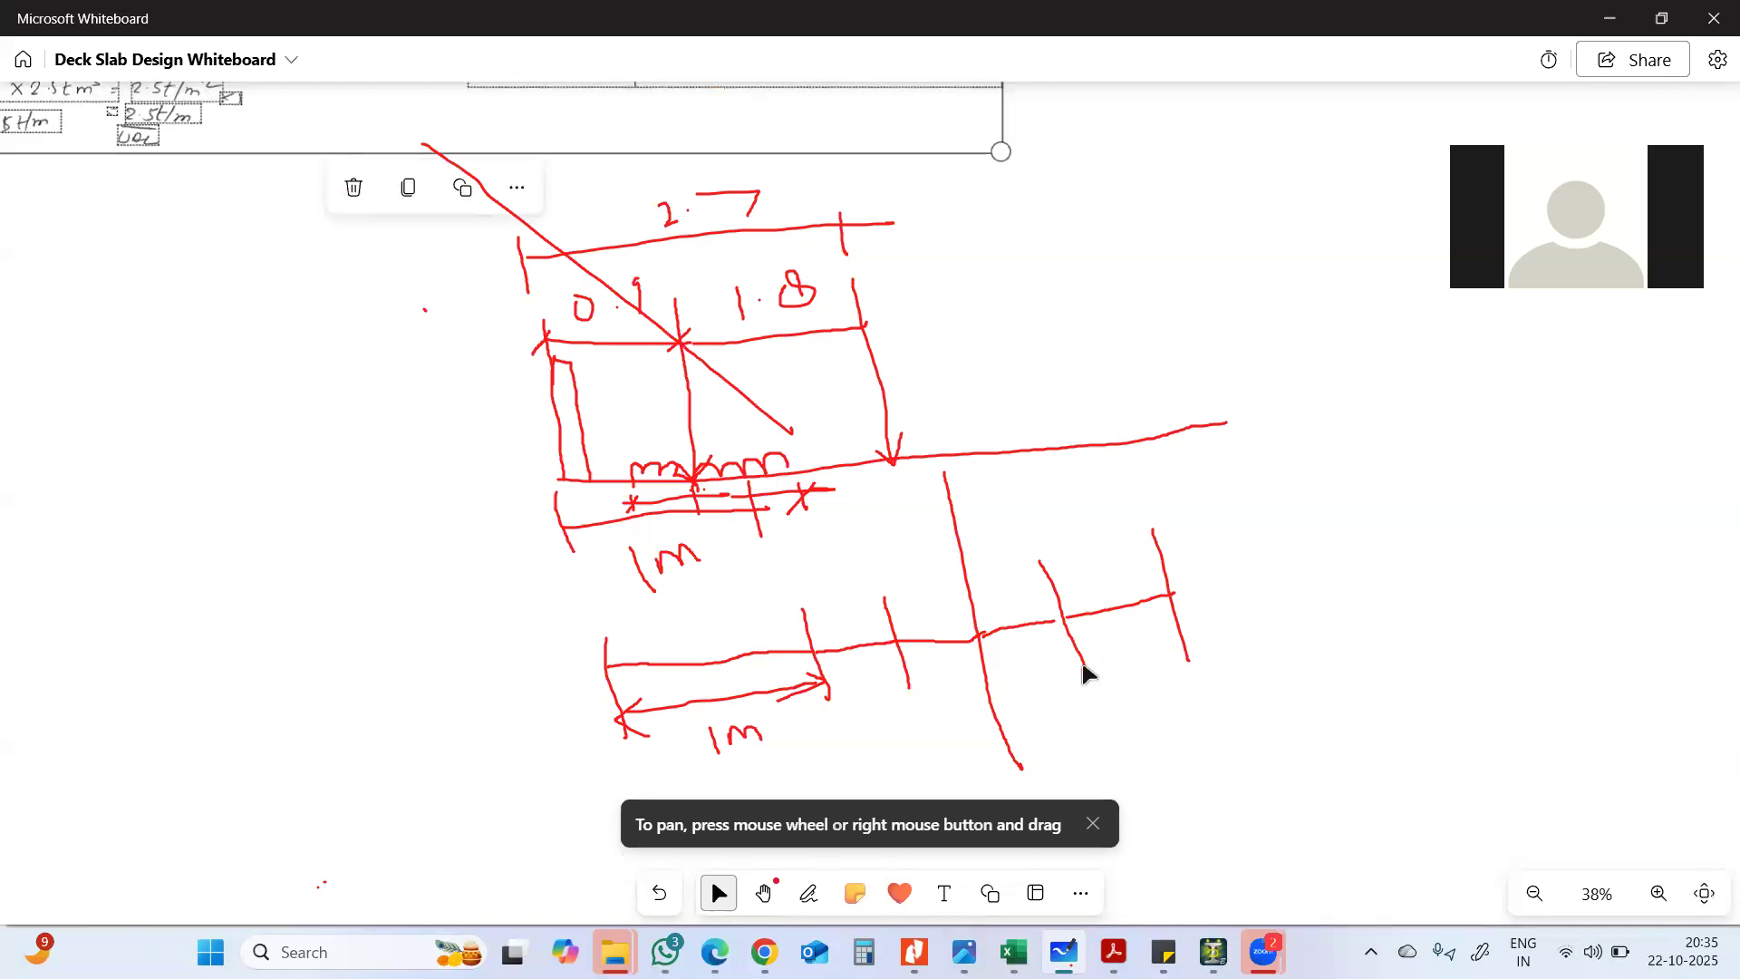
key(Escape)
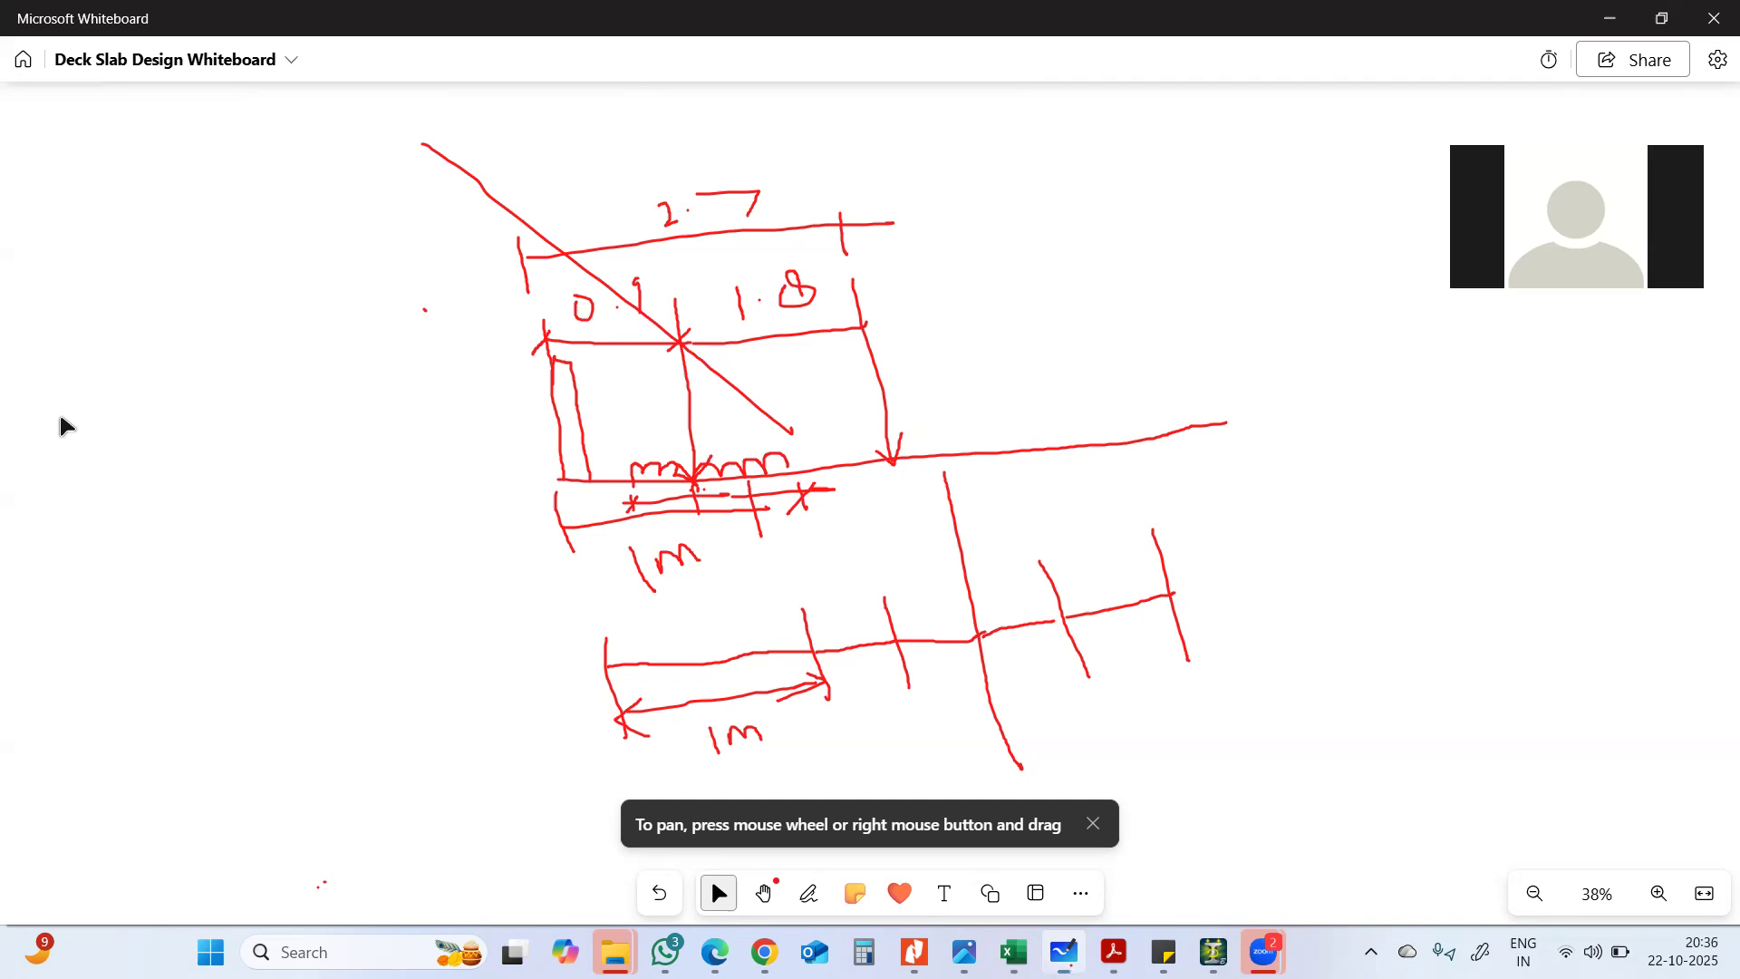
- Erase the red deck load sketch from the screen and switch back to the Excel workbook
mouse_move(750, 256)
mouse_down()
mouse_move(753, 148)
mouse_move(699, 280)
mouse_move(761, 243)
mouse_move(746, 454)
mouse_move(726, 350)
mouse_move(602, 517)
mouse_move(727, 522)
mouse_move(567, 489)
mouse_move(828, 423)
mouse_move(886, 466)
mouse_move(943, 478)
mouse_move(571, 715)
mouse_move(594, 738)
mouse_move(807, 656)
mouse_move(497, 672)
mouse_move(753, 653)
mouse_move(975, 598)
mouse_move(814, 589)
mouse_move(1030, 634)
mouse_move(1177, 606)
mouse_up()
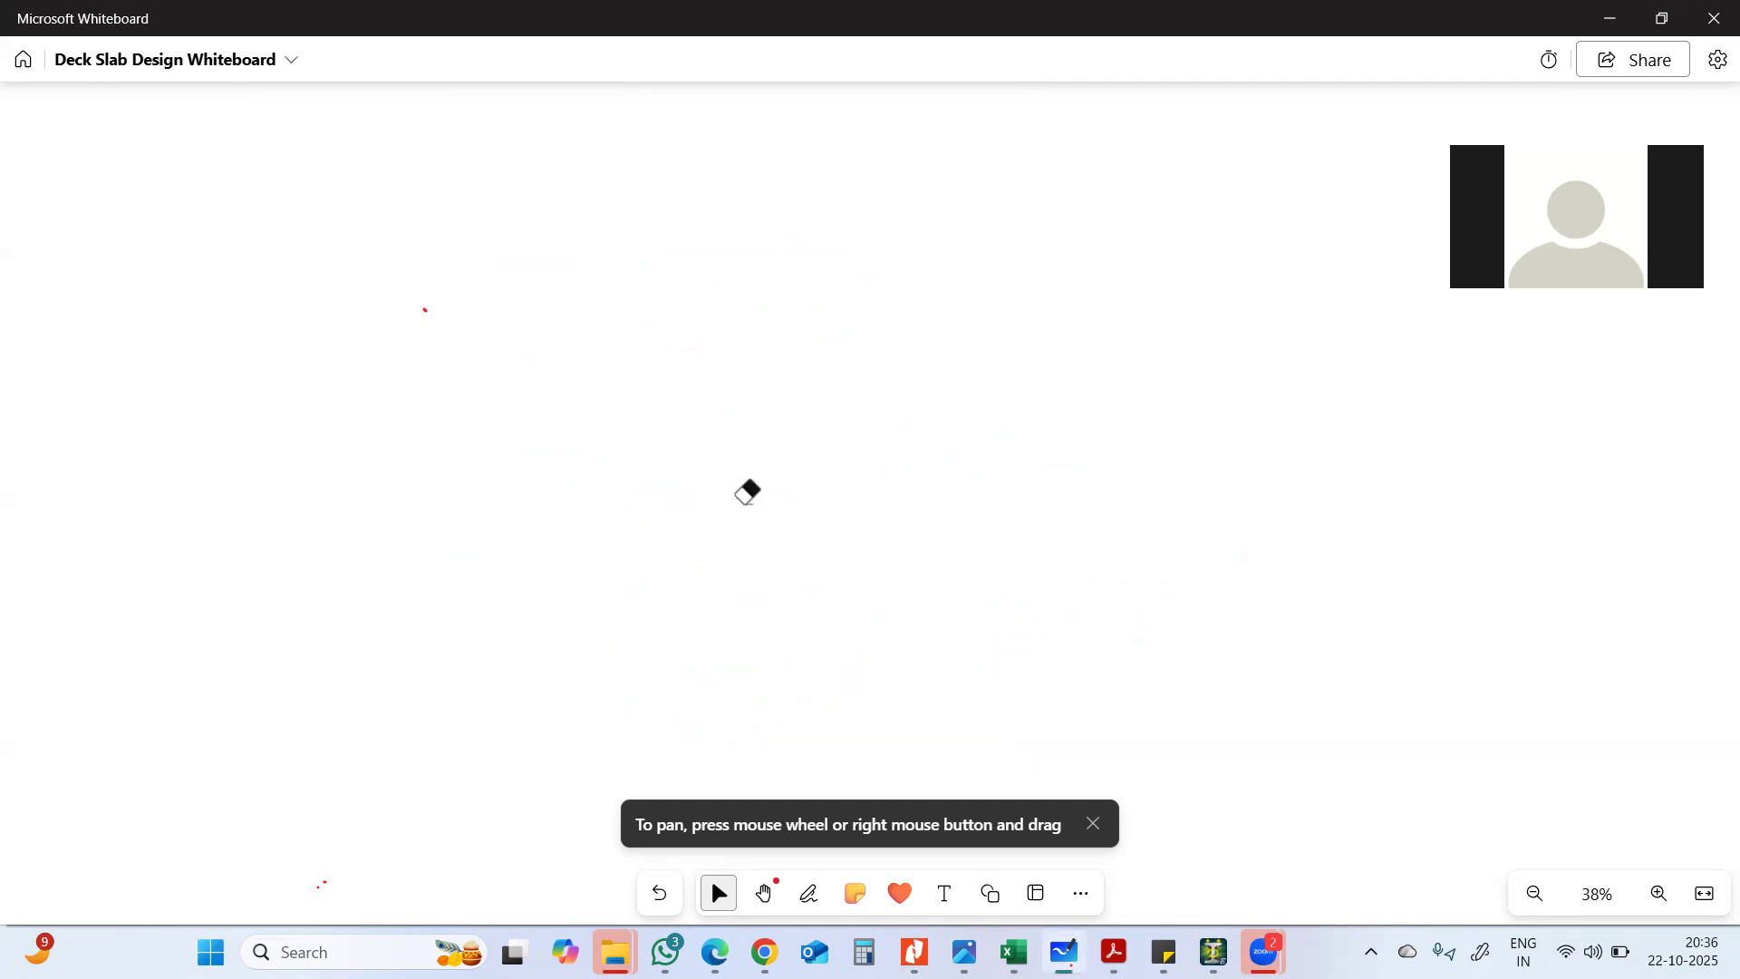
key(alt+Tab)
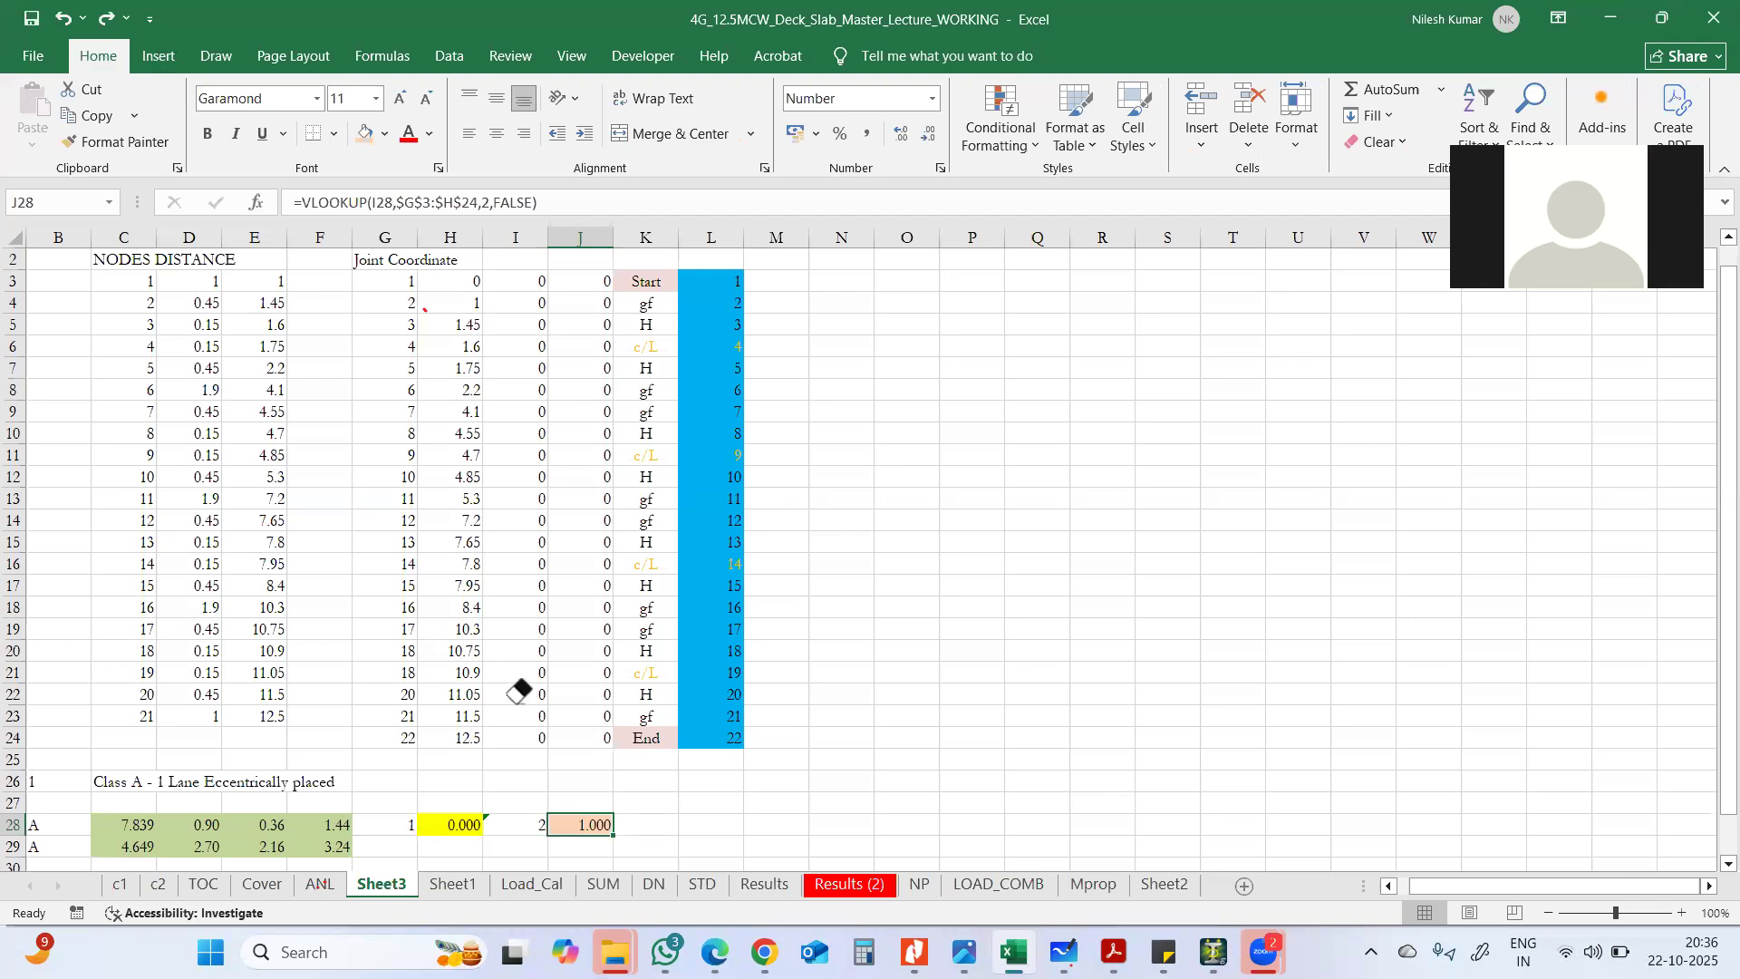
key(alt+Tab)
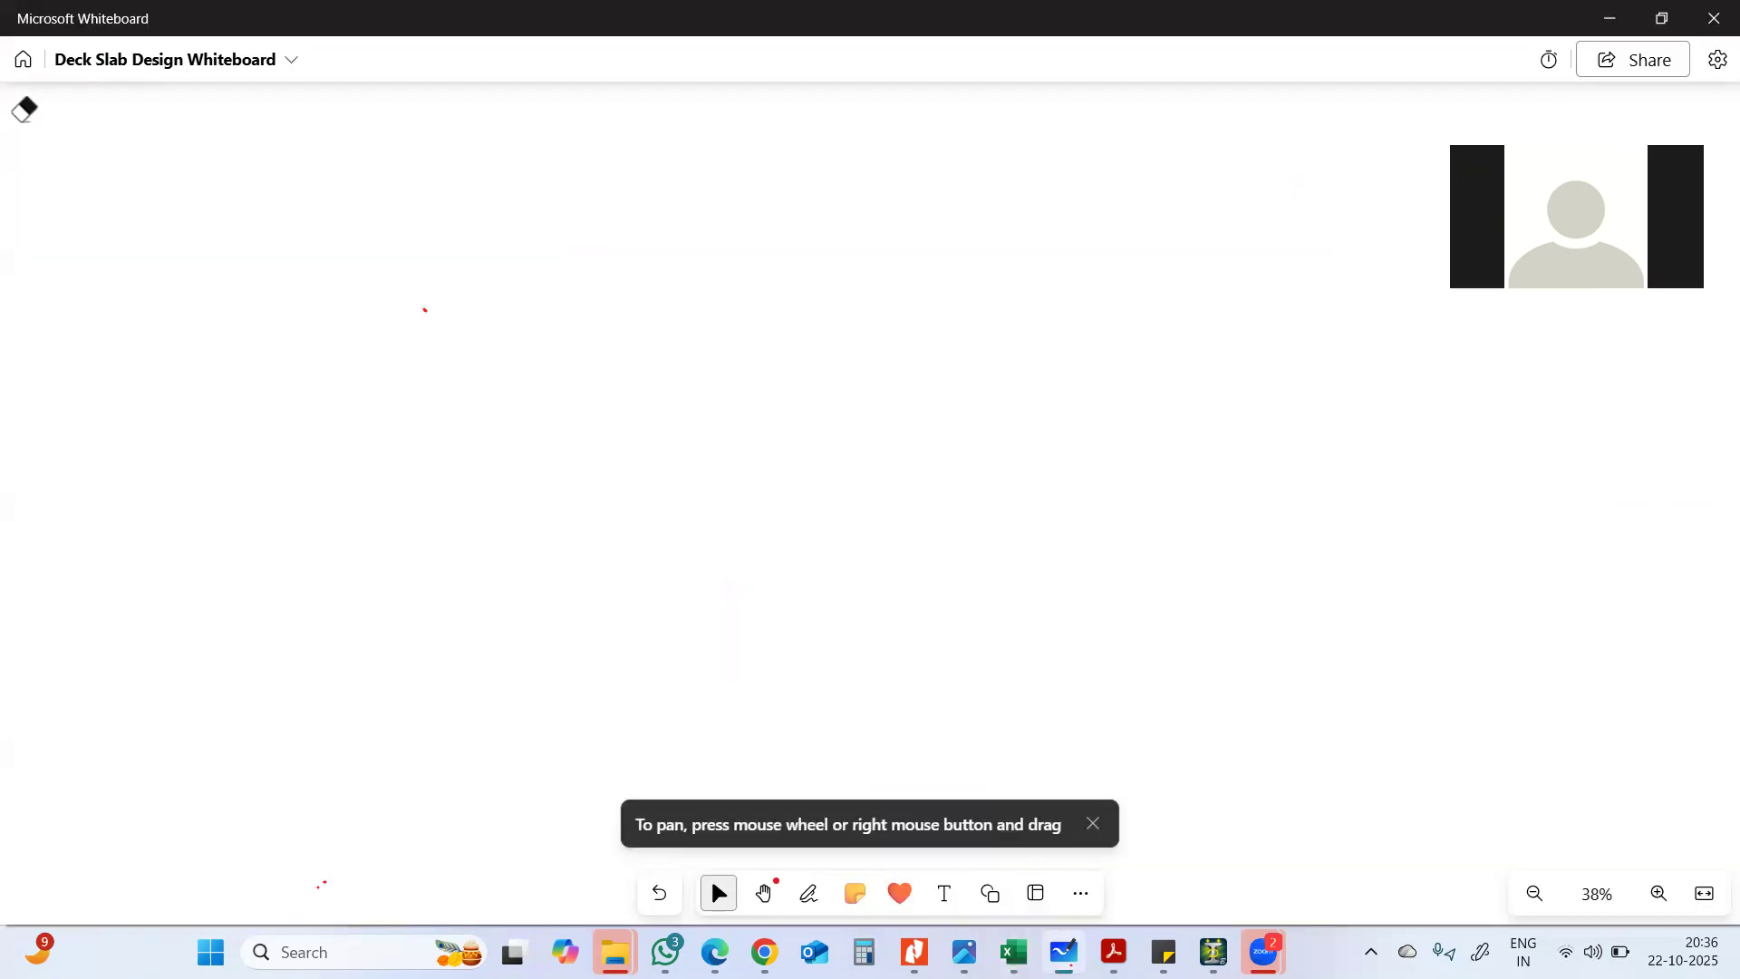
key(alt+Tab)
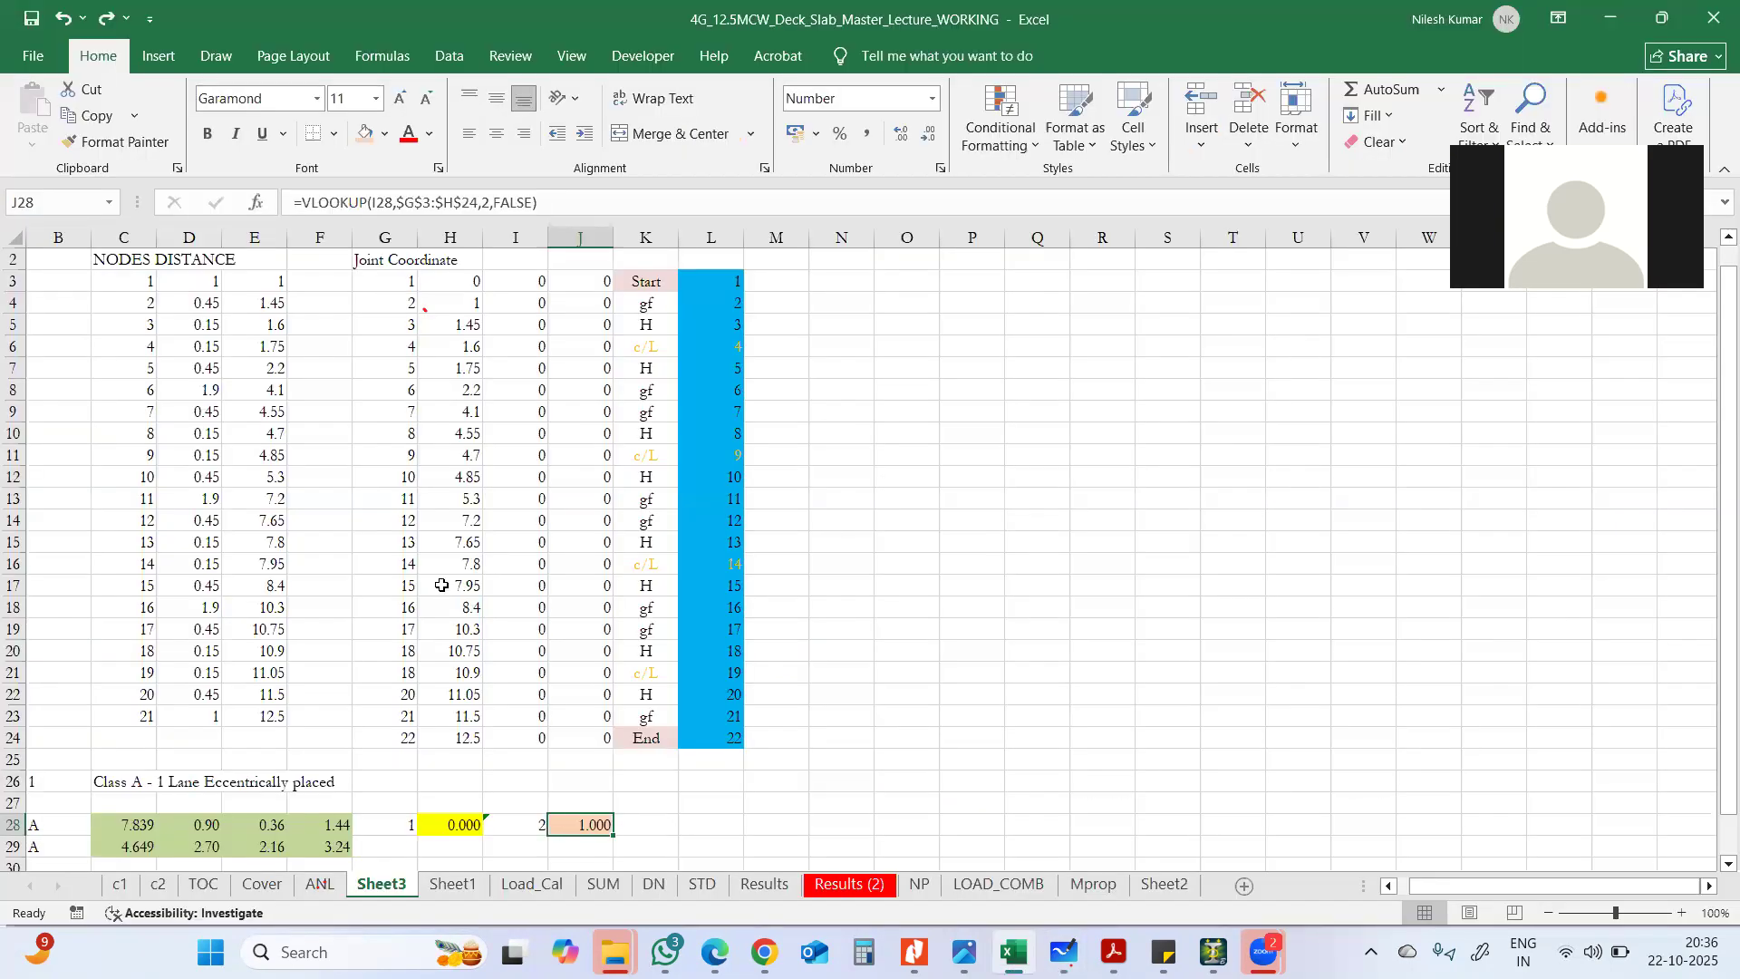
- Delete the pink ink marks from the Loading-1 diagram on the ANL sheet and return to Sheet3
click(318, 885)
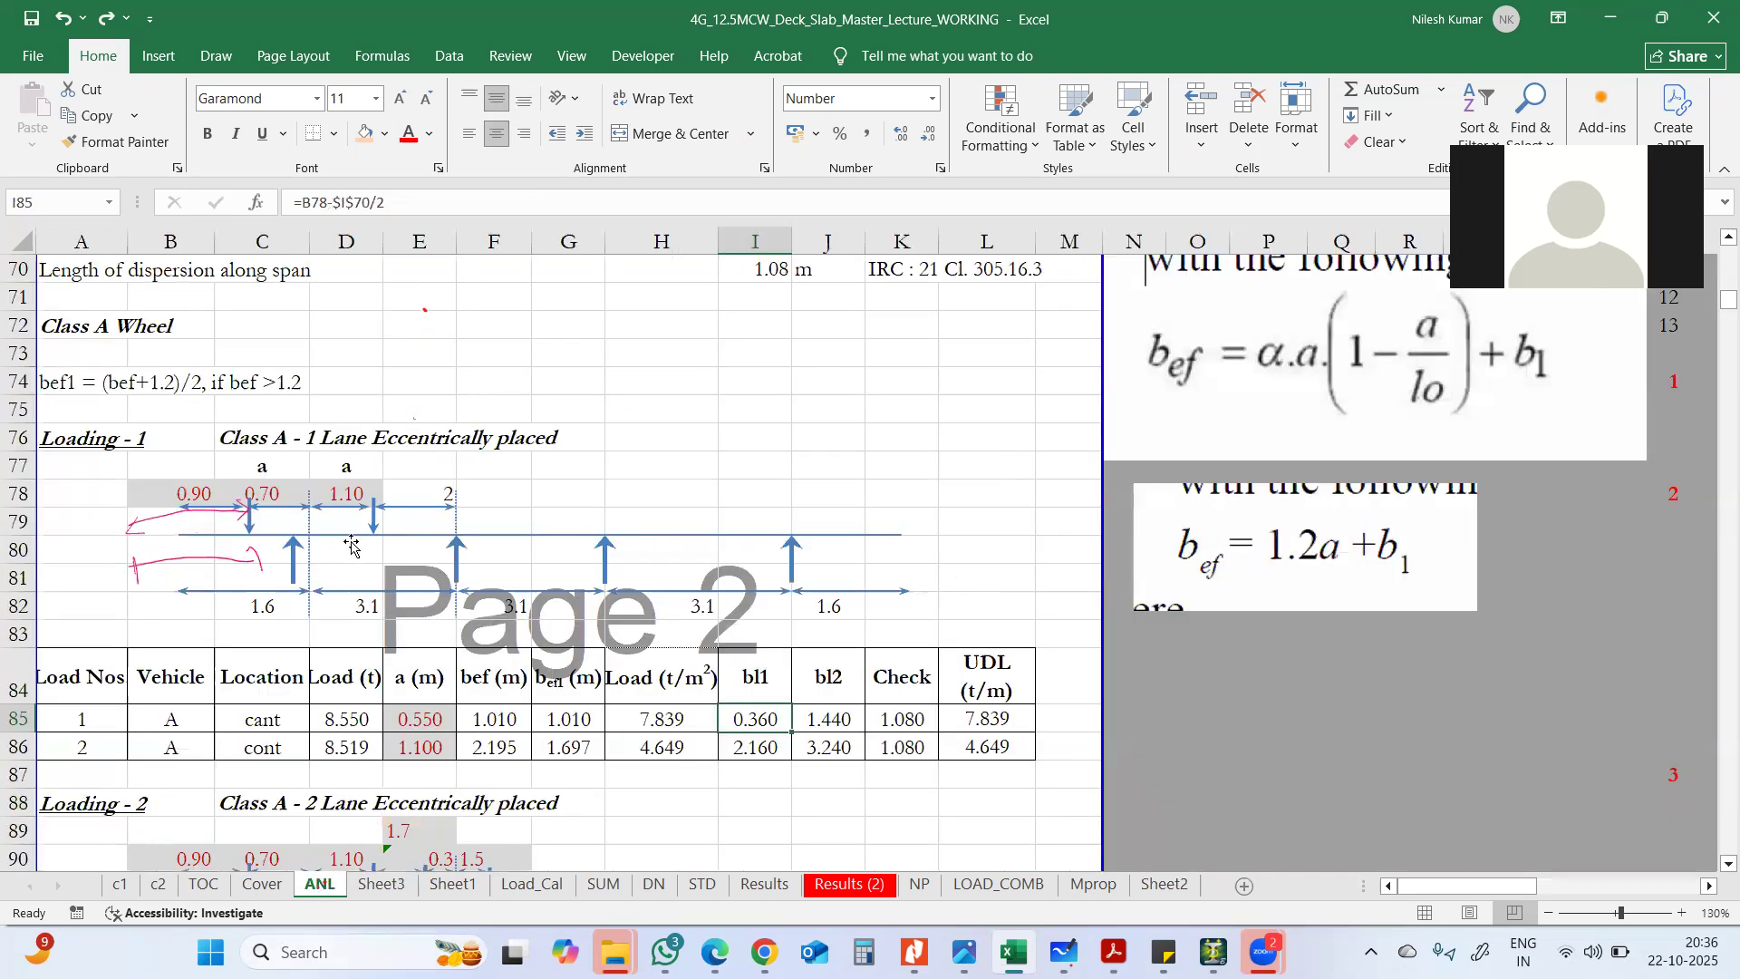
click(252, 574)
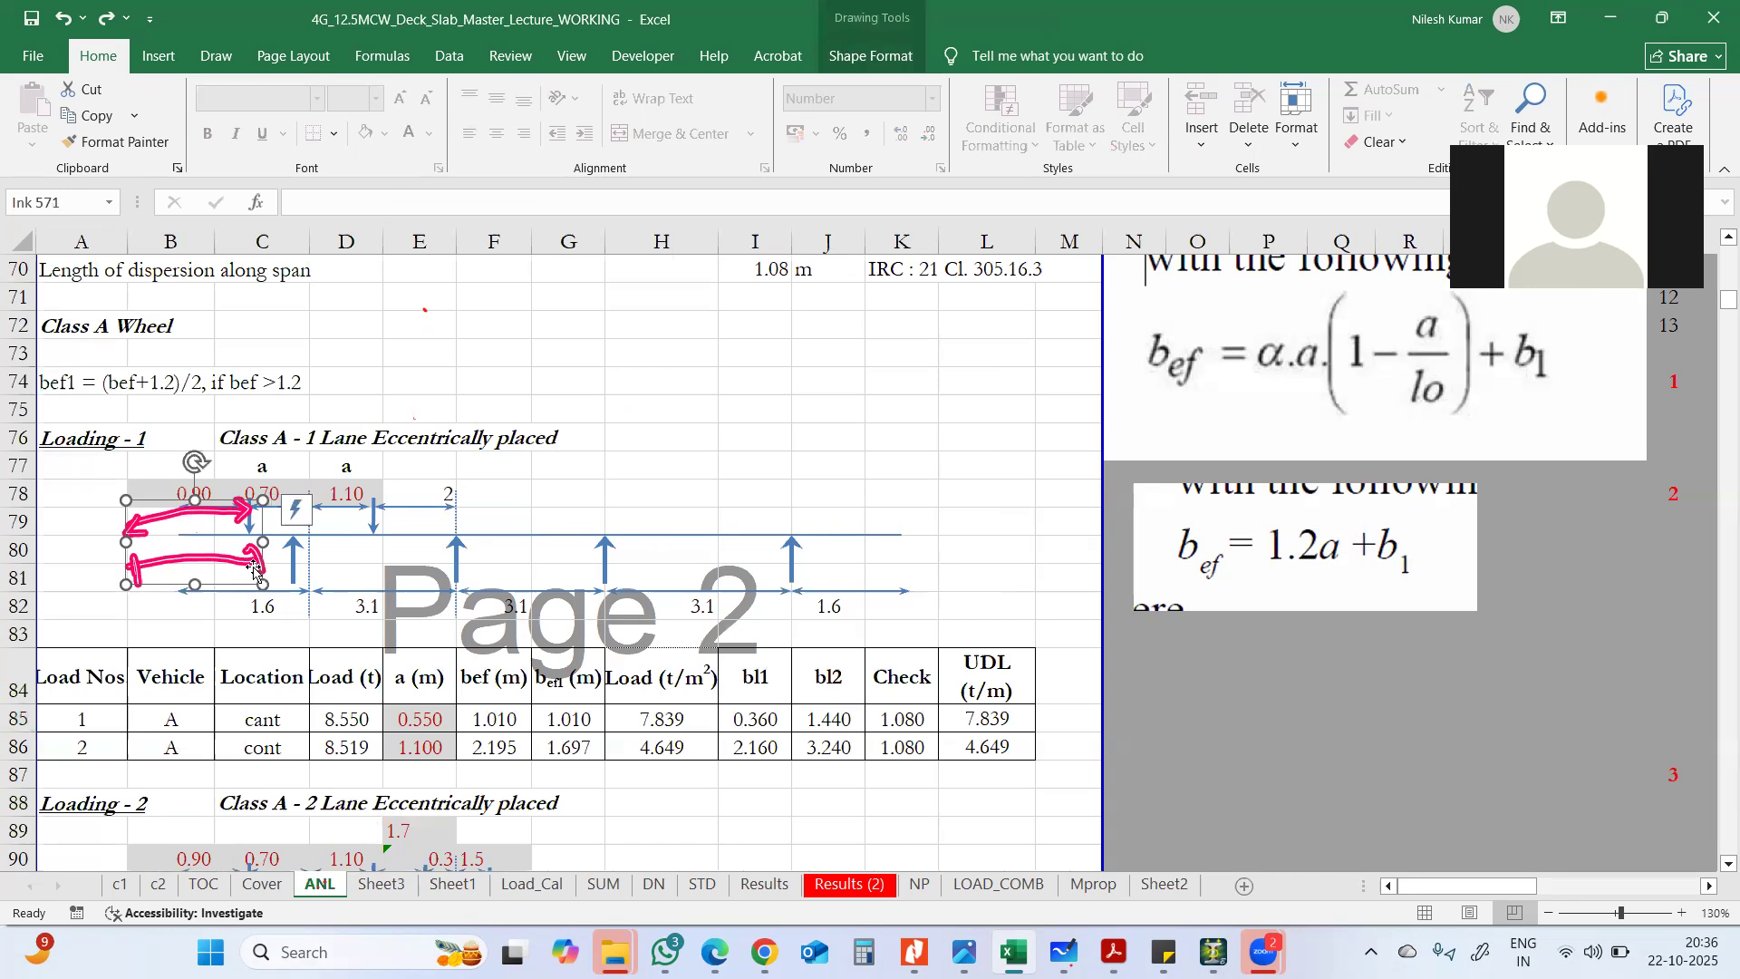
key(Delete)
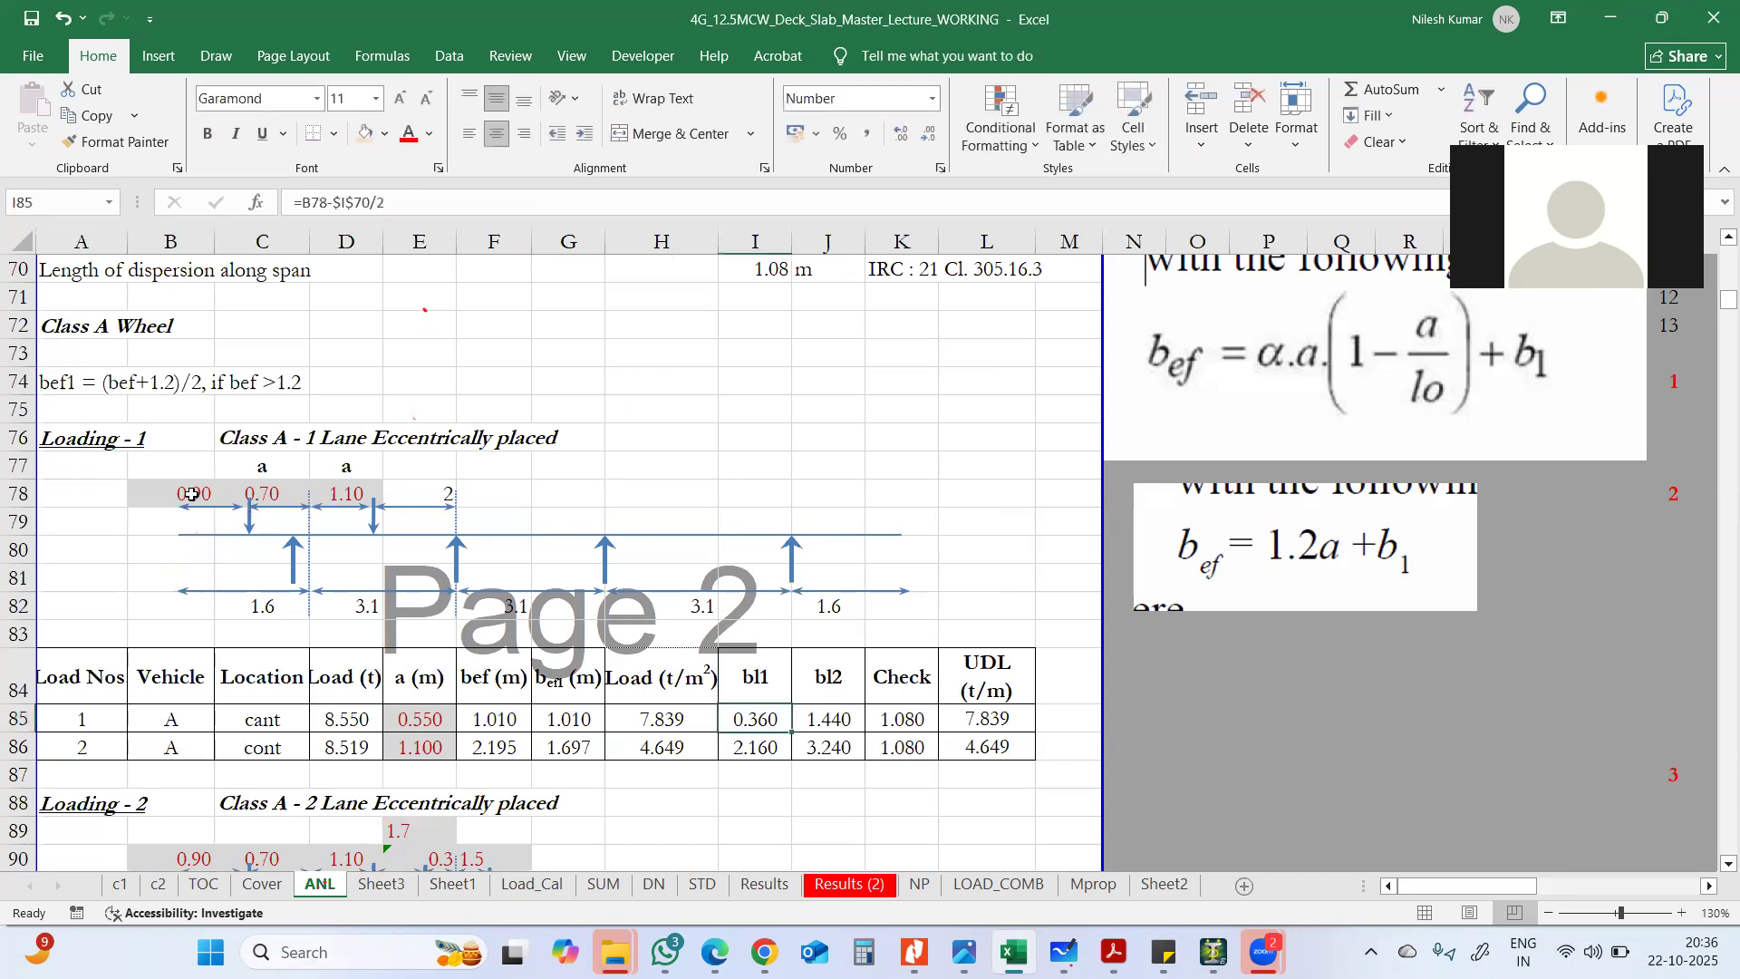
click(209, 494)
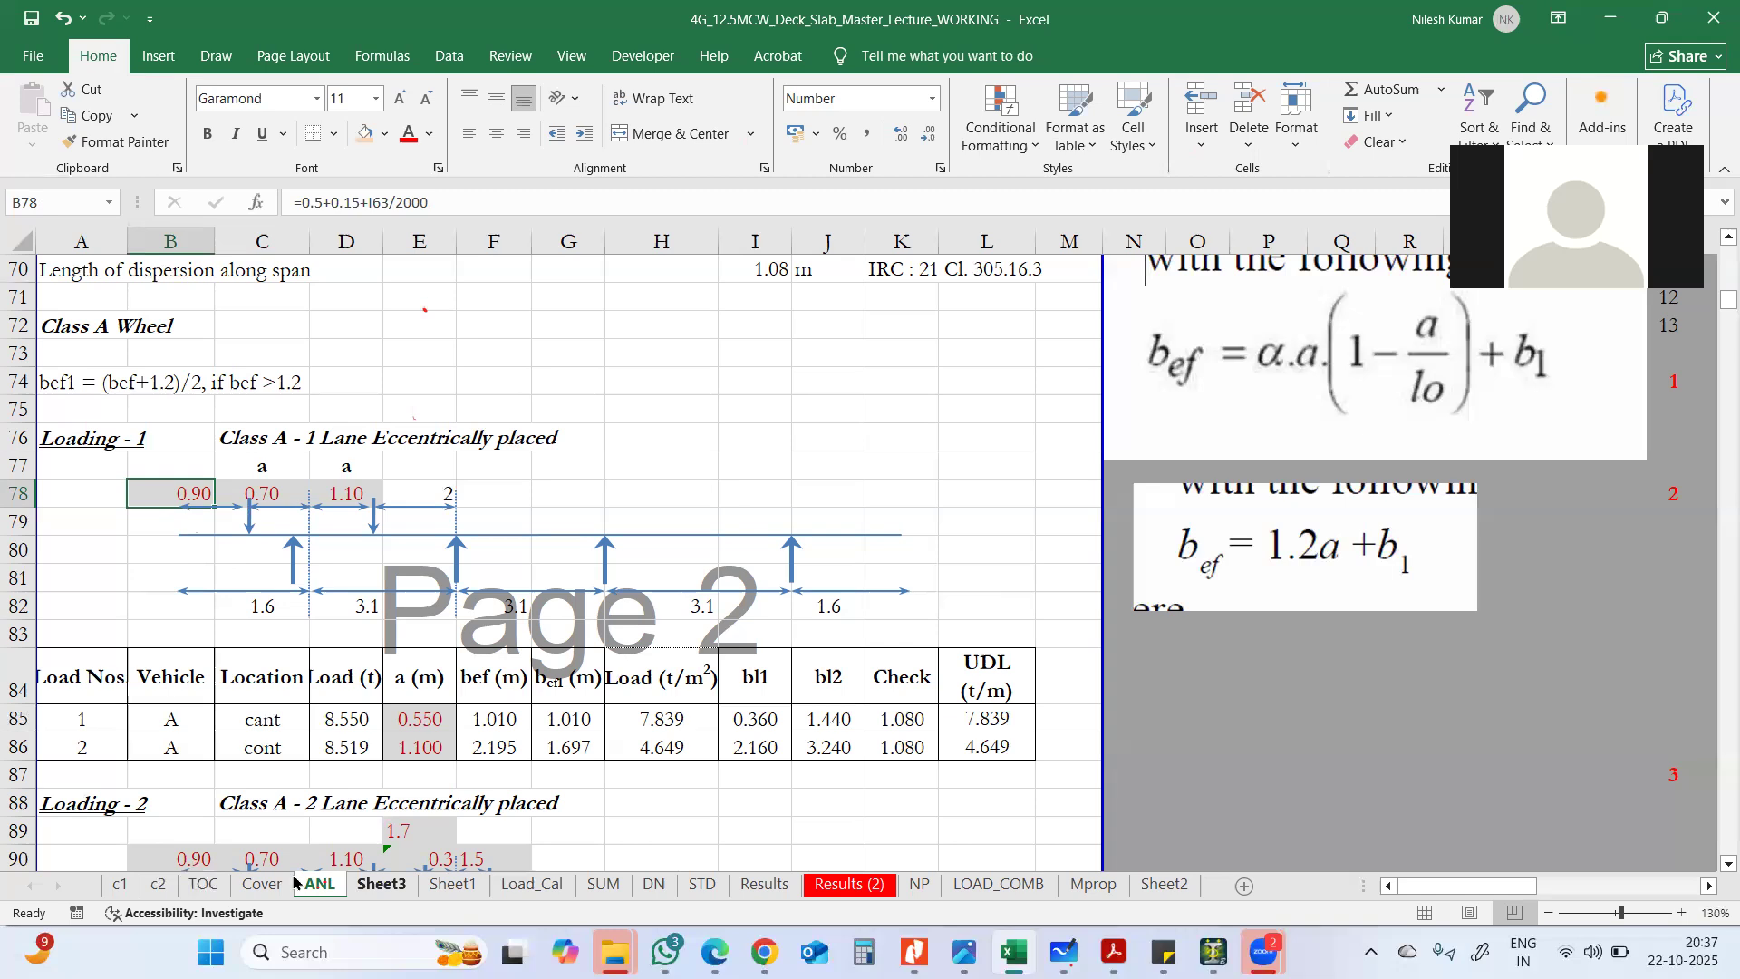
click(381, 885)
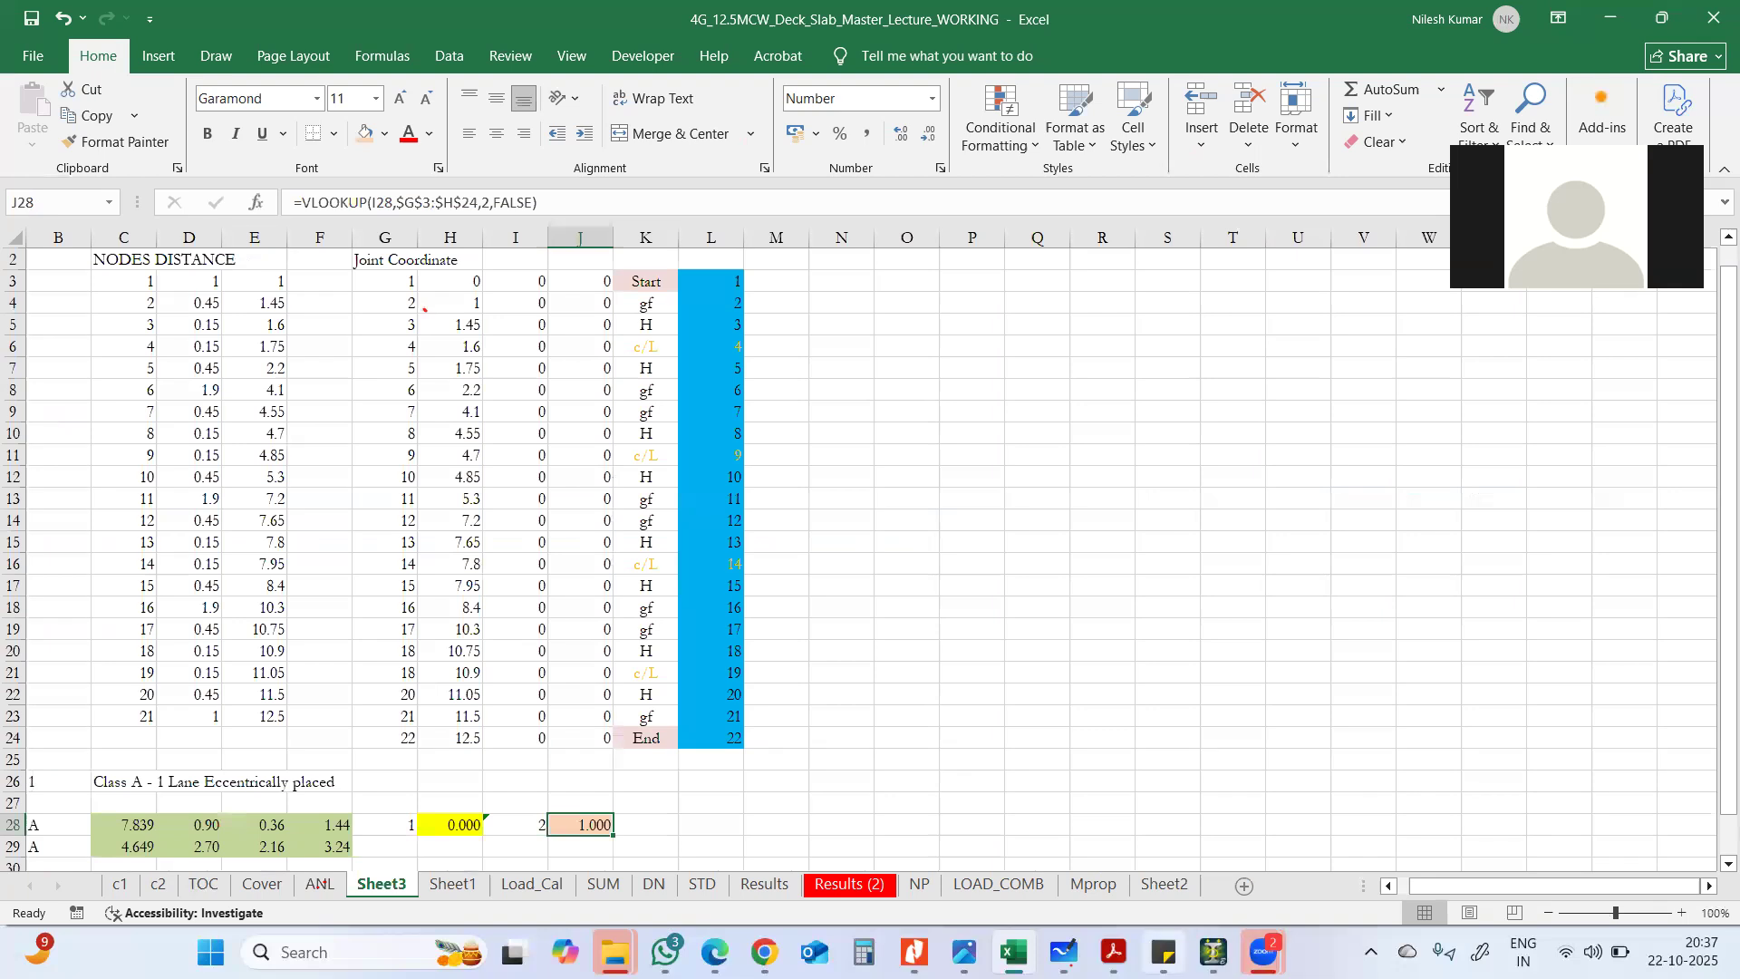
click(1064, 952)
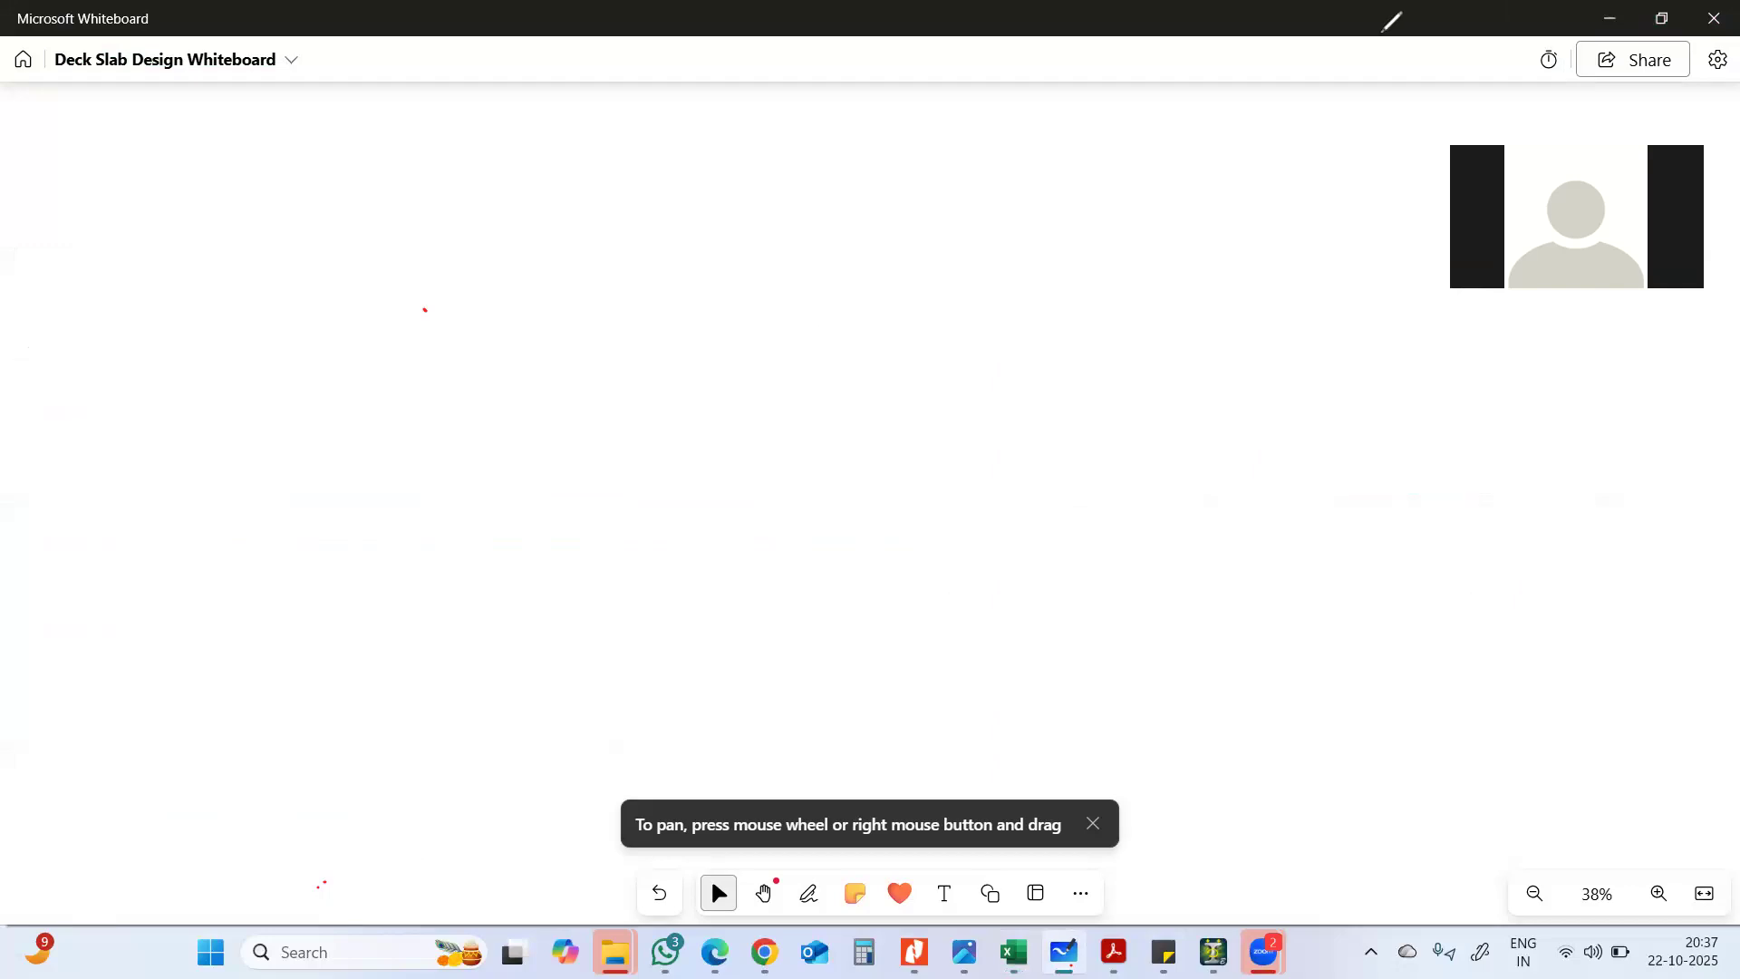
click(505, 456)
click(1013, 952)
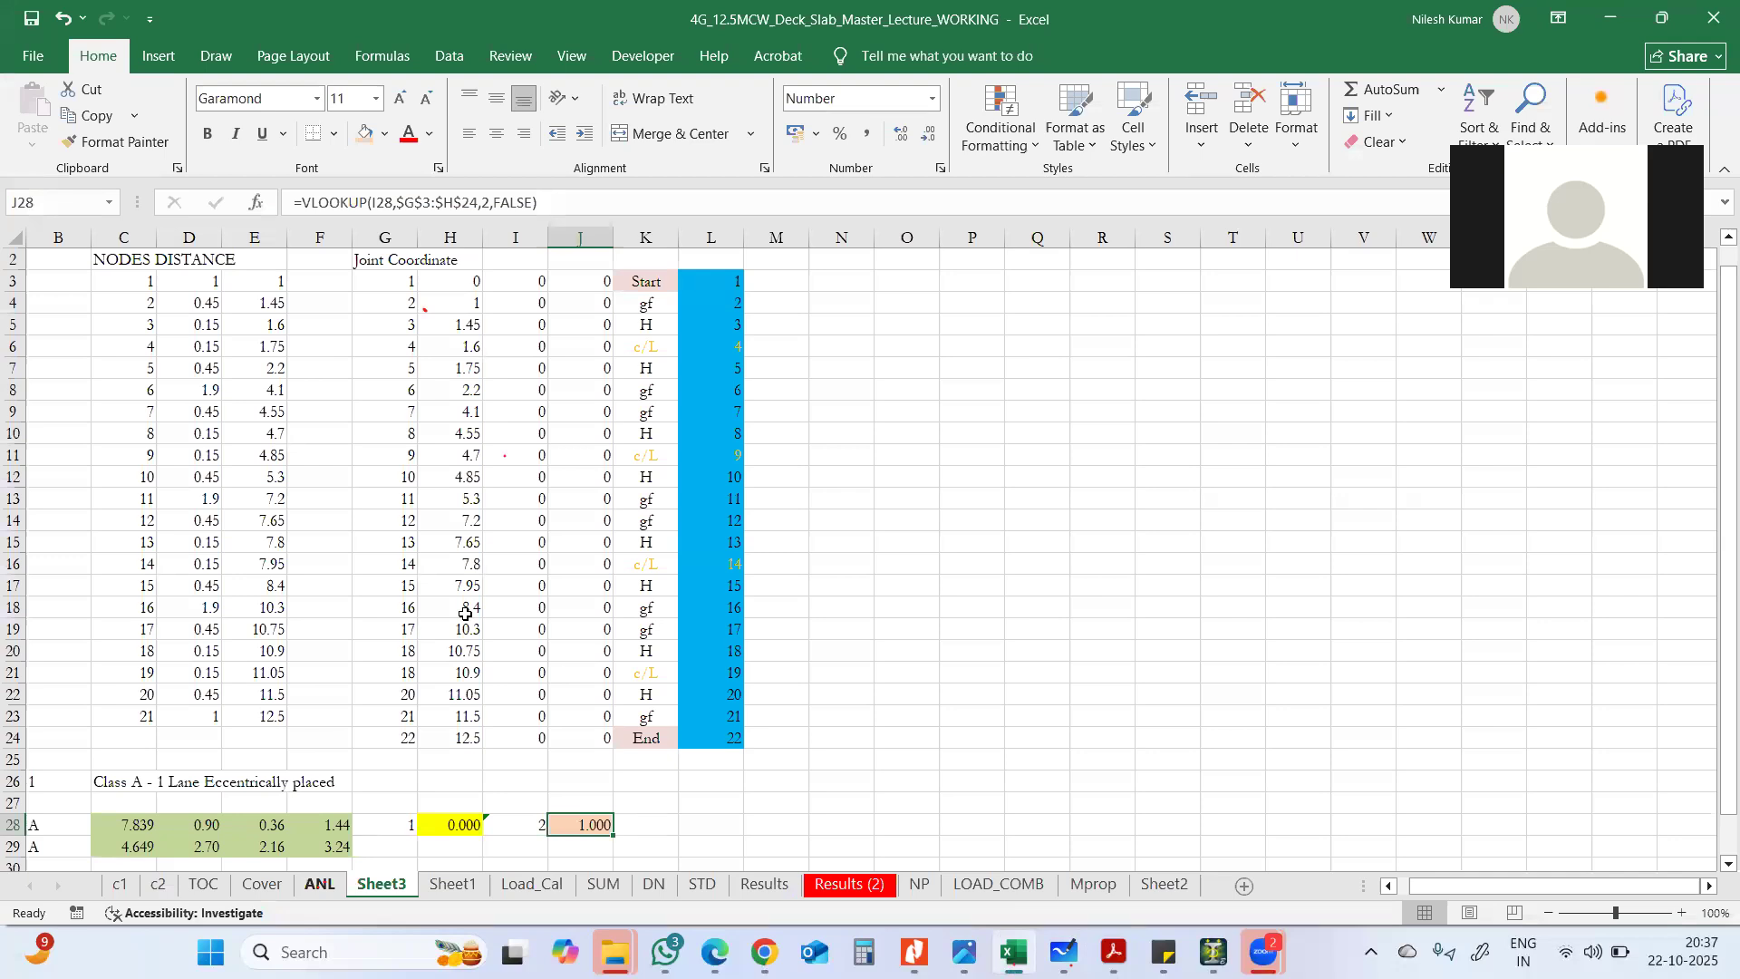
- Select the joint number and coordinate lookup cells G28:J28 in the Class A one-lane load row
key(Left)
key(Left)
key(Left)
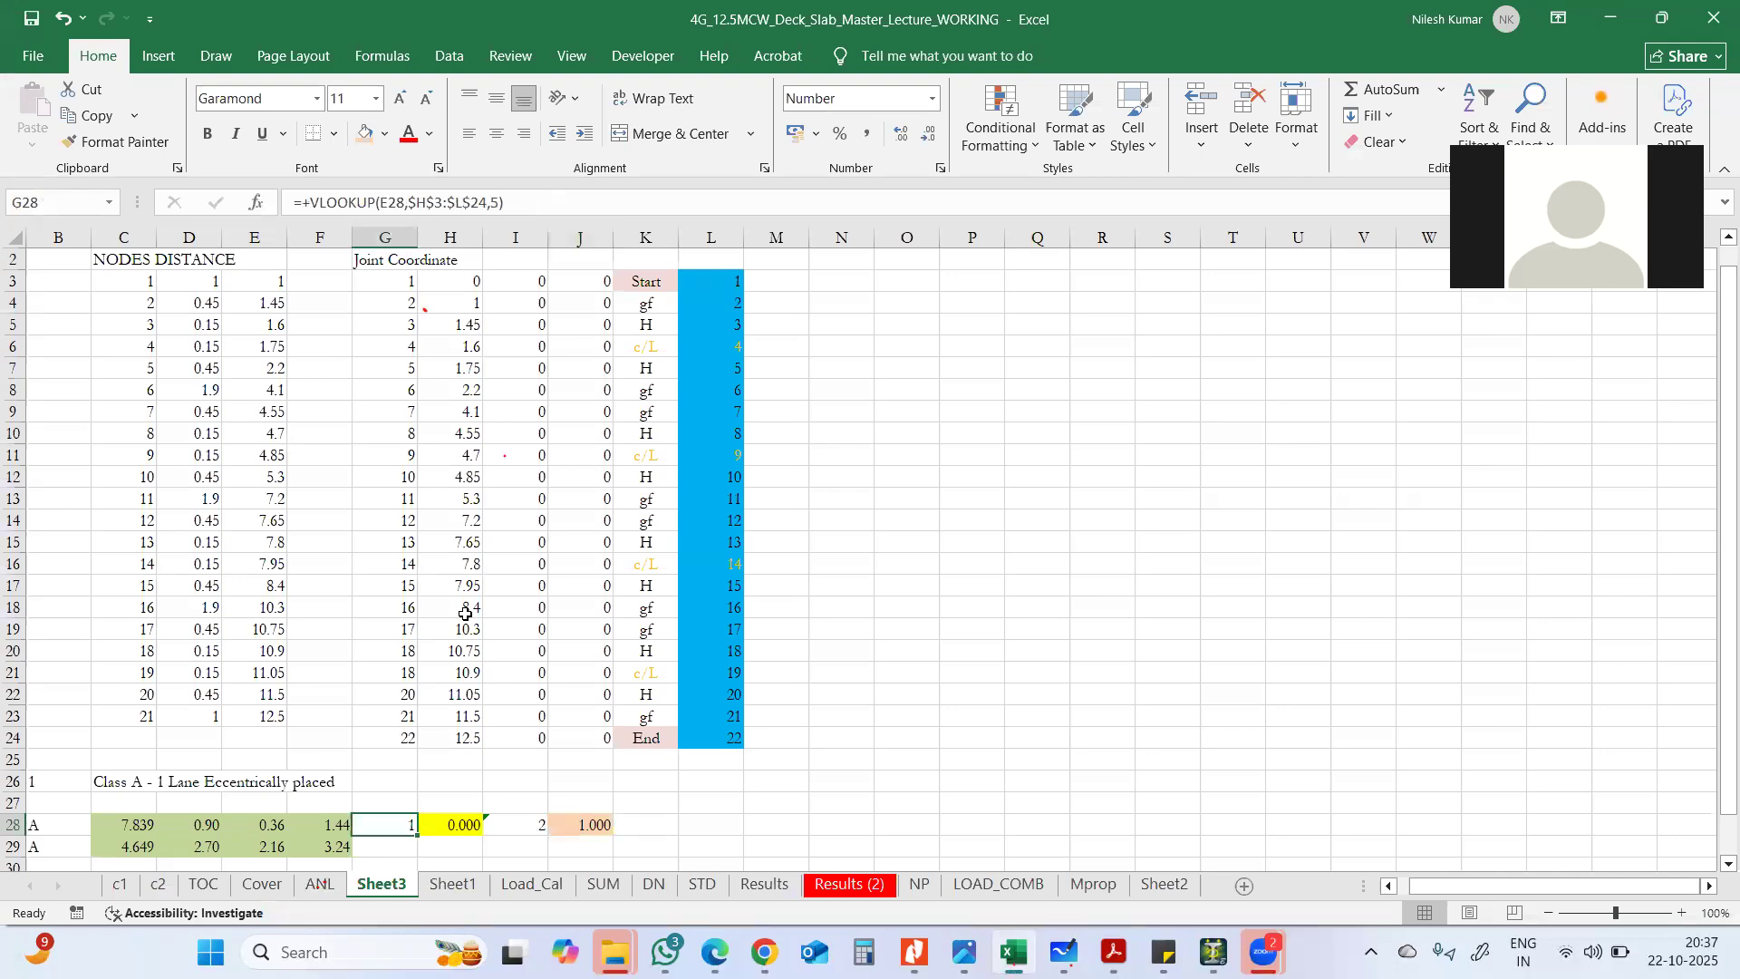
key(shift+Right)
key(shift+Right)
key(shift+Right)
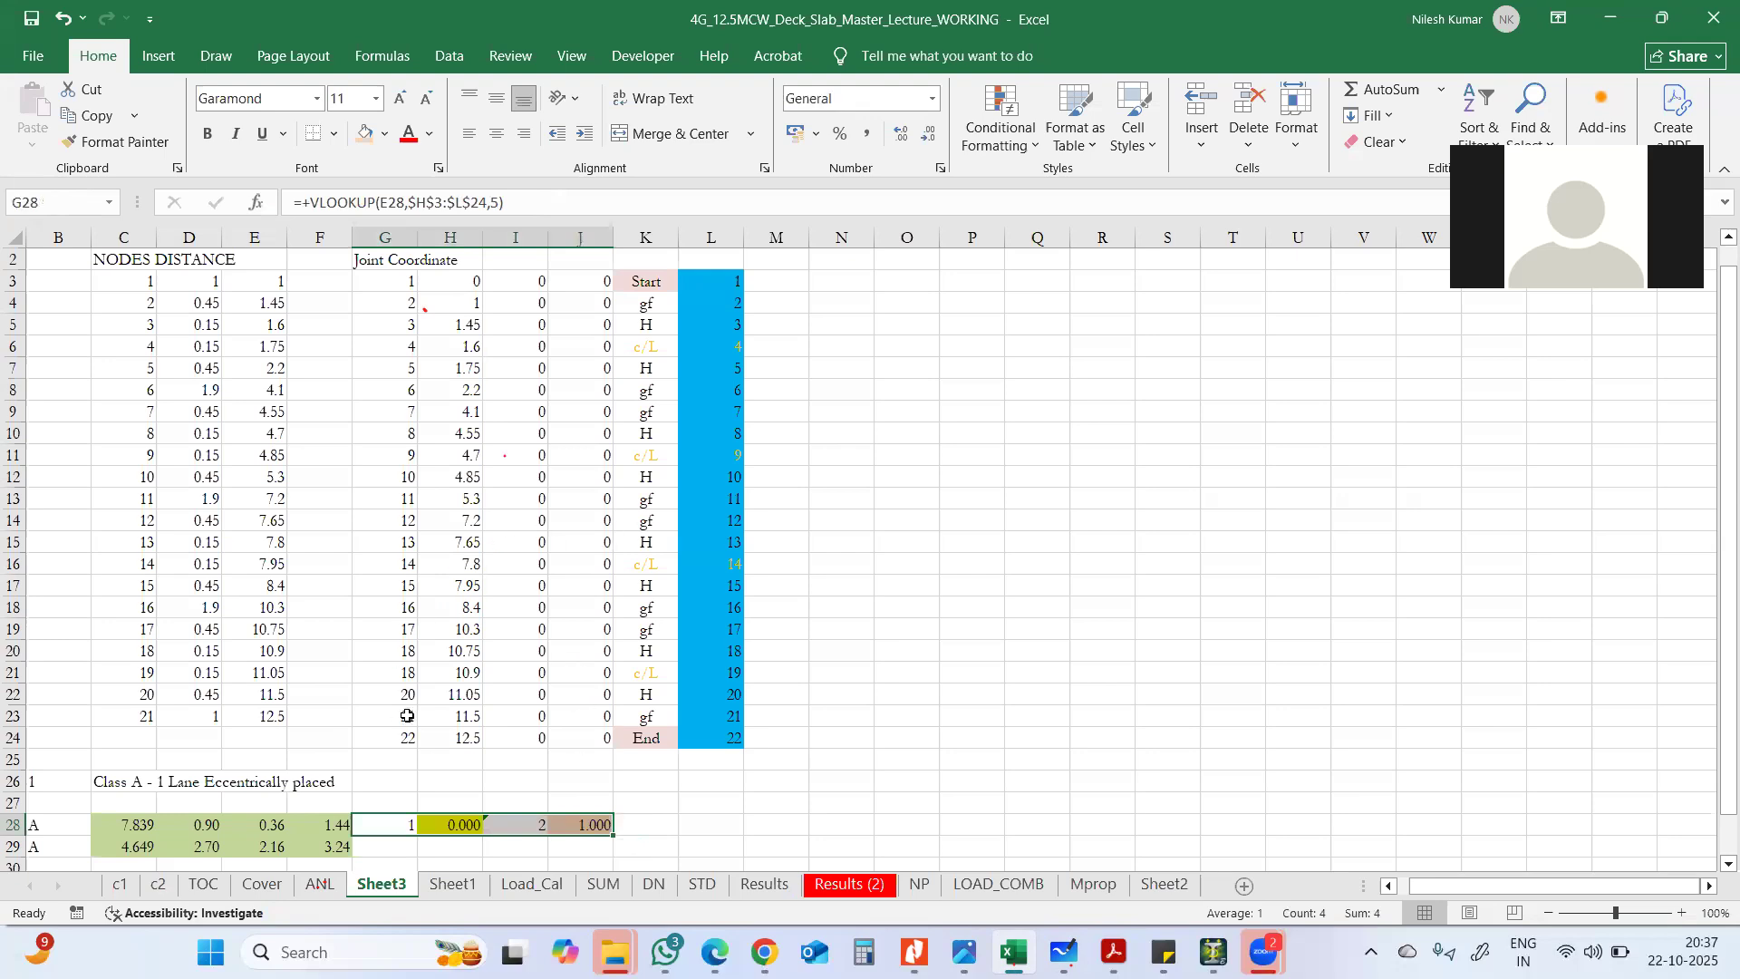
- Sketch in black ink beside the joint table a deck line with an end barrier and two wheel loads with their dispersion widths
click(217, 56)
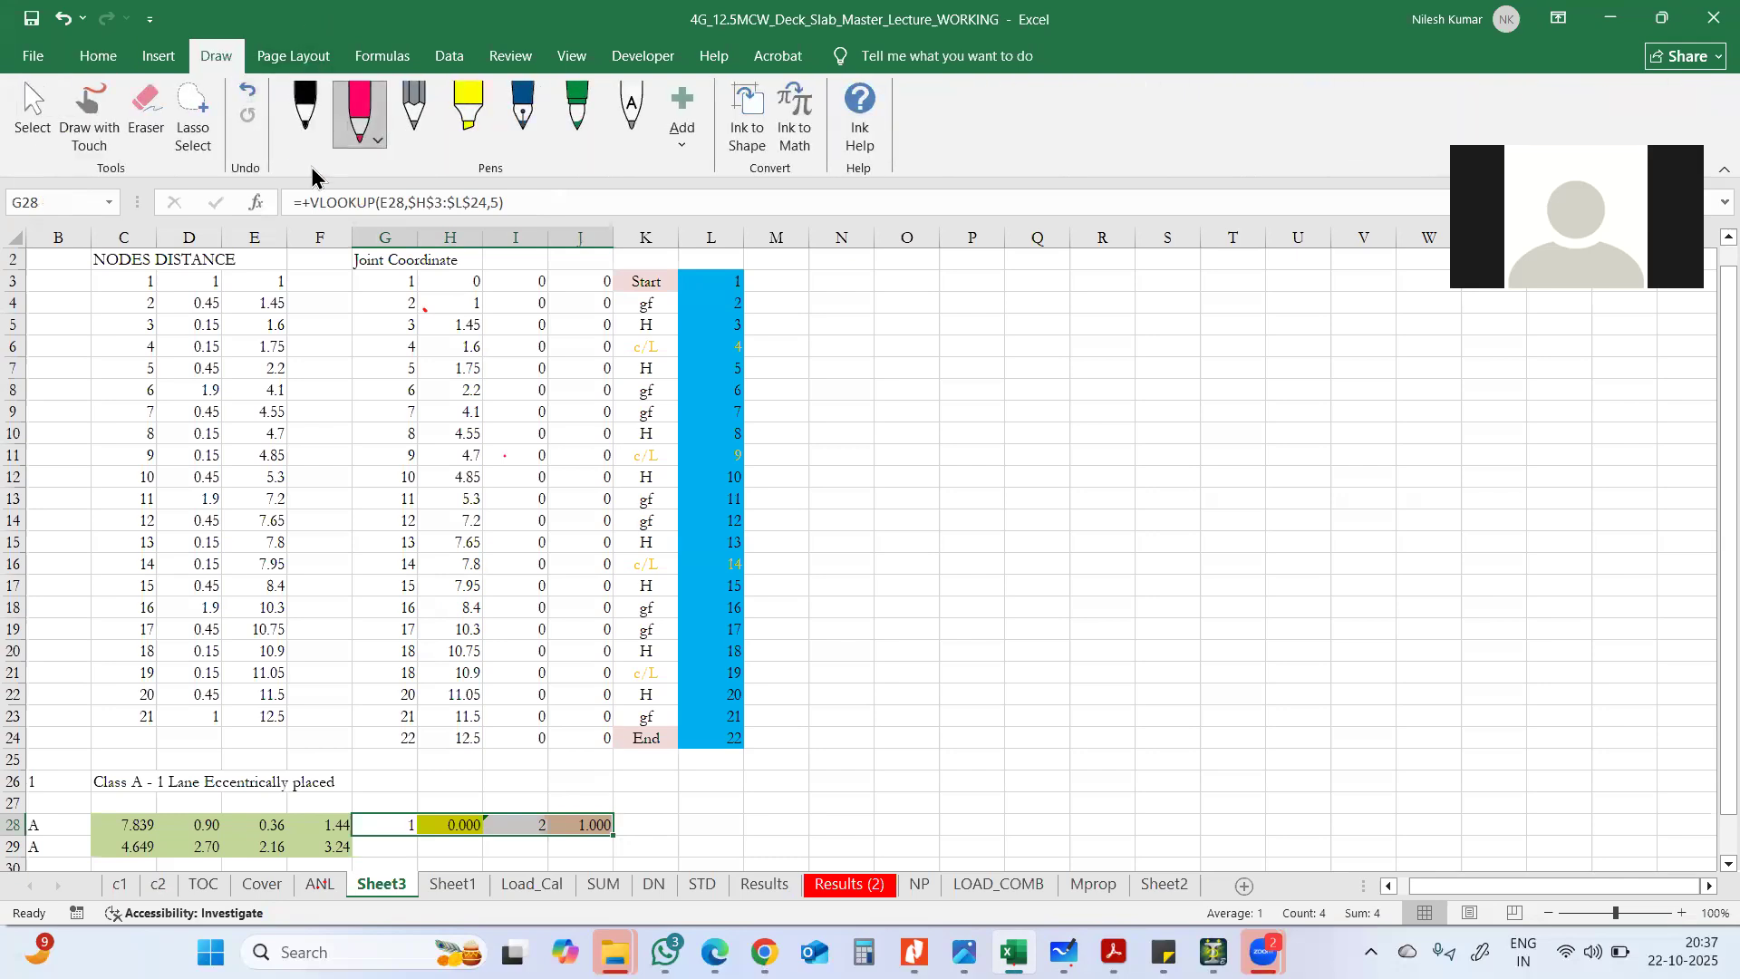
click(308, 116)
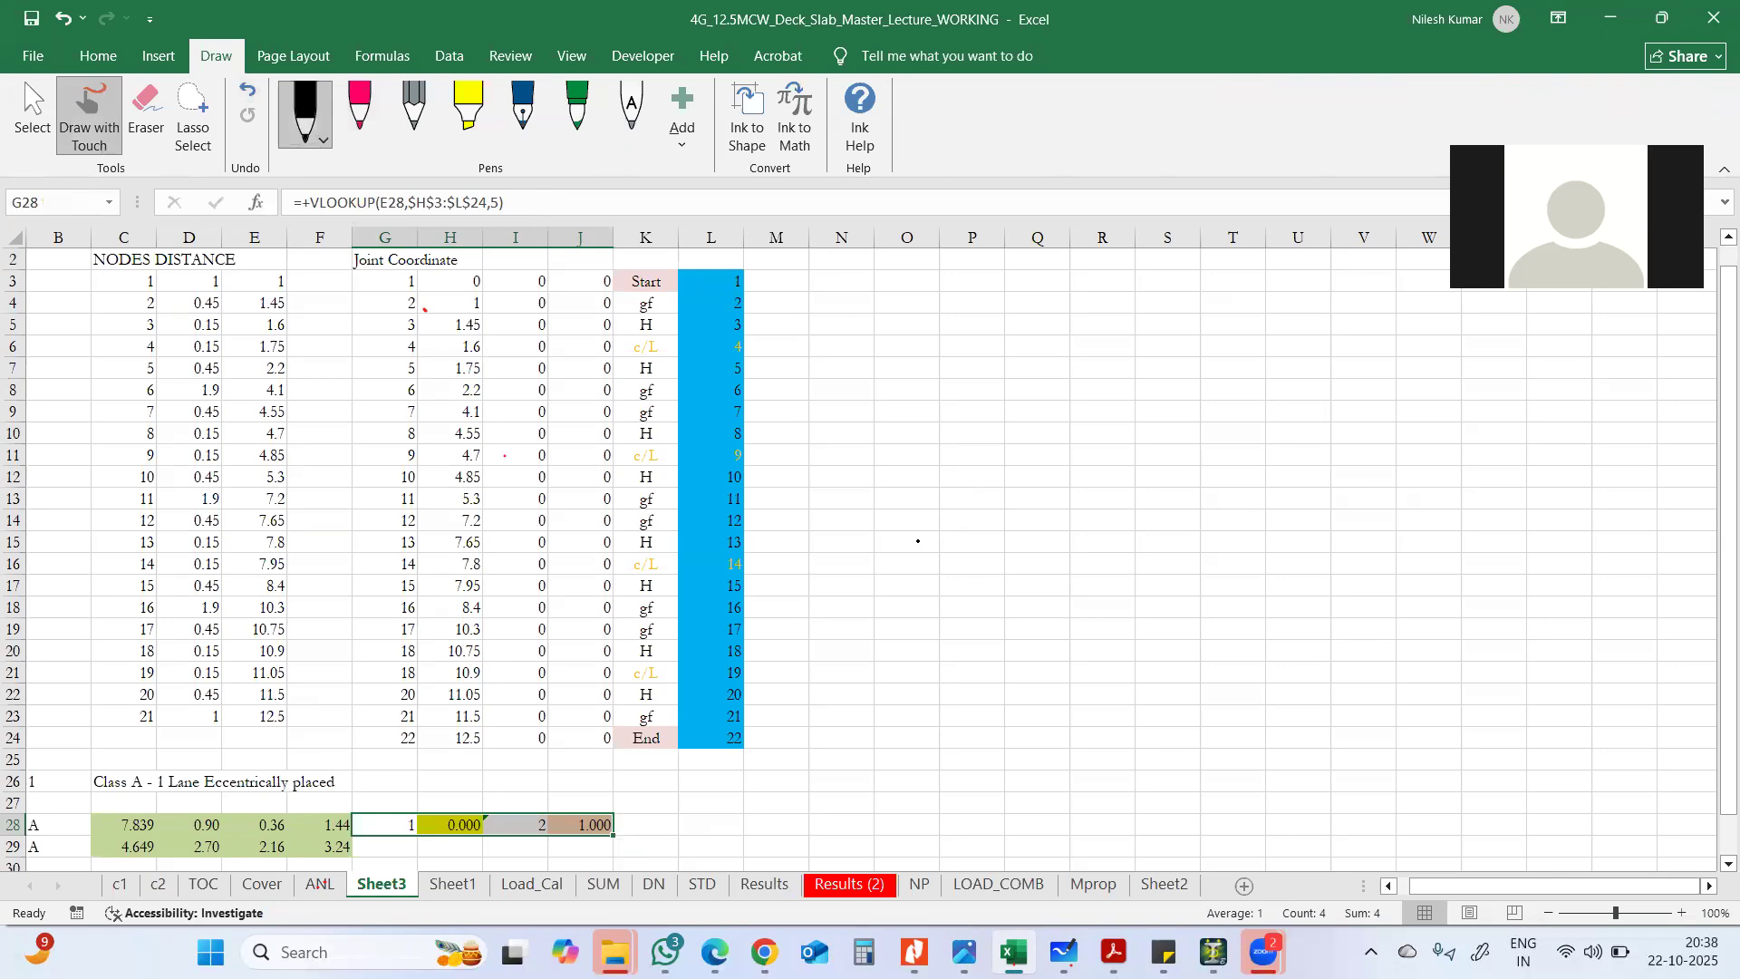
drag(853, 548, 1414, 526)
drag(855, 423, 865, 560)
mouse_move(855, 423)
mouse_down()
mouse_move(881, 428)
mouse_move(895, 559)
mouse_up()
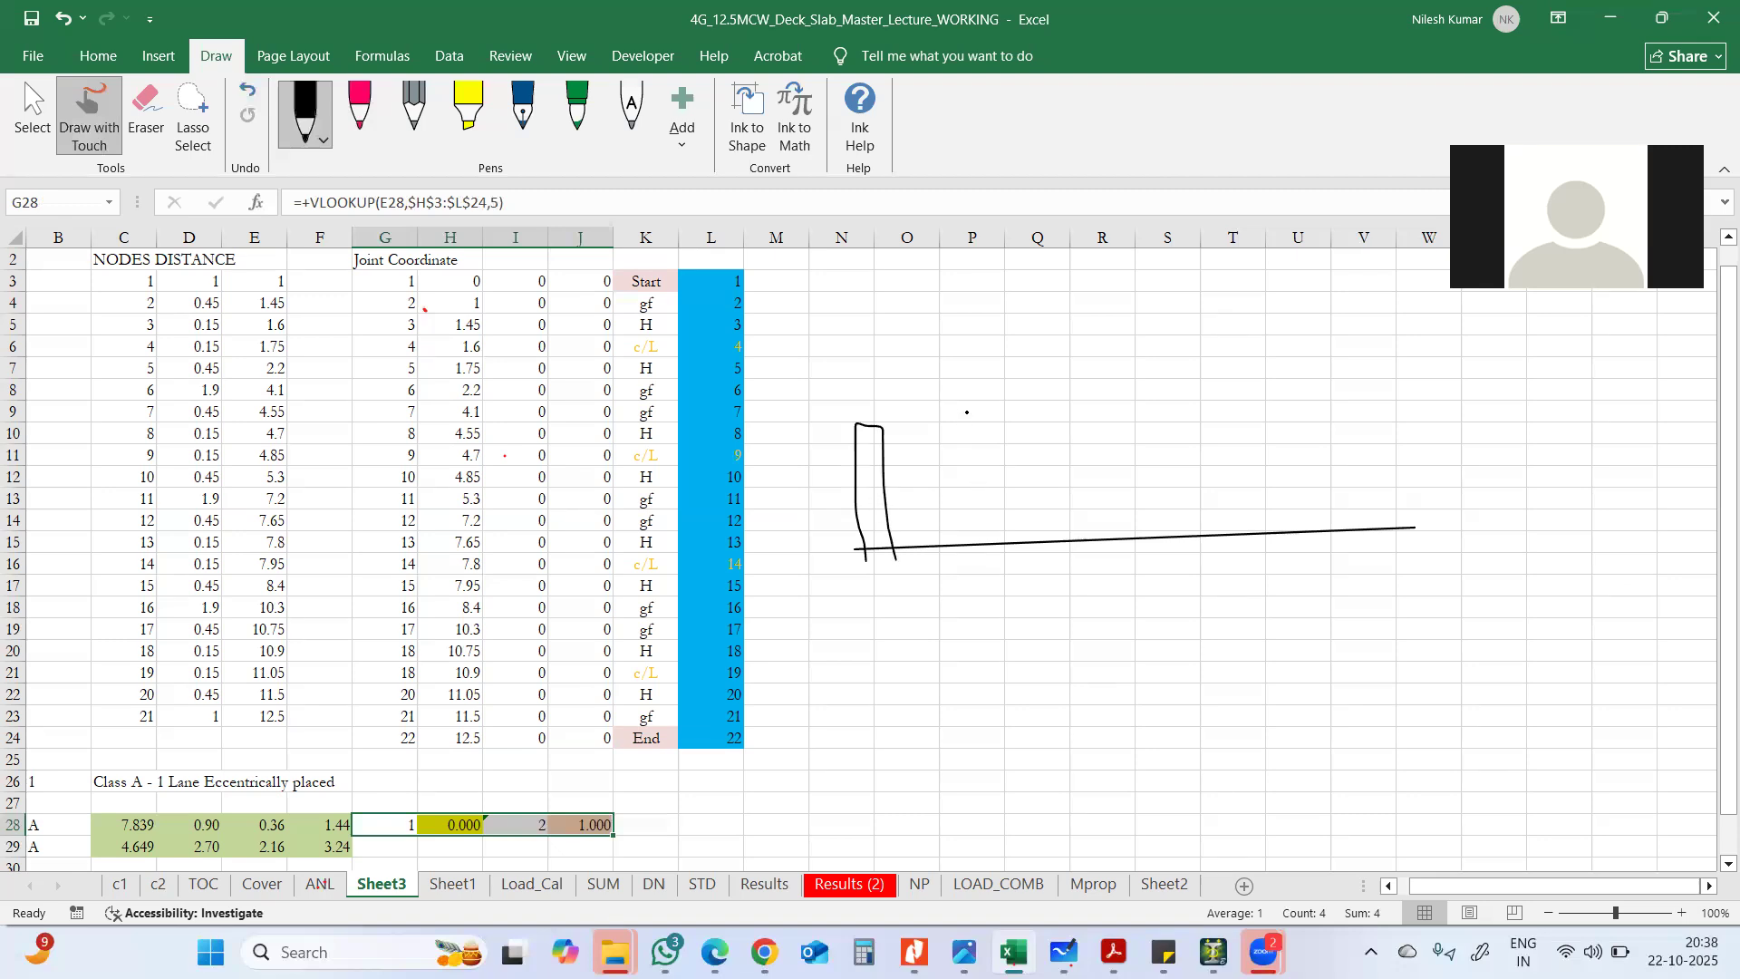
mouse_move(981, 412)
mouse_down()
mouse_move(1004, 544)
mouse_move(1008, 525)
mouse_move(964, 540)
mouse_up()
drag(1007, 528, 1090, 542)
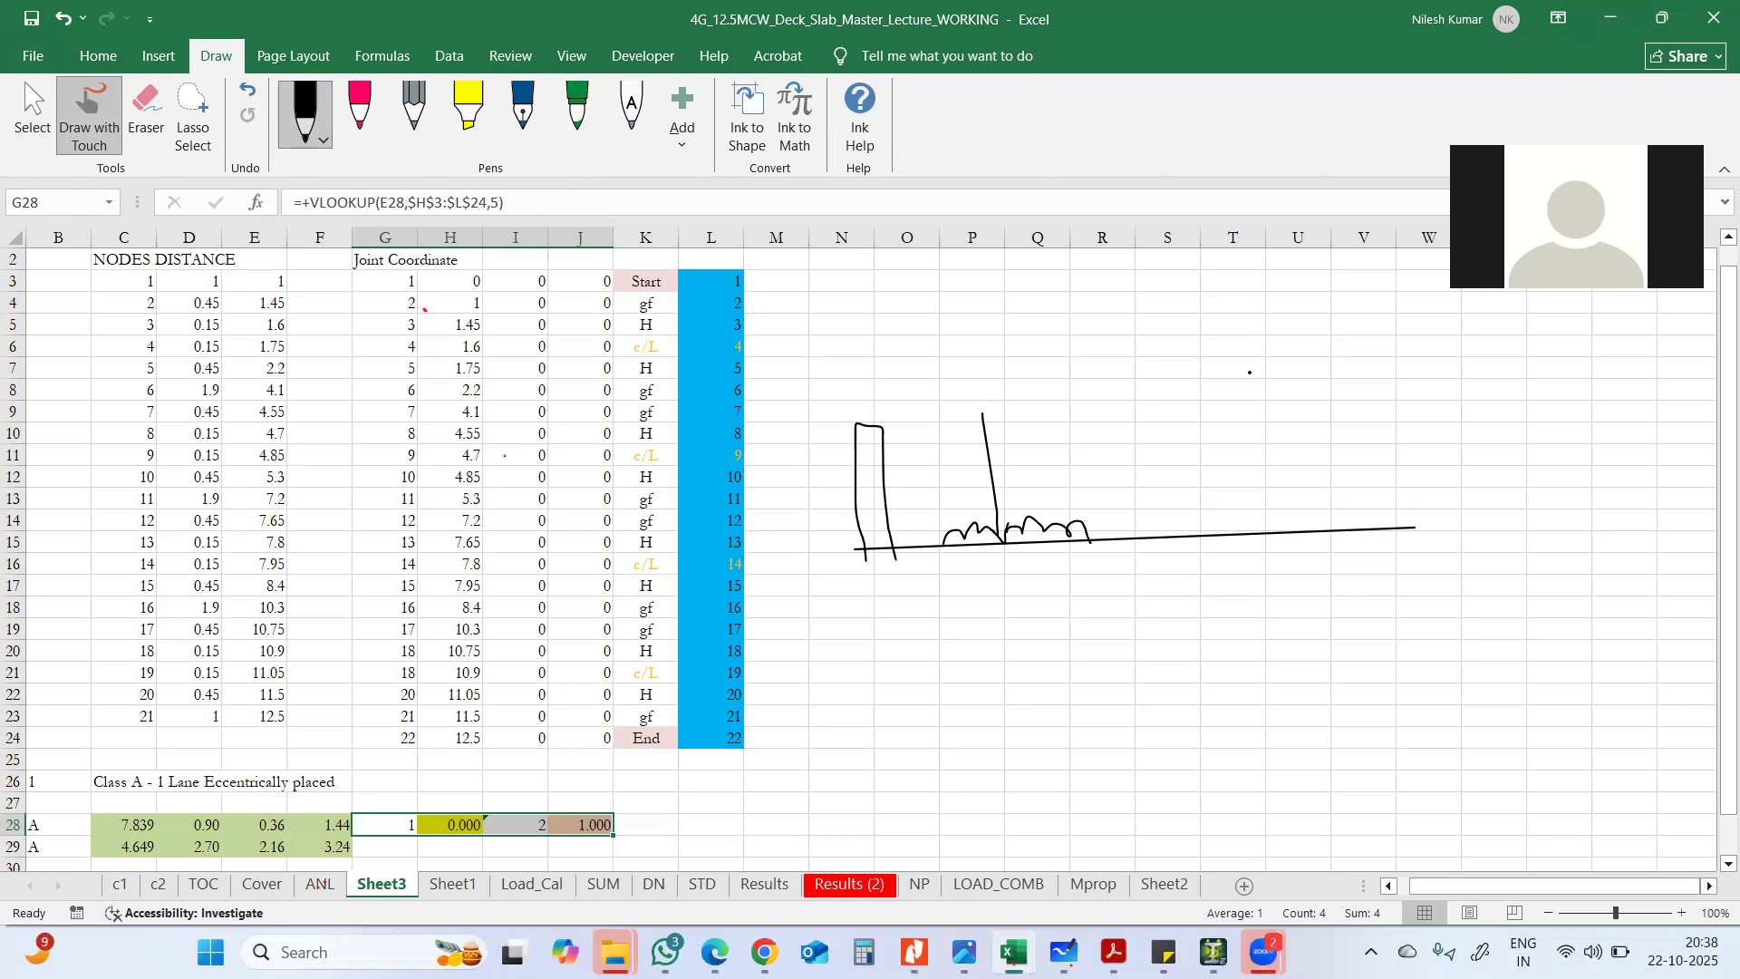
mouse_move(1250, 379)
mouse_down()
mouse_move(1260, 511)
mouse_move(1184, 547)
mouse_up()
drag(1274, 512, 1400, 505)
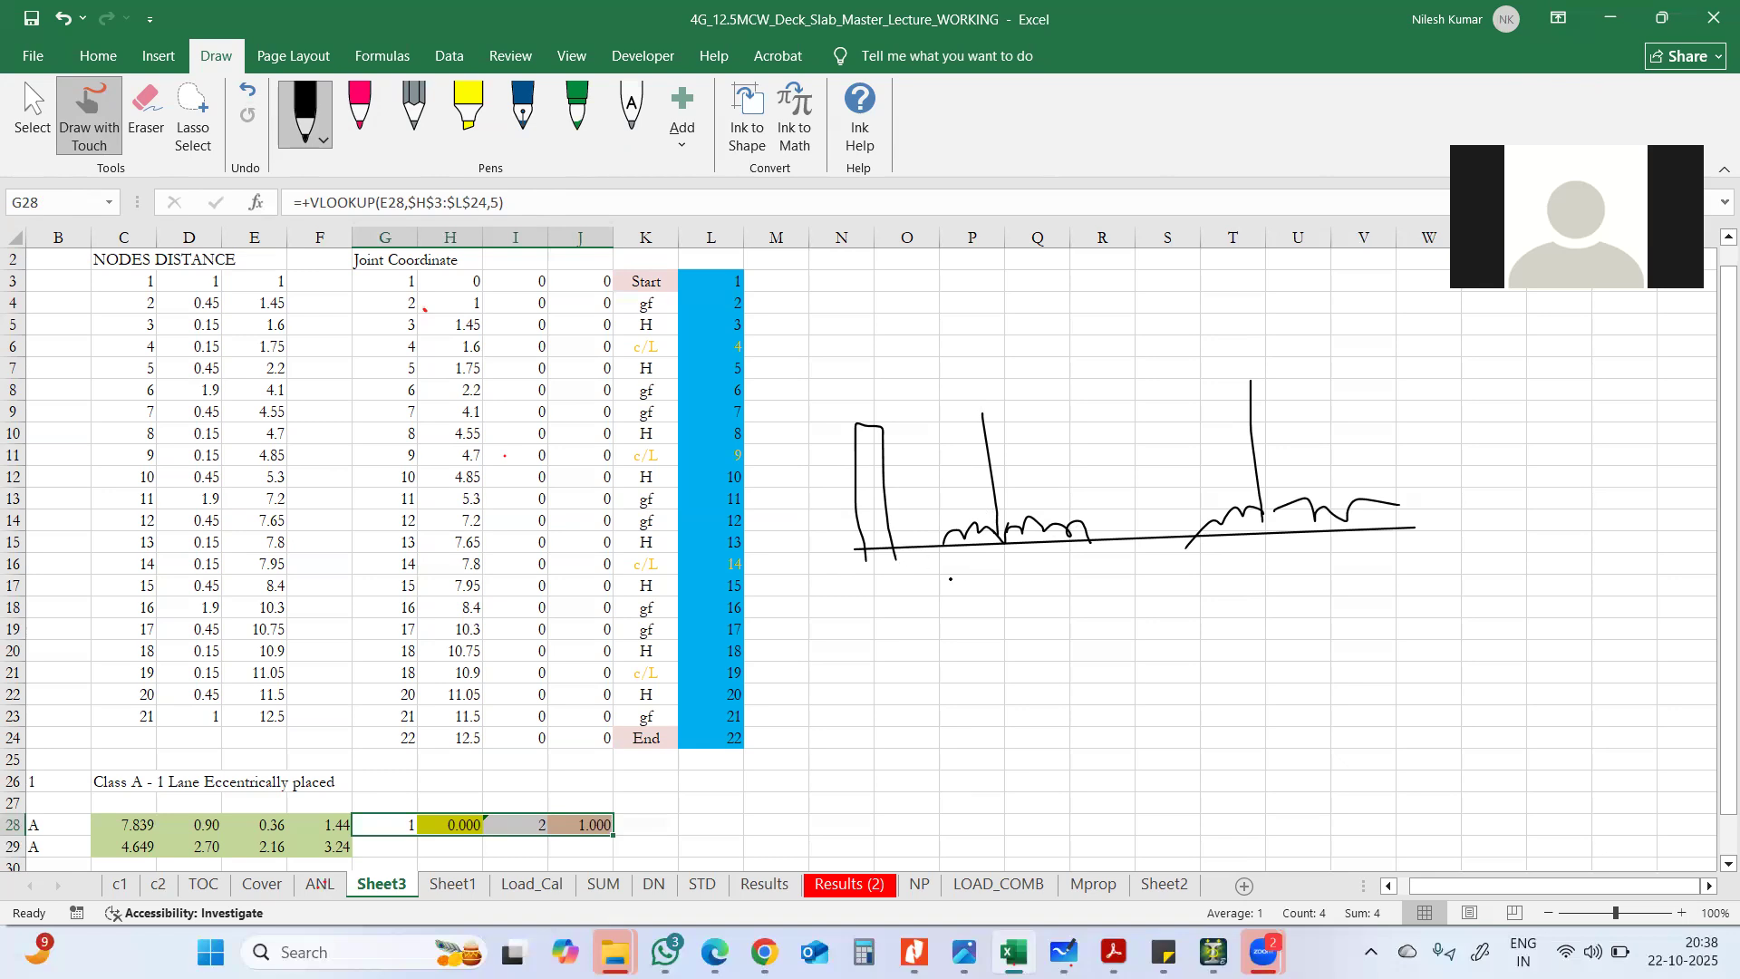
- Change the pink pen to dark pink and mark a vertical reference line and dimensions between the barrier and the first wheel load
click(360, 114)
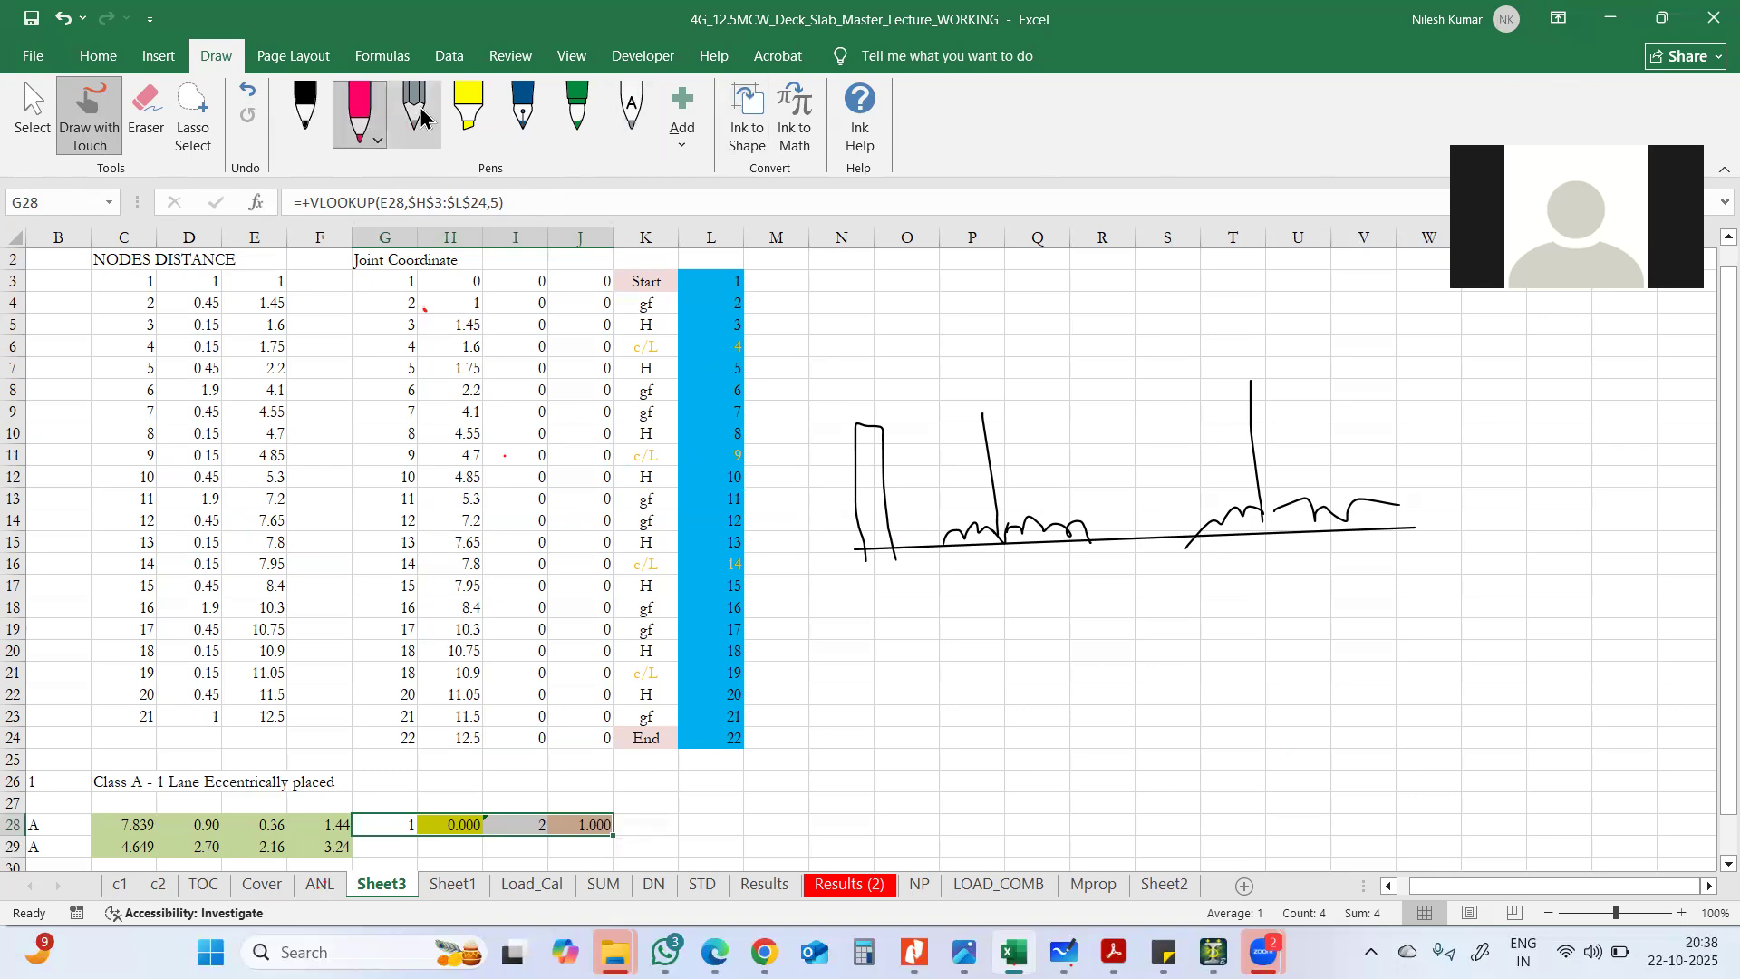
click(377, 140)
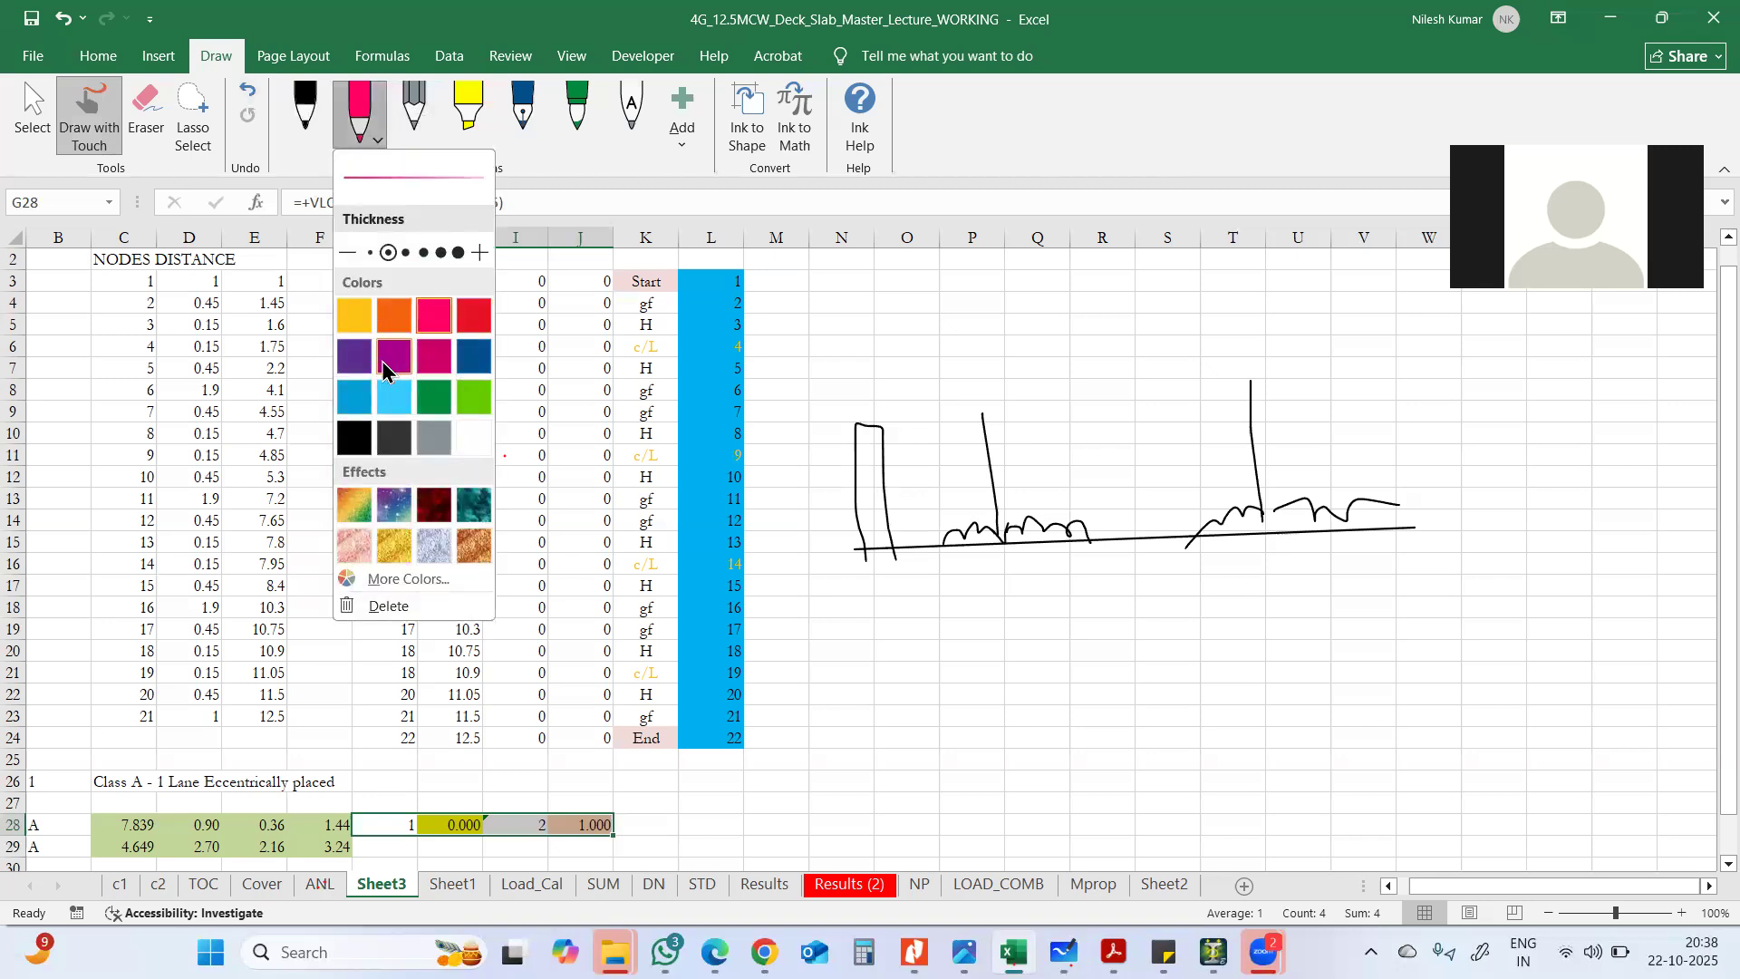
click(420, 361)
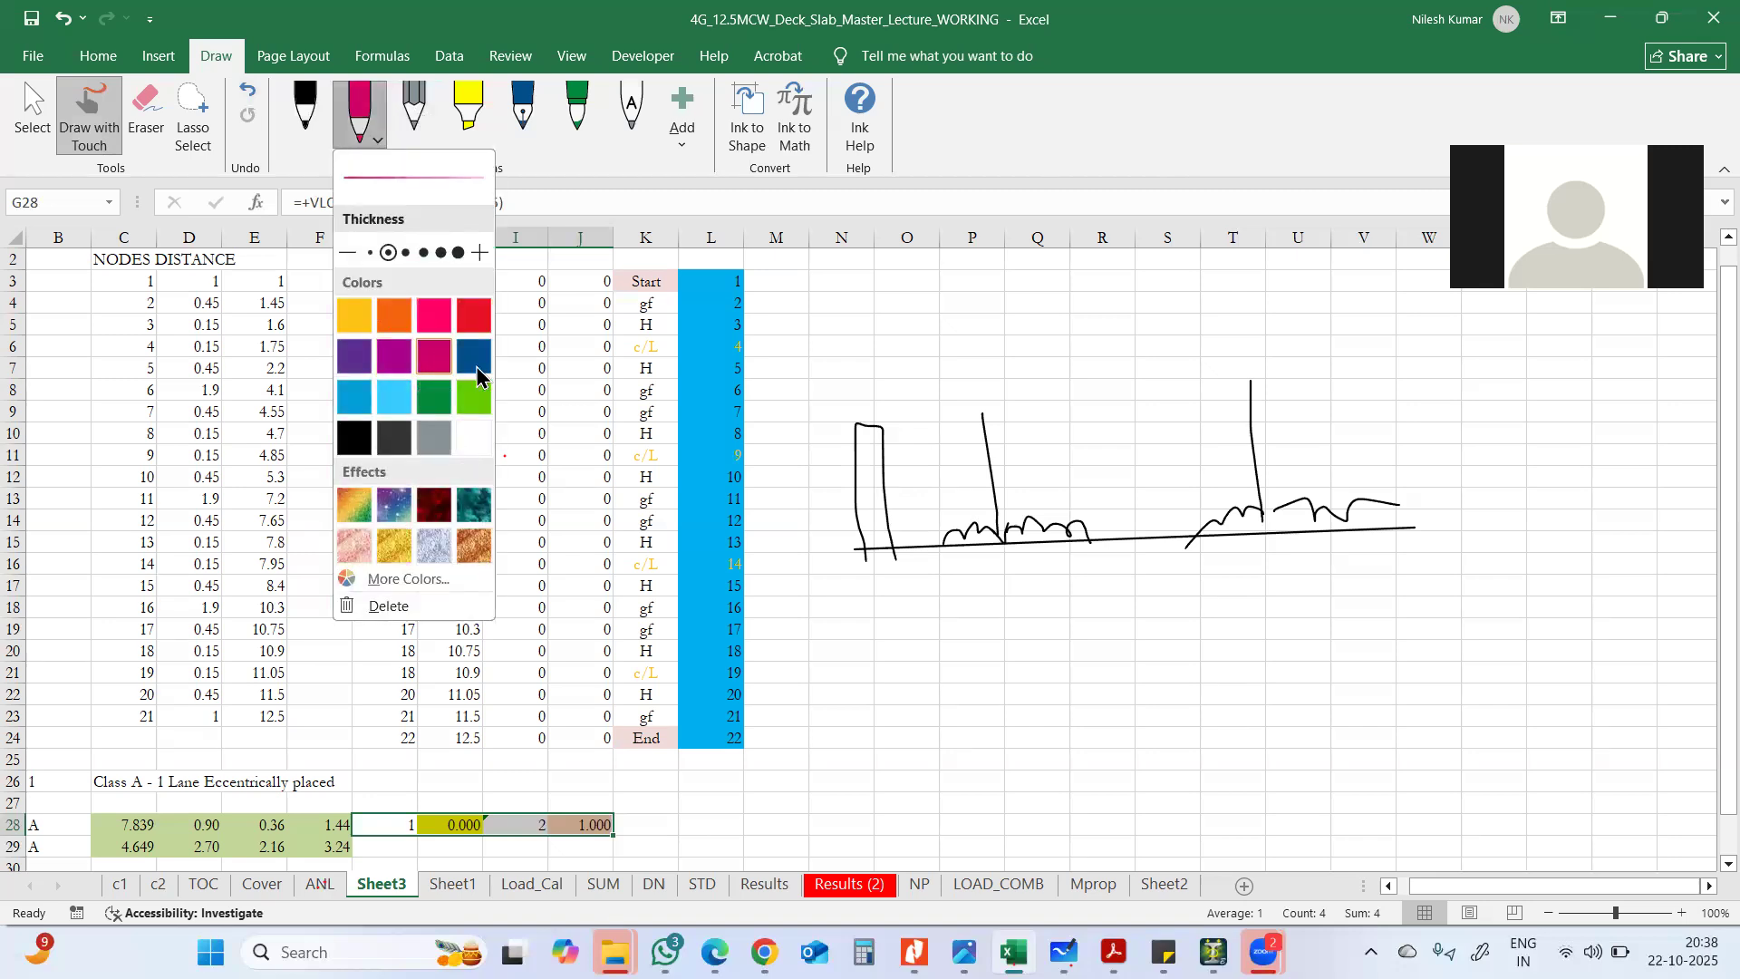
click(990, 338)
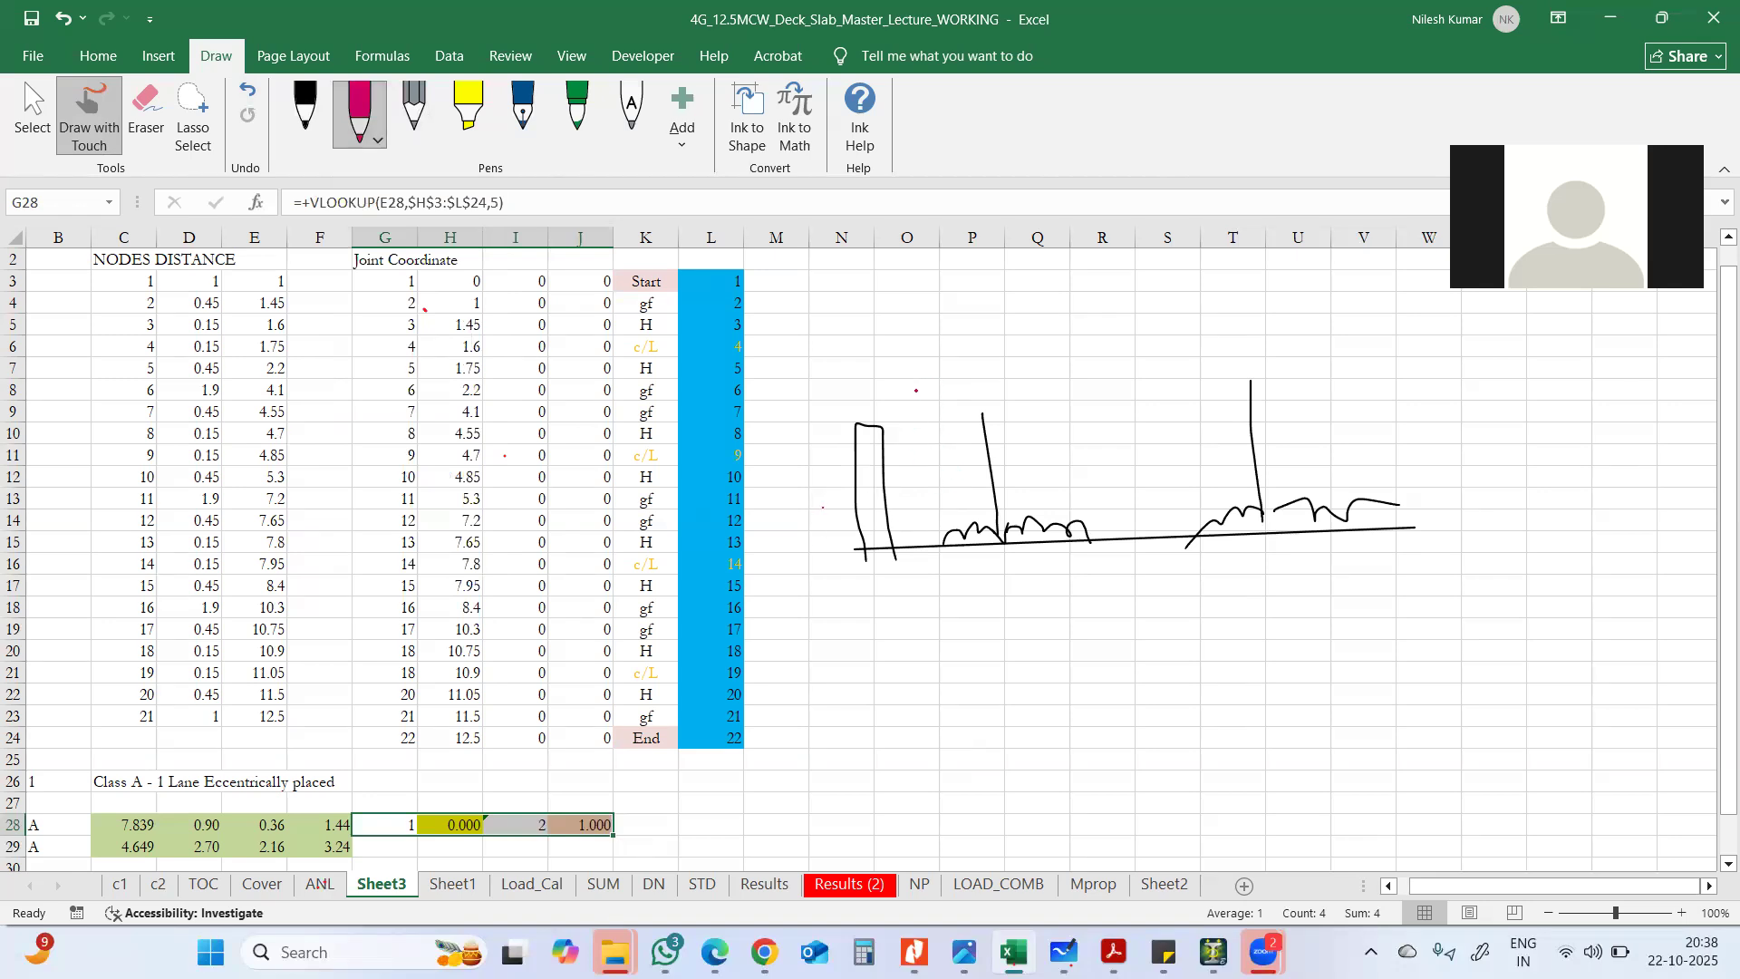
mouse_move(930, 410)
mouse_down()
mouse_move(941, 585)
mouse_move(977, 569)
mouse_move(861, 579)
mouse_move(861, 595)
mouse_up()
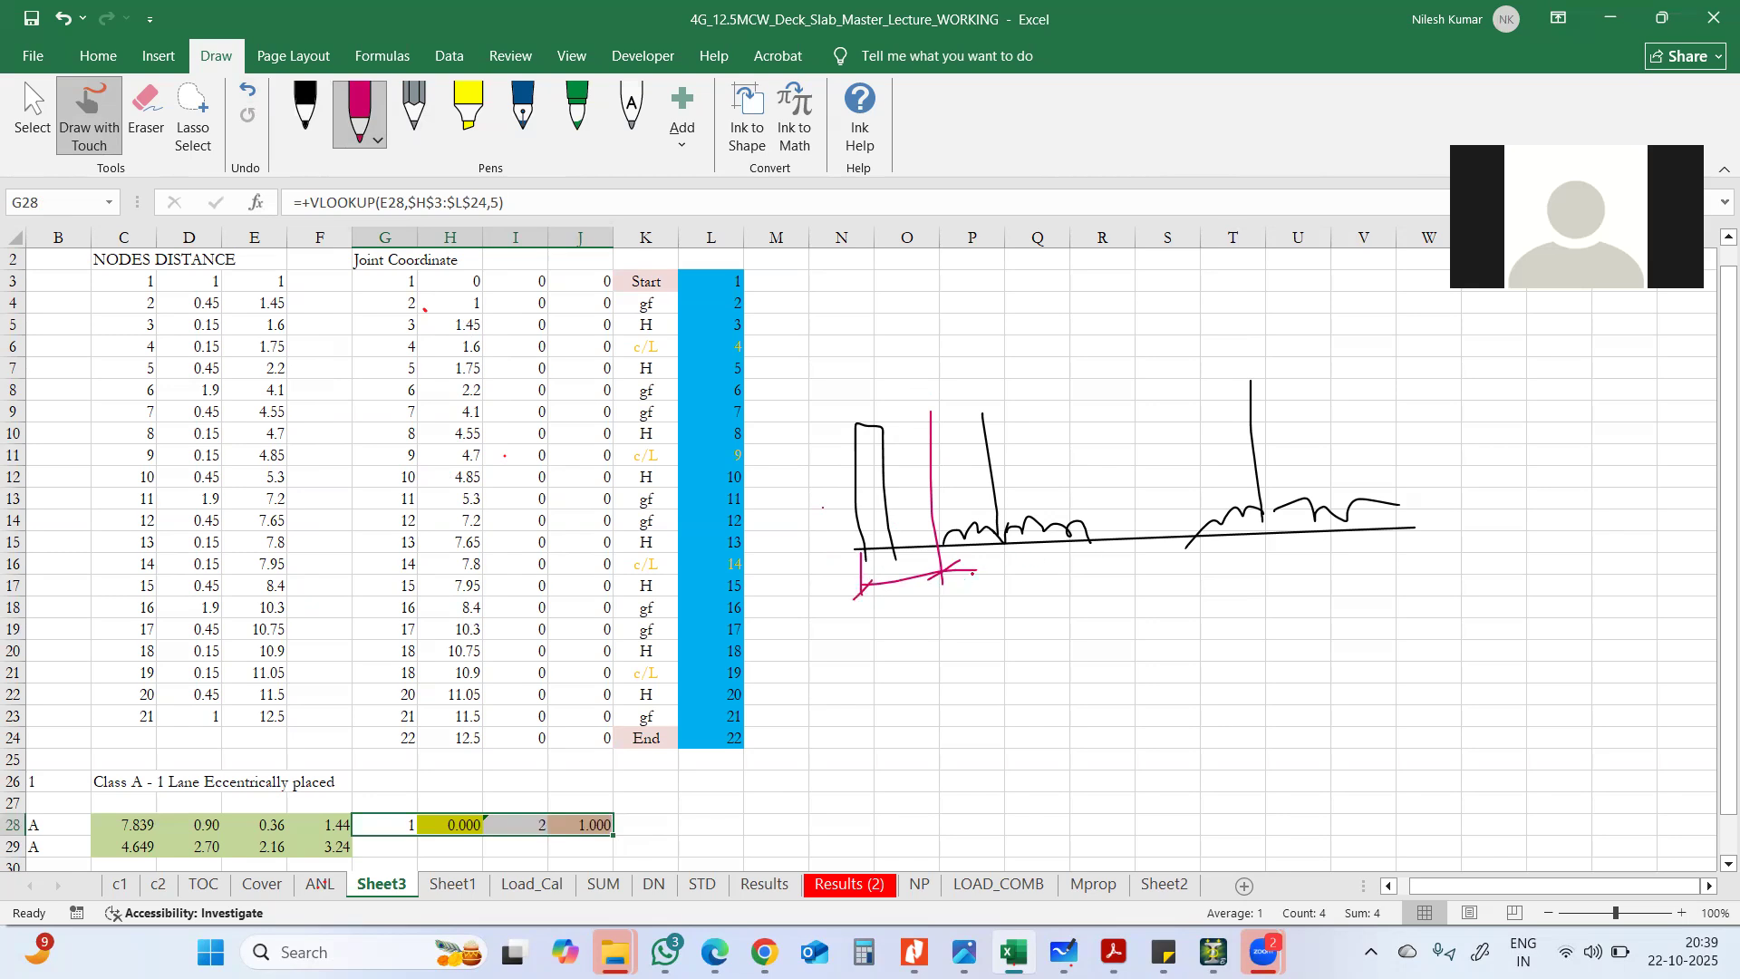
mouse_move(973, 571)
mouse_down()
mouse_move(1000, 570)
mouse_move(1007, 599)
mouse_move(951, 606)
mouse_move(995, 611)
mouse_up()
drag(1012, 557, 1030, 618)
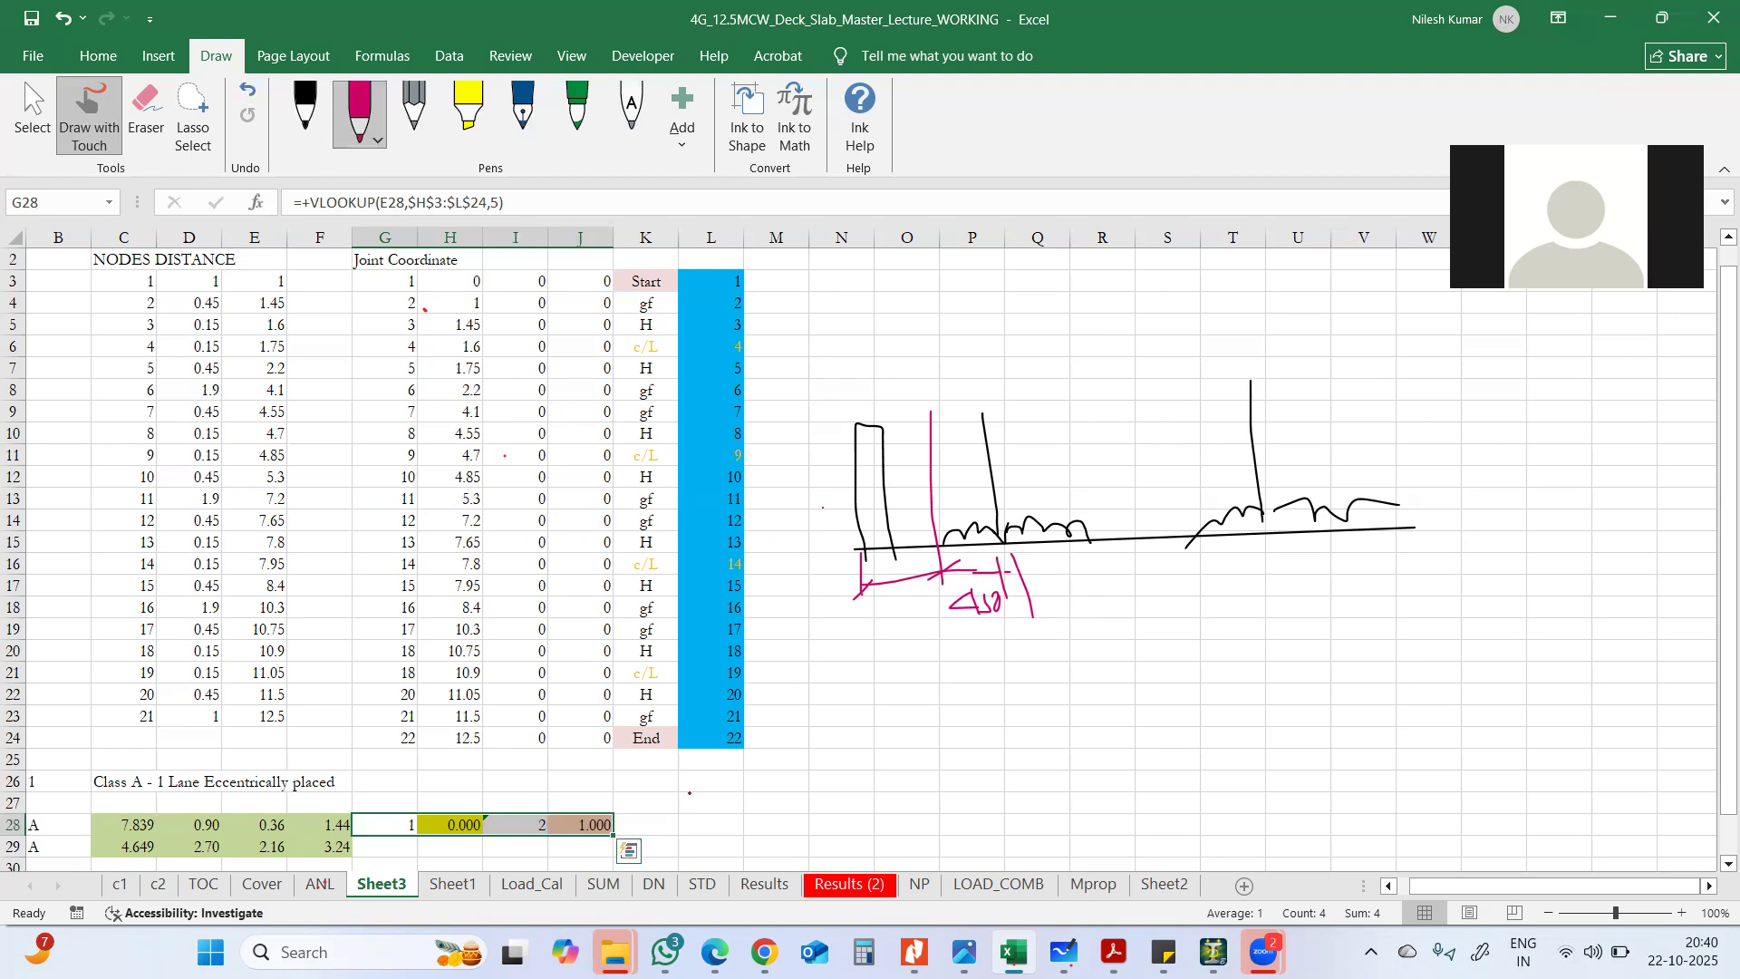
- Undo all the dark pink and black ink strokes of the deck load sketch and leave ink drawing
key(ctrl+z)
key(ctrl+z)
key(ctrl+z)
key(ctrl+z)
key(ctrl+z)
key(ctrl+z)
key(ctrl+z)
key(ctrl+z)
key(ctrl+z)
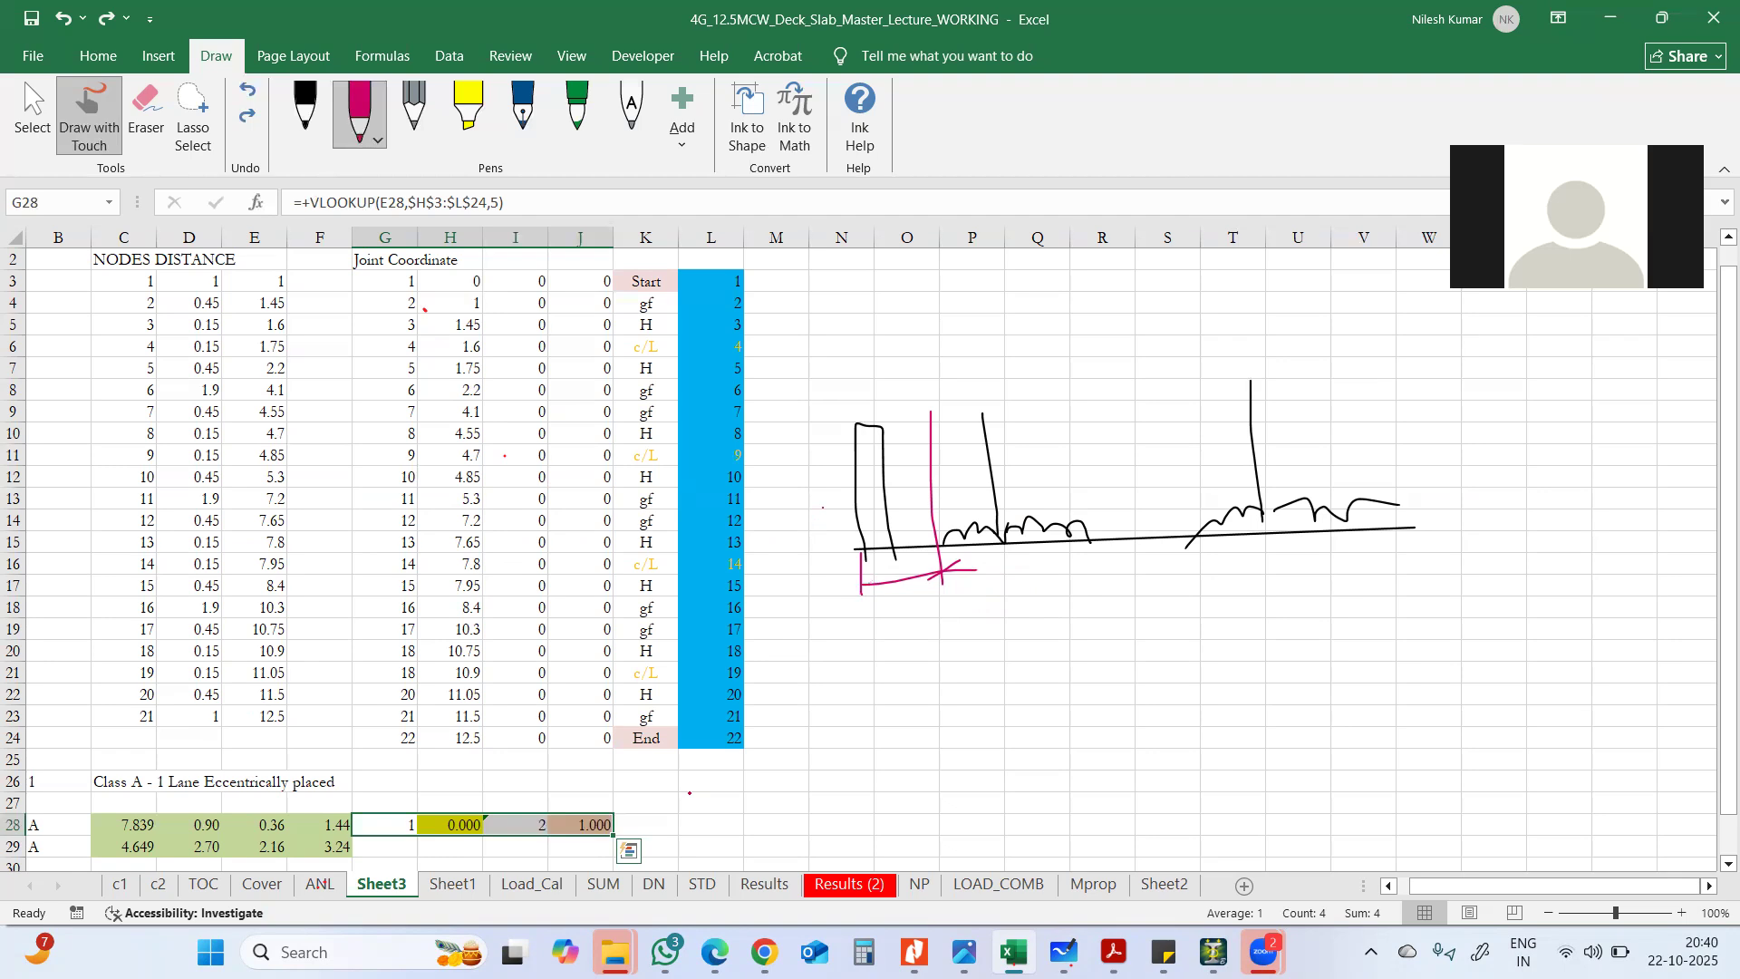
key(ctrl+z)
key(ctrl+z)
key(ctrl+z)
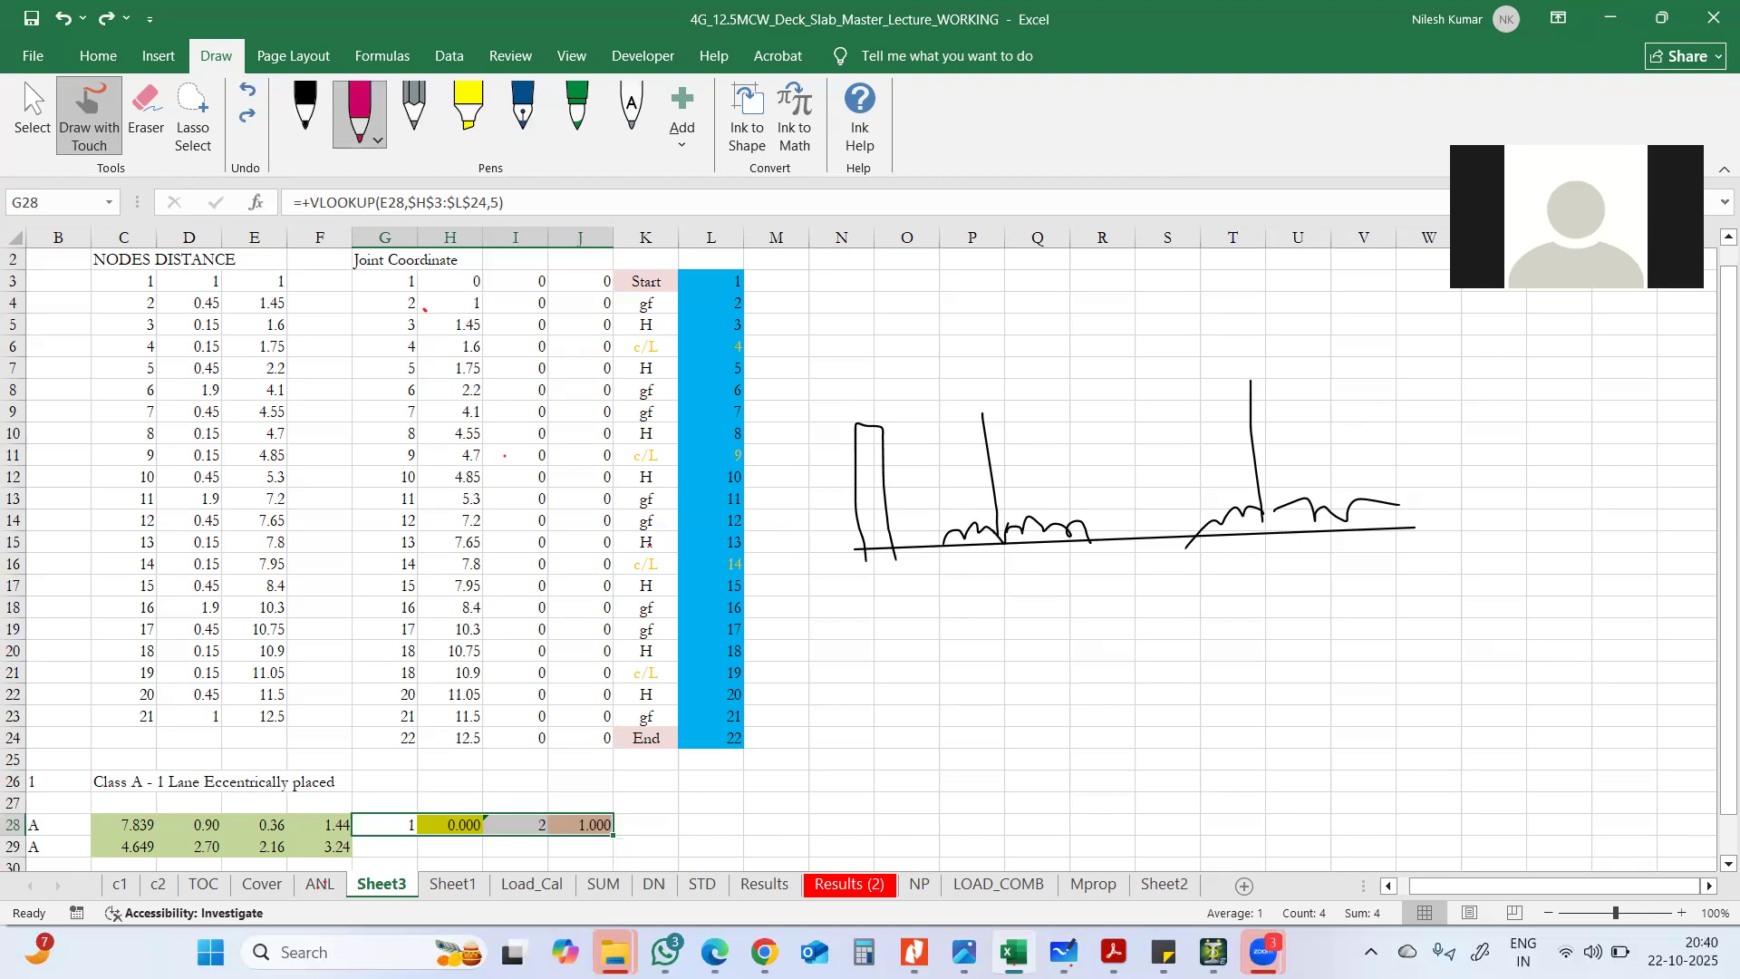
key(ctrl+z)
key(ctrl+z)
key(ctrl+z)
key(ctrl+z)
key(ctrl+z)
key(ctrl+z)
key(ctrl+z)
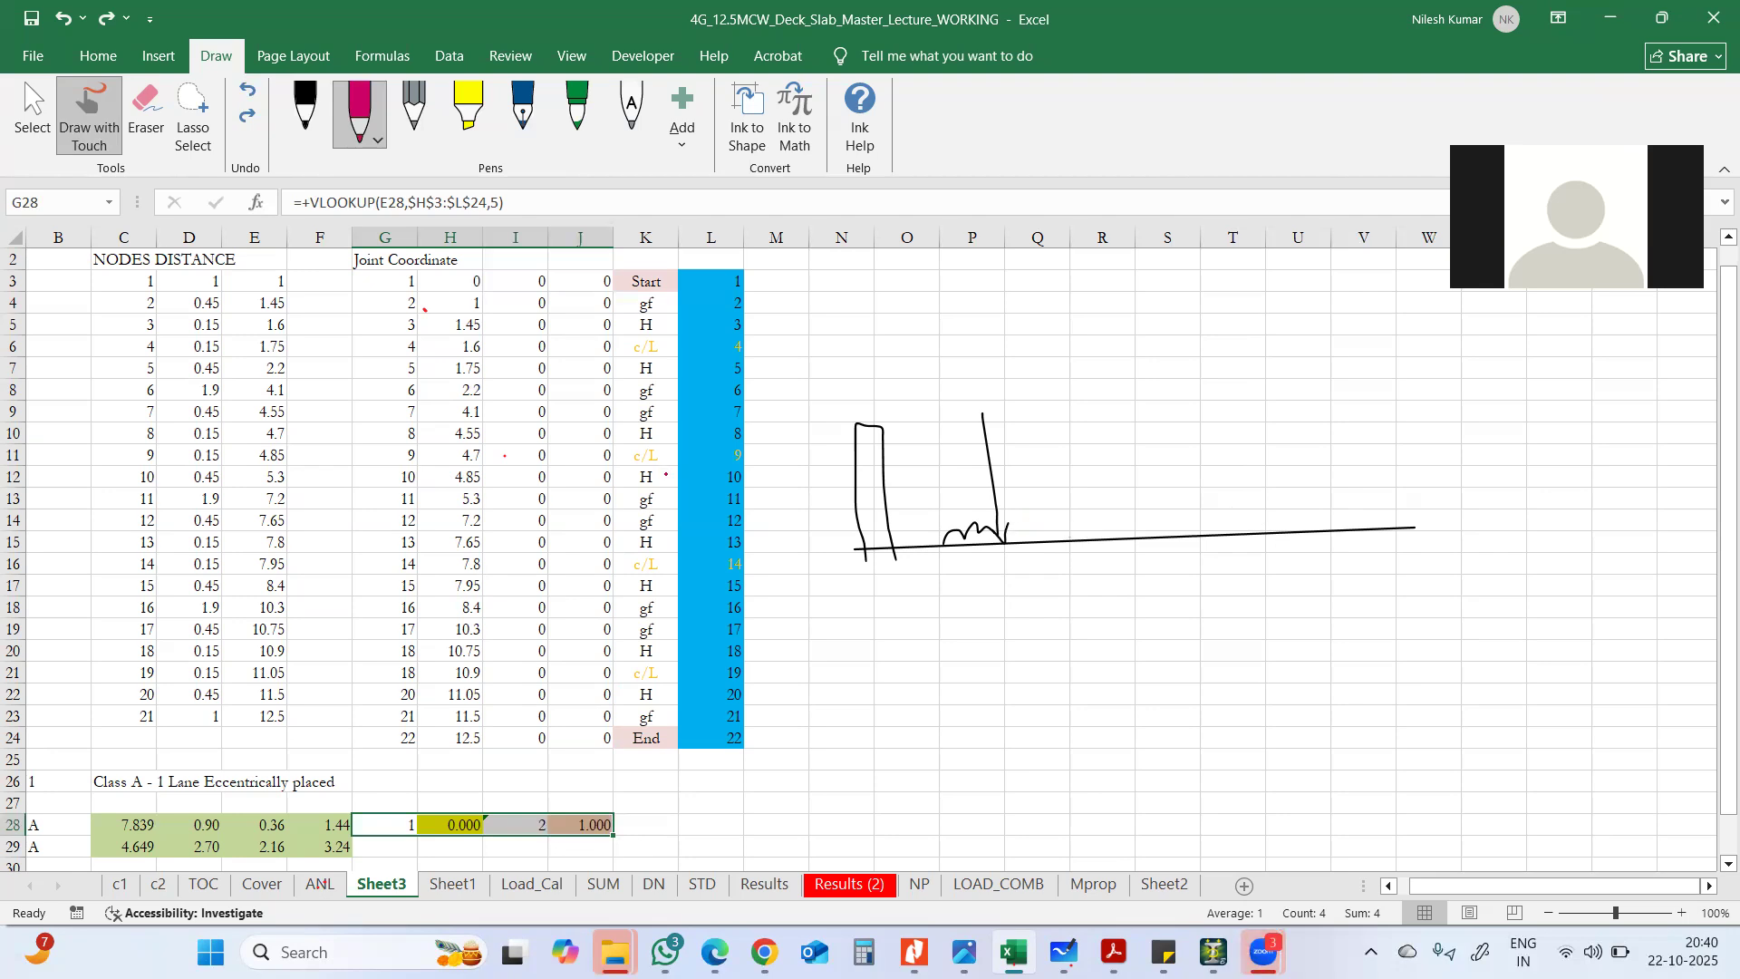
key(ctrl+z)
key(ctrl+z)
key(ctrl+z)
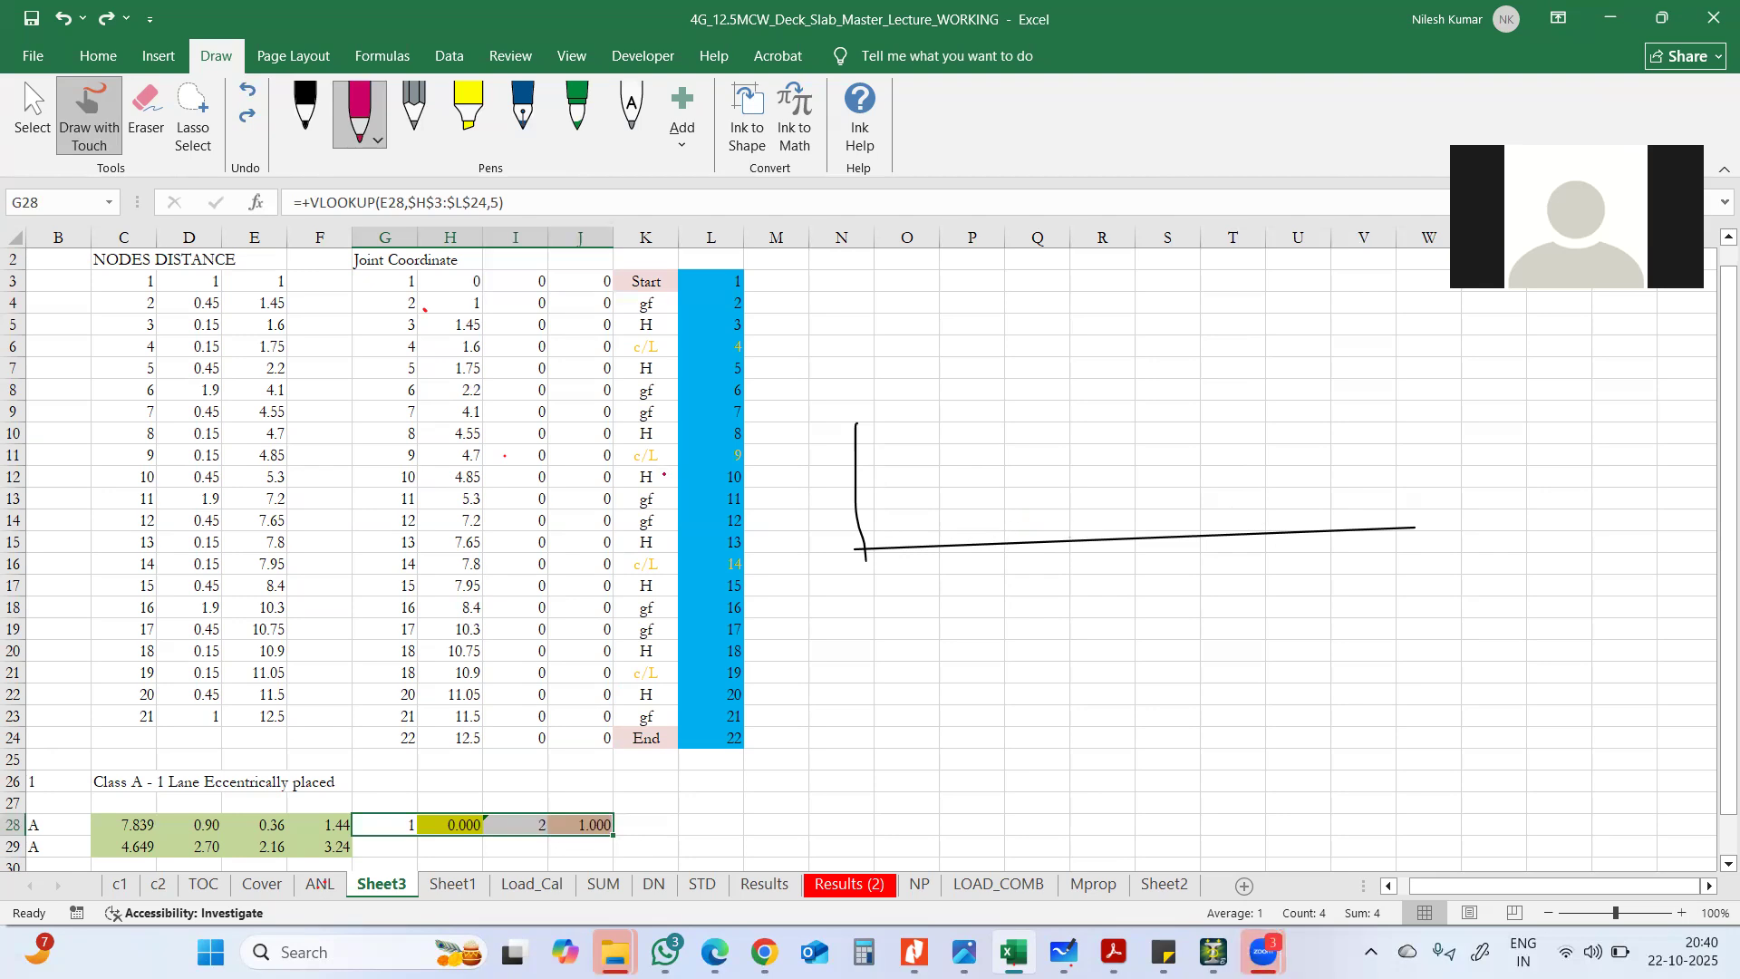
key(ctrl+z)
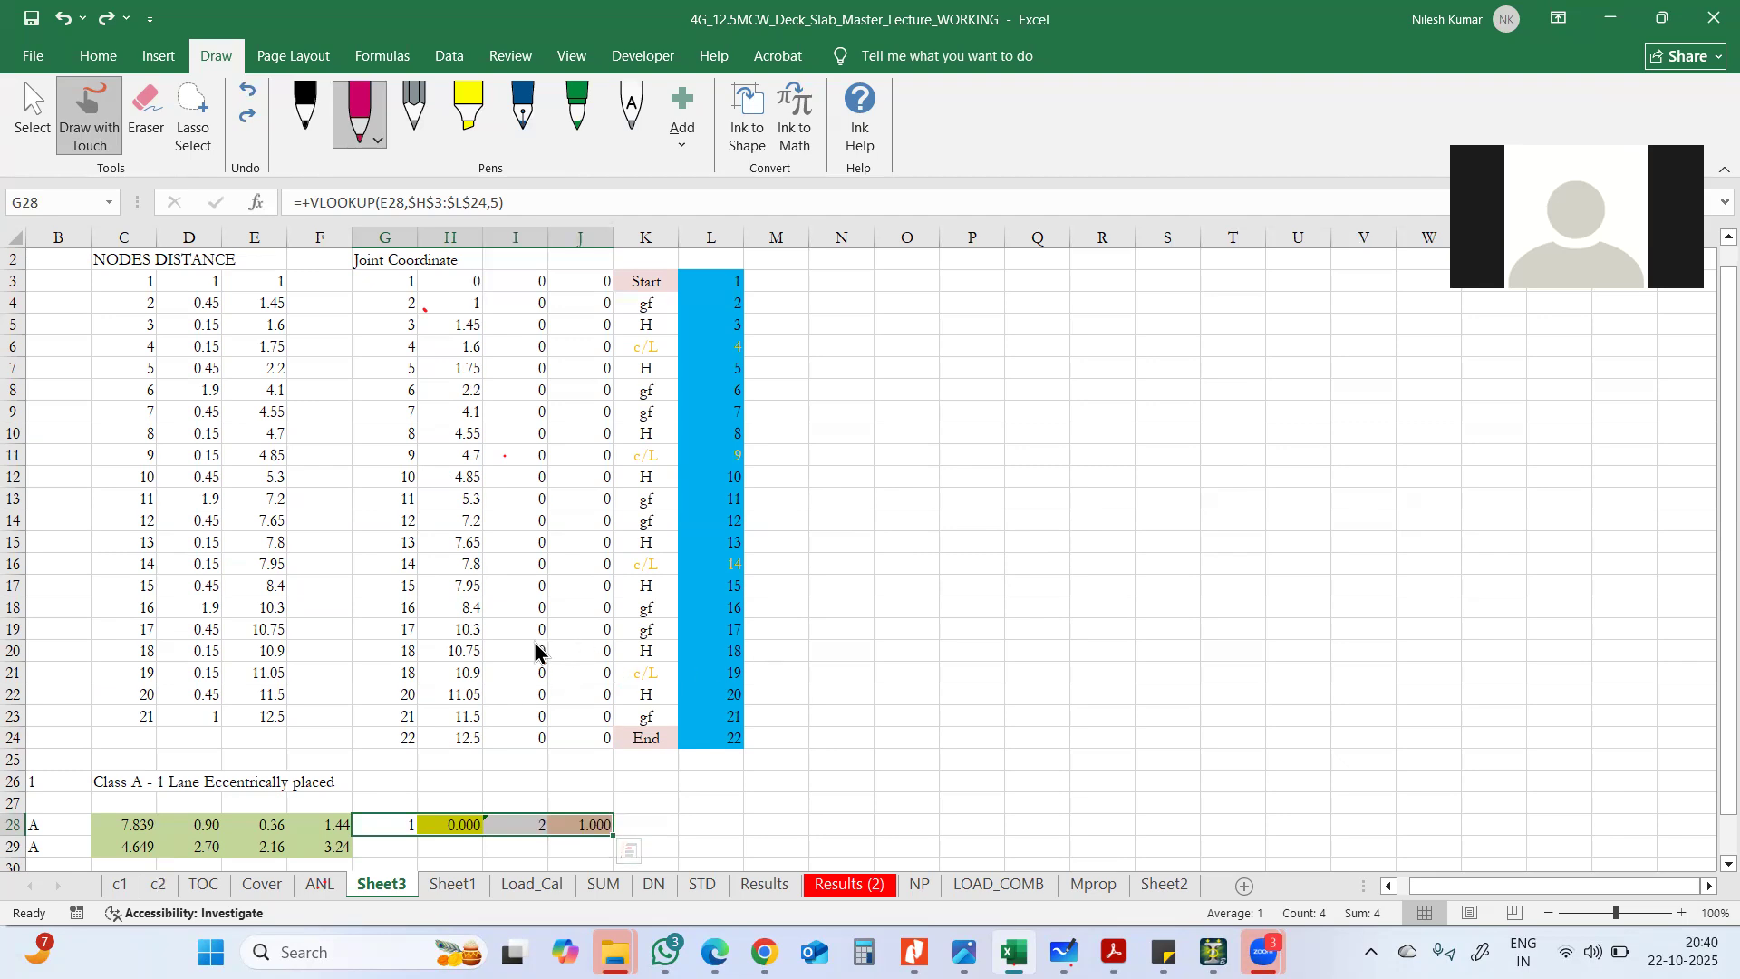
key(Escape)
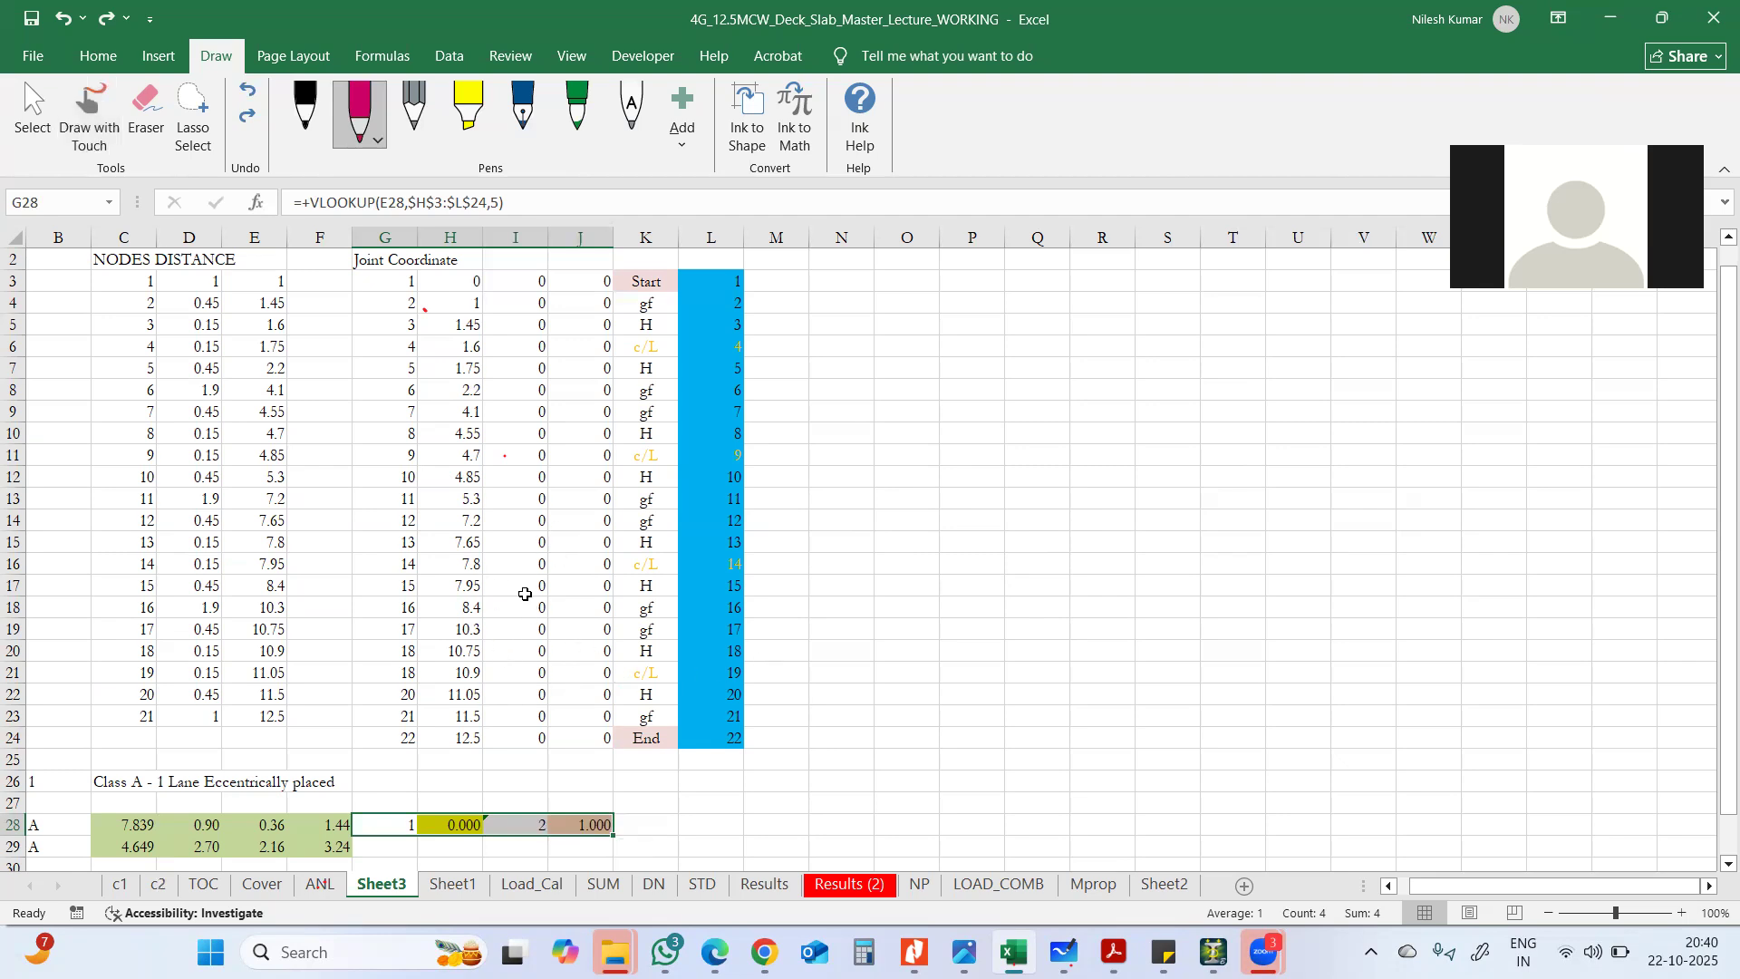
- Examine the start and end joint lookup cells along row 28 of the Class A one-lane load table
key(Right)
key(Right)
key(Right)
key(Right)
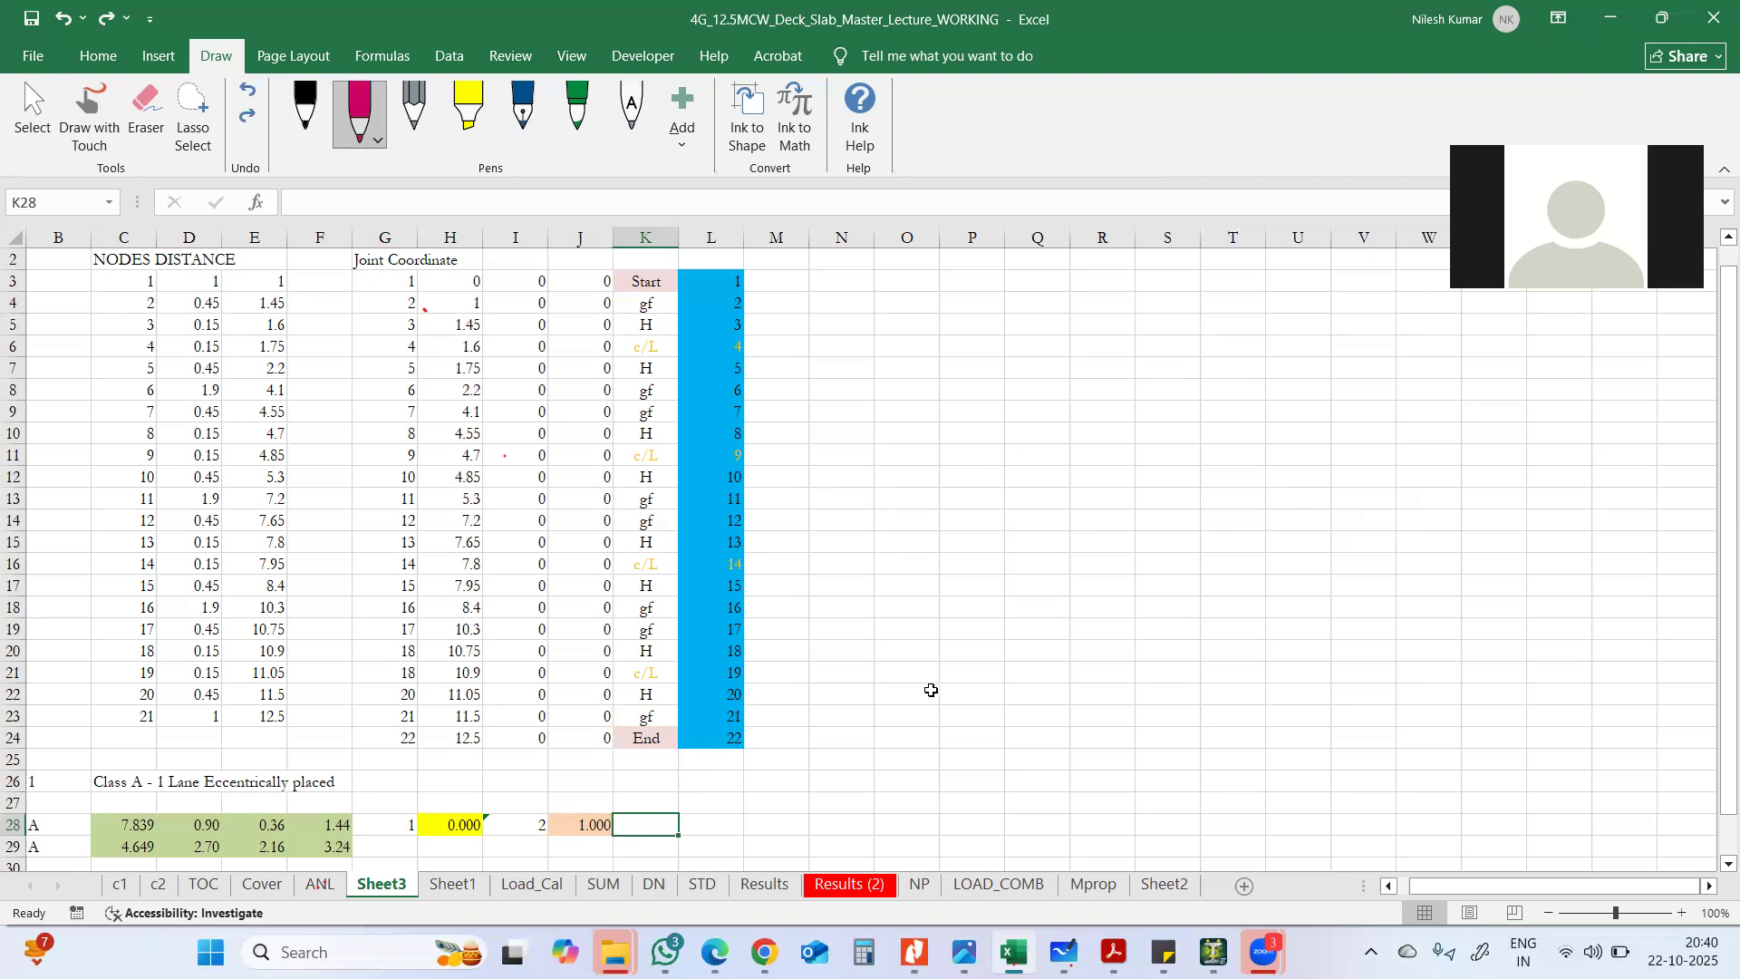
key(Right)
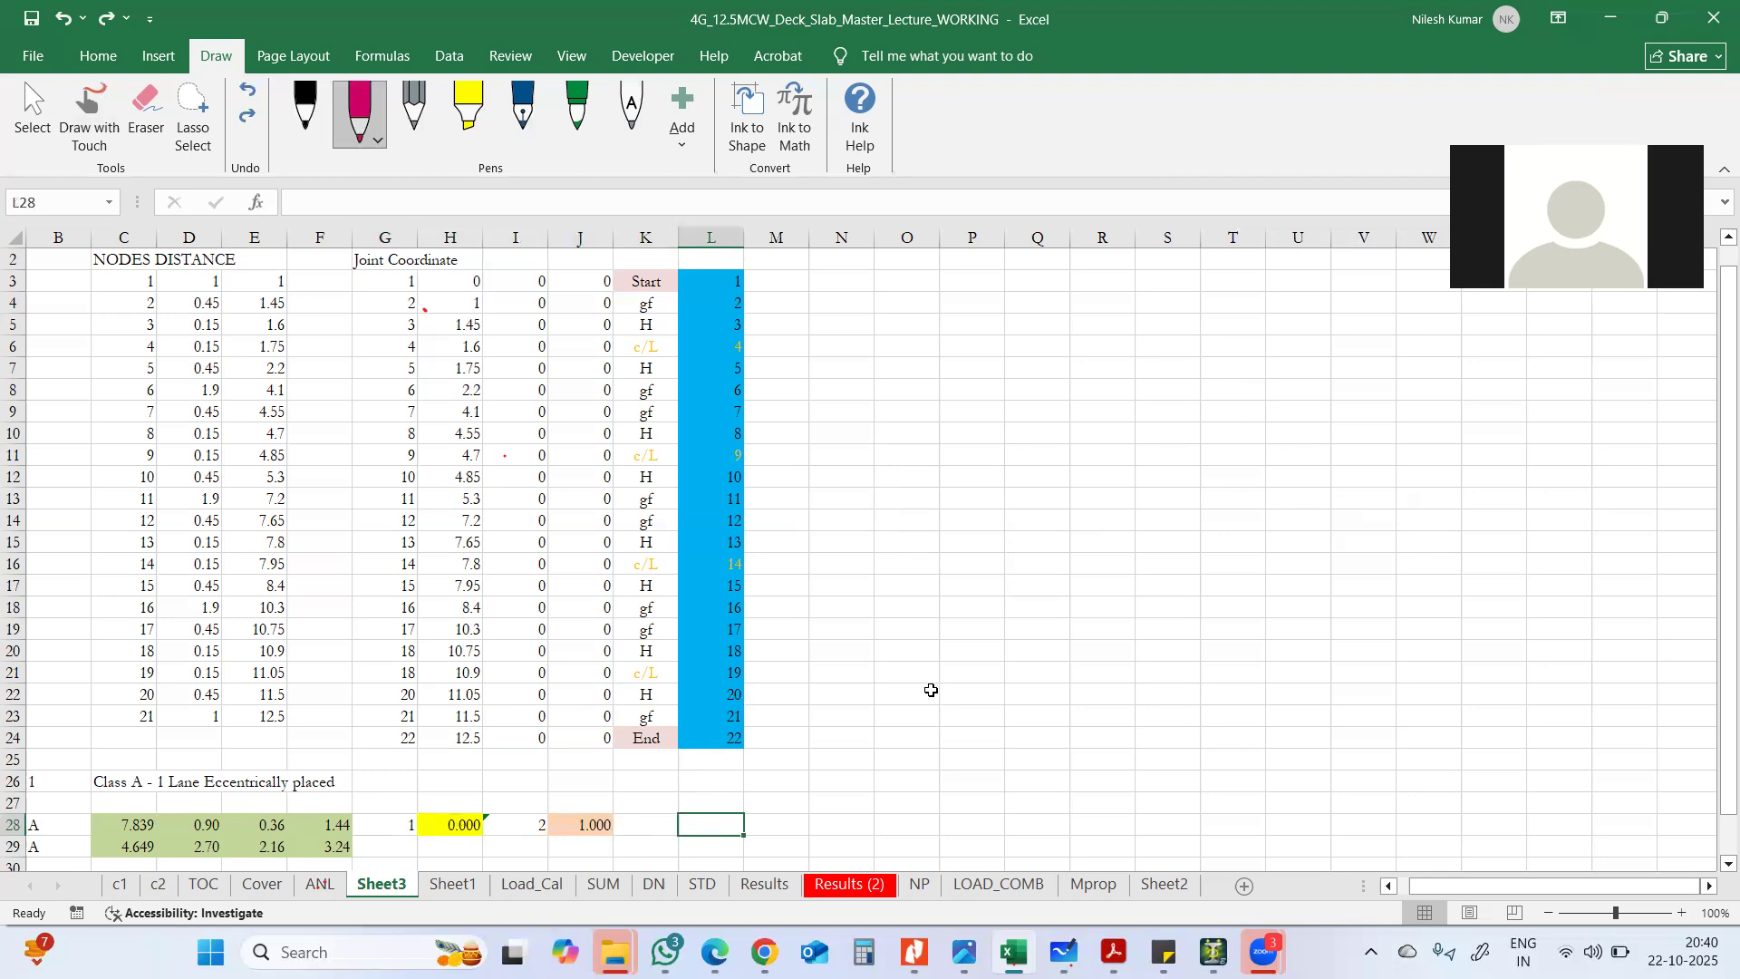
key(Left)
key(Left)
key(Left)
key(Left)
key(Right)
key(Right)
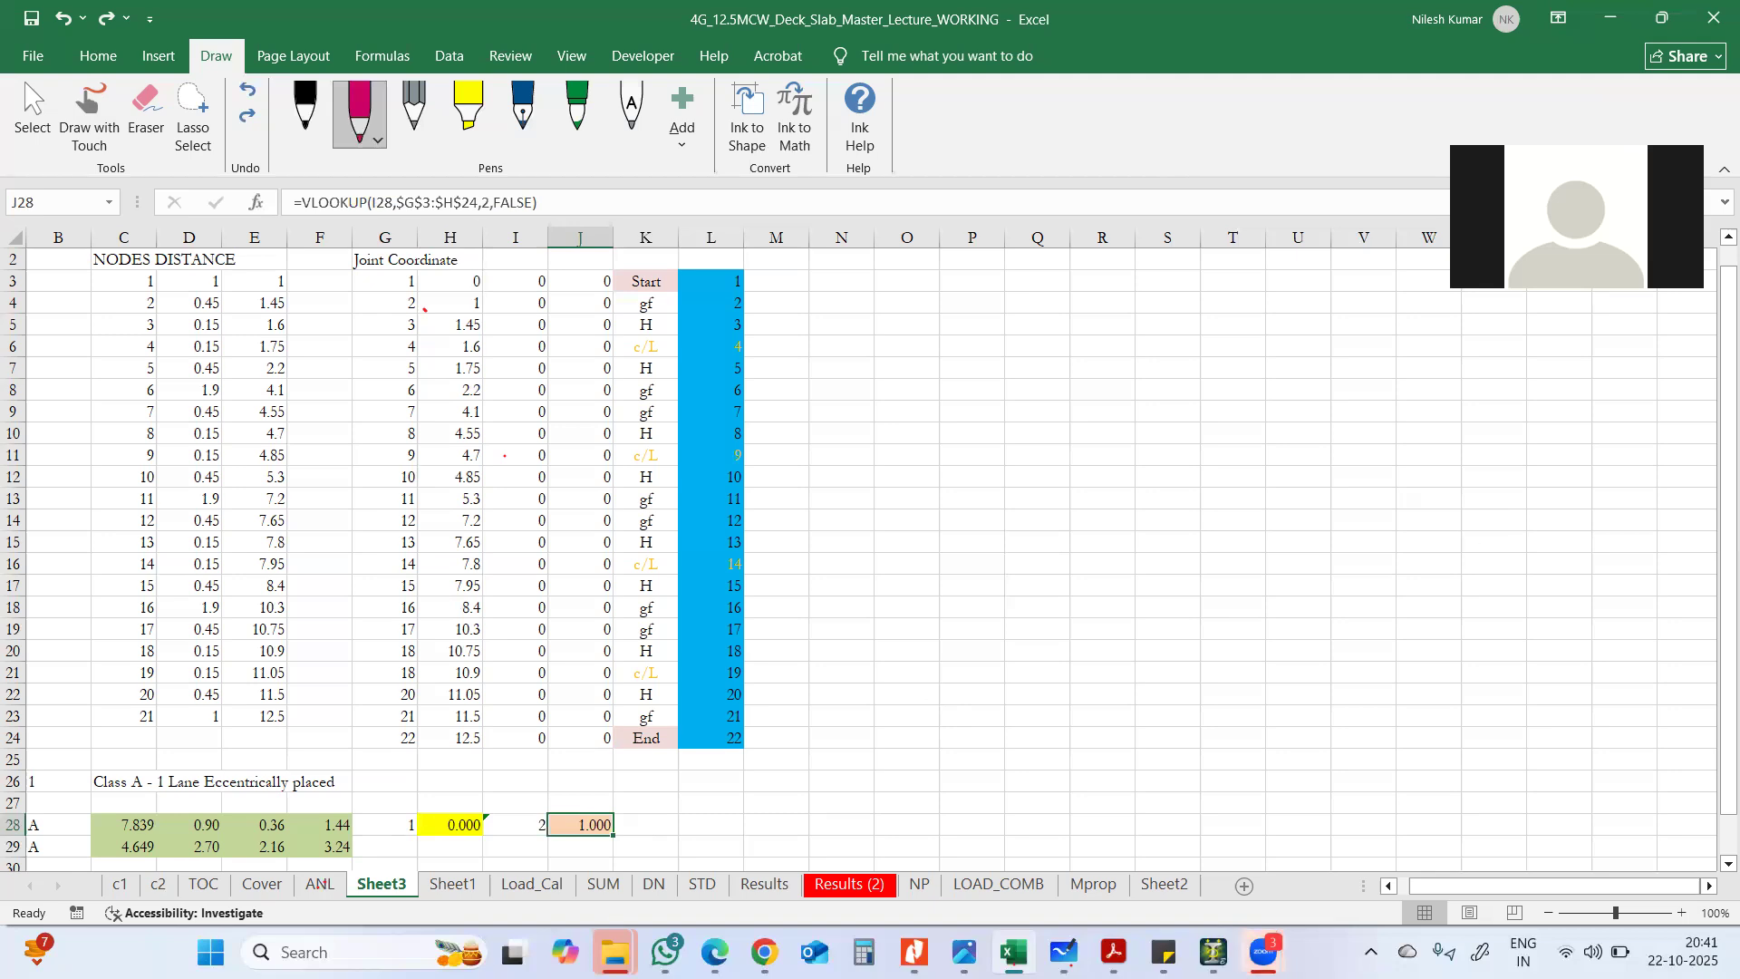
mouse_move(1262, 953)
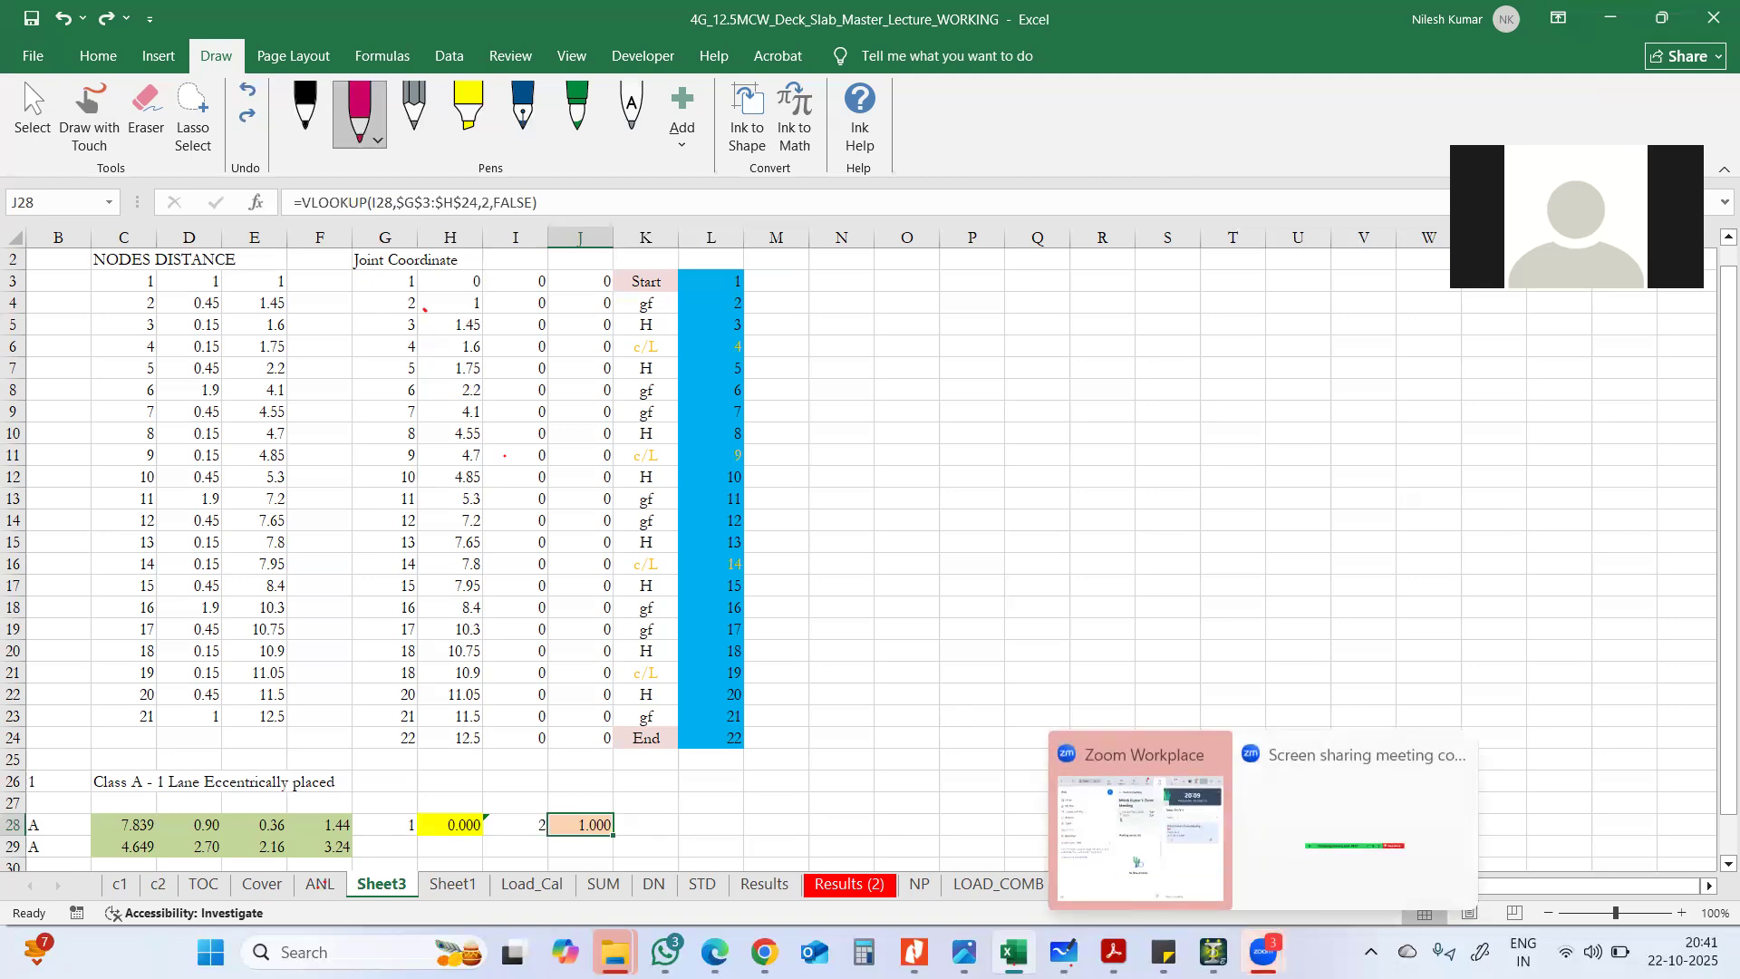
click(782, 582)
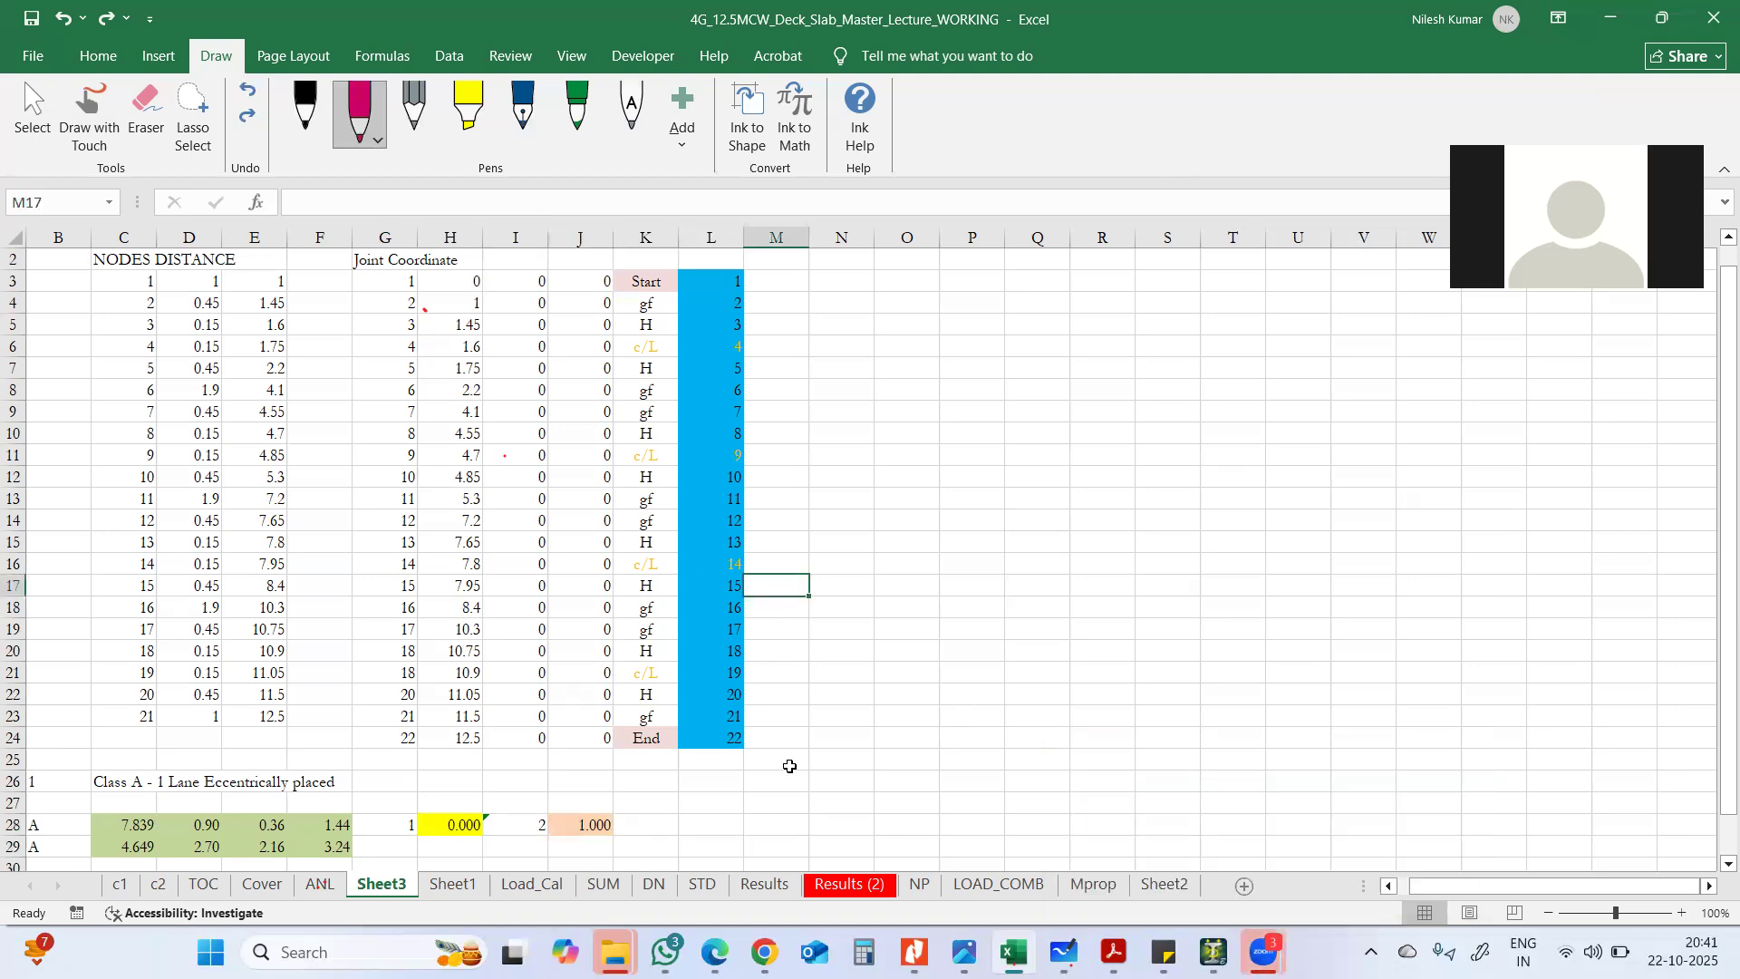
- Check the load reference in C28, then review the Class A loading cases through Loading-20 and the Class 70R bogie loading on the ANL sheet
scroll(566, 715, down, 3)
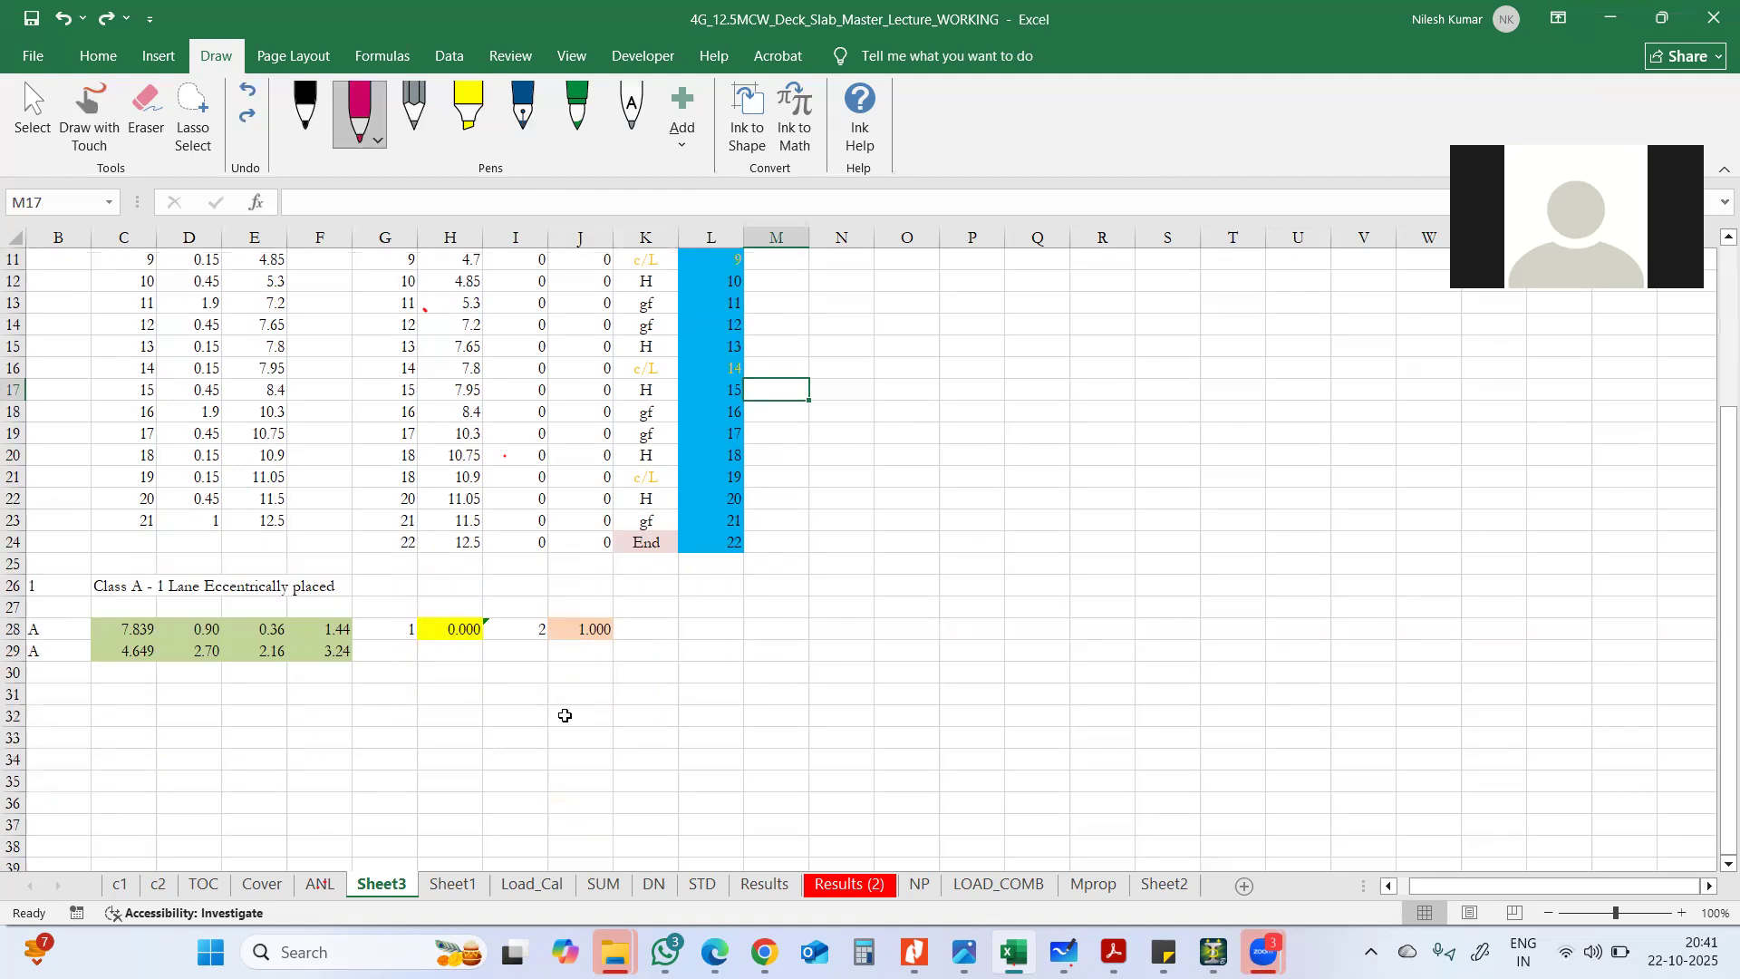
click(145, 635)
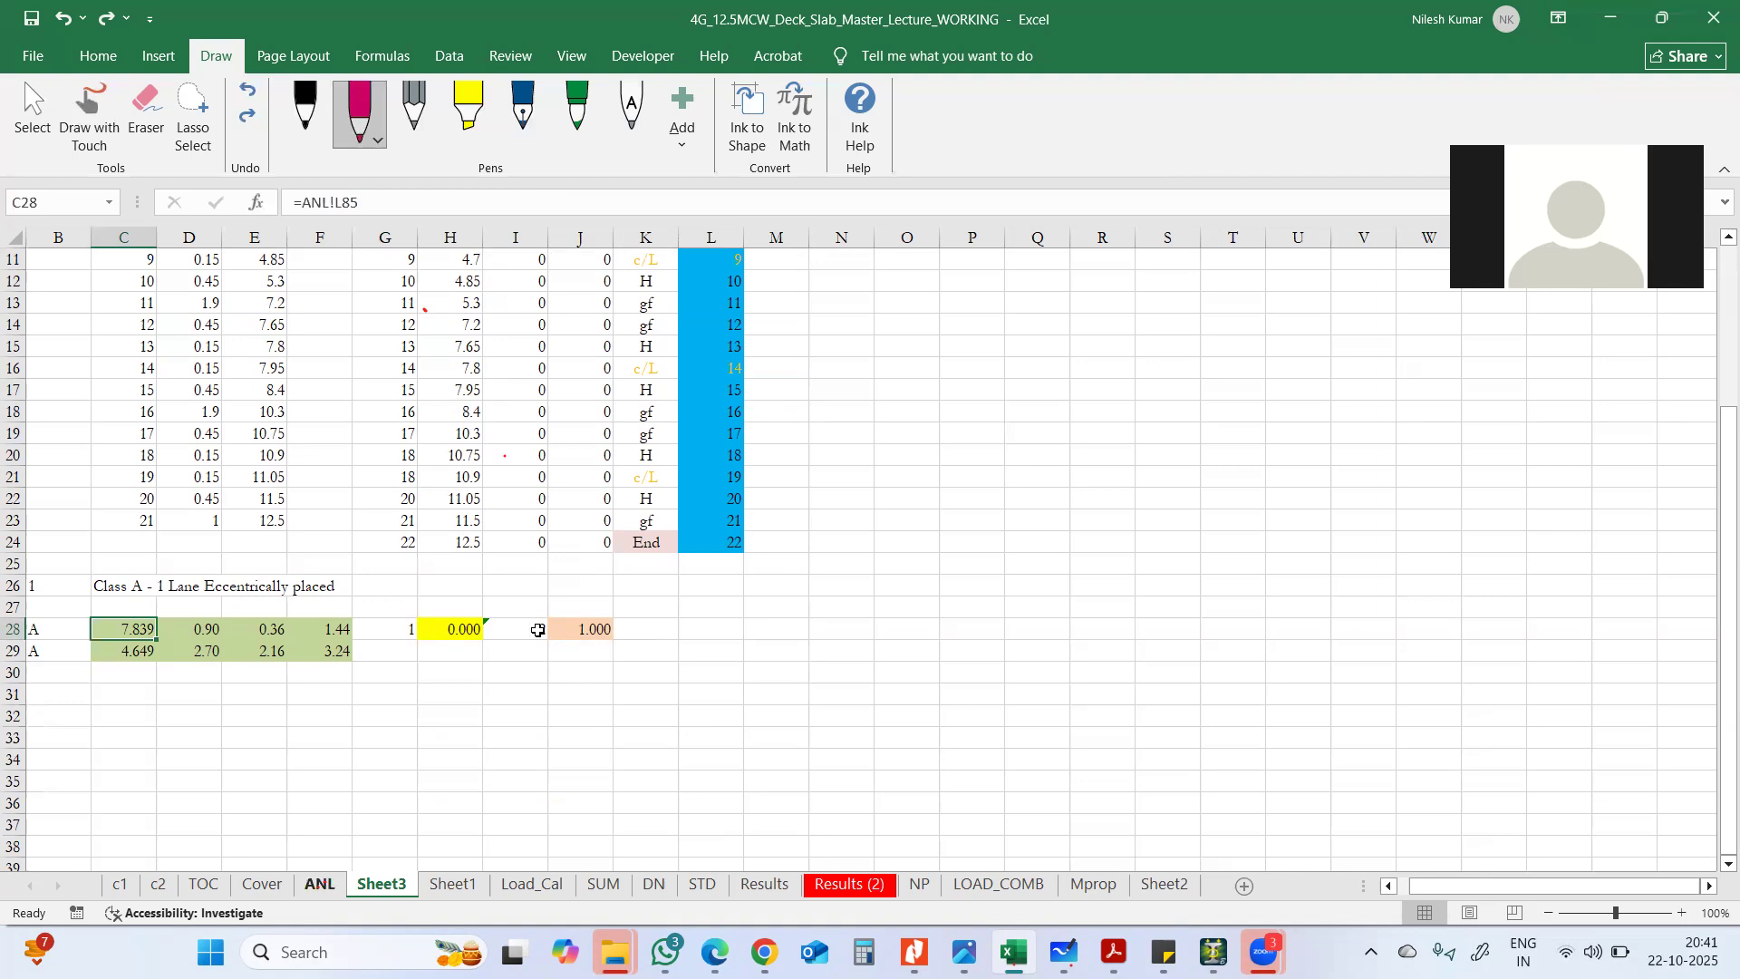
key(ctrl+Page_Up)
scroll(539, 634, down, 11)
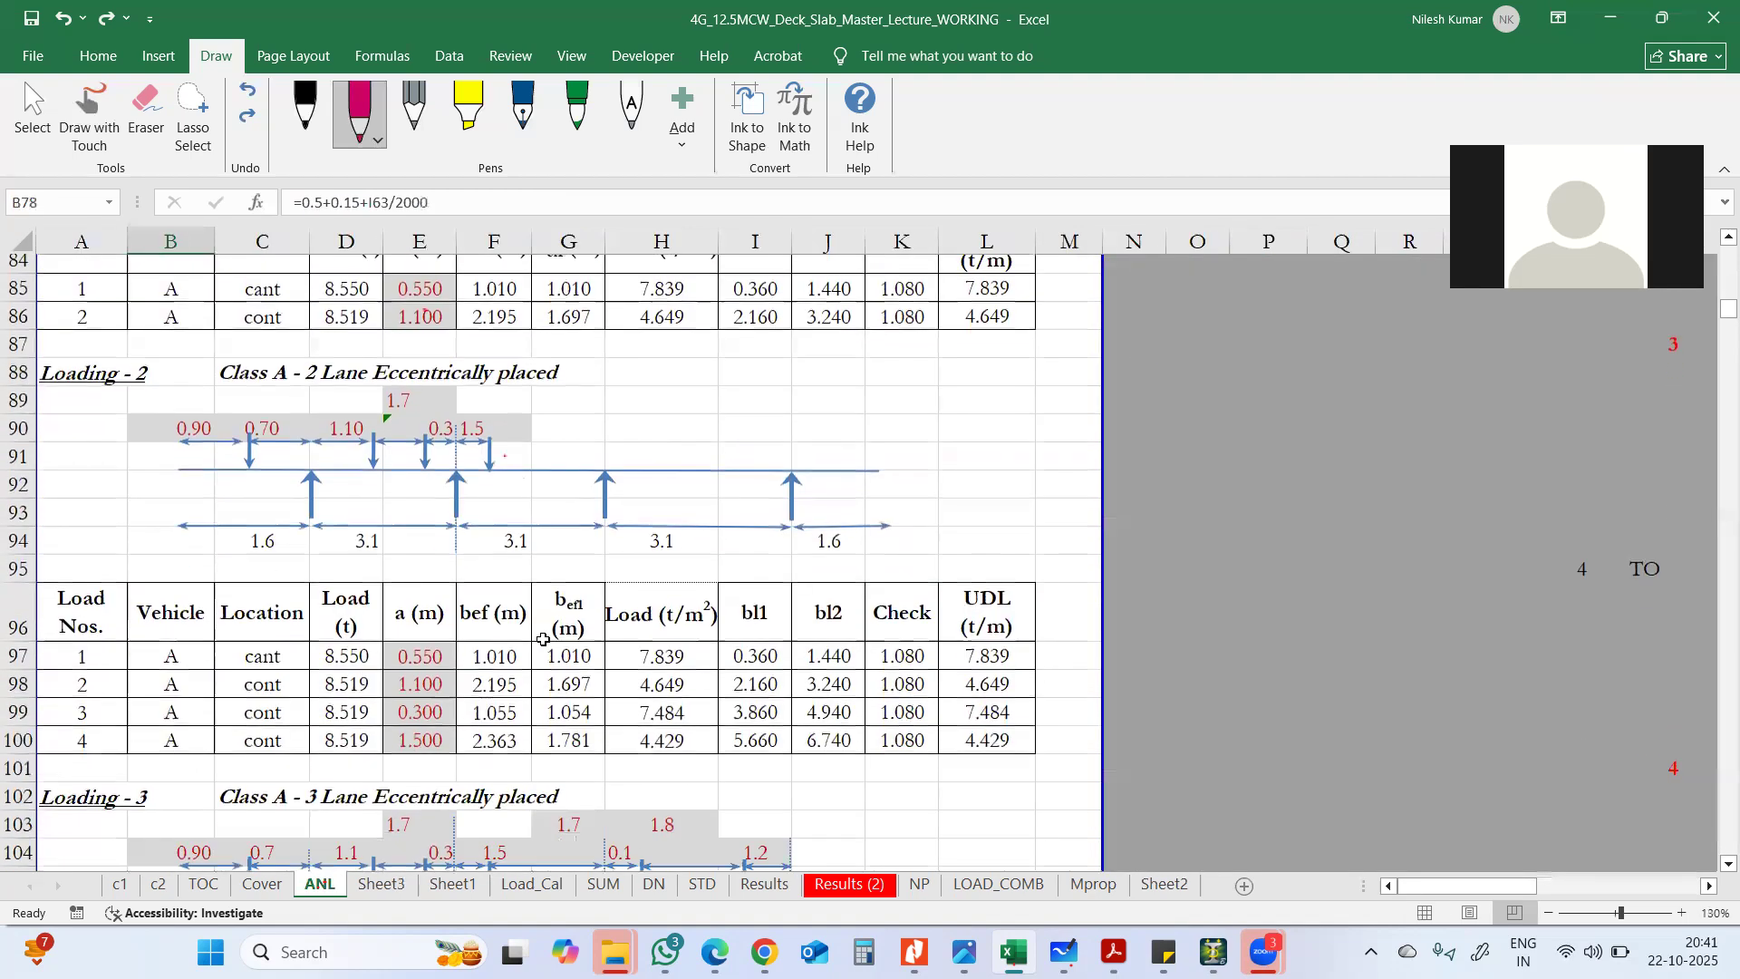
scroll(541, 641, down, 20)
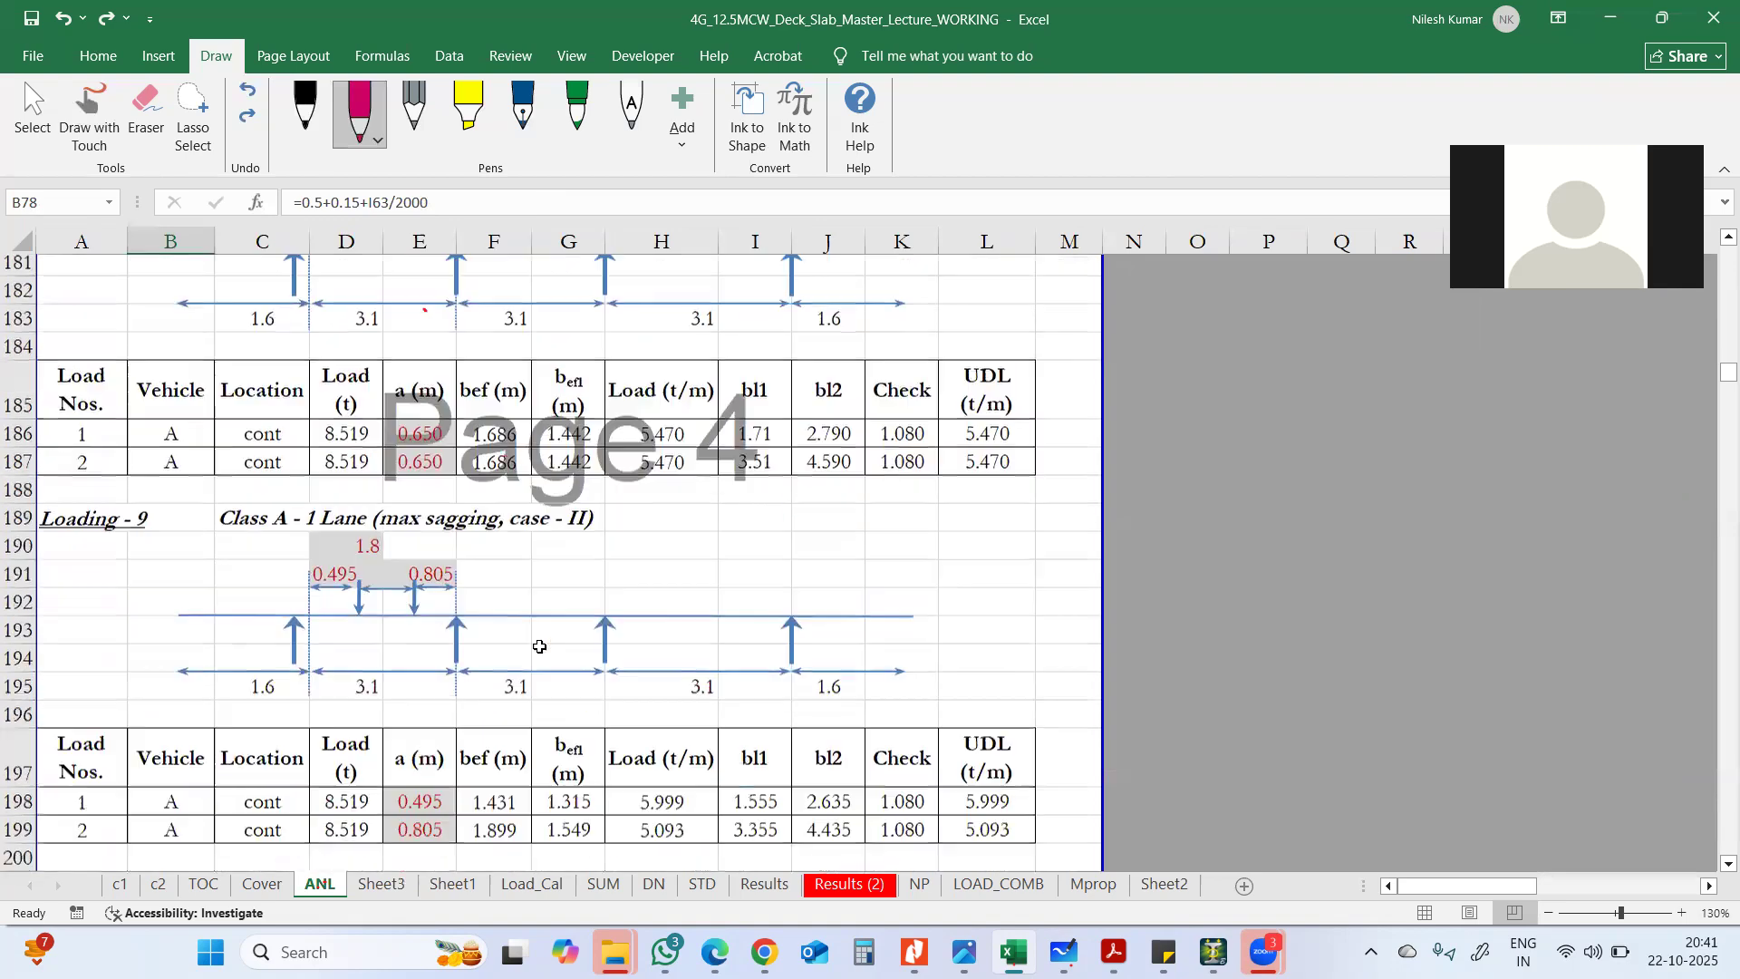
scroll(537, 645, down, 19)
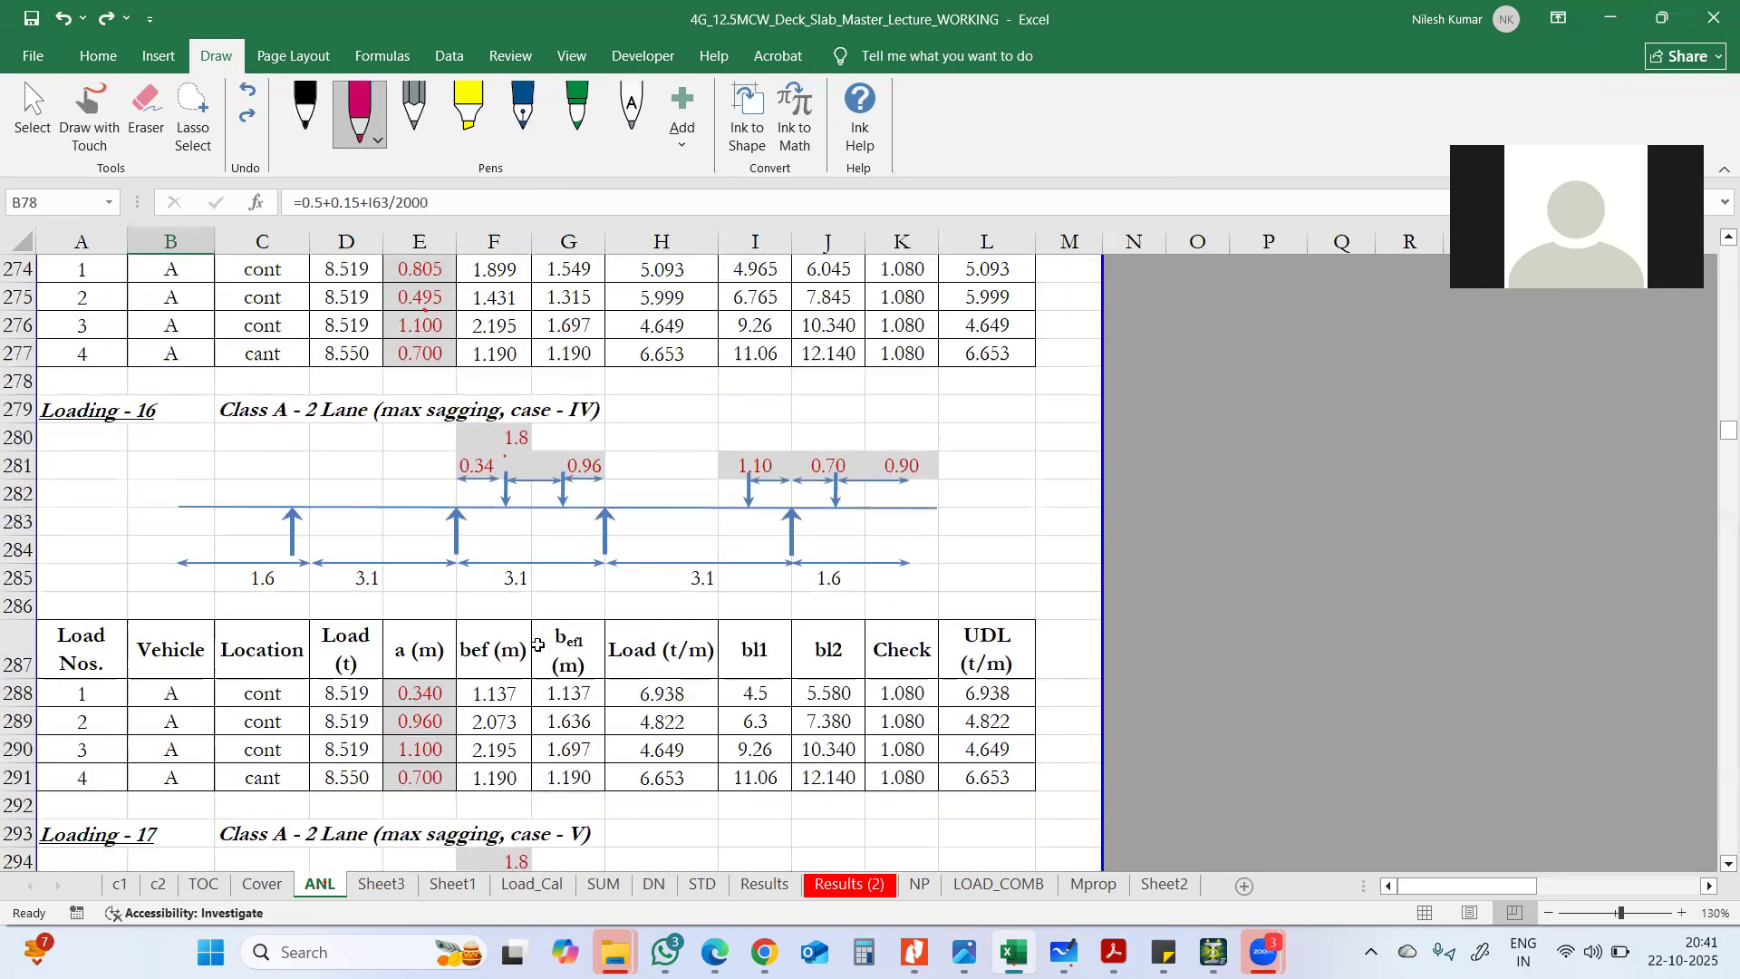
scroll(538, 646, down, 20)
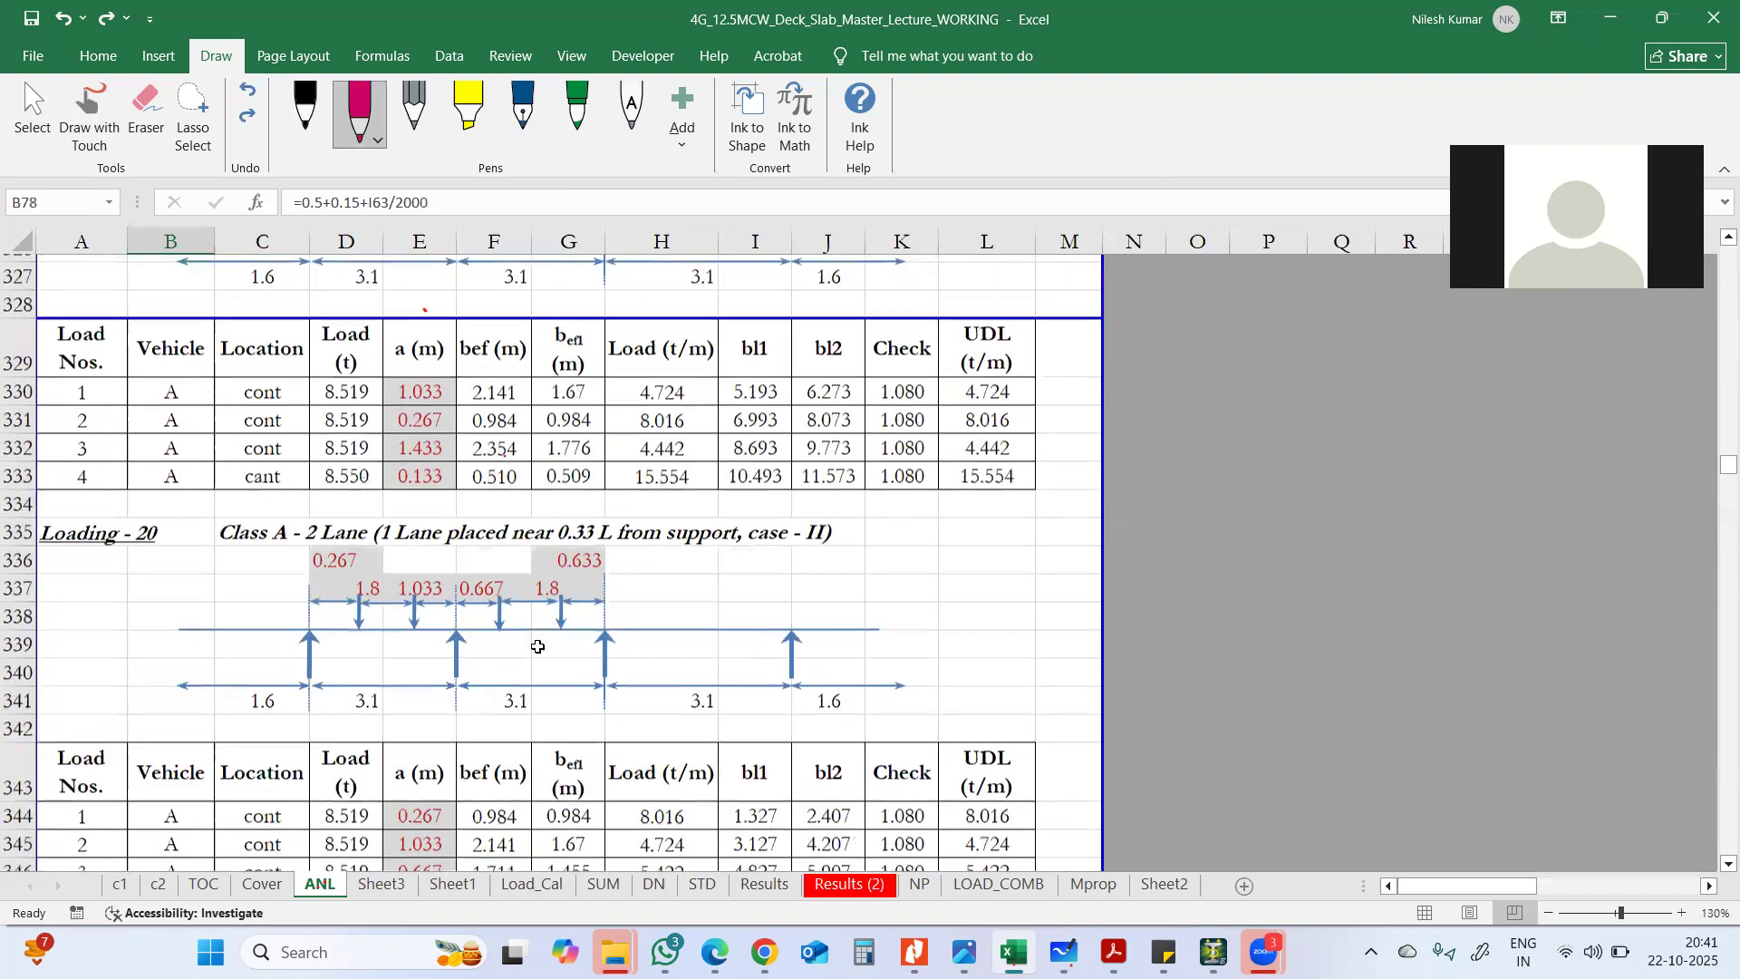
scroll(453, 657, up, 9)
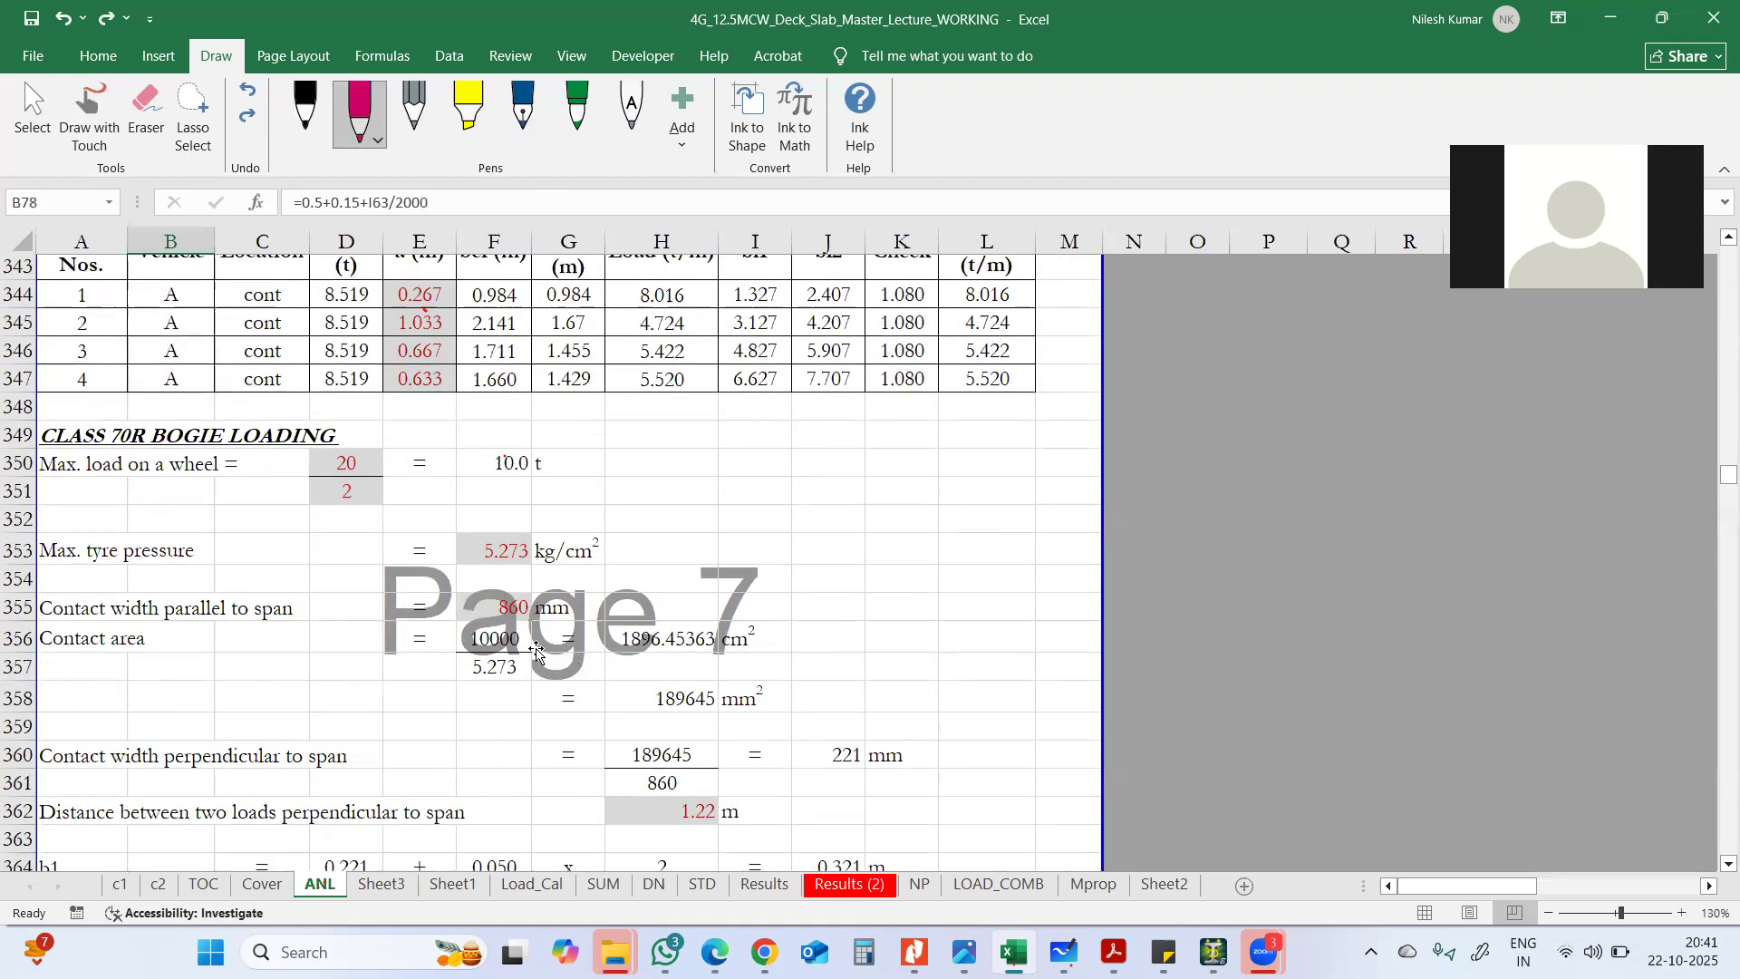
scroll(382, 665, up, 2)
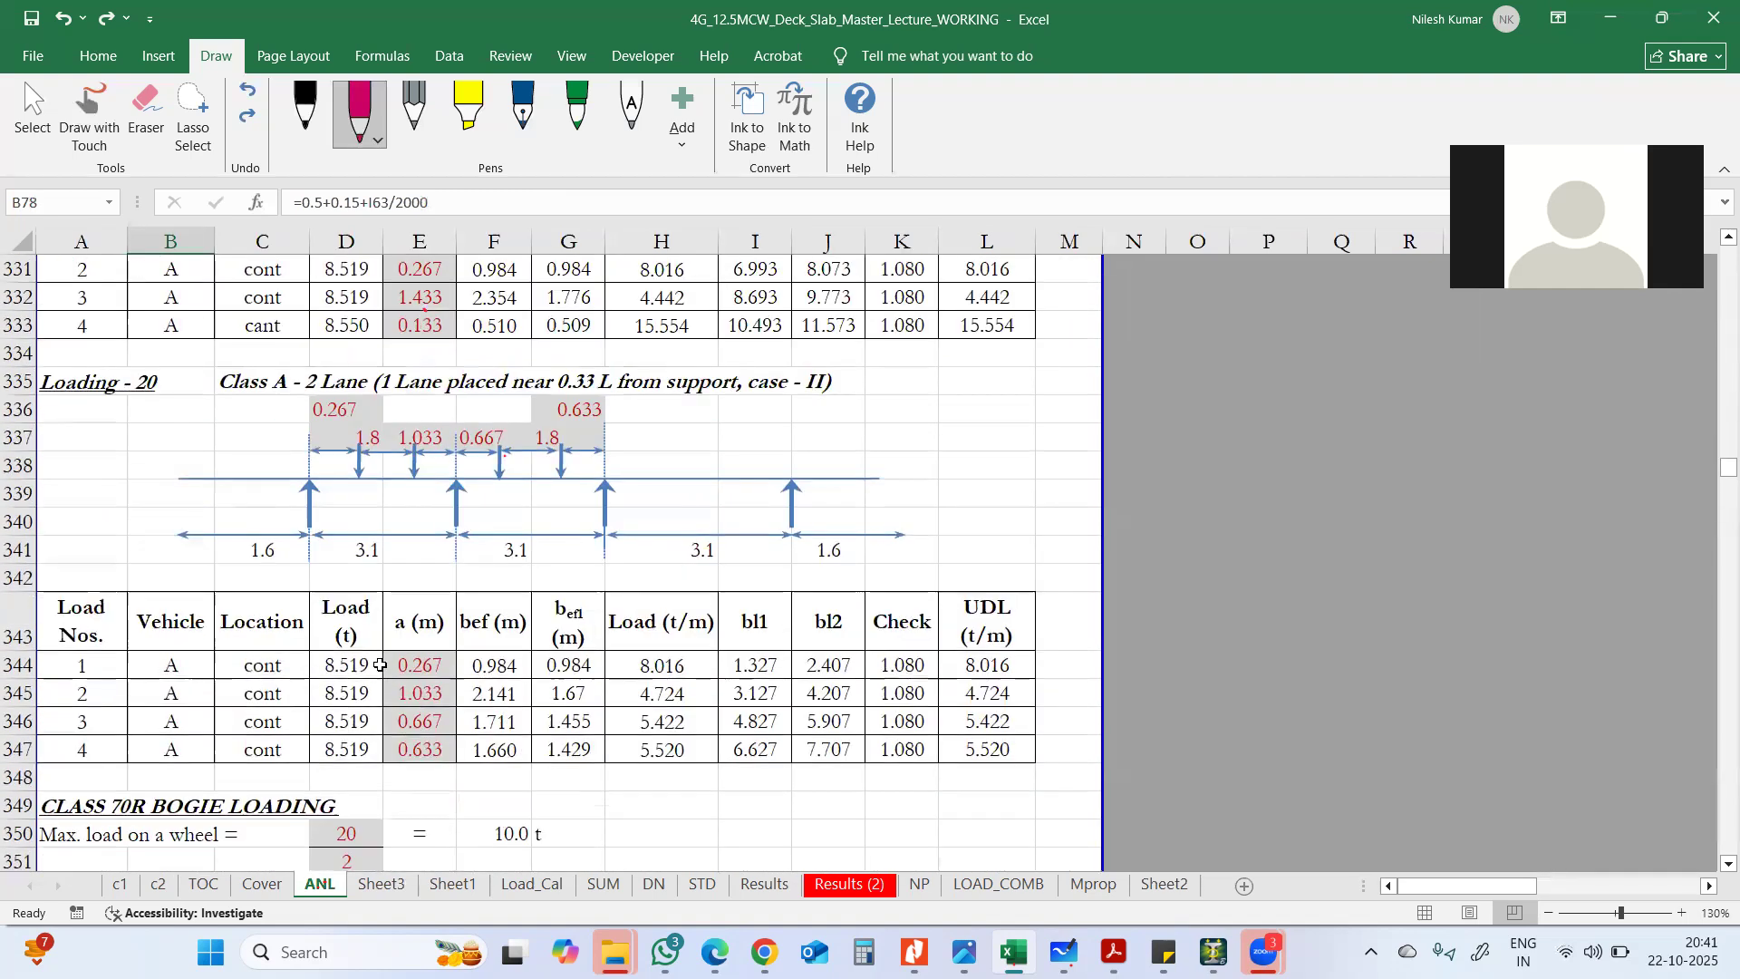
click(104, 383)
scroll(385, 670, down, 17)
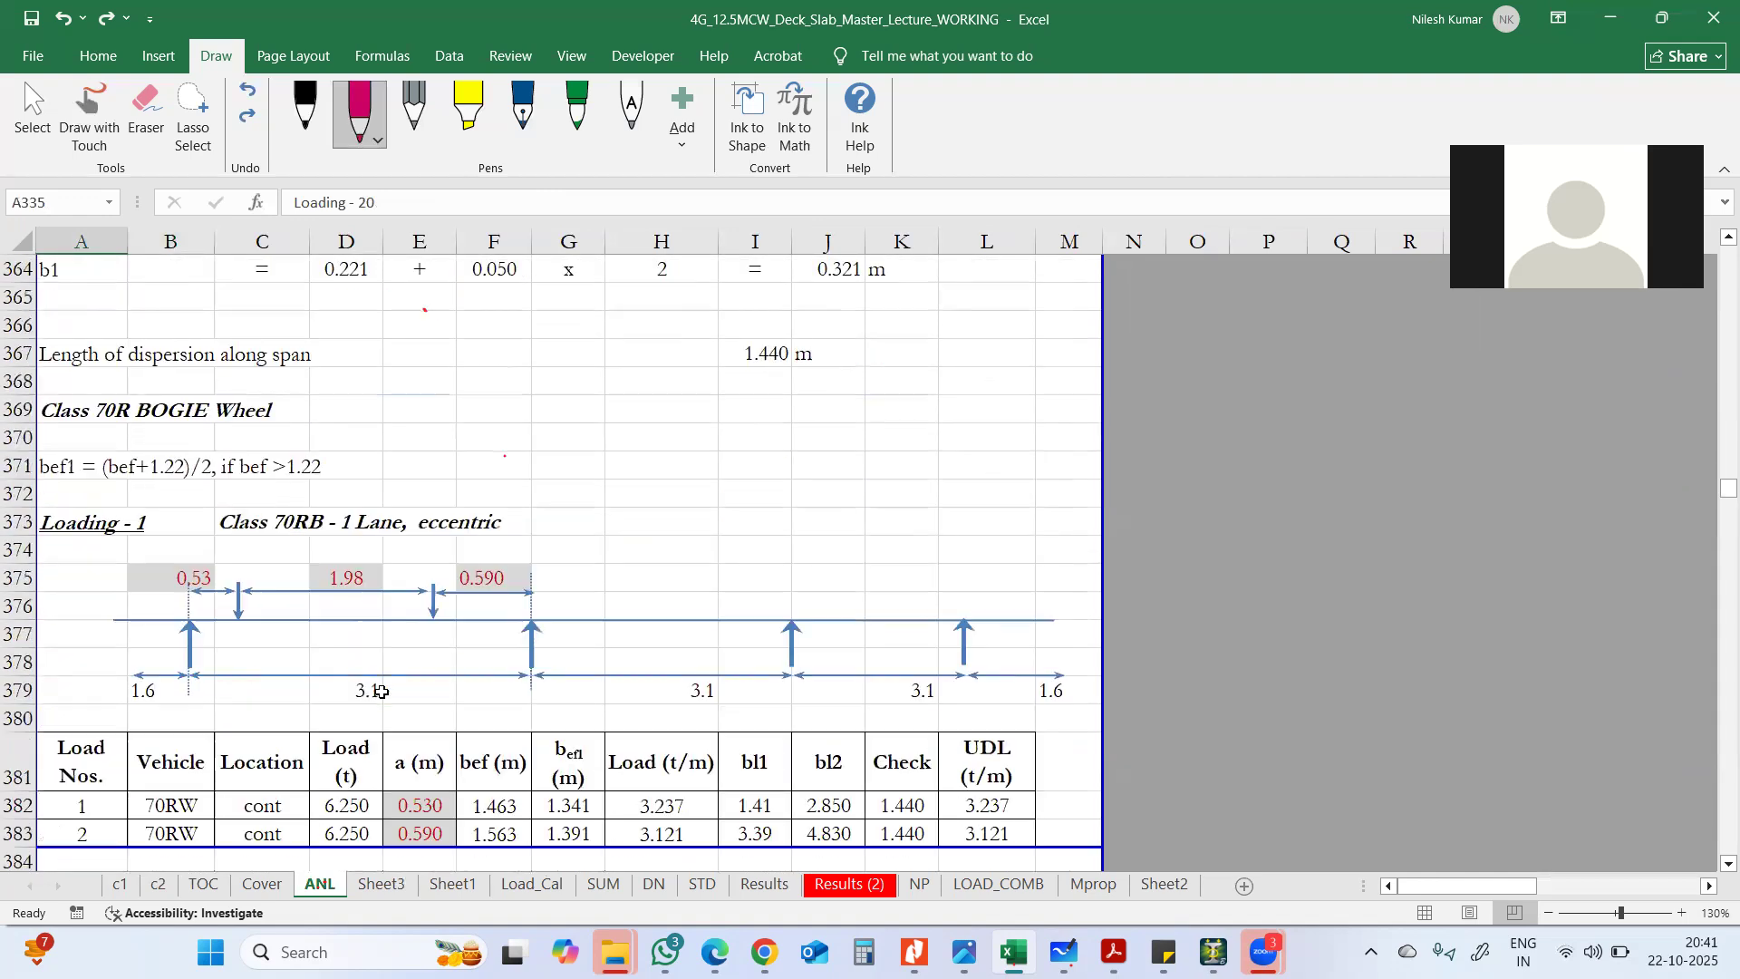
- Review the Class 70R bogie, combined 70R and Class A, and Class SPV loading cases through the temperature gradient load on the ANL sheet
scroll(382, 706, down, 17)
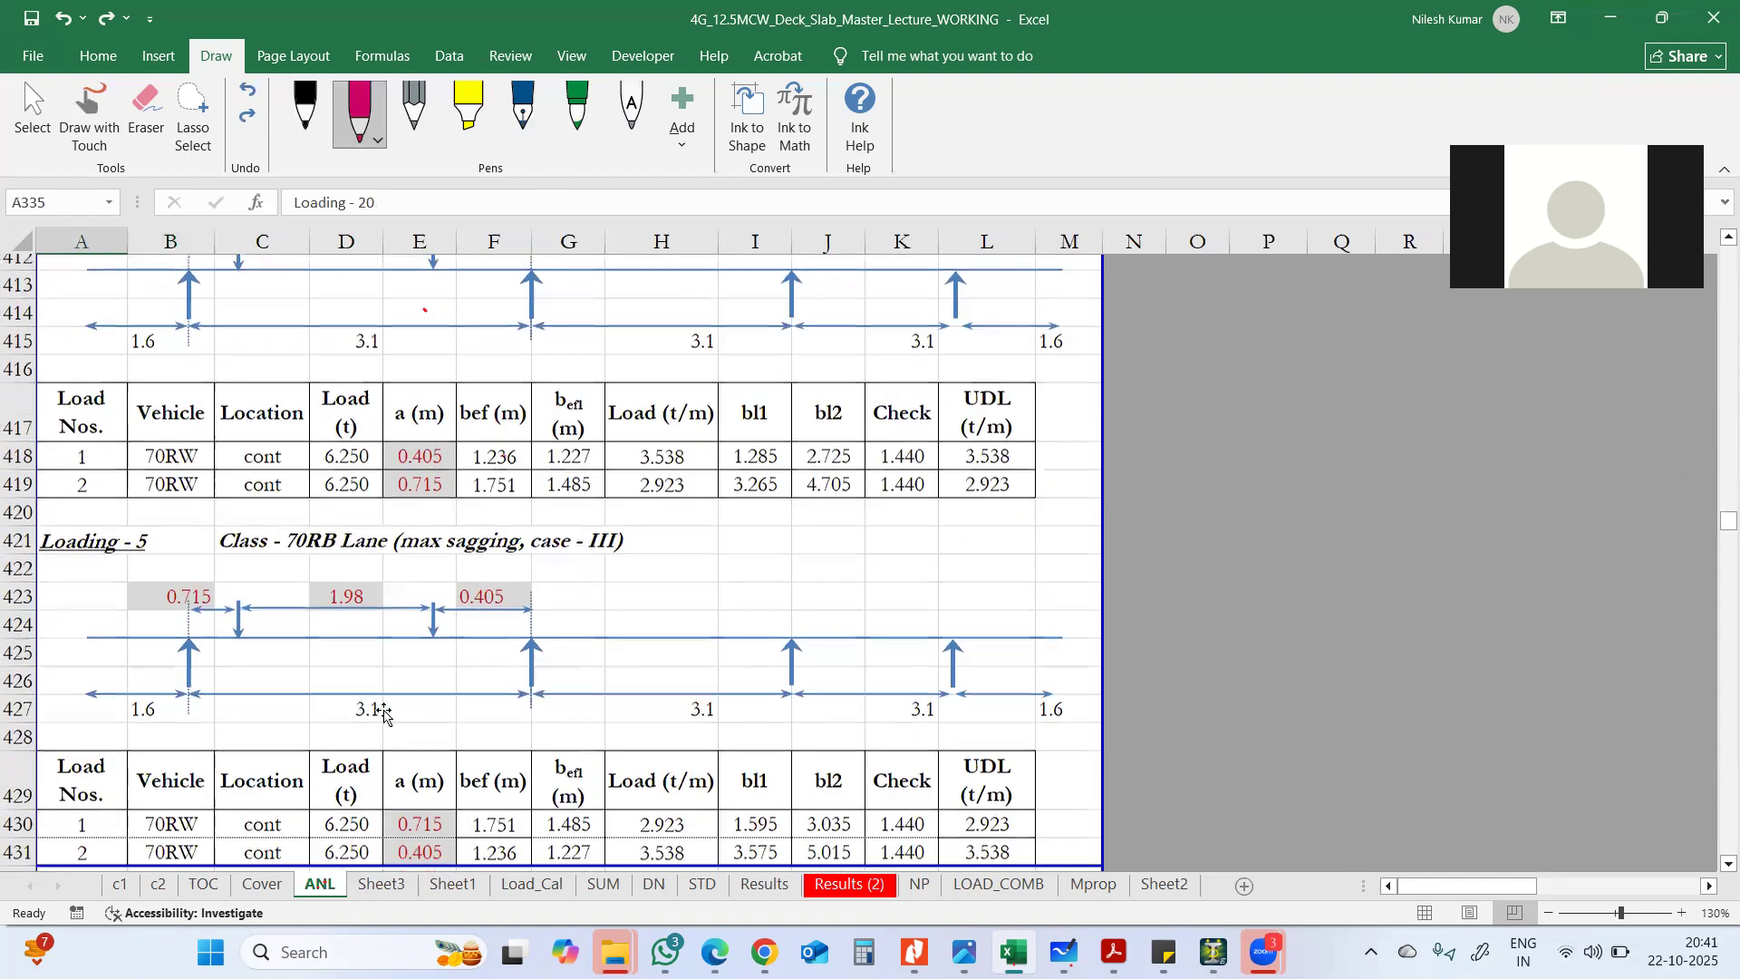
scroll(383, 711, down, 20)
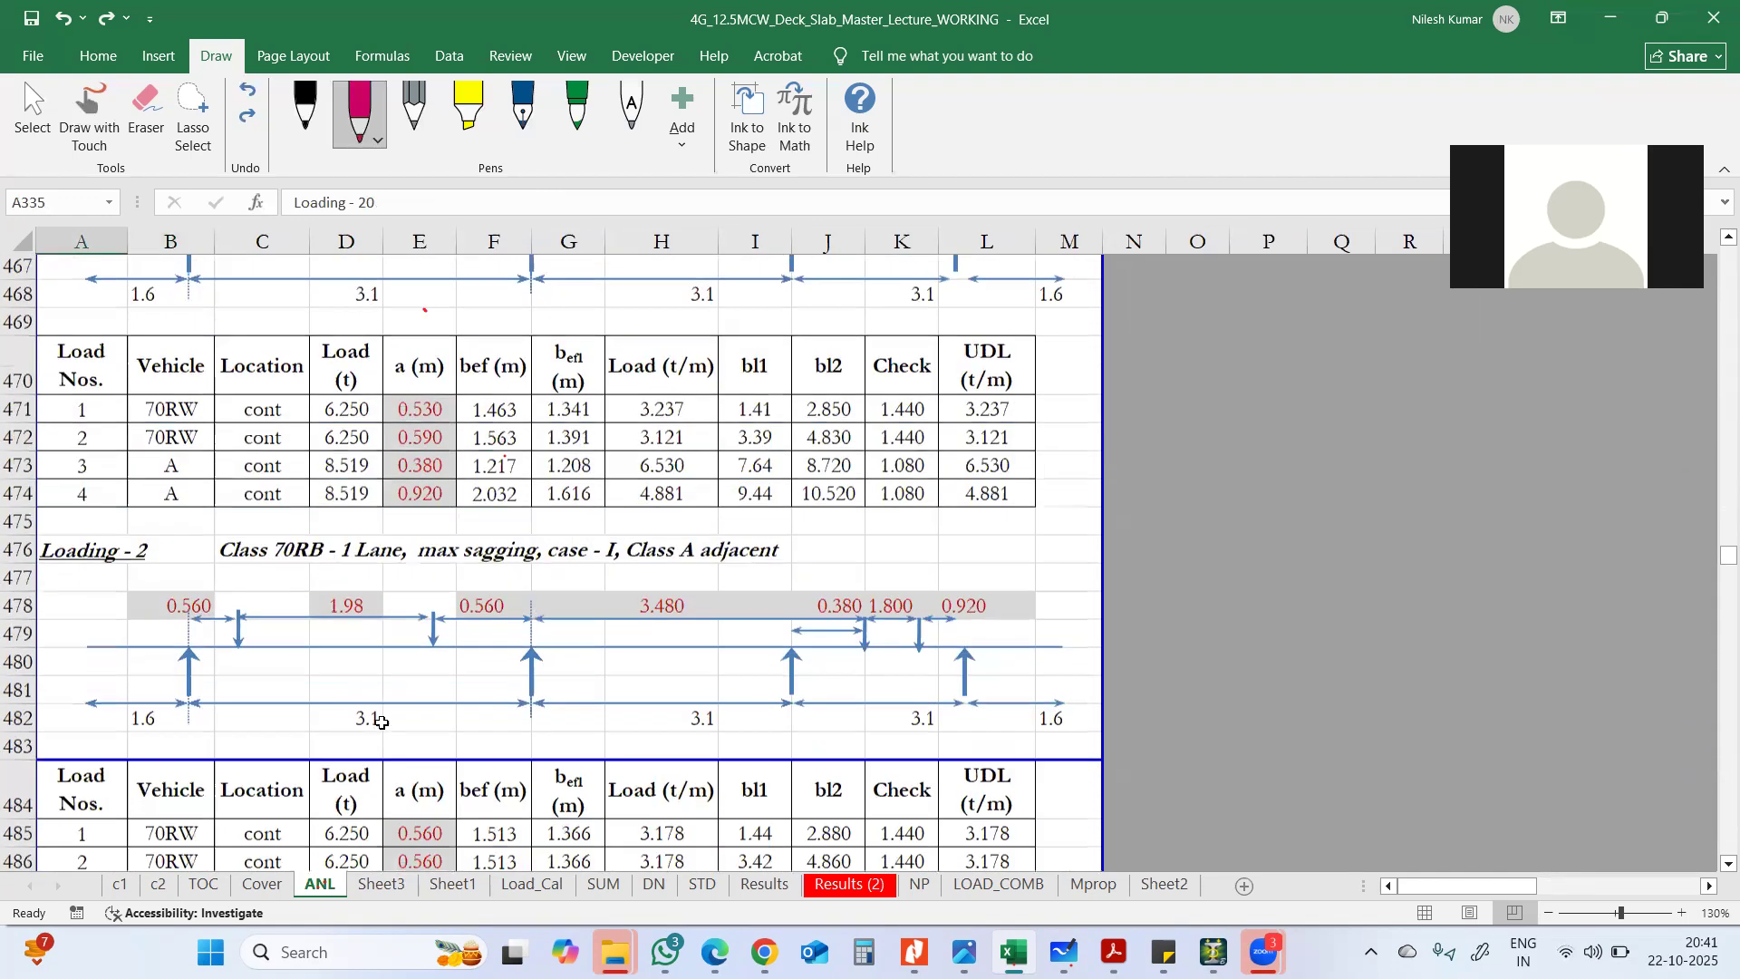
scroll(380, 729, down, 20)
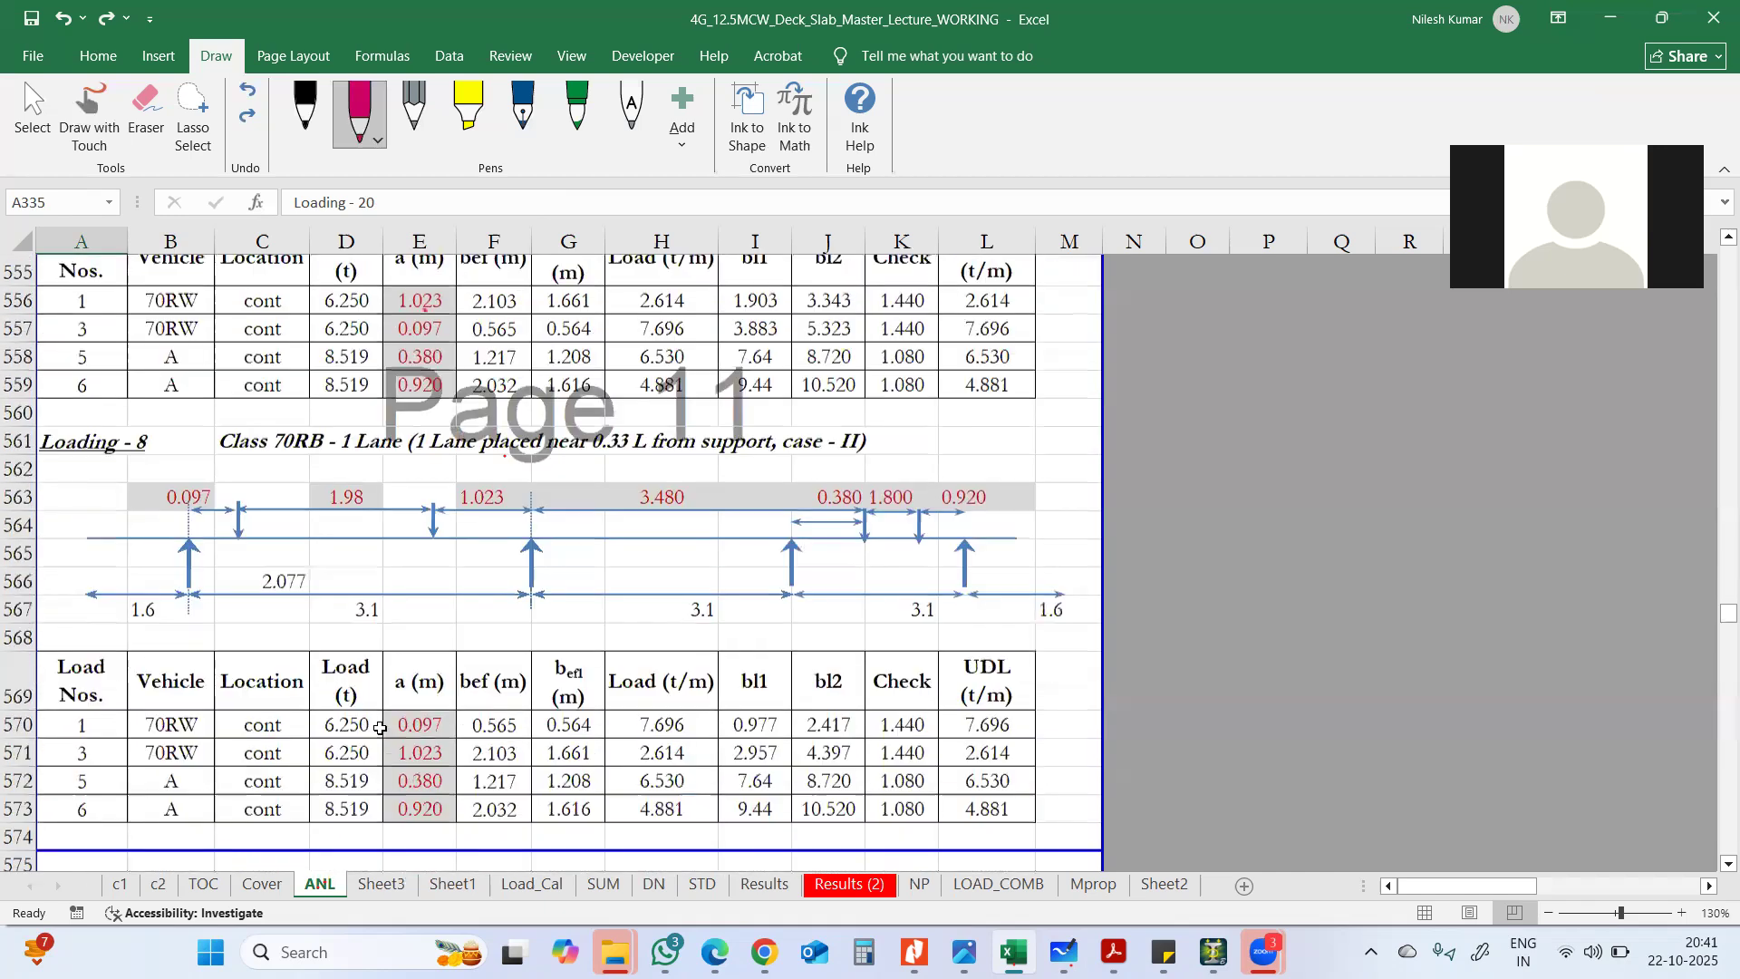
scroll(380, 730, up, 7)
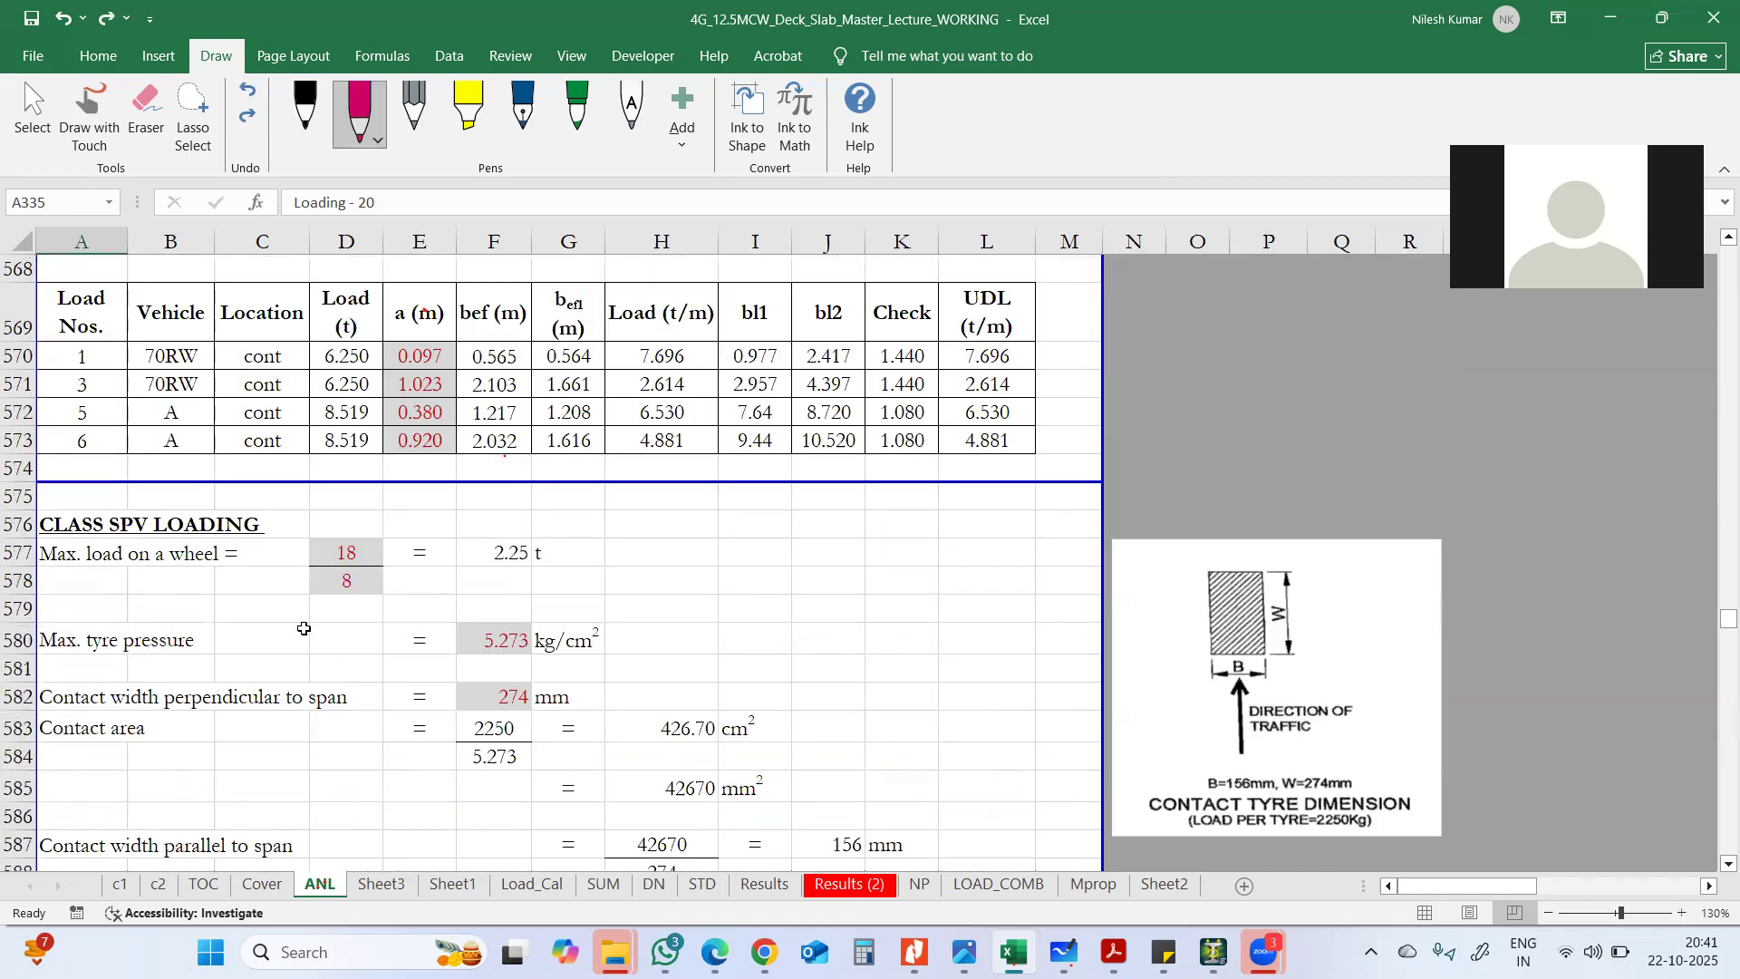
scroll(303, 621, up, 3)
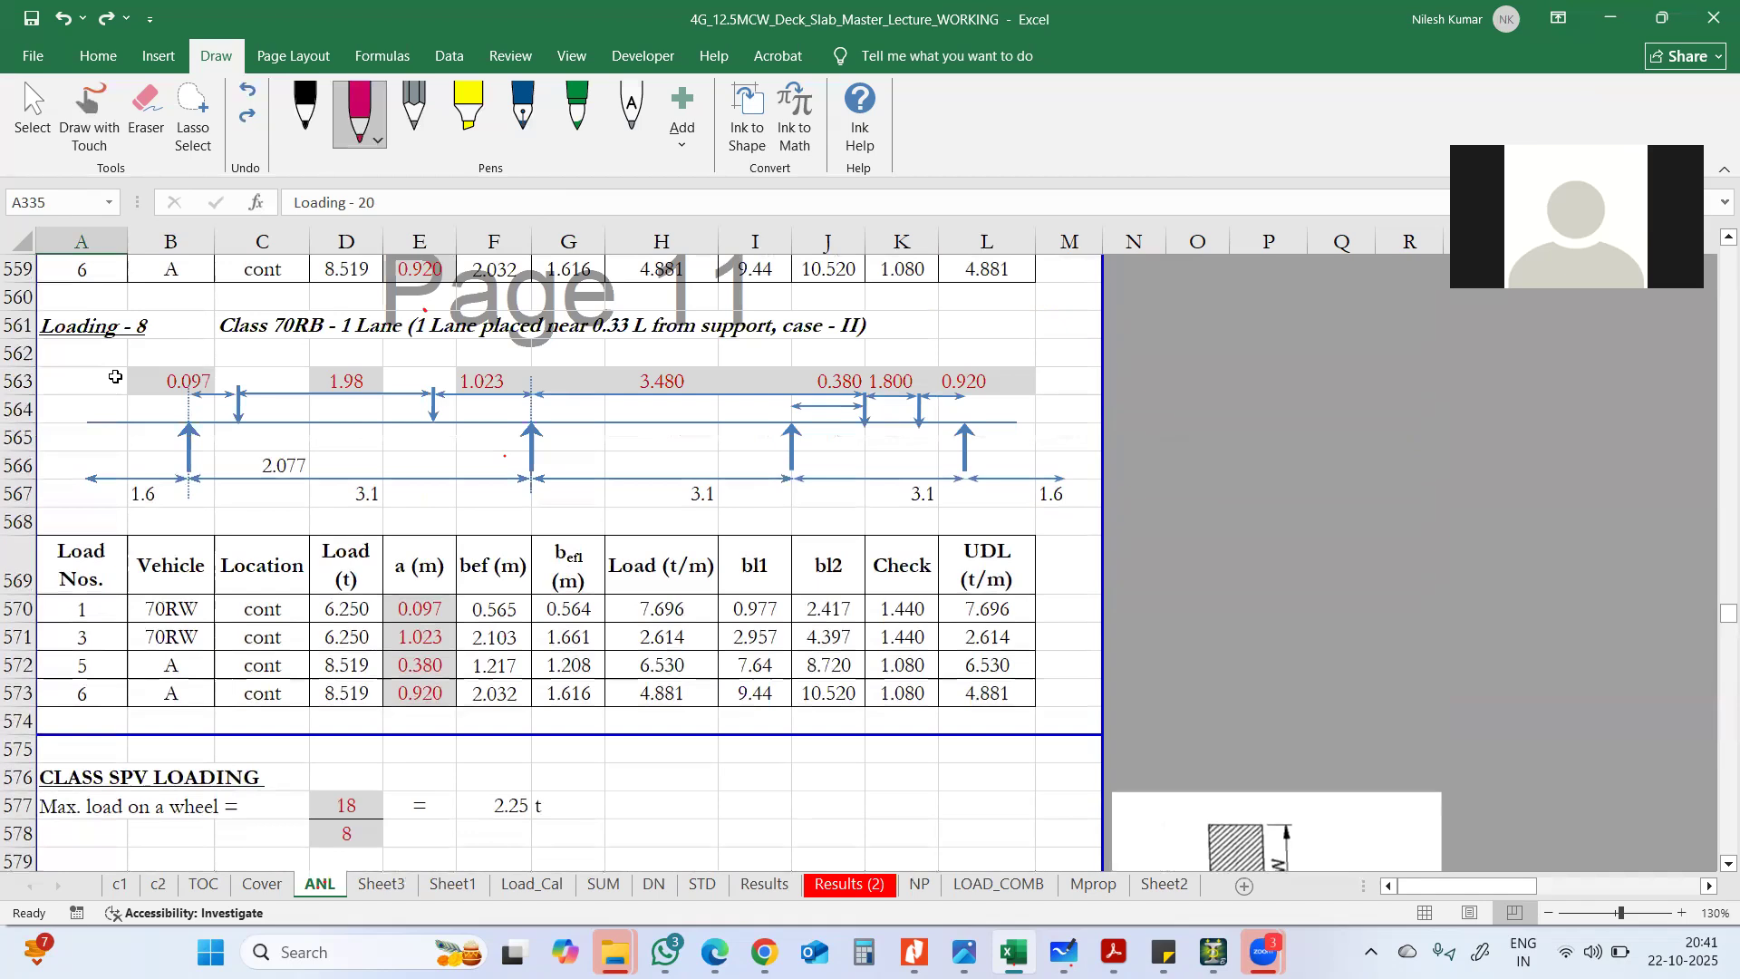
scroll(251, 561, down, 5)
scroll(251, 561, down, 8)
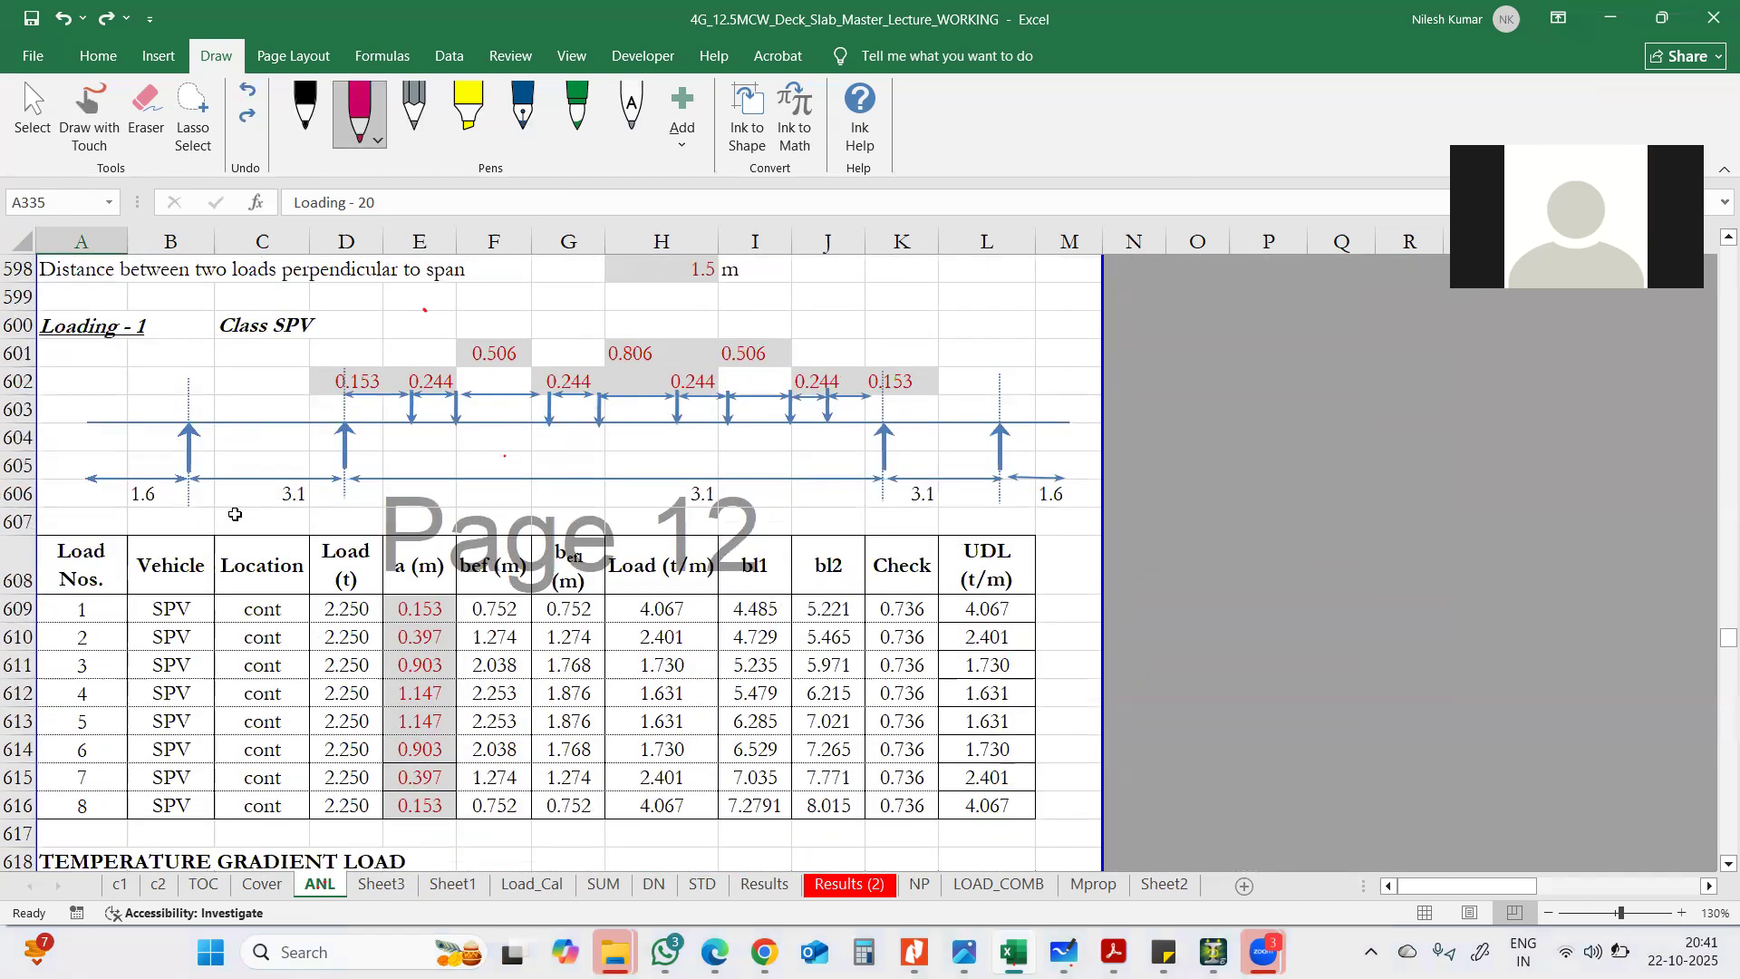
scroll(235, 519, down, 1)
scroll(235, 520, down, 6)
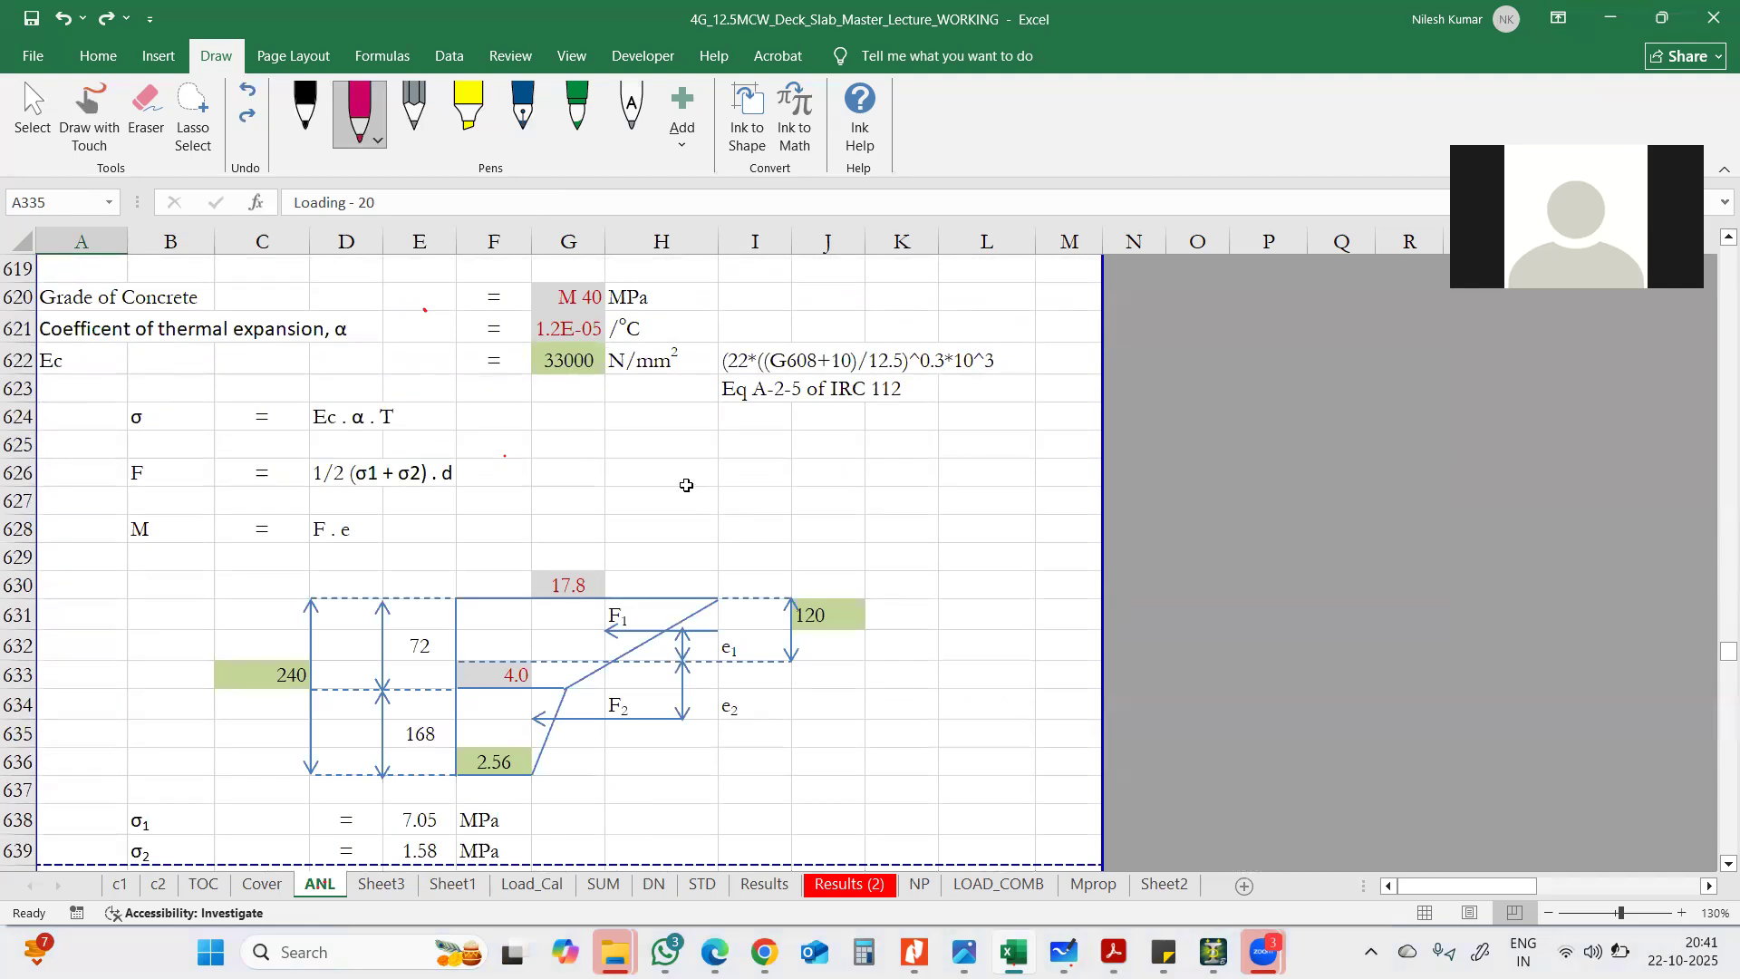
scroll(686, 488, up, 9)
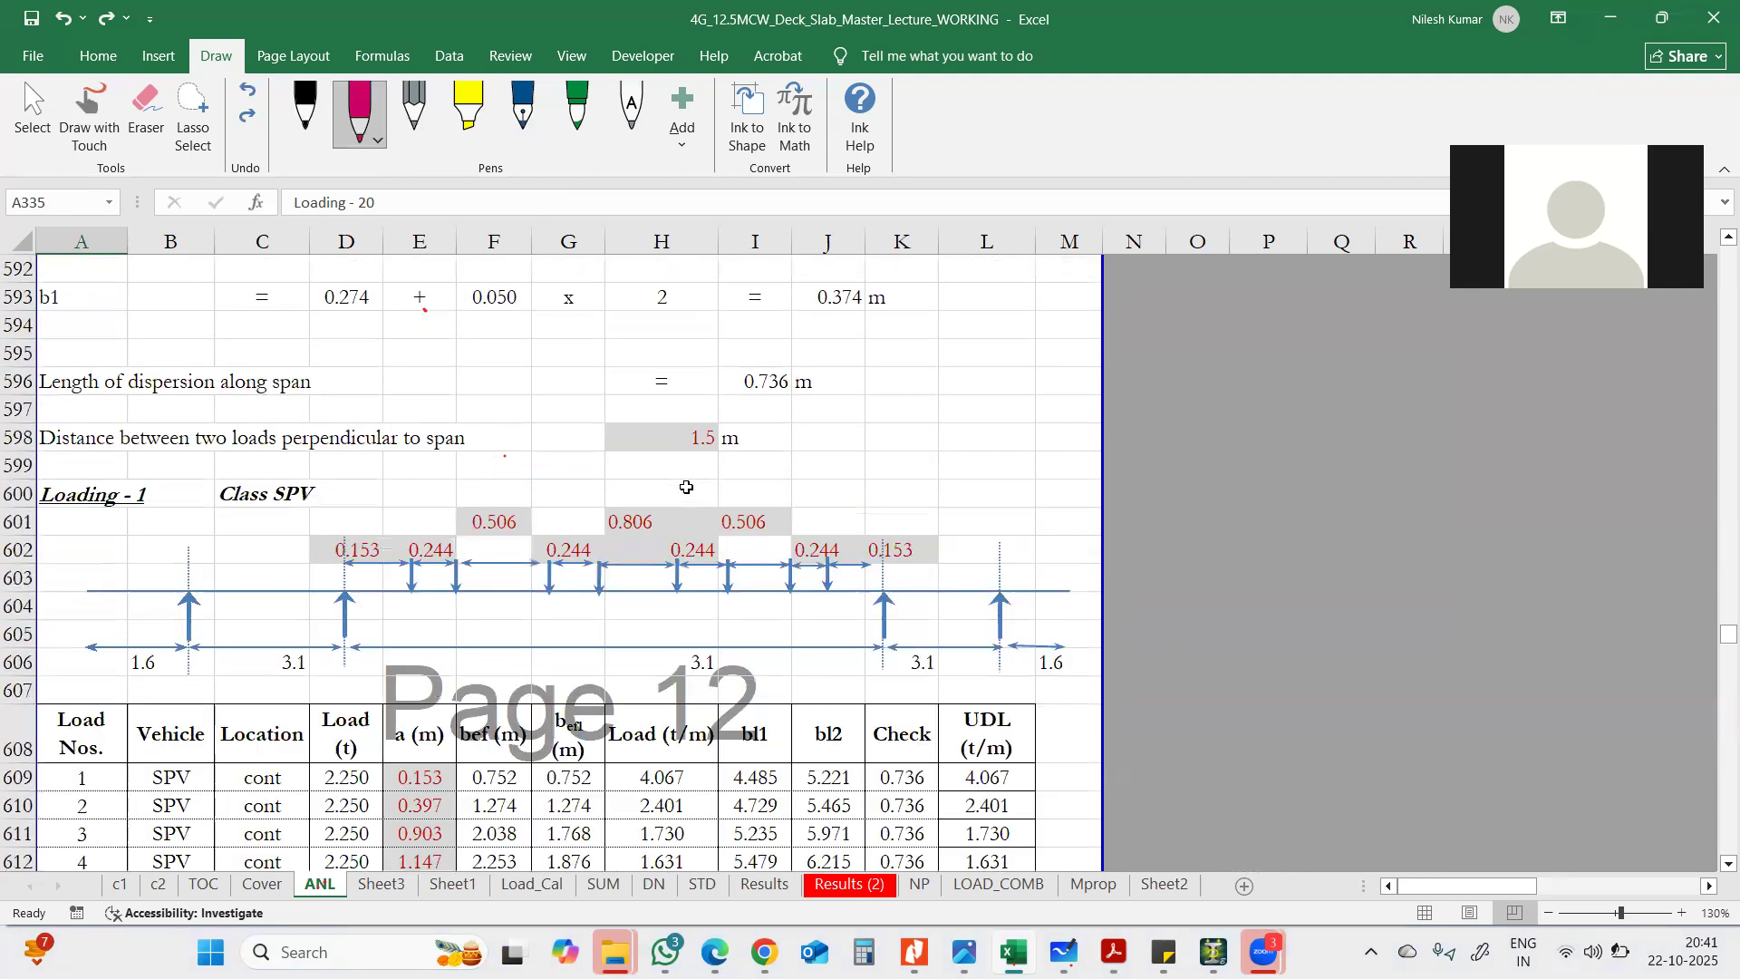
click(1610, 17)
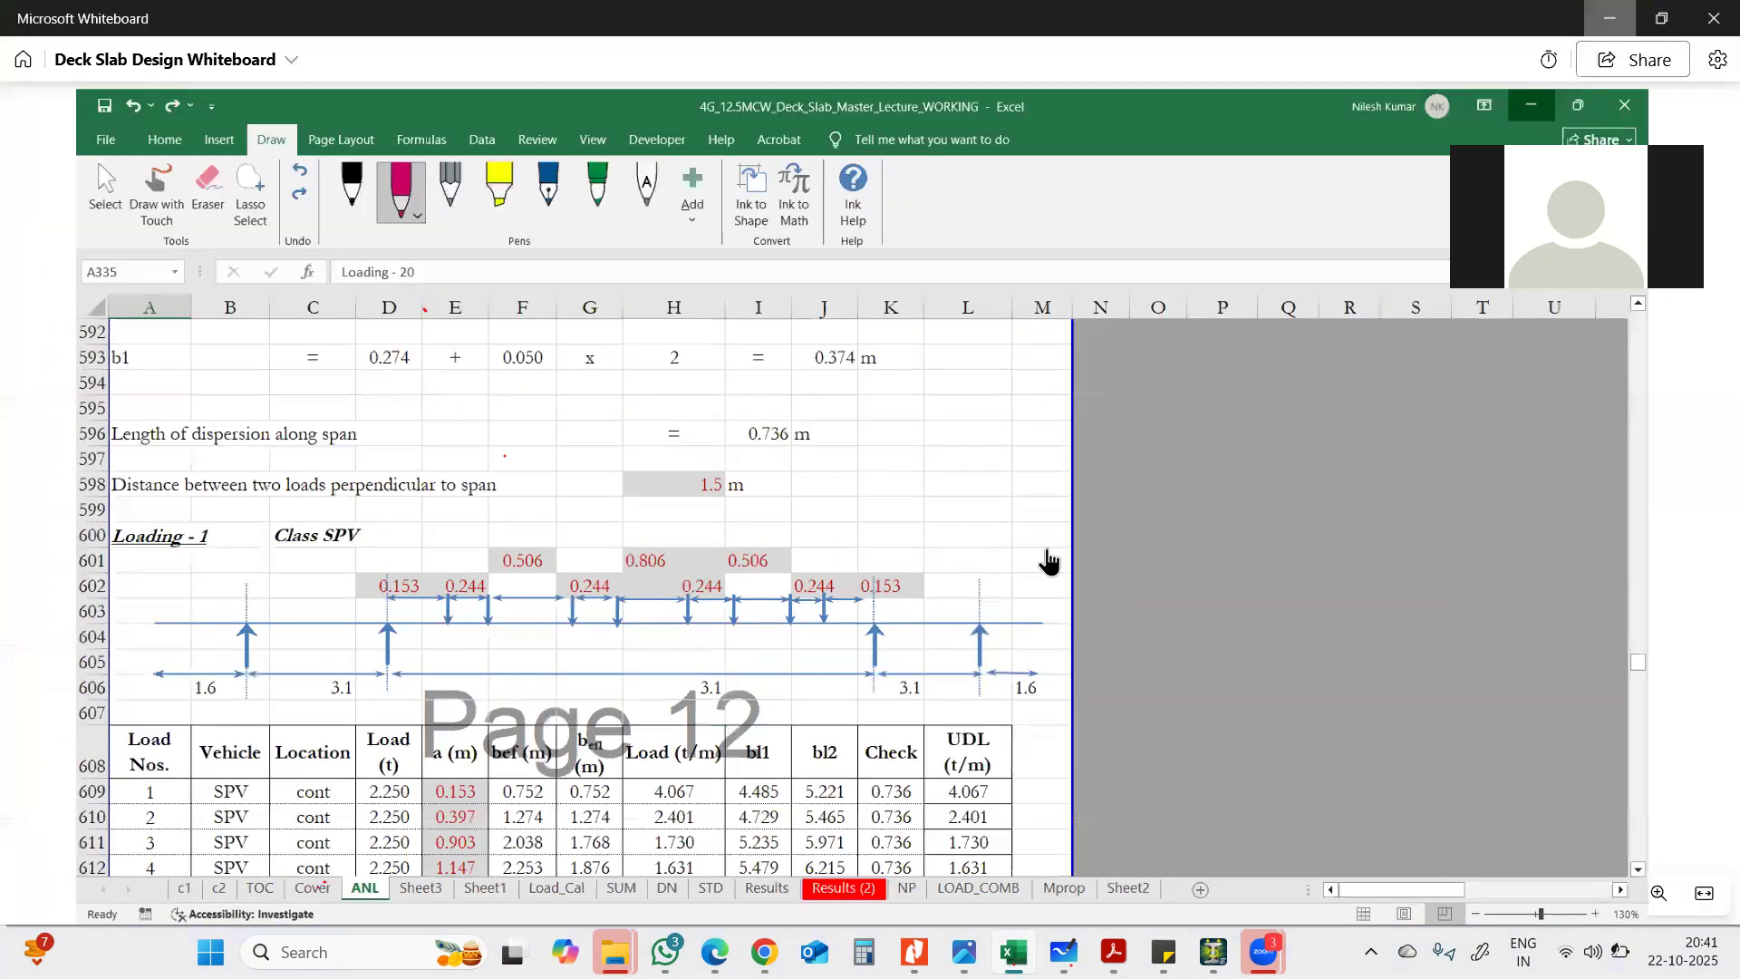
mouse_move(1264, 951)
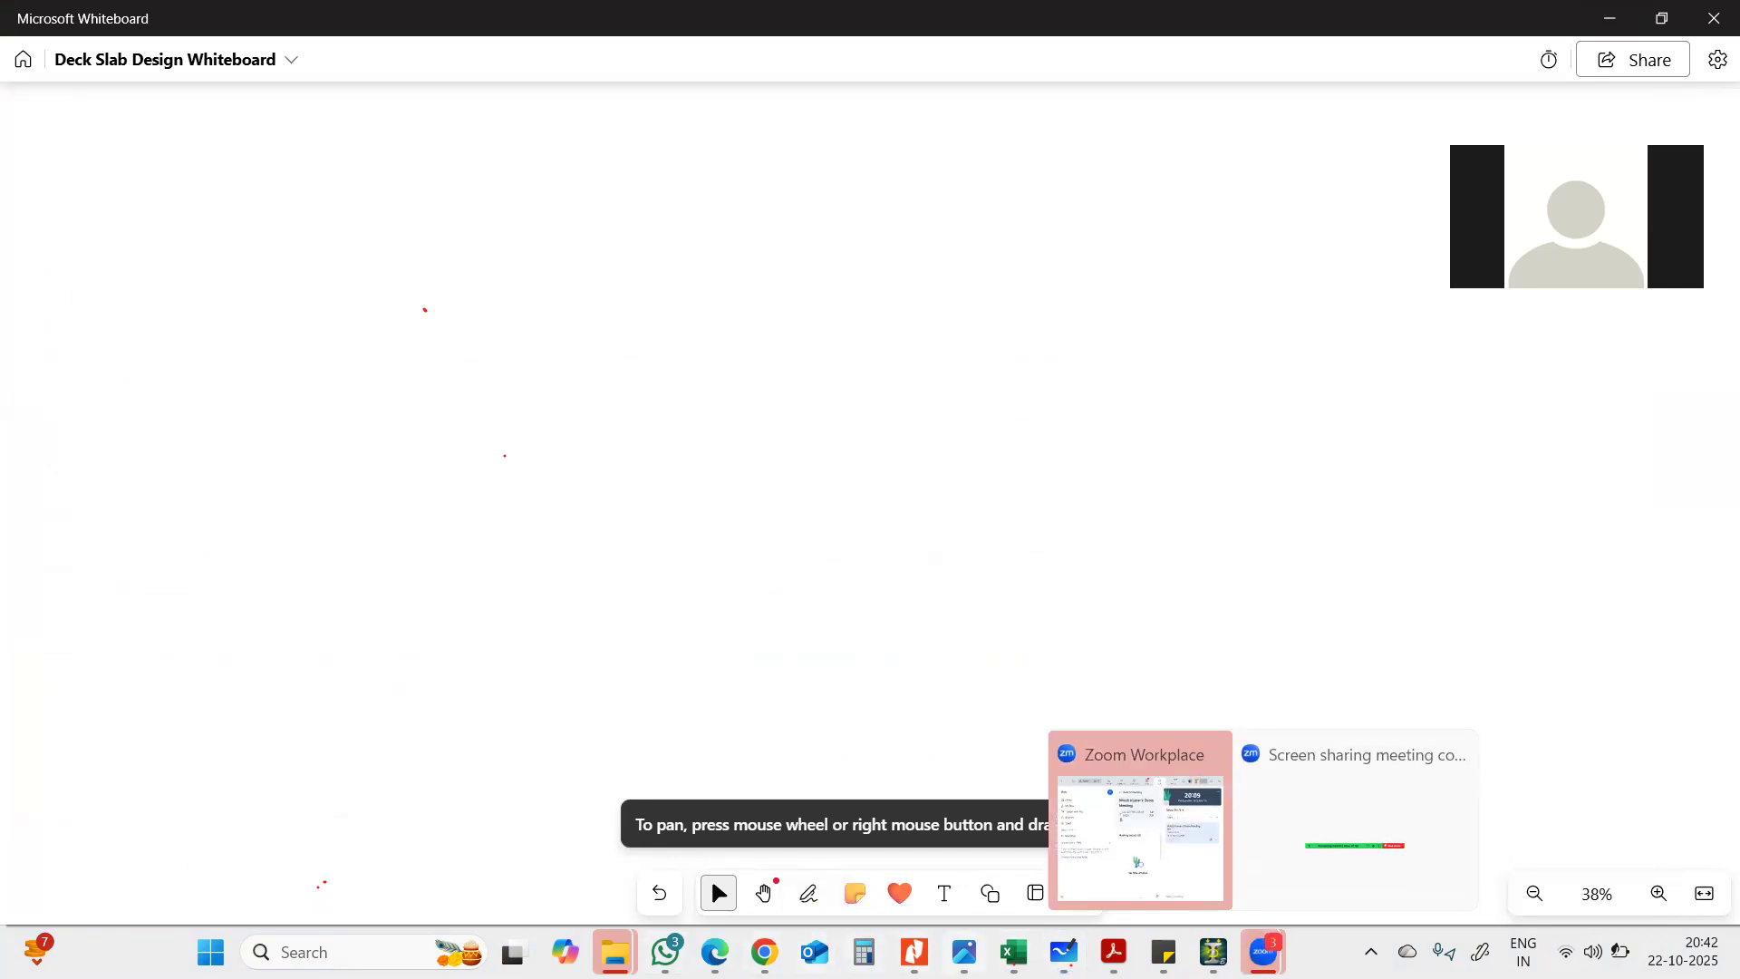
click(1013, 951)
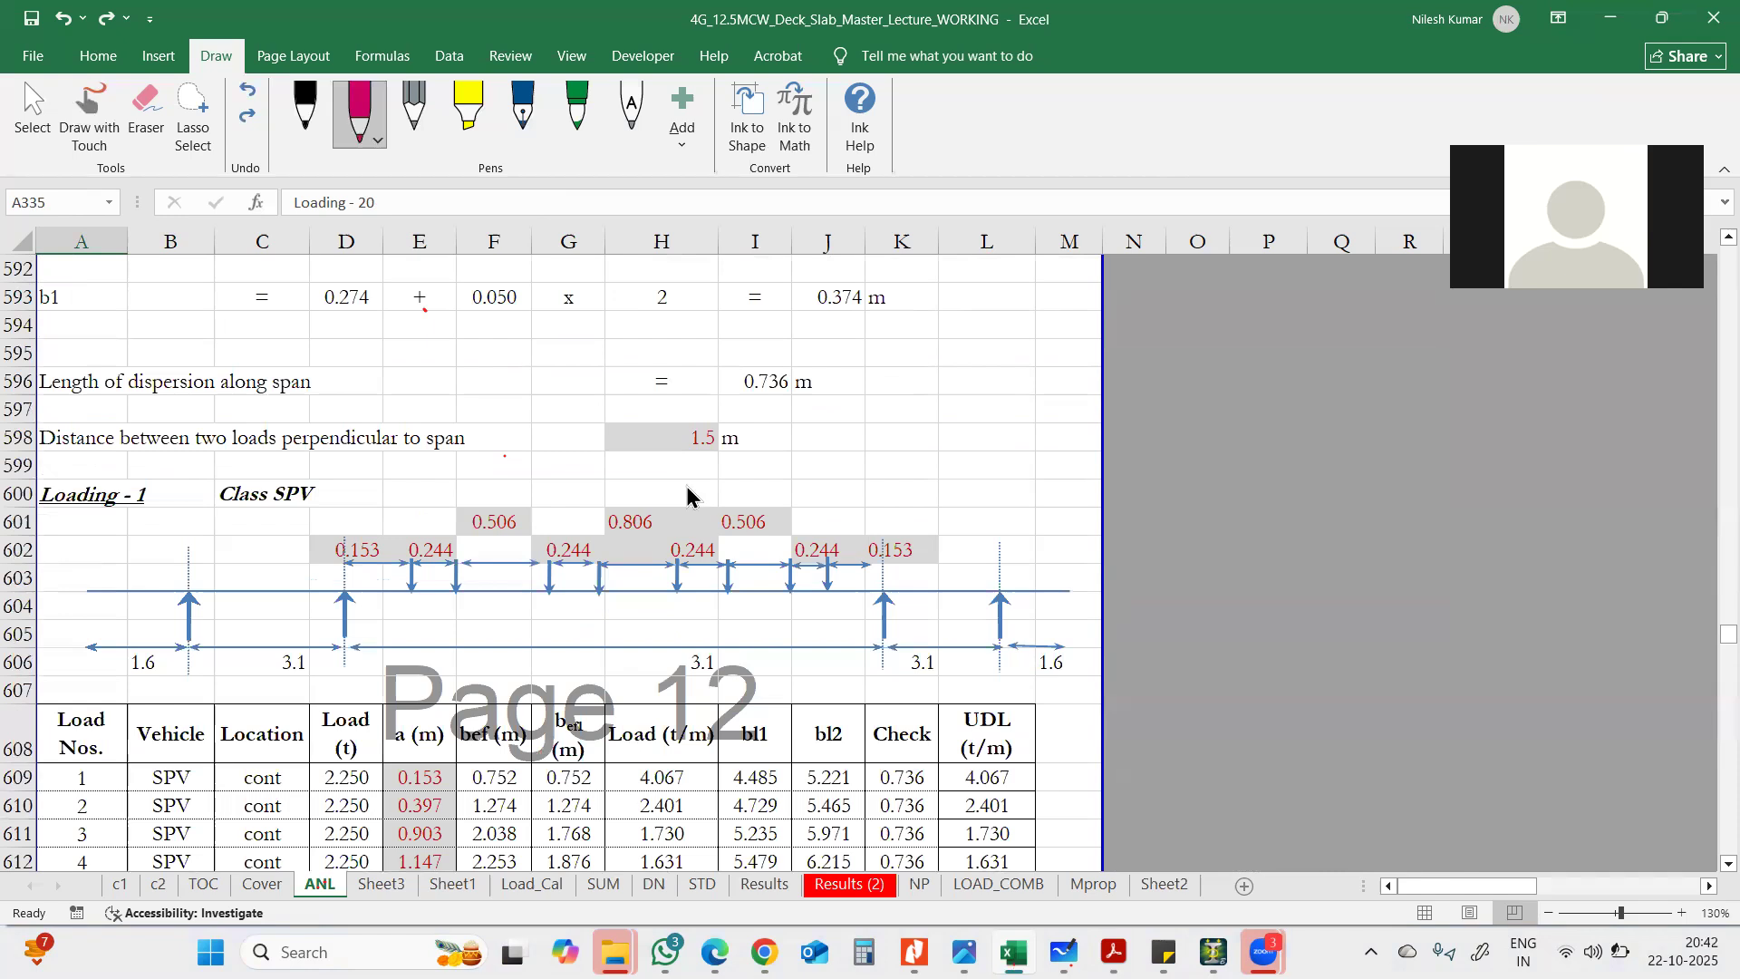
- Return to Sheet3 and select the start and end joint lookup cells G28:J28 of the Class A one-lane load table
click(898, 437)
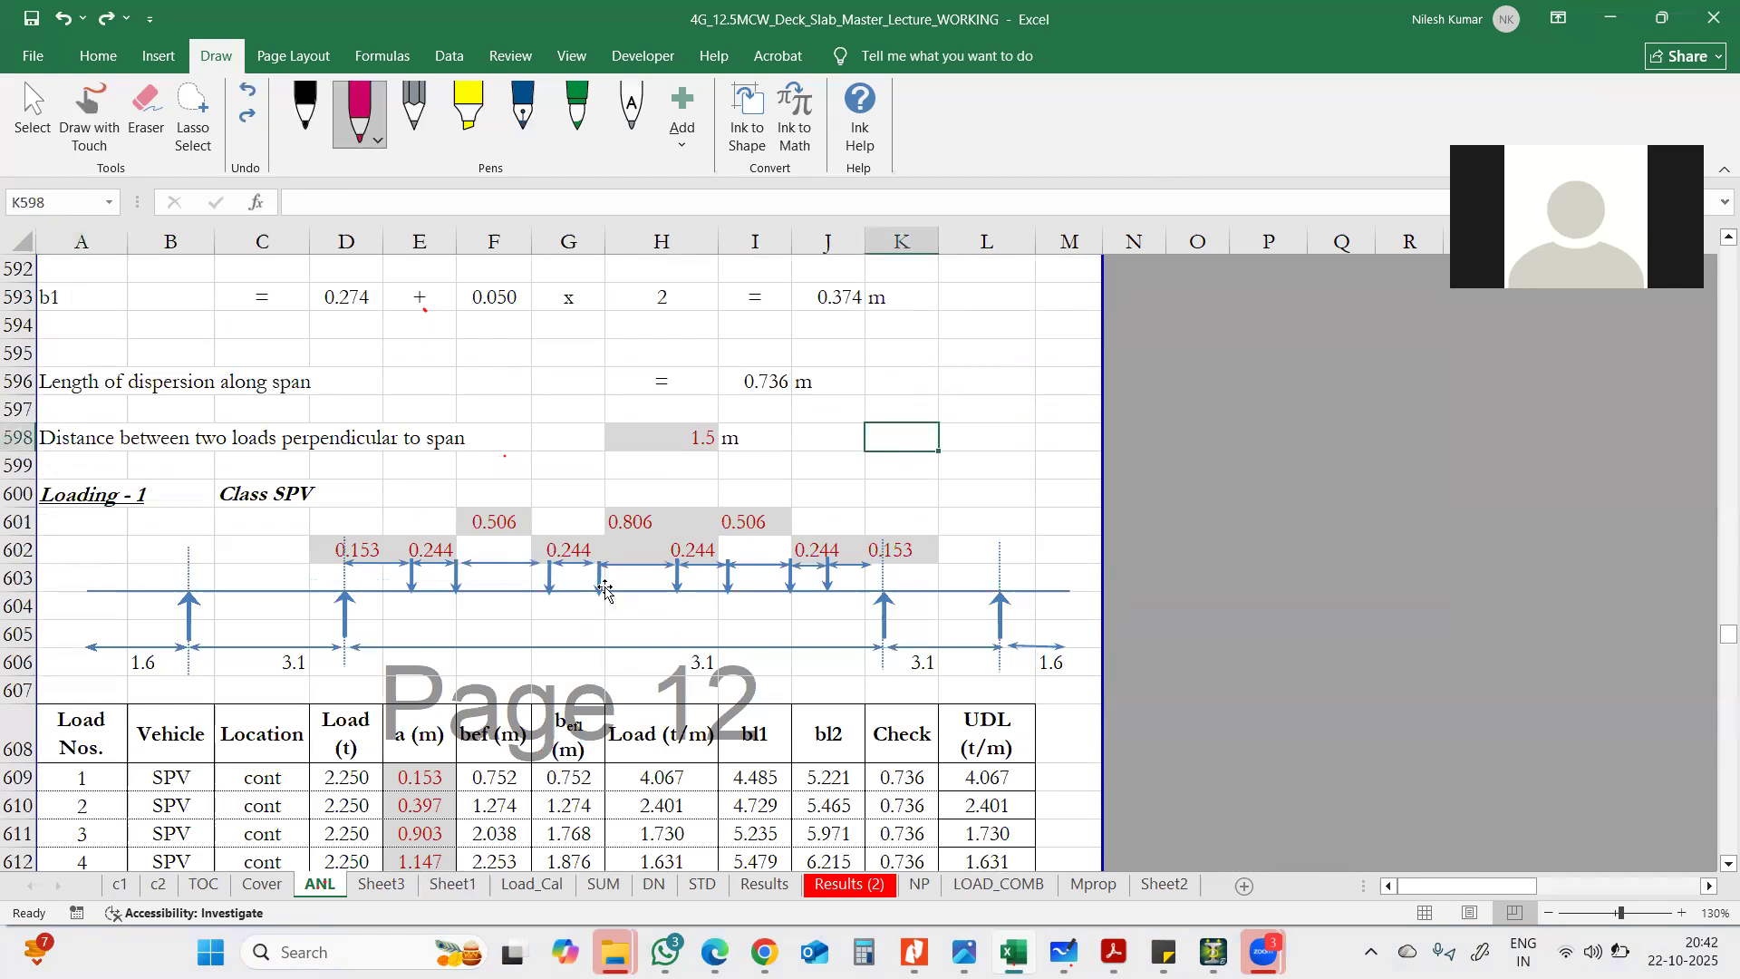
key(ctrl+Page_Down)
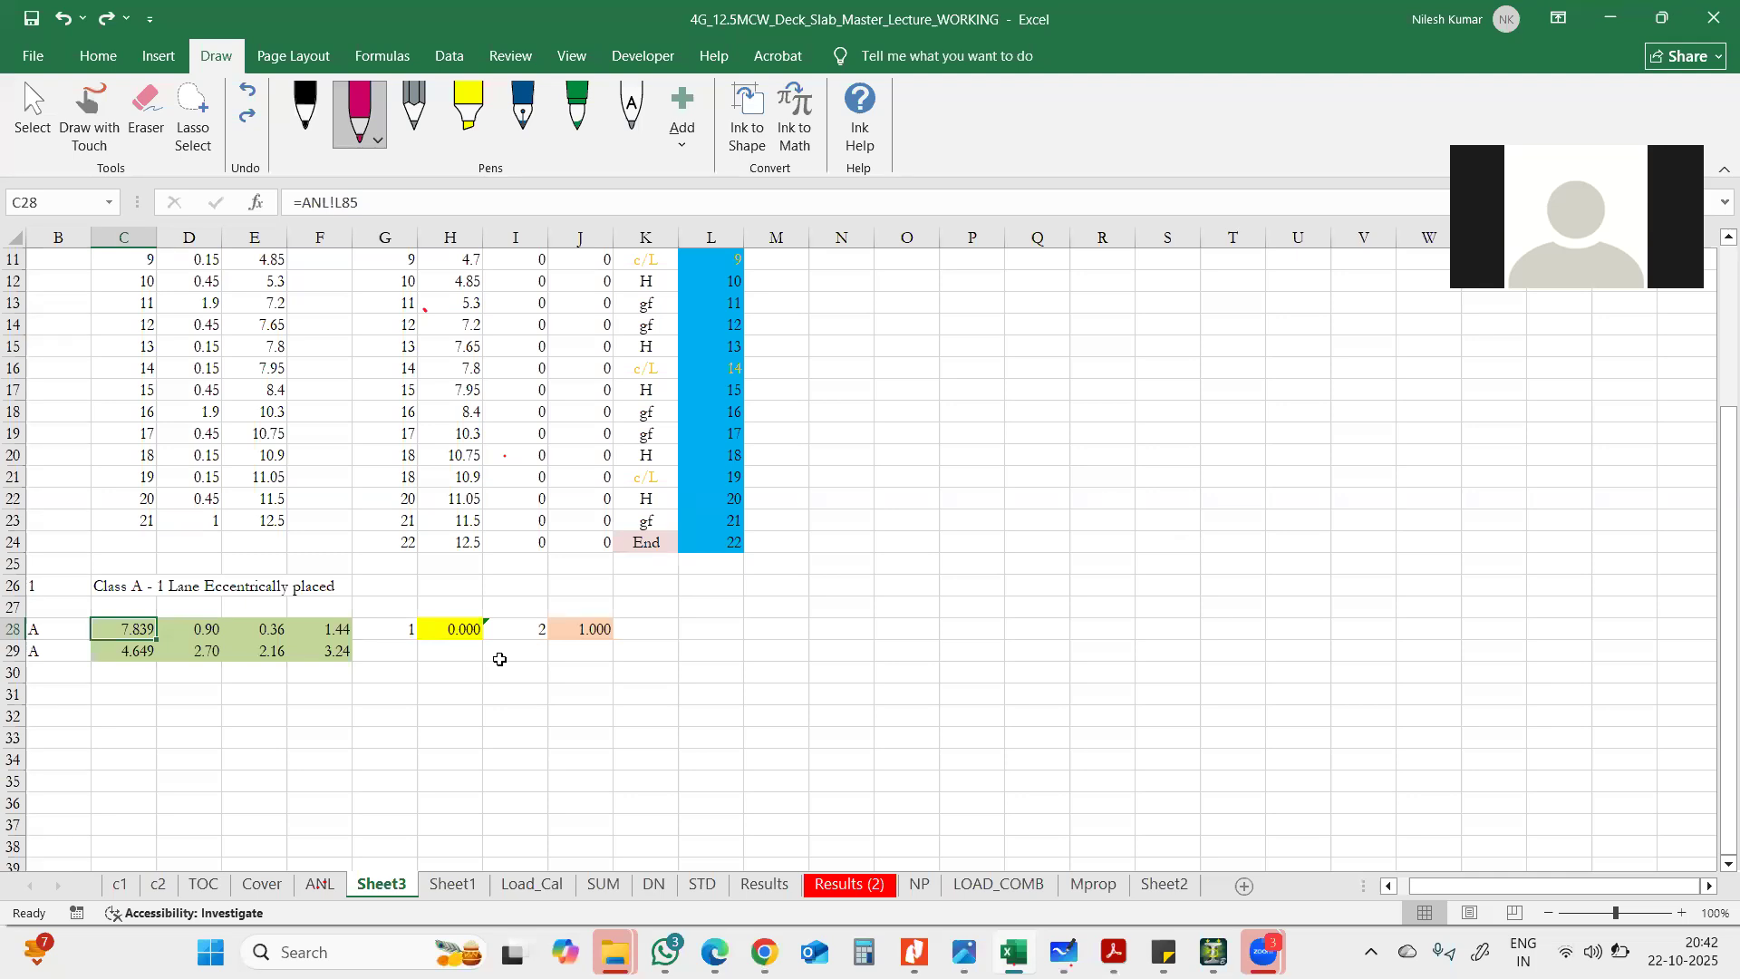
click(399, 632)
drag(440, 631, 567, 629)
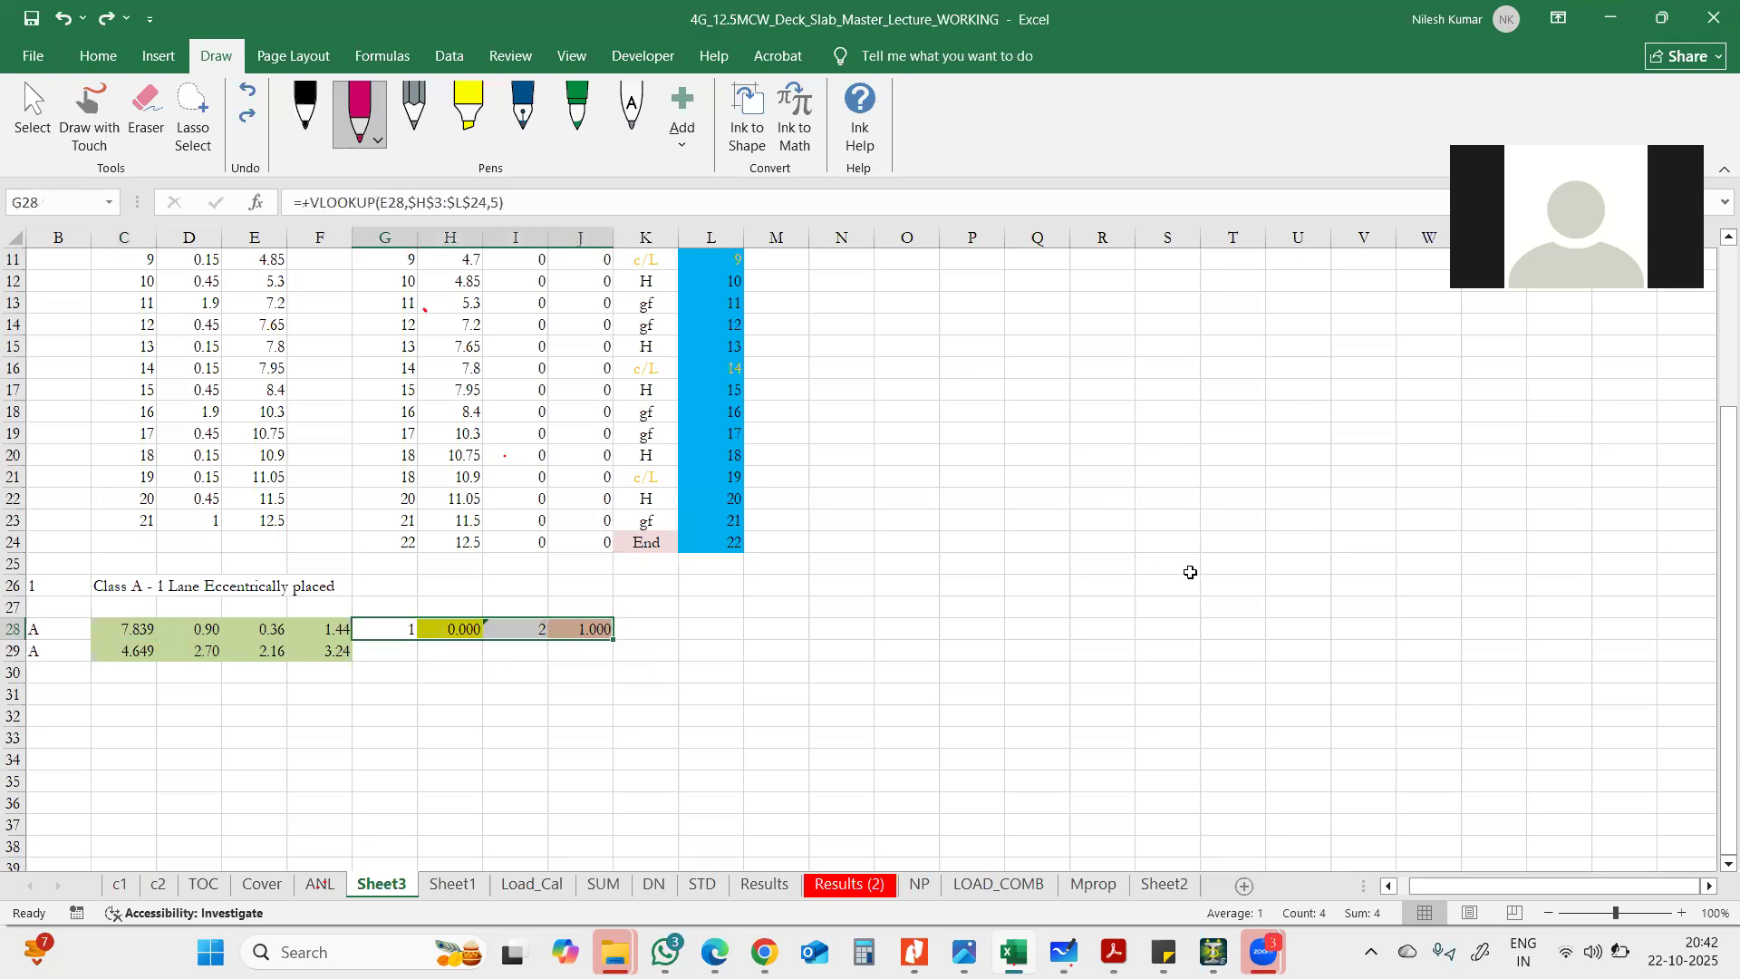